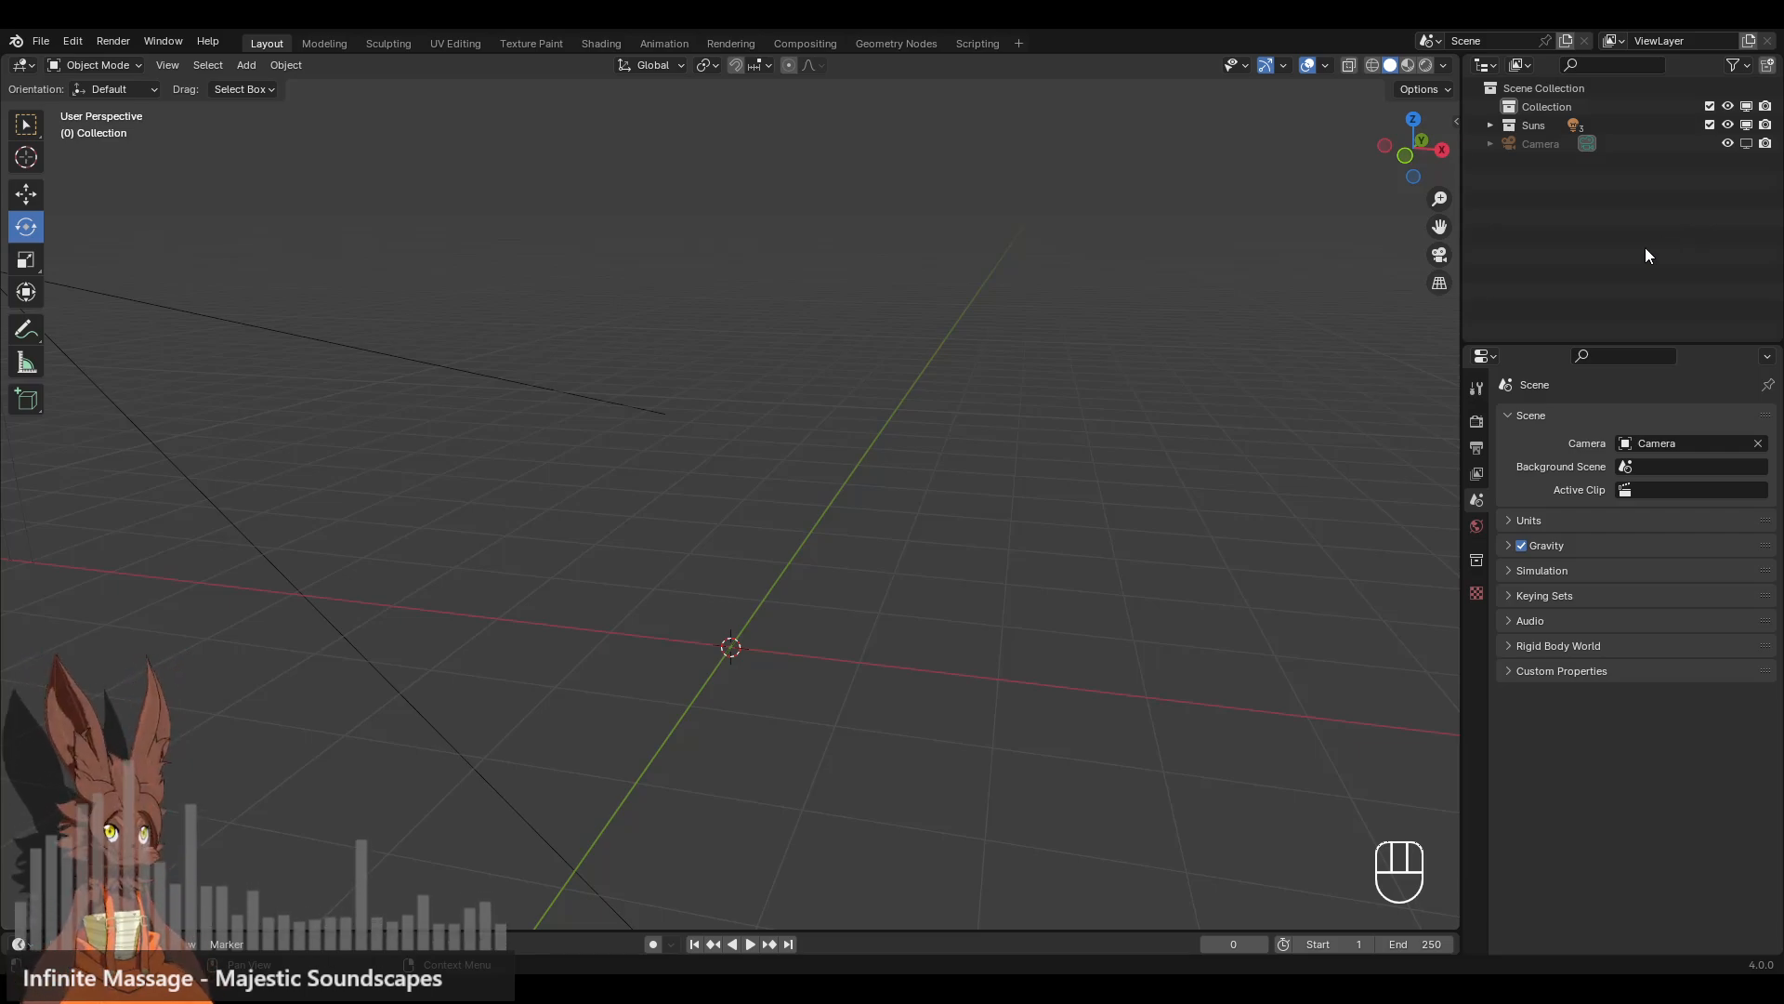
- Add a cylinder mesh at the scene origin and enter Edit Mode on it
click(240, 67)
mouse_move(268, 82)
click(468, 177)
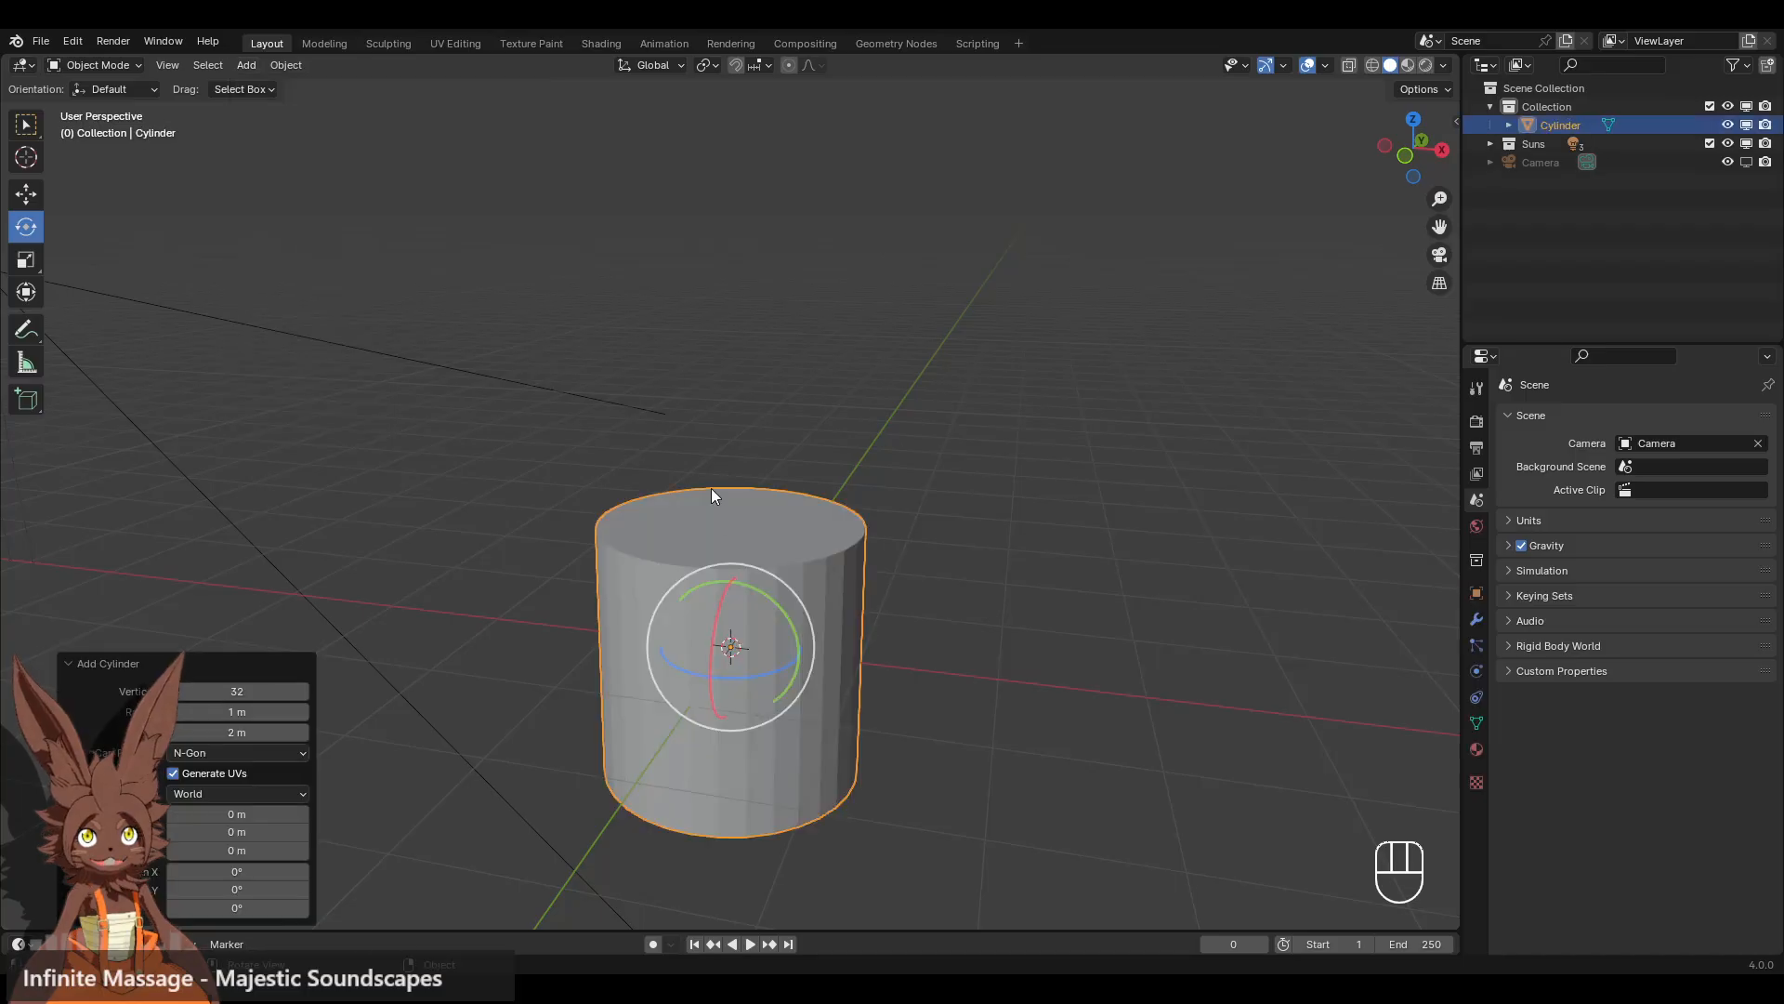
click(93, 65)
key(Tab)
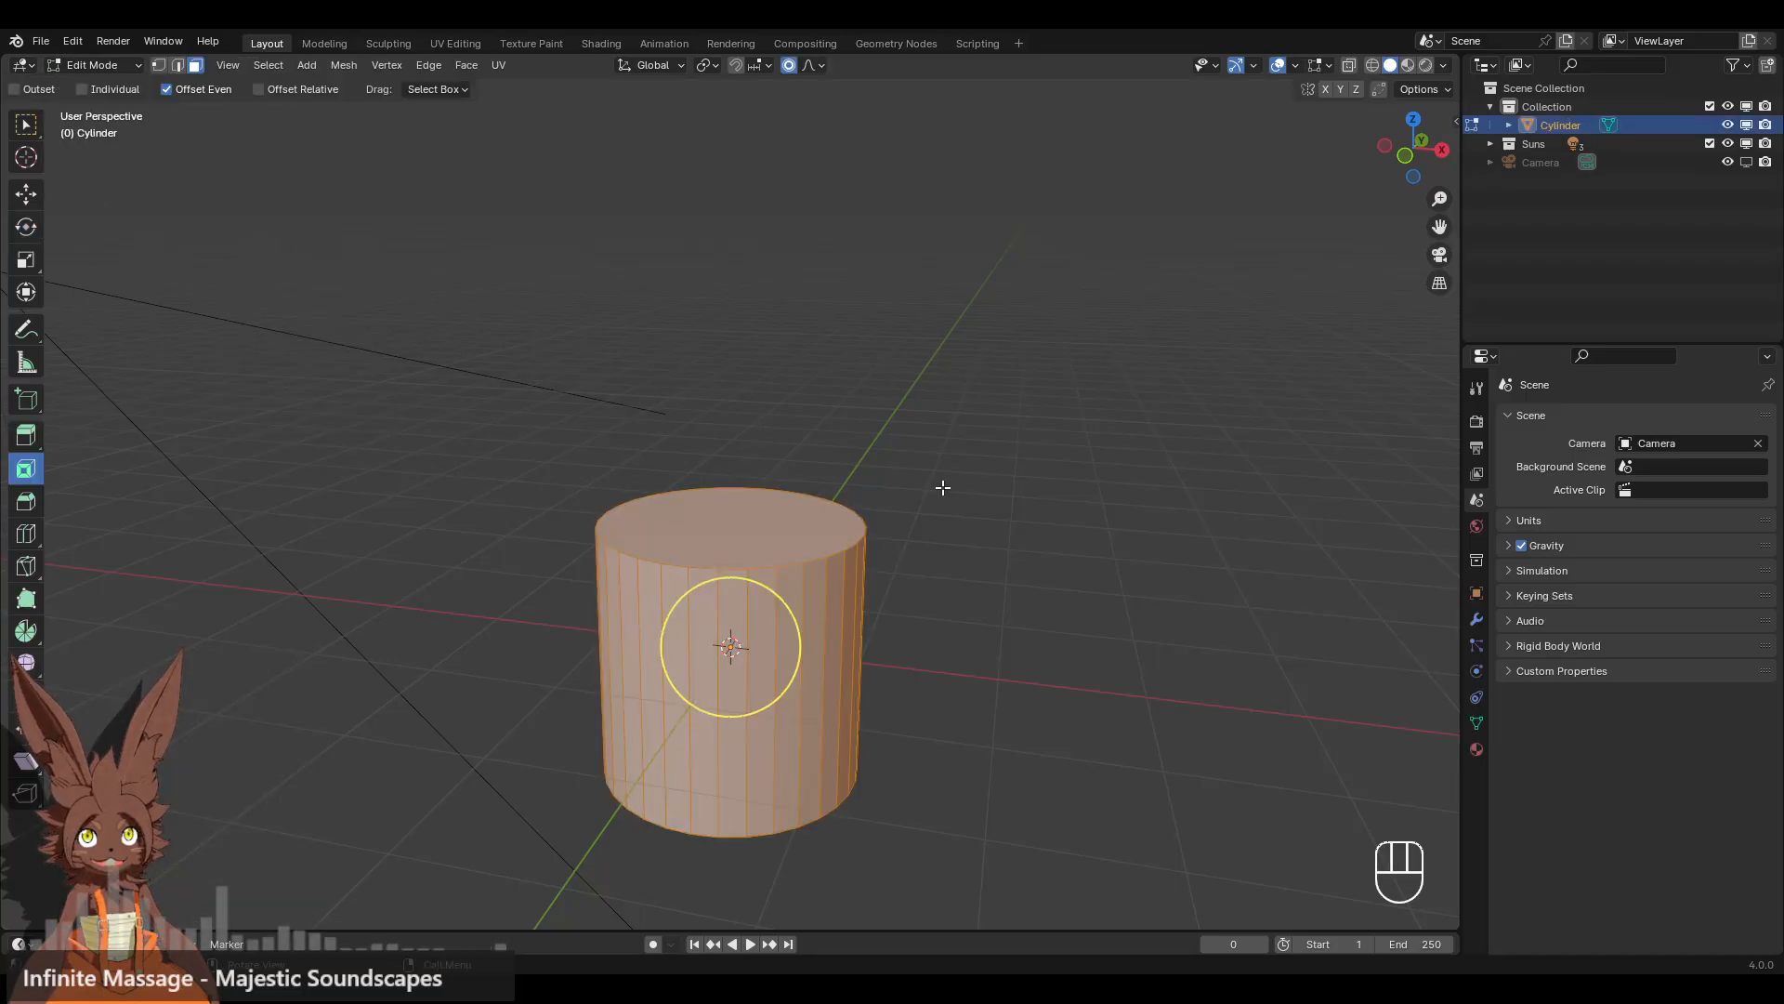
- Scale the whole cylinder along the Z axis to about 0.168, making a flat disc
middle_drag(978, 385, 968, 356)
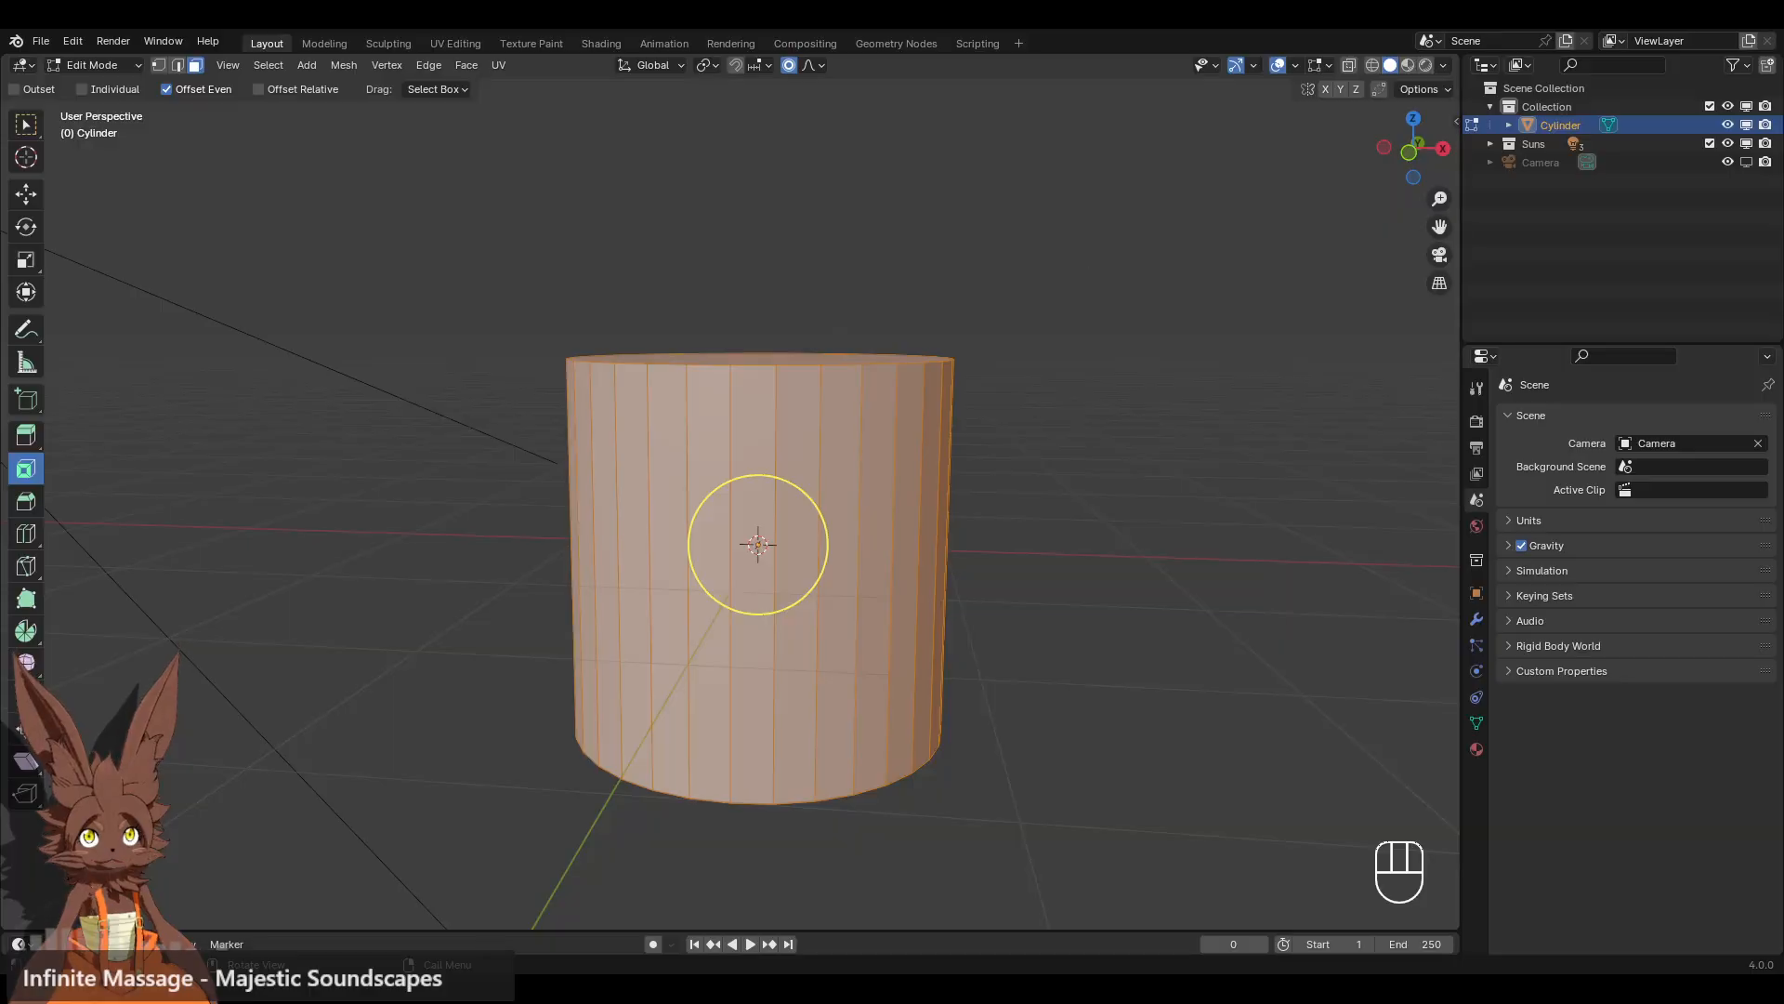
key(s)
key(z)
click(822, 559)
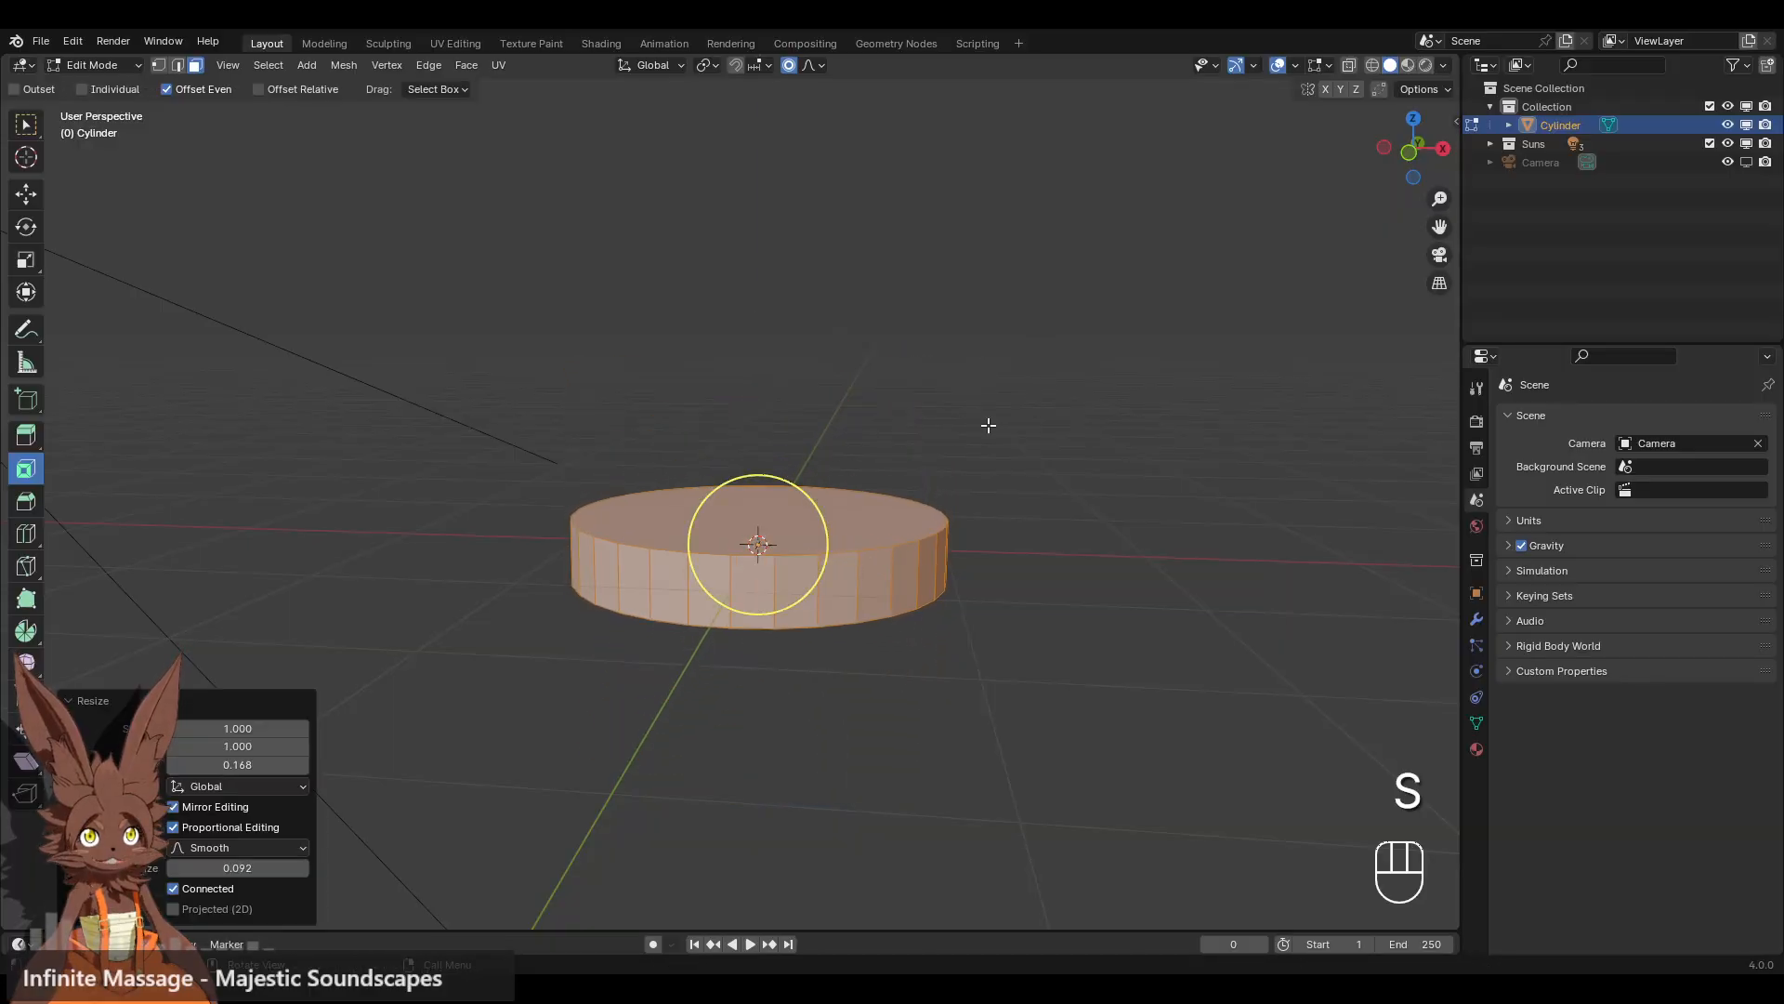
- In front view, raise the whole disc mesh about 0.945 m along the global Z axis
click(1398, 167)
key(g)
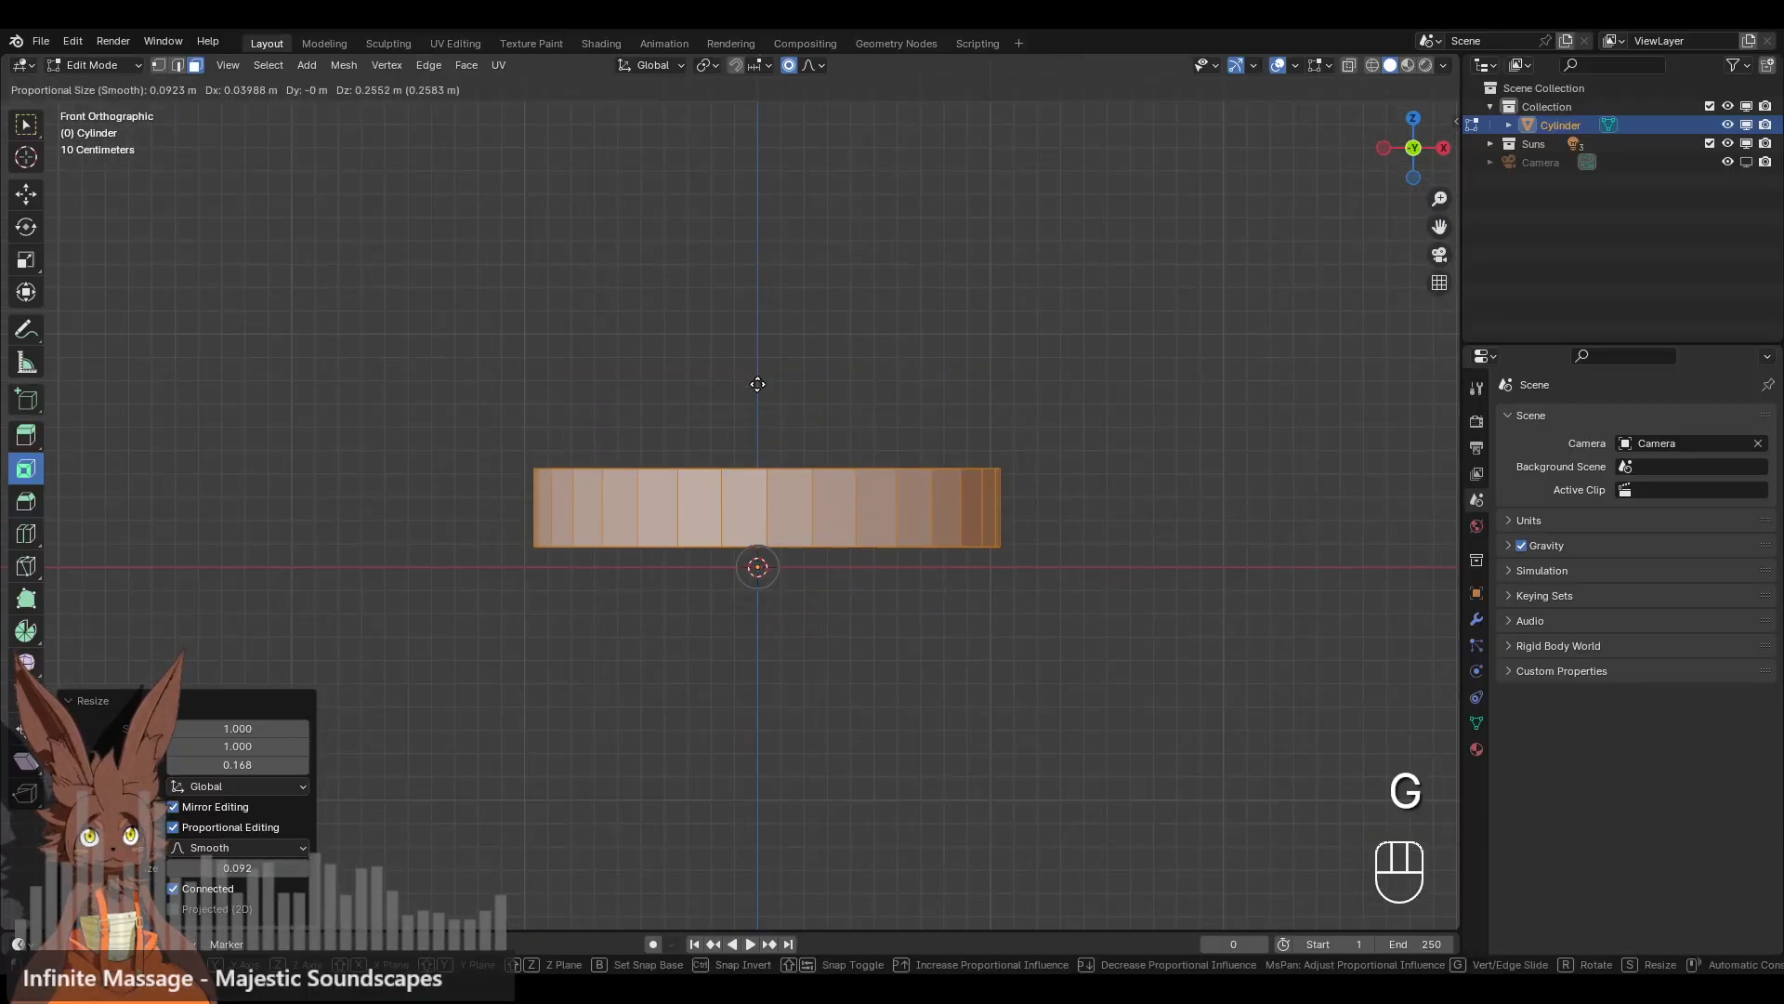
right_click(761, 431)
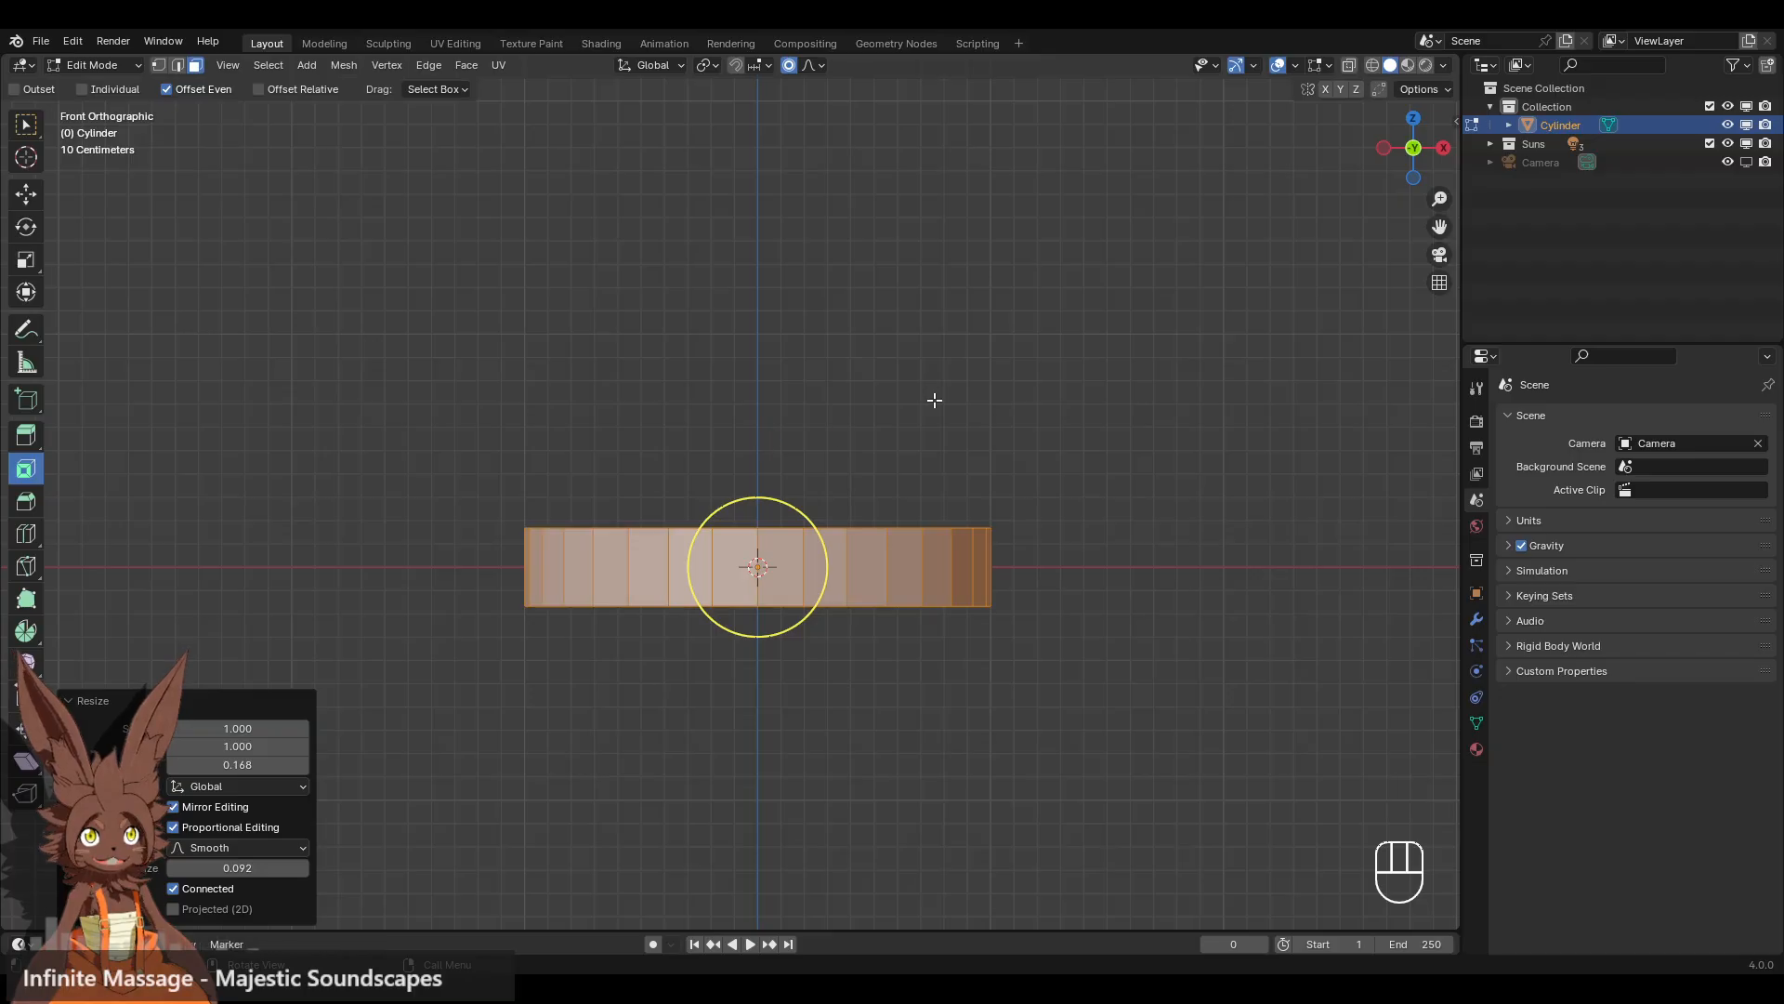
key(a)
key(g)
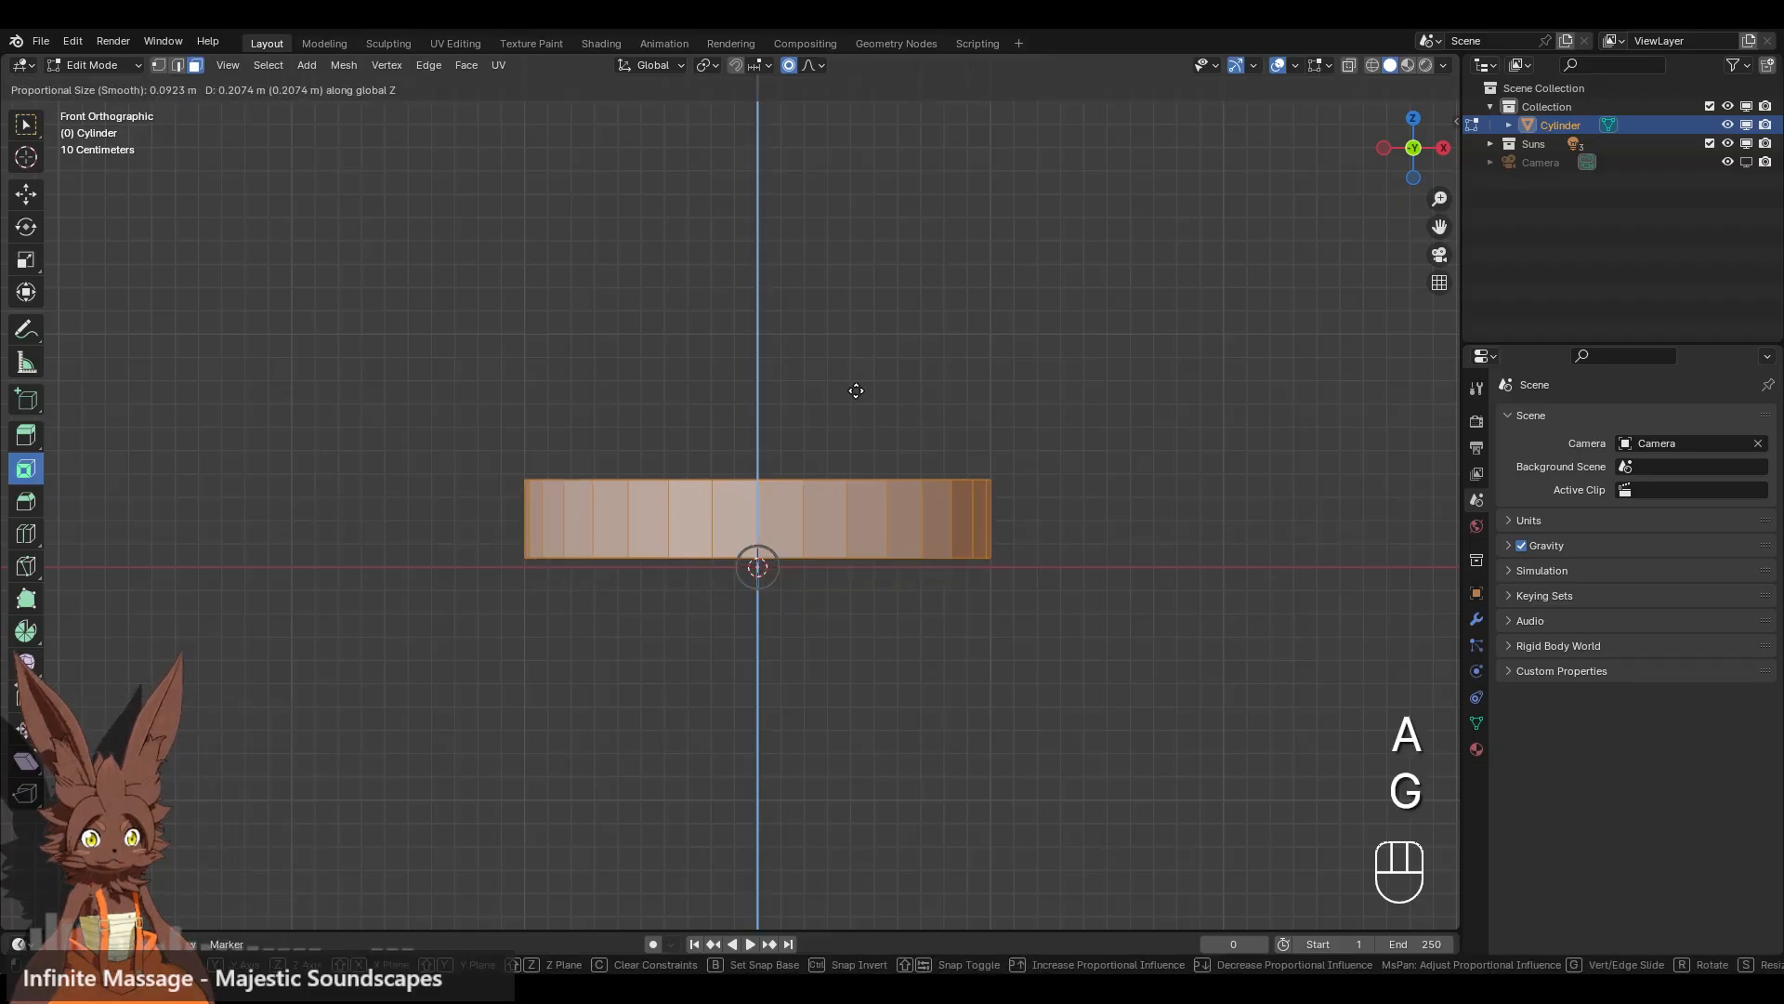
click(845, 259)
middle_drag(873, 251, 904, 342)
- Raise the disc about another 0.889 m along Z in front view and lift it once more in perspective
click(1409, 160)
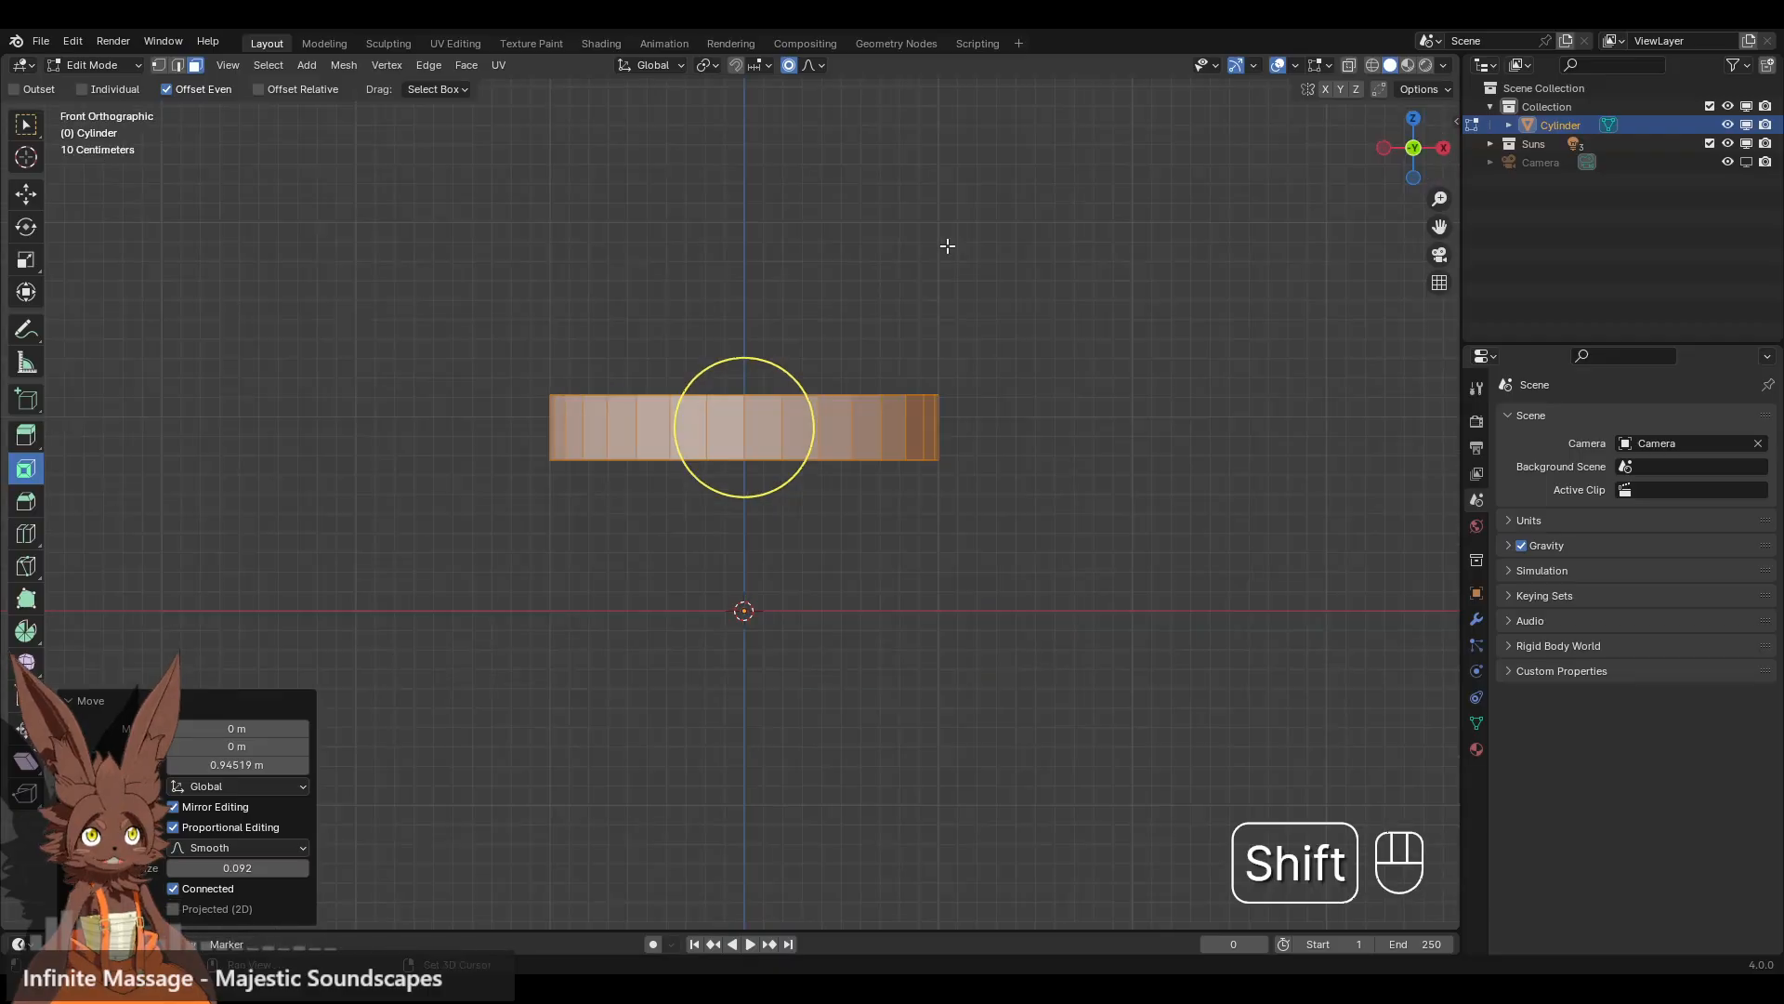
shift+middle_drag(944, 243, 927, 404)
key(g)
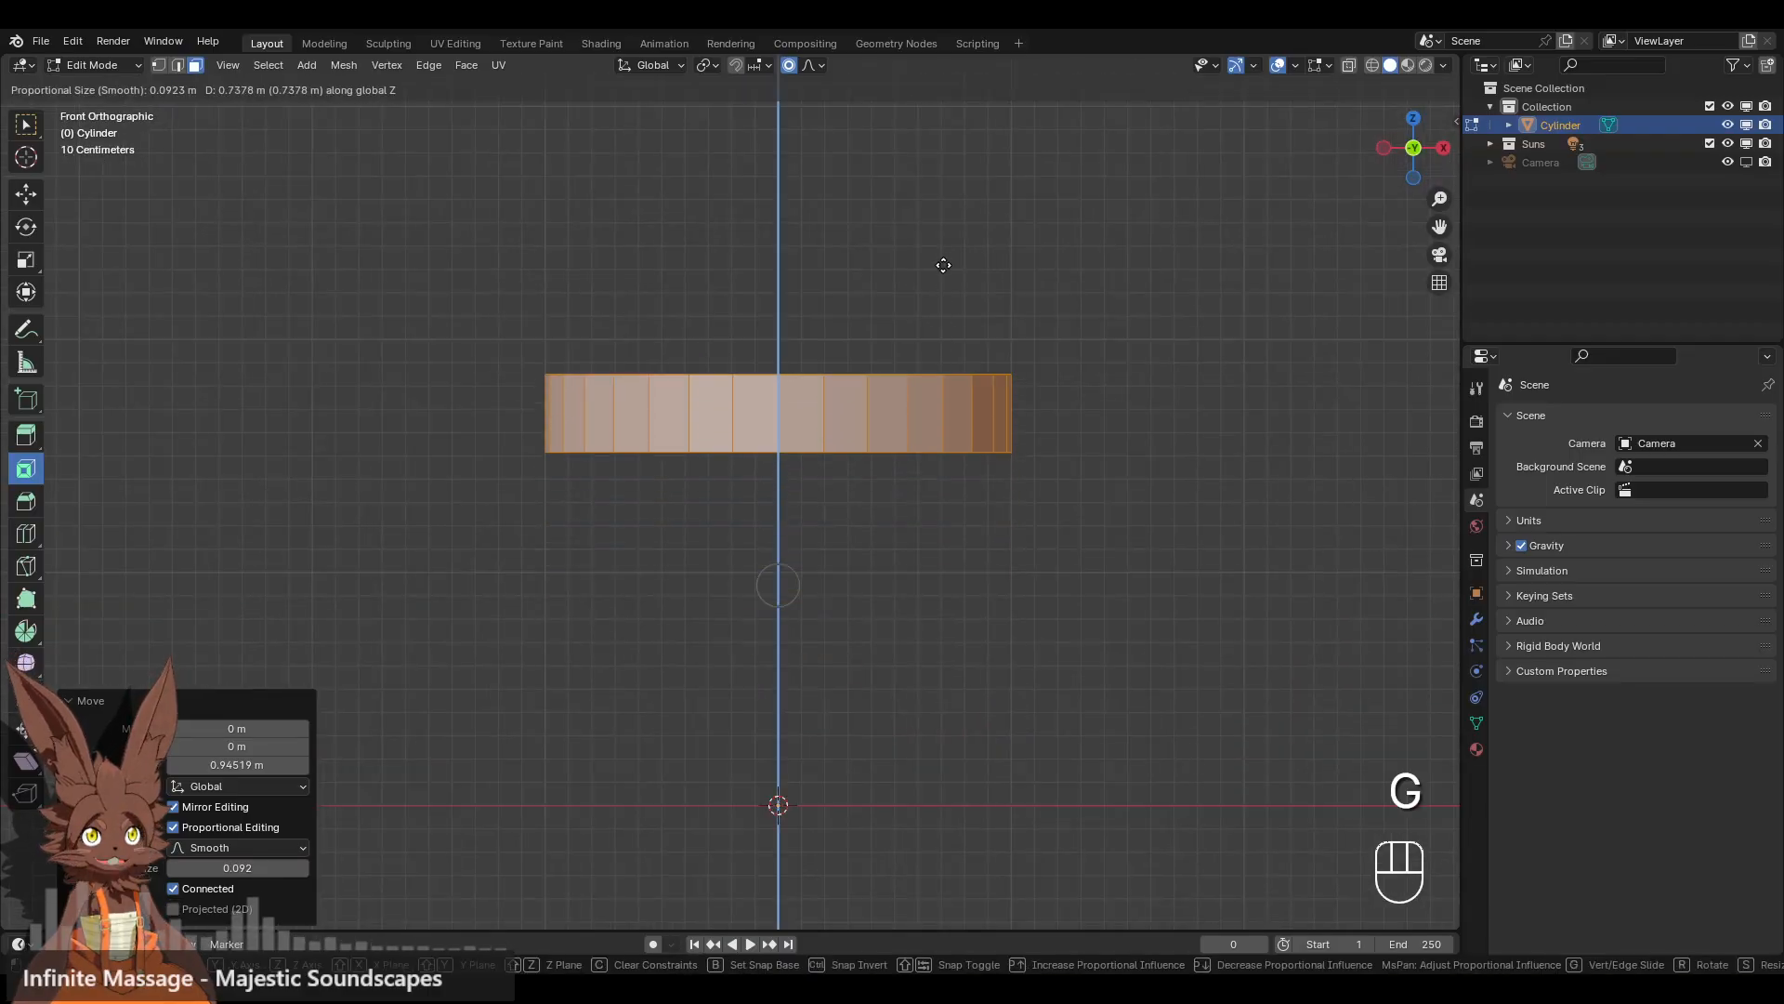
click(944, 234)
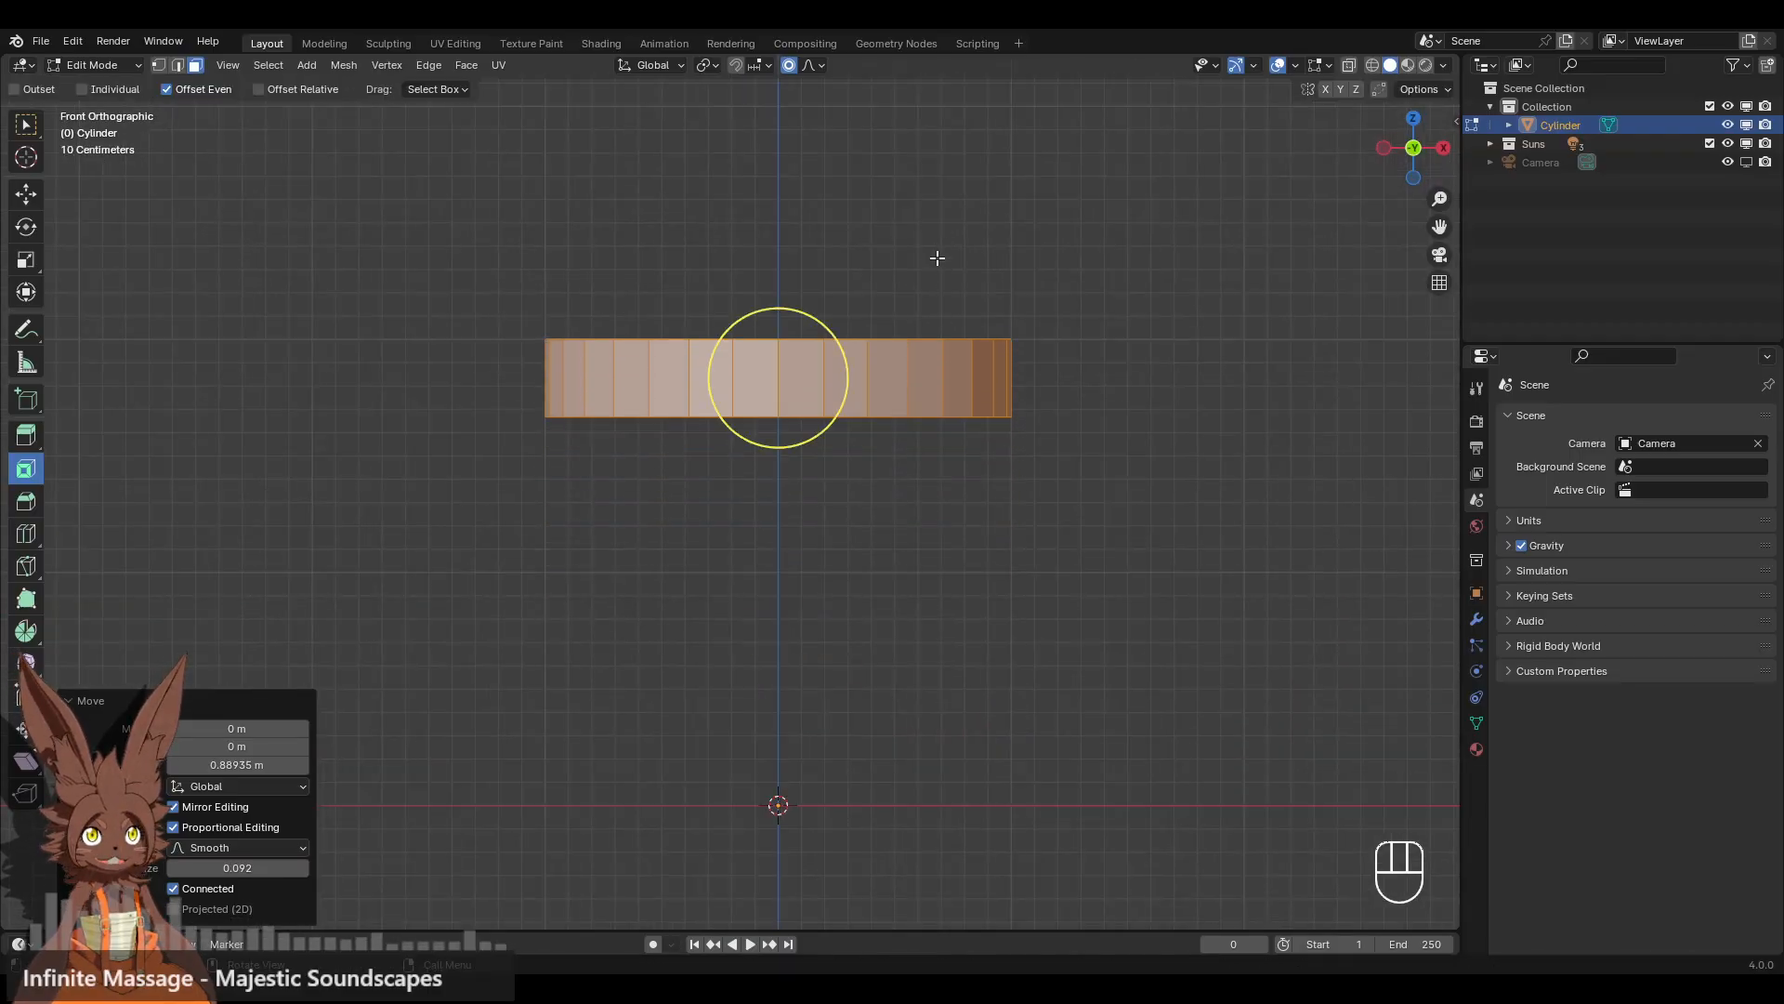
middle_drag(936, 257, 889, 328)
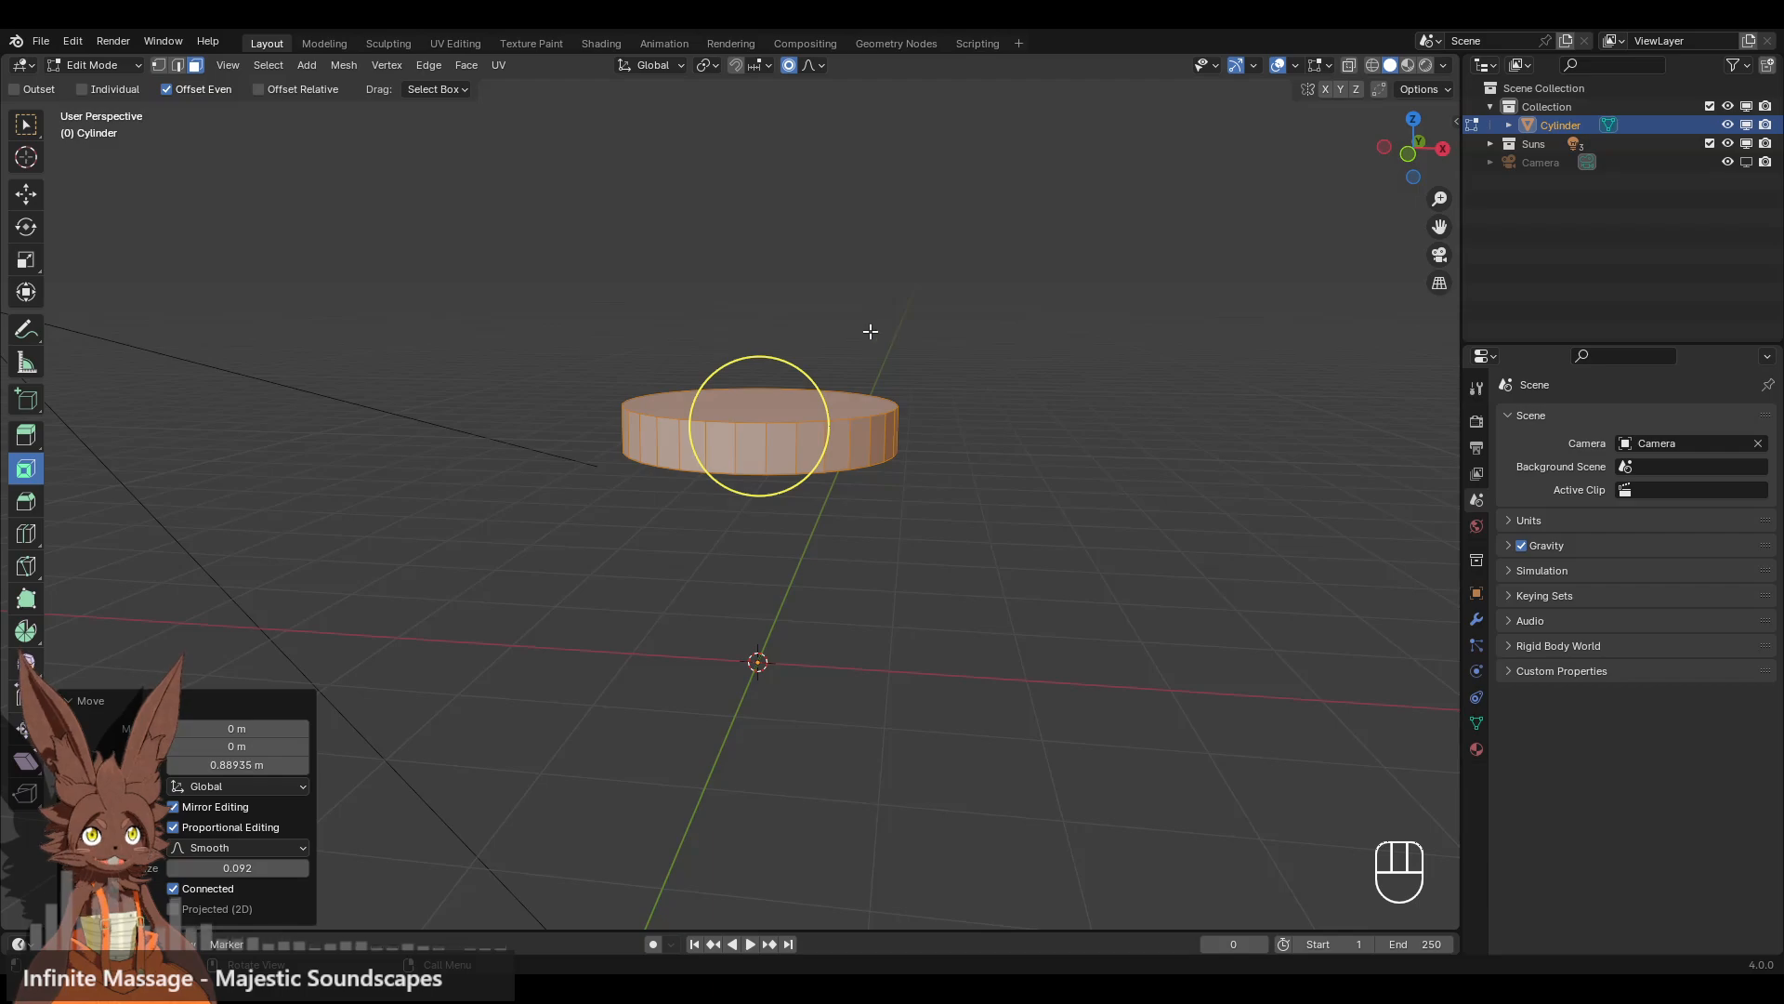
key(g)
middle_click(868, 331)
click(868, 249)
- Thin the disc by scaling it along the Z axis to about 0.617
middle_drag(868, 249, 932, 375)
scroll(944, 303, up, 1)
scroll(932, 376, up, 2)
middle_drag(932, 376, 864, 414)
key(s)
key(z)
click(900, 336)
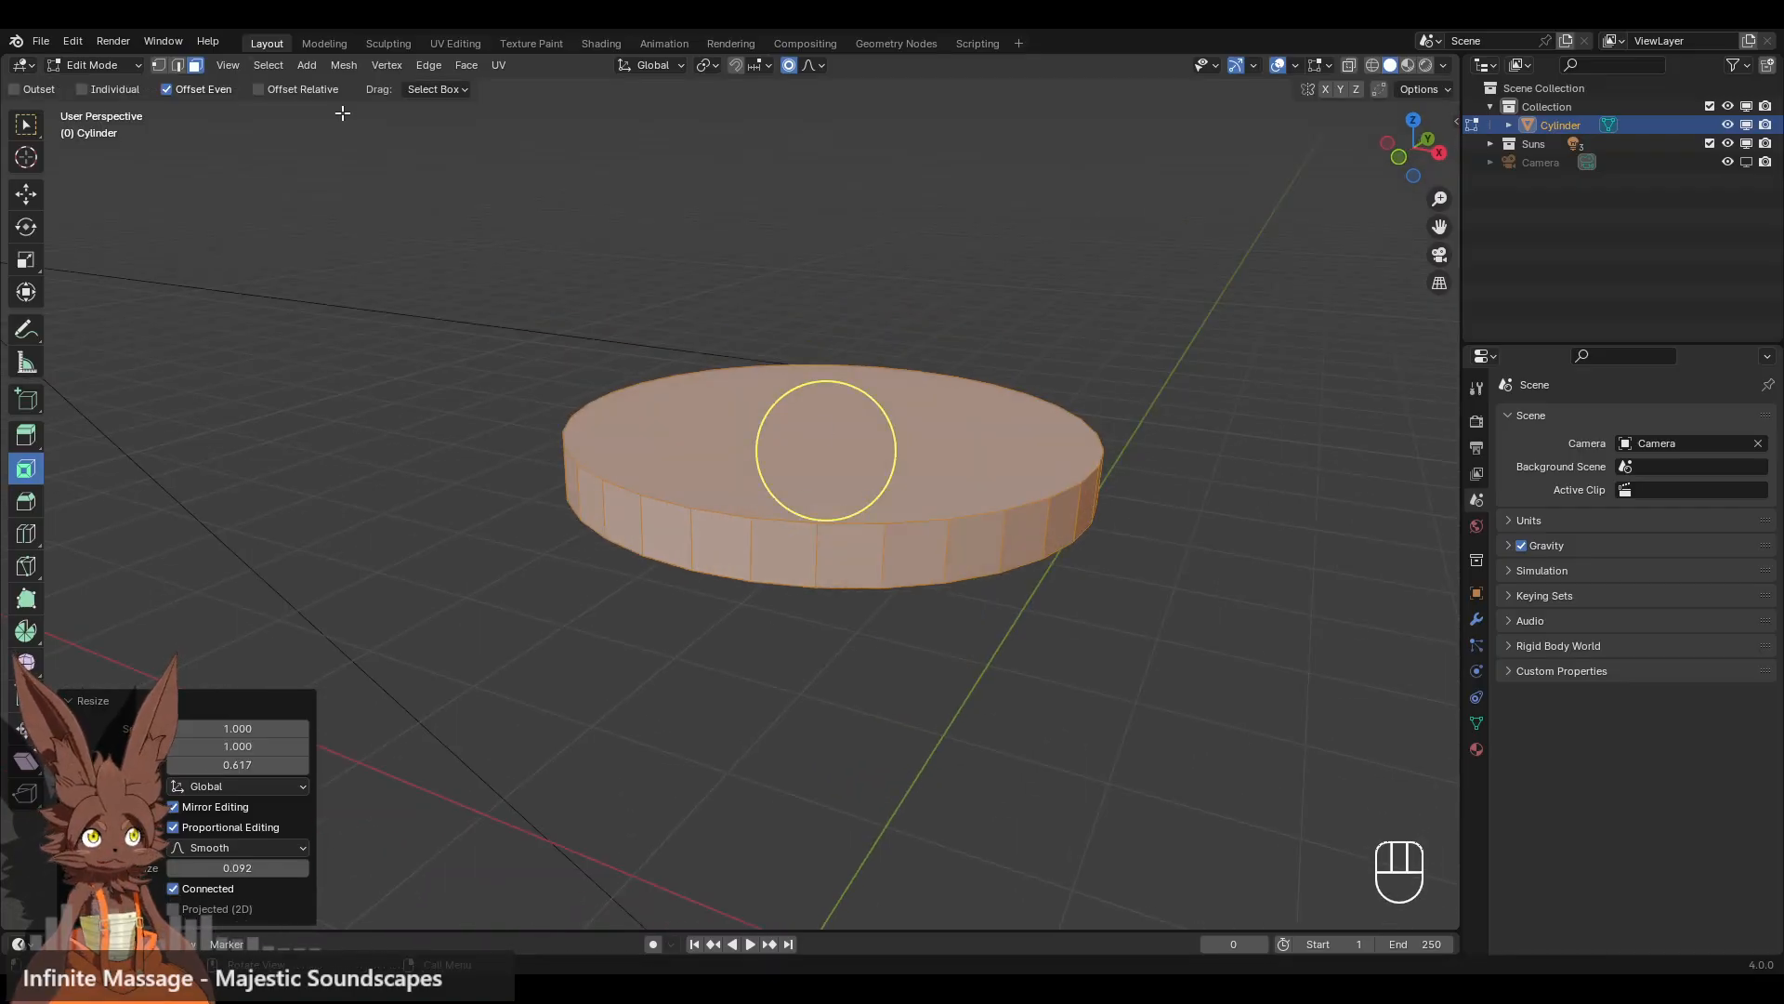
- Scale the disc's top face down to about 0.908 so the side wall tapers inward
middle_drag(676, 461, 795, 426)
click(796, 425)
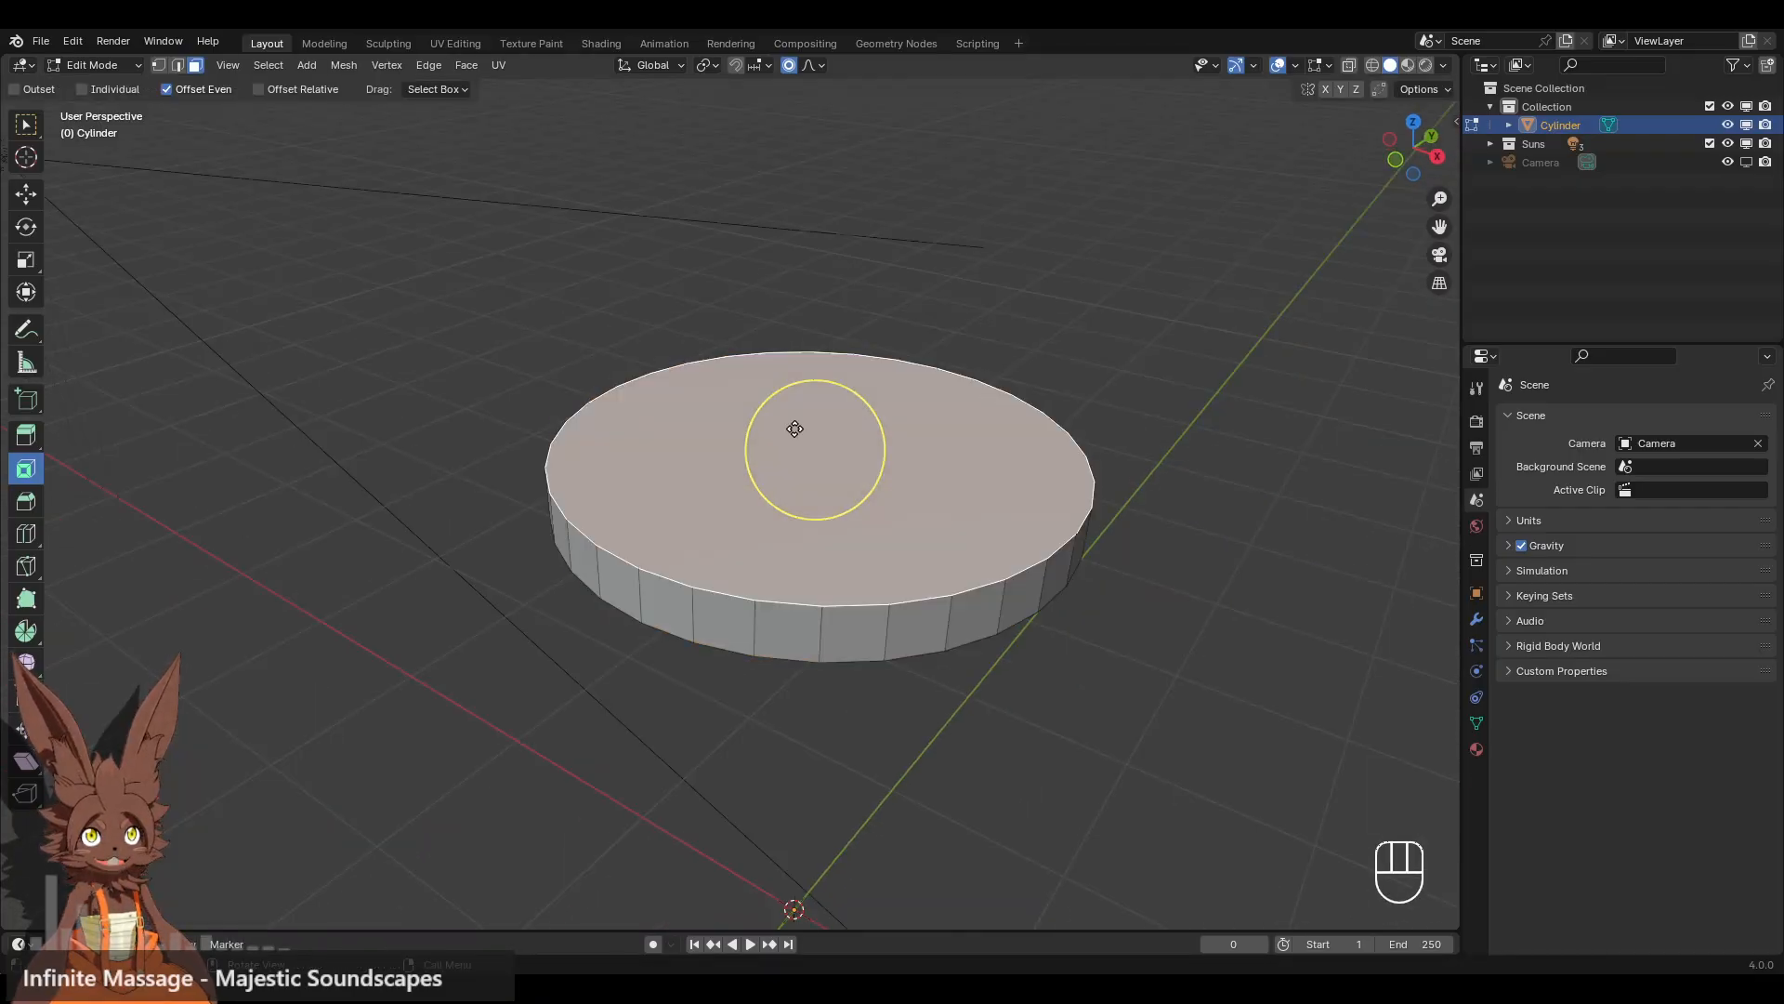
key(s)
click(1011, 384)
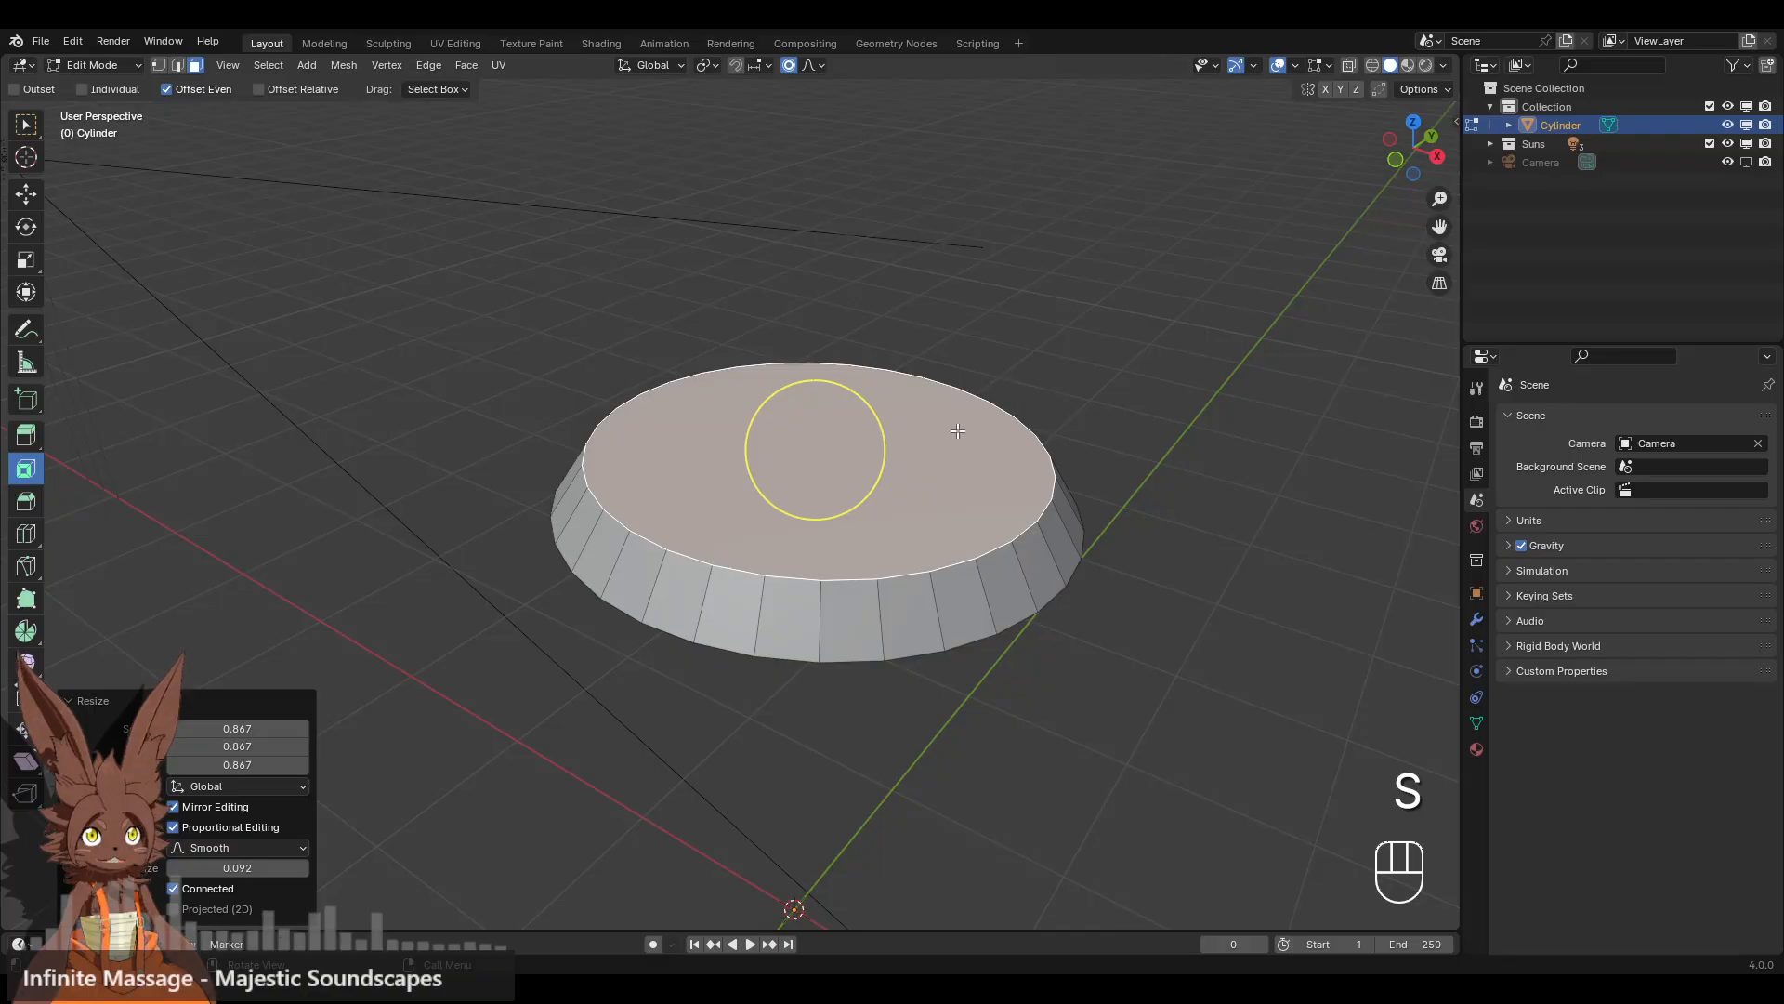
key(ctrl+z)
key(s)
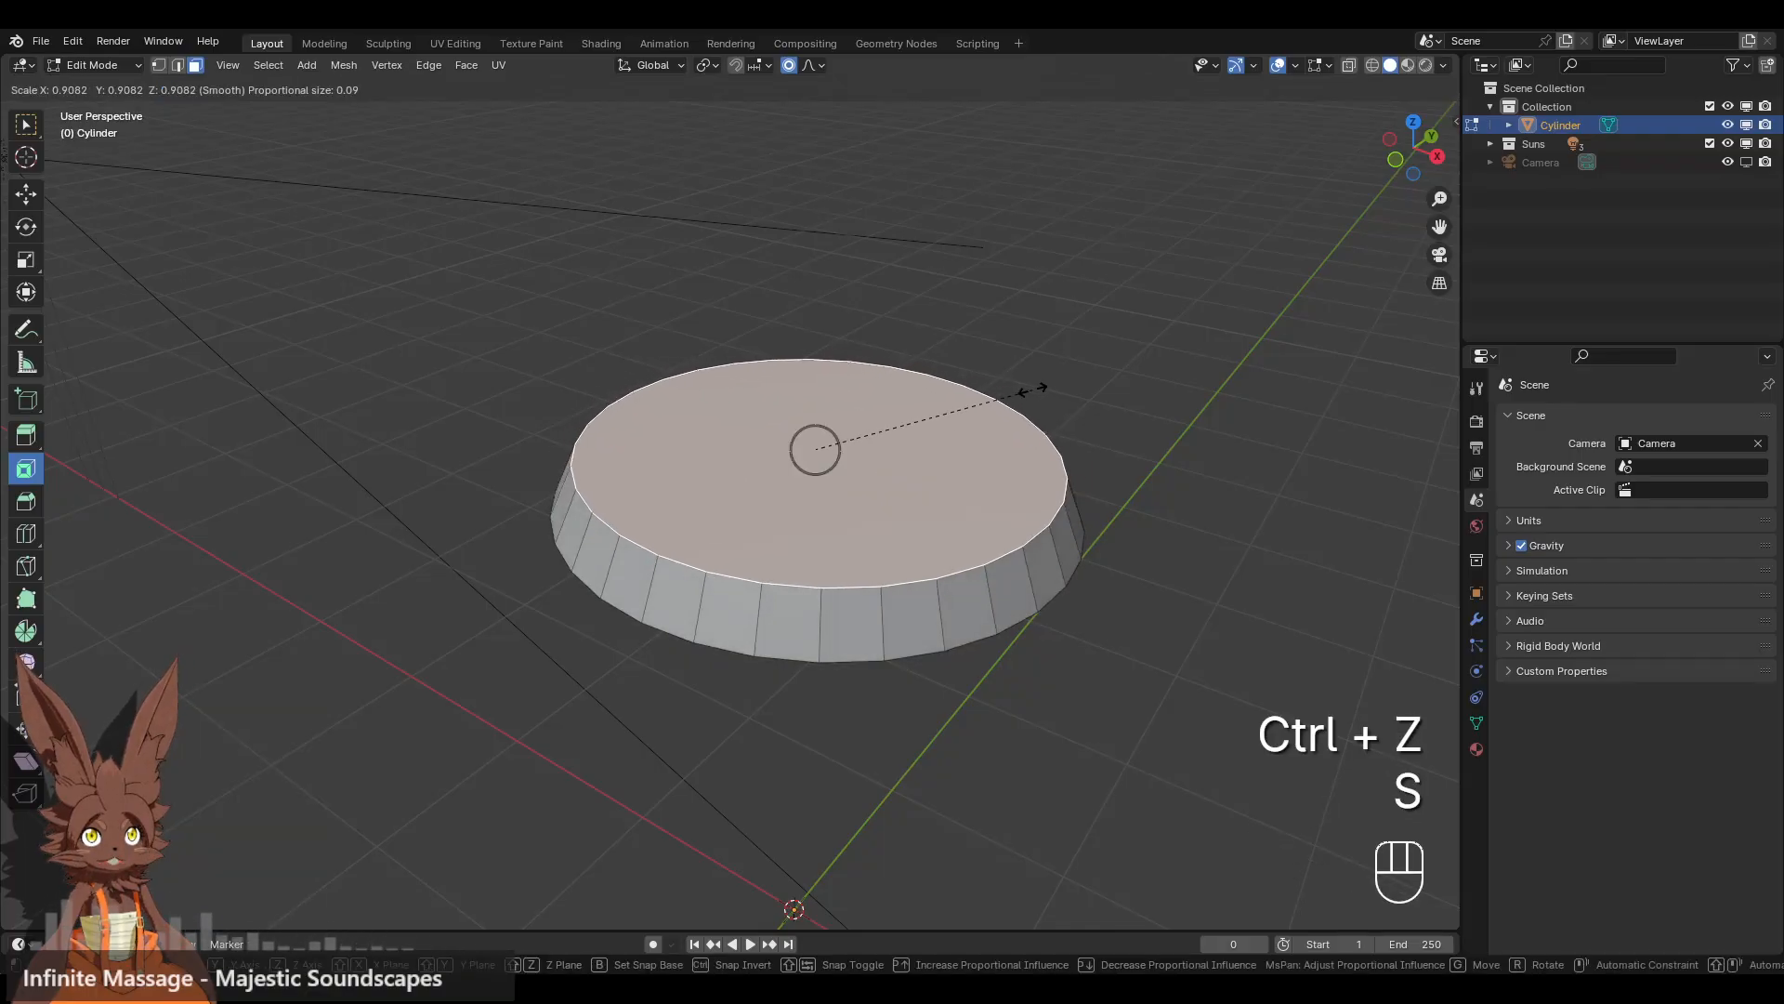
click(1035, 386)
- Switch to edge selection and bevel the disc's top and bottom rim loops together with 4 segments
middle_drag(1035, 386, 963, 422)
click(177, 65)
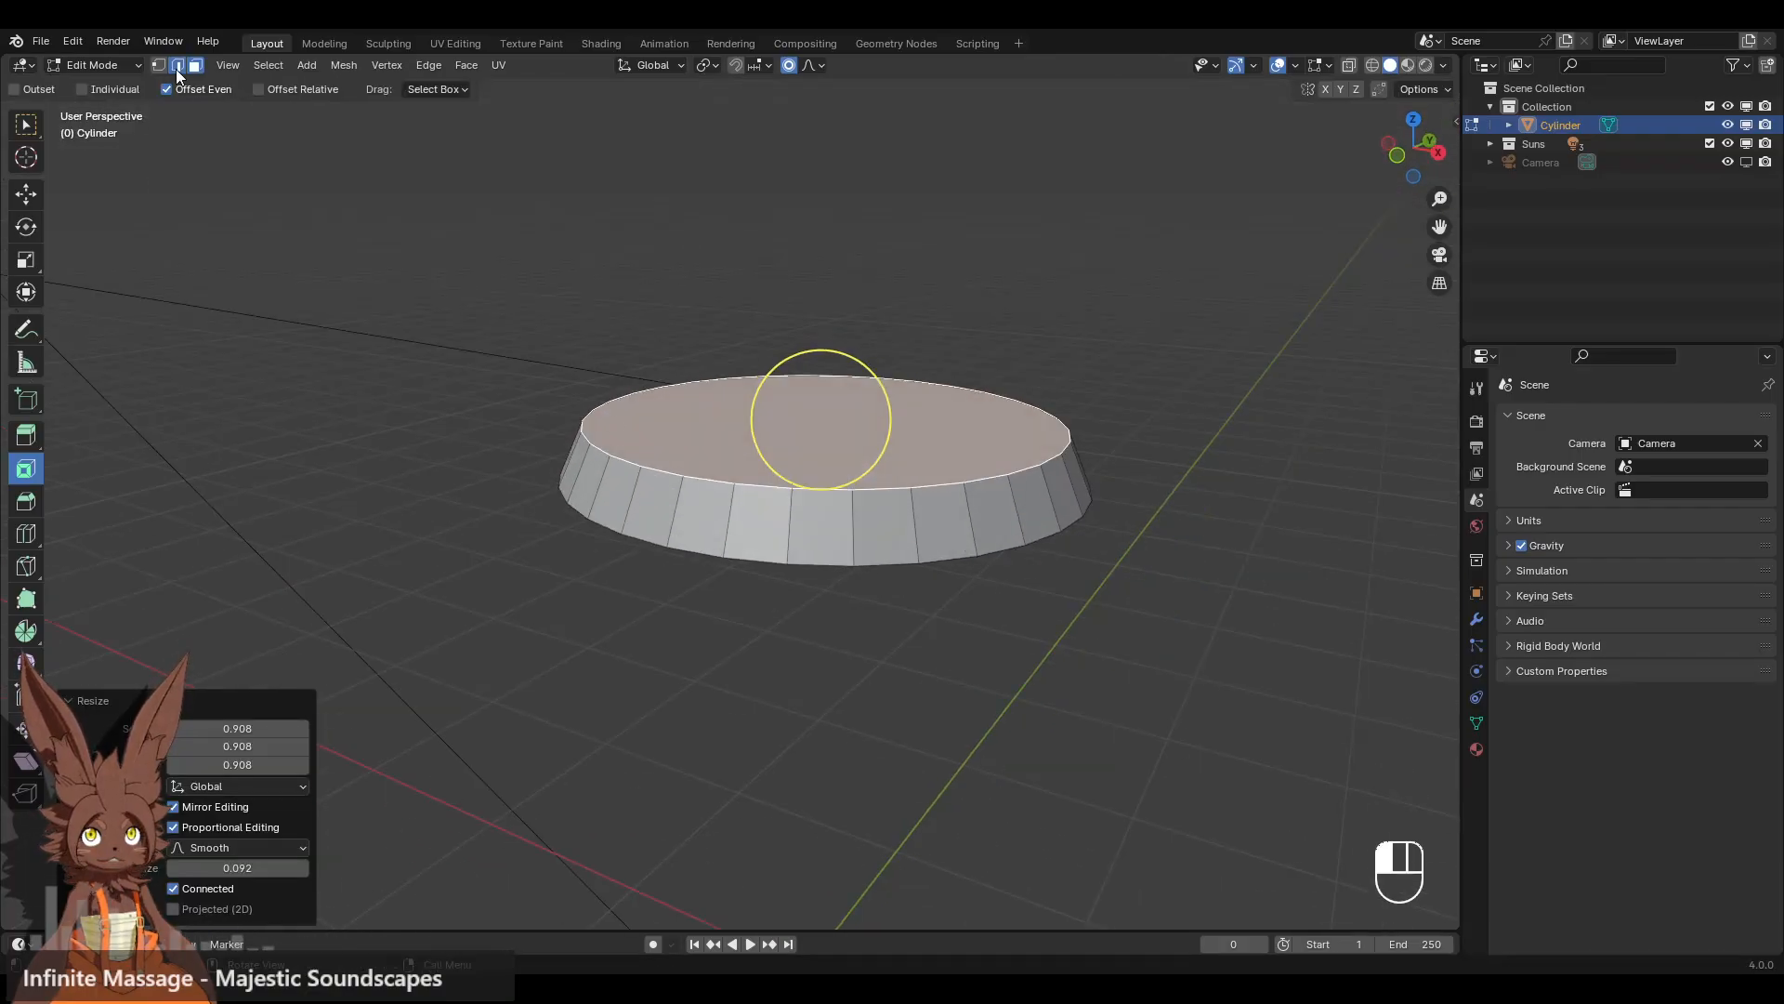
alt+click(745, 472)
alt+shift+click(759, 562)
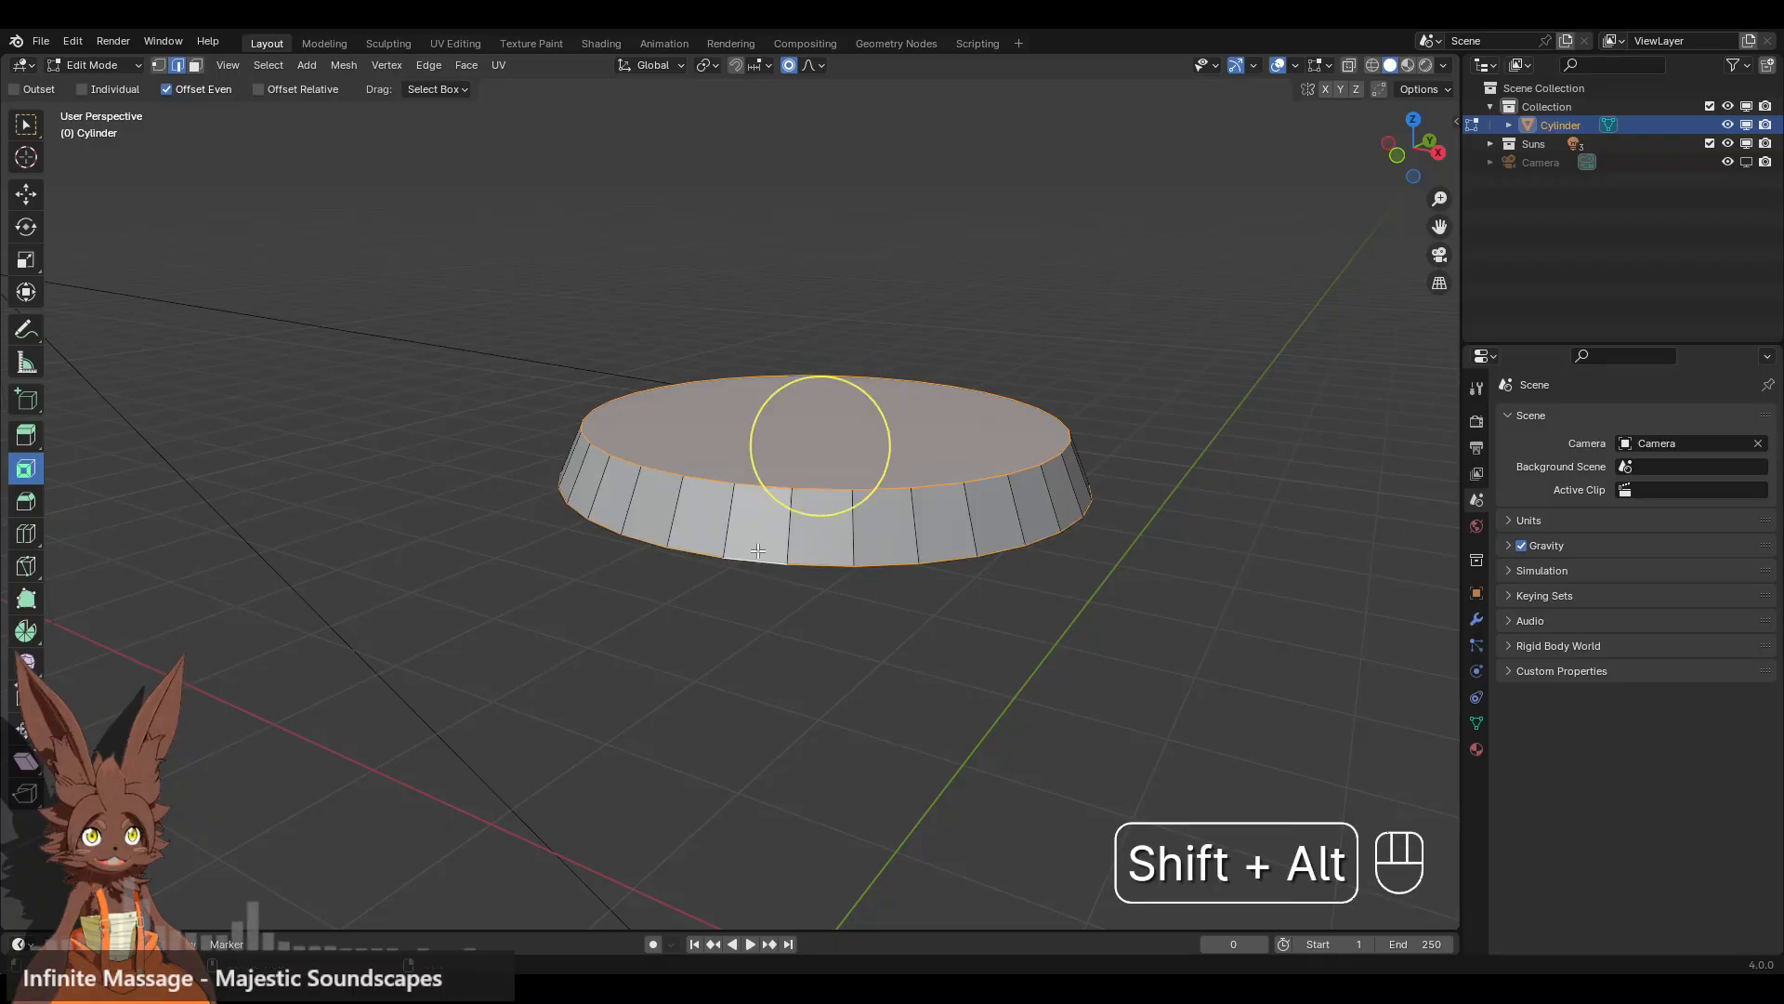
click(24, 502)
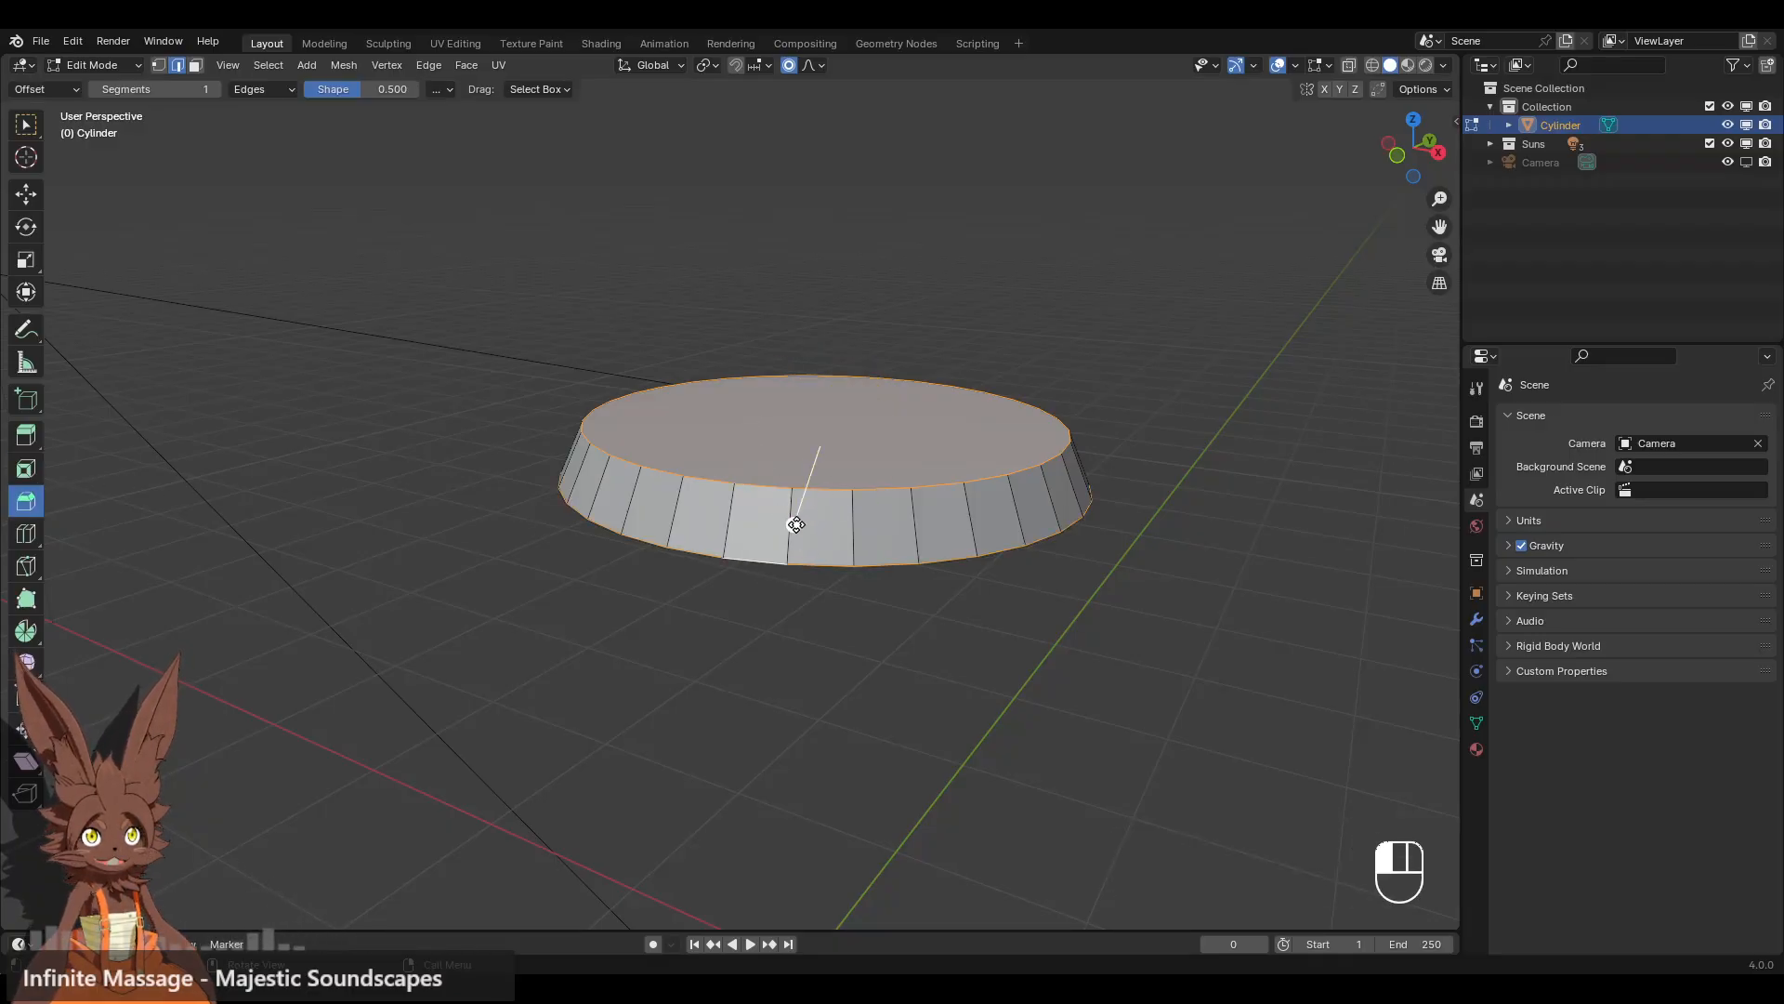
mouse_move(797, 524)
mouse_down()
mouse_move(806, 555)
mouse_move(789, 530)
mouse_up()
scroll(804, 550, up, 3)
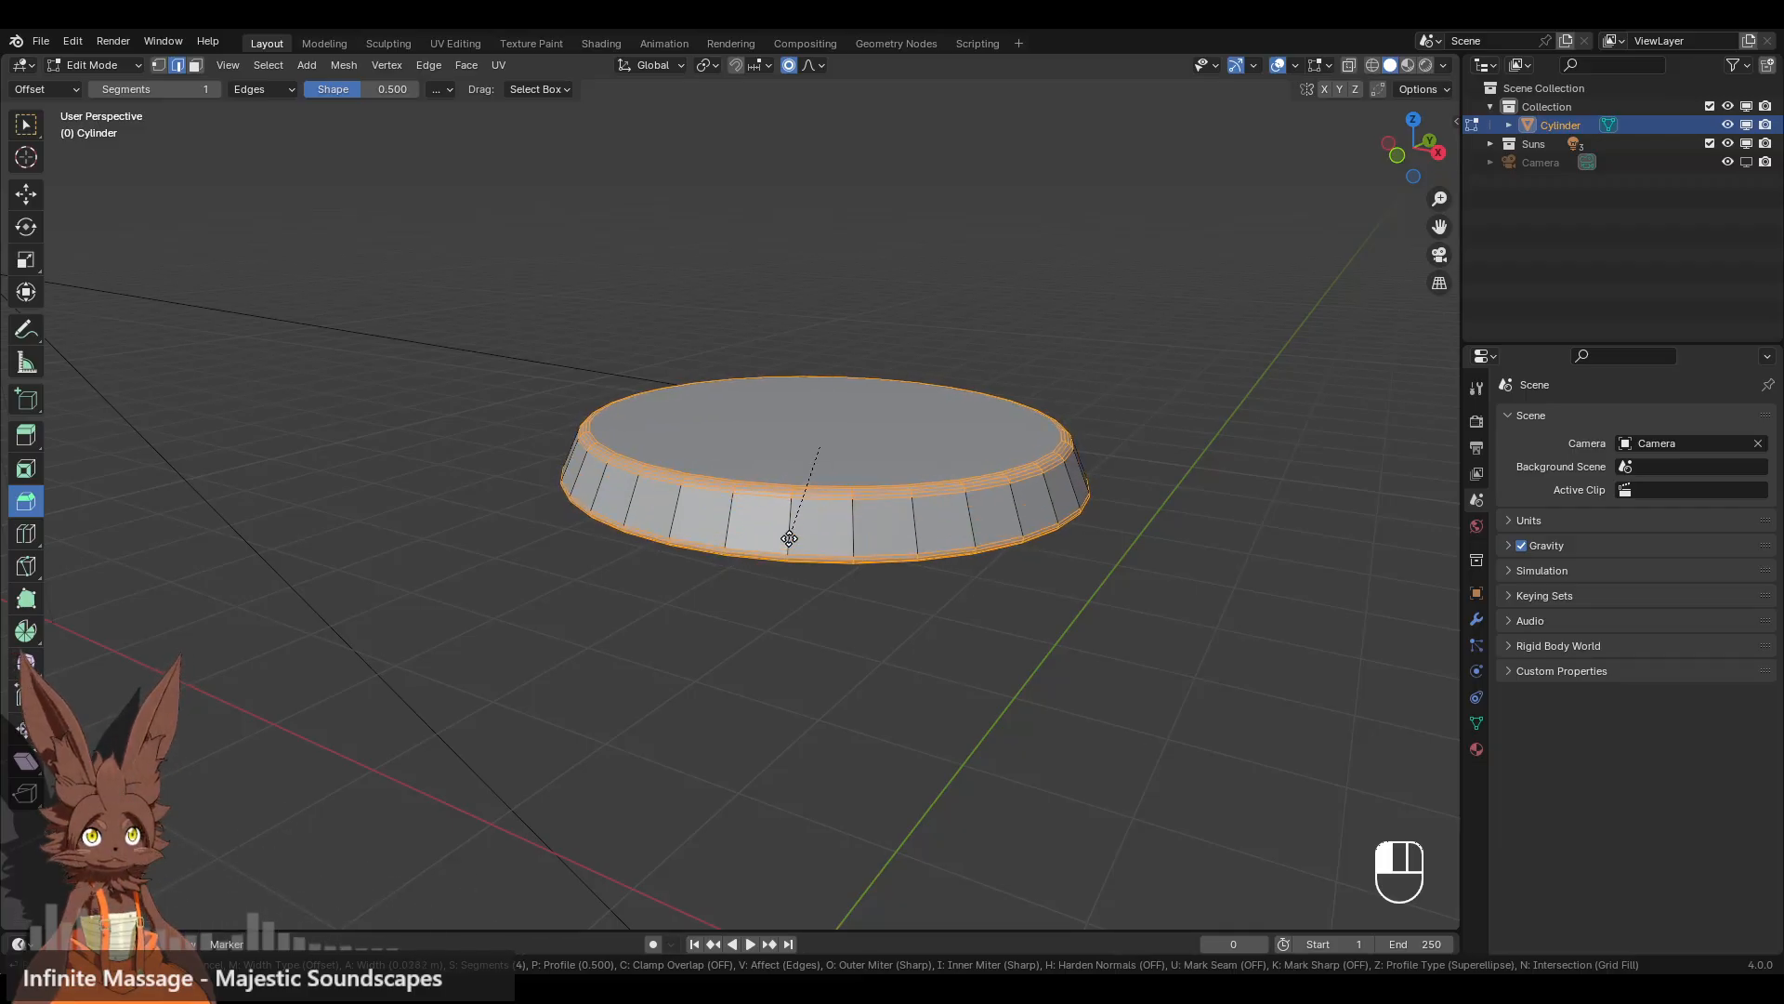
click(897, 684)
- Try to flatten the whole bevelled disc along the Z axis
scroll(889, 685, down, 2)
mouse_move(826, 663)
middle_down()
mouse_move(837, 566)
mouse_move(810, 655)
mouse_move(776, 514)
mouse_move(803, 641)
mouse_move(816, 546)
mouse_move(804, 638)
middle_up()
scroll(814, 650, up, 2)
key(a)
key(s)
key(z)
click(977, 446)
click(807, 674)
- Undo the Z scaling and the bevel on the disc's rims
key(ctrl+z)
key(ctrl+z)
key(ctrl+z)
key(ctrl+z)
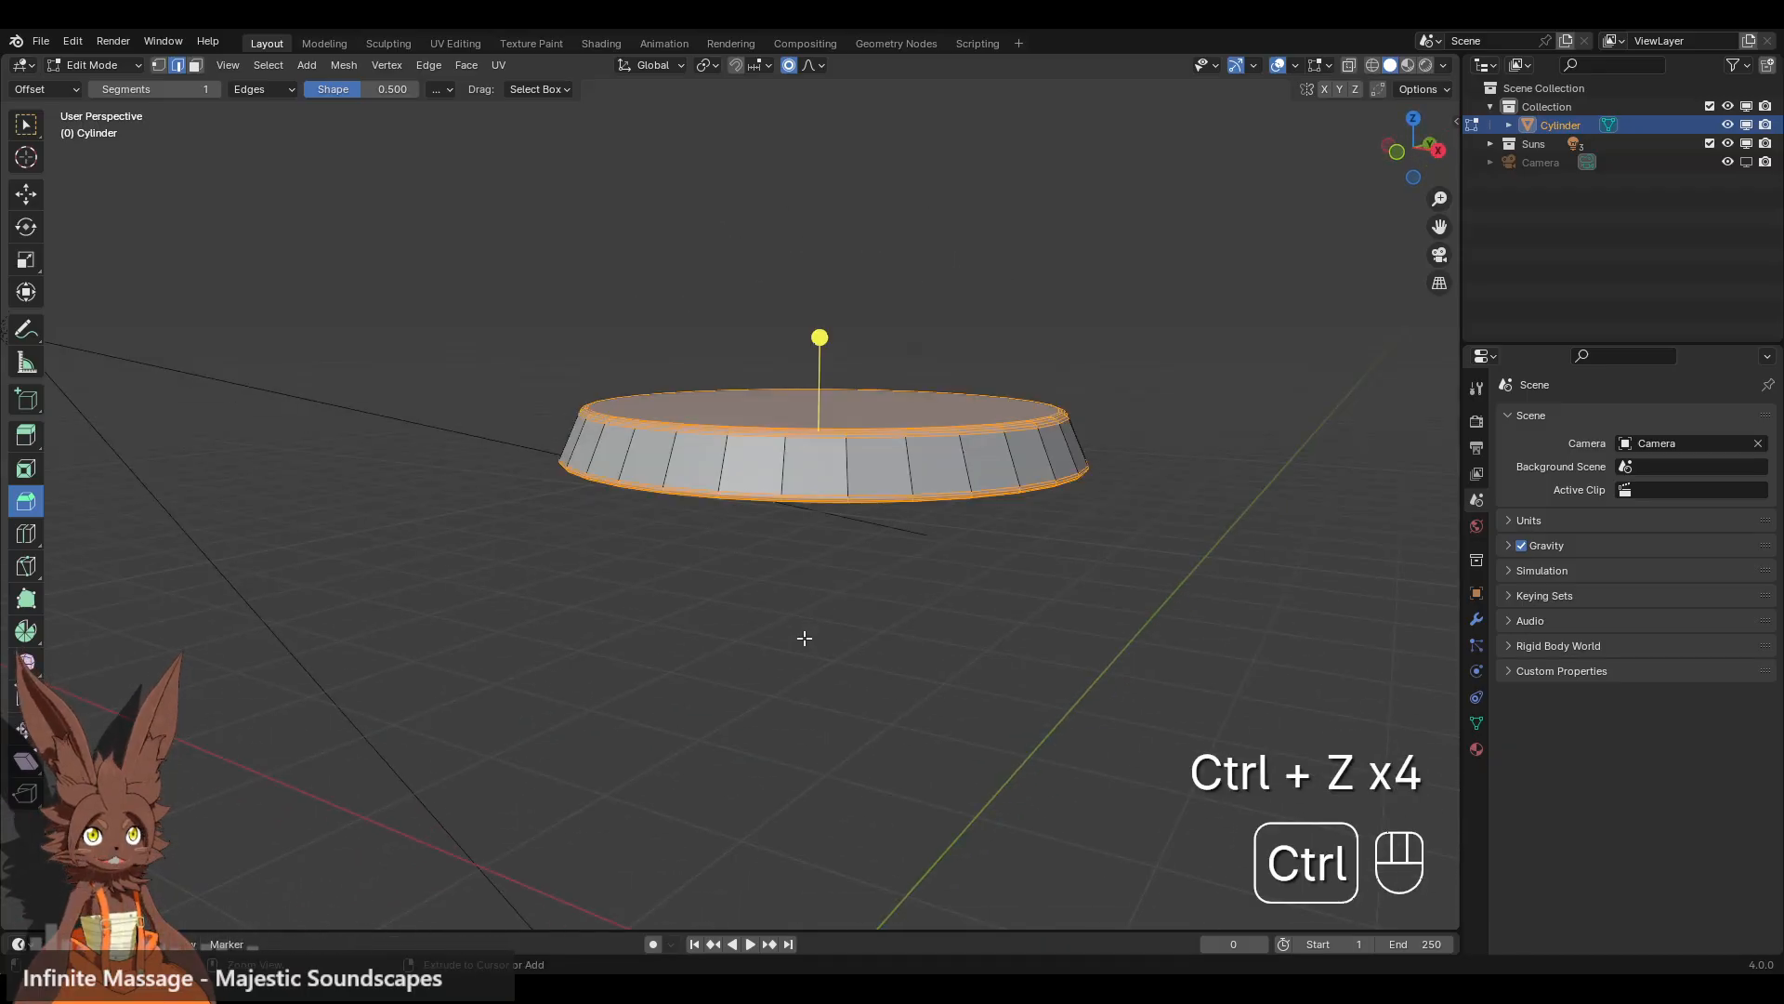
key(ctrl+z)
- Scale the entire unbevelled disc along the Z axis to about 0.74
scroll(900, 576, up, 2)
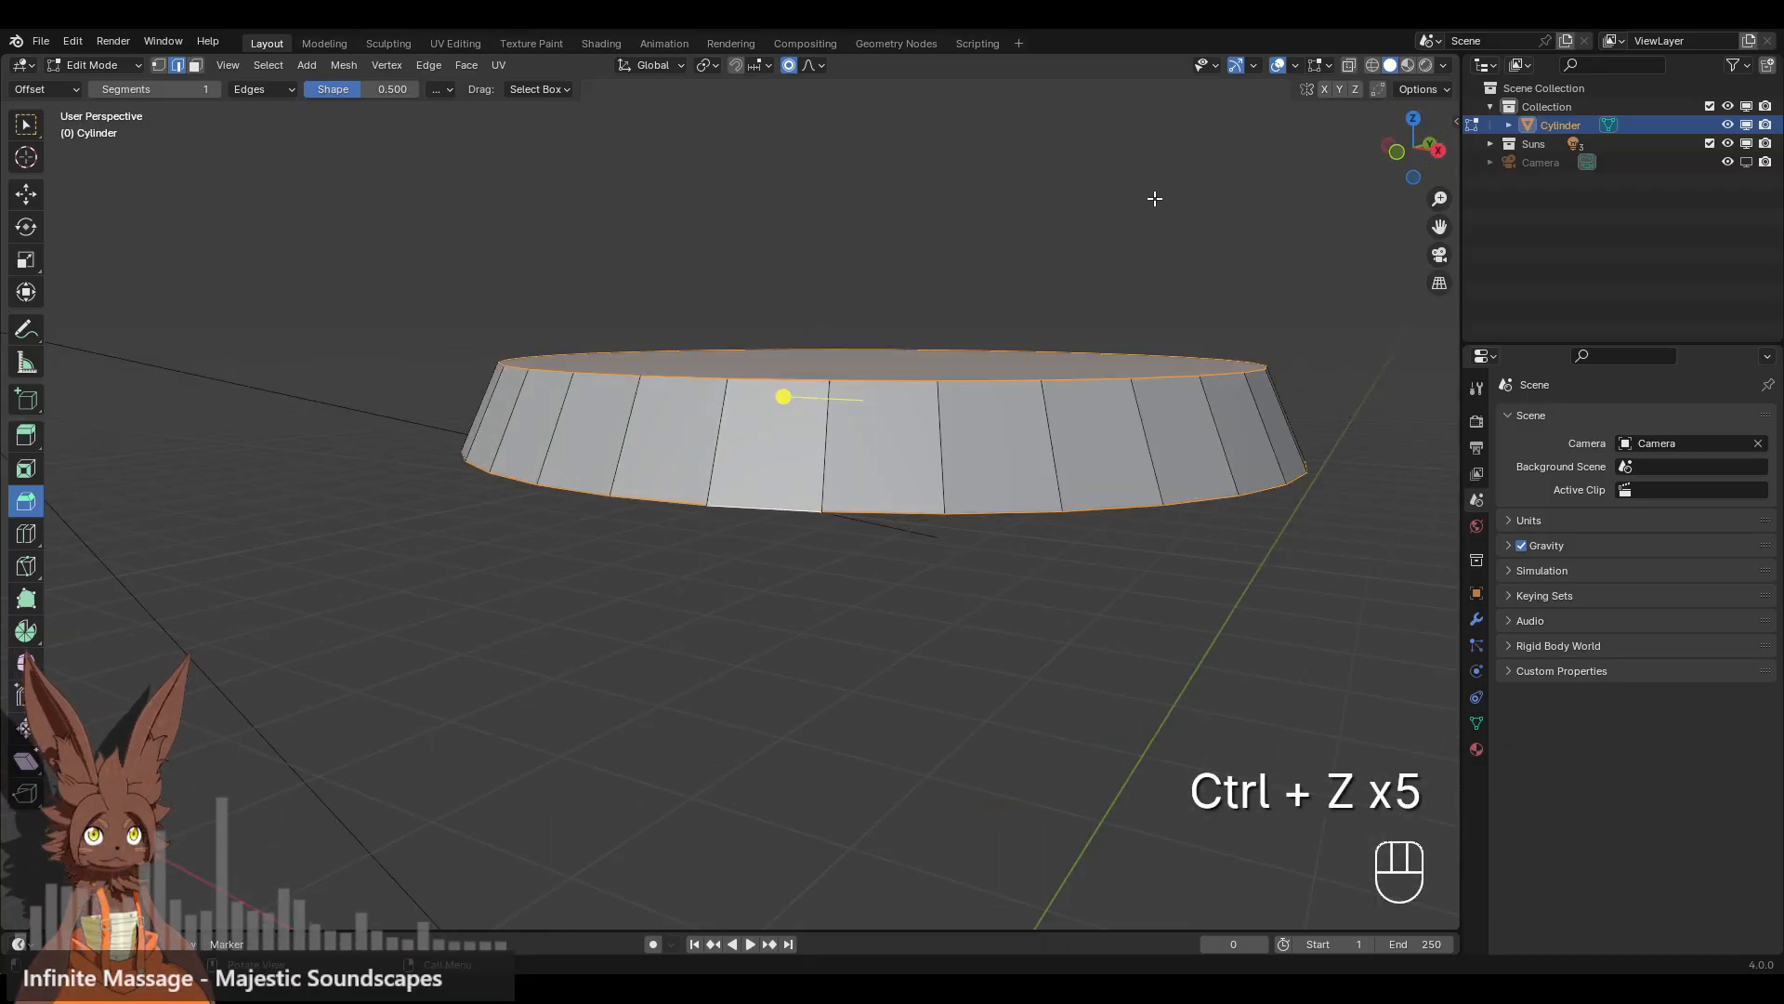
key(a)
key(s)
key(z)
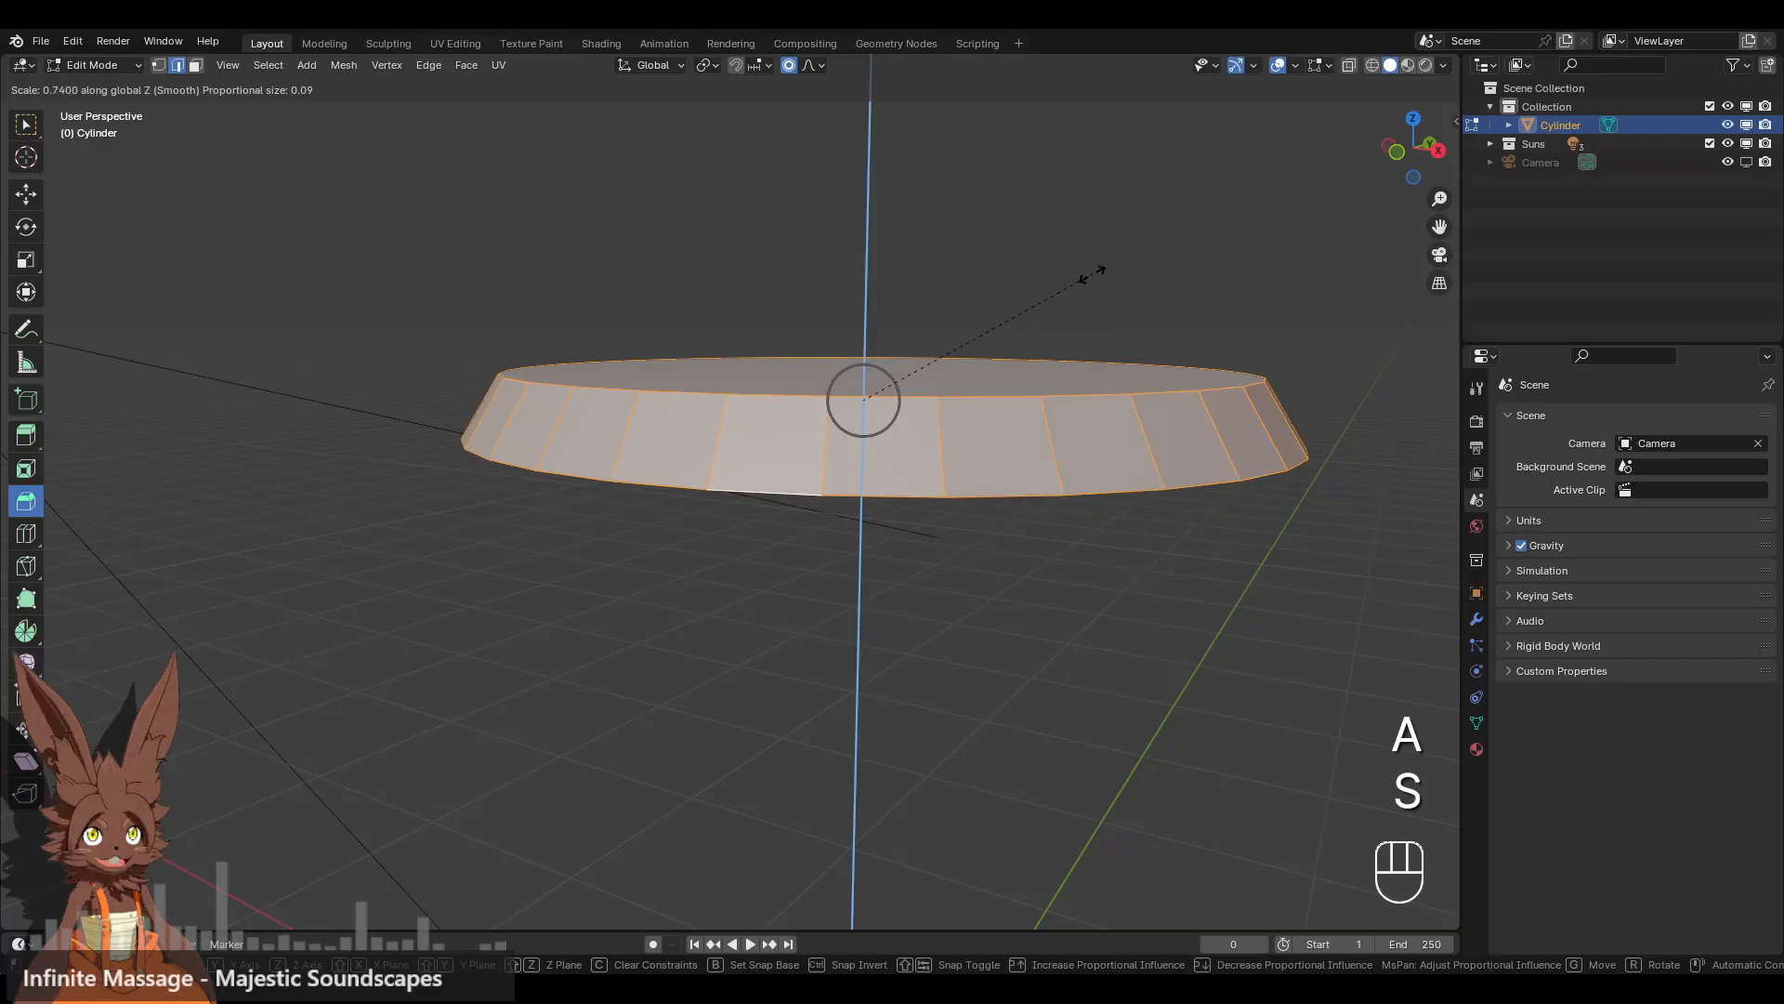
click(1088, 275)
- Try bevelling the top and bottom rim loops together with 2 segments, and undo the bevel
middle_drag(841, 454, 849, 490)
alt+click(801, 487)
alt+shift+click(823, 593)
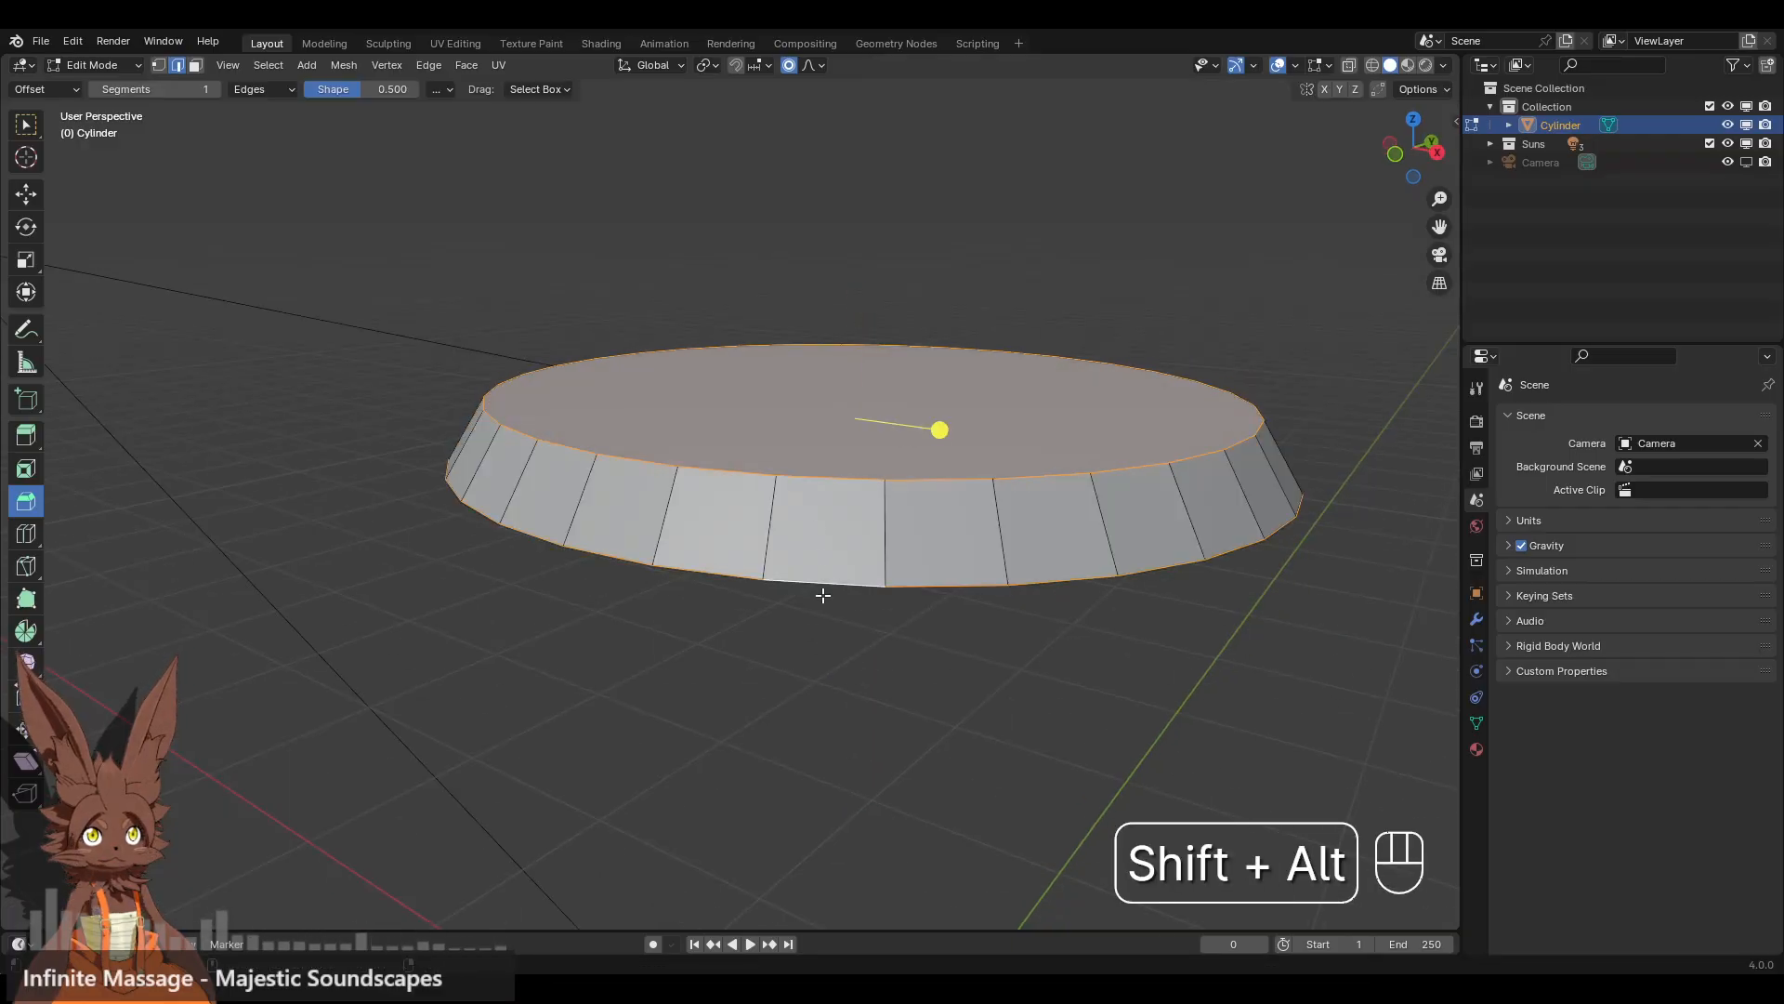
drag(940, 429, 960, 448)
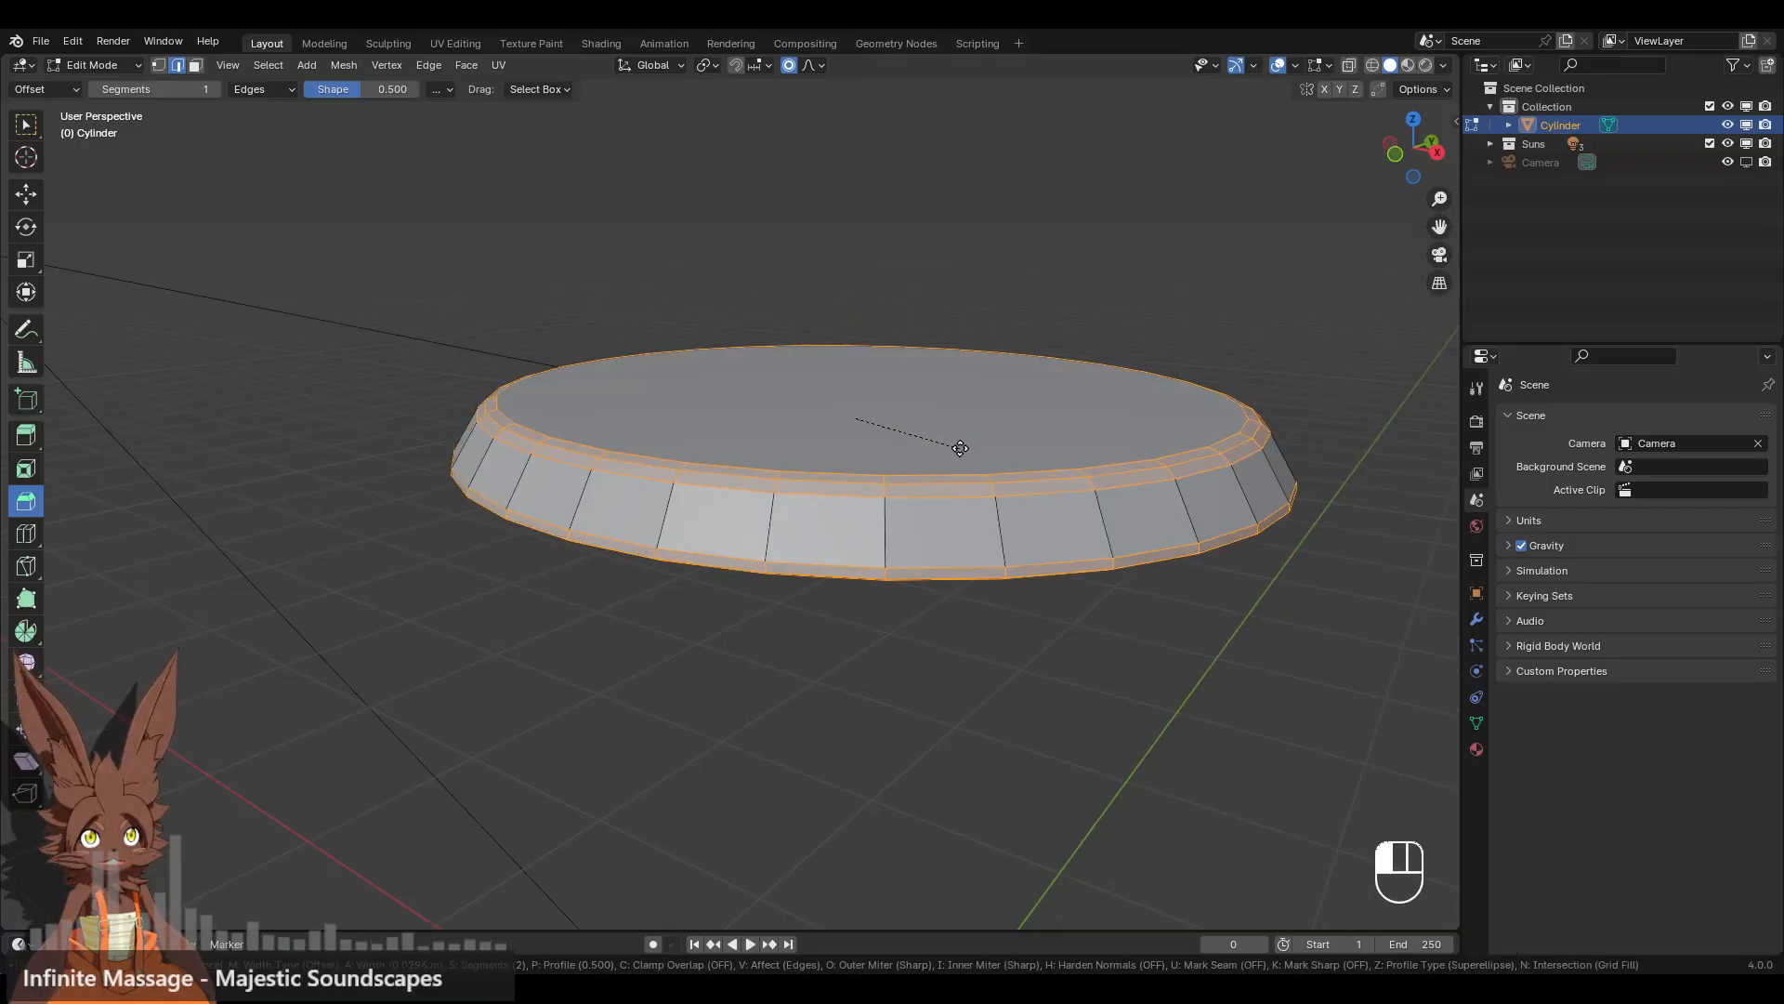
key(ctrl+z)
- Bevel the disc's top rim loop and its bottom rim loop separately, using multiple segments
alt+click(849, 467)
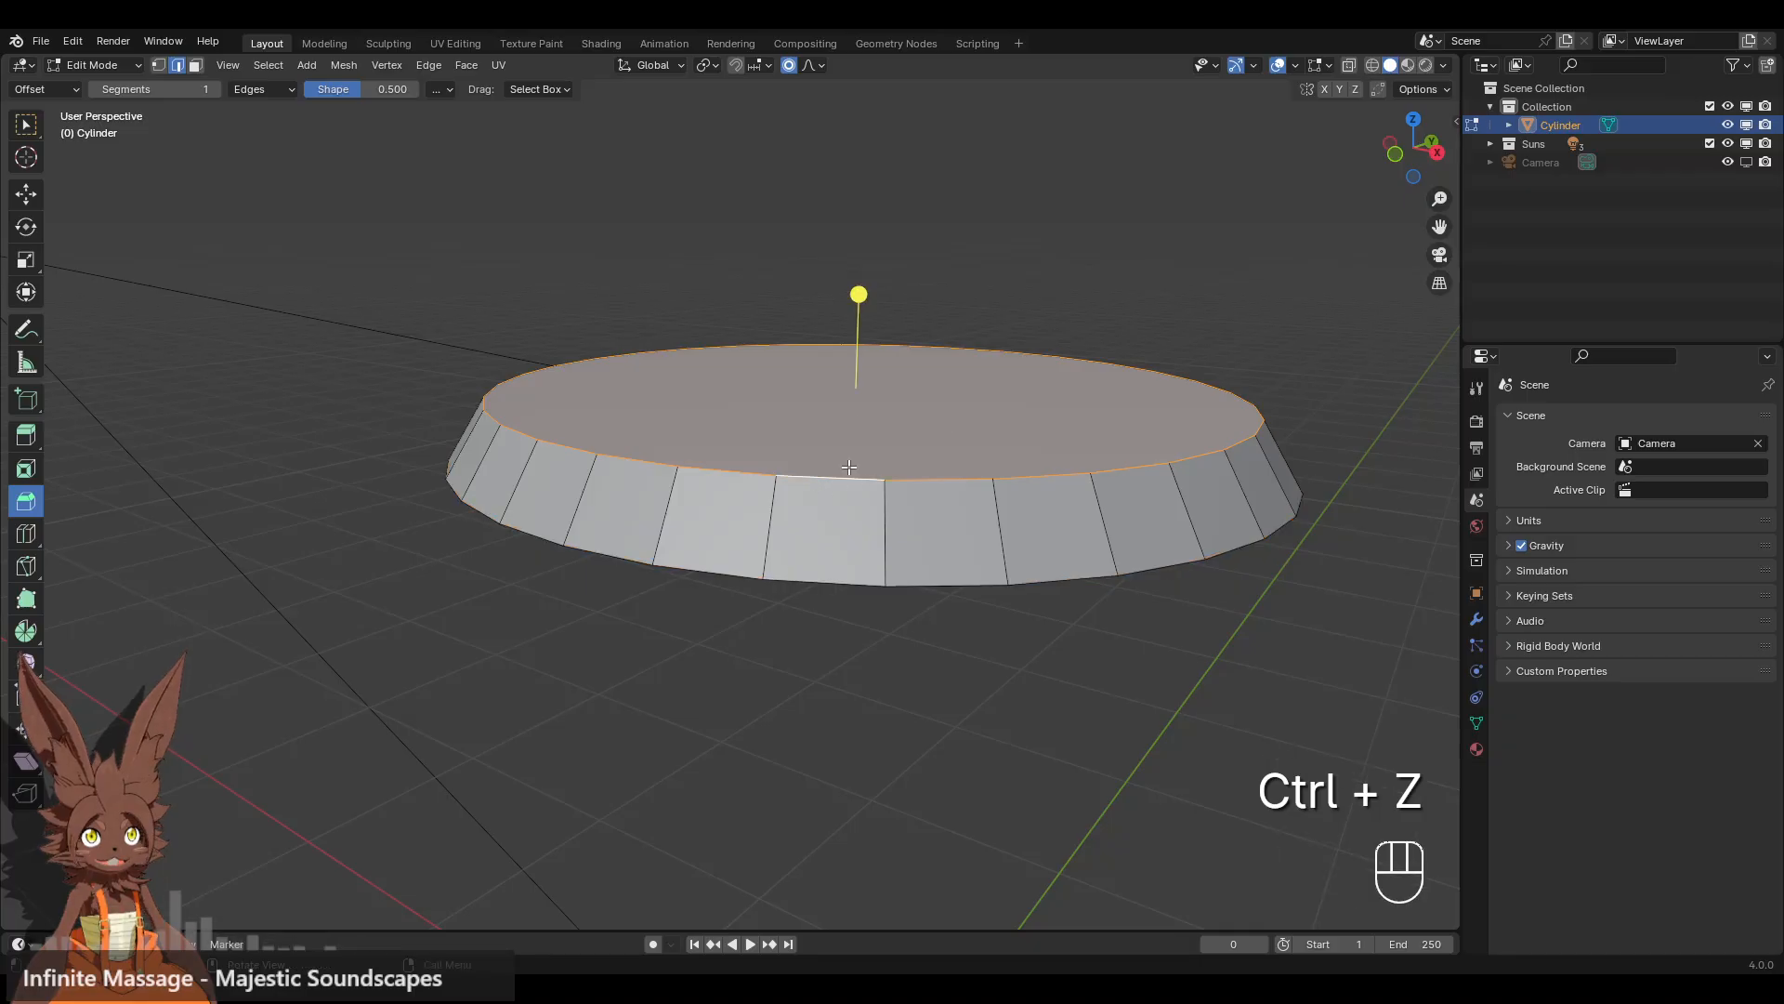
drag(858, 296, 834, 276)
alt+click(847, 531)
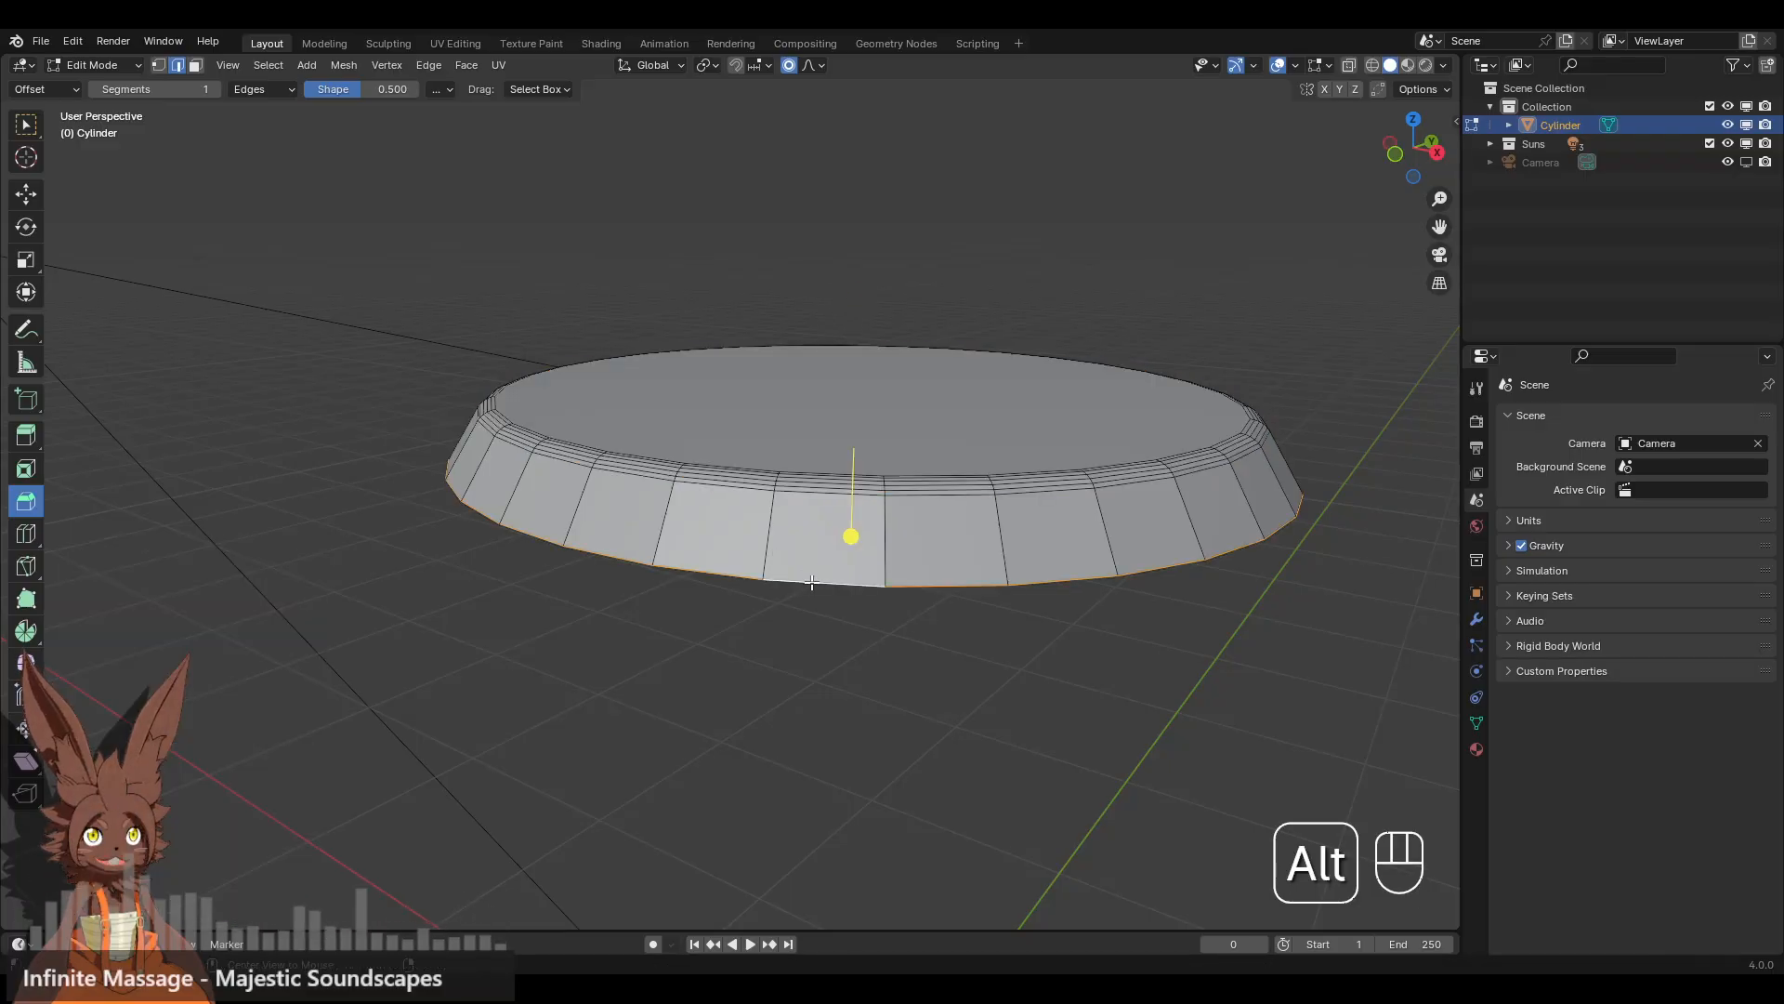
key(ctrl+b)
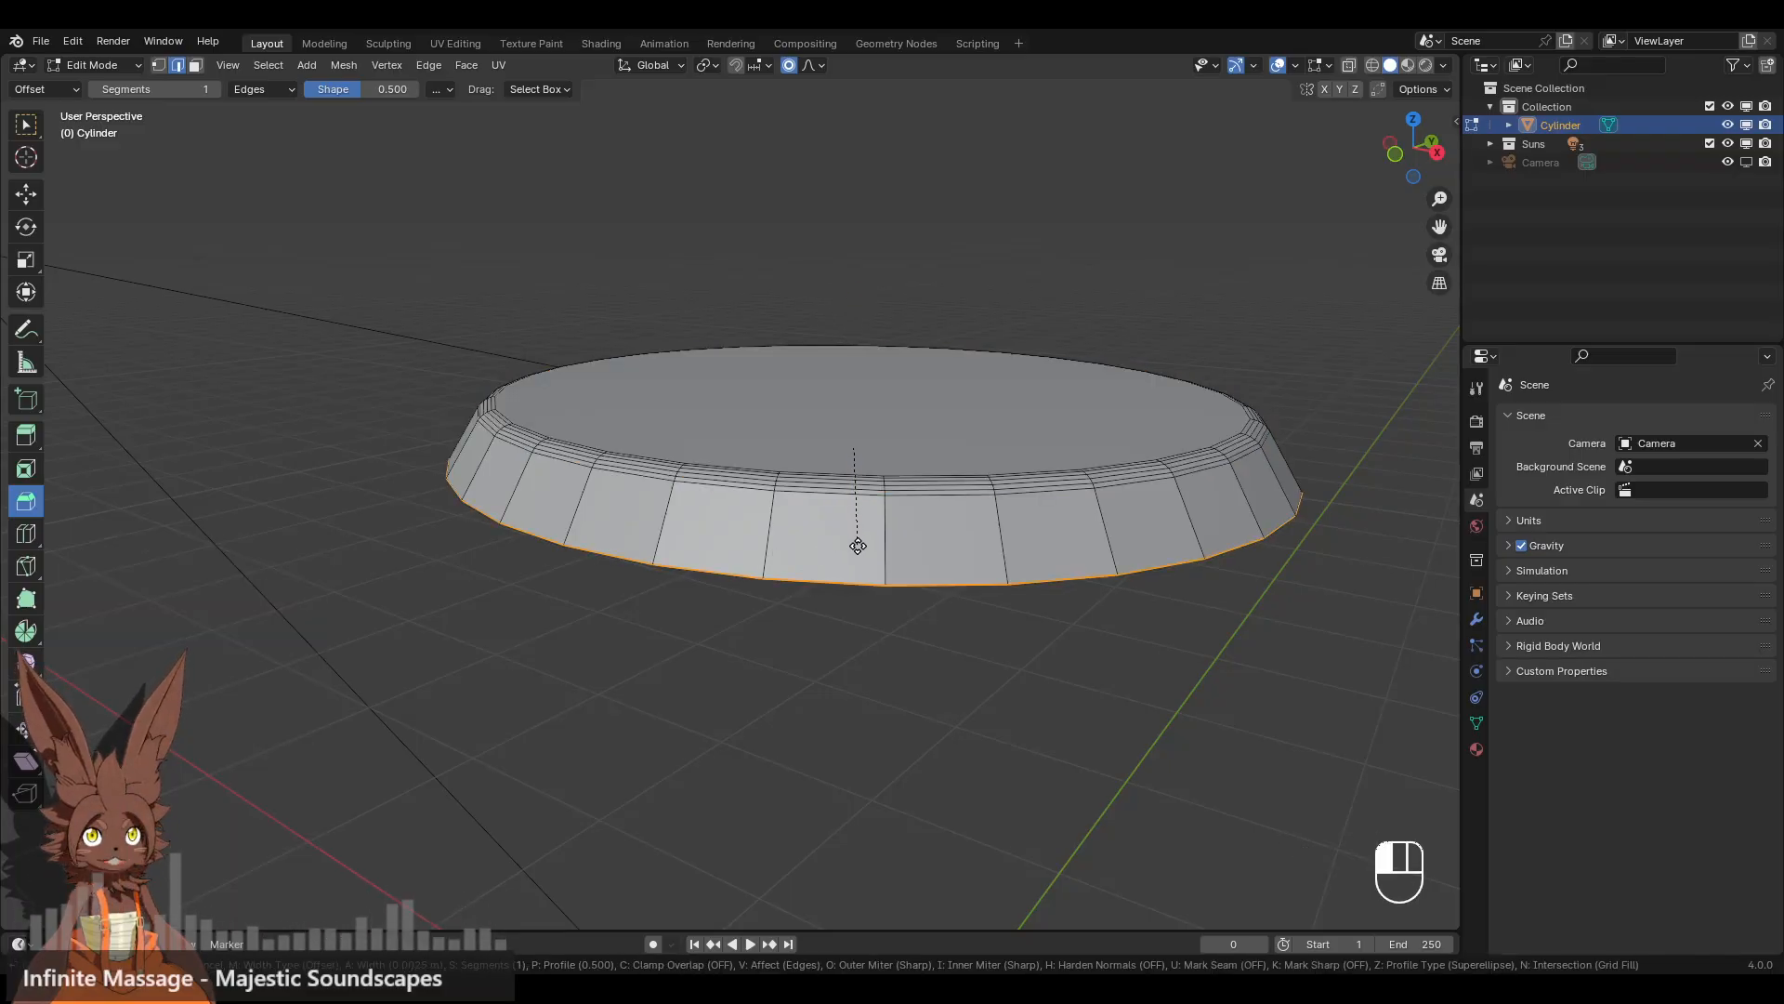
scroll(861, 550, up, 1)
scroll(861, 550, up, 2)
drag(860, 550, 861, 551)
click(916, 639)
- Return to Object Mode and apply Shade Smooth to the disc
scroll(916, 632, down, 3)
middle_drag(802, 684, 793, 589)
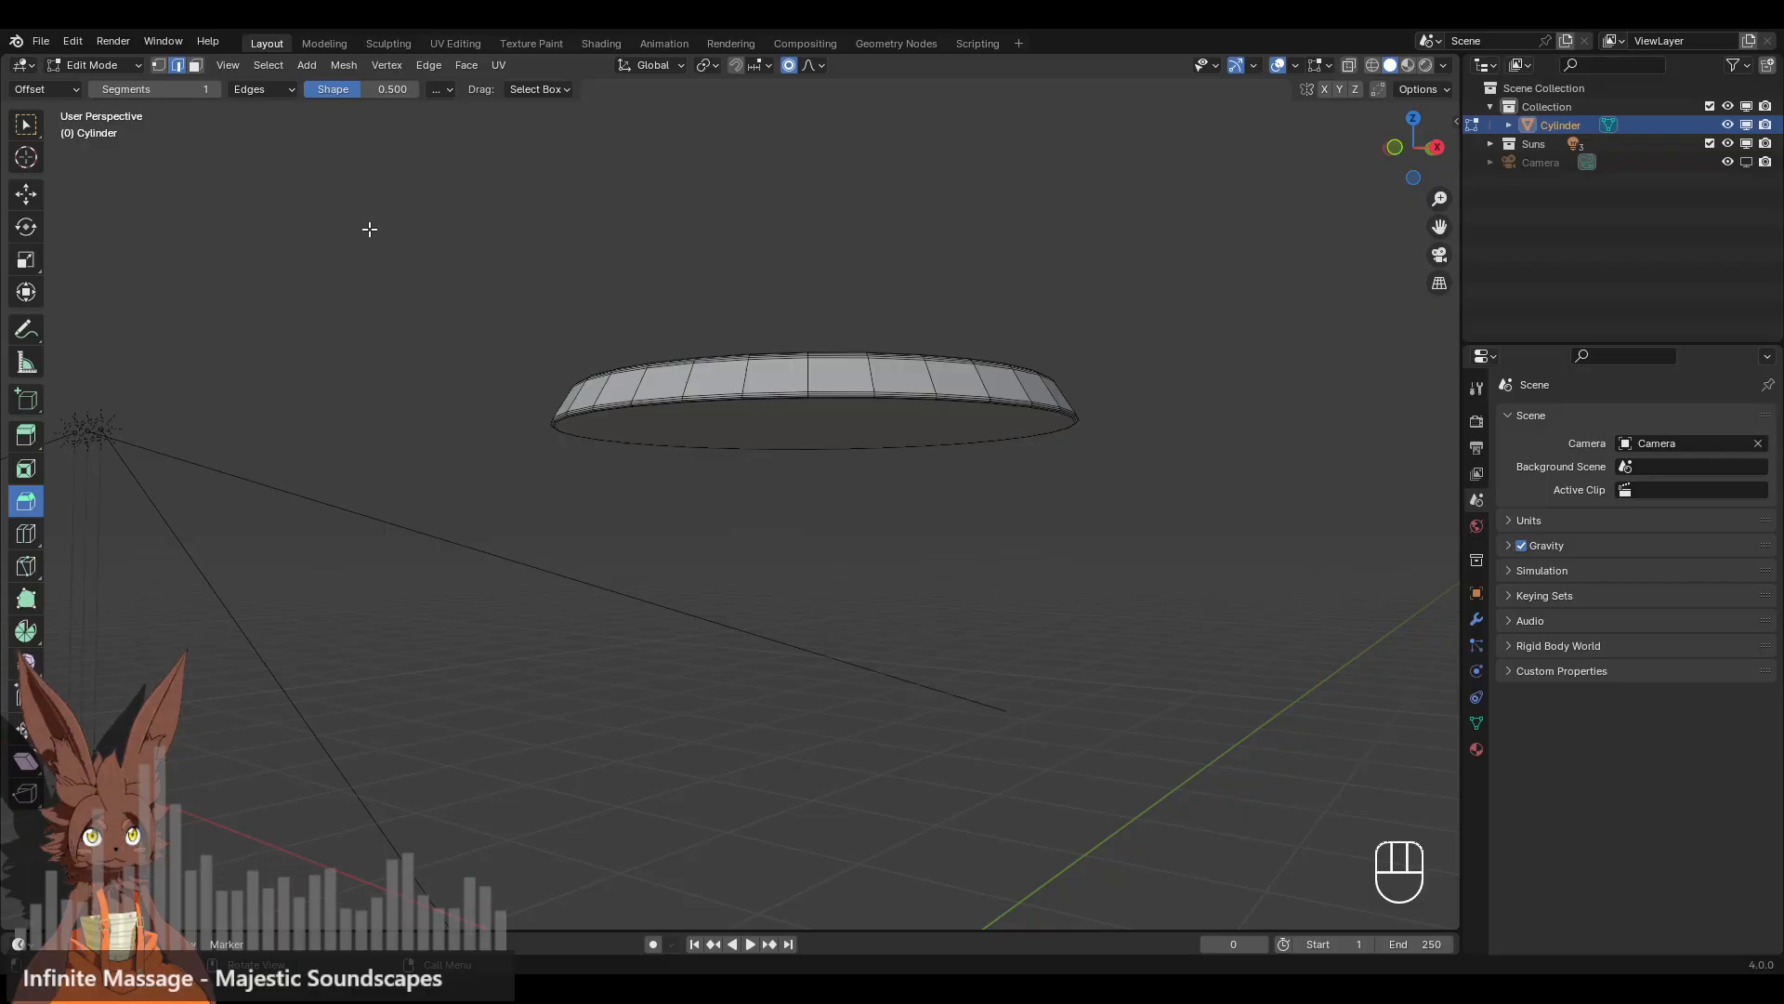
click(93, 67)
click(99, 81)
right_click(794, 385)
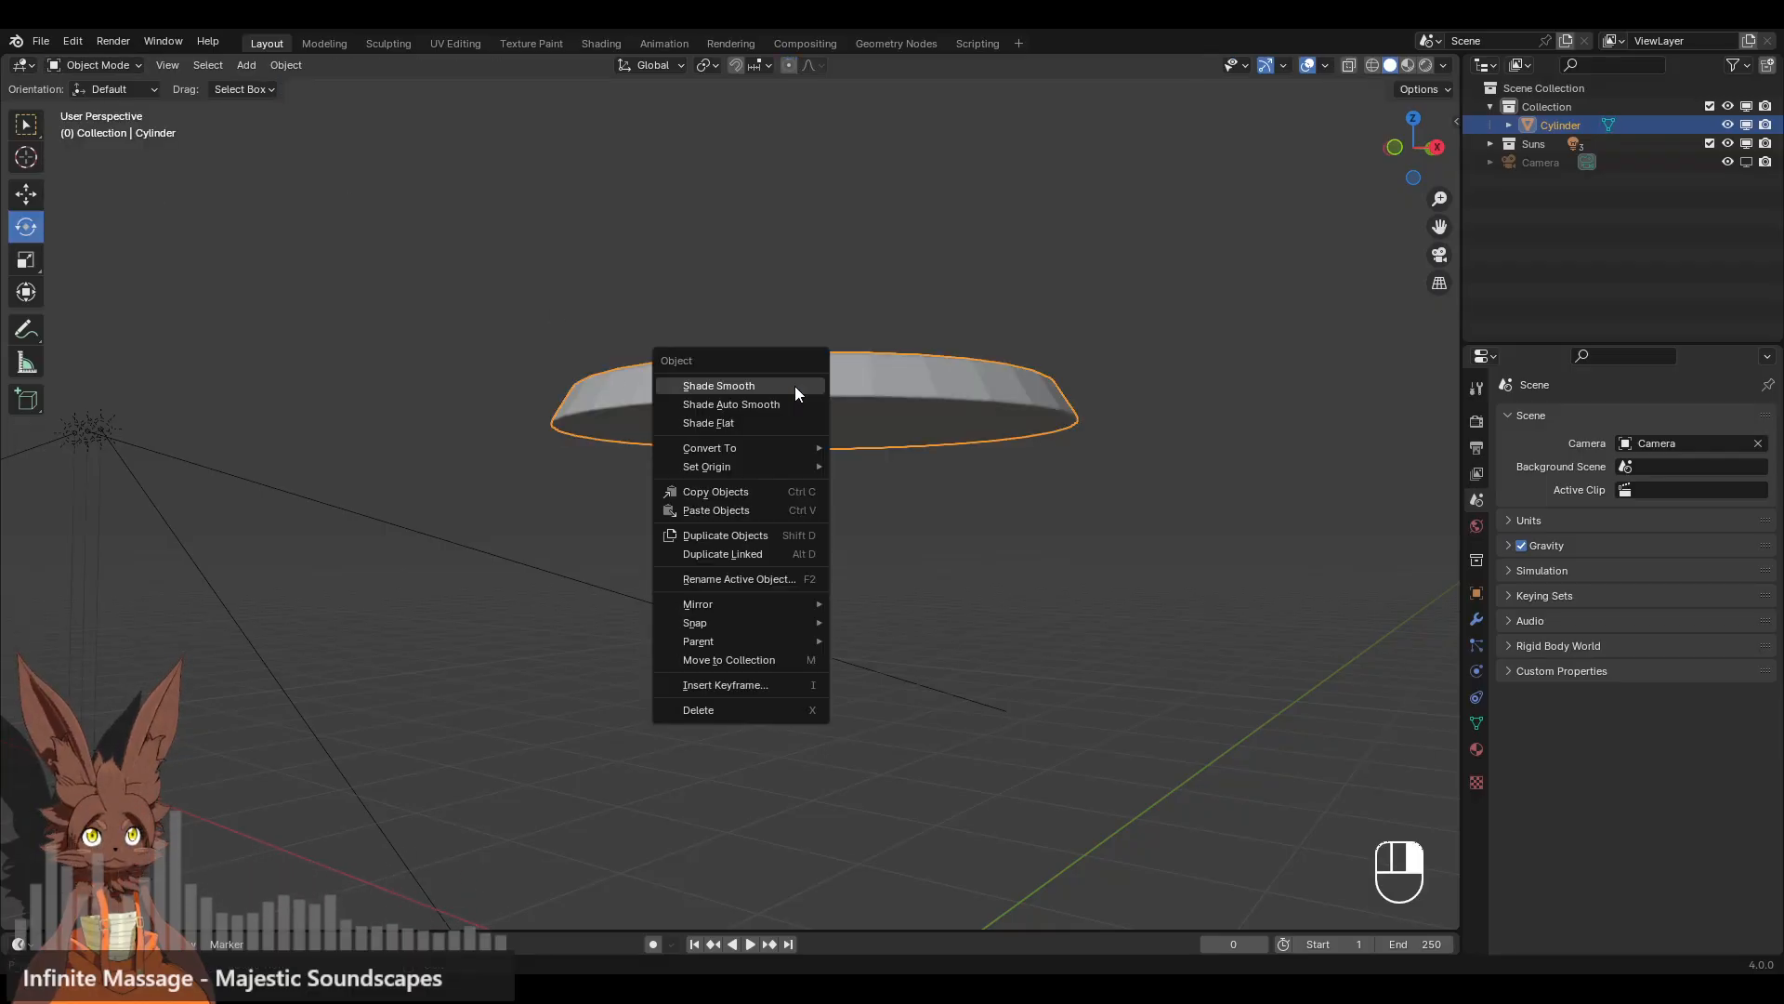
click(795, 387)
click(762, 297)
middle_drag(763, 299, 736, 467)
click(736, 466)
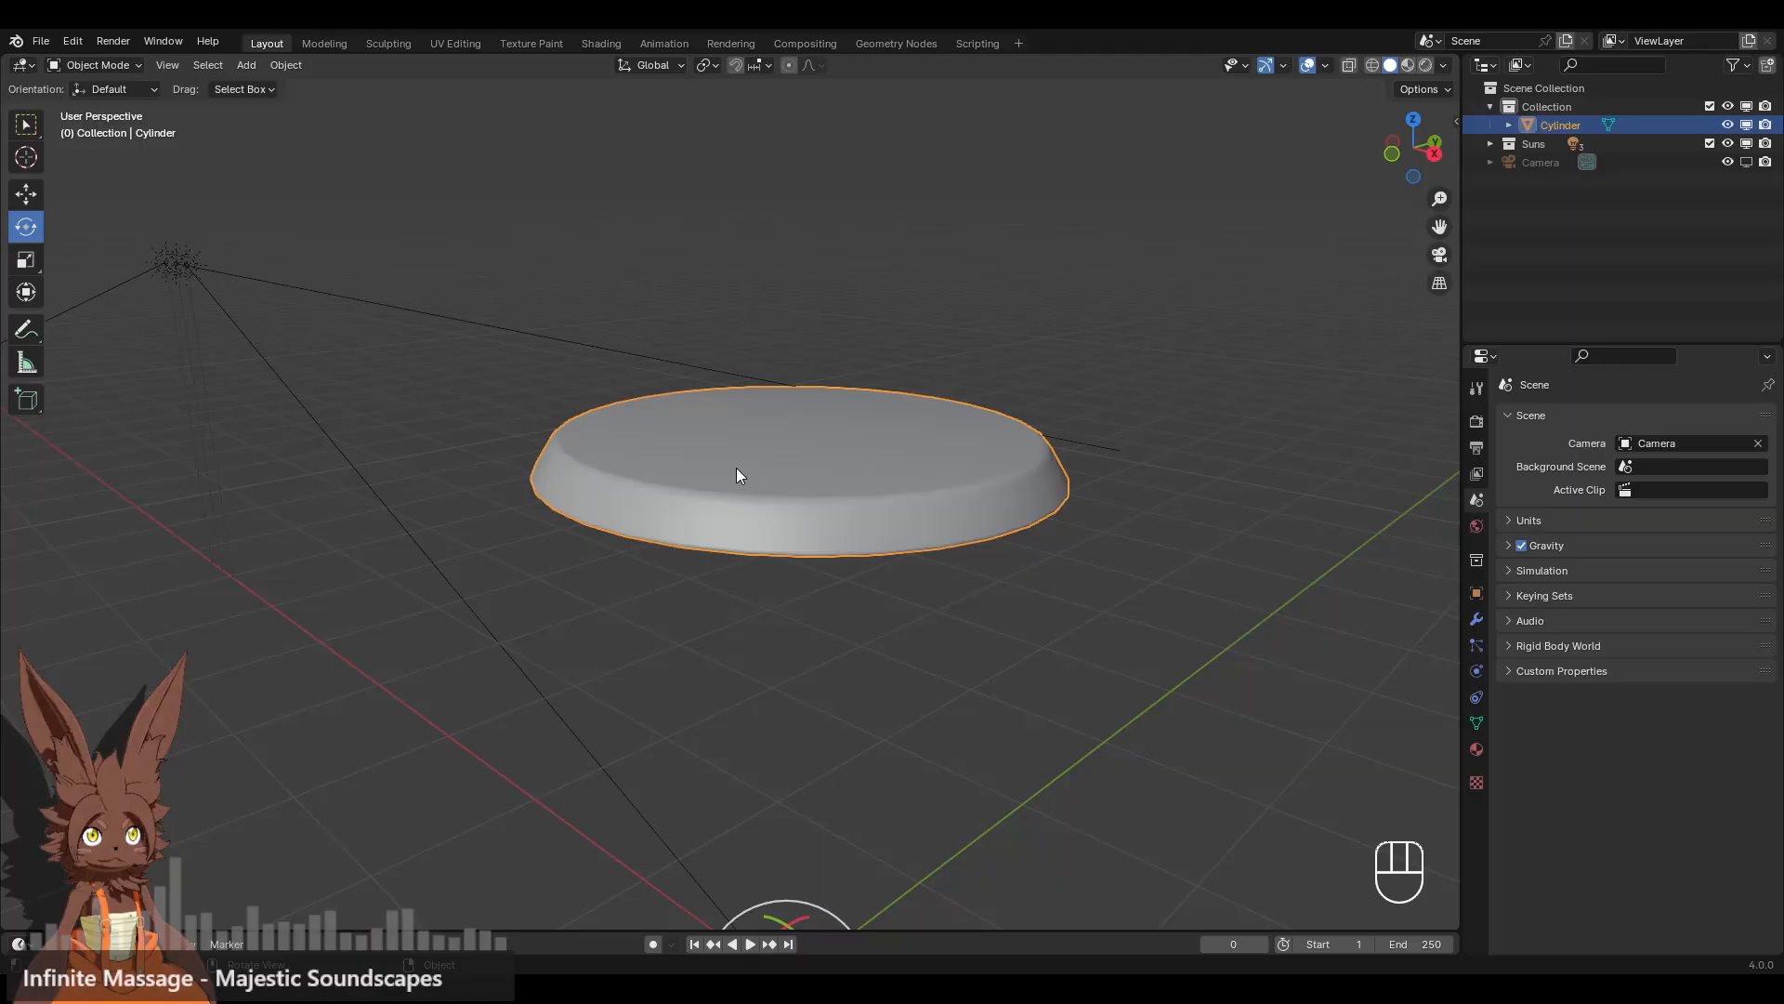
click(101, 66)
click(134, 107)
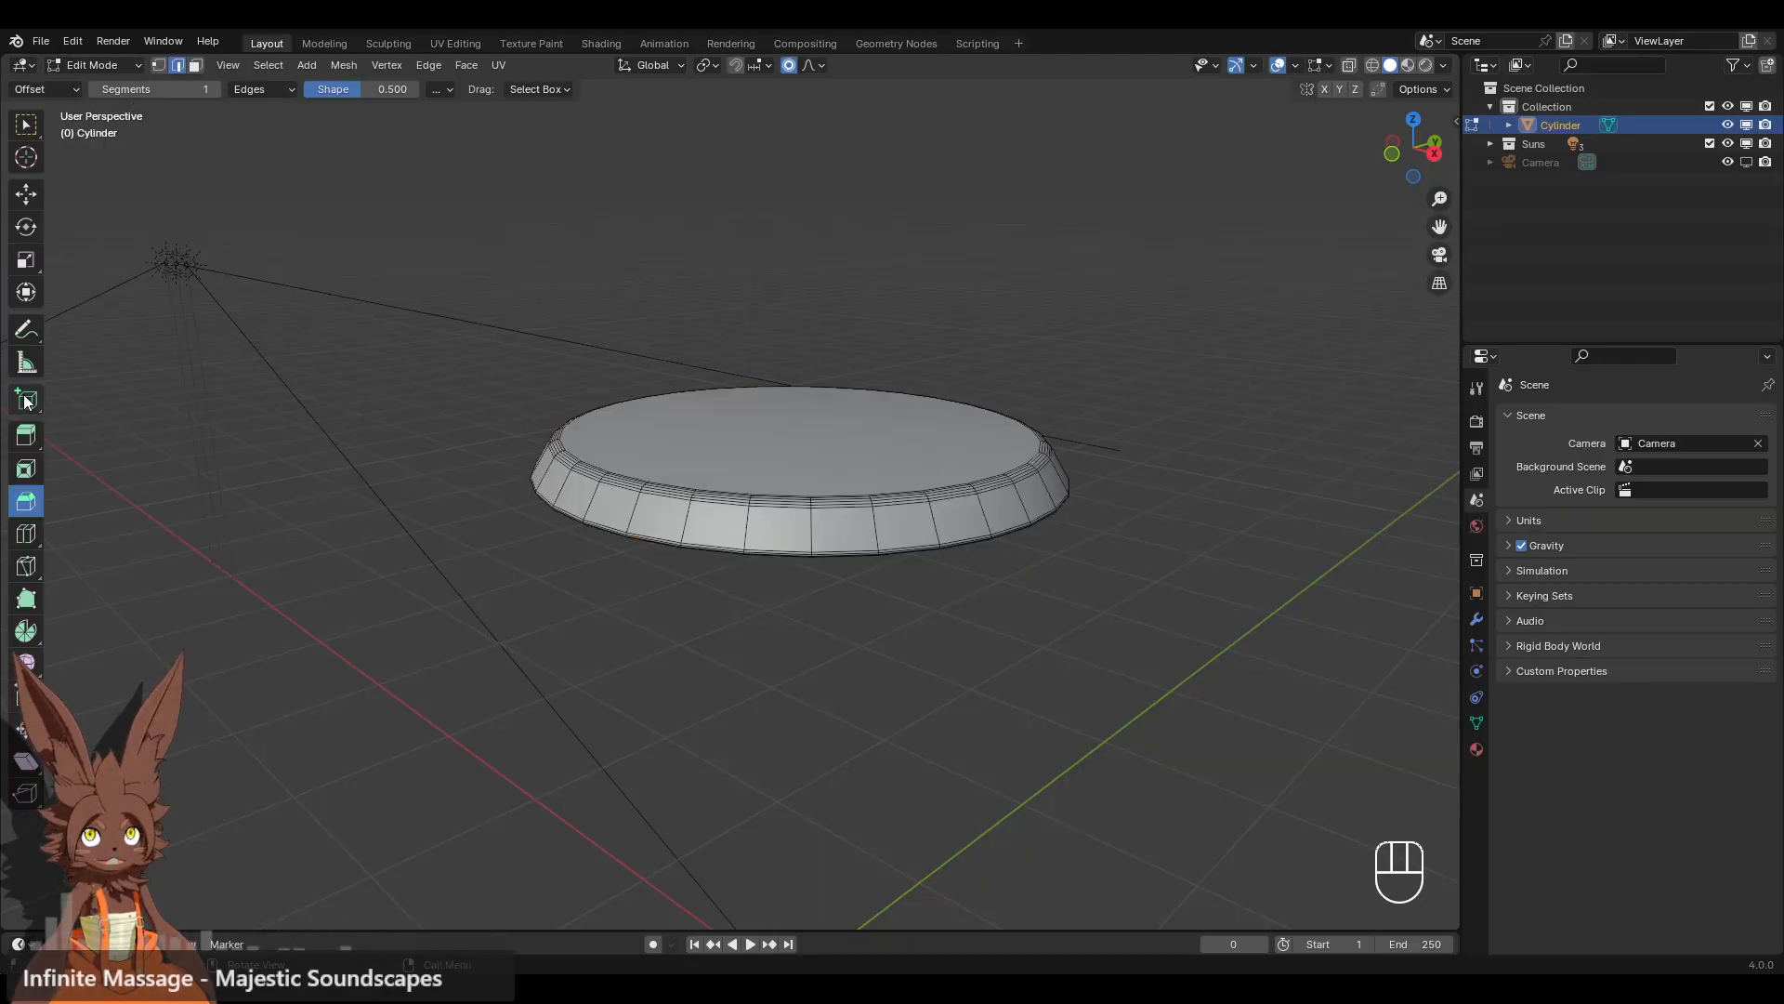
alt+middle_click(658, 563)
alt+click(719, 312)
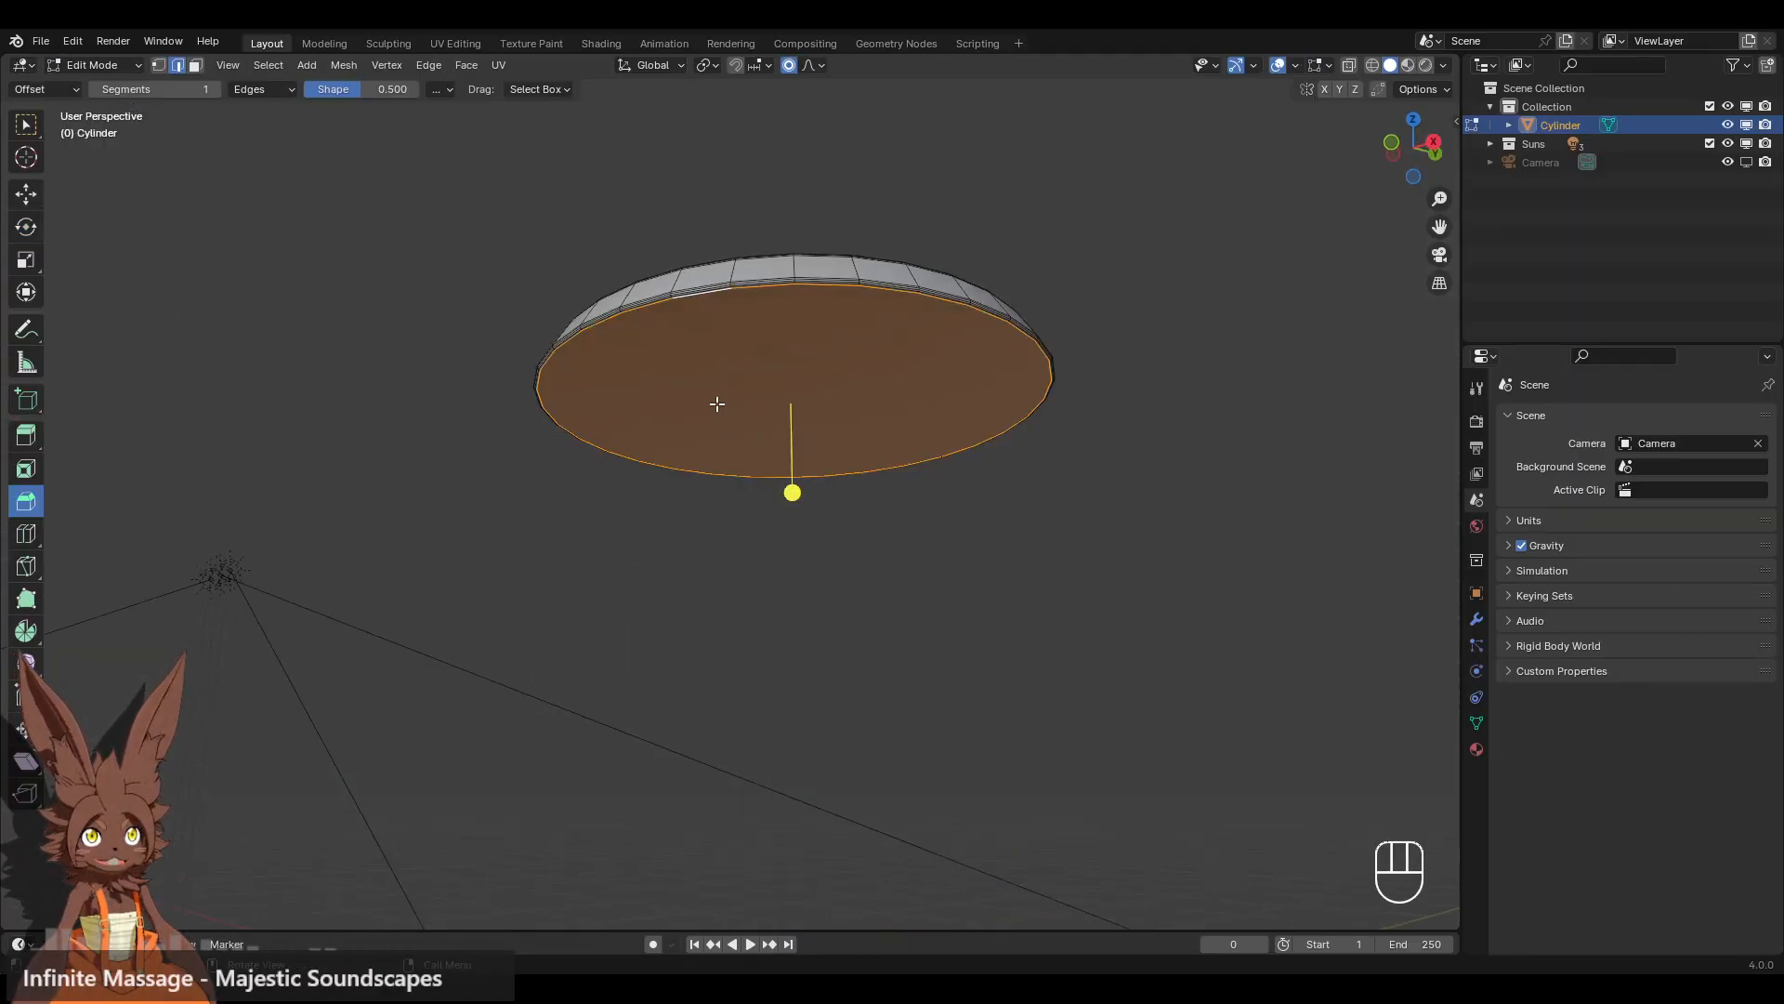
right_click(575, 572)
key(Escape)
middle_drag(530, 505, 546, 552)
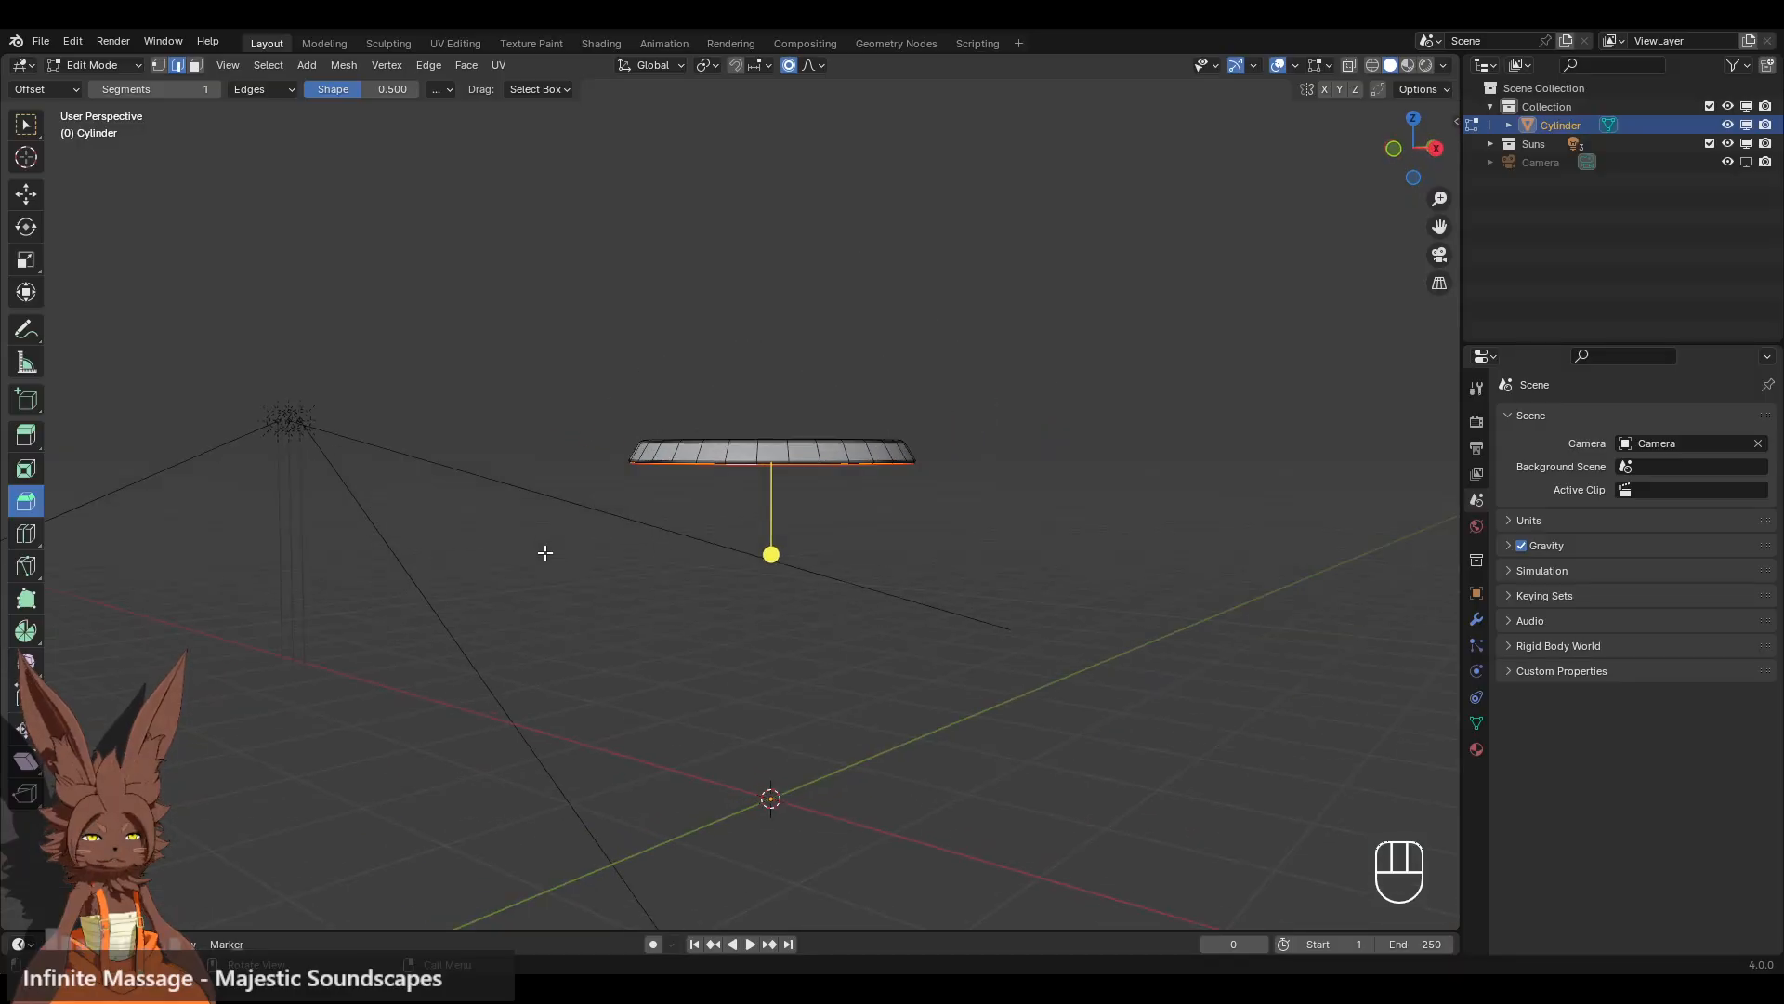
click(125, 68)
click(122, 89)
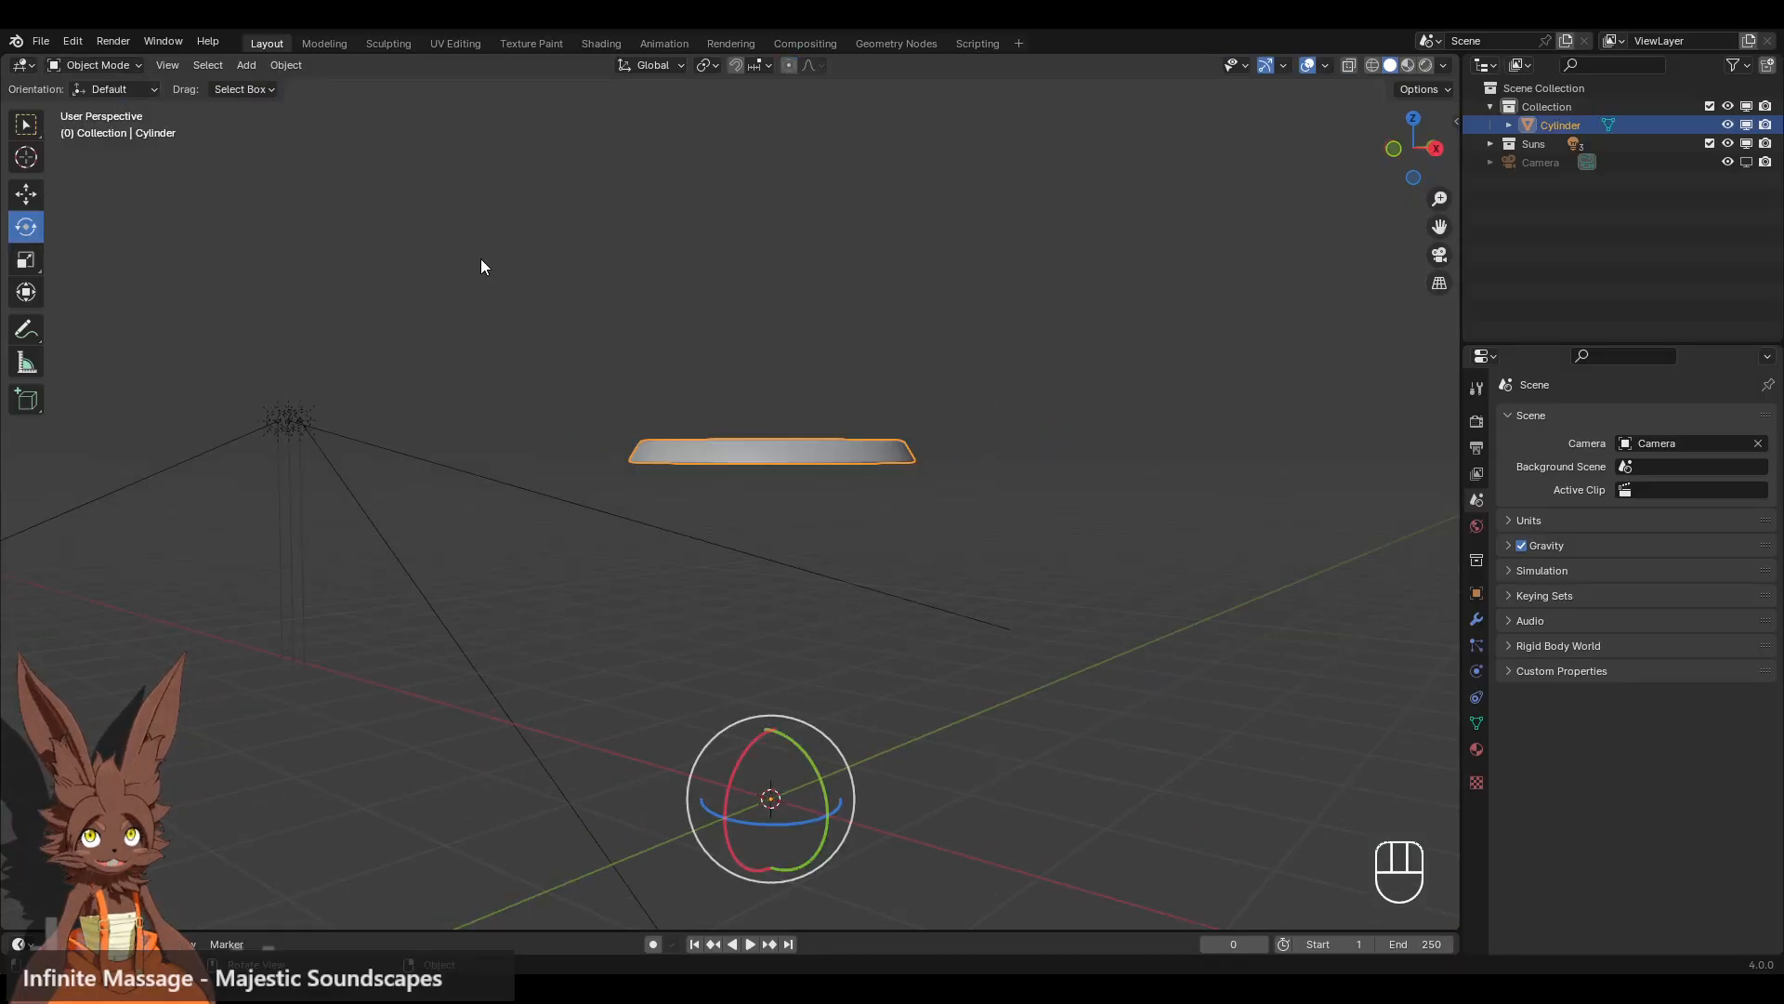
- Select the smooth-shaded disc in Object Mode
click(750, 362)
middle_drag(766, 455, 788, 479)
click(800, 443)
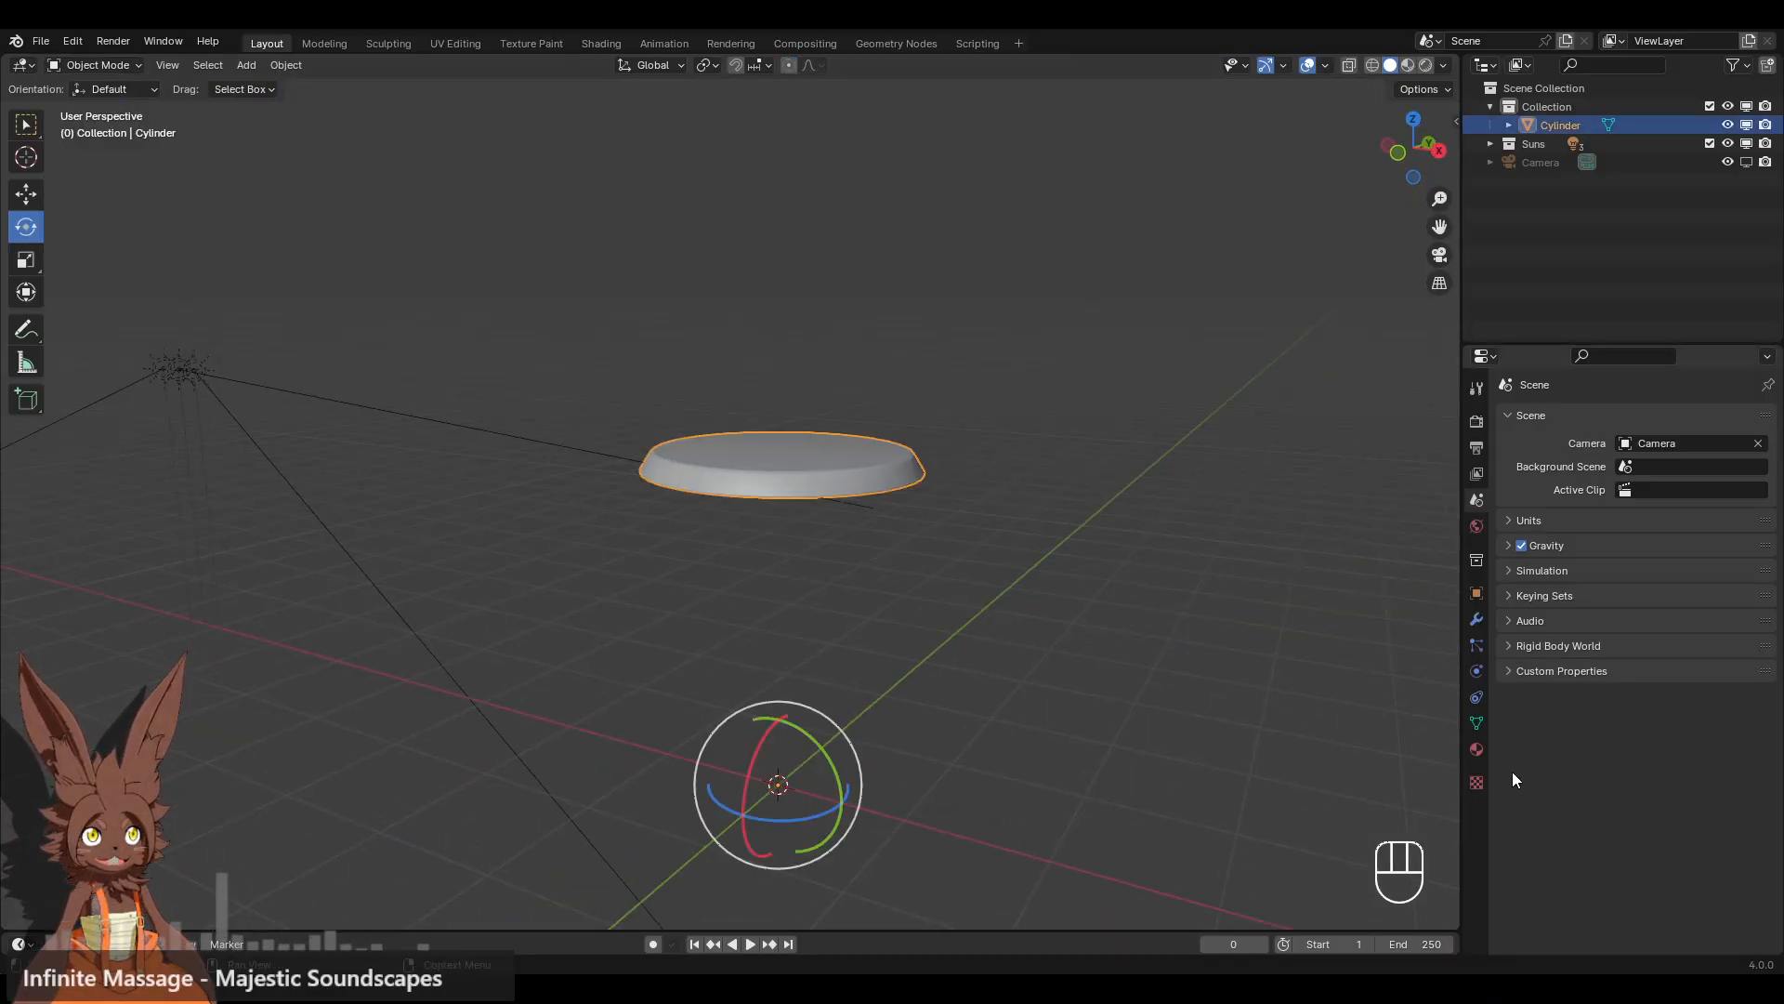
- Create a new material on the disc and name it Wood
click(1479, 749)
click(1582, 496)
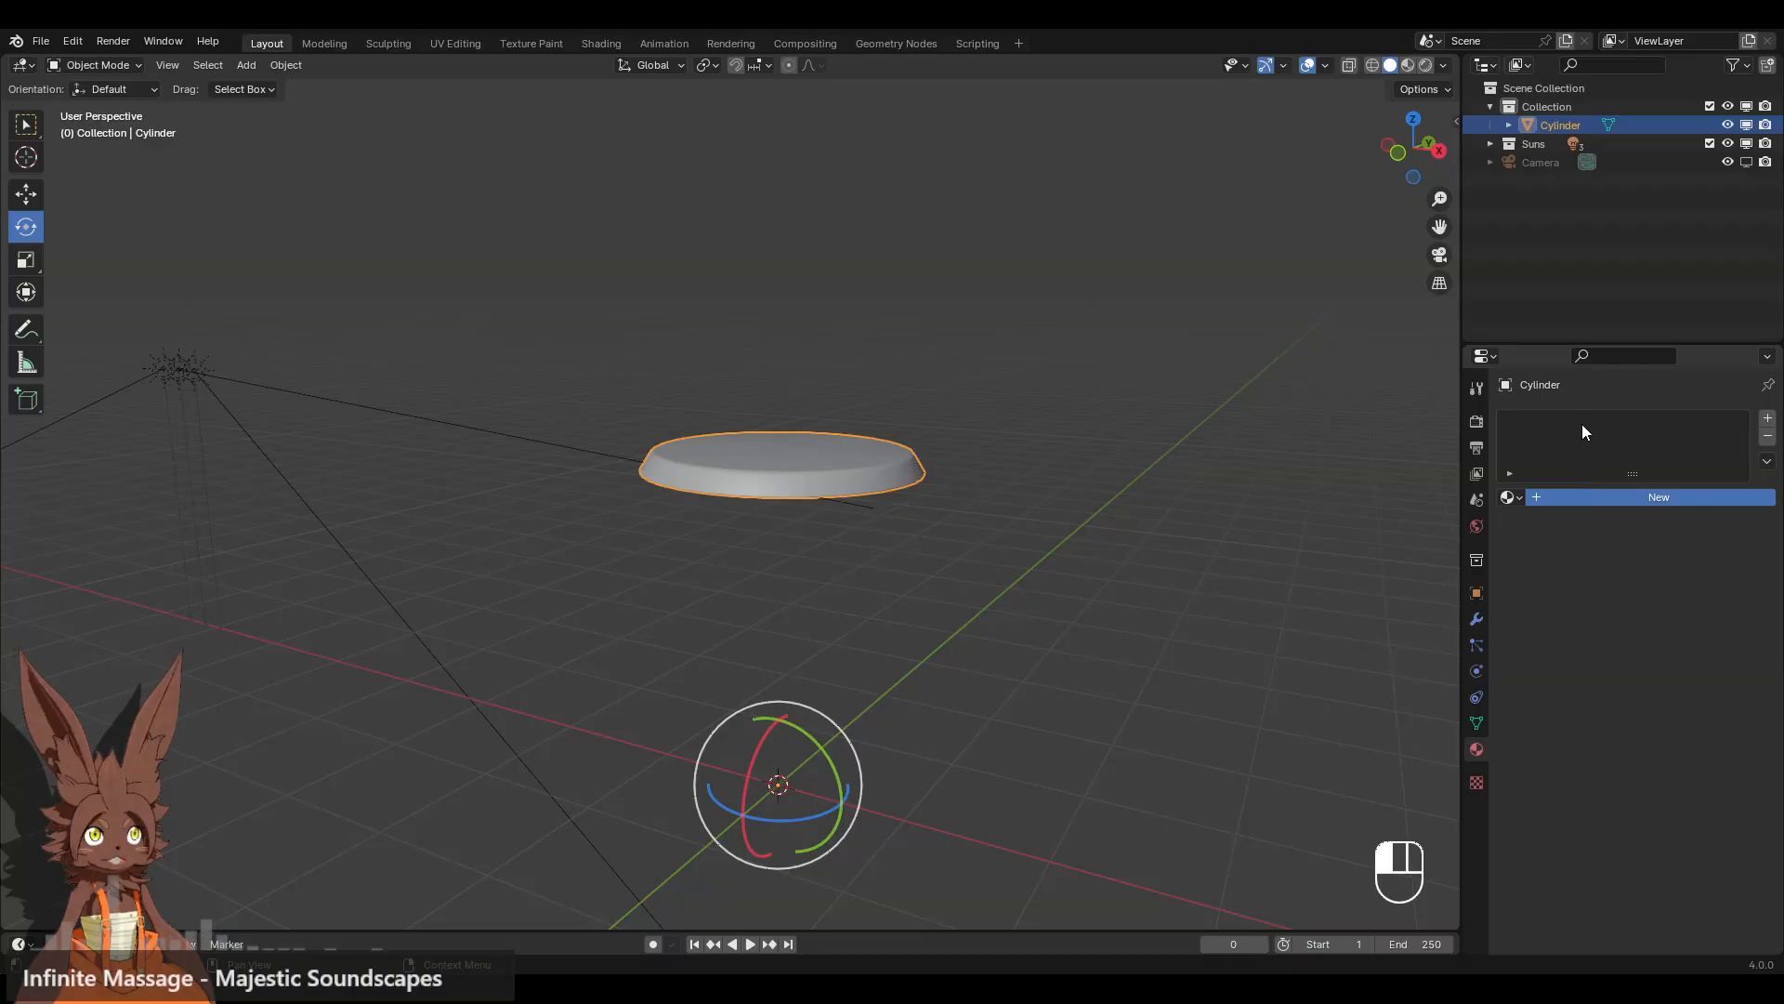
text(Wpop)
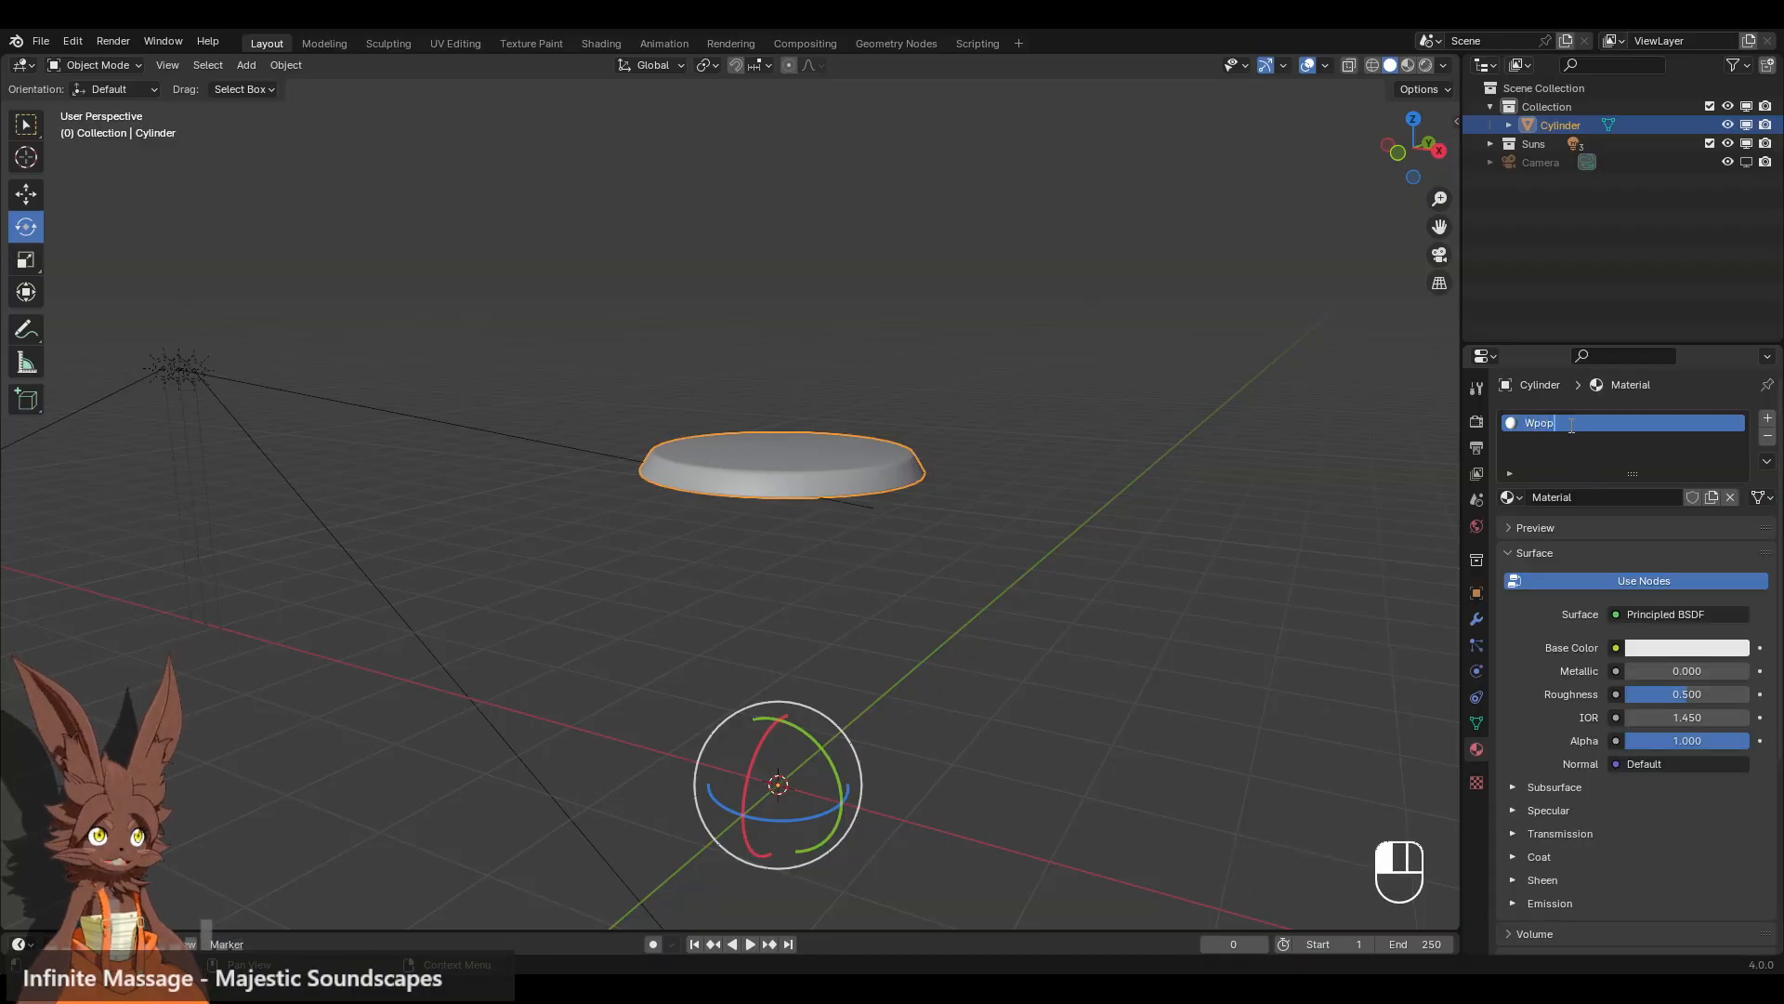
key(BackSpace)
key(BackSpace)
key(BackSpace)
text(ood)
key(Return)
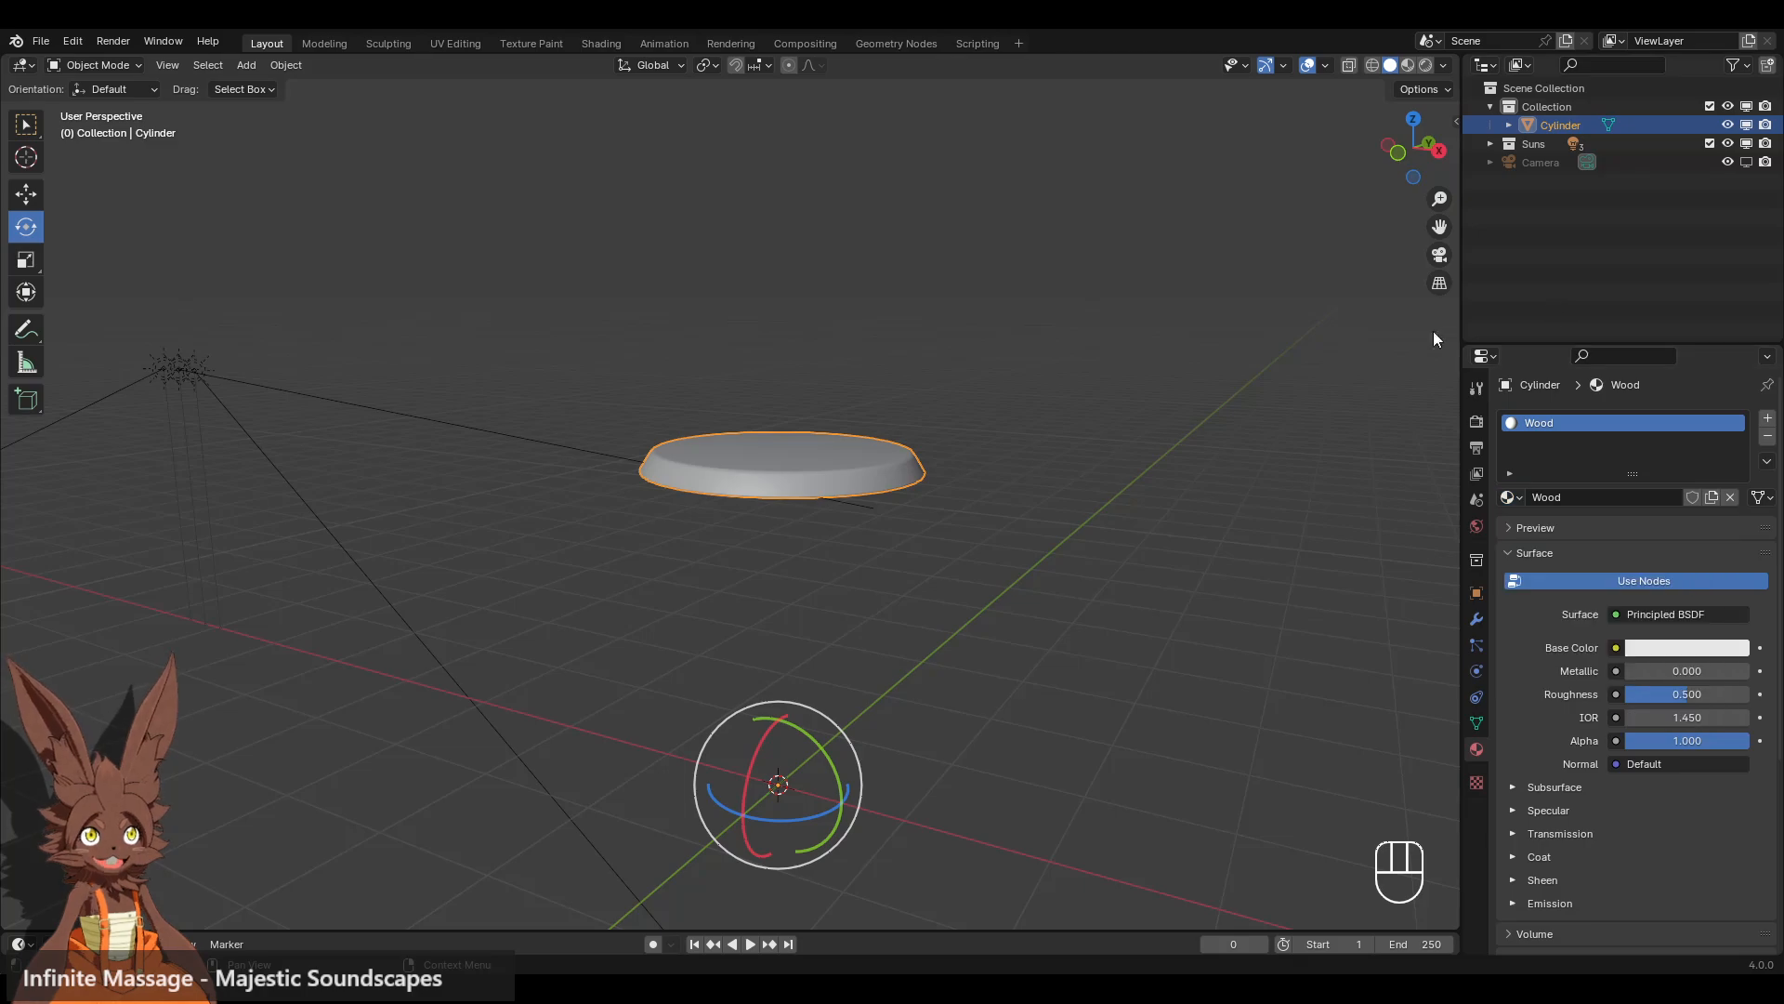
- Set the disc's origin to its geometry and deselect the disc
right_click(1022, 524)
mouse_move(1004, 604)
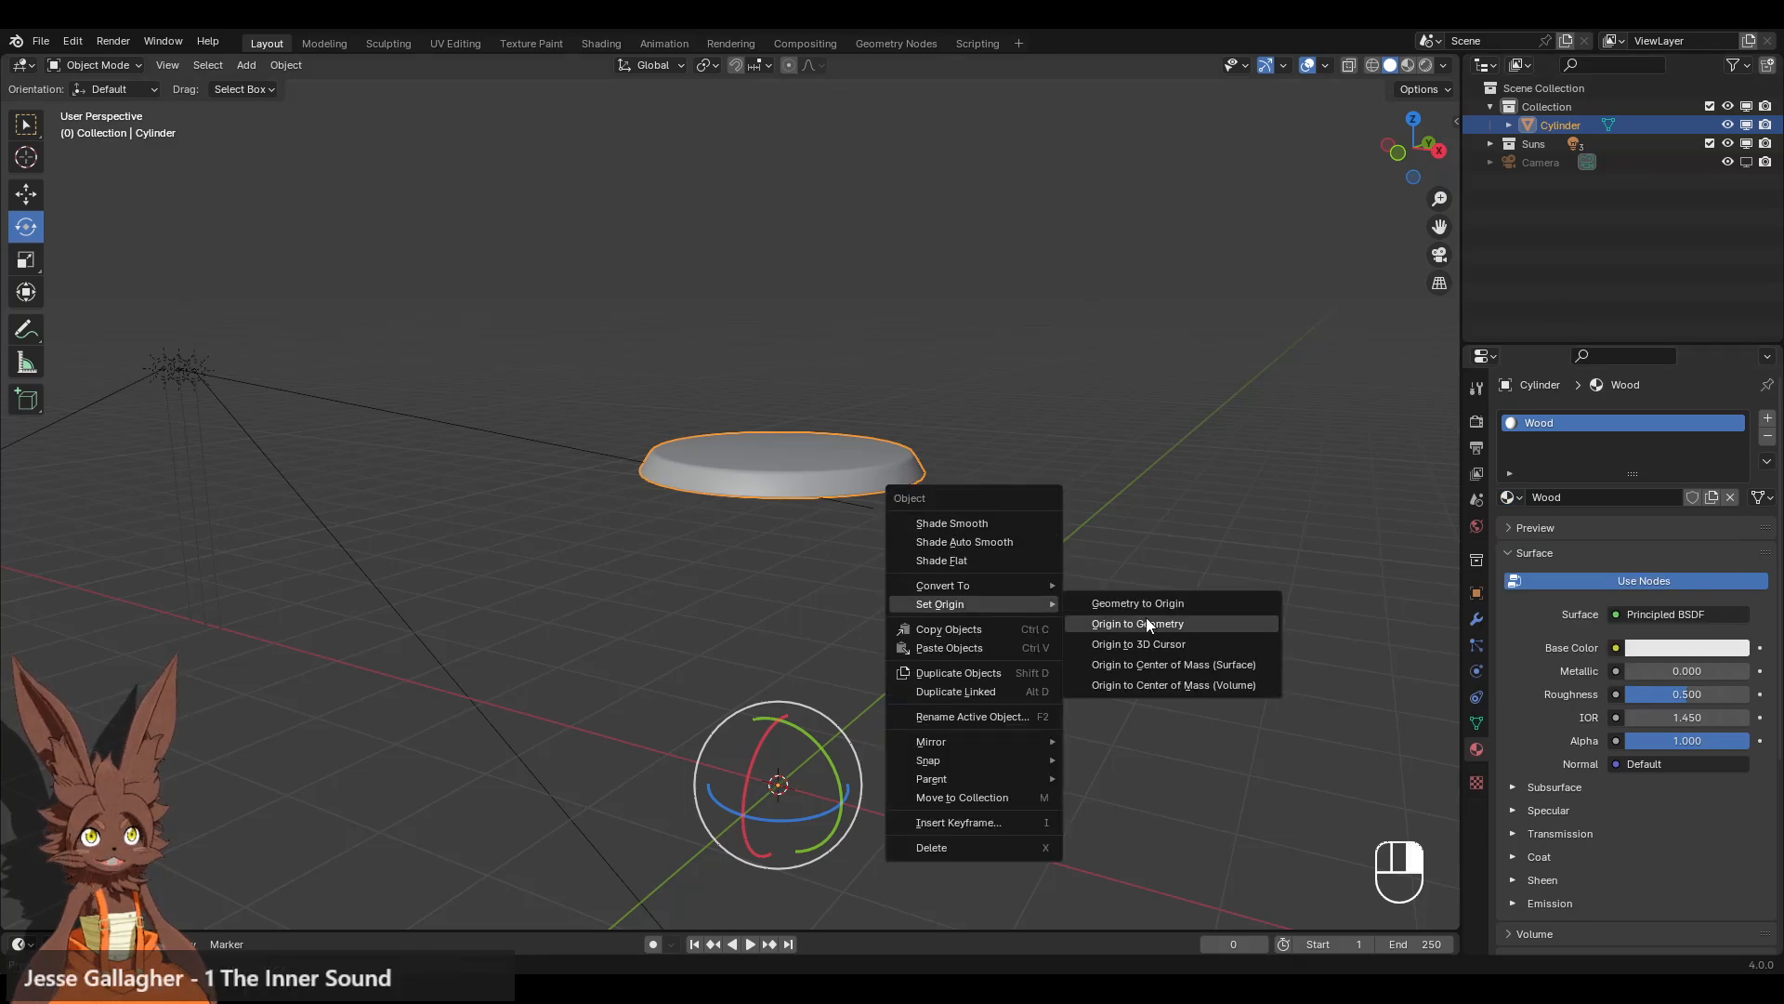
click(1146, 623)
click(1132, 336)
- Add a second cylinder mesh at the scene origin below the disc
click(247, 65)
mouse_move(331, 85)
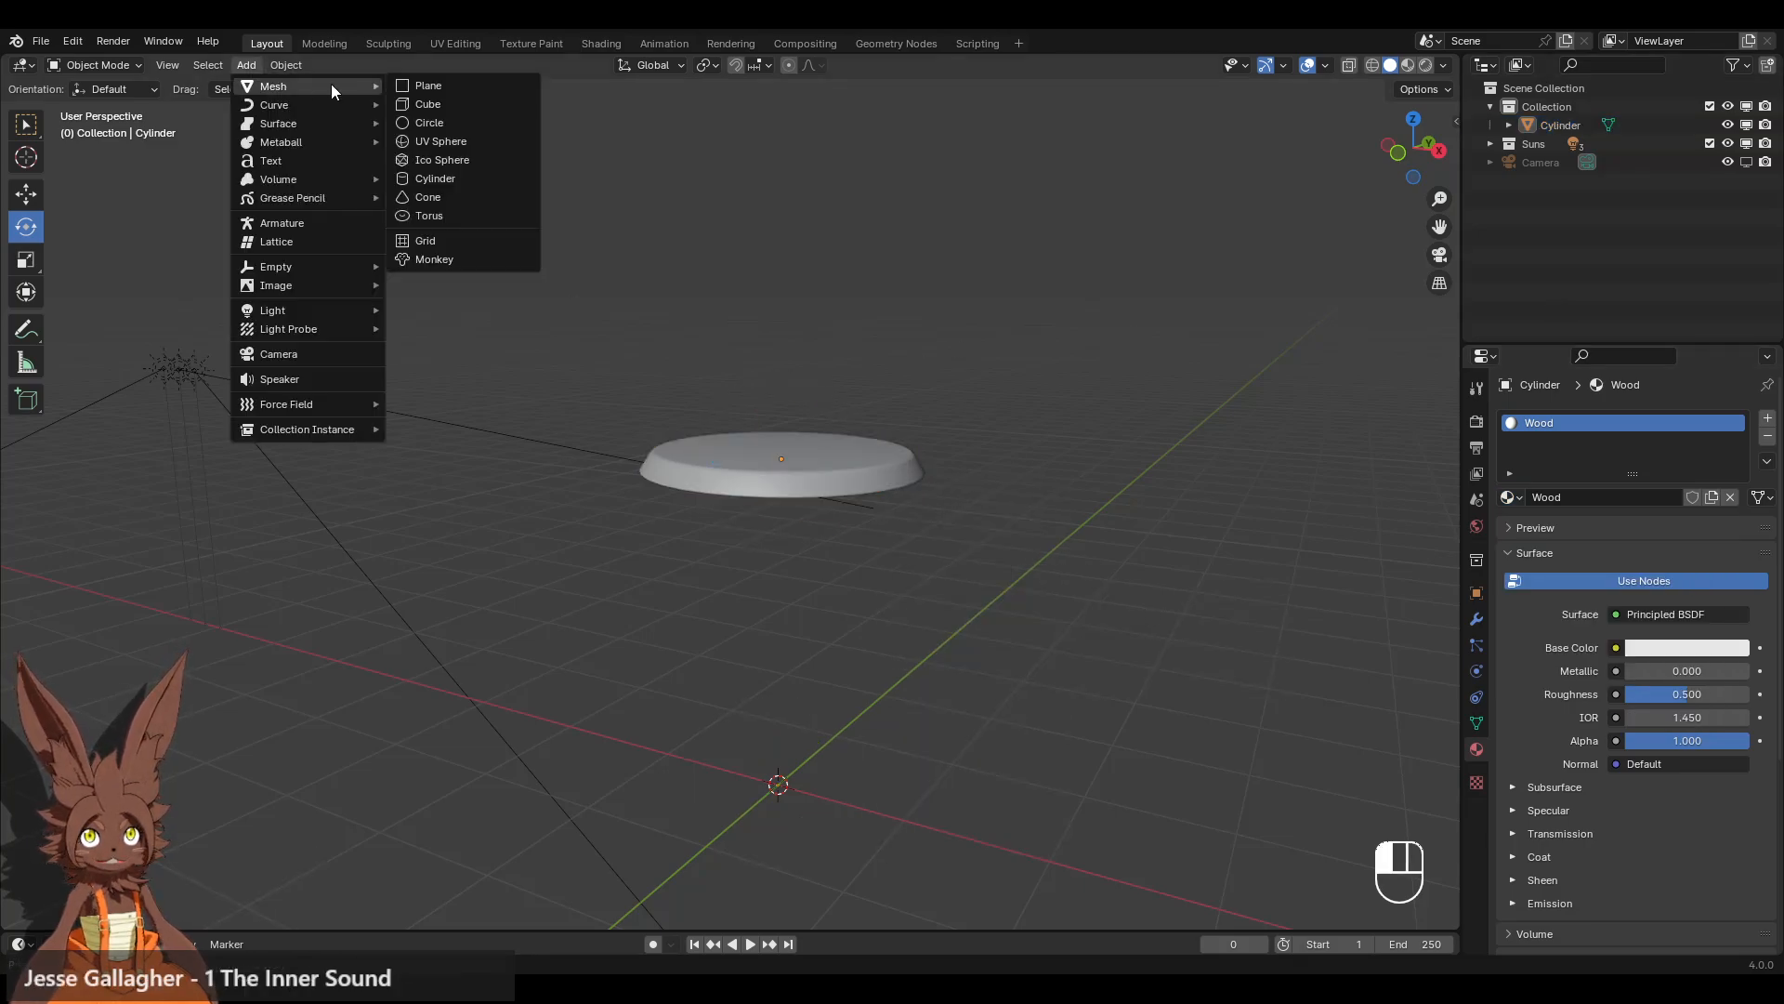
click(452, 173)
scroll(985, 456, down, 2)
shift+middle_drag(959, 536, 928, 398)
scroll(929, 409, up, 2)
- In Edit Mode, stretch the new cylinder twice along Z and scale it down uniformly into a slender rod
click(92, 65)
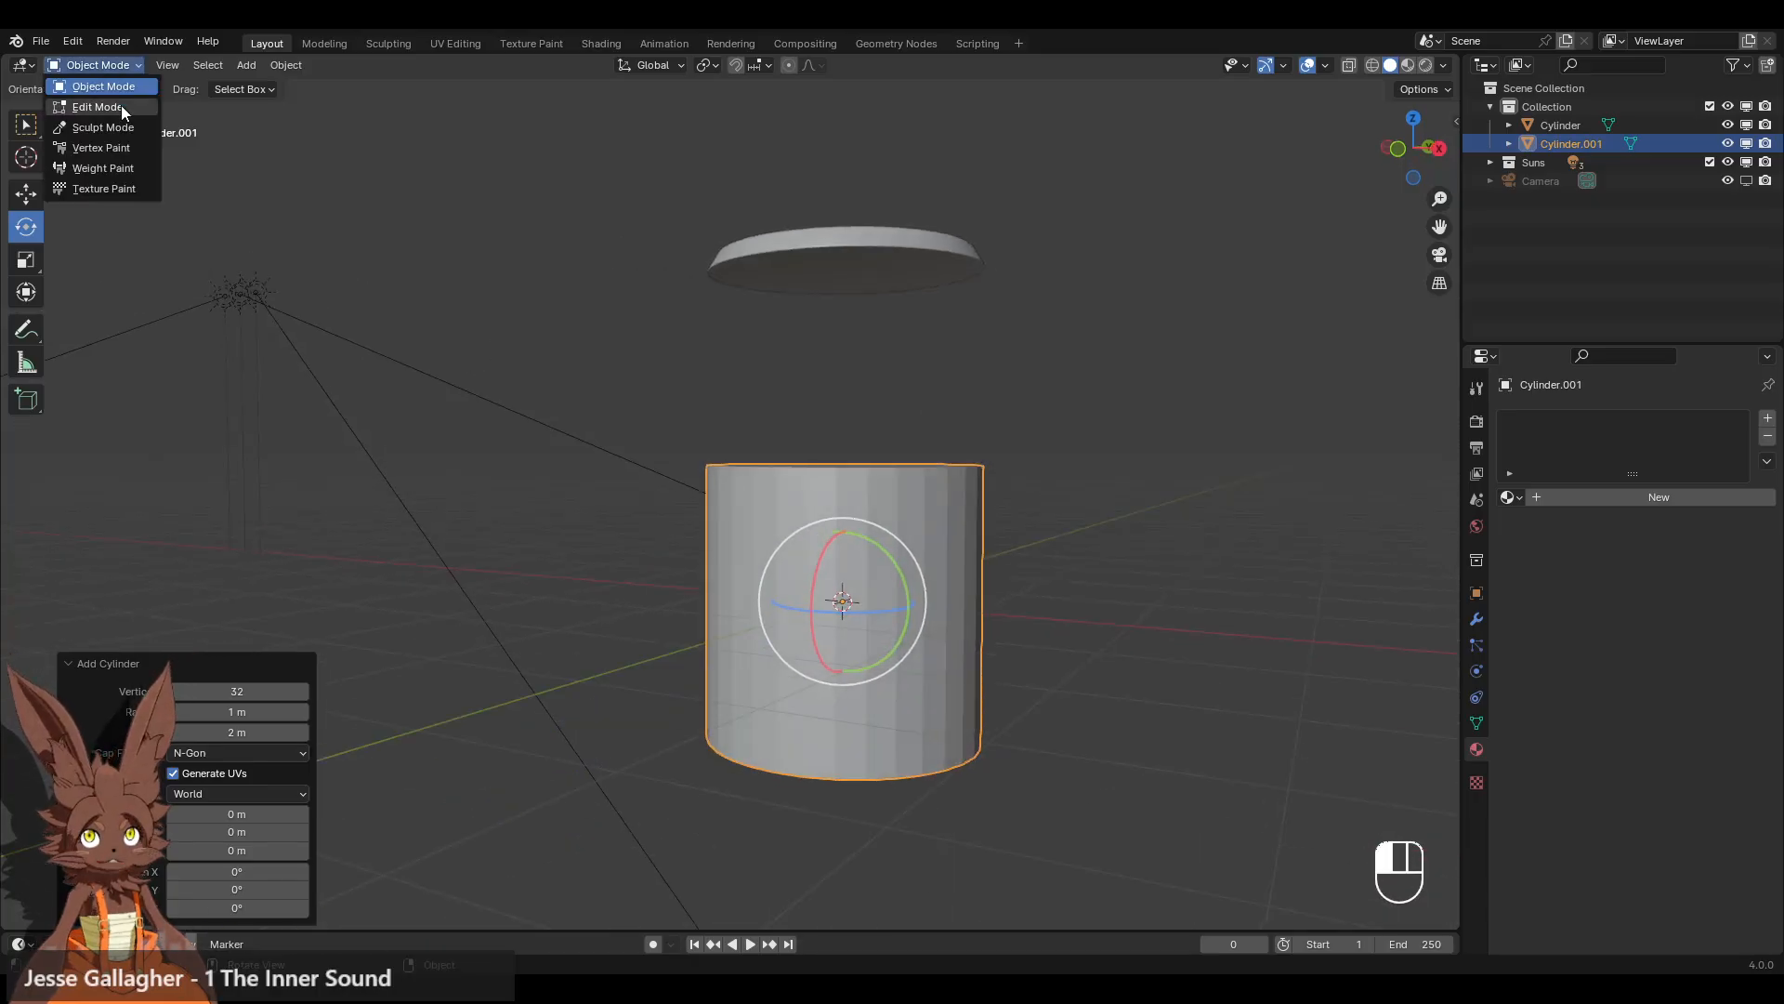
click(98, 110)
key(s)
key(z)
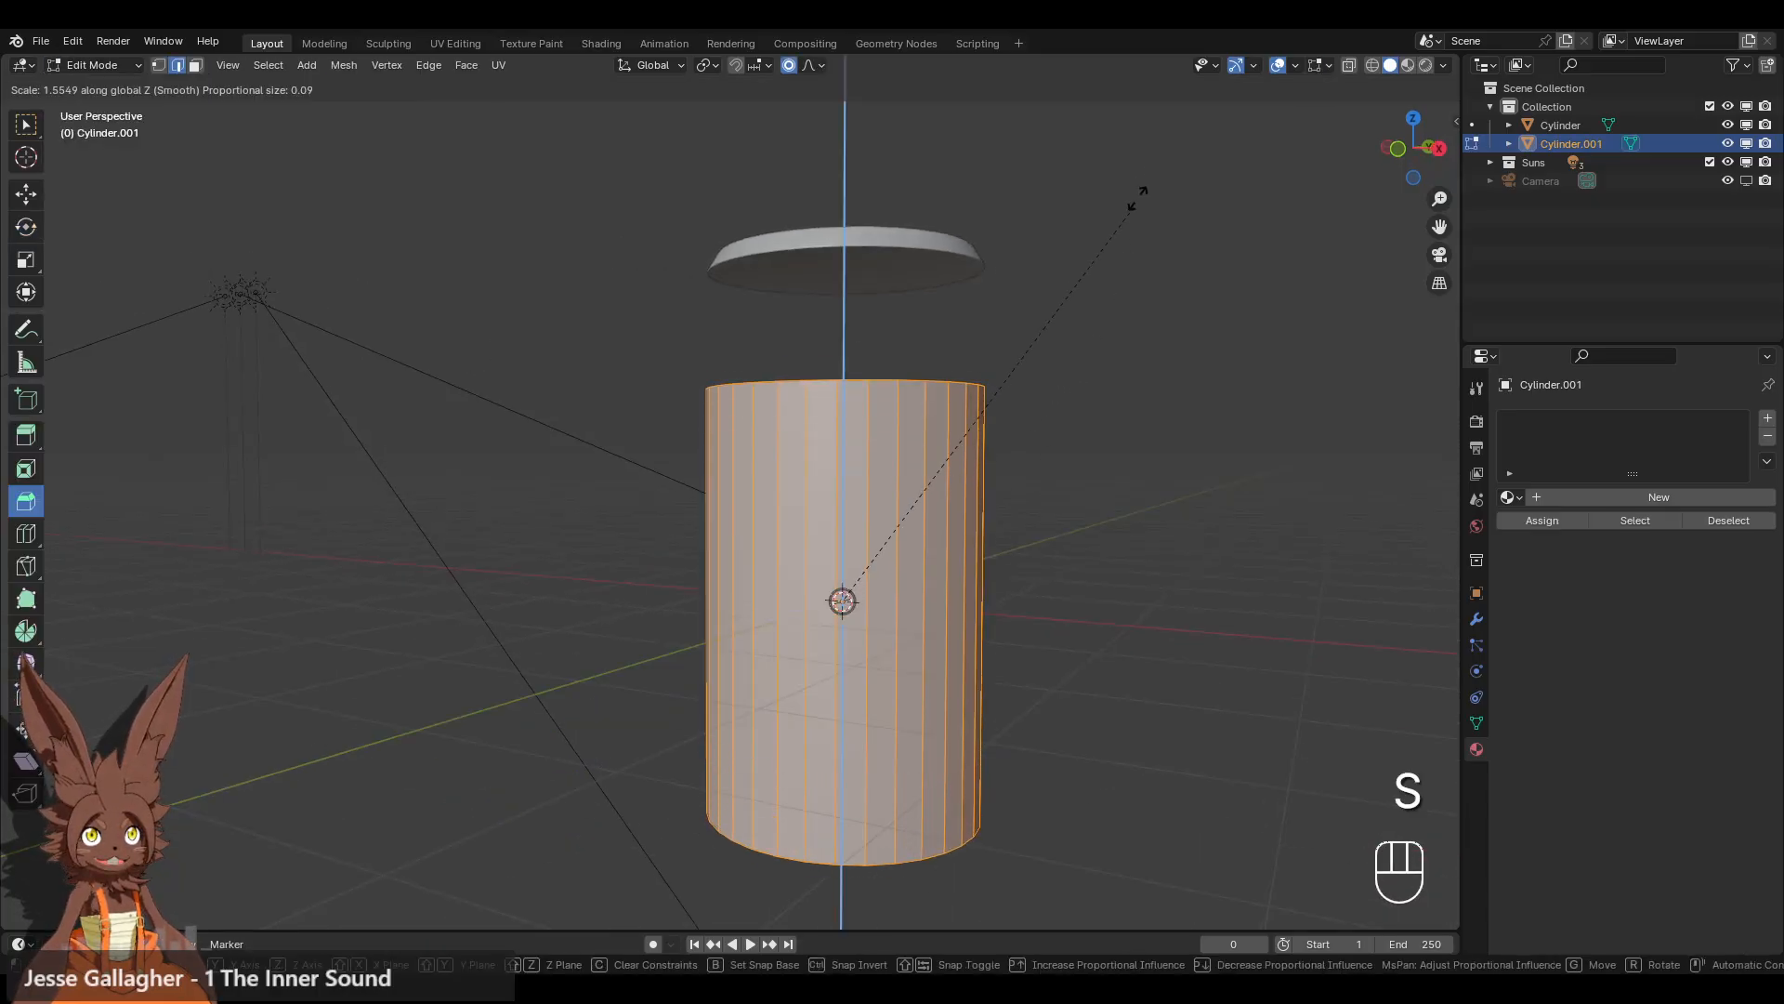
click(1149, 157)
key(s)
key(z)
click(1307, 124)
key(s)
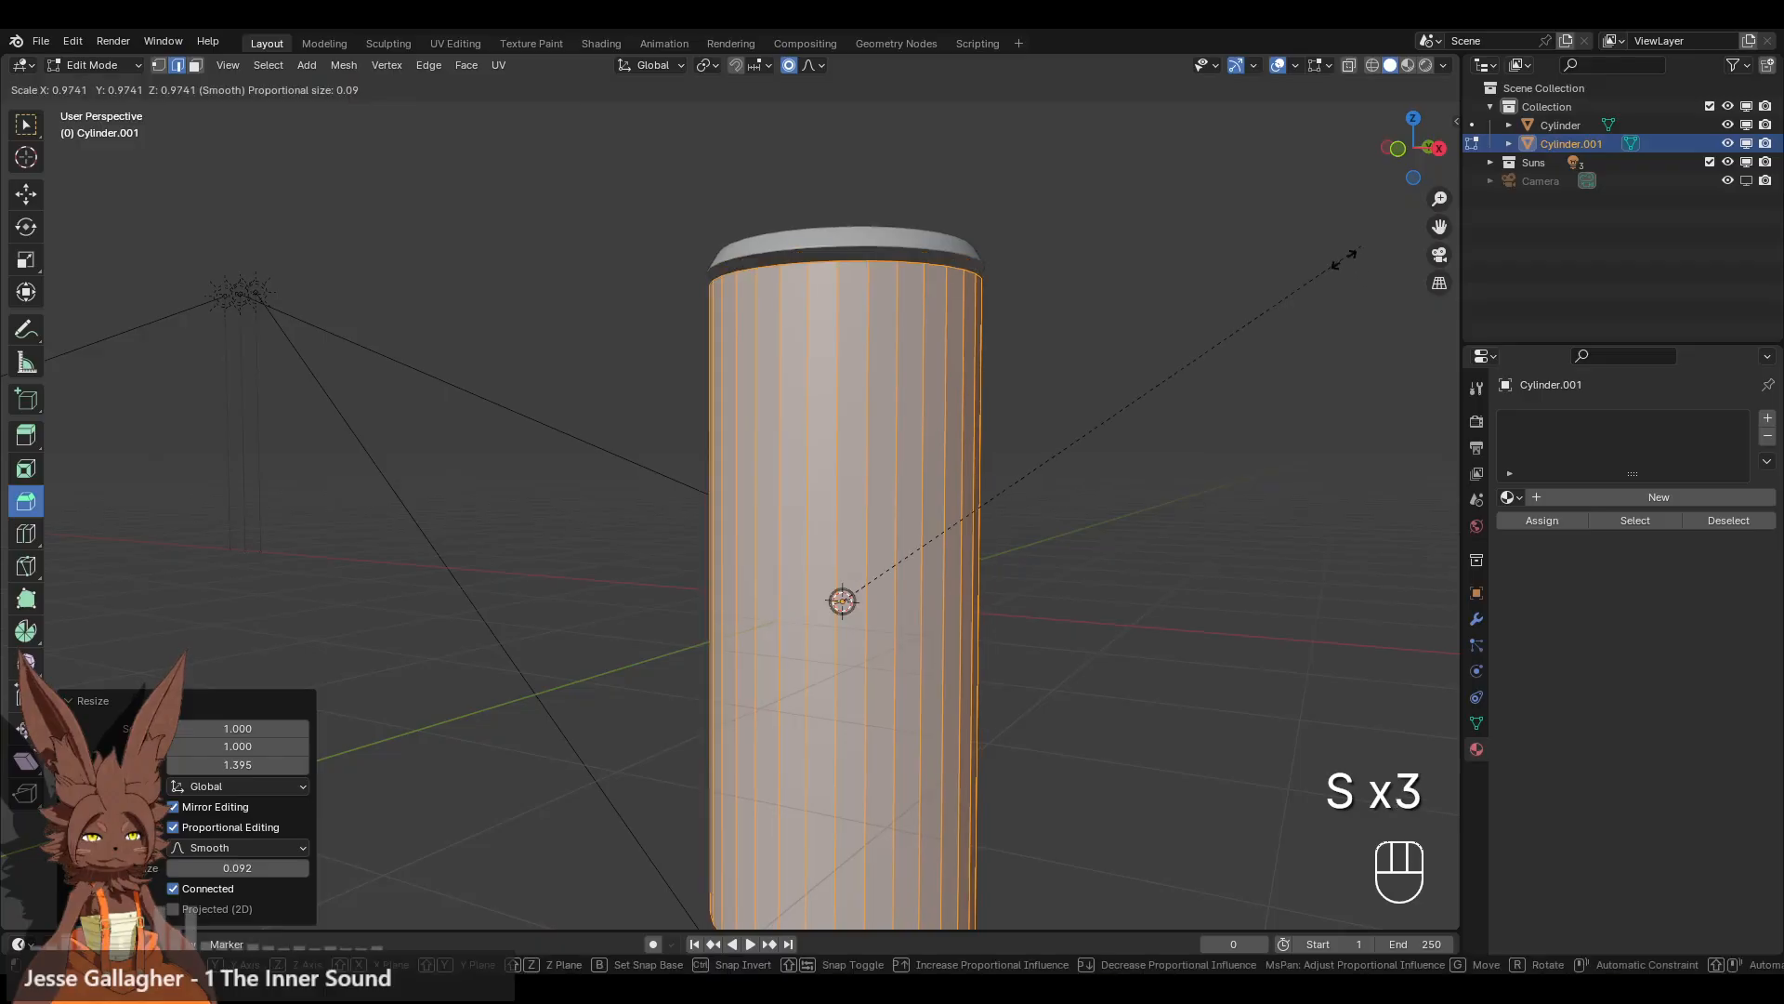
click(957, 617)
- Lengthen the rod with Z scales of about 2.98 and 1.87, and scale it uniformly by about 0.35 and 1.447
key(s)
key(z)
click(1202, 187)
key(s)
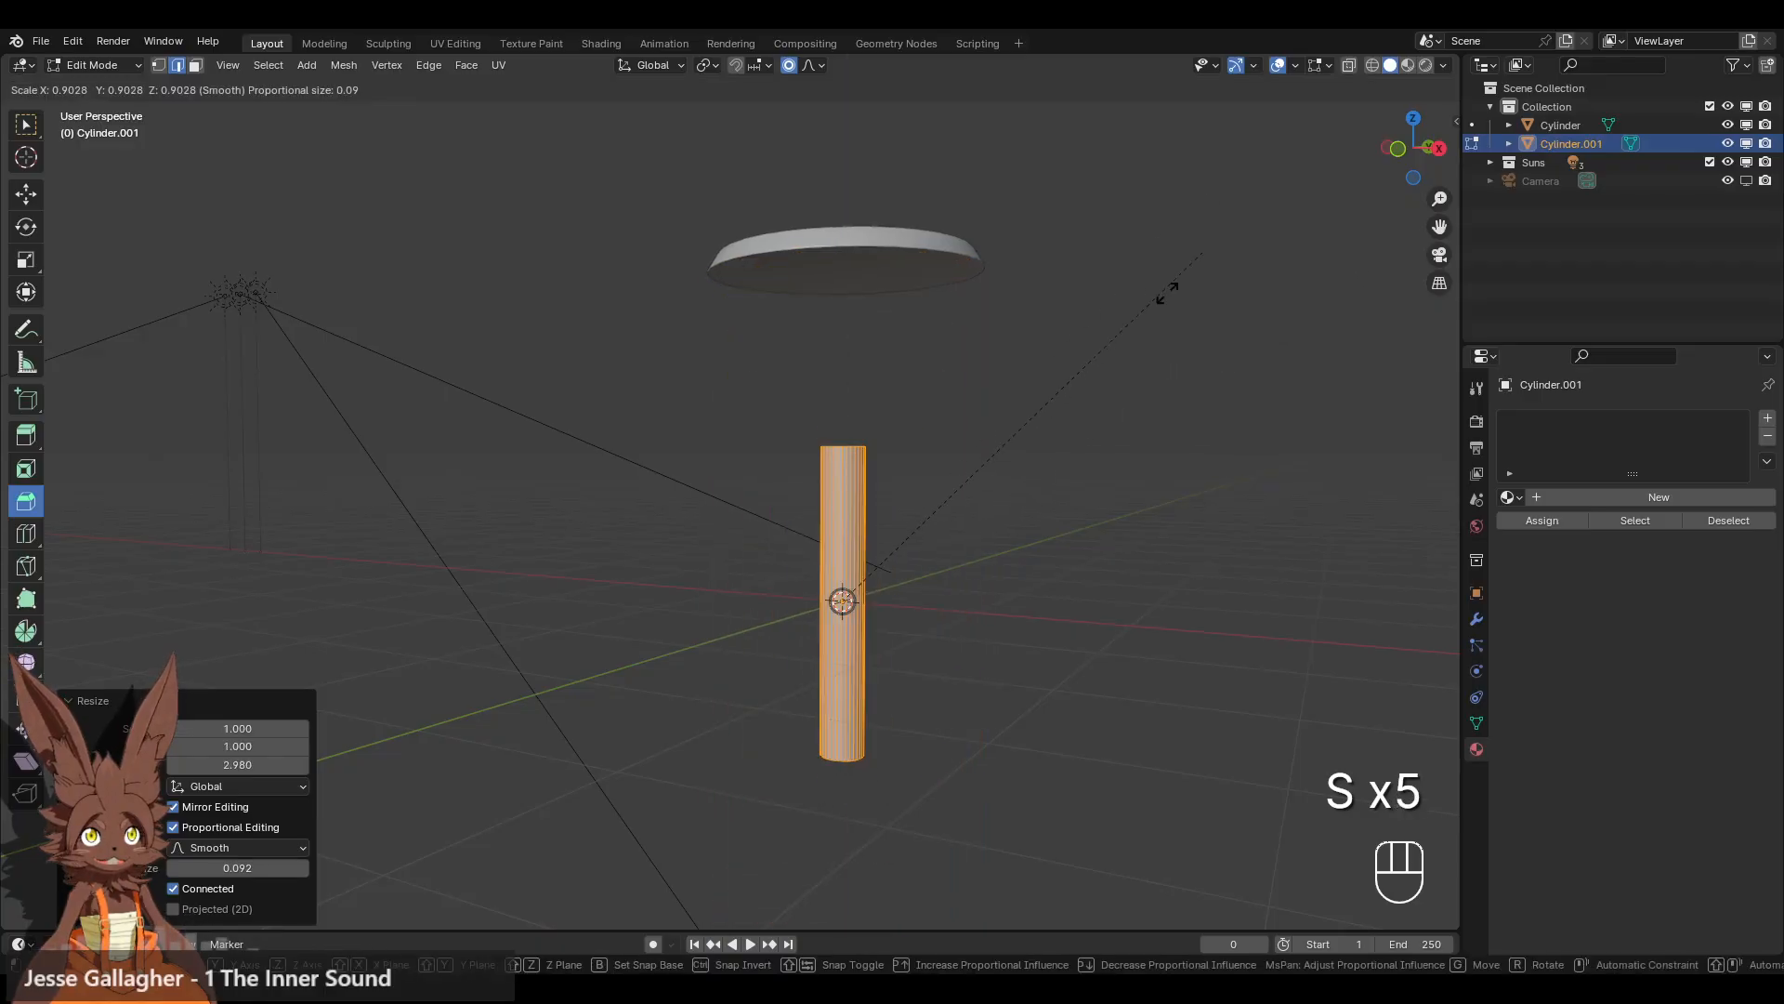
click(996, 485)
key(s)
key(z)
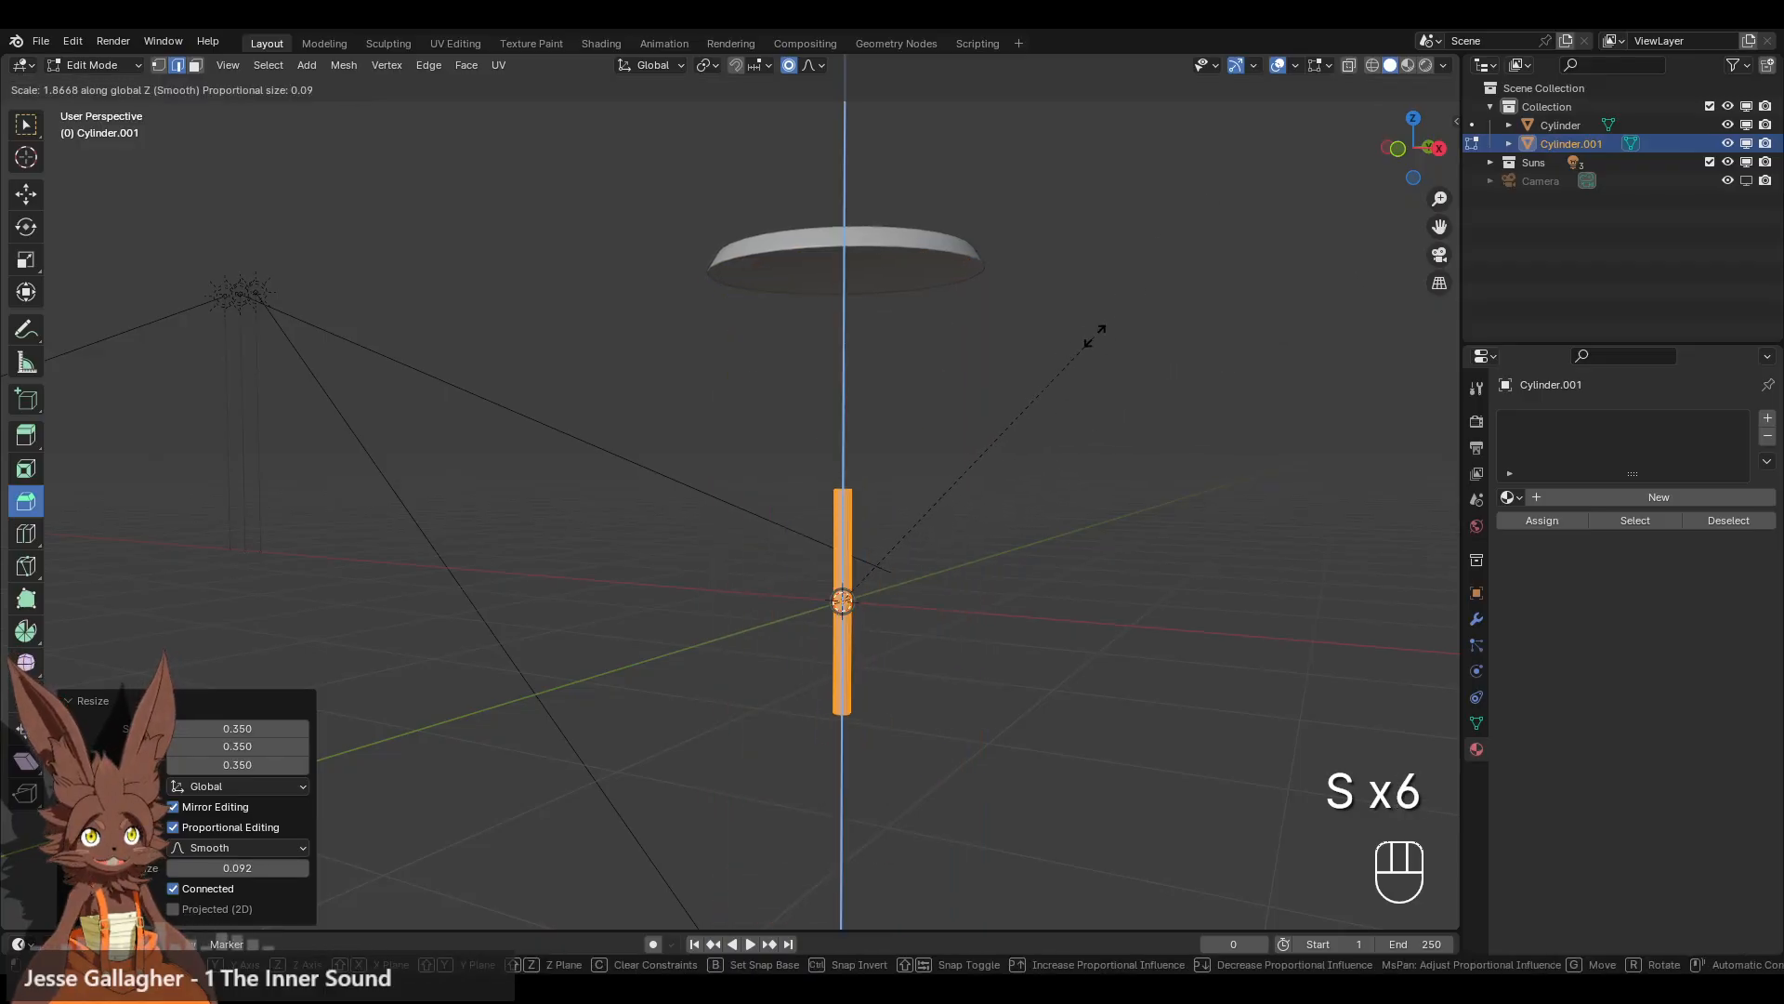
click(1095, 336)
key(s)
click(1032, 409)
- Bevel the rod's bottom rim loop about 0.09 m wide with 5 segments to form a rounded end
mouse_move(1032, 409)
middle_down()
mouse_move(908, 394)
mouse_move(942, 419)
mouse_move(940, 402)
mouse_move(928, 430)
mouse_move(867, 462)
mouse_move(873, 500)
mouse_move(823, 359)
middle_up()
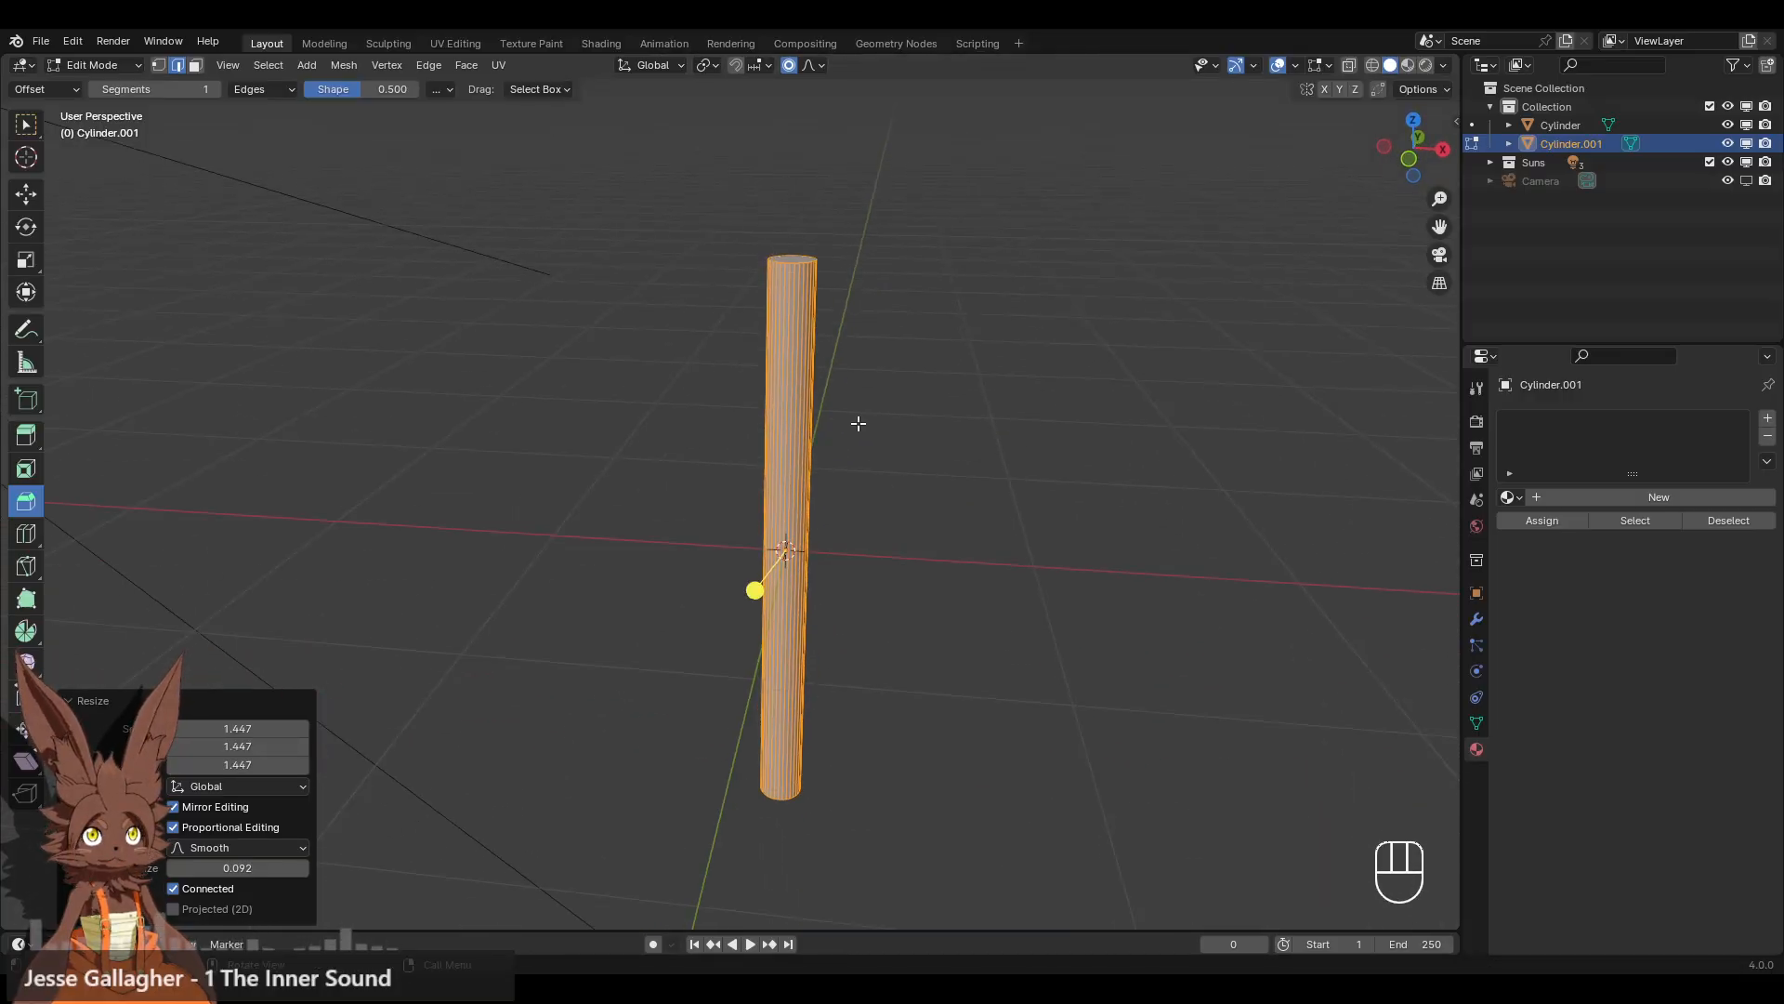
mouse_move(858, 423)
shift+middle_down()
mouse_move(837, 506)
mouse_move(832, 310)
mouse_move(908, 267)
mouse_move(833, 435)
shift+middle_up()
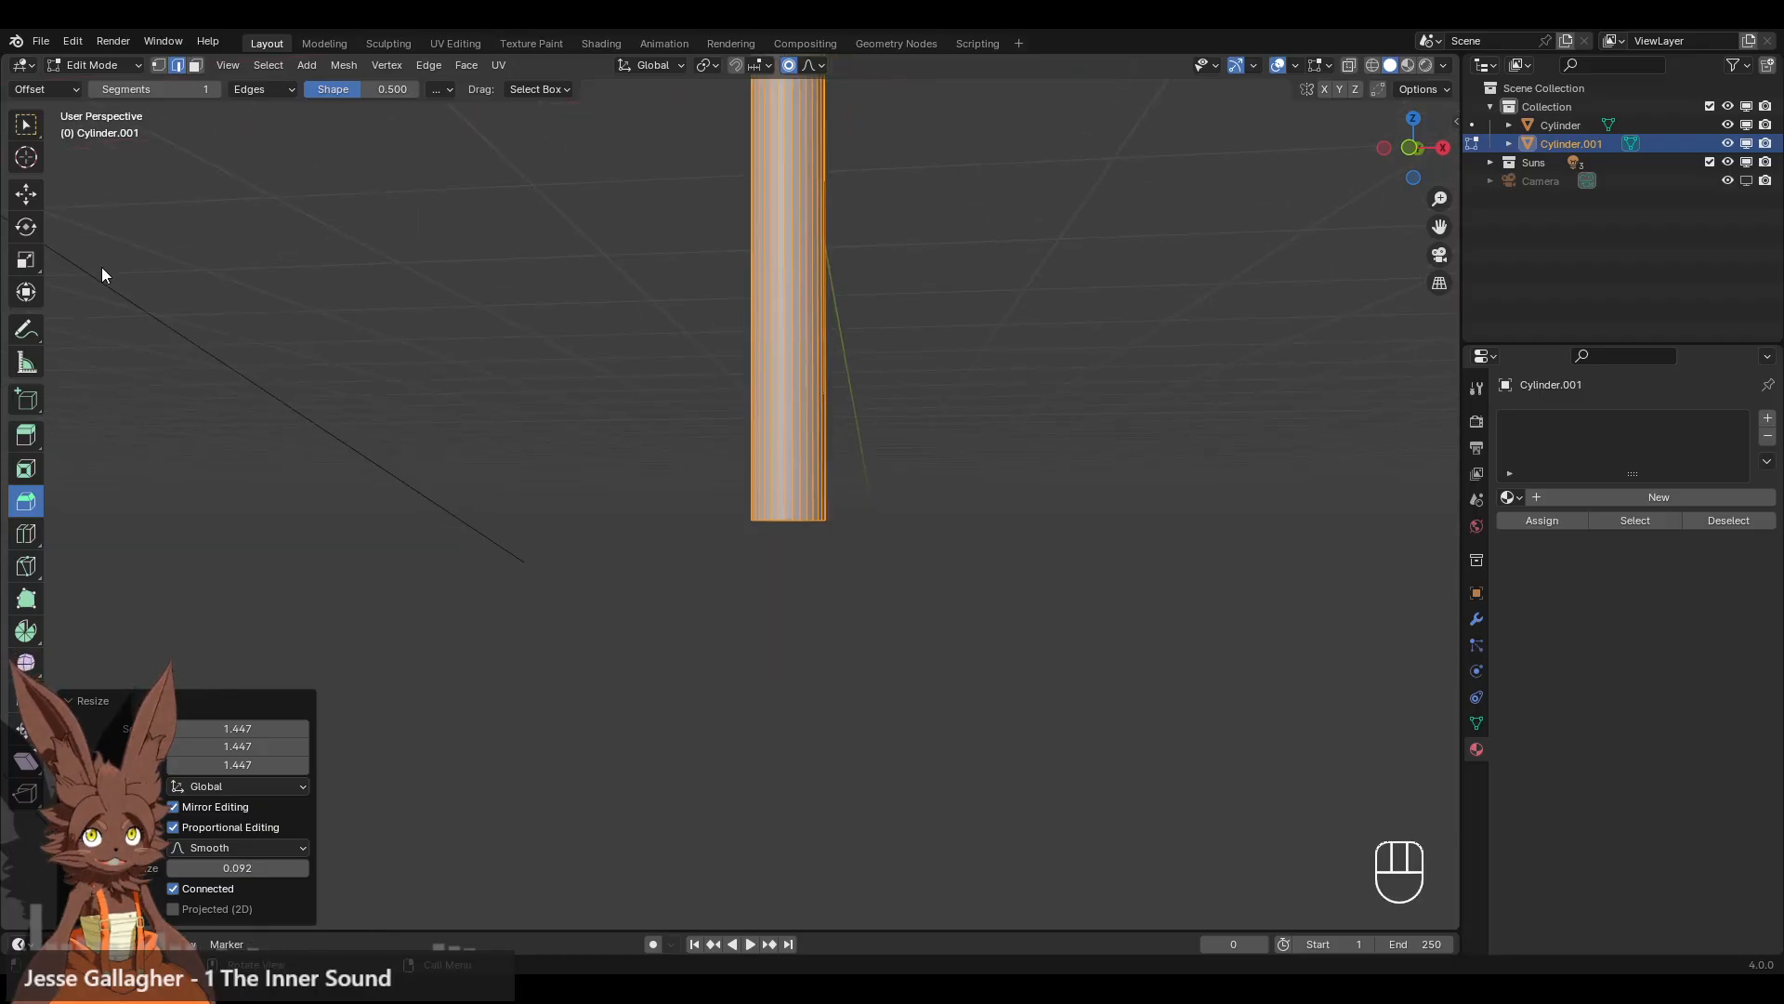
alt+click(754, 502)
middle_drag(908, 505, 830, 514)
scroll(831, 514, up, 2)
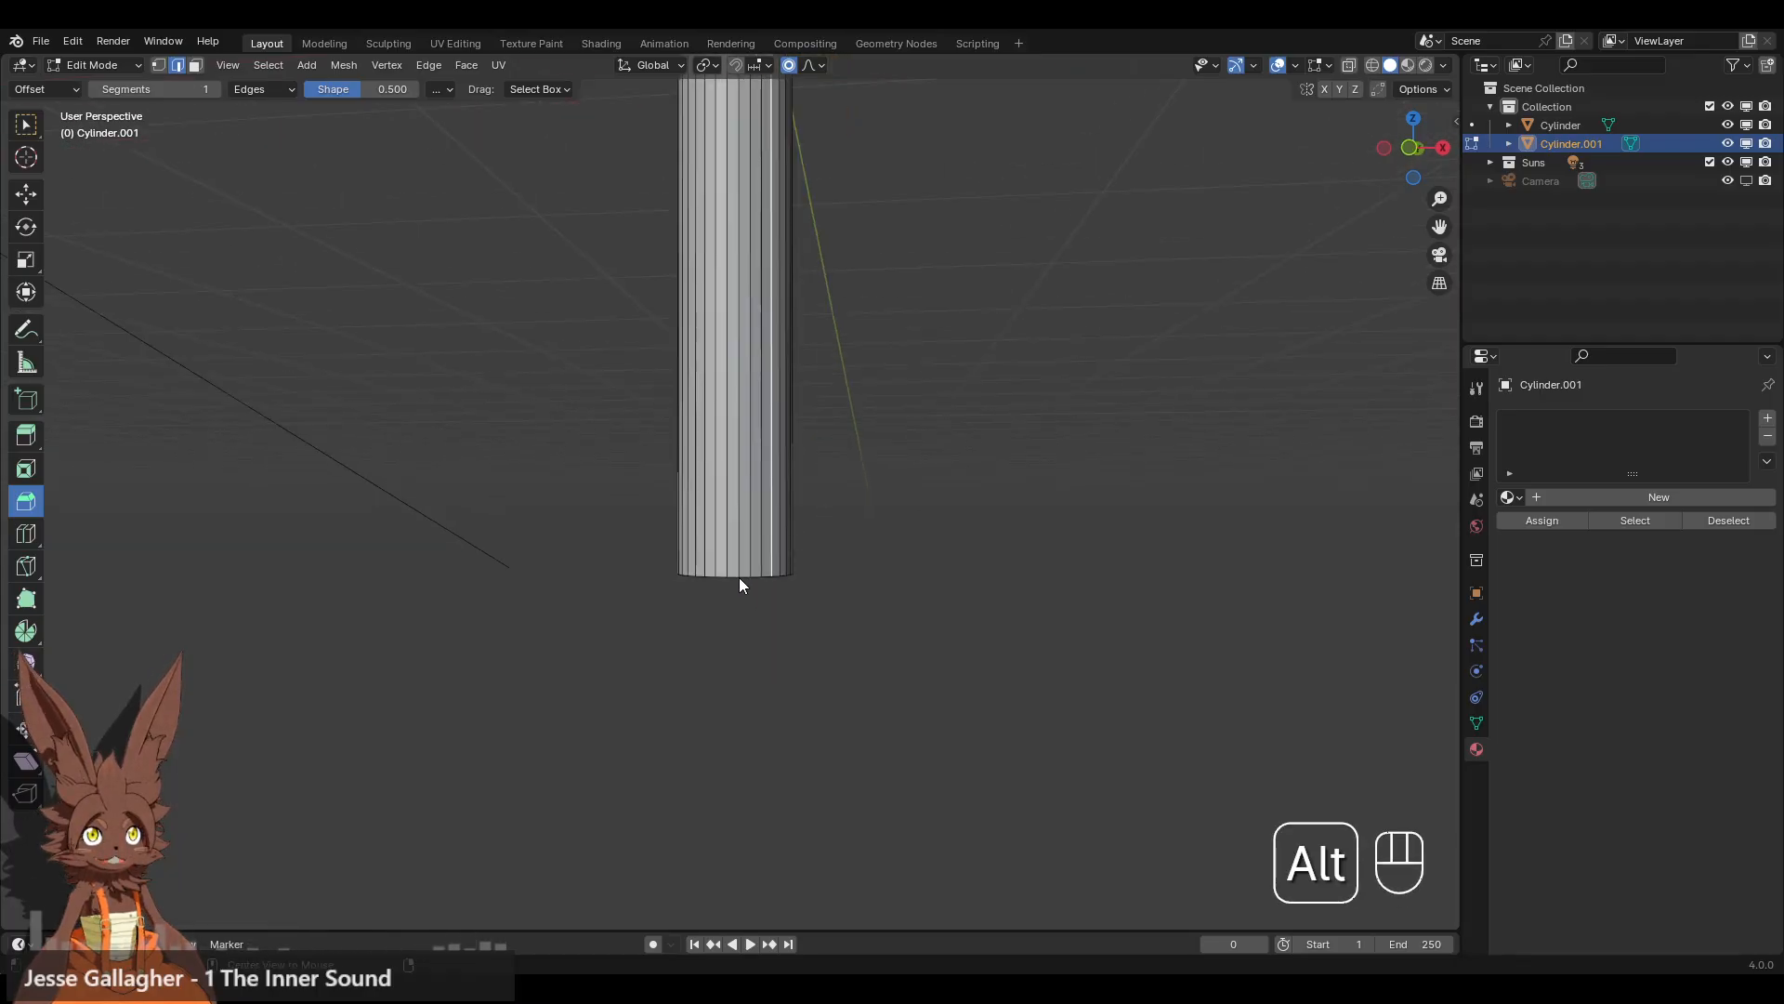
alt+click(740, 578)
drag(757, 672, 768, 737)
scroll(770, 739, up, 4)
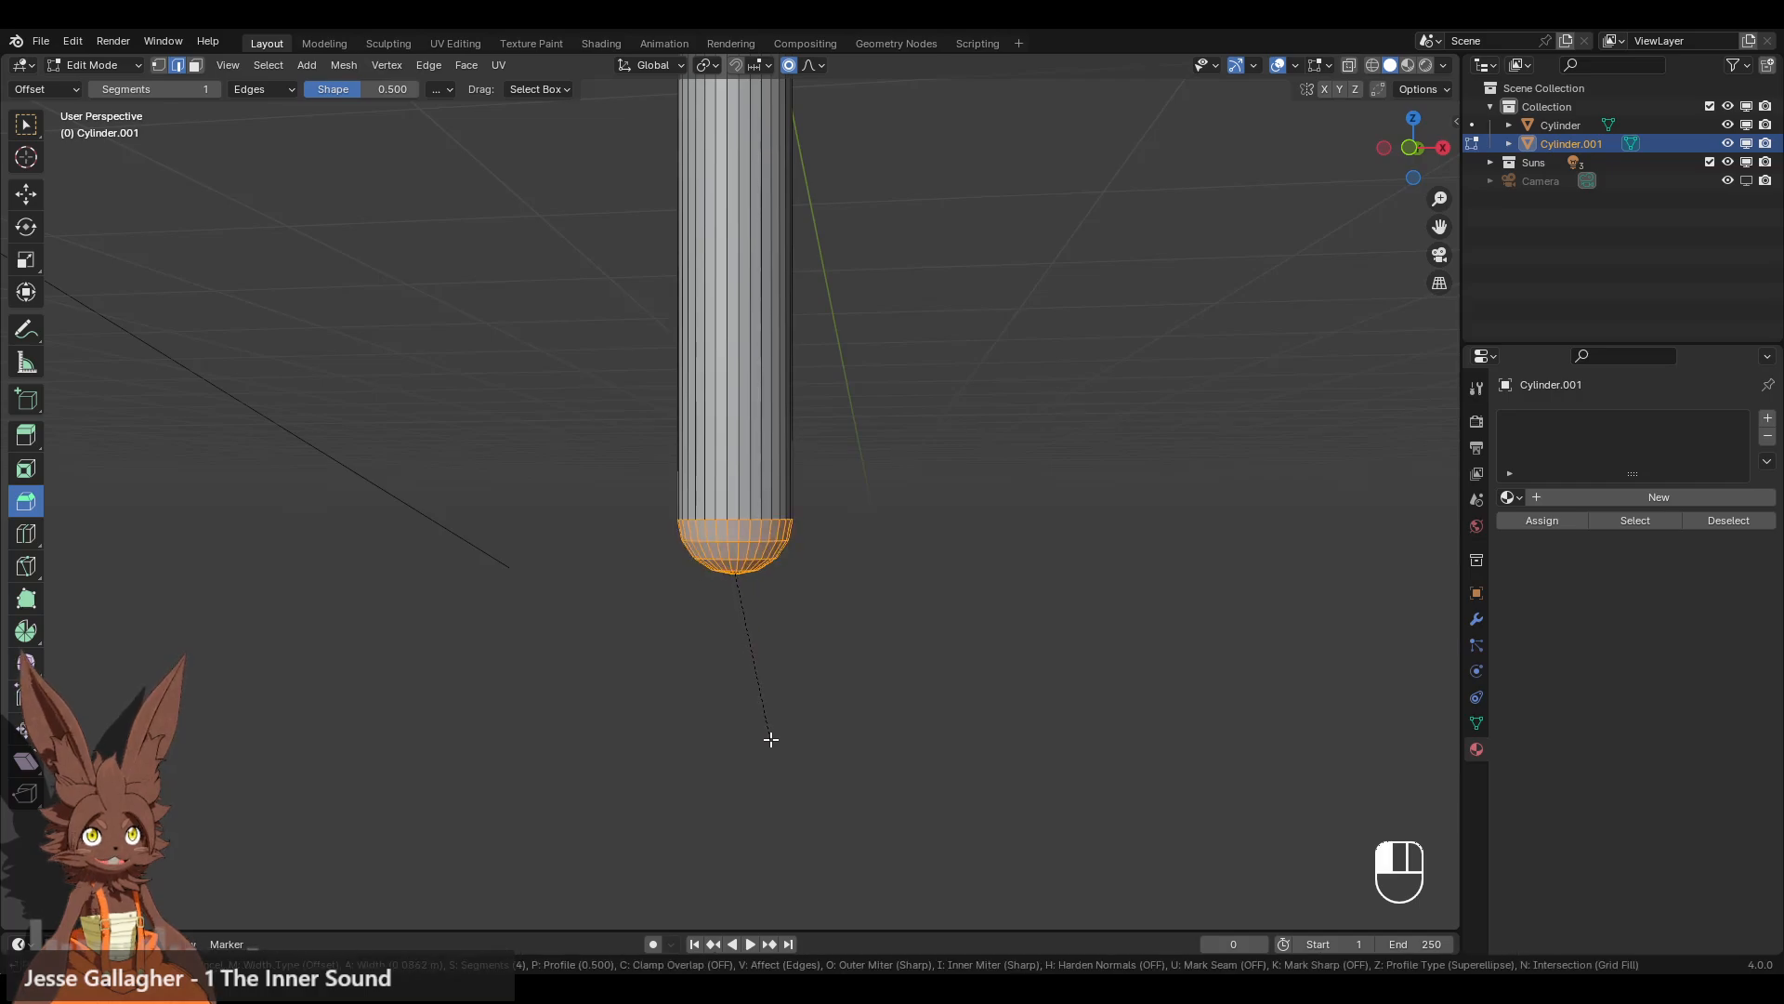
click(772, 742)
- Select the tiny vertex ring at the centre of the rounded end and enlarge it about 12.5 times with proportional editing off
middle_drag(848, 653, 715, 530)
alt+middle_click(712, 629)
scroll(712, 629, up, 6)
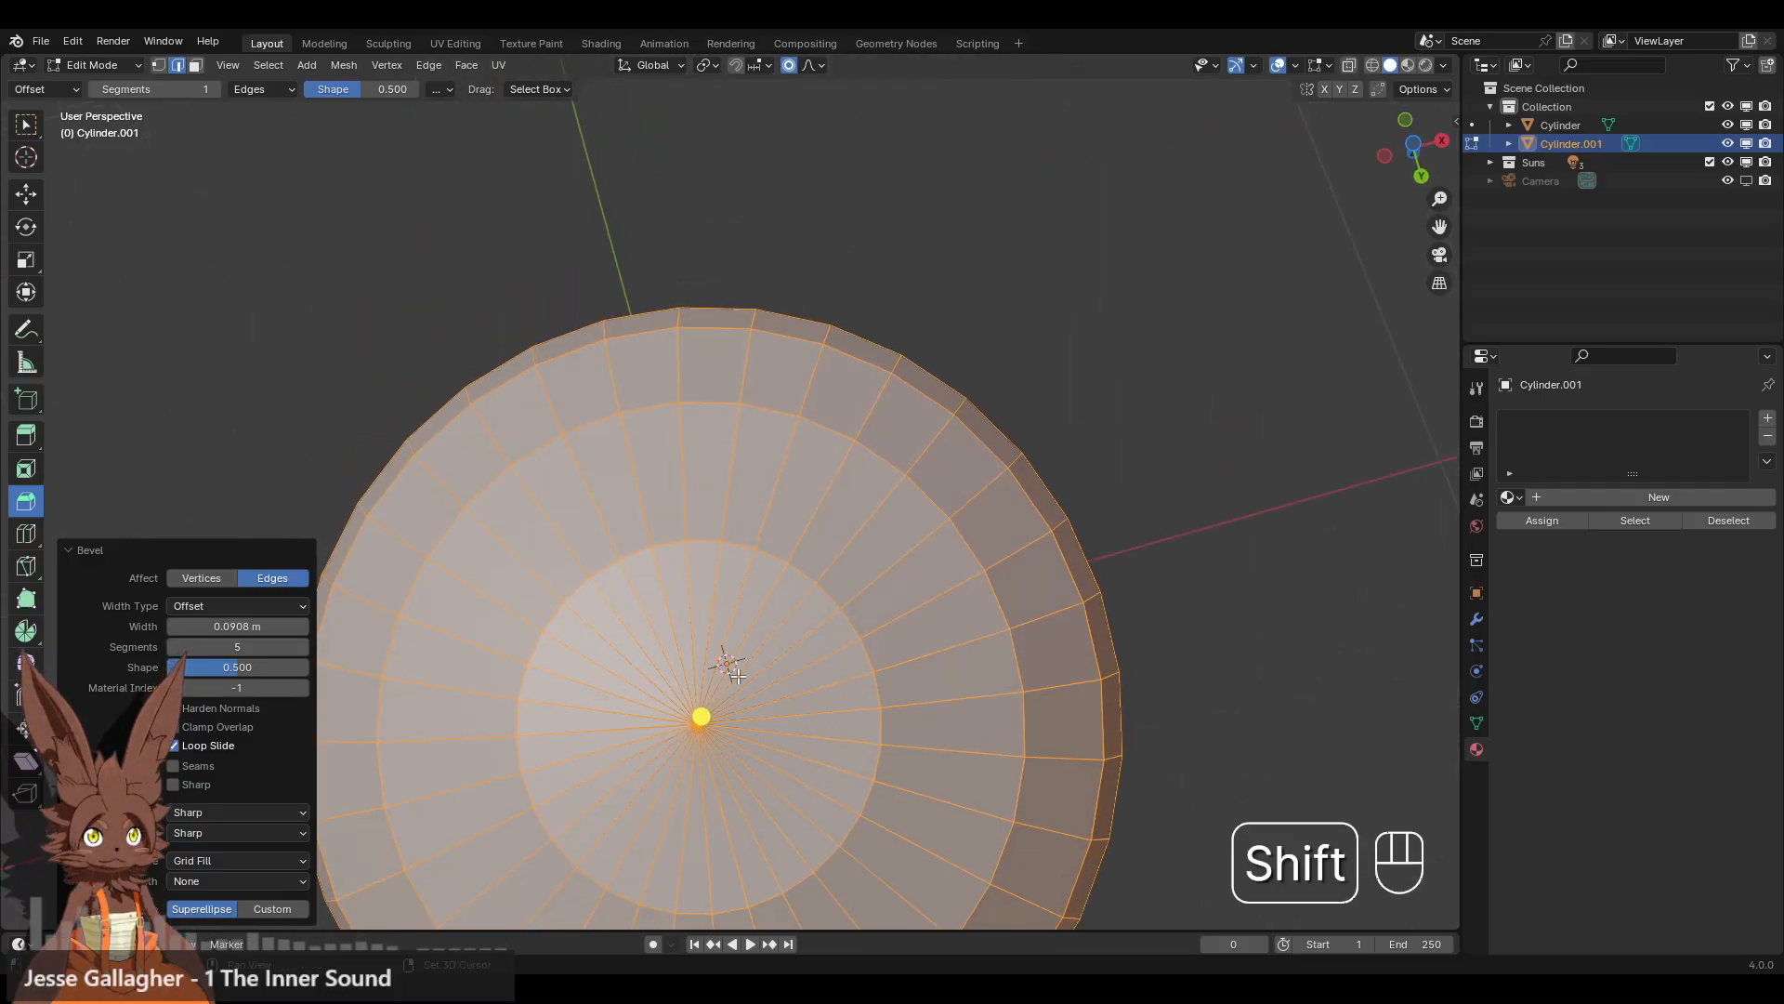
scroll(772, 455, up, 8)
shift+middle_drag(744, 692, 745, 517)
scroll(772, 454, up, 3)
click(154, 70)
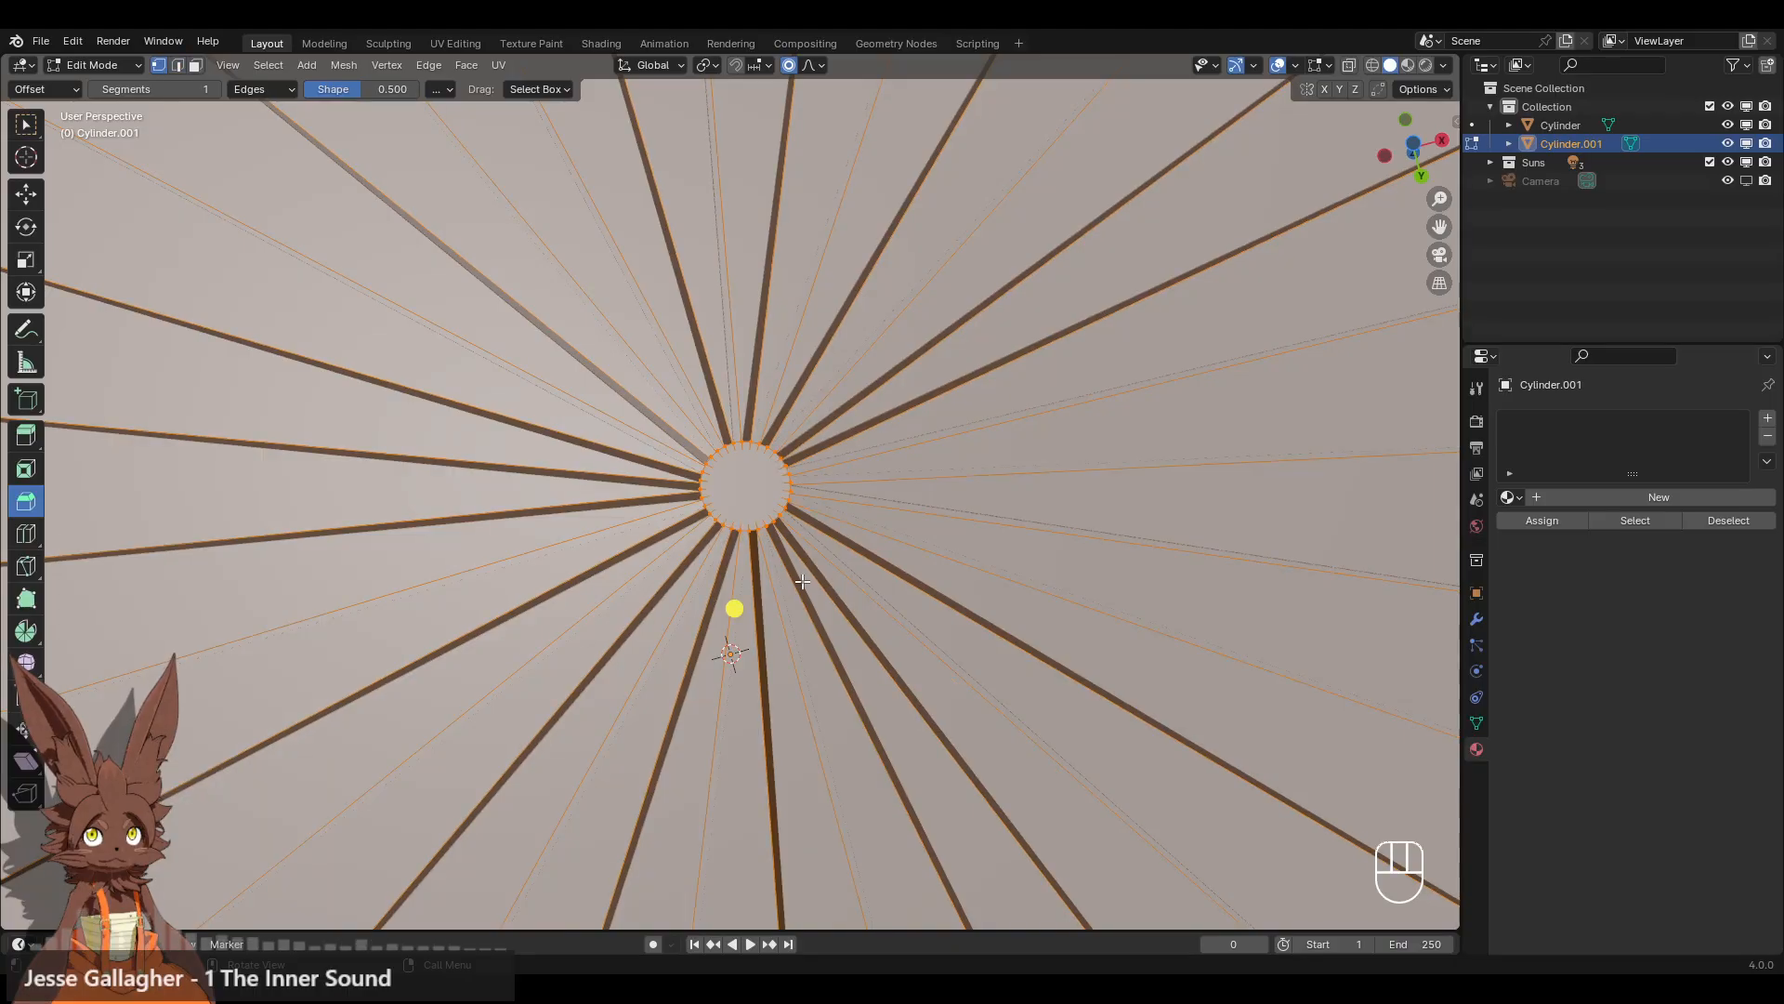
scroll(789, 523, down, 5)
scroll(789, 523, up, 4)
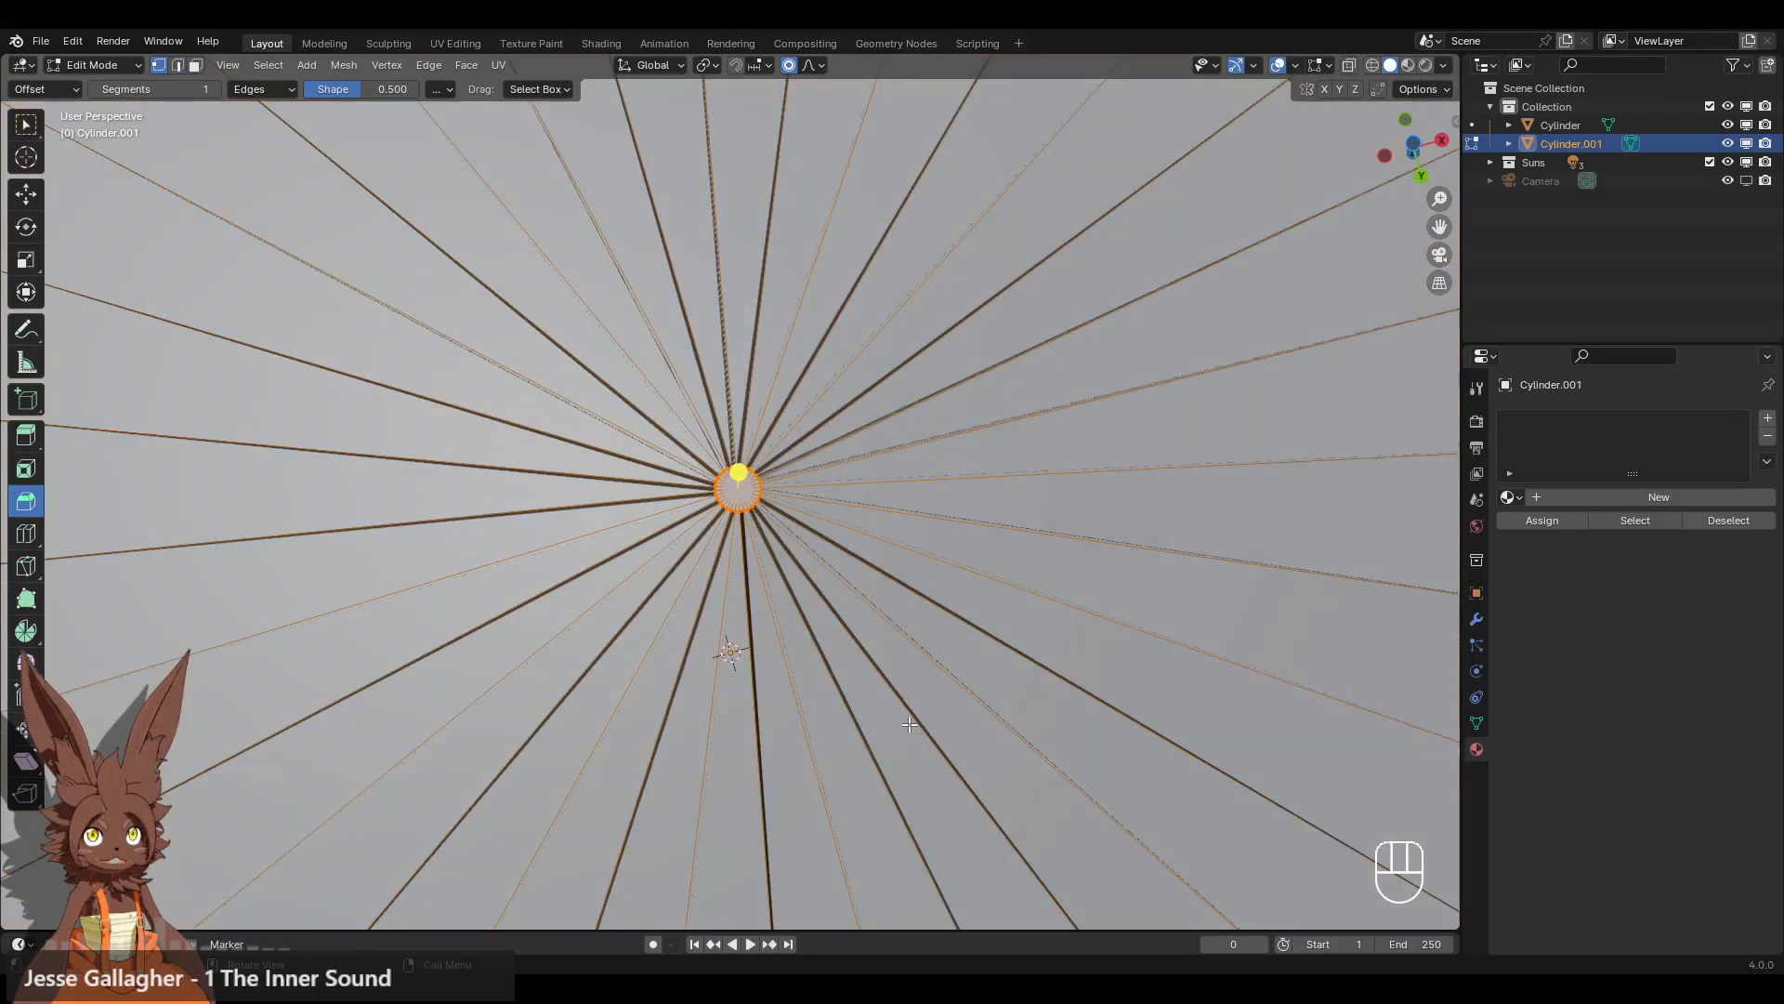
scroll(938, 481, down, 6)
key(s)
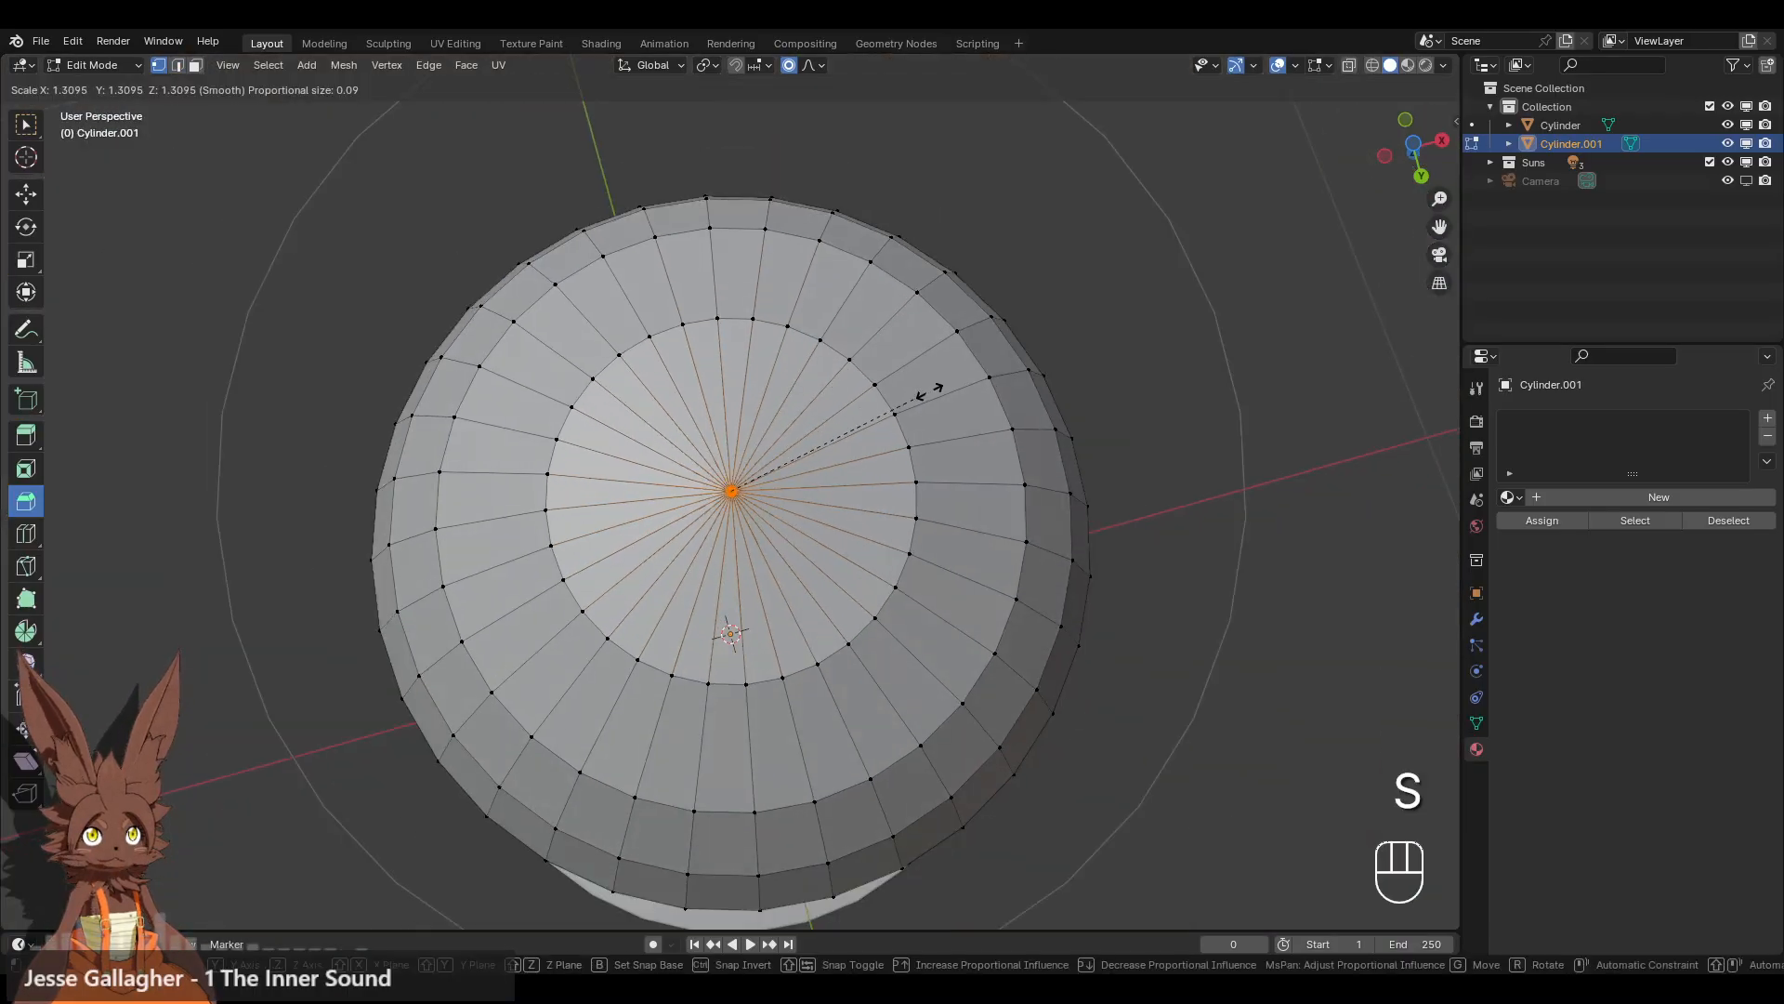
right_click(931, 393)
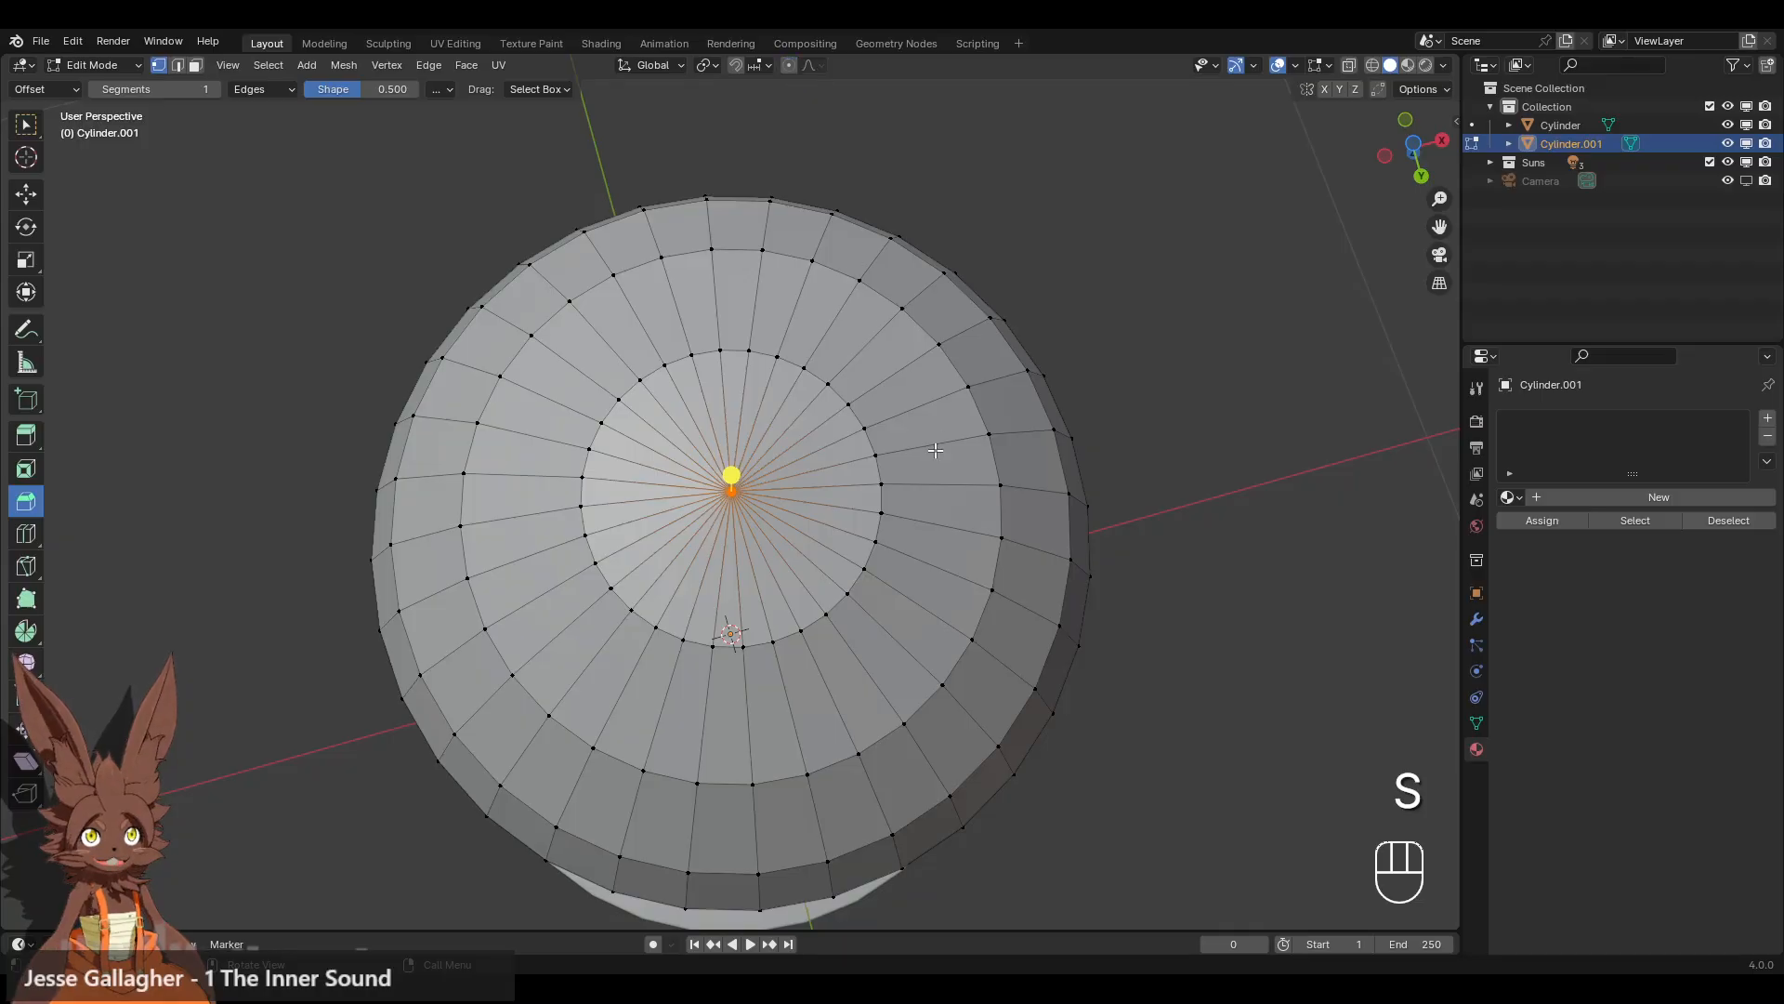
key(s)
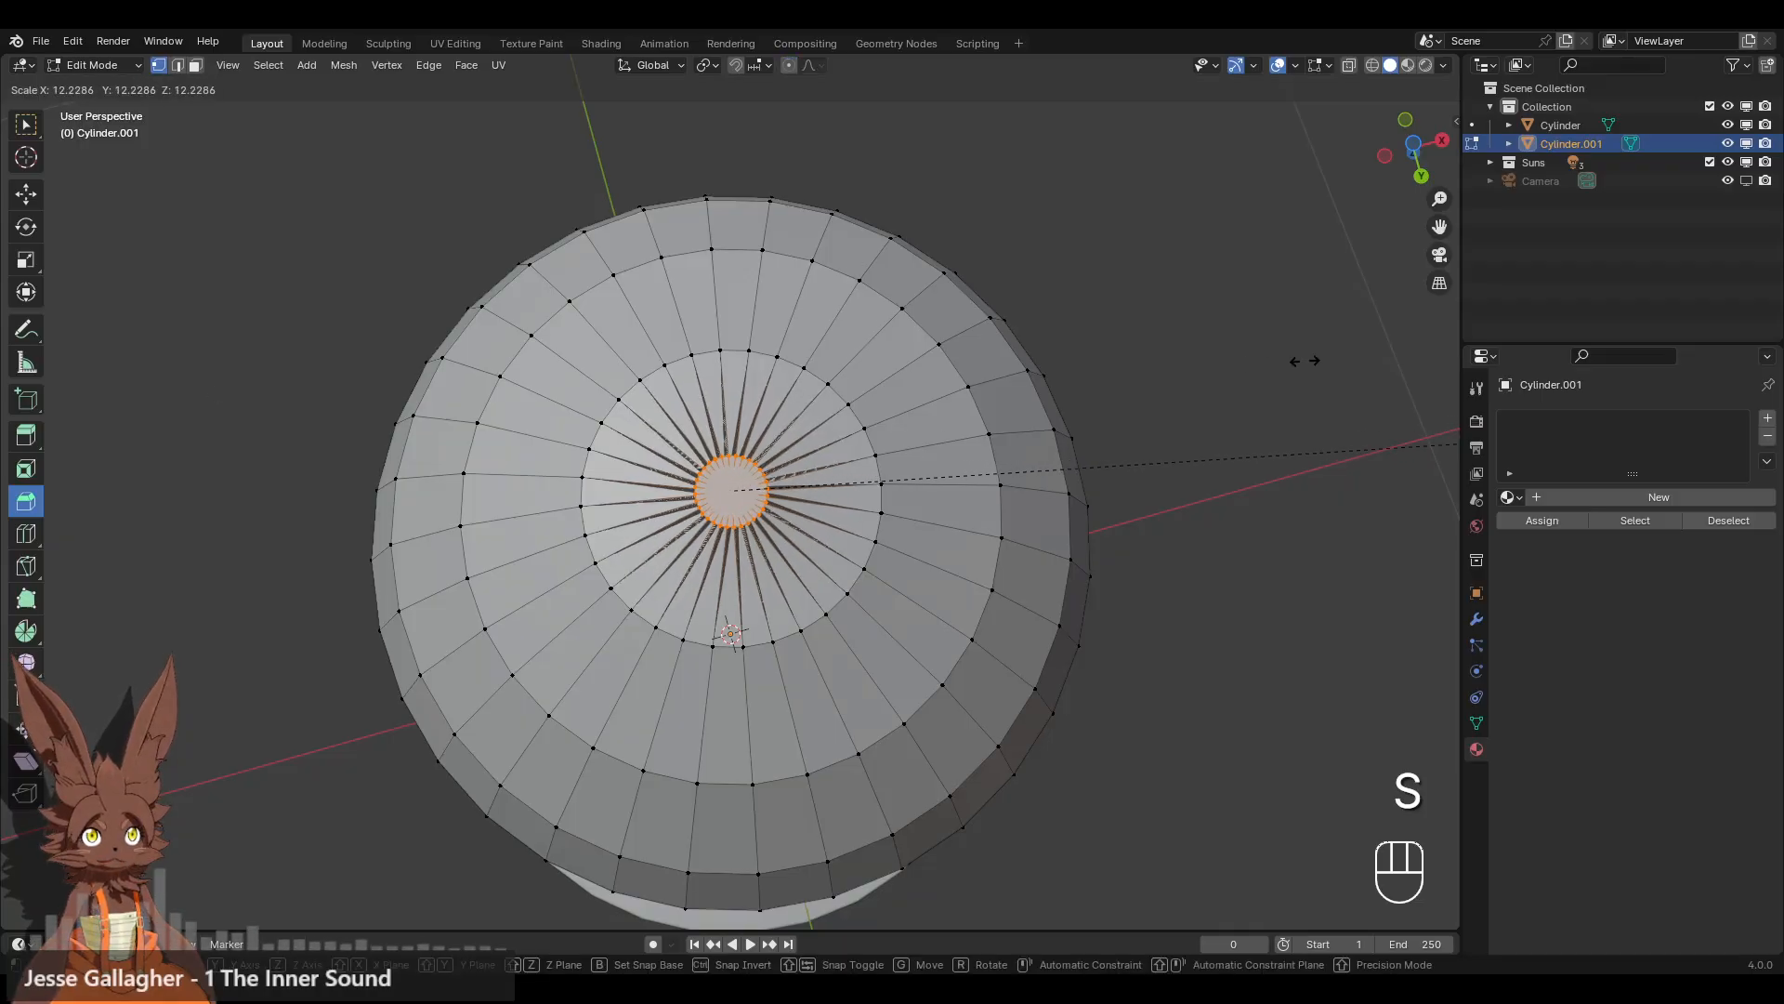
click(1302, 368)
- Smooth the centre ring of the rounded end by about 1.796 and scale it to about 0.811
middle_drag(1104, 371, 959, 468)
scroll(959, 468, up, 3)
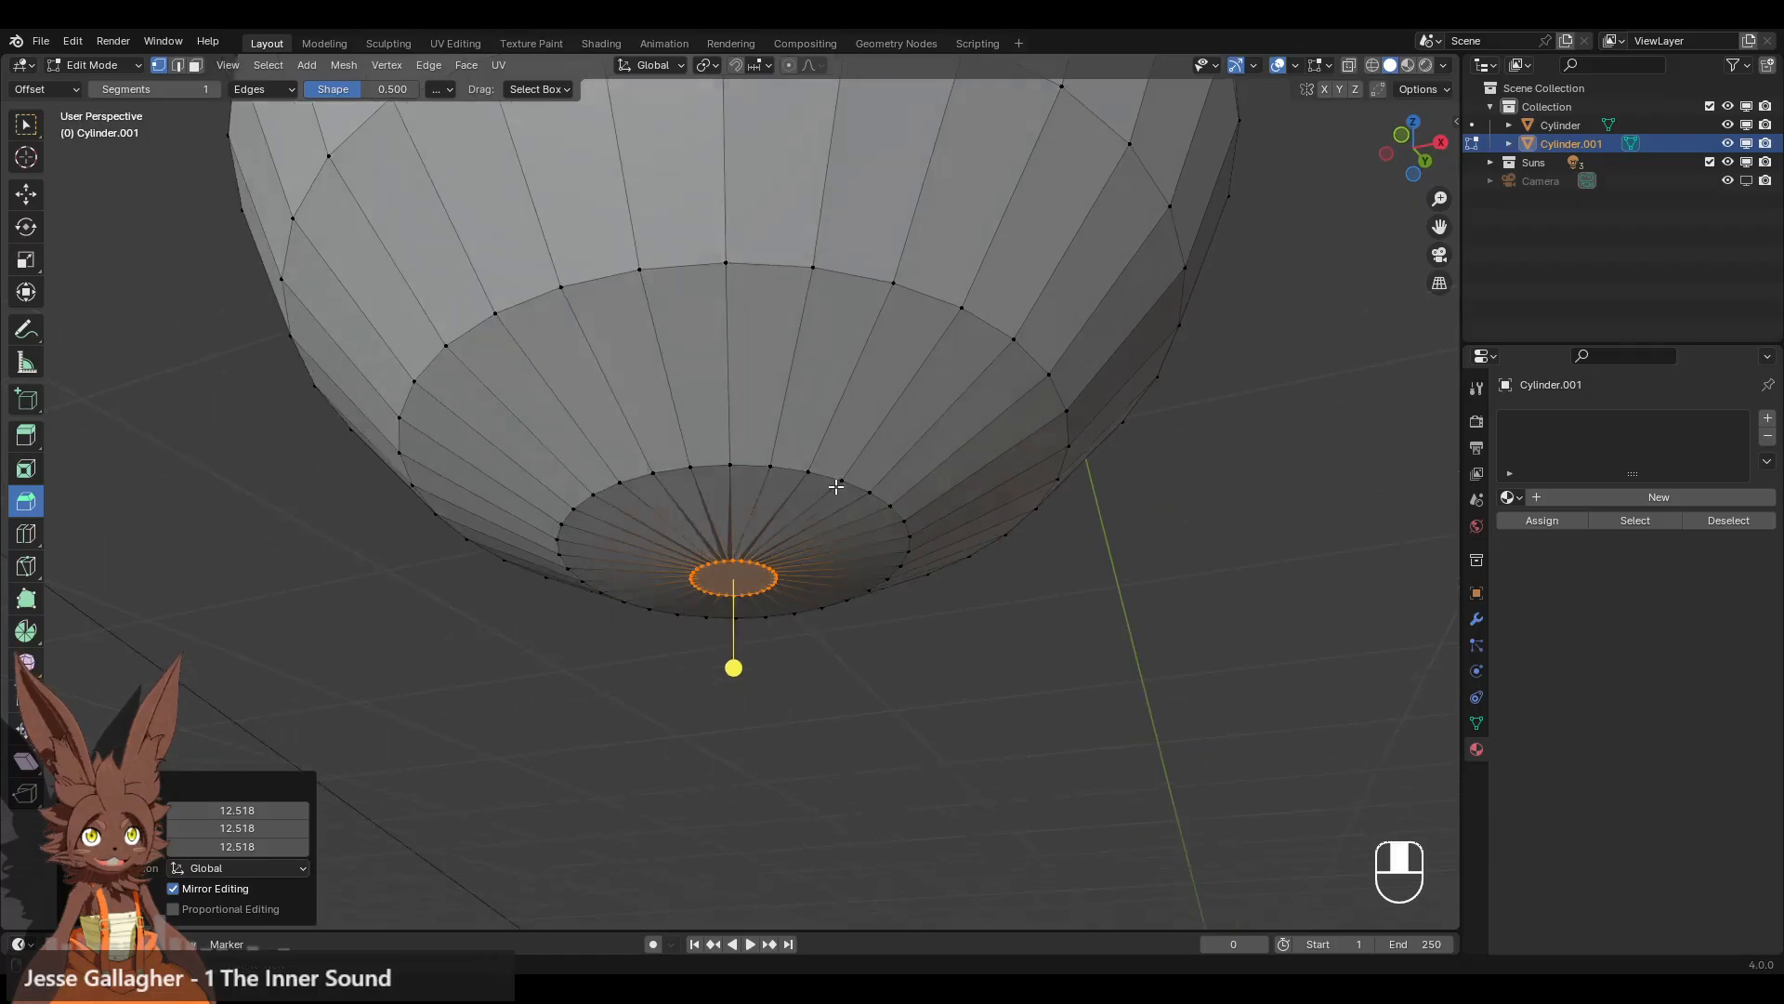
click(26, 661)
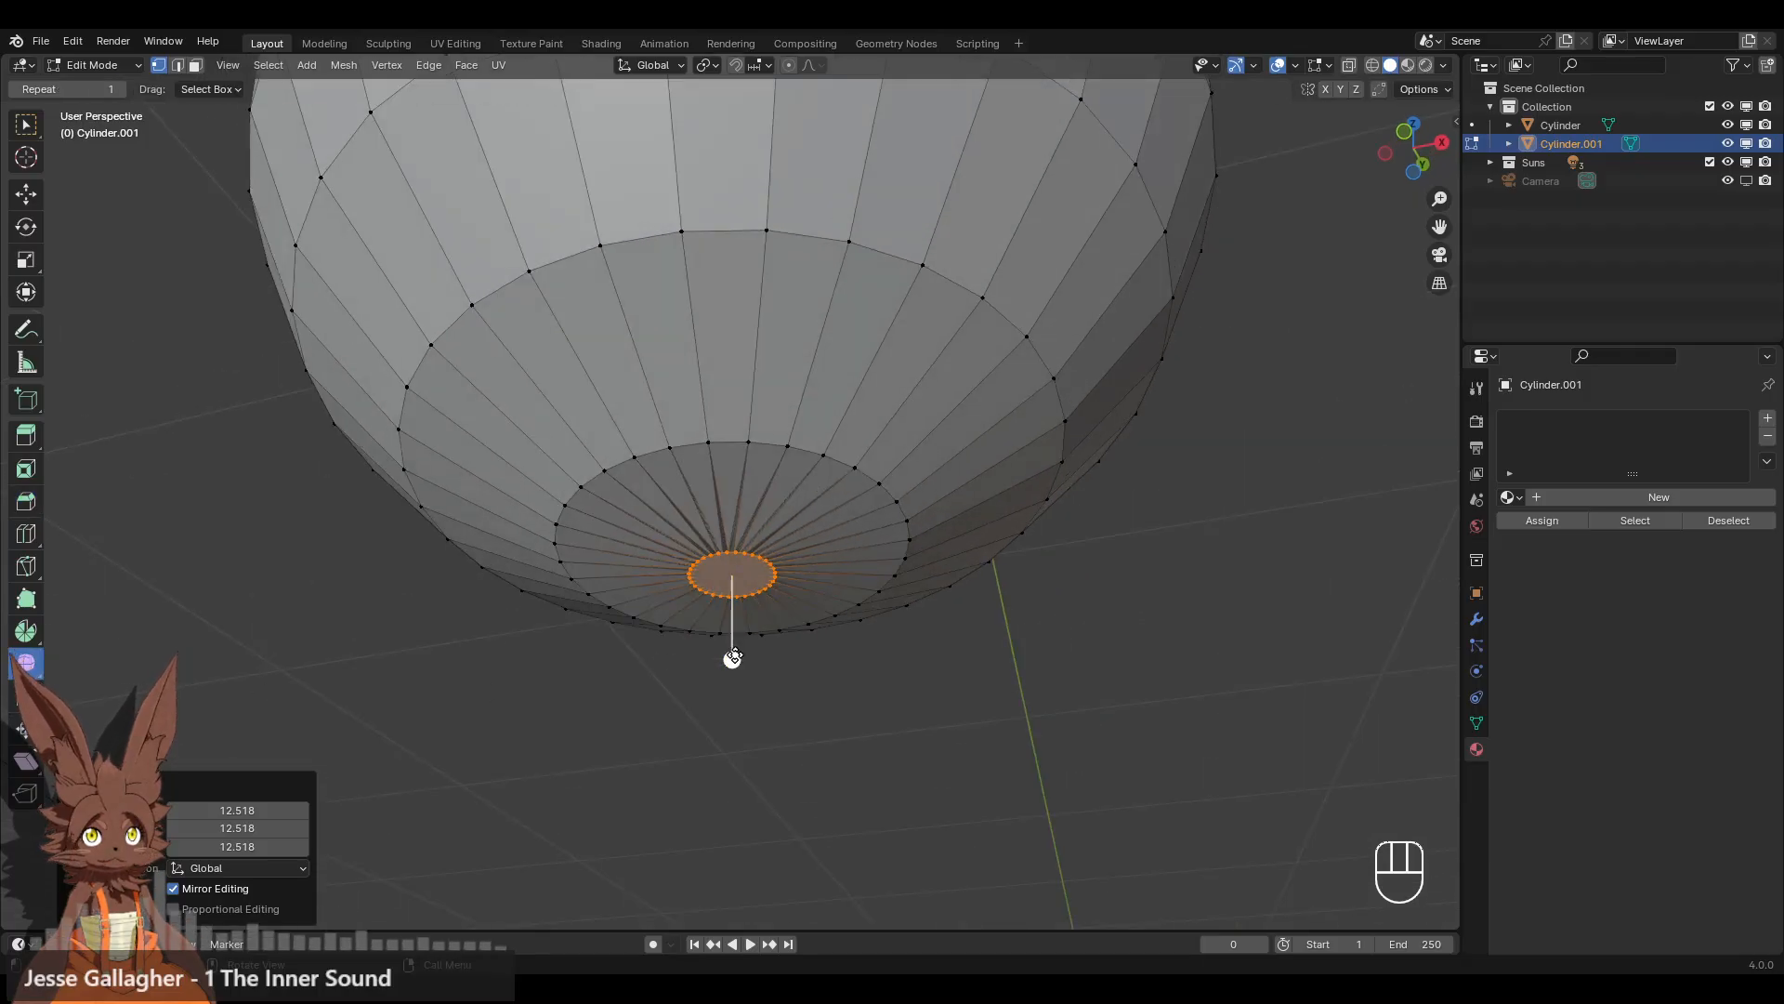
drag(919, 609, 956, 604)
scroll(956, 605, down, 1)
middle_drag(956, 605, 944, 545)
key(s)
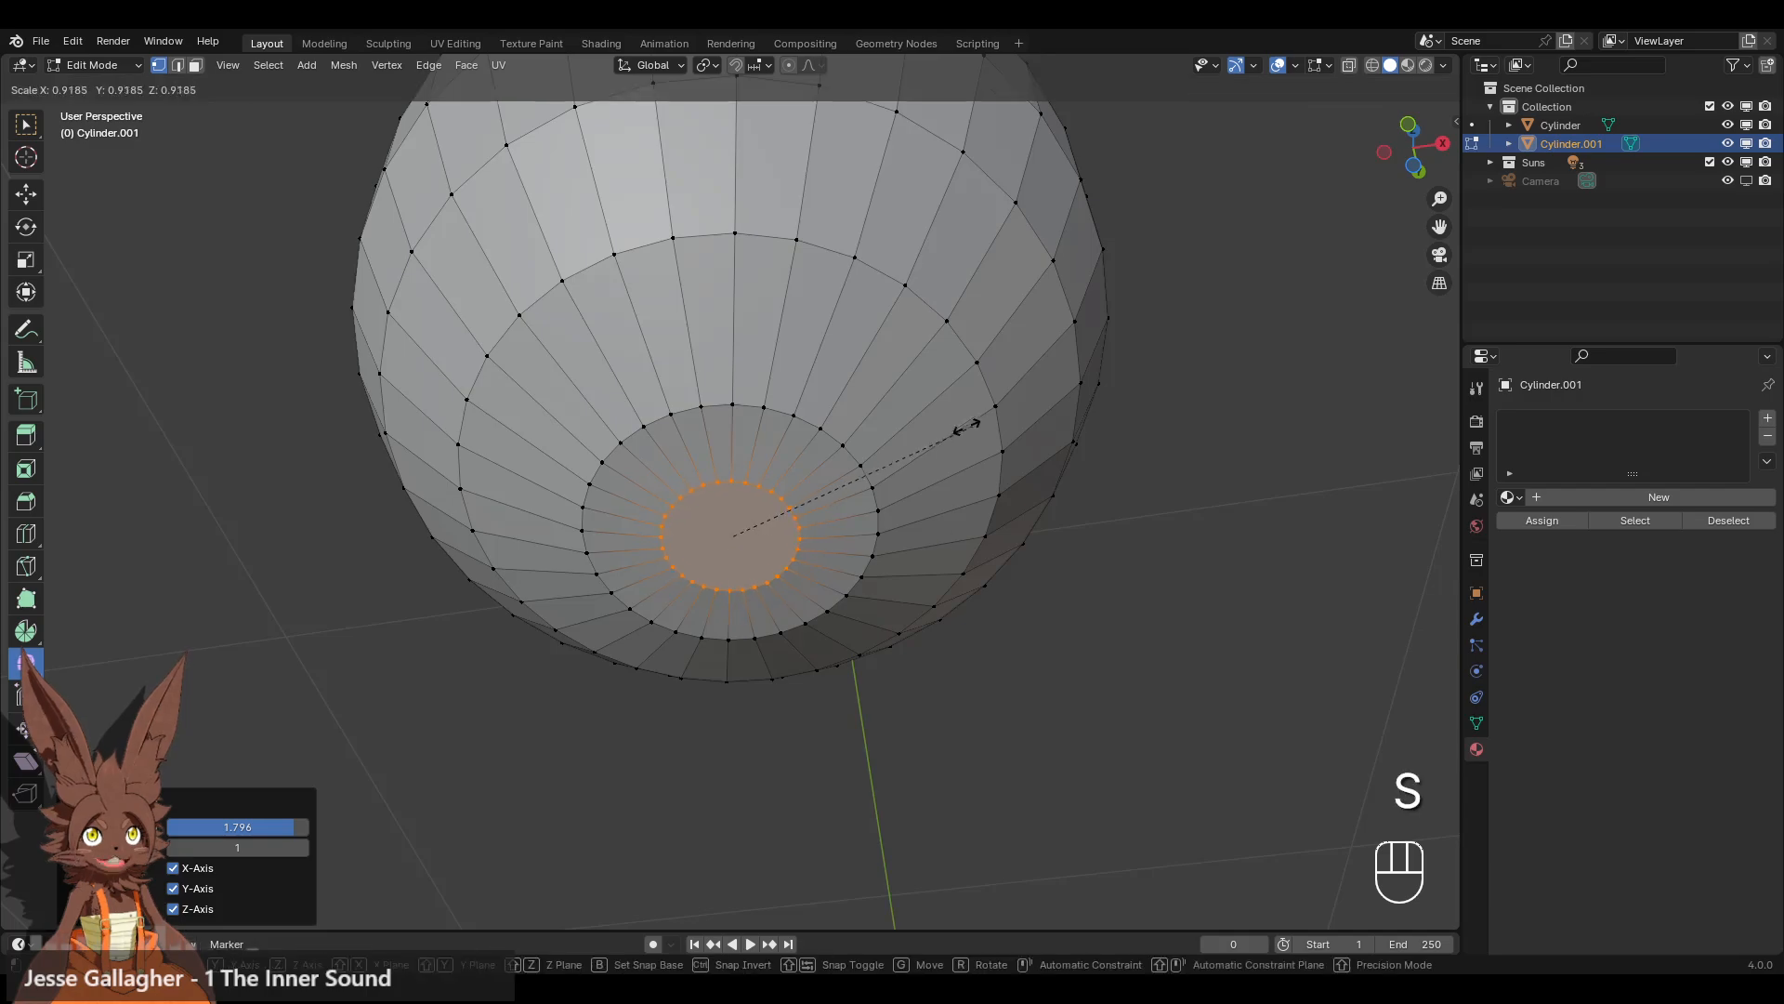
click(943, 441)
- Add 9 evenly spaced loop cuts around the length of the rod
middle_drag(943, 441, 737, 465)
scroll(940, 528, down, 4)
scroll(309, 564, up, 2)
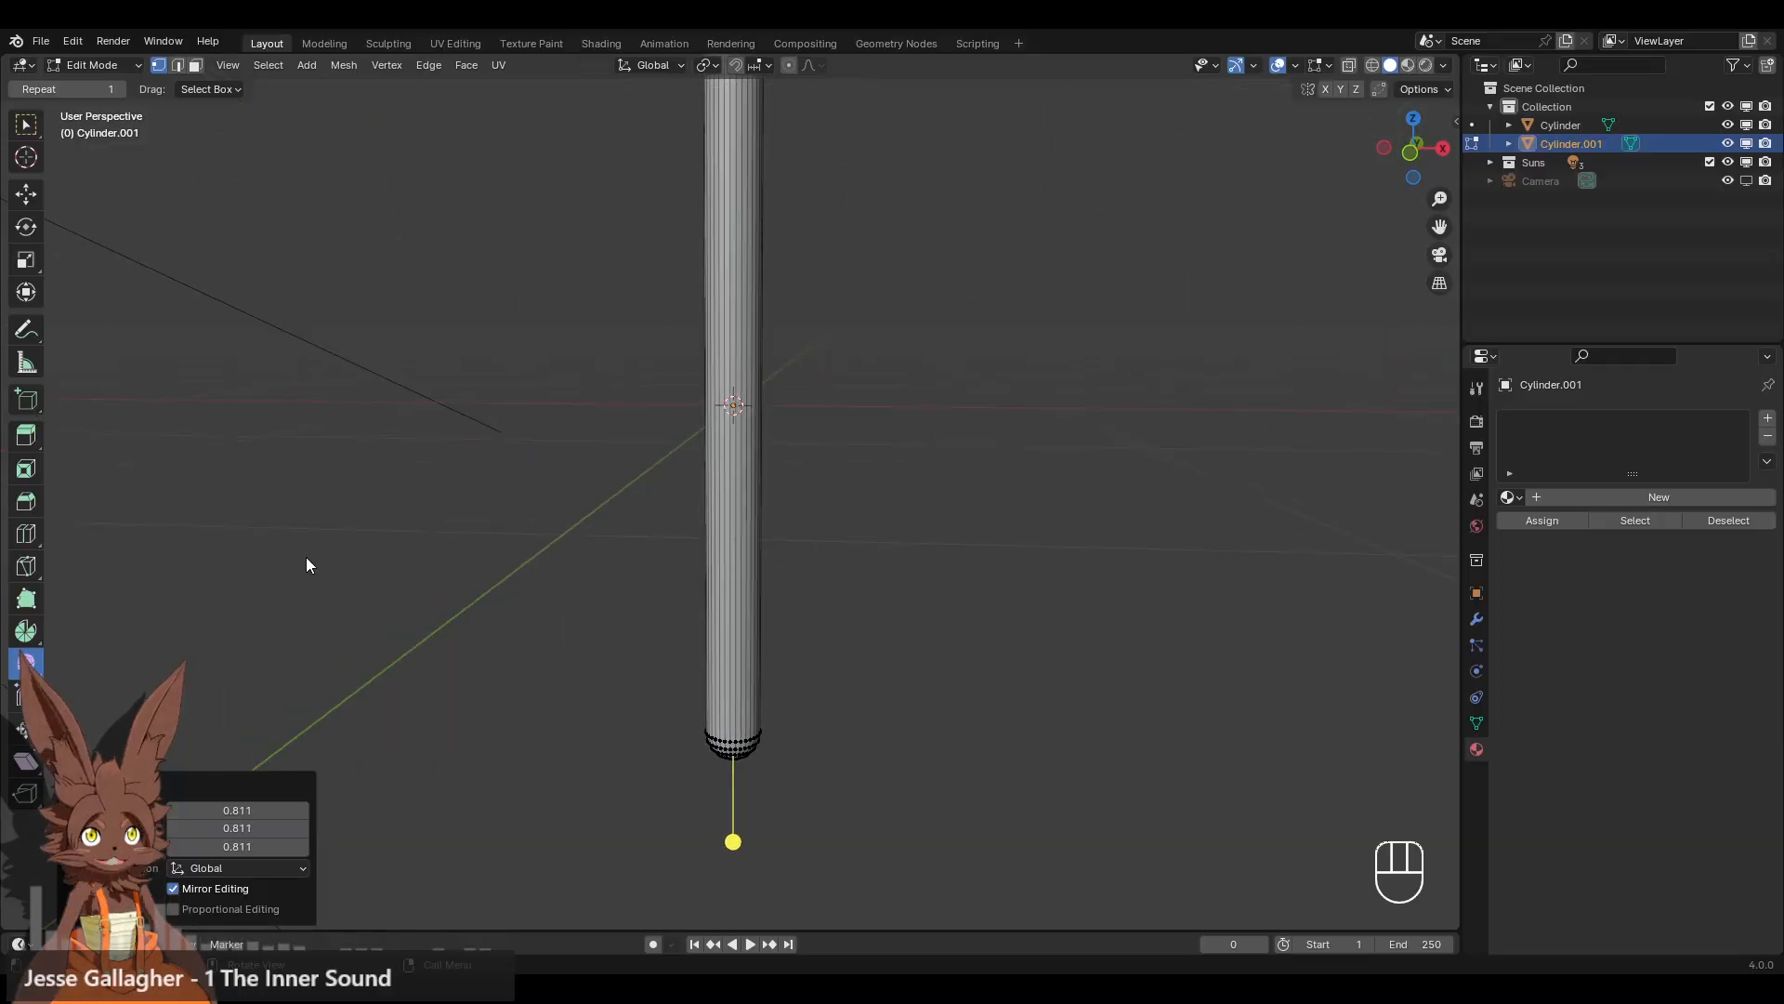
click(28, 535)
click(734, 393)
middle_drag(359, 712, 420, 539)
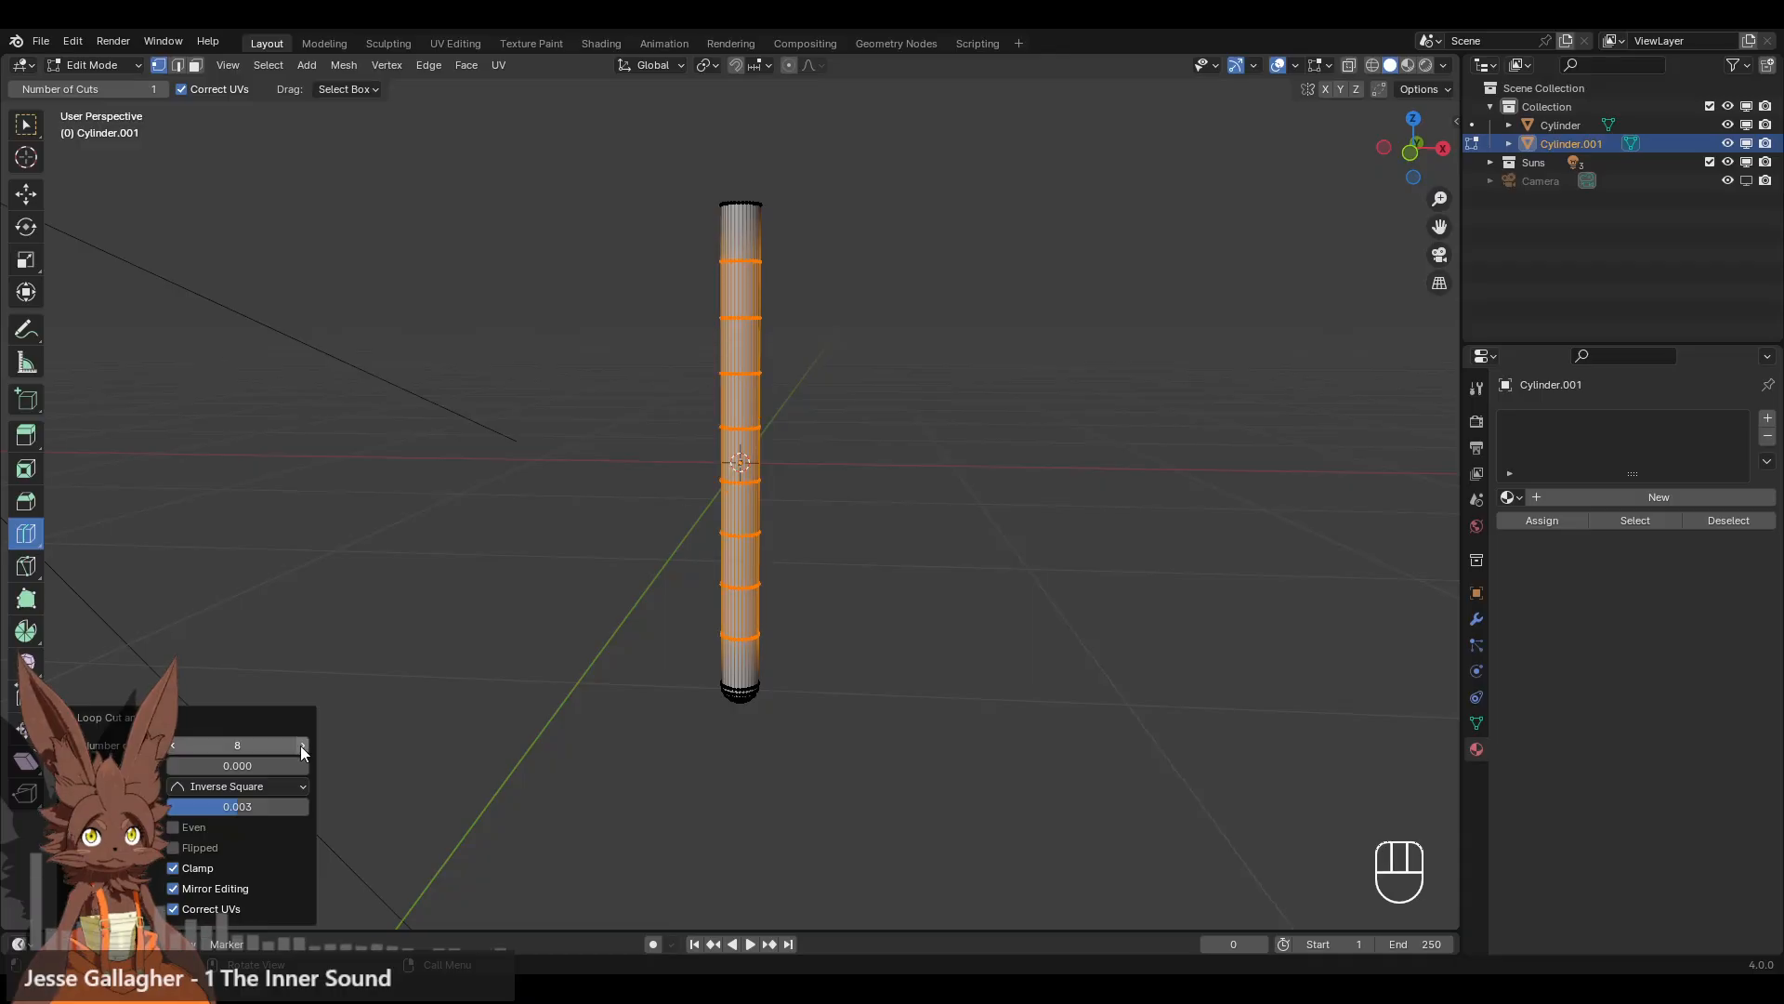
click(302, 745)
- Inset the rod's top face by about 0.006 m, scale the inner face smaller and deselect it
middle_drag(837, 391, 744, 437)
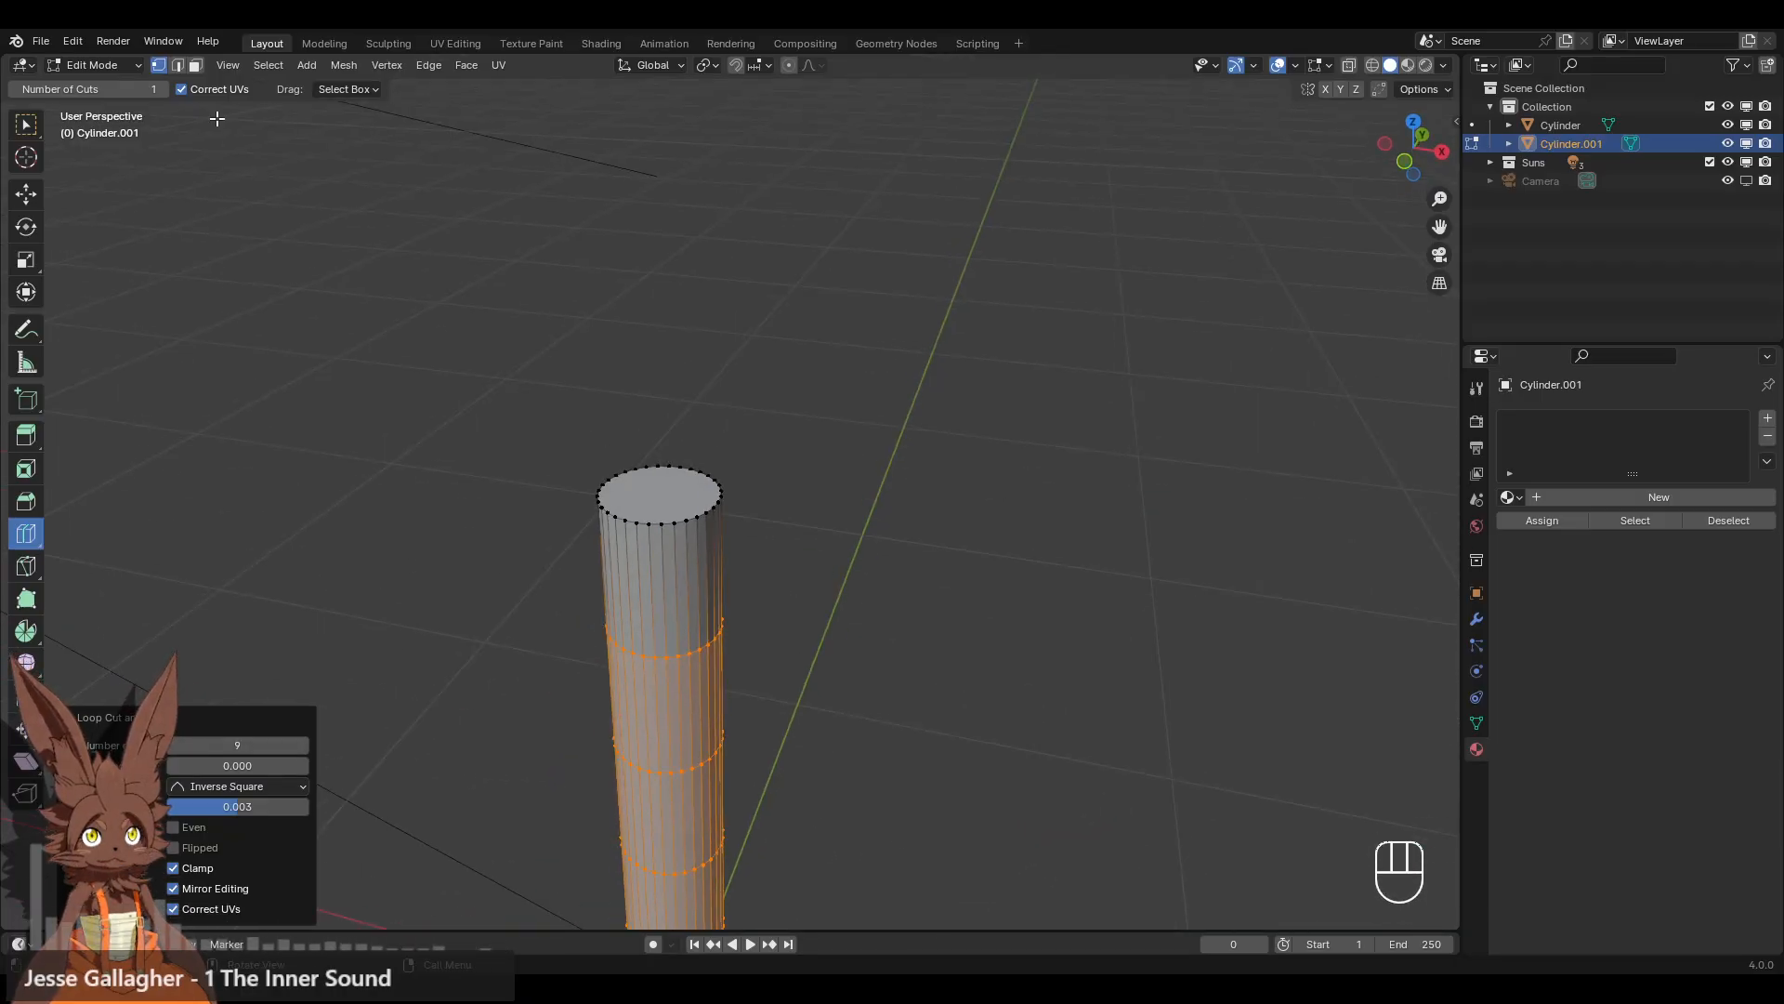
click(26, 193)
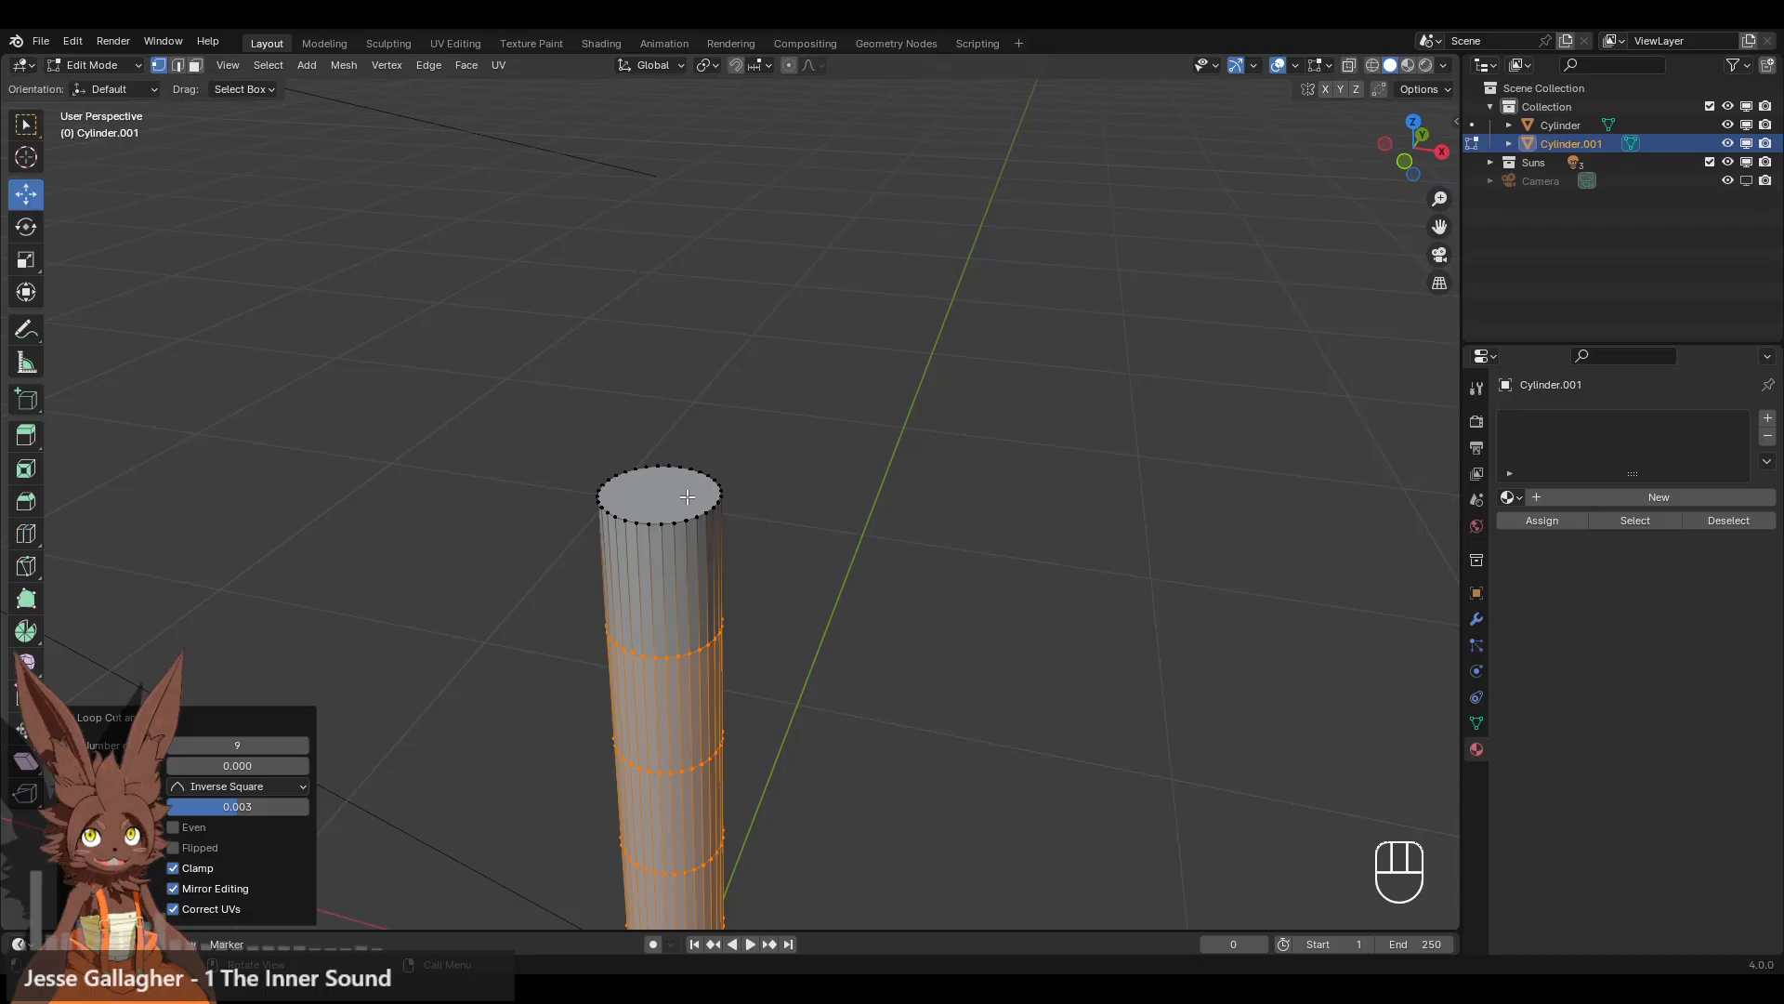
click(737, 498)
alt+click(703, 499)
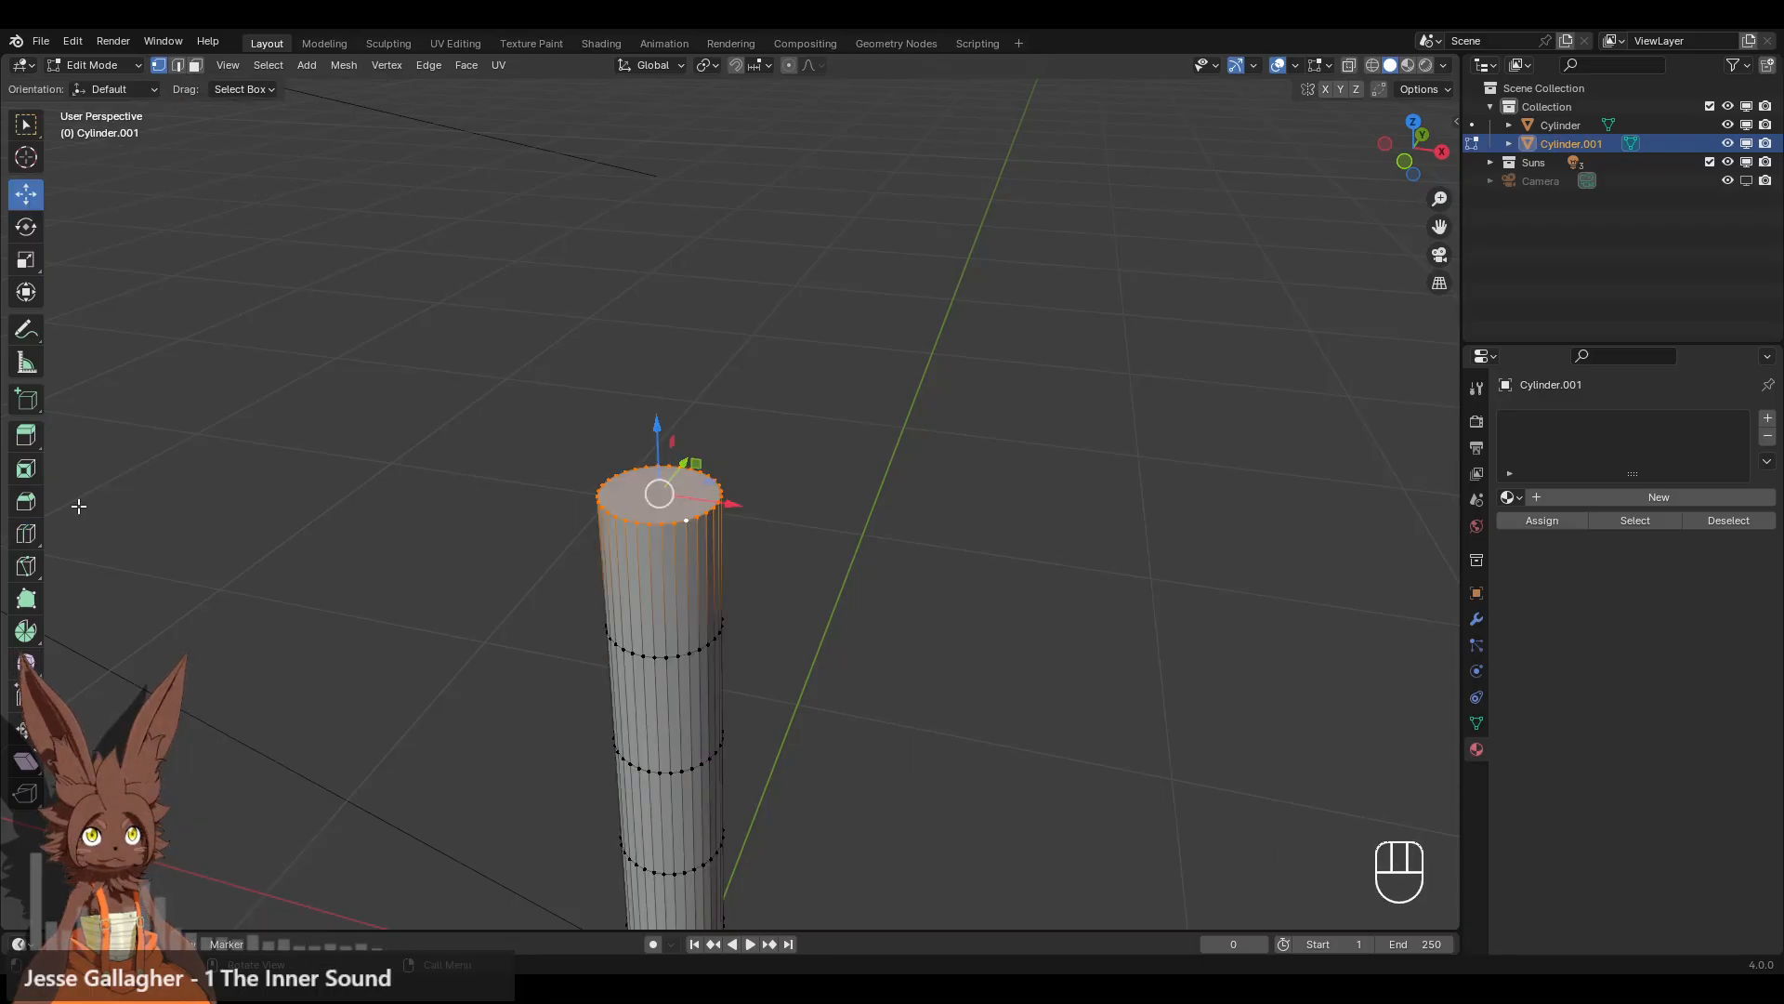
click(23, 472)
drag(731, 465, 880, 446)
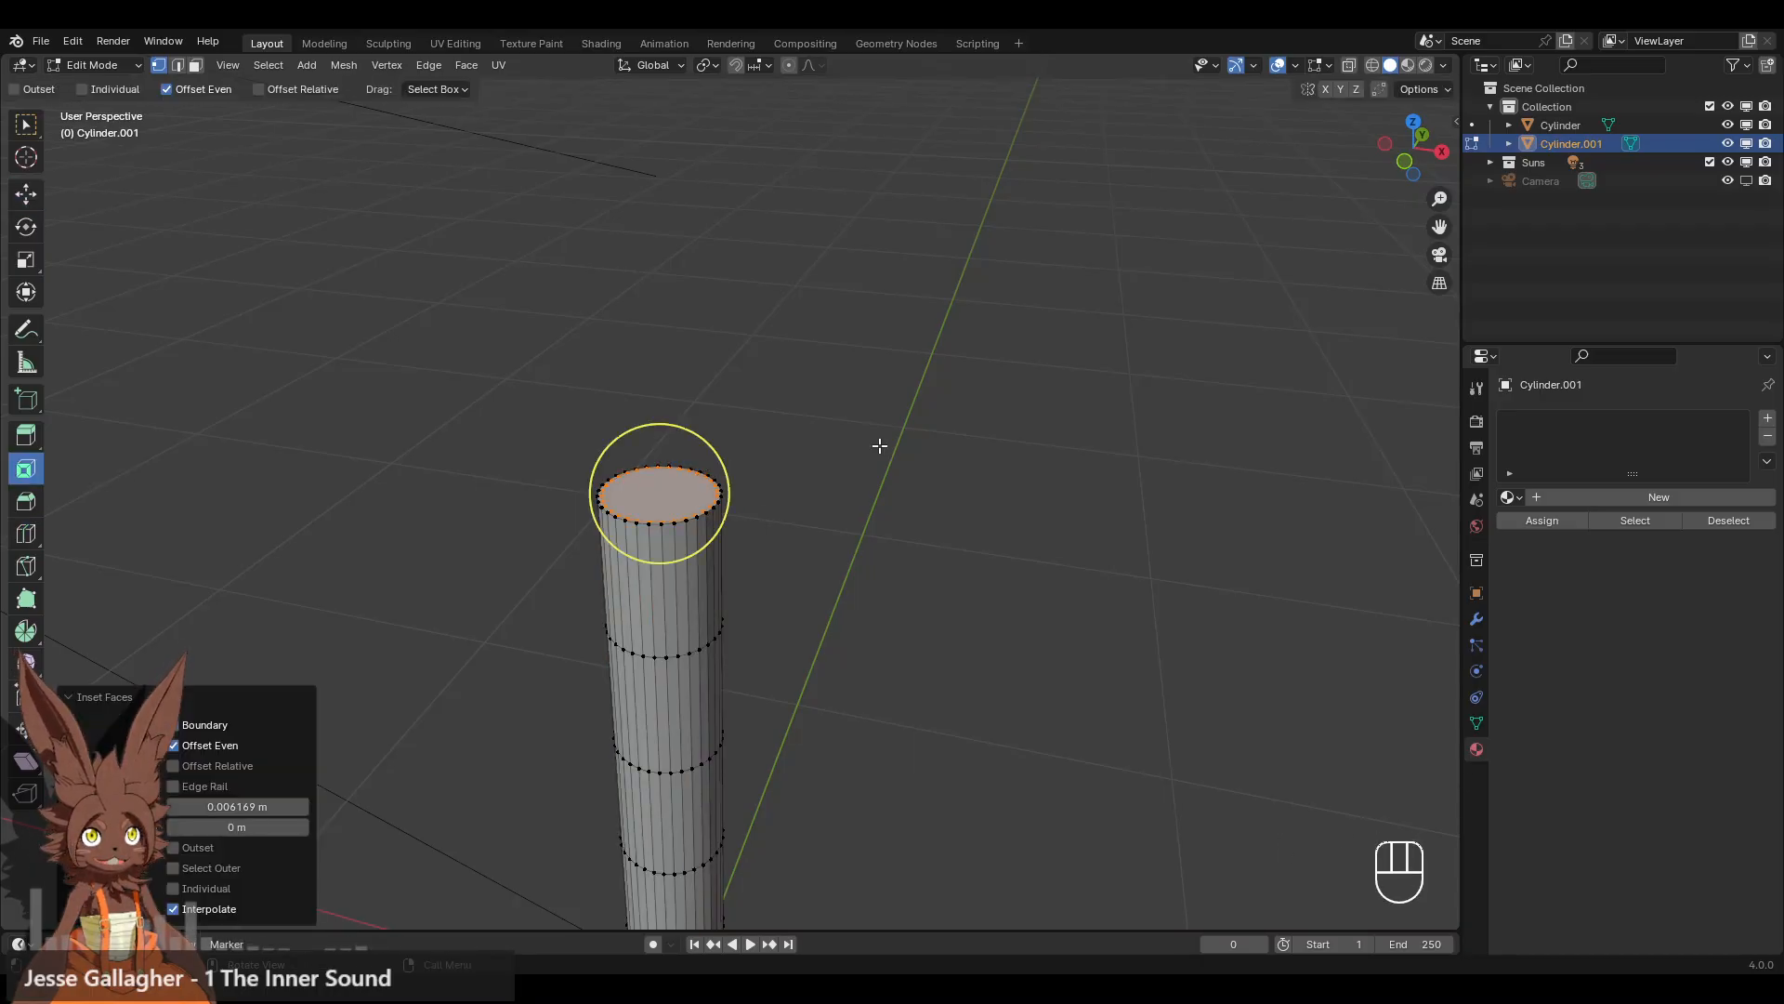
key(s)
click(861, 454)
scroll(832, 613, down, 4)
click(826, 633)
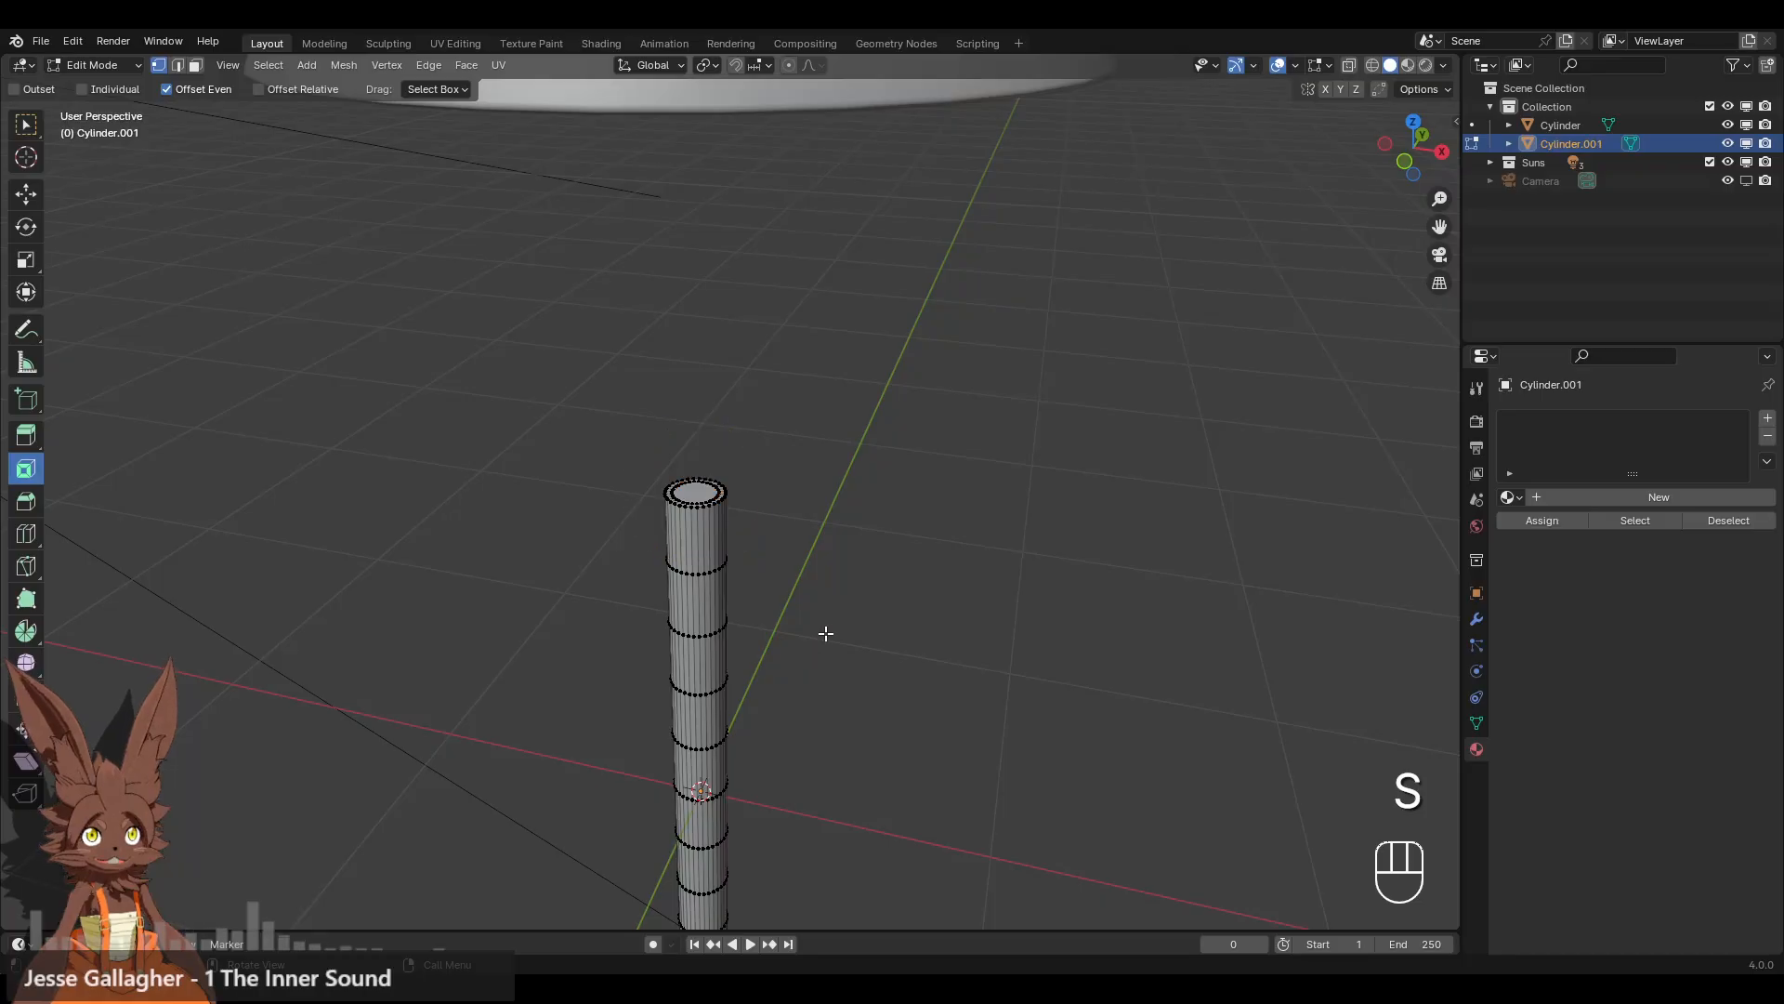
- Add a single loop cut just below the rod's top rim with a slide factor of about -0.865
scroll(826, 634, down, 2)
shift+middle_drag(809, 633, 823, 515)
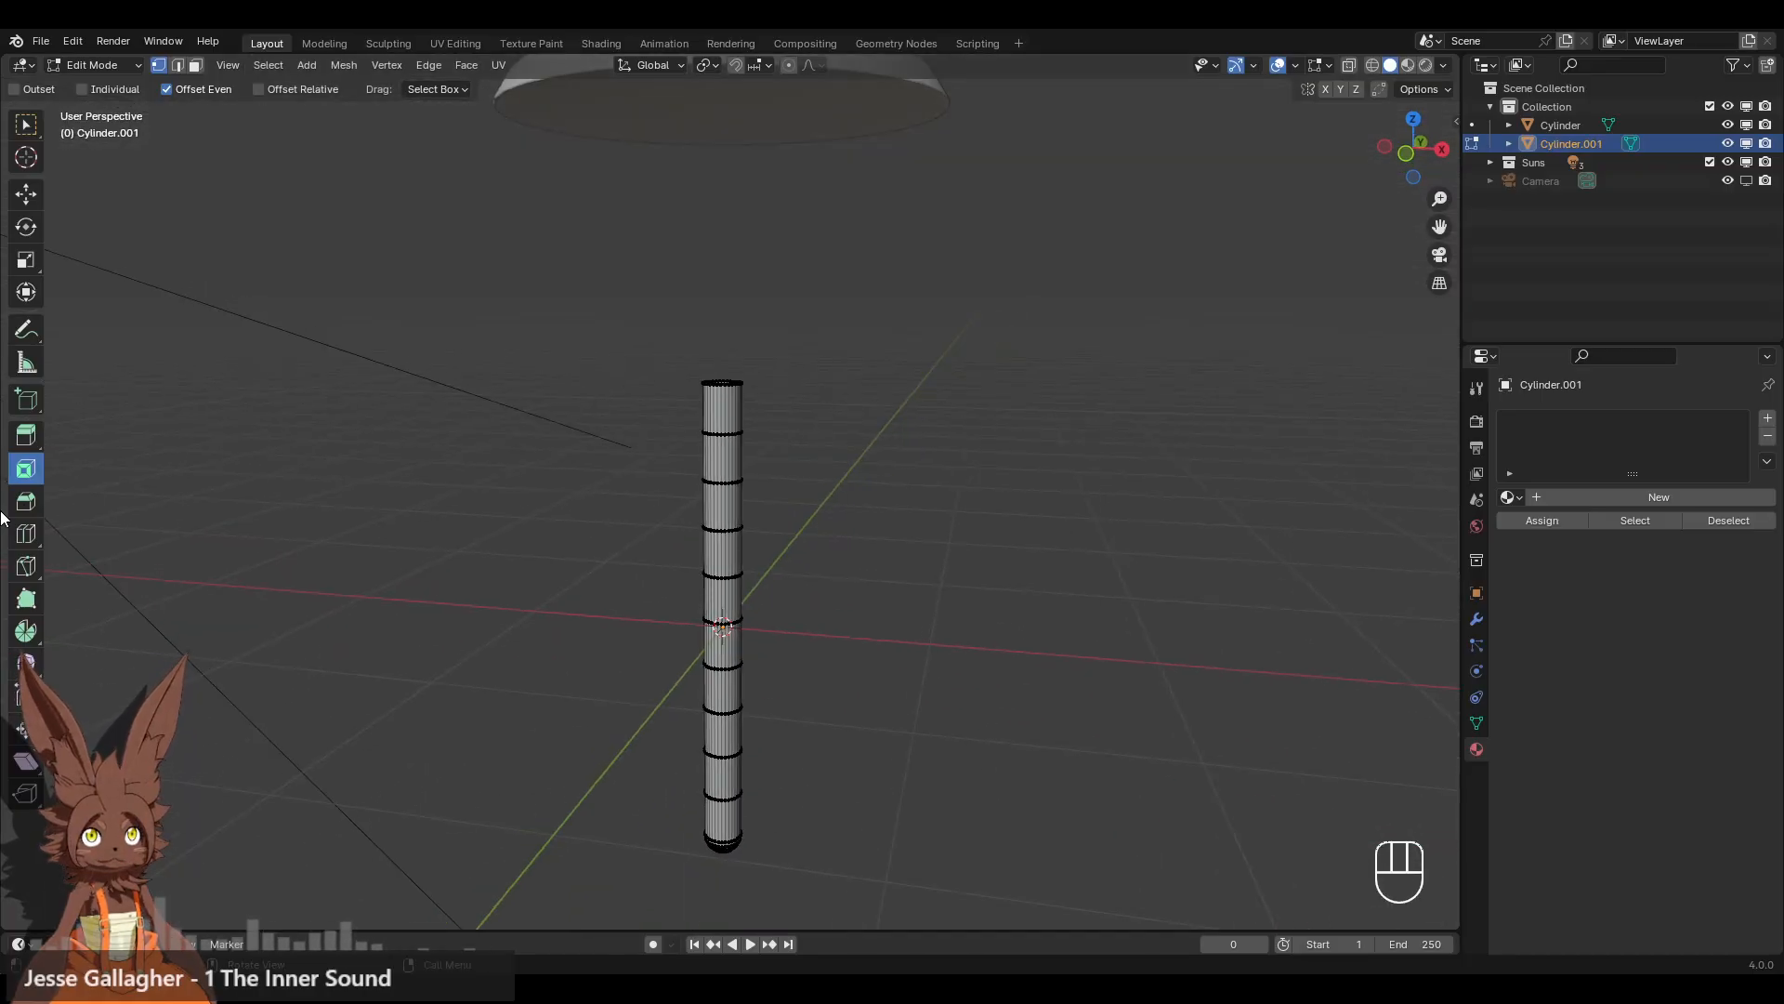
scroll(462, 474, up, 5)
shift+middle_drag(502, 465, 508, 569)
click(26, 533)
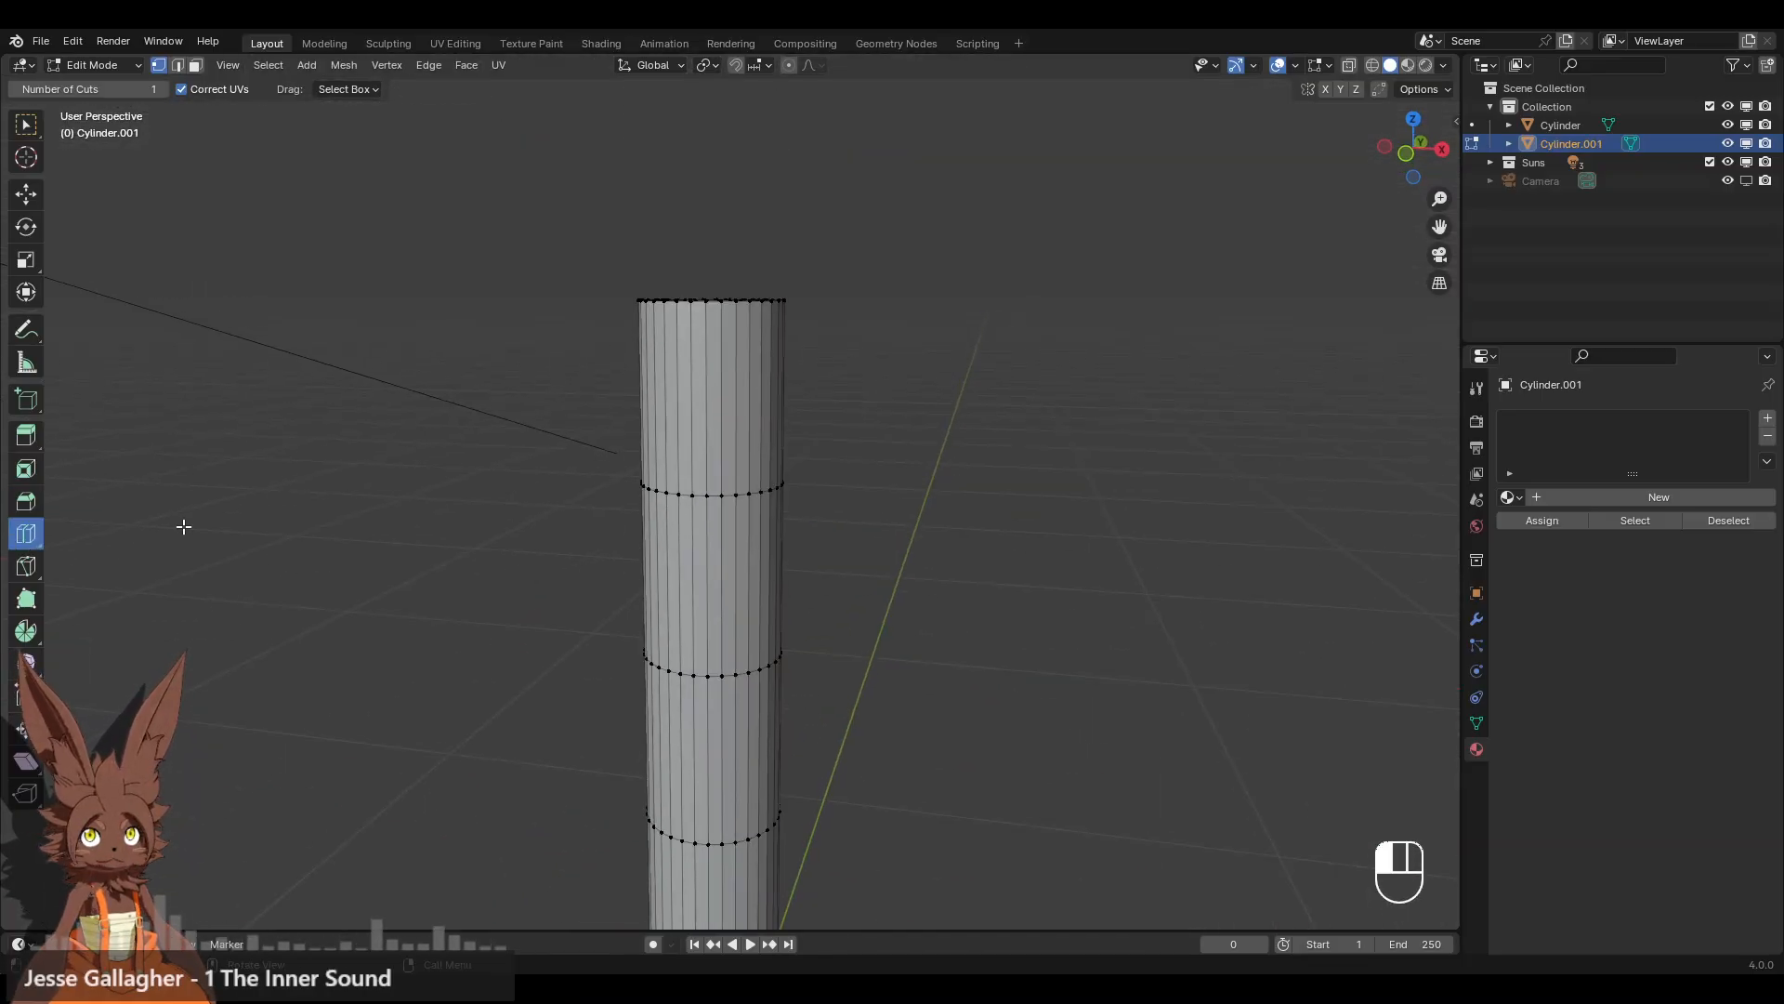
drag(663, 415, 656, 325)
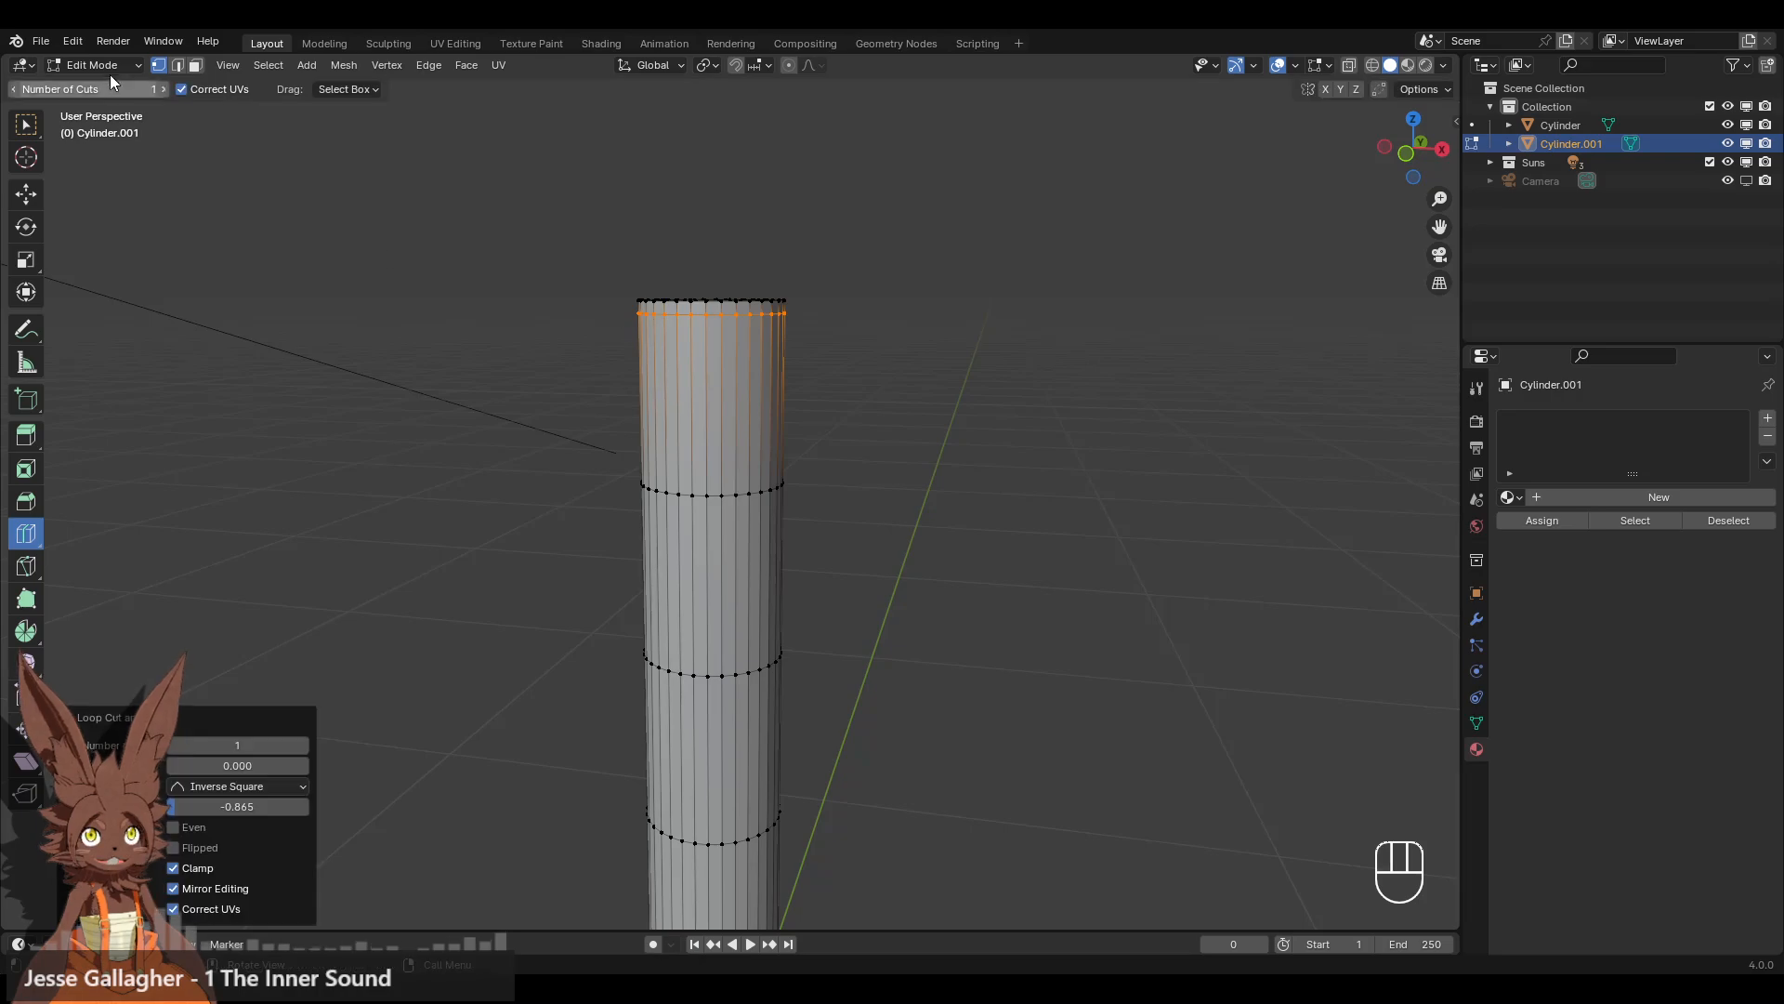
- Return to Object Mode and apply Shade Smooth to the rod
click(93, 64)
click(74, 85)
right_click(704, 423)
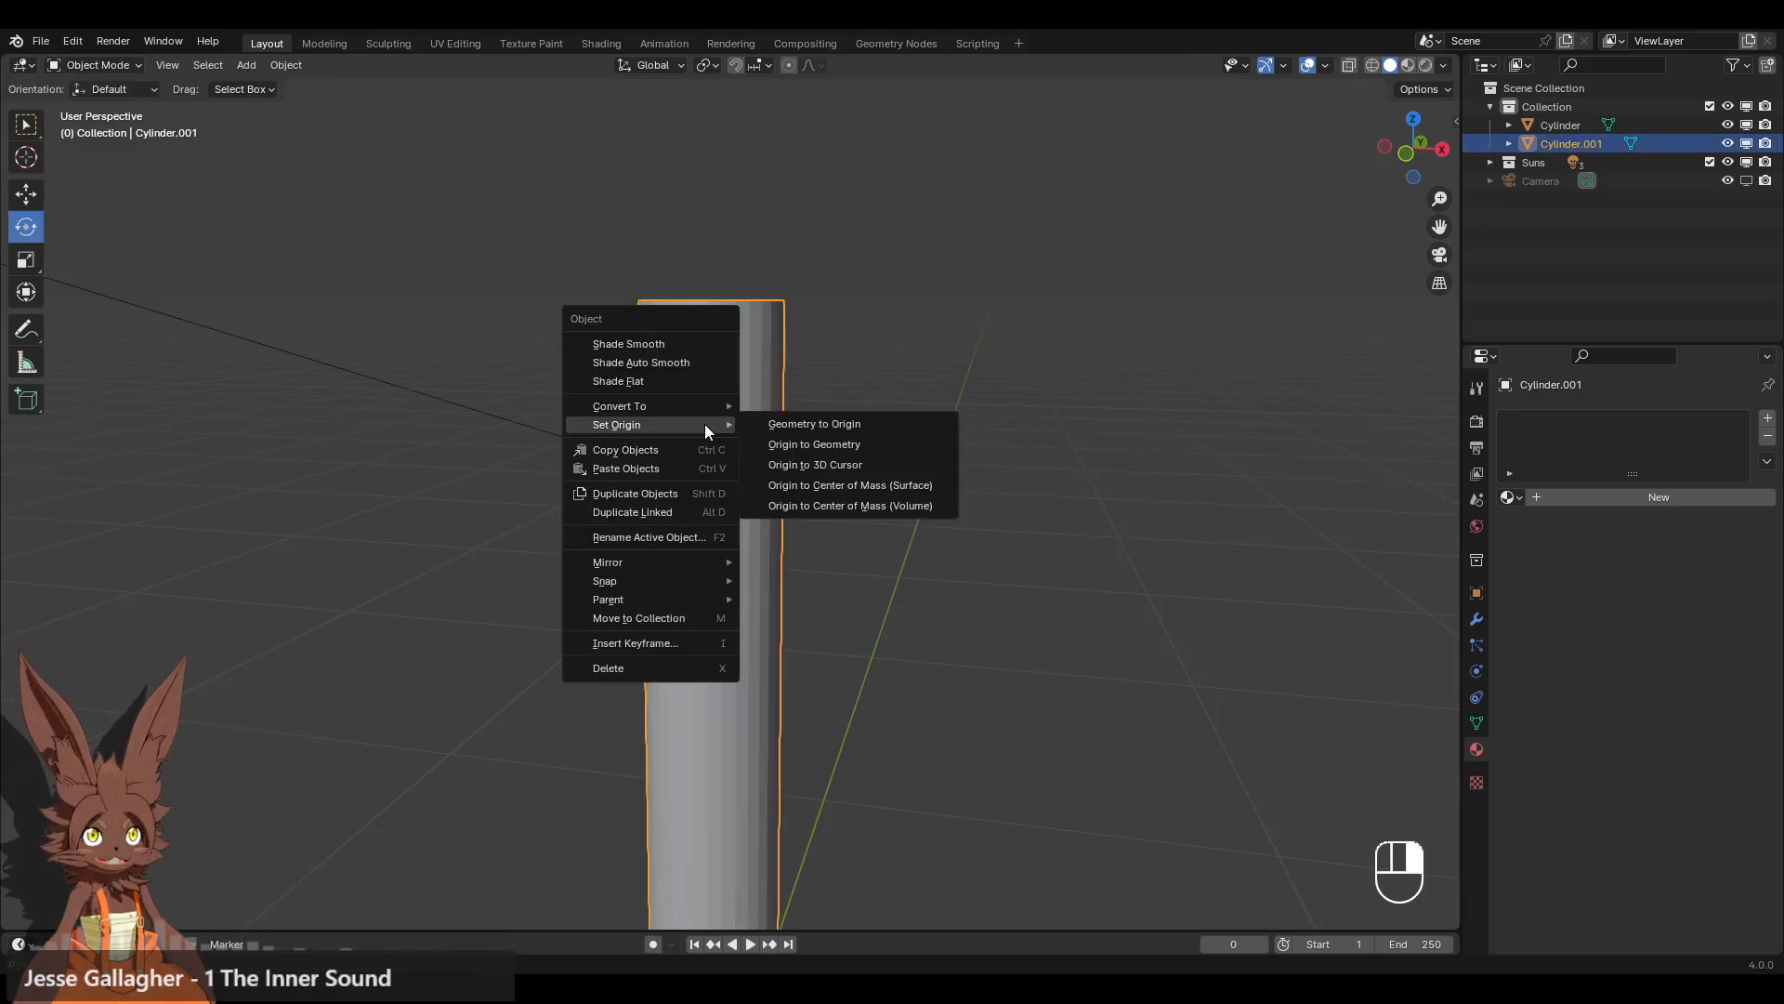
click(665, 340)
- Set the rod's origin to its geometry
right_click(754, 444)
mouse_move(794, 527)
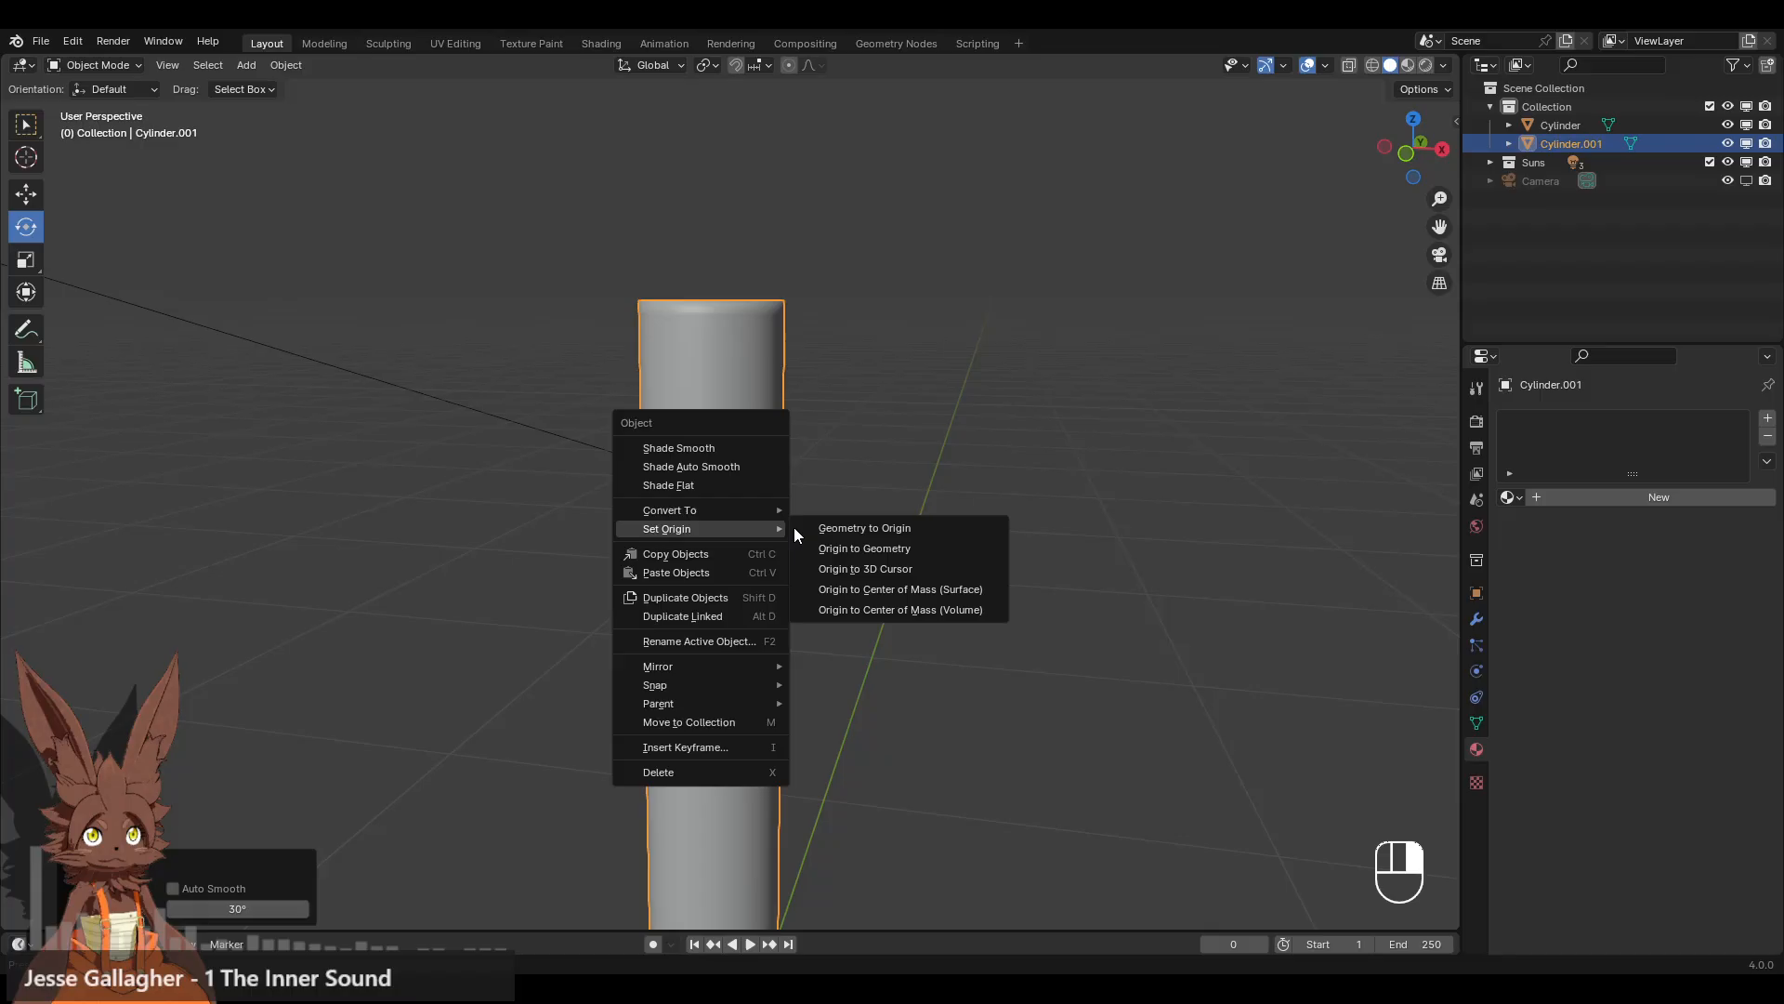
click(852, 548)
- Move the rod in front view so its top meets the underside of the disc near the disc's left edge
key(KP_1)
scroll(950, 492, down, 3)
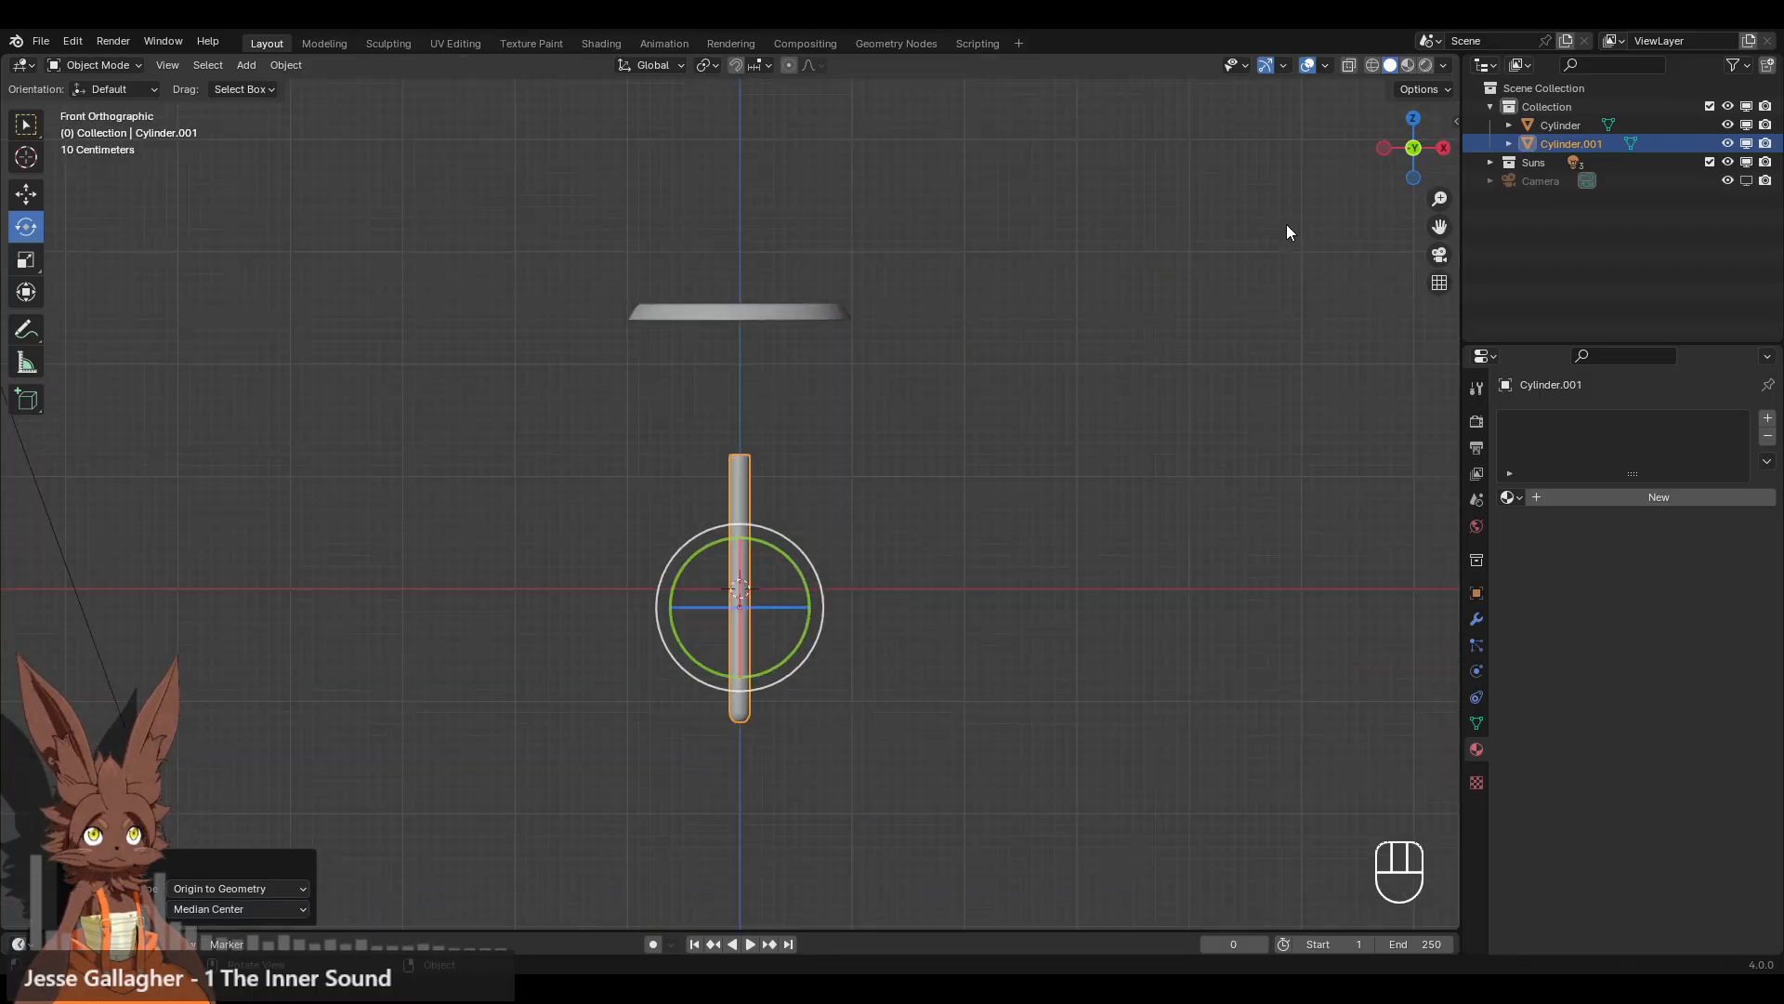
drag(740, 607, 662, 471)
middle_drag(860, 465, 865, 508)
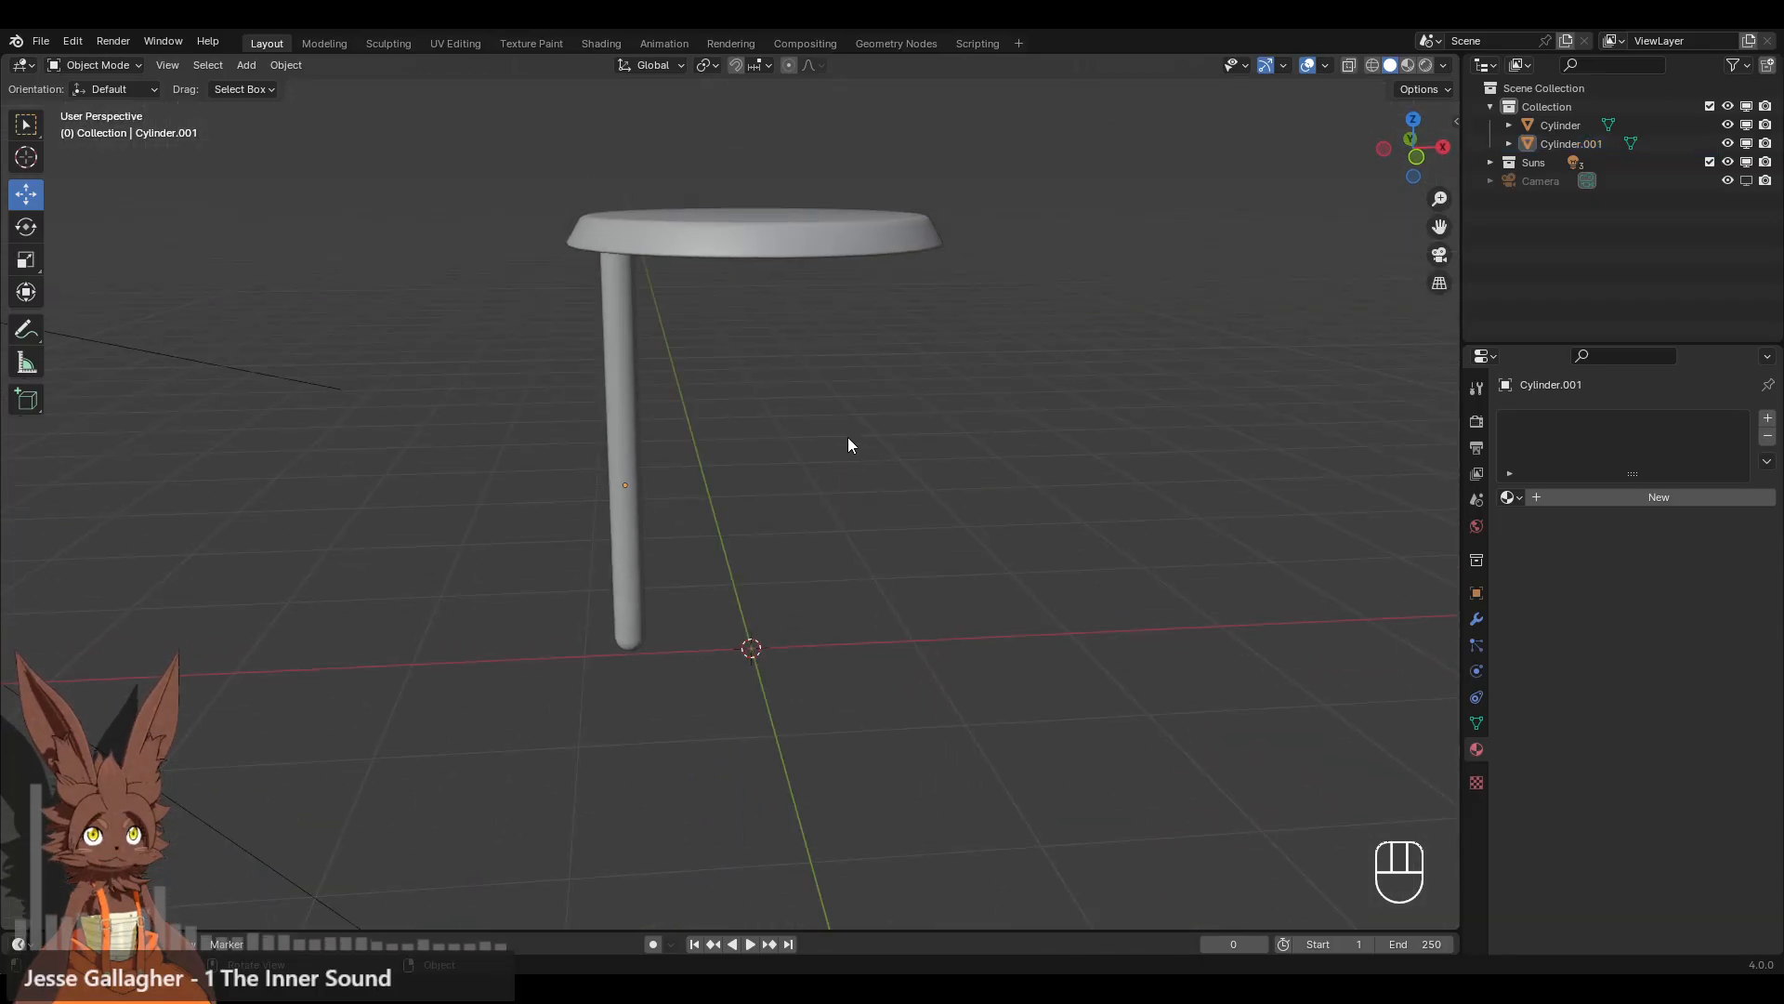
middle_drag(1459, 200, 673, 345)
- Scale the rod's whole mesh uniformly by about 1.207 in Edit Mode and return to Object Mode
click(1413, 153)
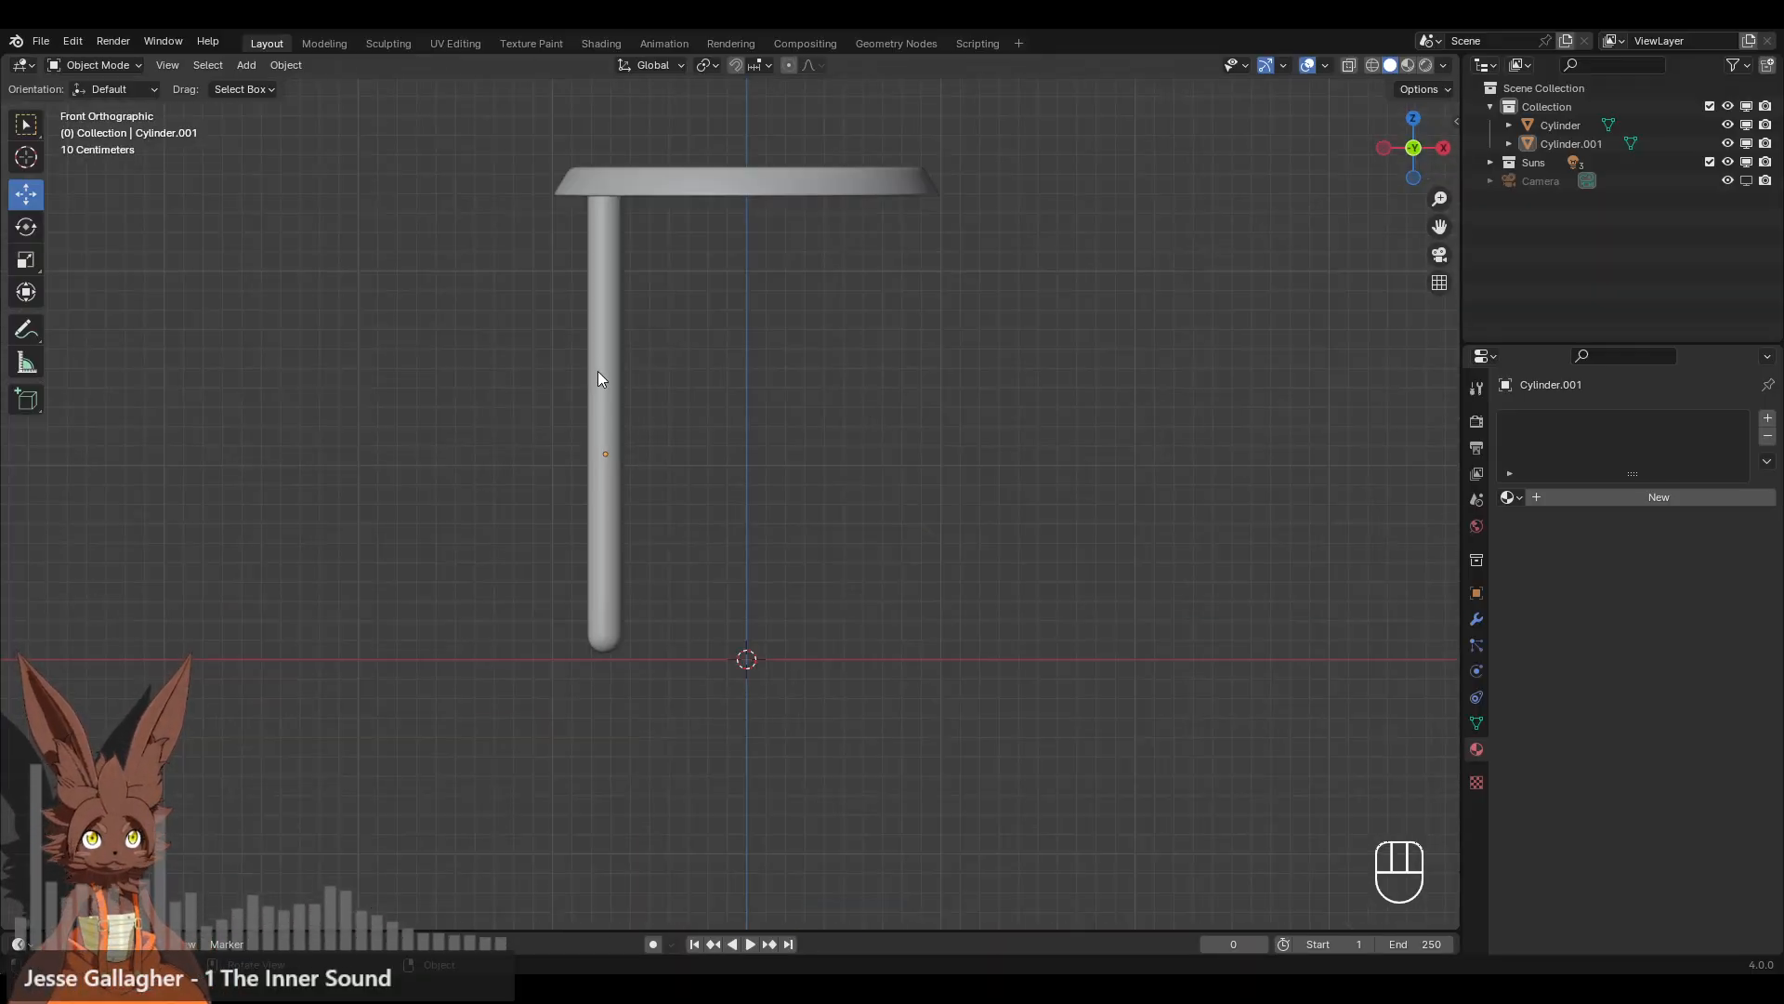
click(598, 371)
click(98, 65)
click(93, 107)
key(a)
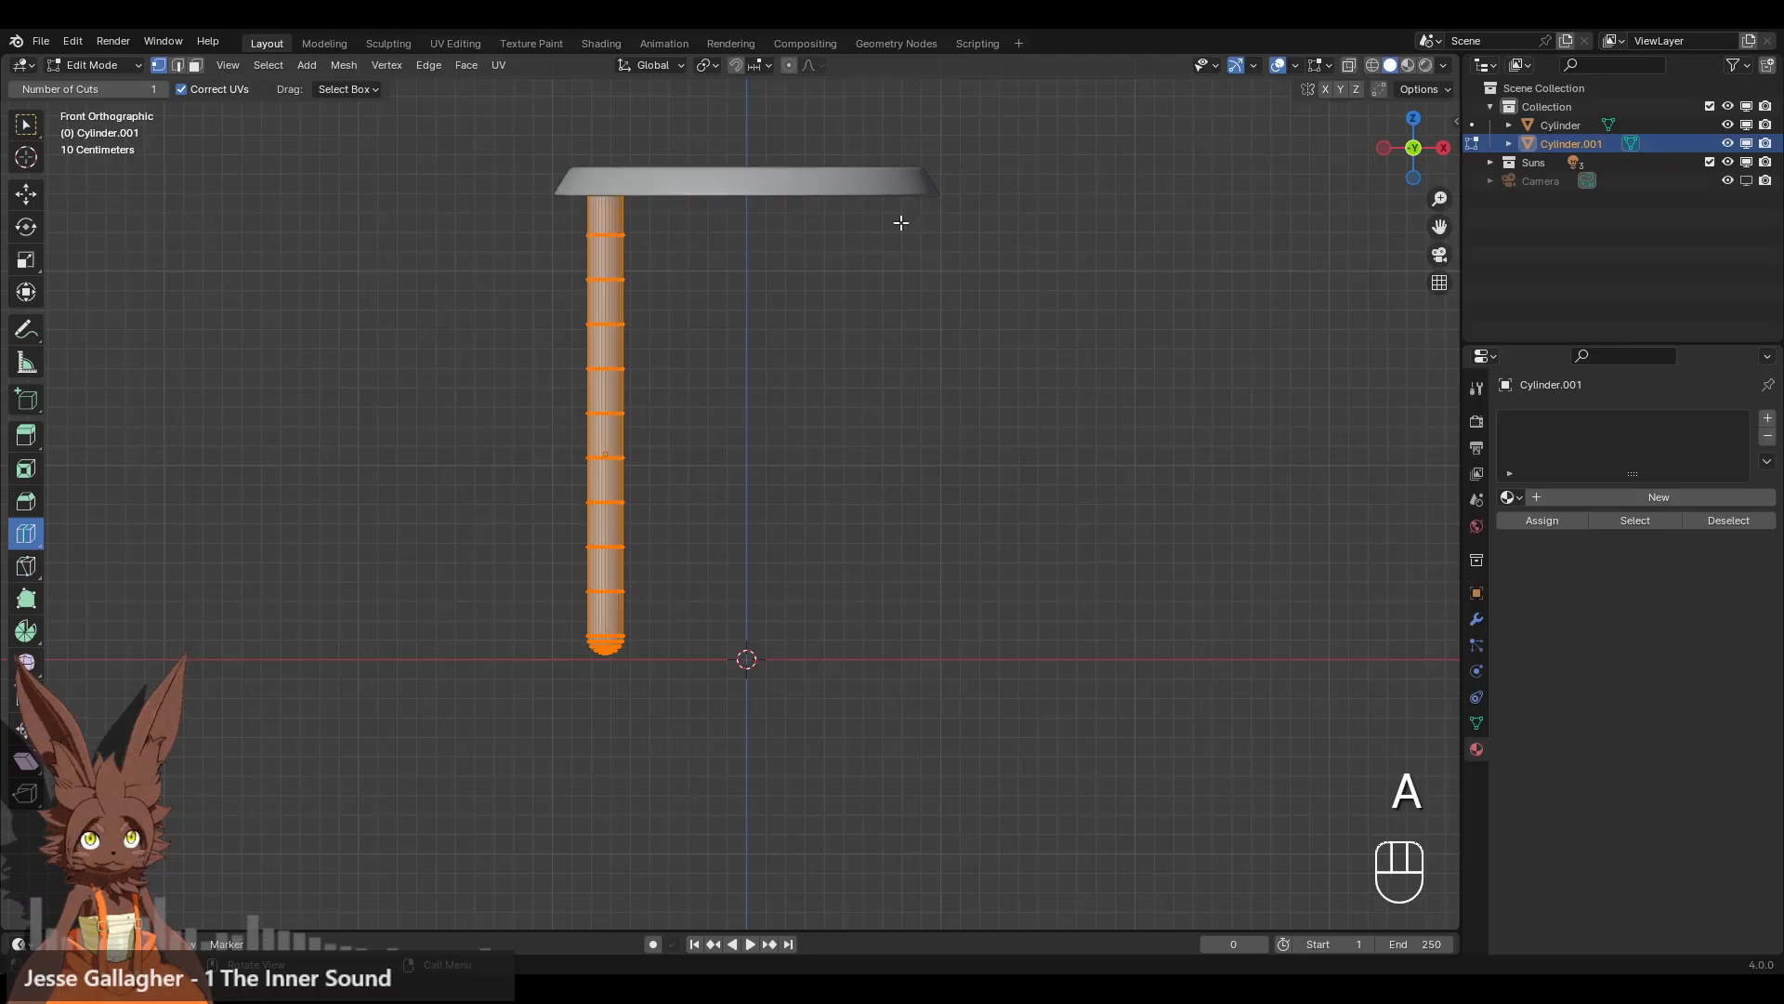
key(s)
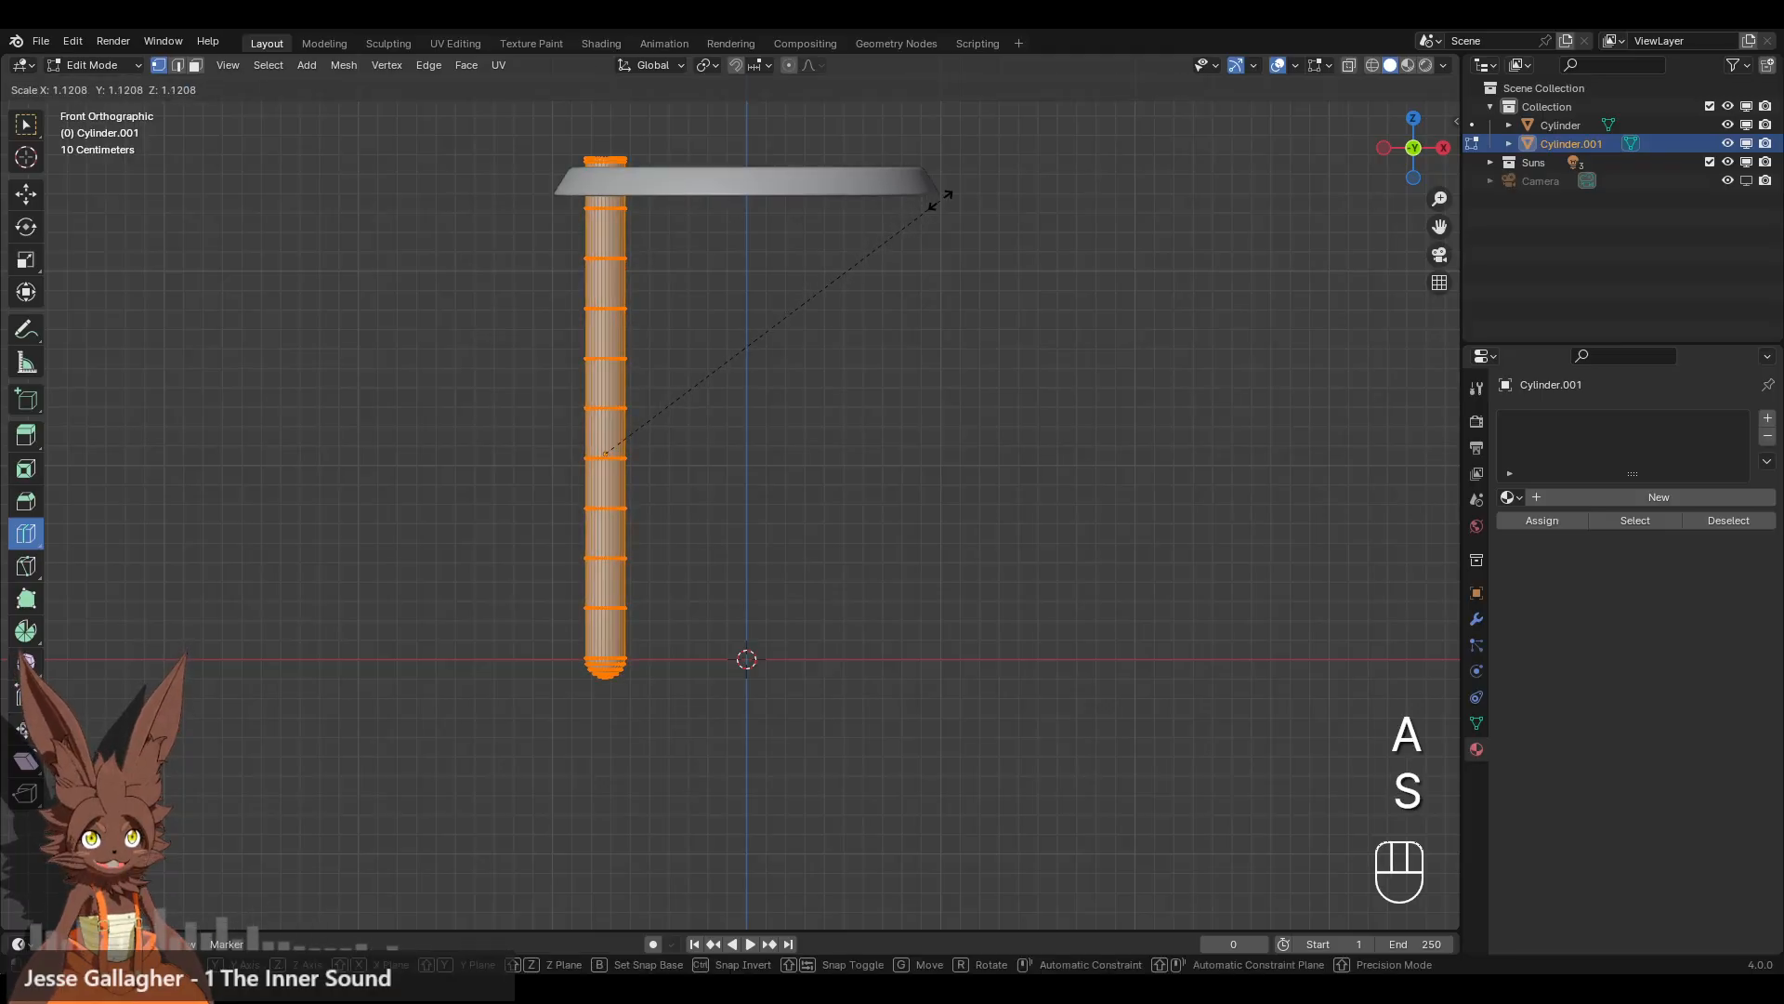
click(968, 187)
click(98, 65)
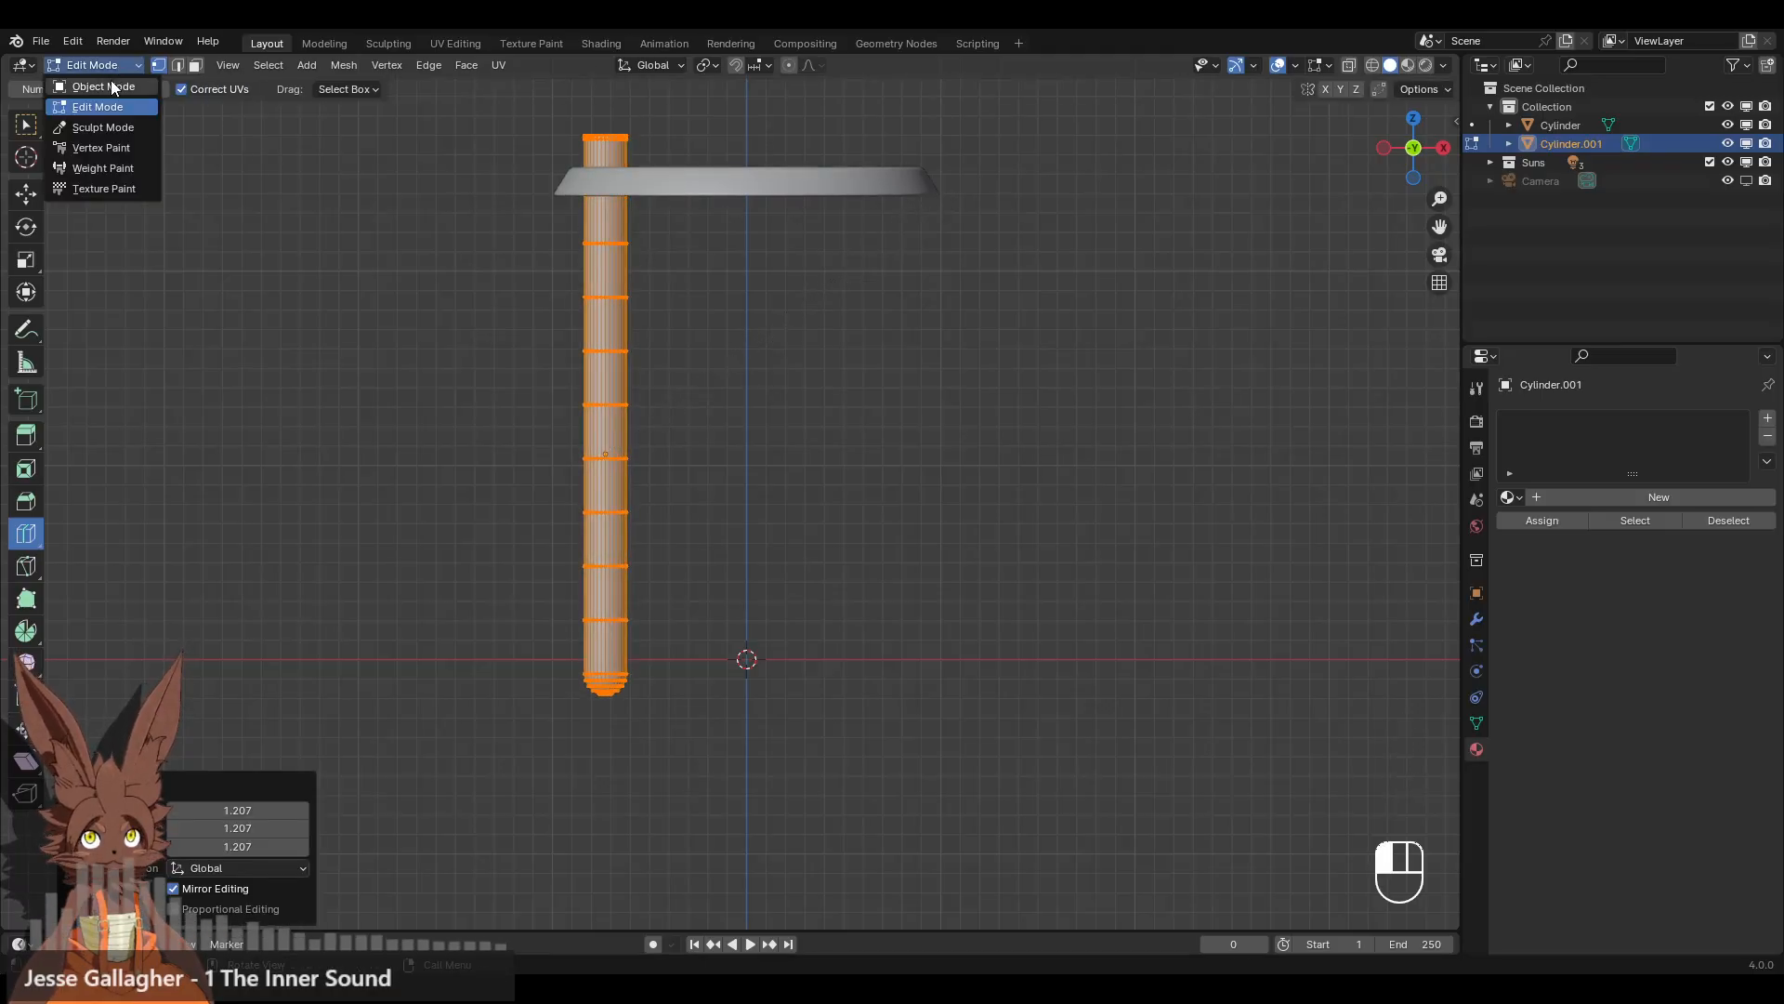
click(102, 86)
- Reset the rod's origin to its geometry and lower the rod about 0.273 m along Z
right_click(788, 316)
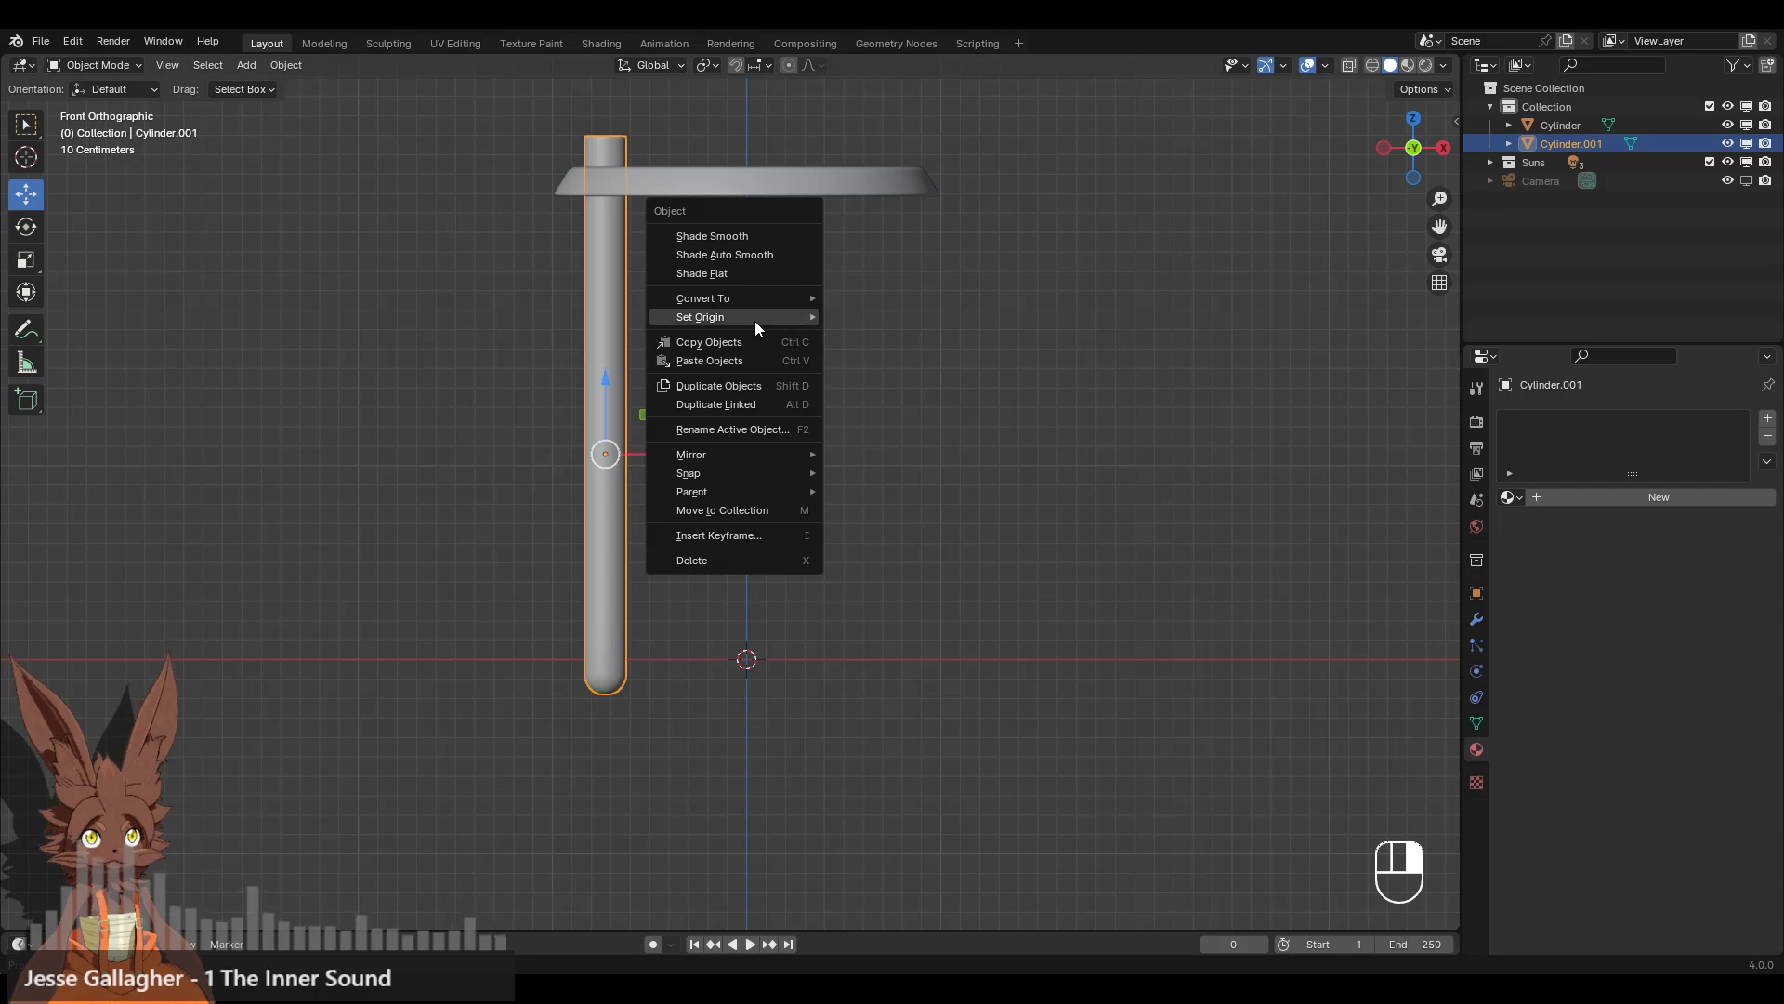
mouse_move(771, 316)
click(896, 332)
key(g)
key(z)
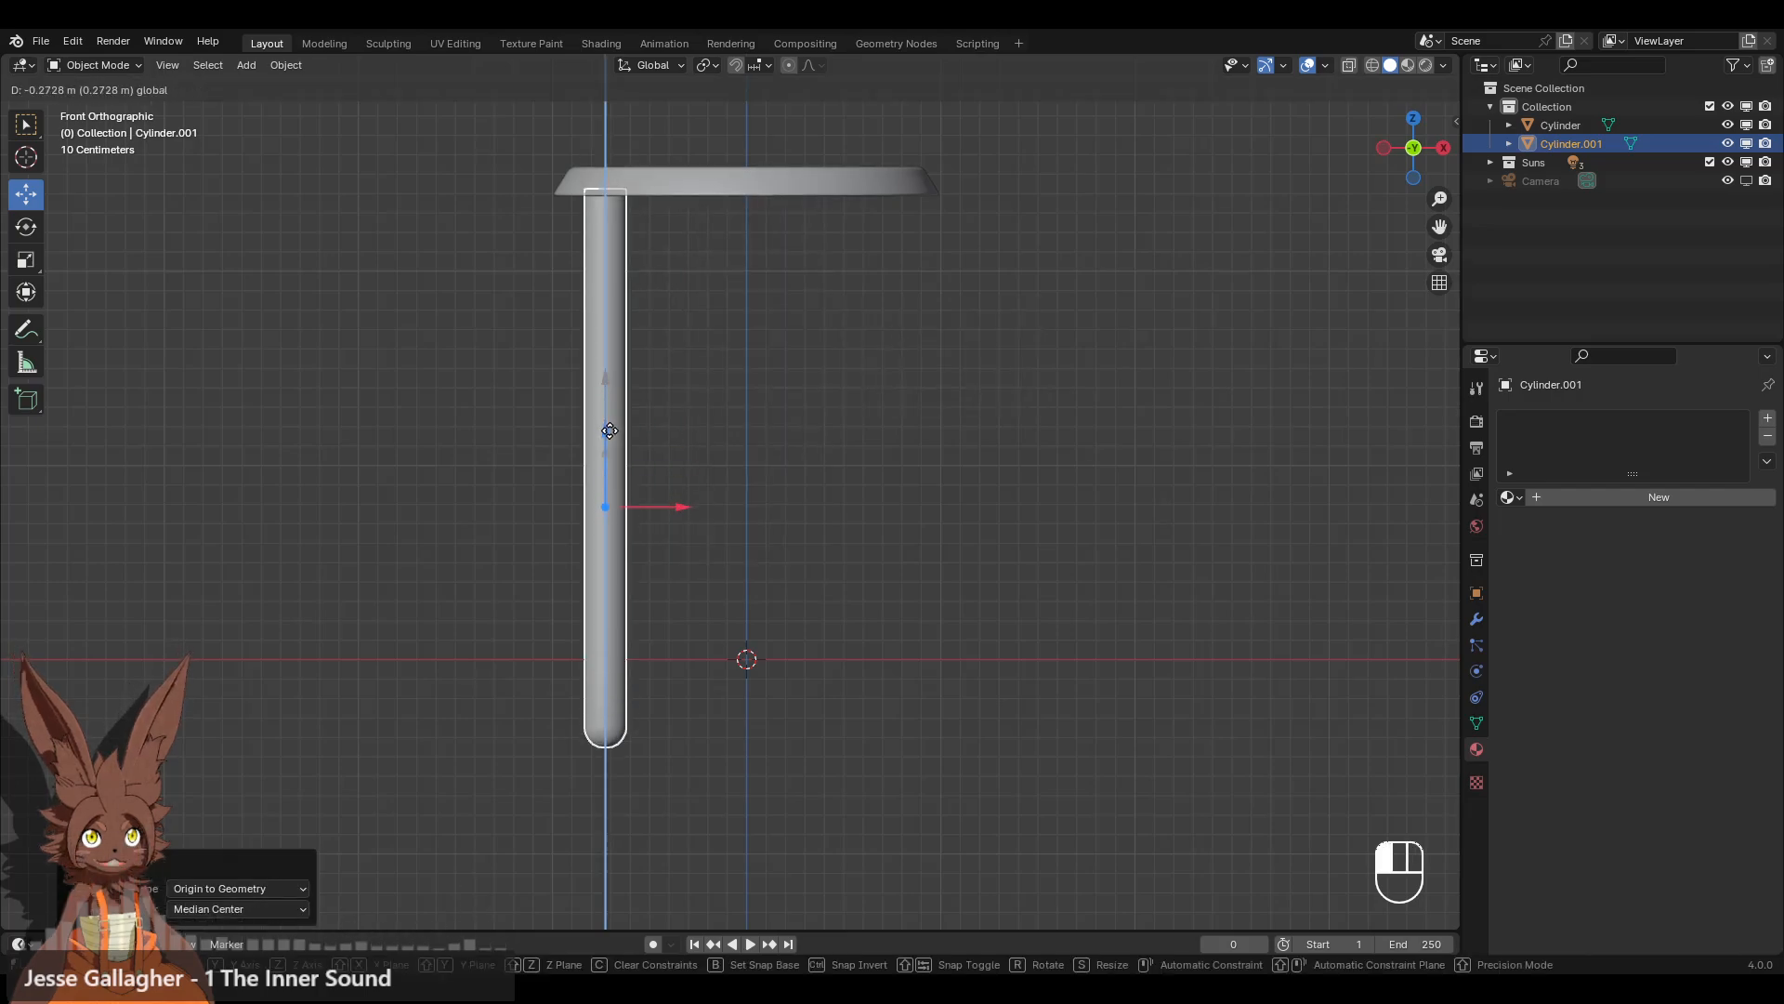
click(554, 420)
scroll(825, 300, down, 1)
scroll(825, 301, up, 1)
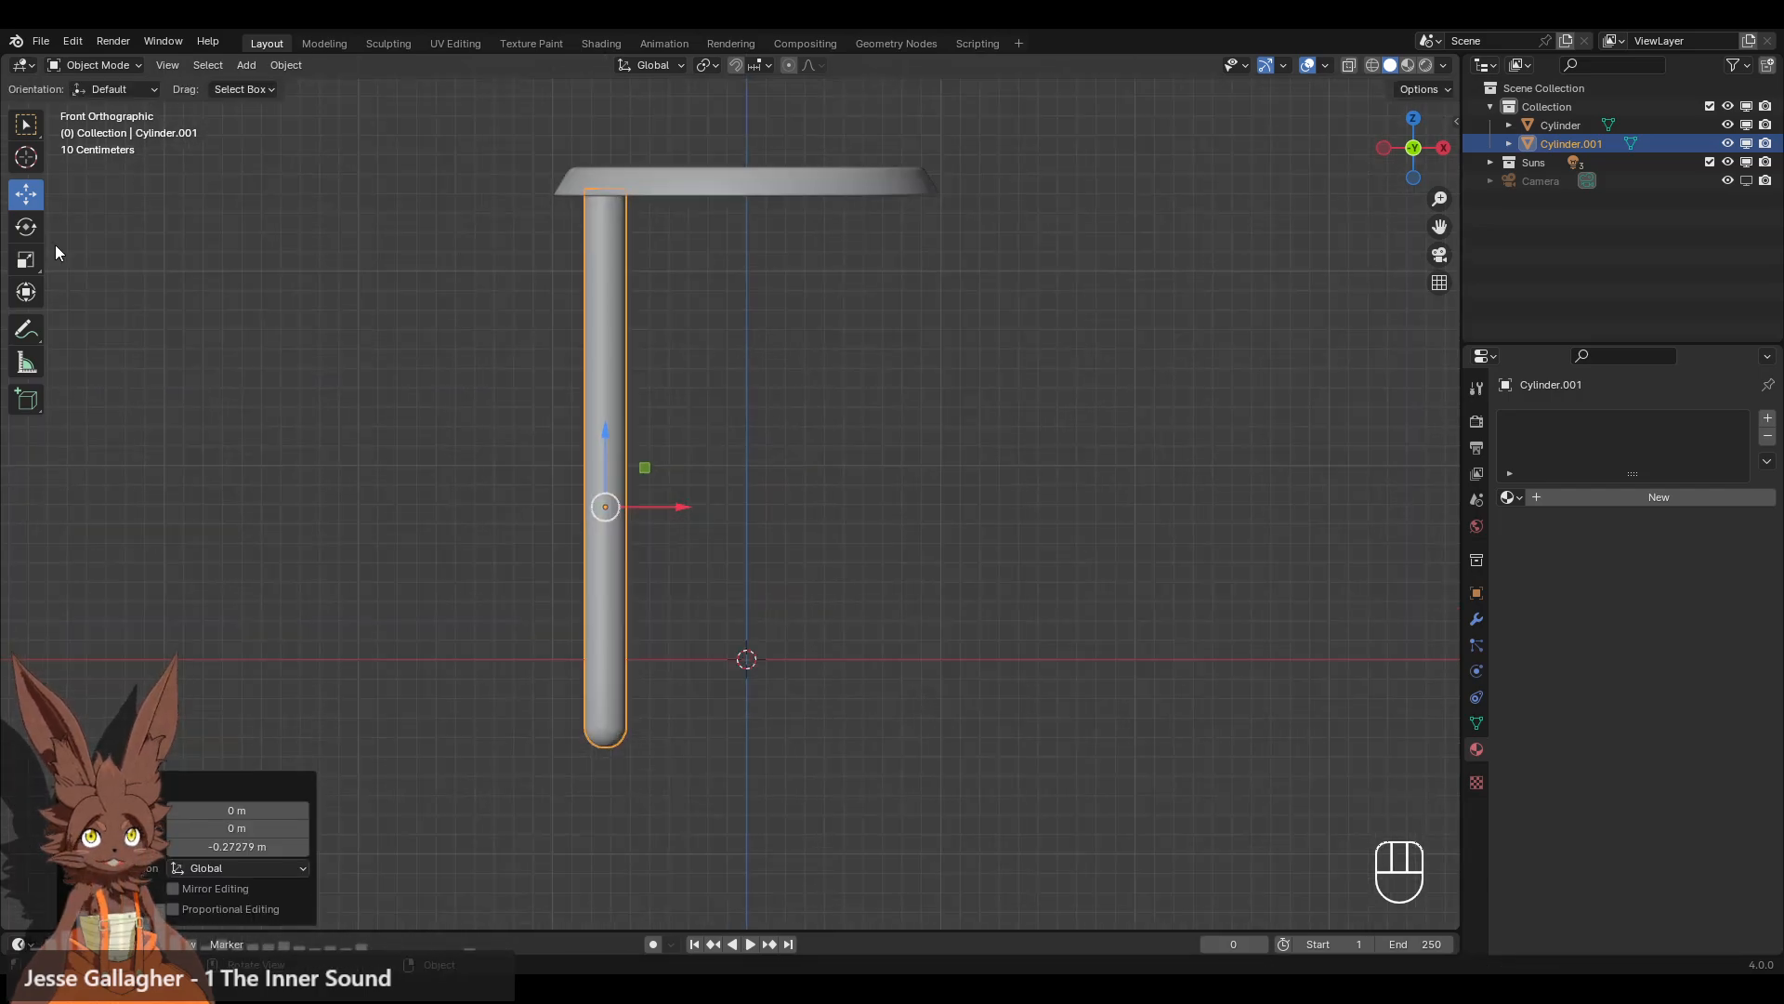
- Rotate the rod 10° about the global Y axis
click(23, 227)
drag(634, 446, 641, 450)
click(262, 825)
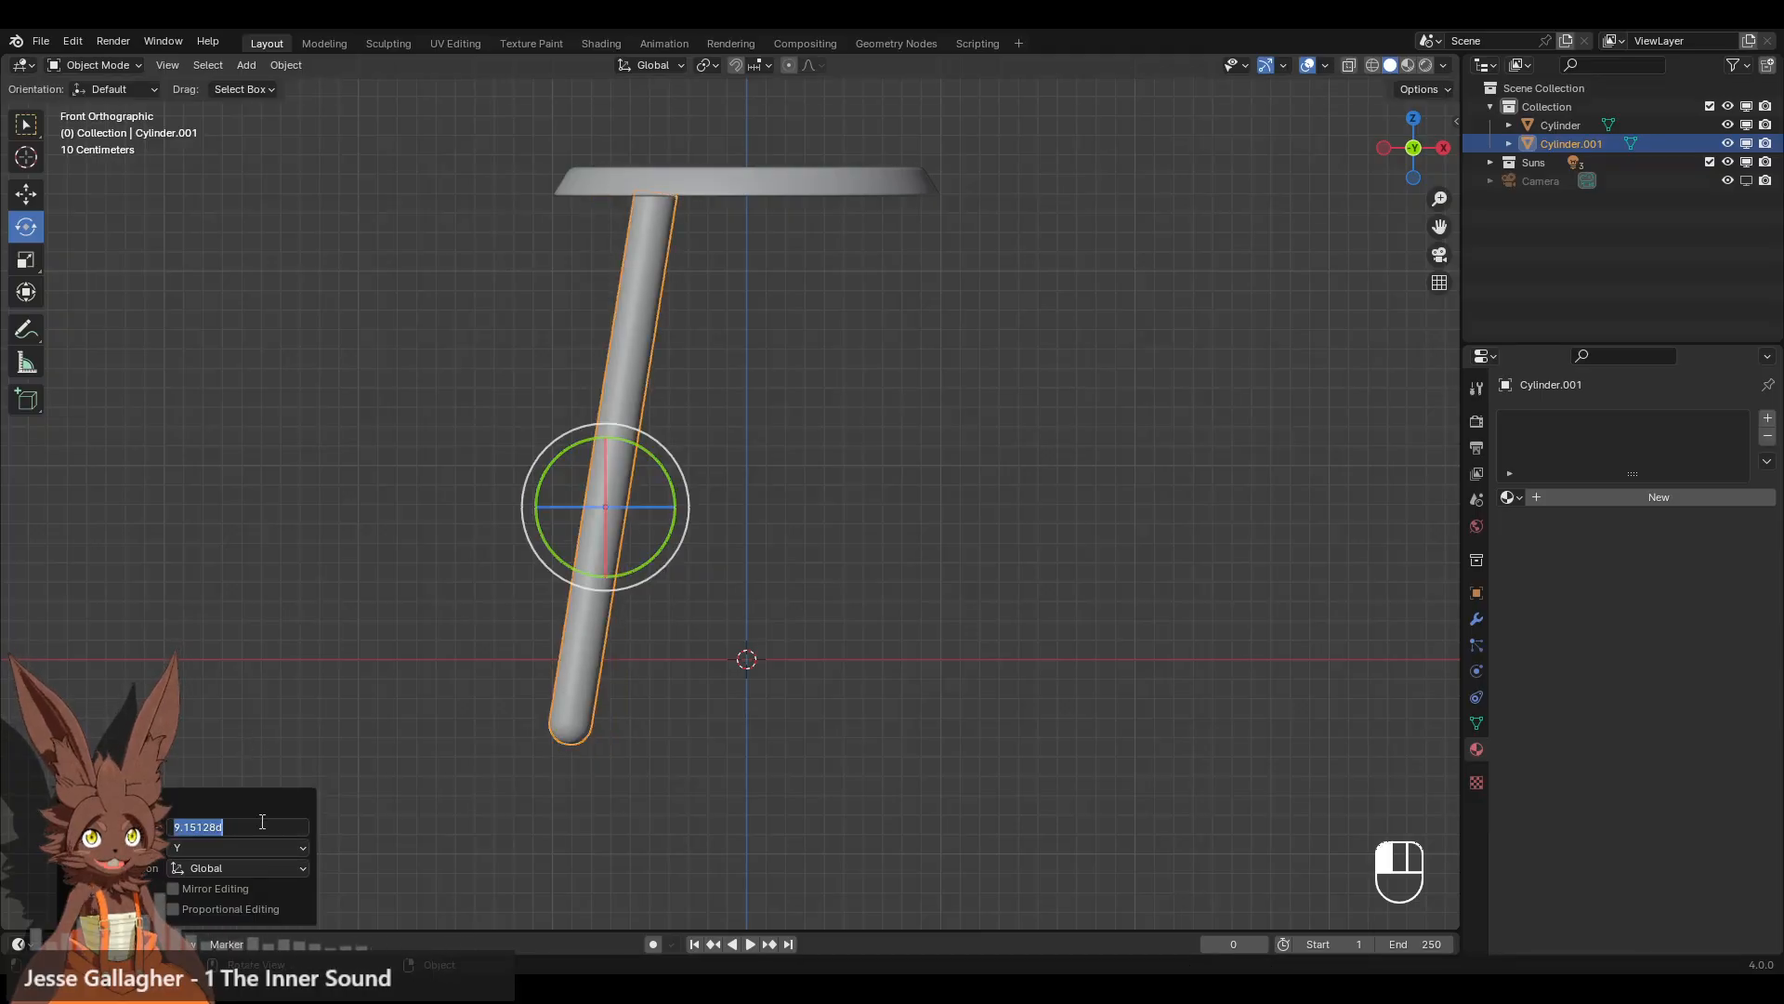
text(10)
key(Return)
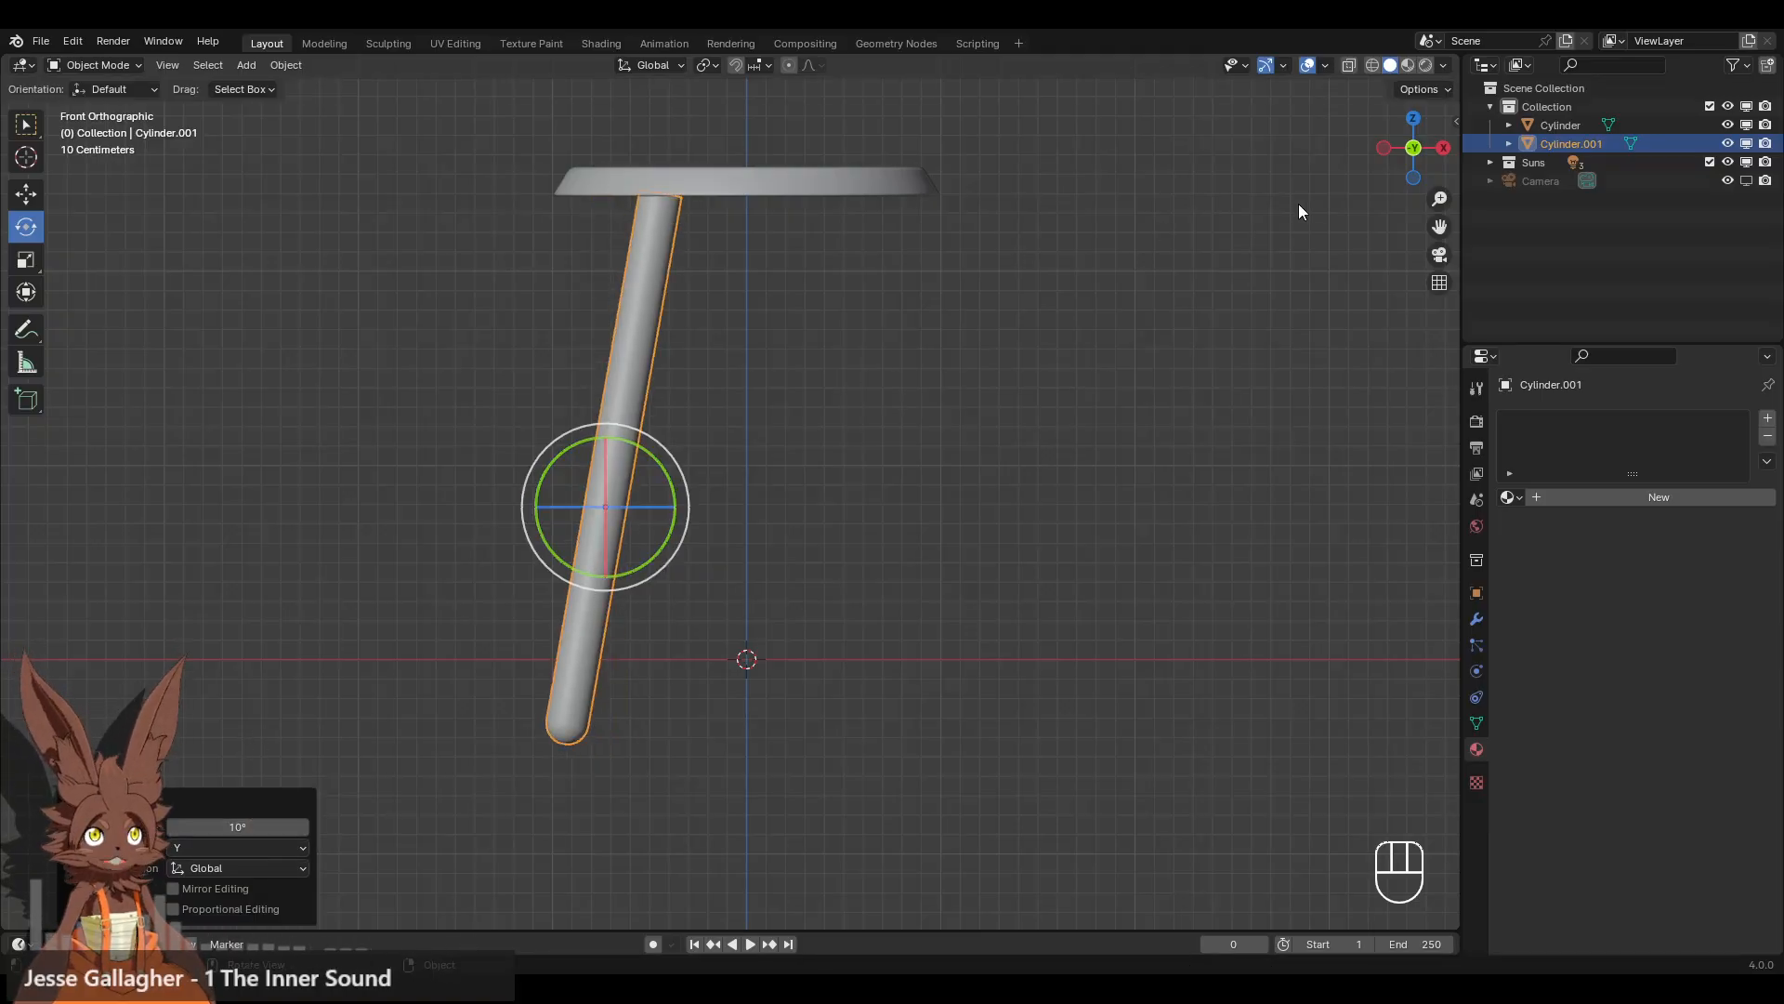
- Tilt the rod 10° about the view axis in the left orthographic view and deselect it
click(1384, 148)
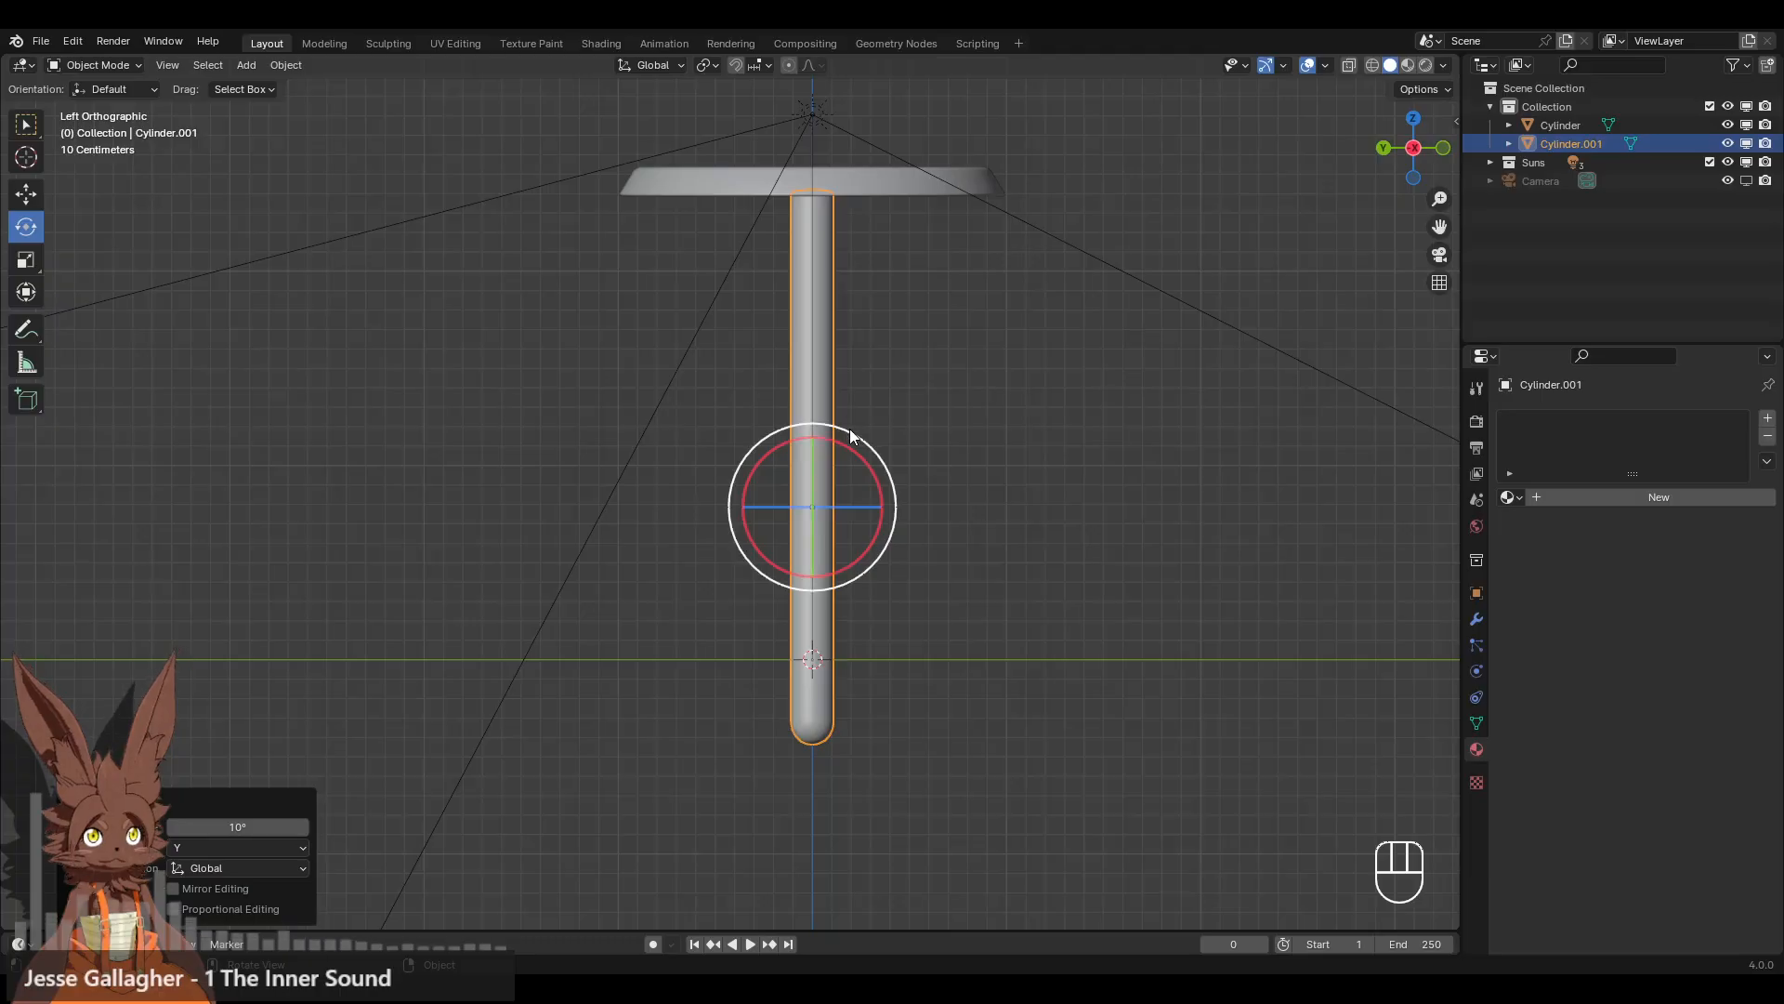
drag(849, 456, 856, 462)
click(259, 825)
text(1)
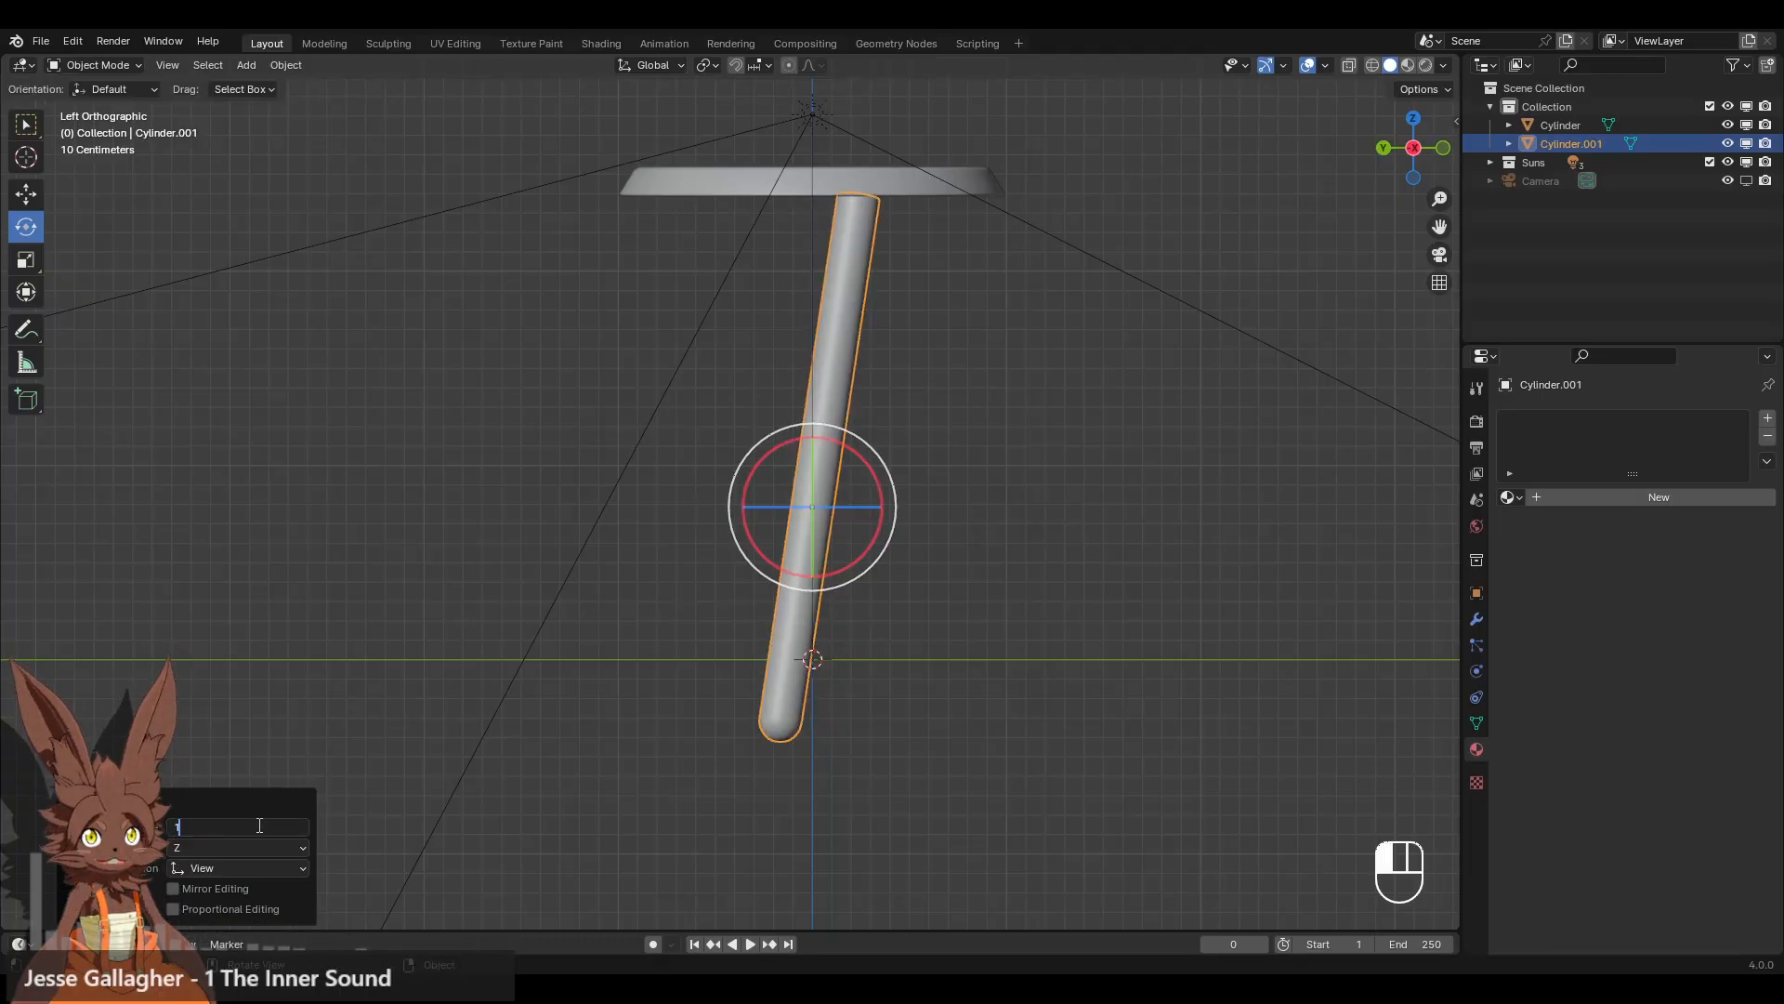
text(0)
key(Return)
click(1023, 299)
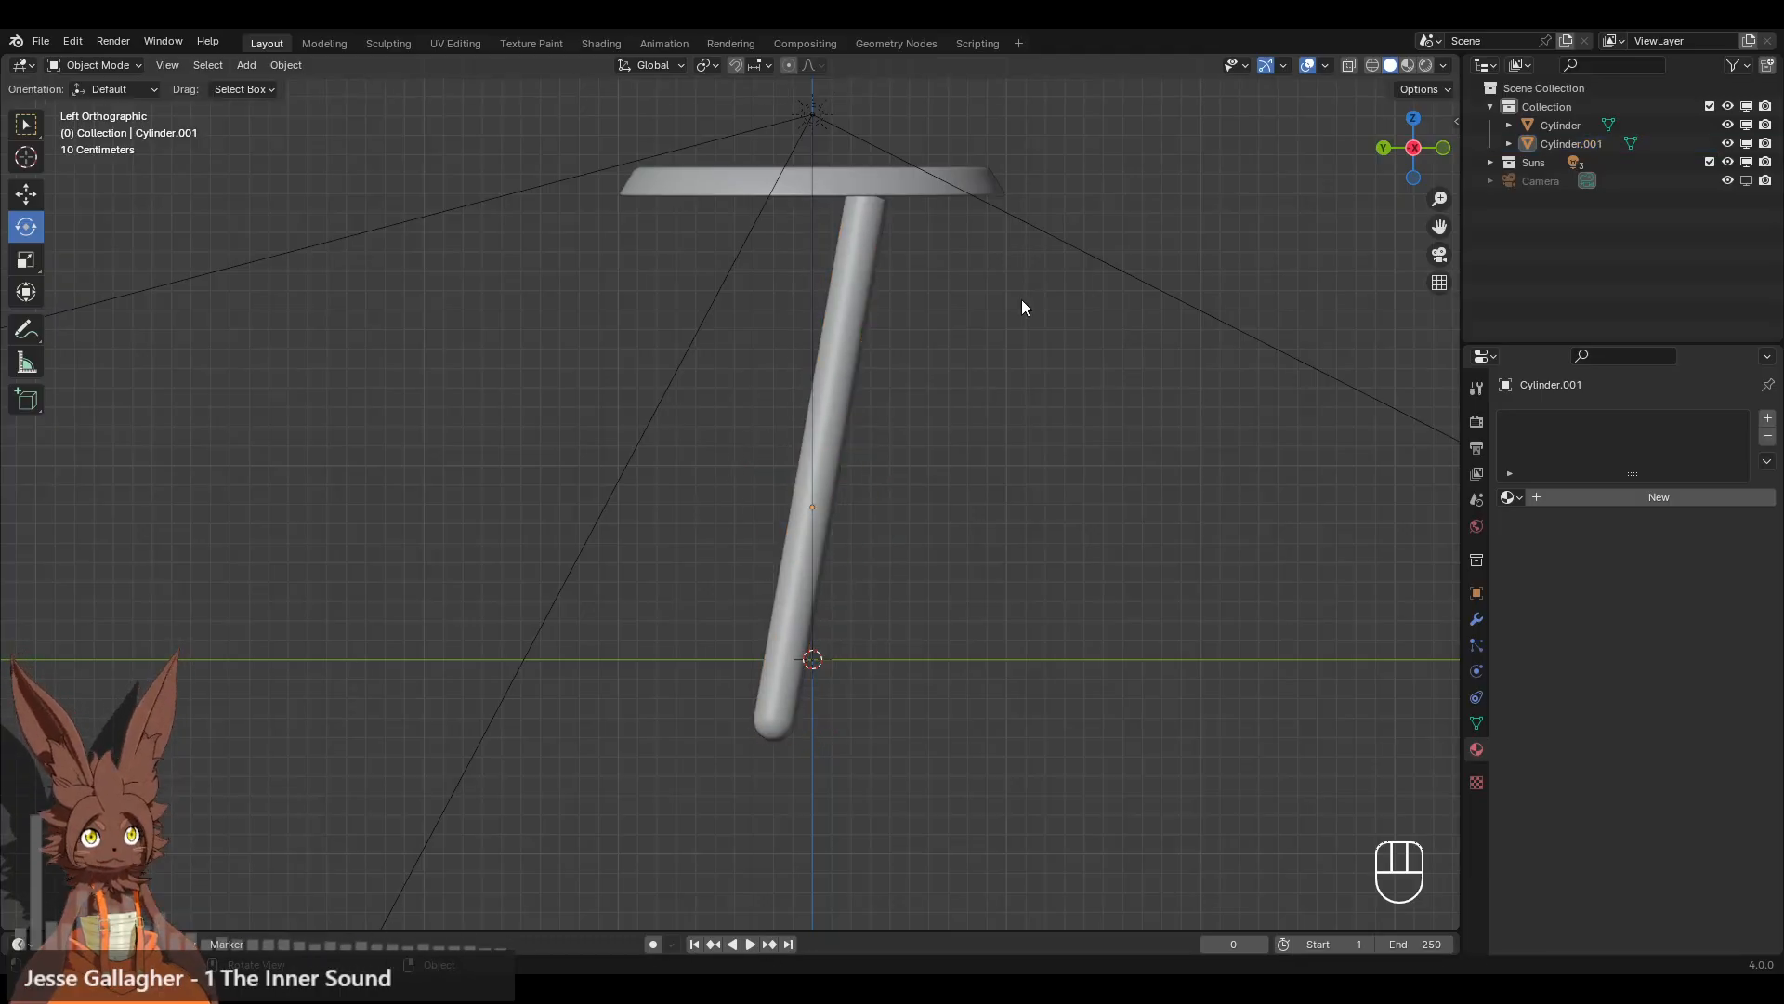
- Move the leg in top view to the disc's upper-left edge, about -0.055 m in X and 0.758 m in Y
middle_drag(1023, 301, 911, 414)
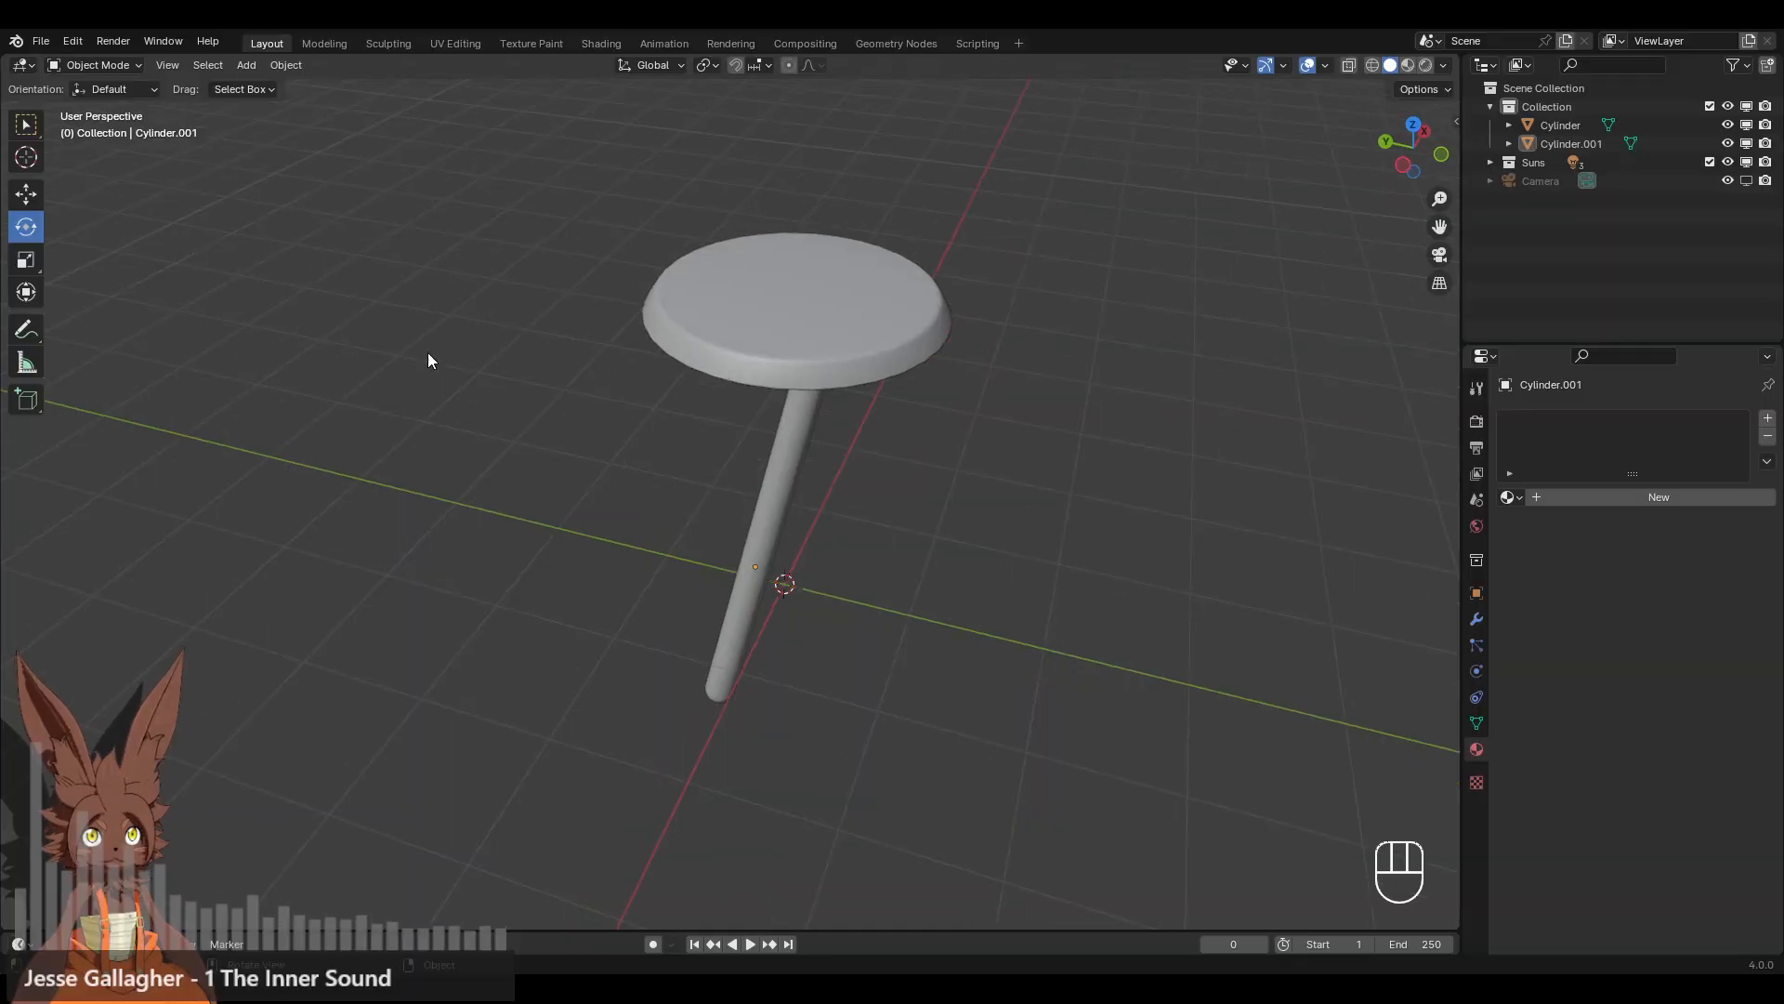
click(26, 205)
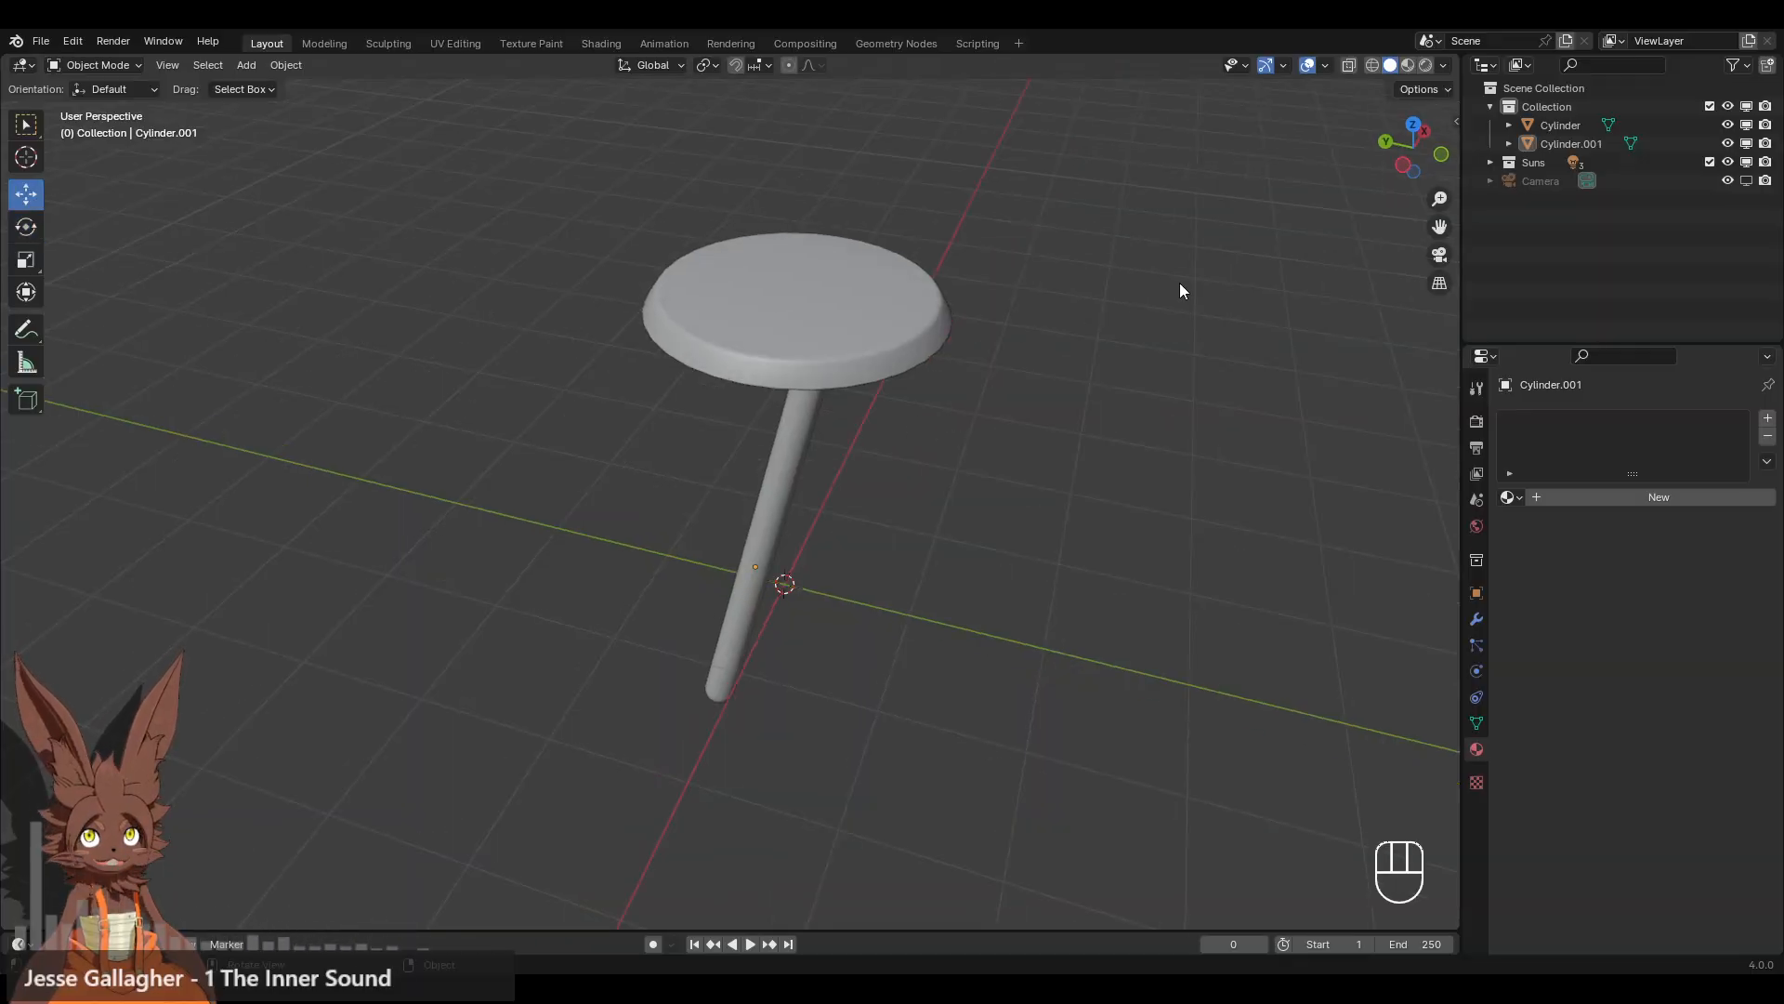
click(1412, 124)
click(601, 523)
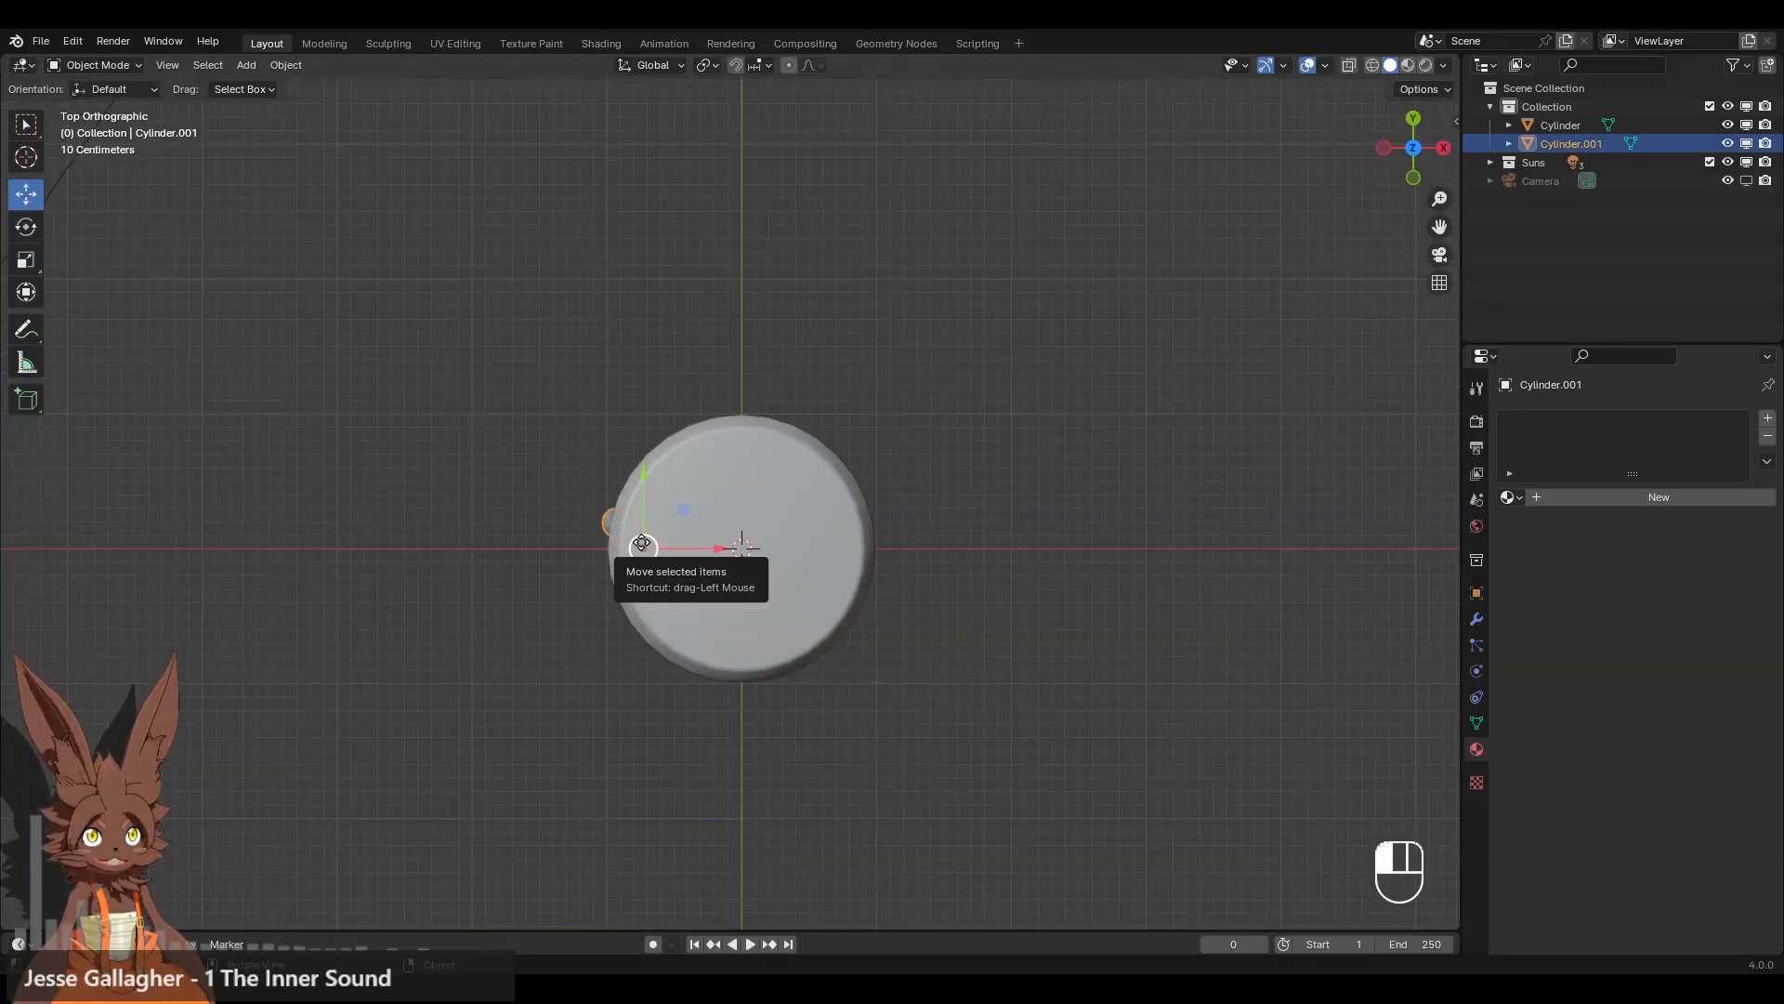
drag(651, 550, 635, 443)
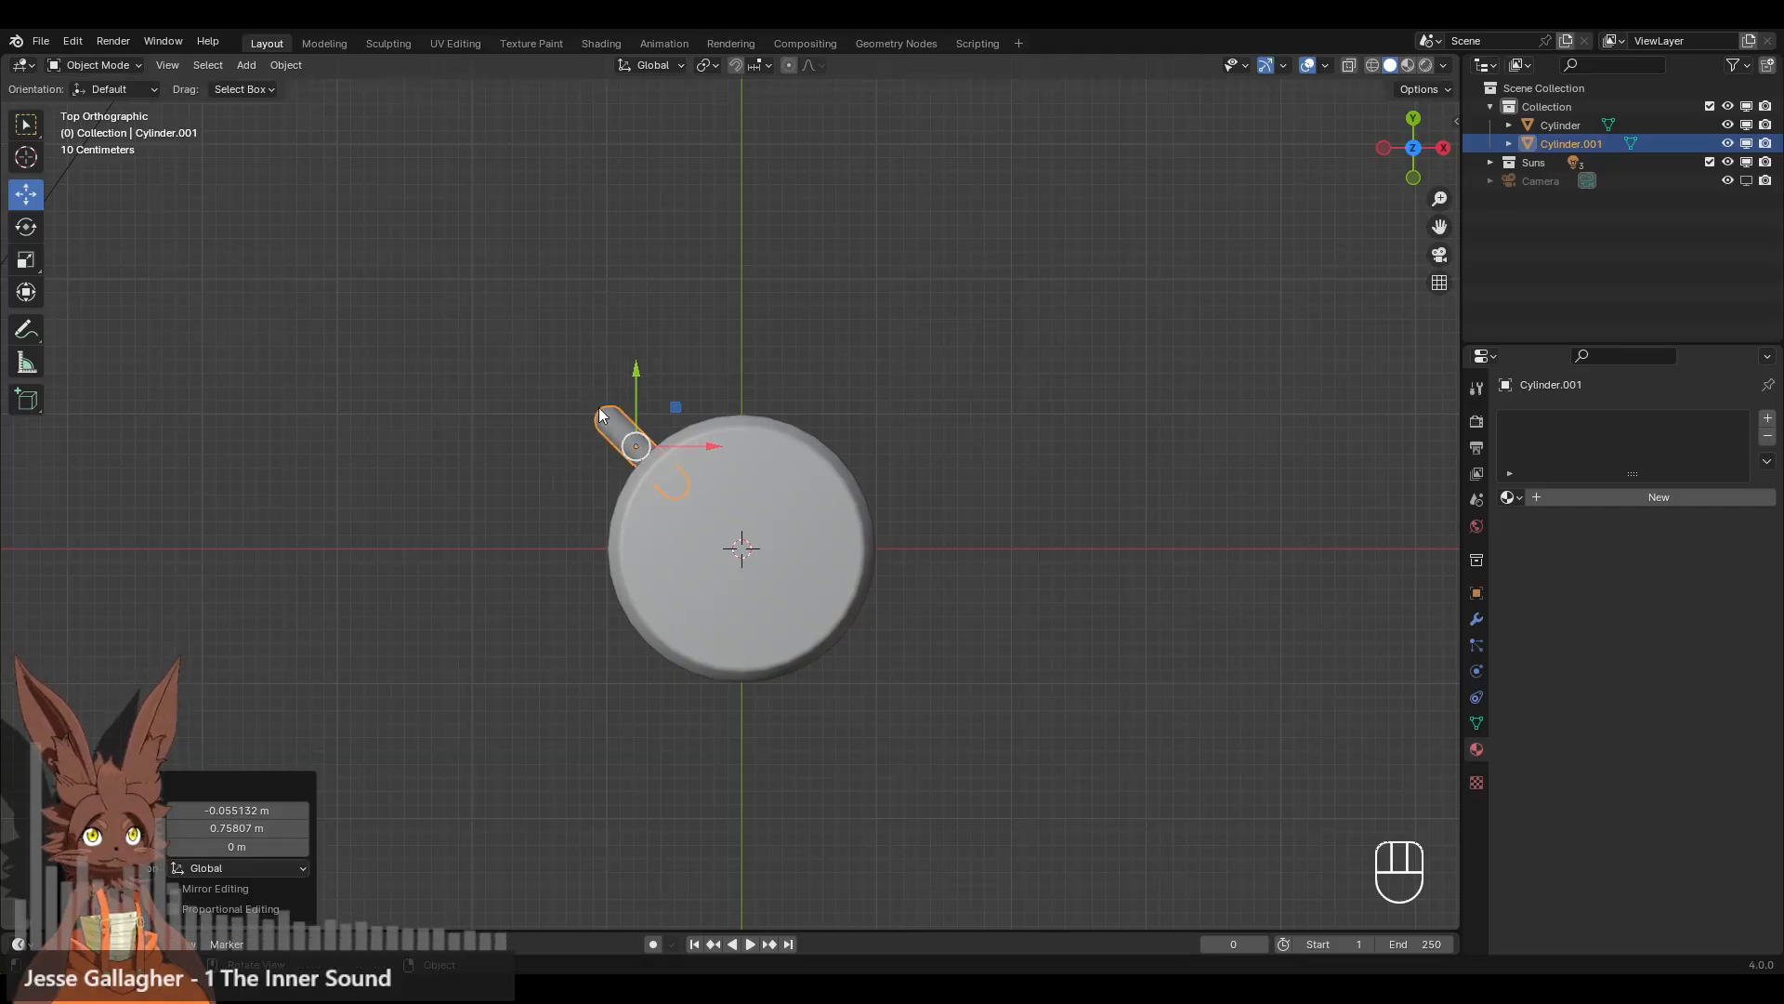
- Add a Mirror modifier to the leg on the X and Y axes, using the Cylinder disc as mirror object
click(1477, 619)
click(1577, 419)
mouse_move(1542, 485)
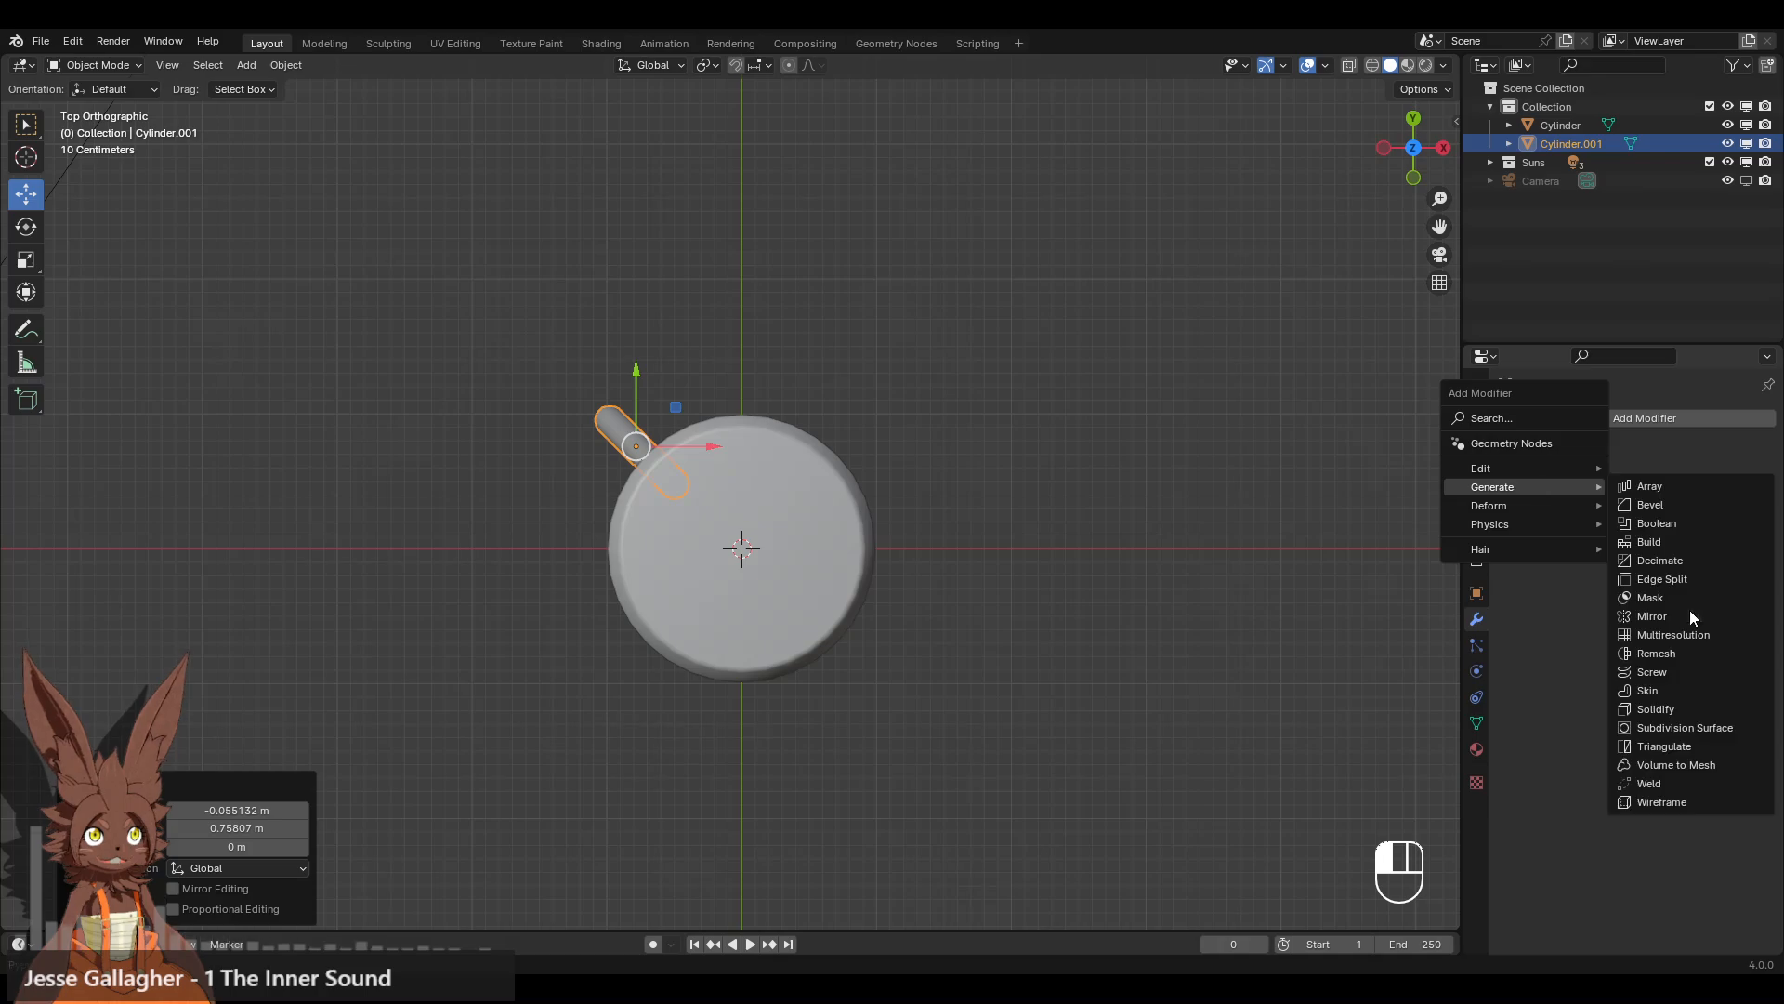
click(1654, 615)
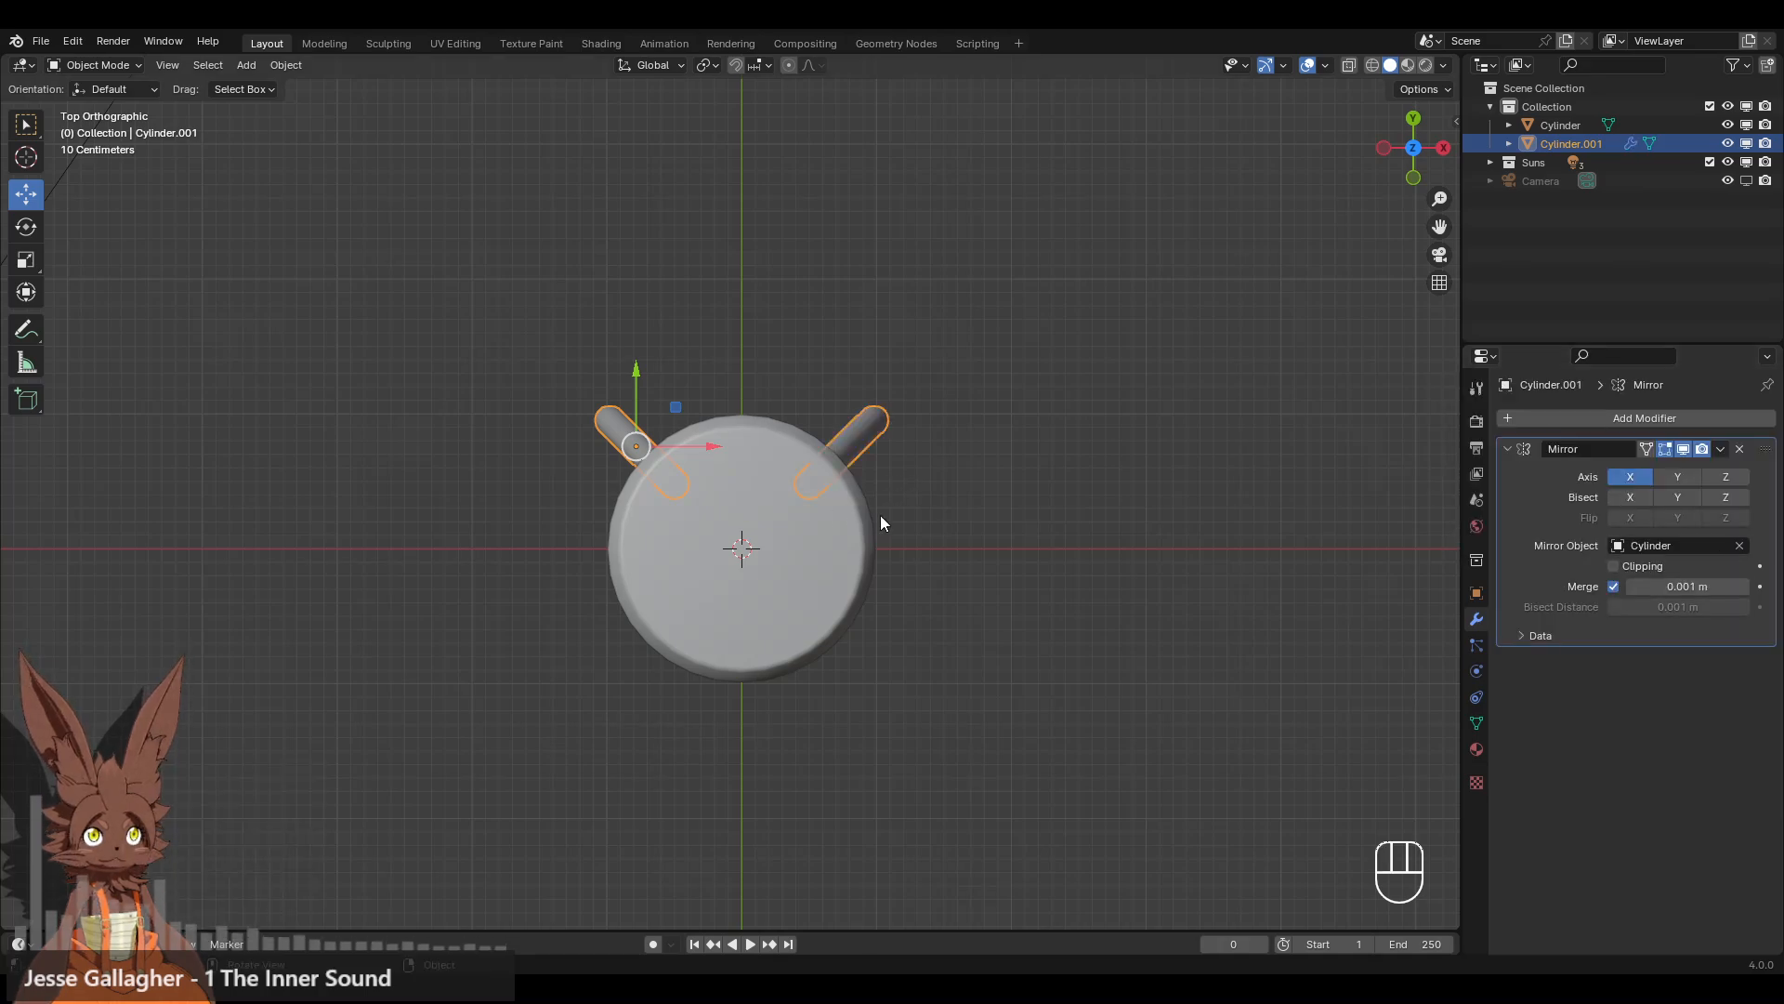
click(1678, 479)
click(1029, 667)
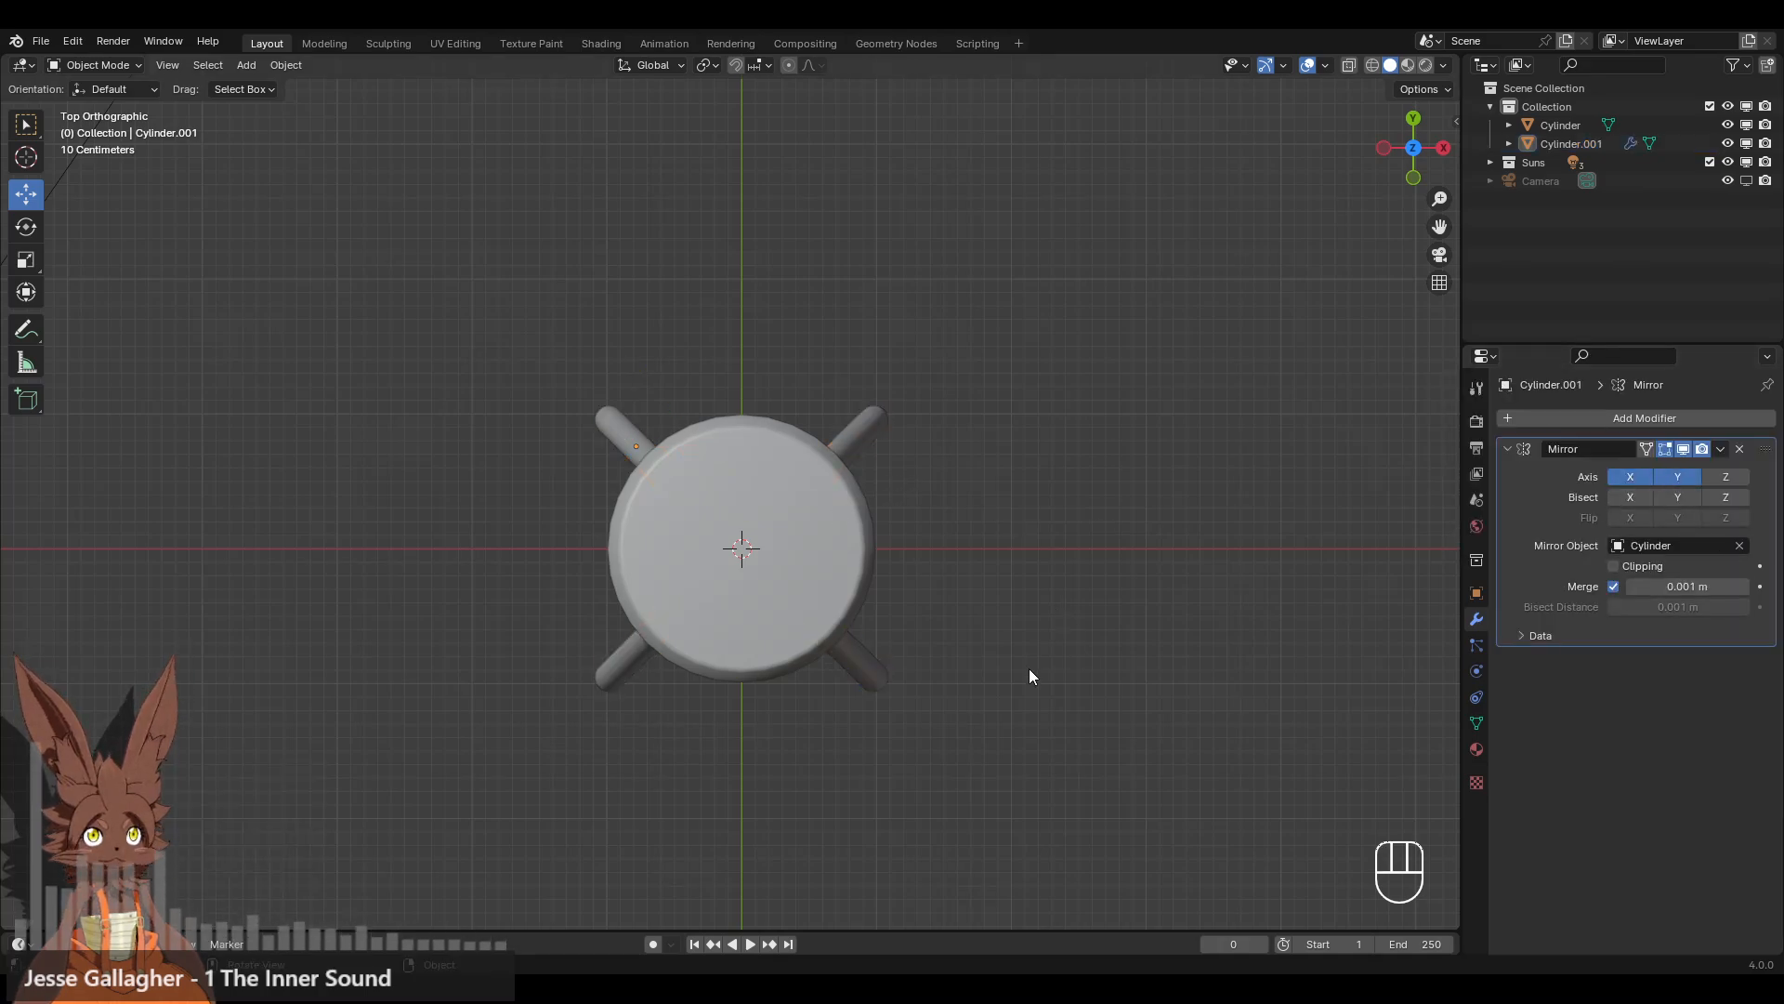
- Raise the mirrored legs slightly along Z so their tops sit into the seat's underside
middle_drag(1029, 668, 987, 521)
scroll(1002, 517, up, 2)
click(666, 434)
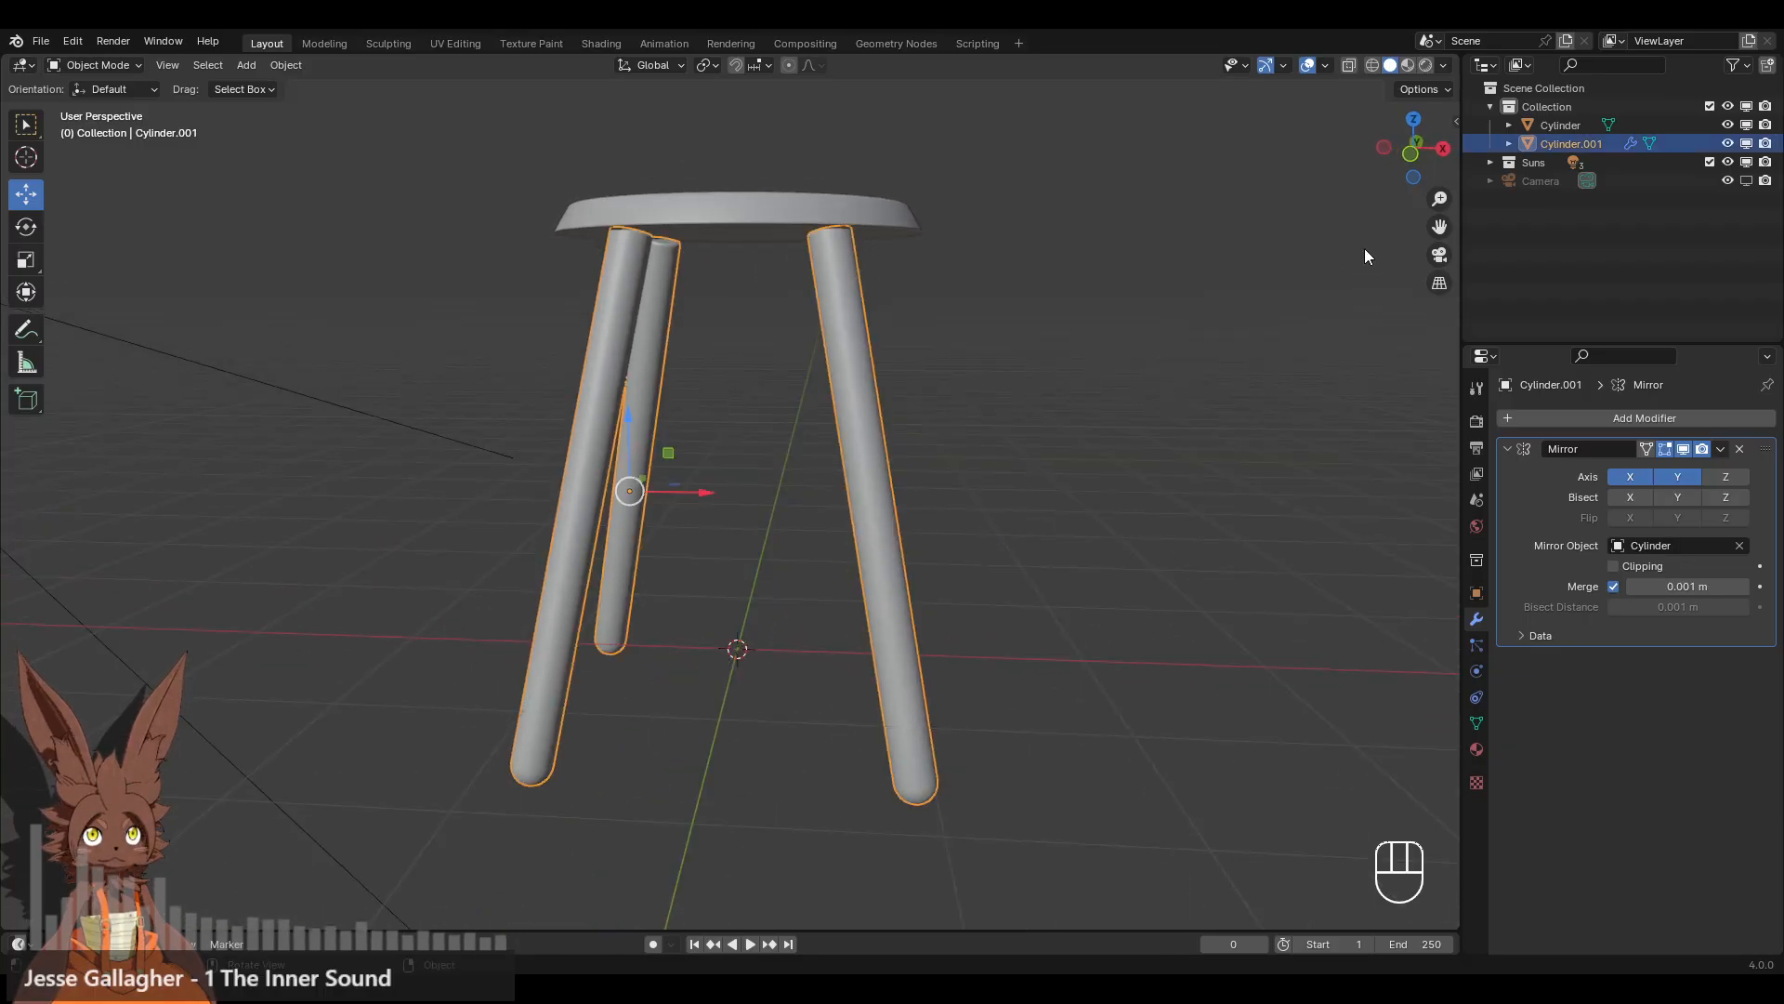
click(1411, 156)
drag(609, 429, 614, 420)
click(1024, 366)
scroll(1006, 367, down, 4)
middle_drag(1006, 366, 952, 359)
scroll(954, 416, up, 2)
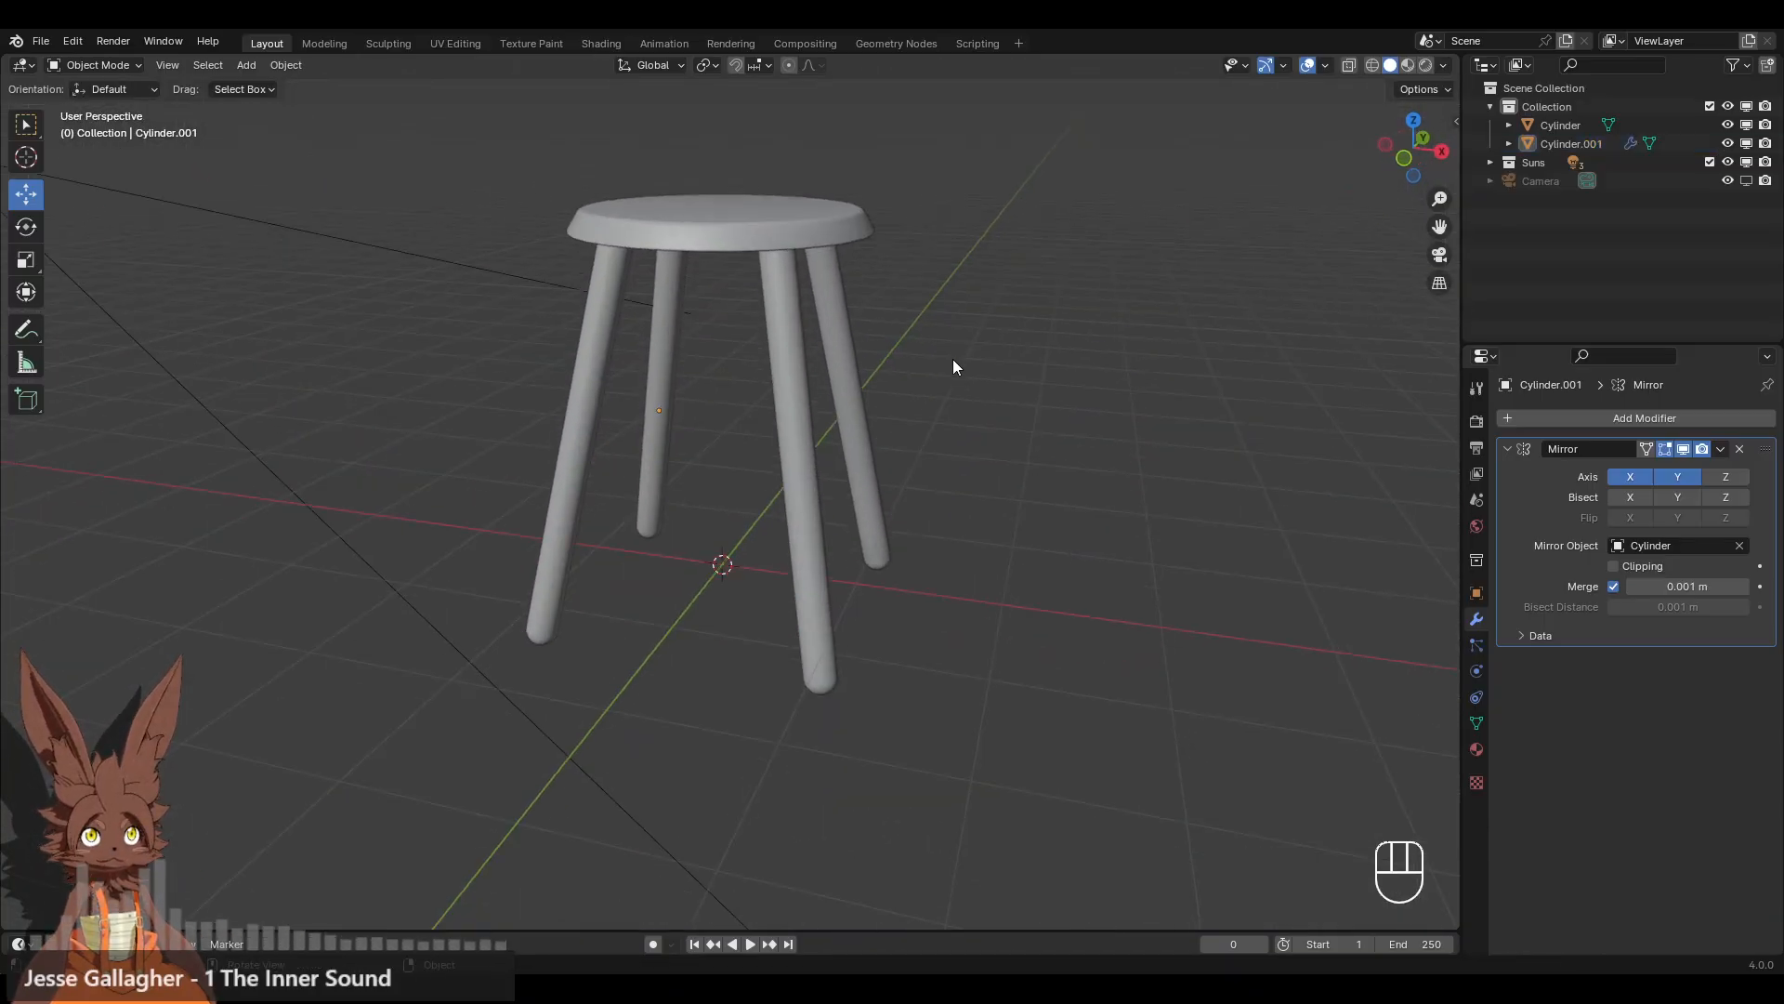
middle_drag(1002, 435, 920, 429)
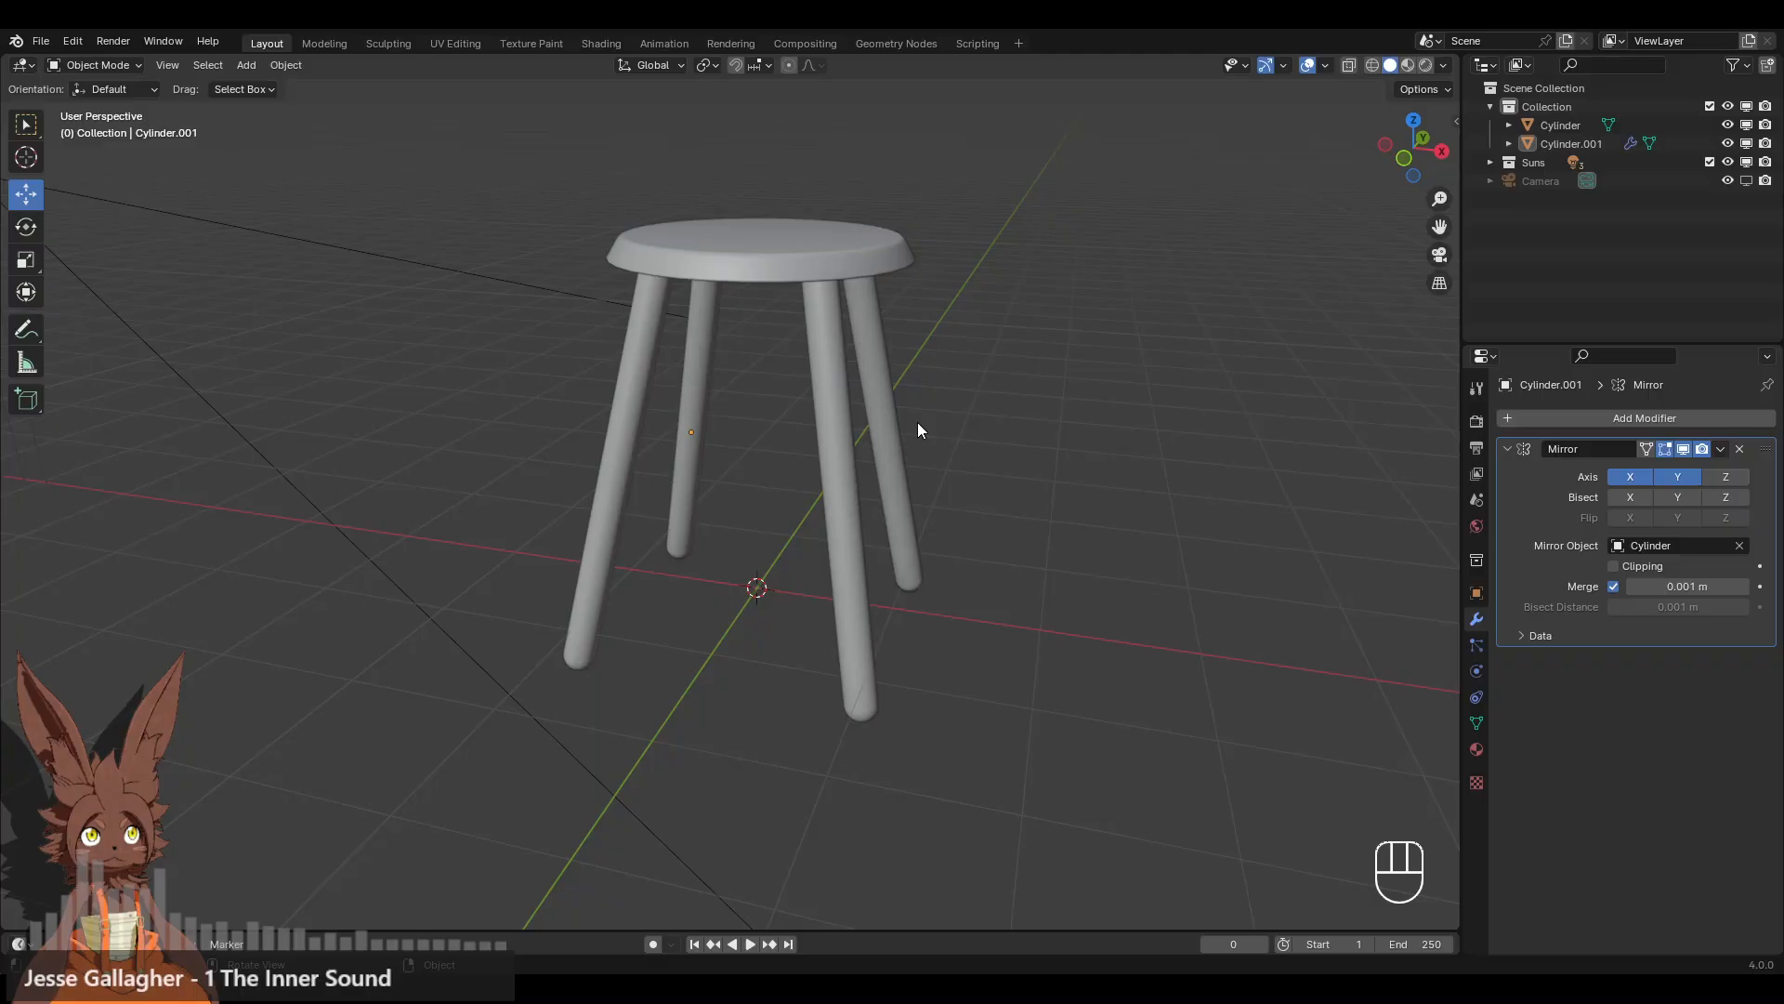
- Open the legs in Edit Mode with the Move tool active and switch the viewport to wireframe shading
click(630, 384)
click(98, 65)
click(106, 108)
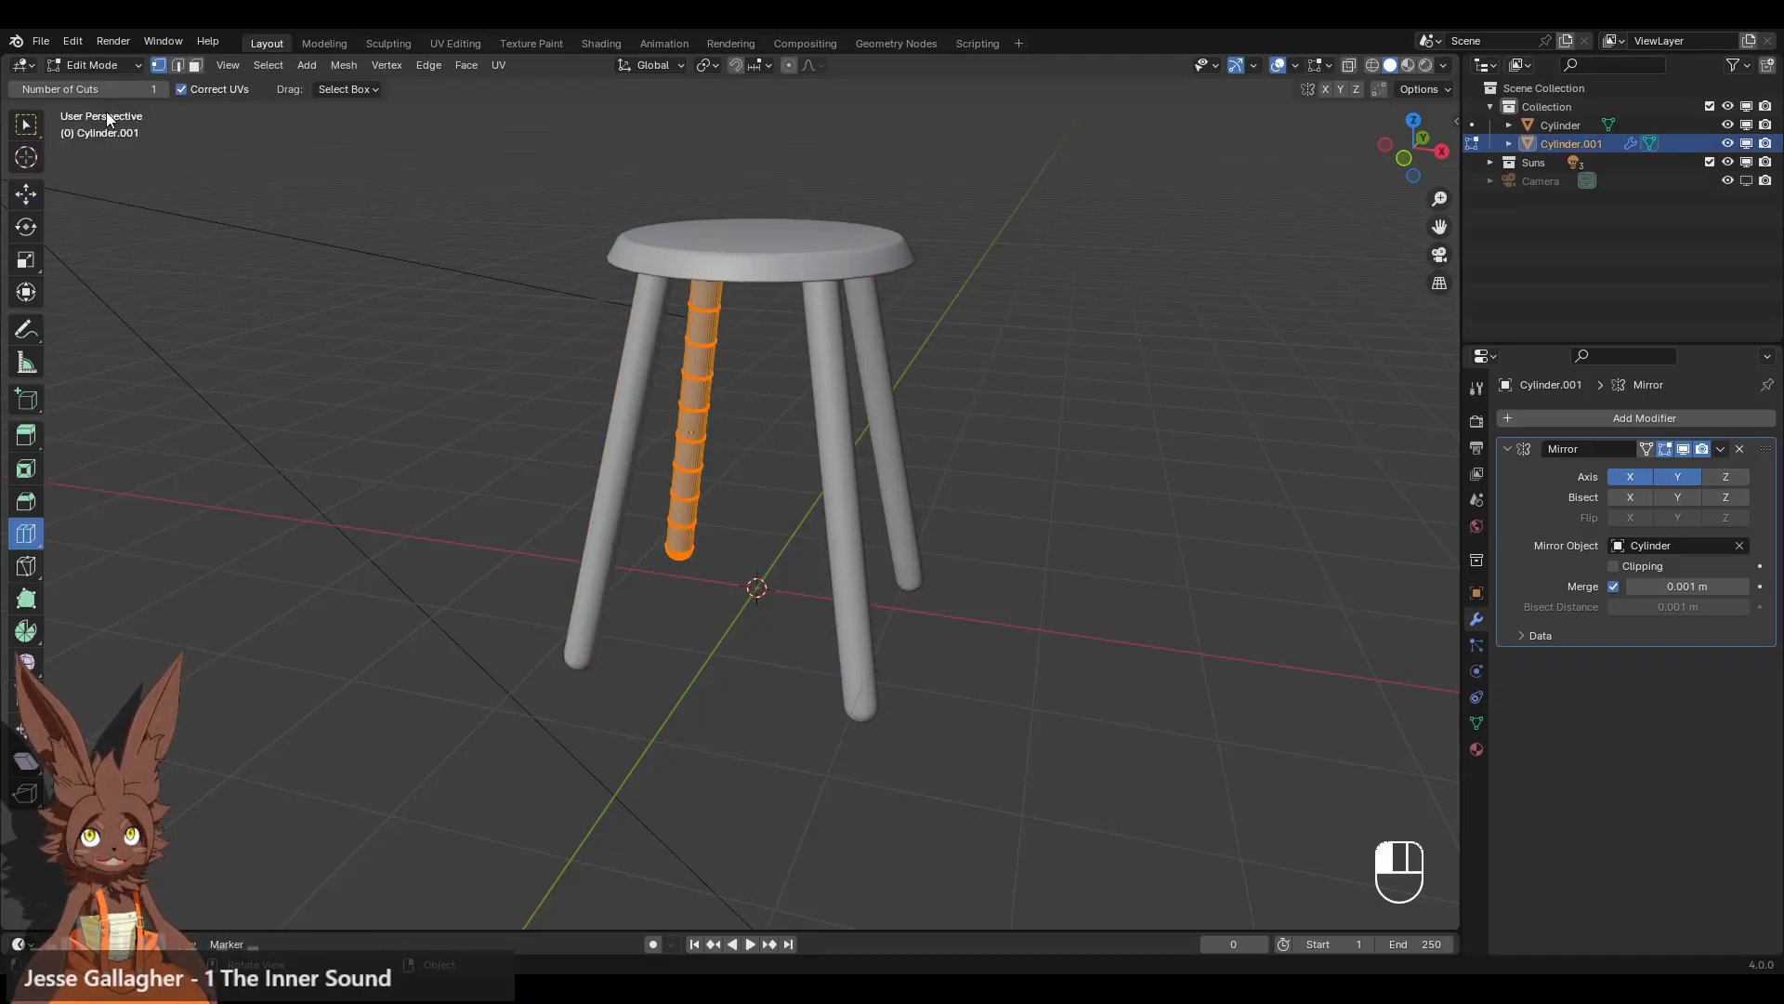
scroll(737, 537, up, 5)
middle_drag(736, 537, 747, 534)
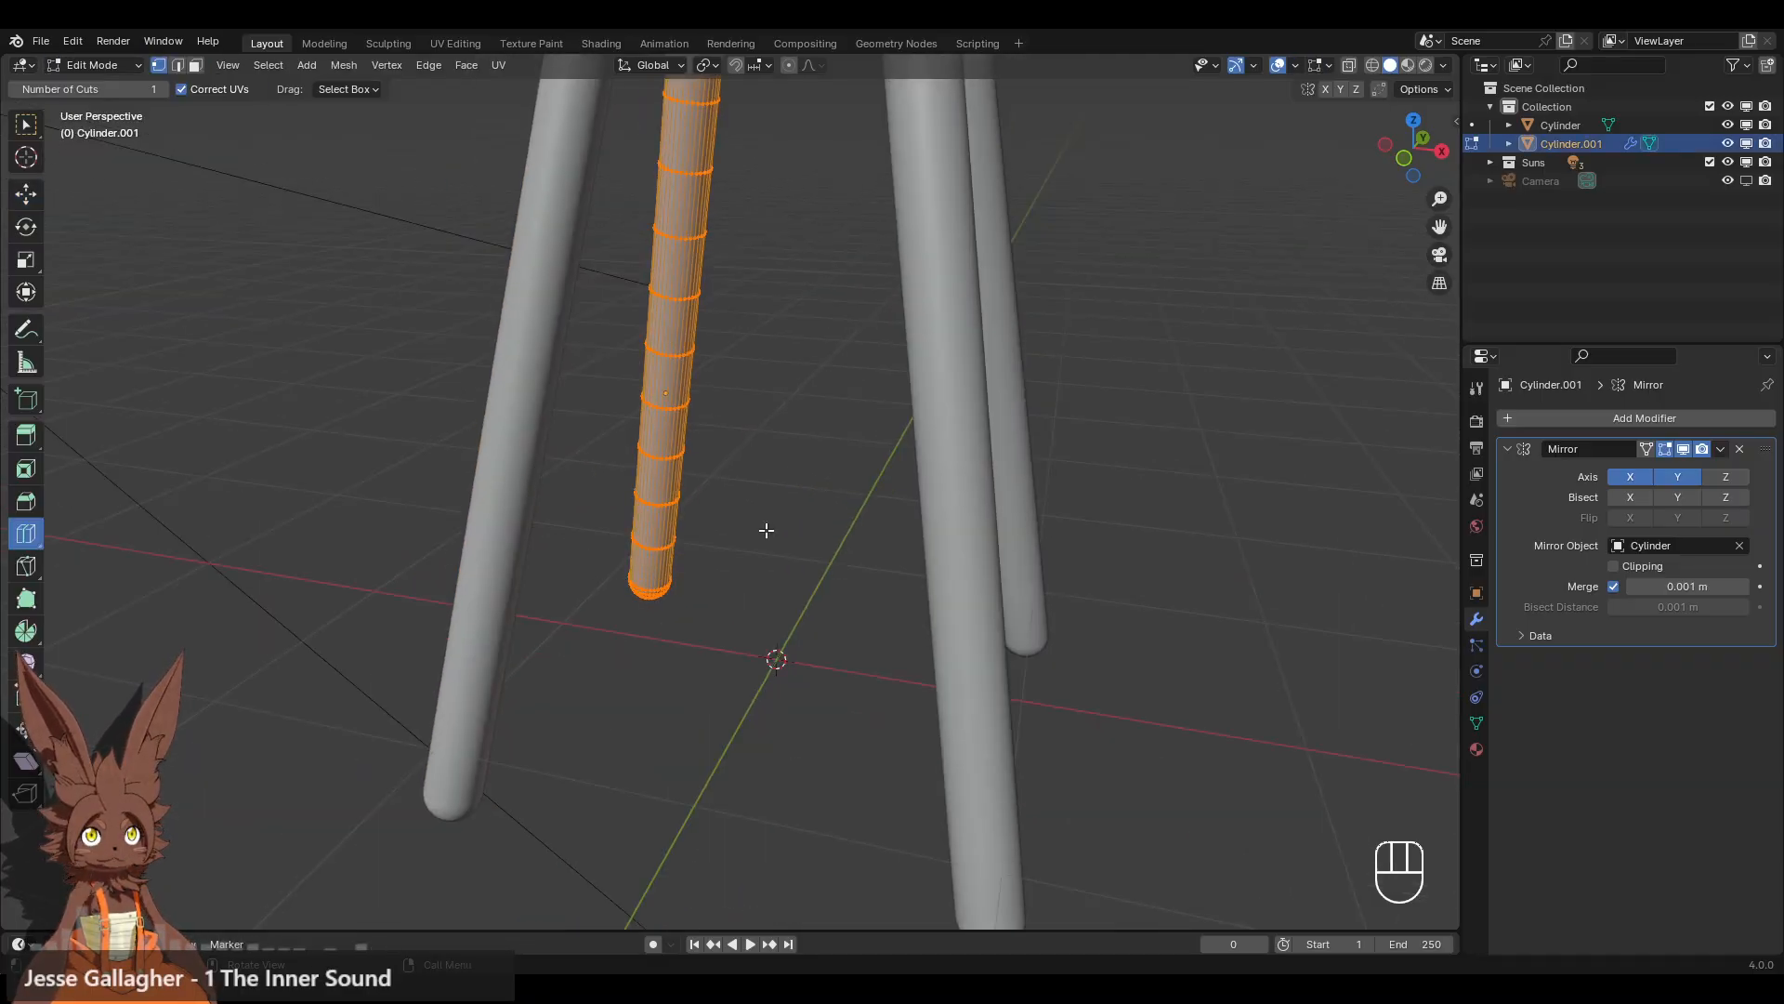
middle_drag(85, 316, 517, 381)
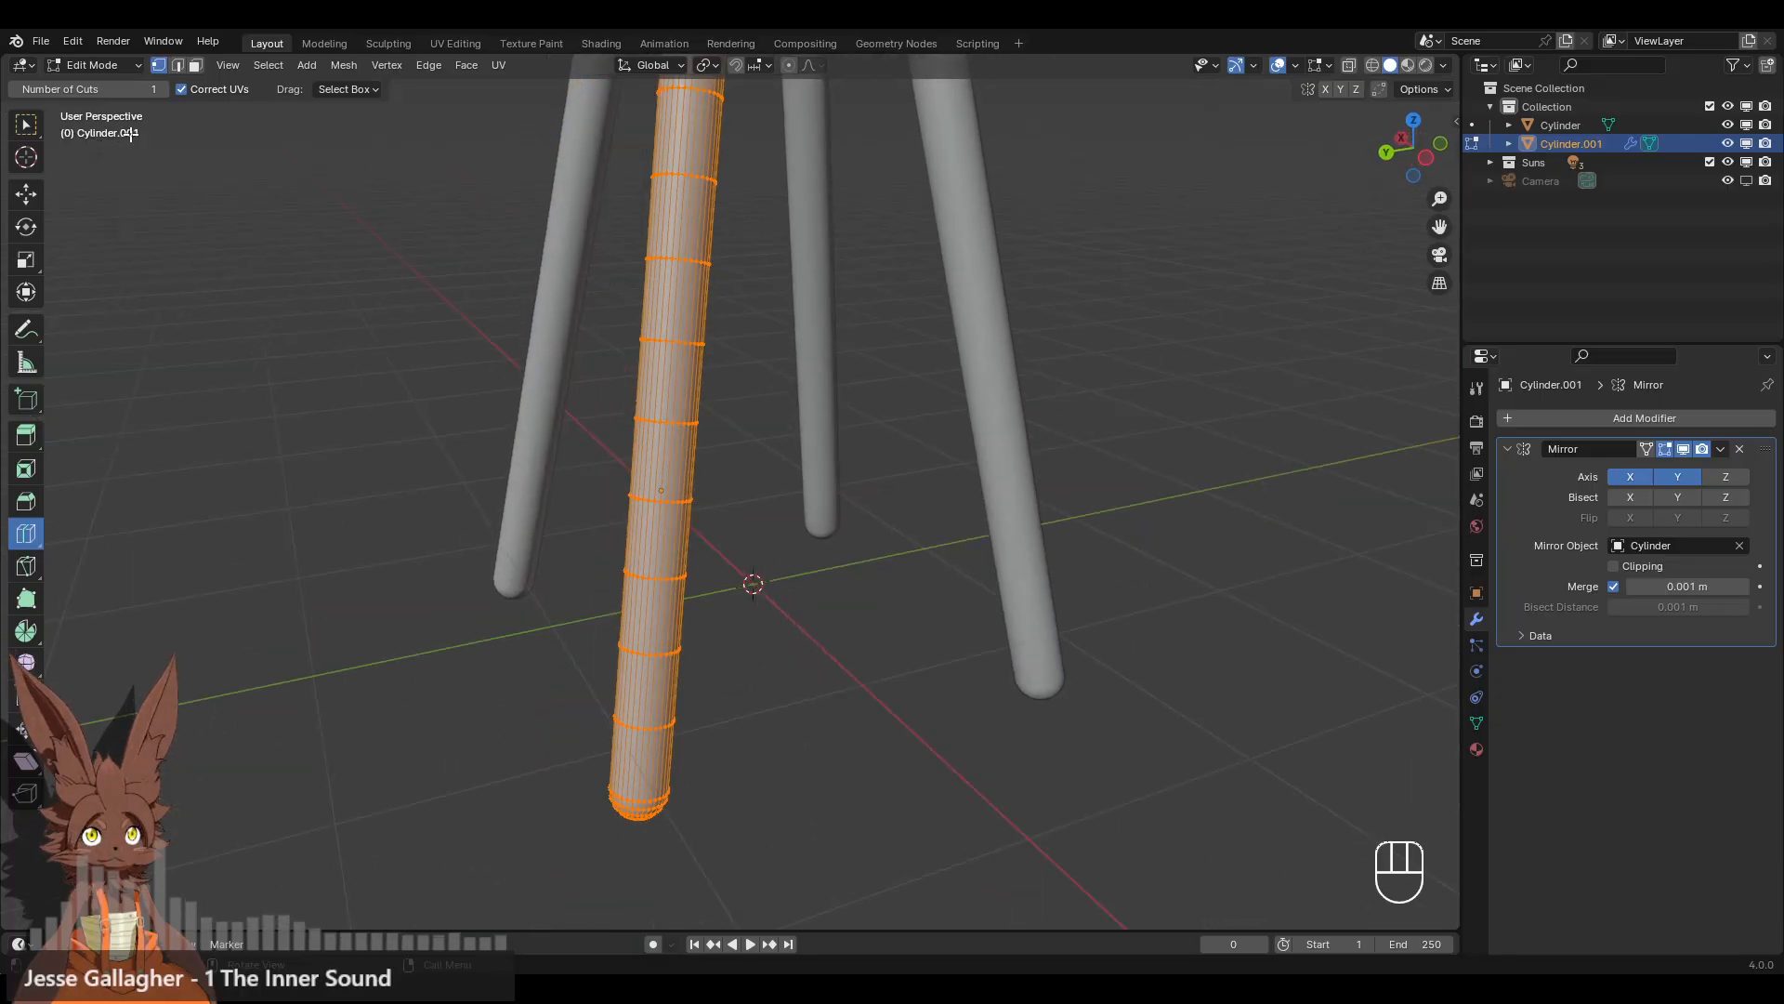
click(27, 195)
shift+middle_drag(518, 179, 761, 335)
click(1373, 67)
scroll(836, 307, up, 3)
scroll(766, 468, up, 2)
shift+middle_drag(553, 362, 144, 166)
- Delete the inner circular face of the leg's top cap in face select mode
click(195, 66)
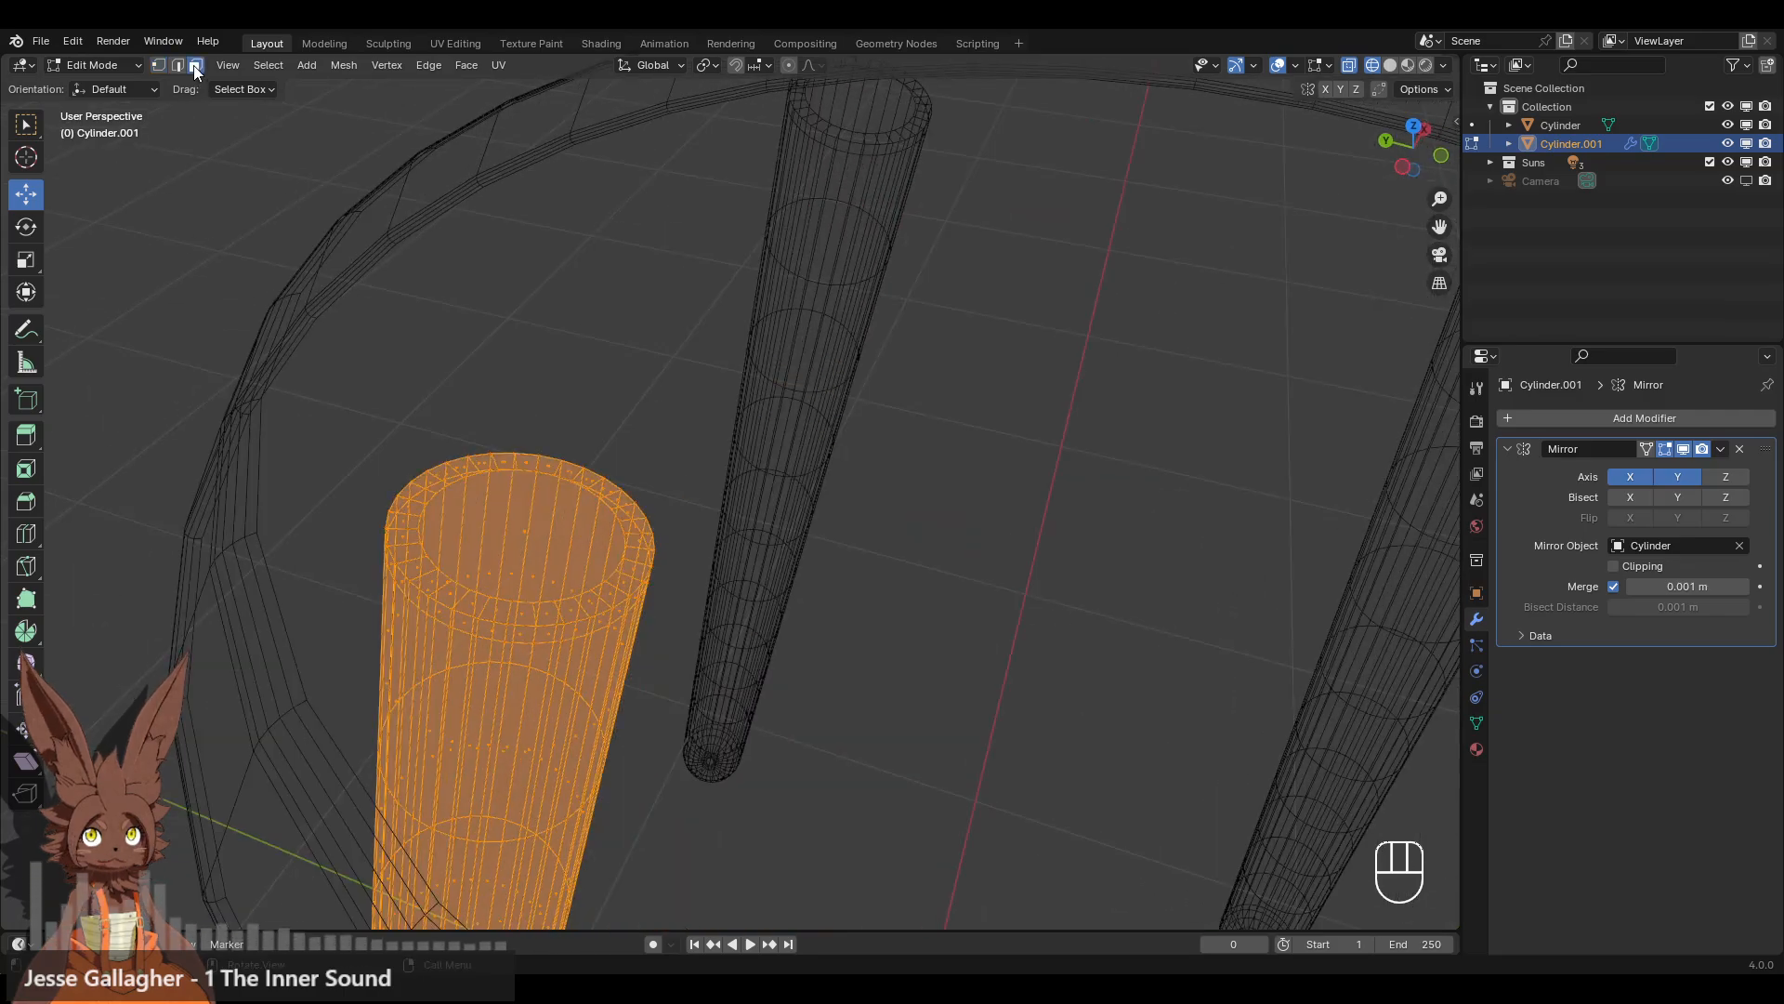
click(540, 520)
key(x)
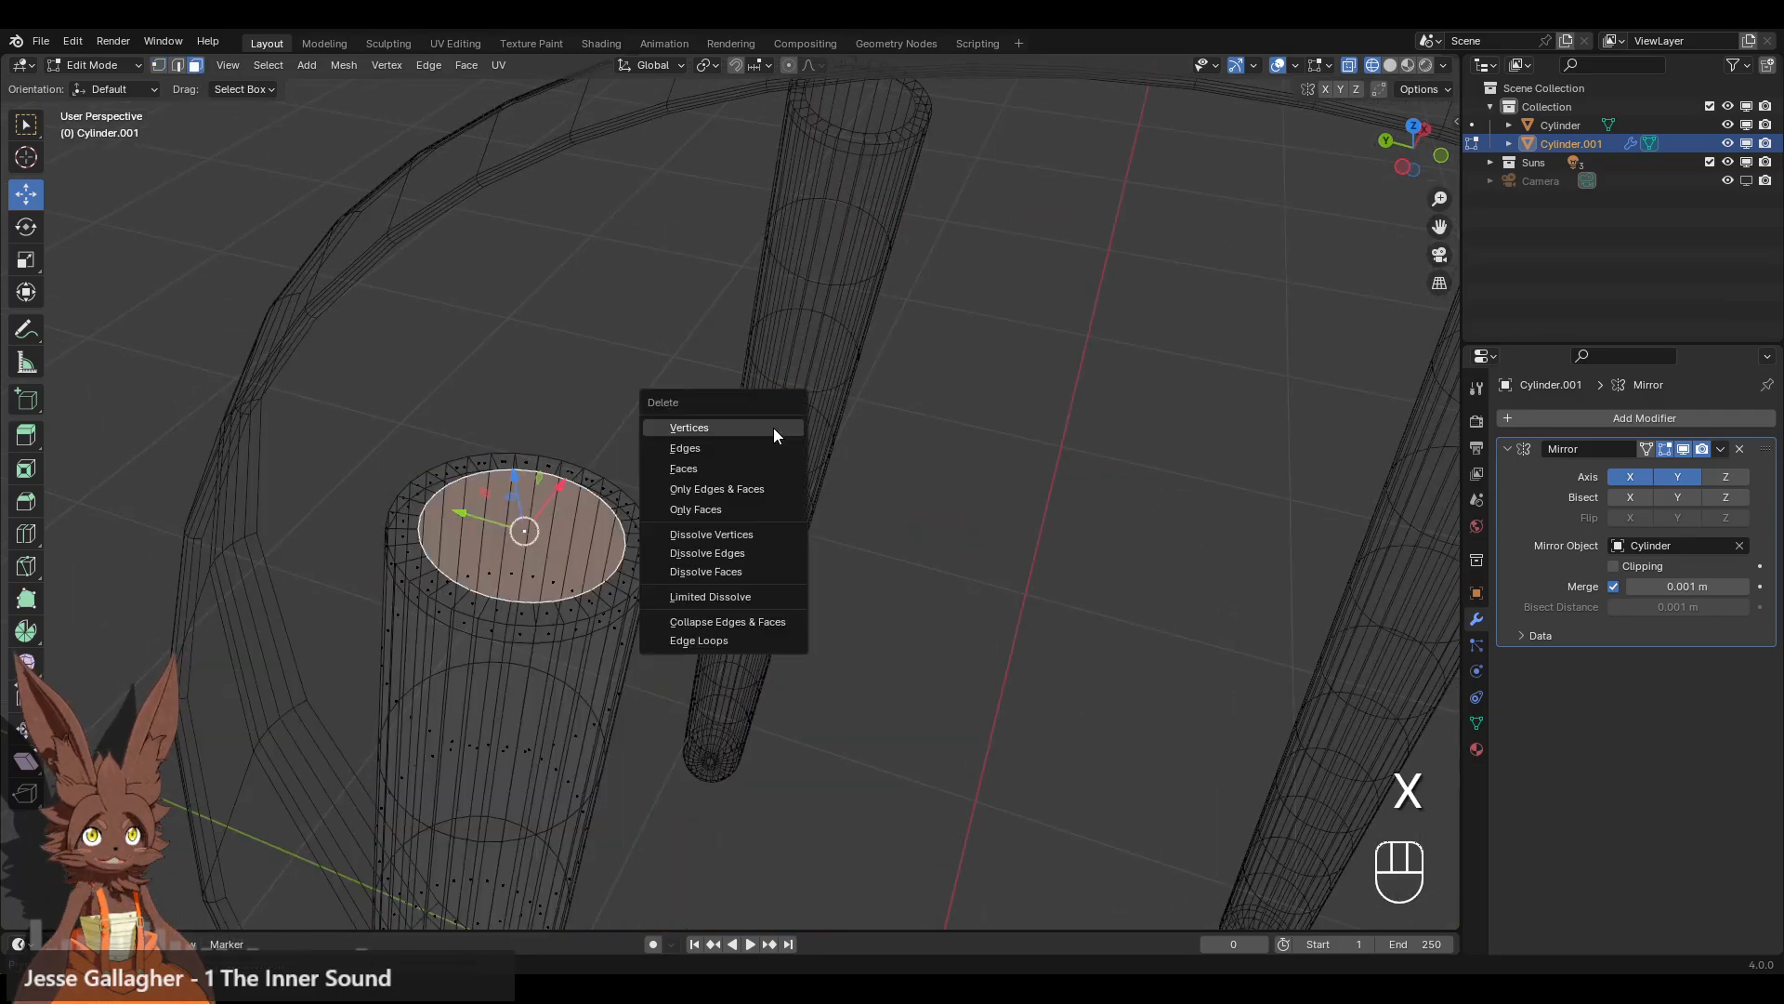
click(746, 467)
- Delete the ring of faces around the leg's top opening
alt+click(615, 498)
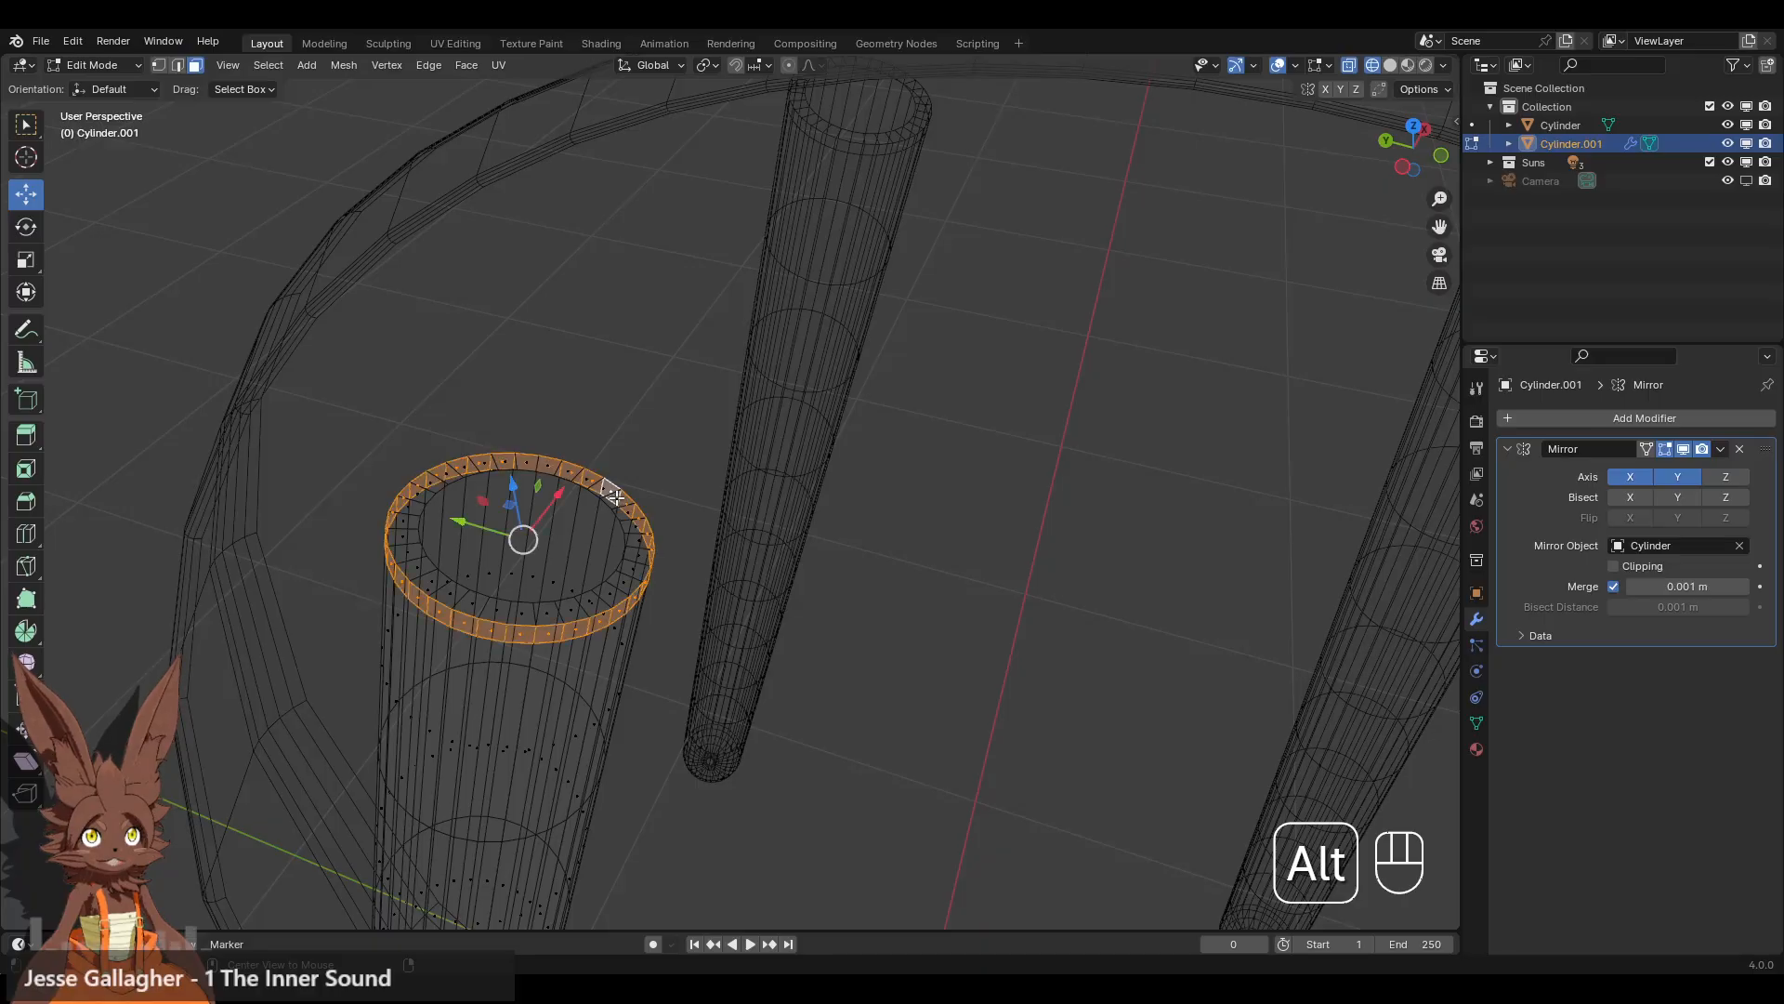
alt+click(604, 483)
key(x)
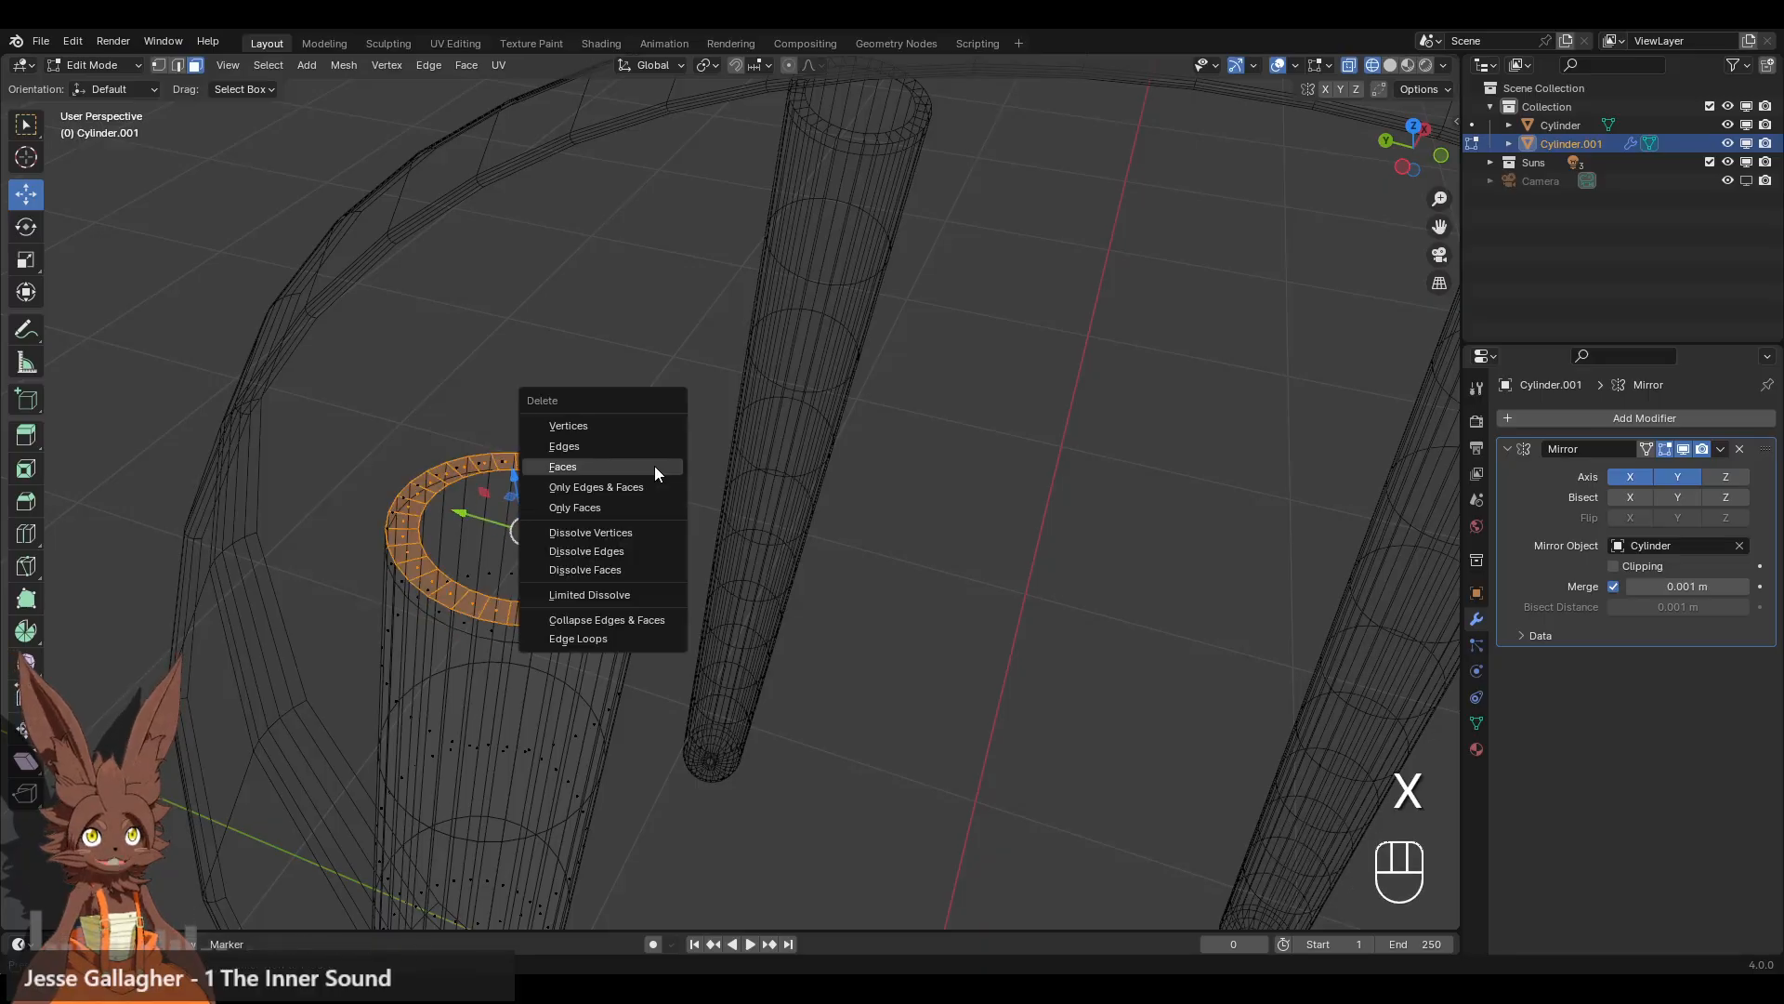
click(655, 465)
- Mark the open top edge loop of the leg as a seam
alt+click(586, 466)
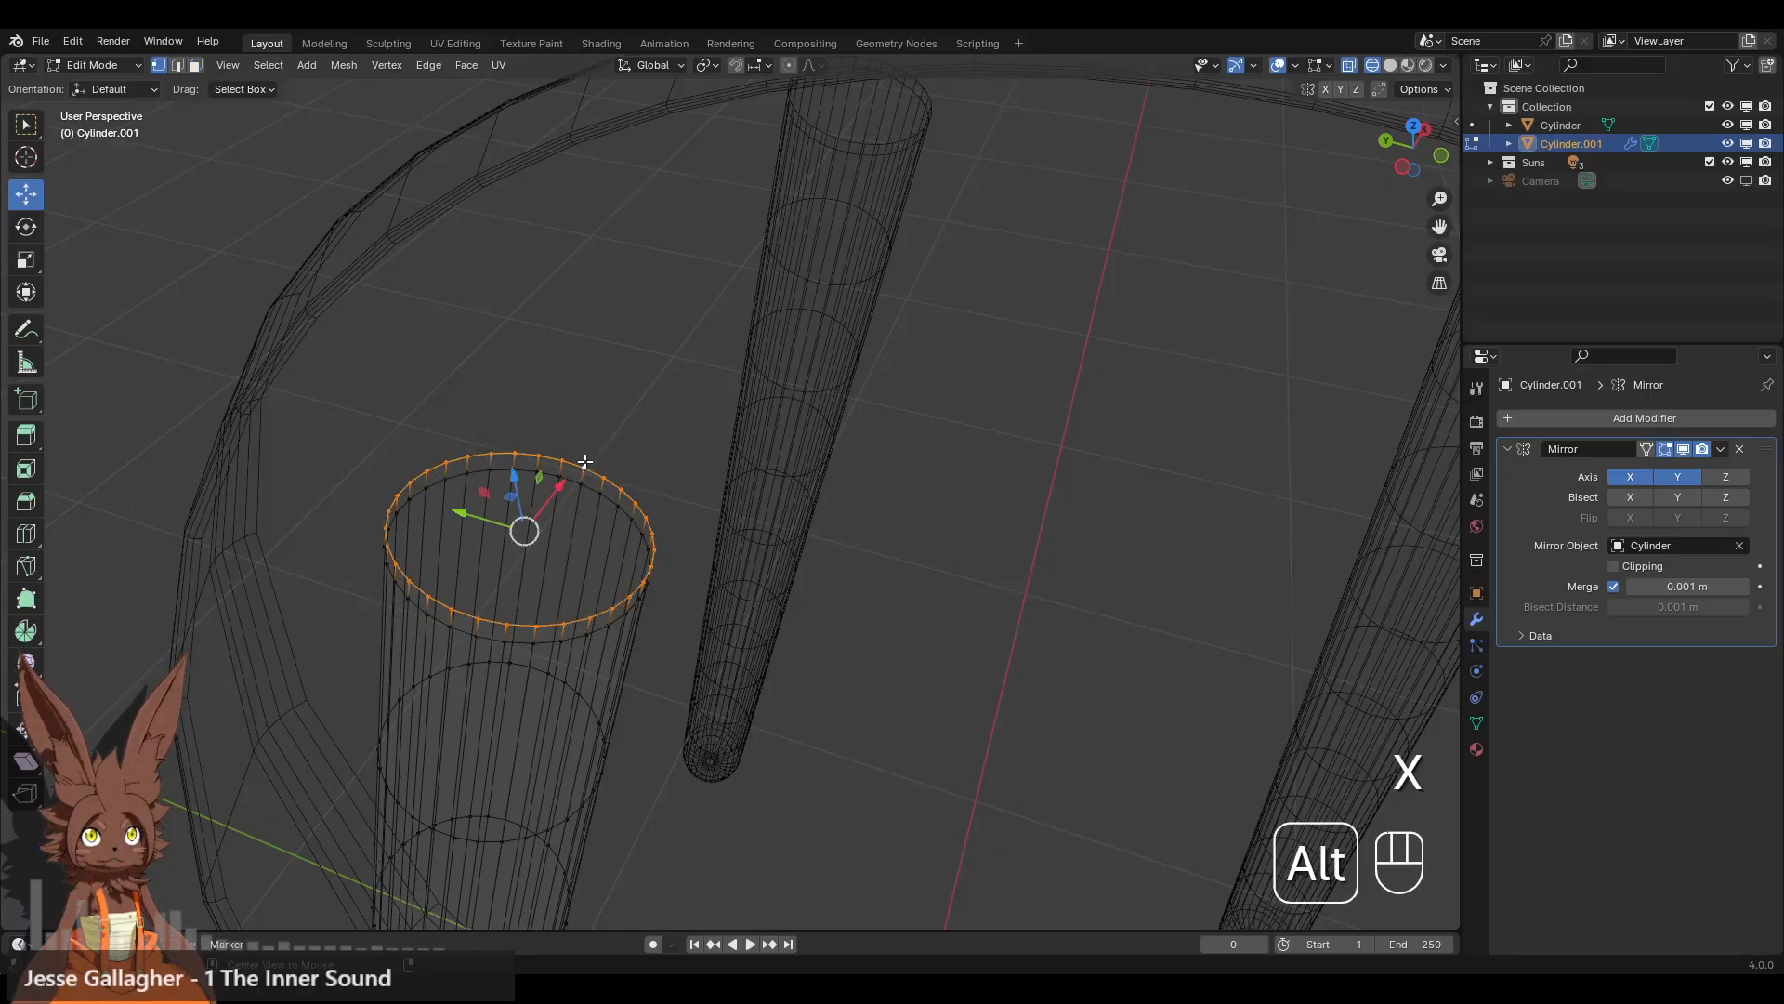
scroll(675, 530, down, 4)
middle_drag(680, 558, 691, 541)
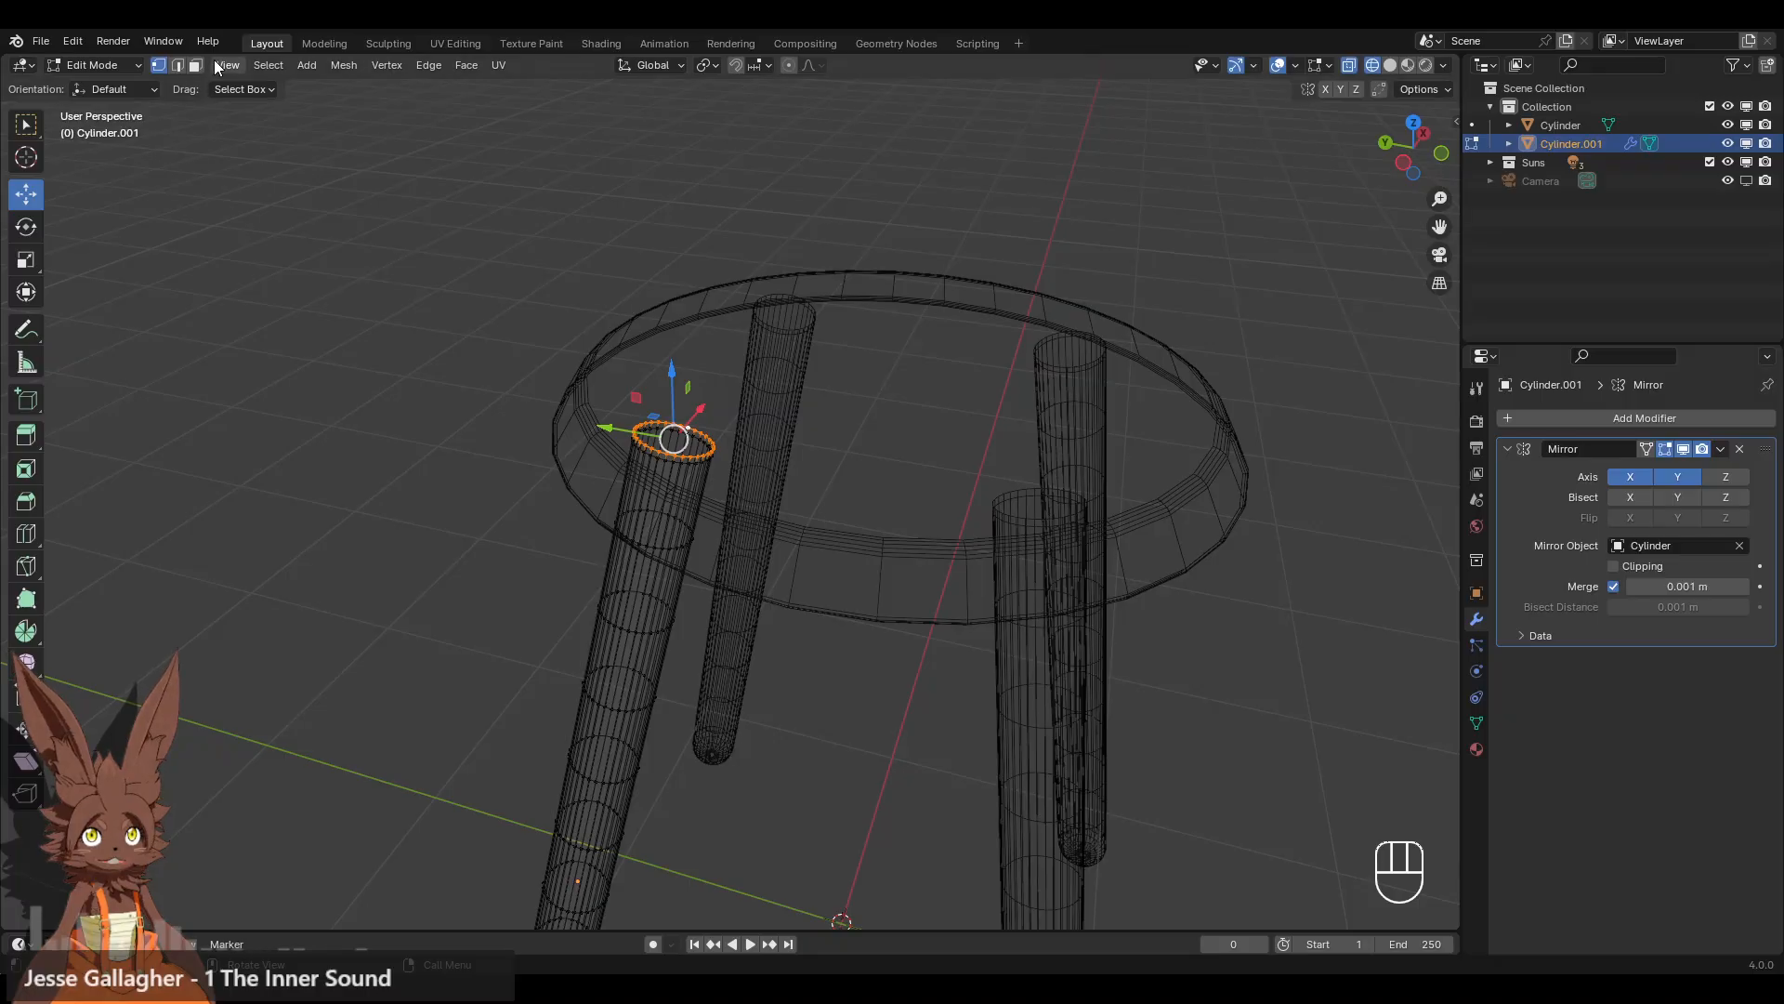
right_click(843, 560)
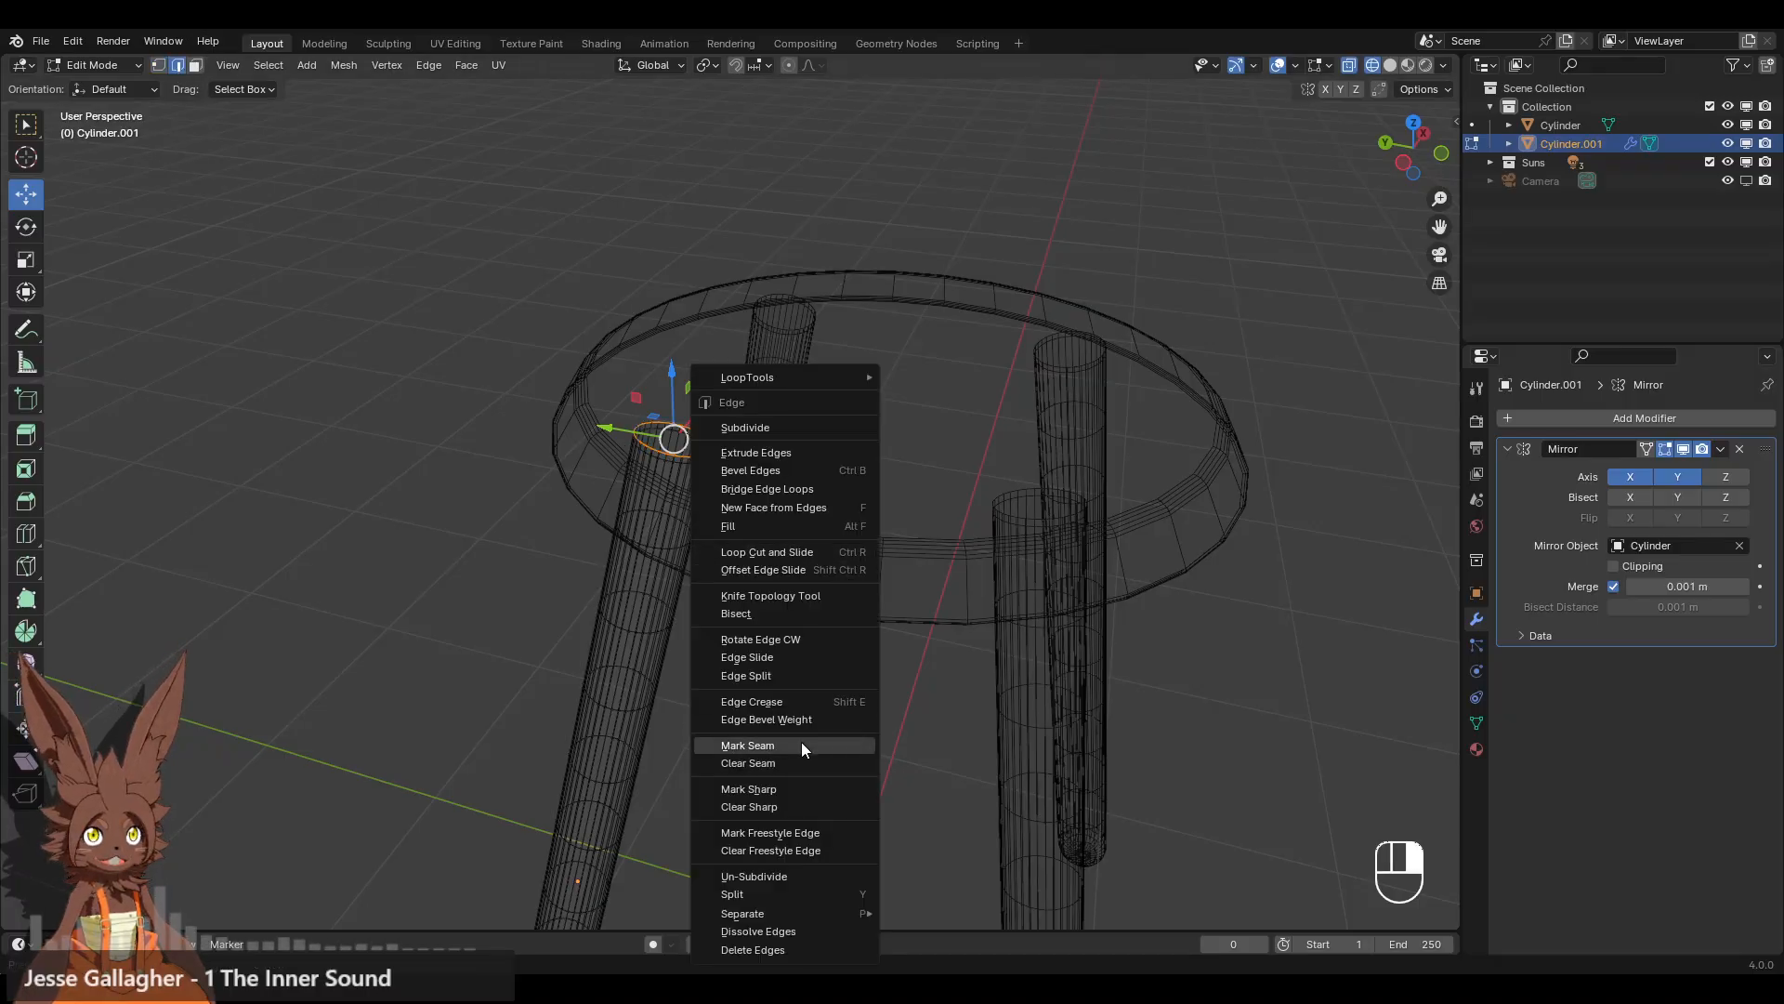
click(801, 744)
- Switch back to solid shading and mark one lengthwise edge loop running down the leg as a seam
scroll(765, 485, up, 4)
scroll(731, 585, down, 5)
mouse_move(730, 588)
shift+middle_down()
mouse_move(775, 368)
mouse_move(767, 529)
mouse_move(716, 511)
mouse_move(861, 483)
mouse_move(722, 615)
shift+middle_up()
scroll(715, 616, up, 3)
middle_drag(712, 613, 743, 578)
middle_drag(669, 420, 727, 502)
alt+click(641, 488)
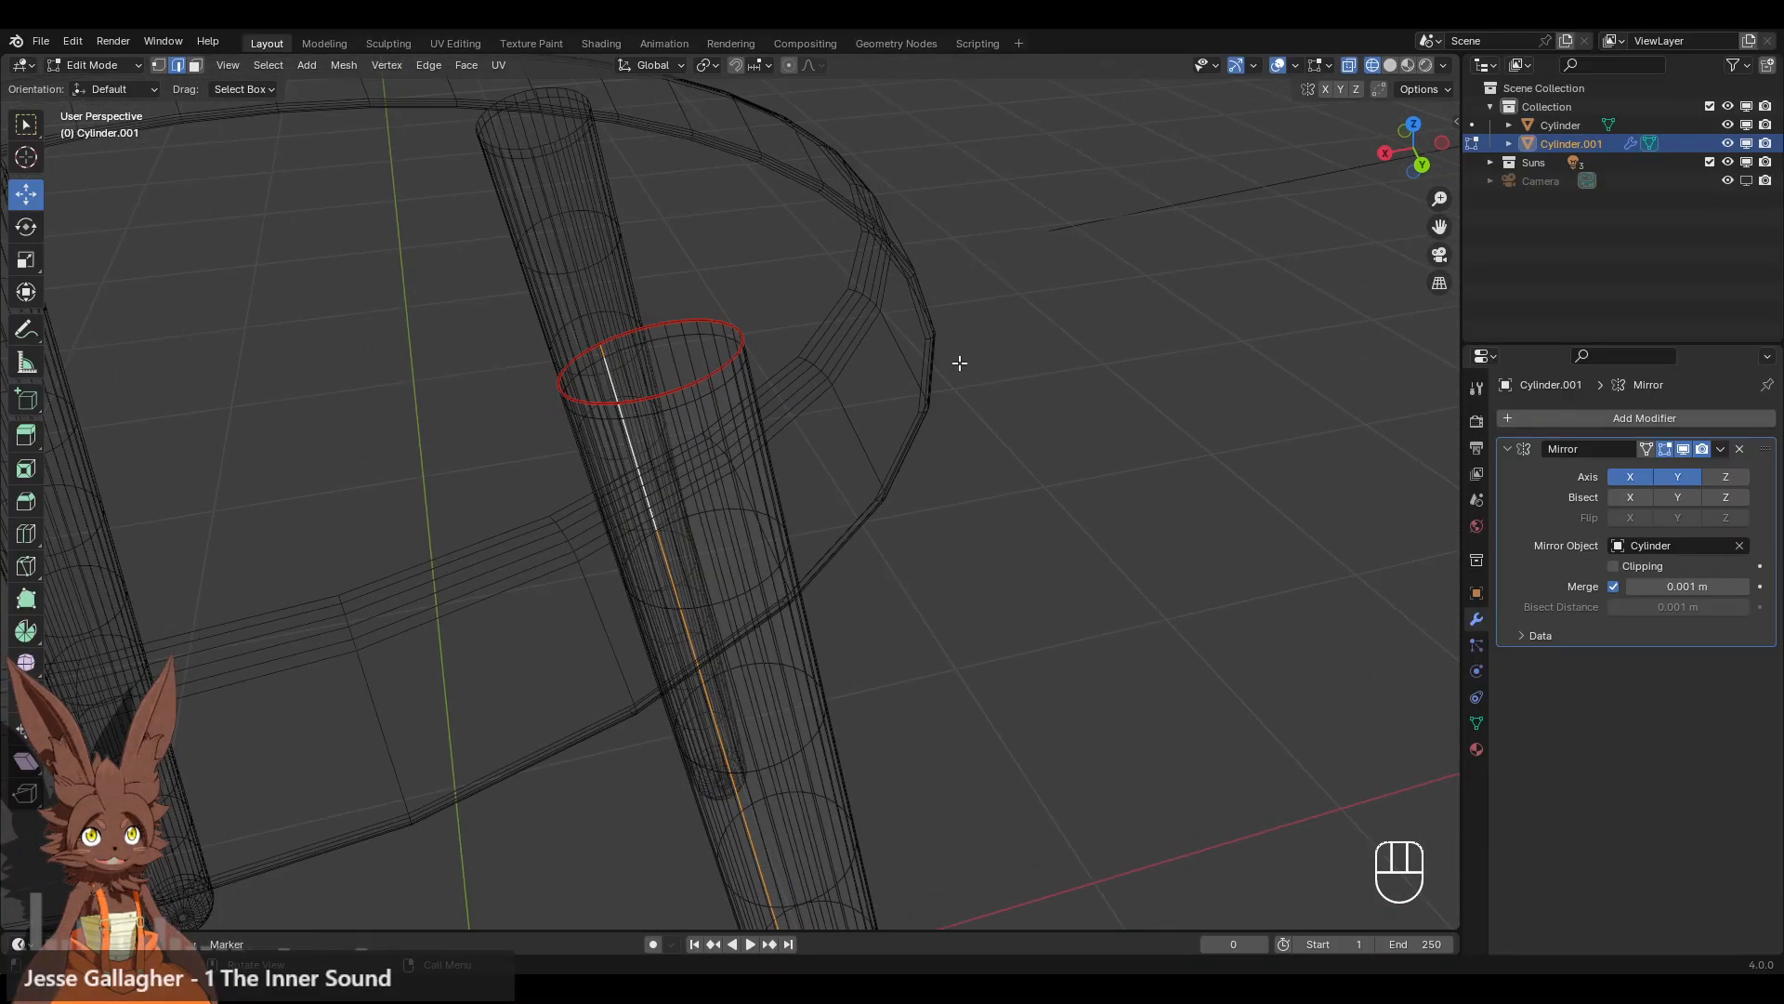
click(1390, 66)
middle_drag(1150, 319, 924, 366)
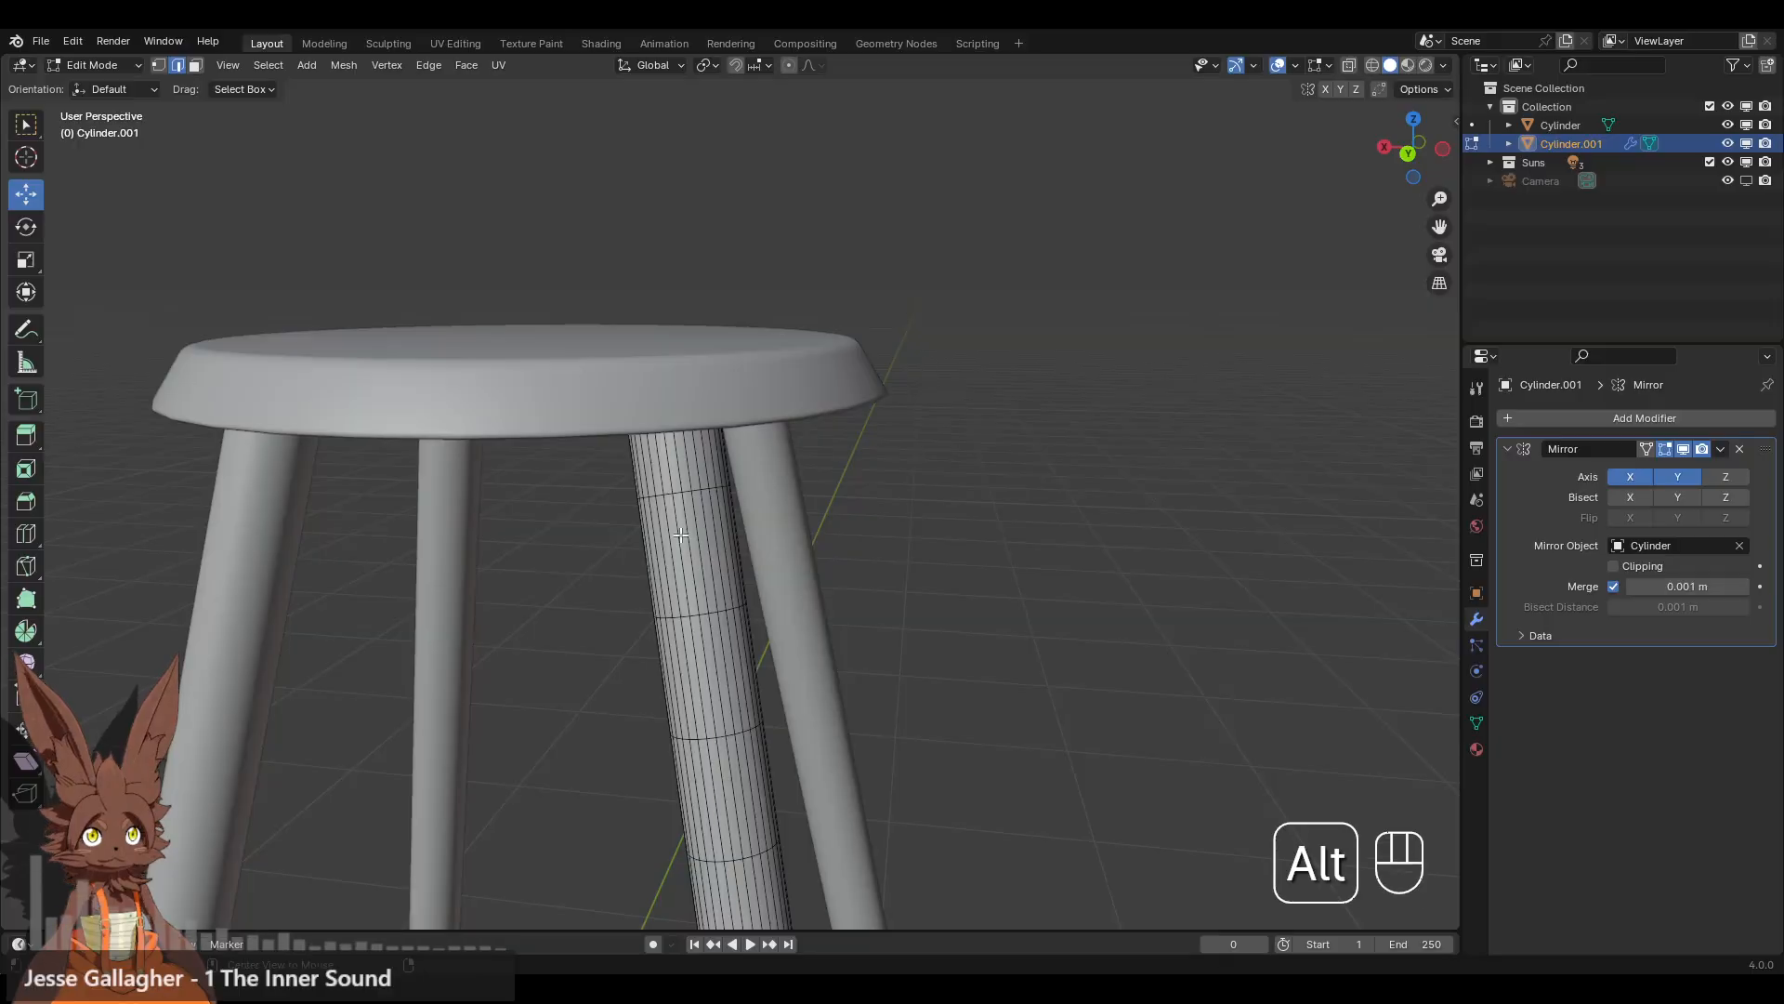
alt+click(708, 516)
right_click(962, 502)
click(962, 501)
- Mark the small circular edge loop at the leg's rounded bottom tip as a seam
scroll(930, 645, down, 5)
scroll(935, 651, up, 6)
shift+middle_drag(904, 657, 817, 594)
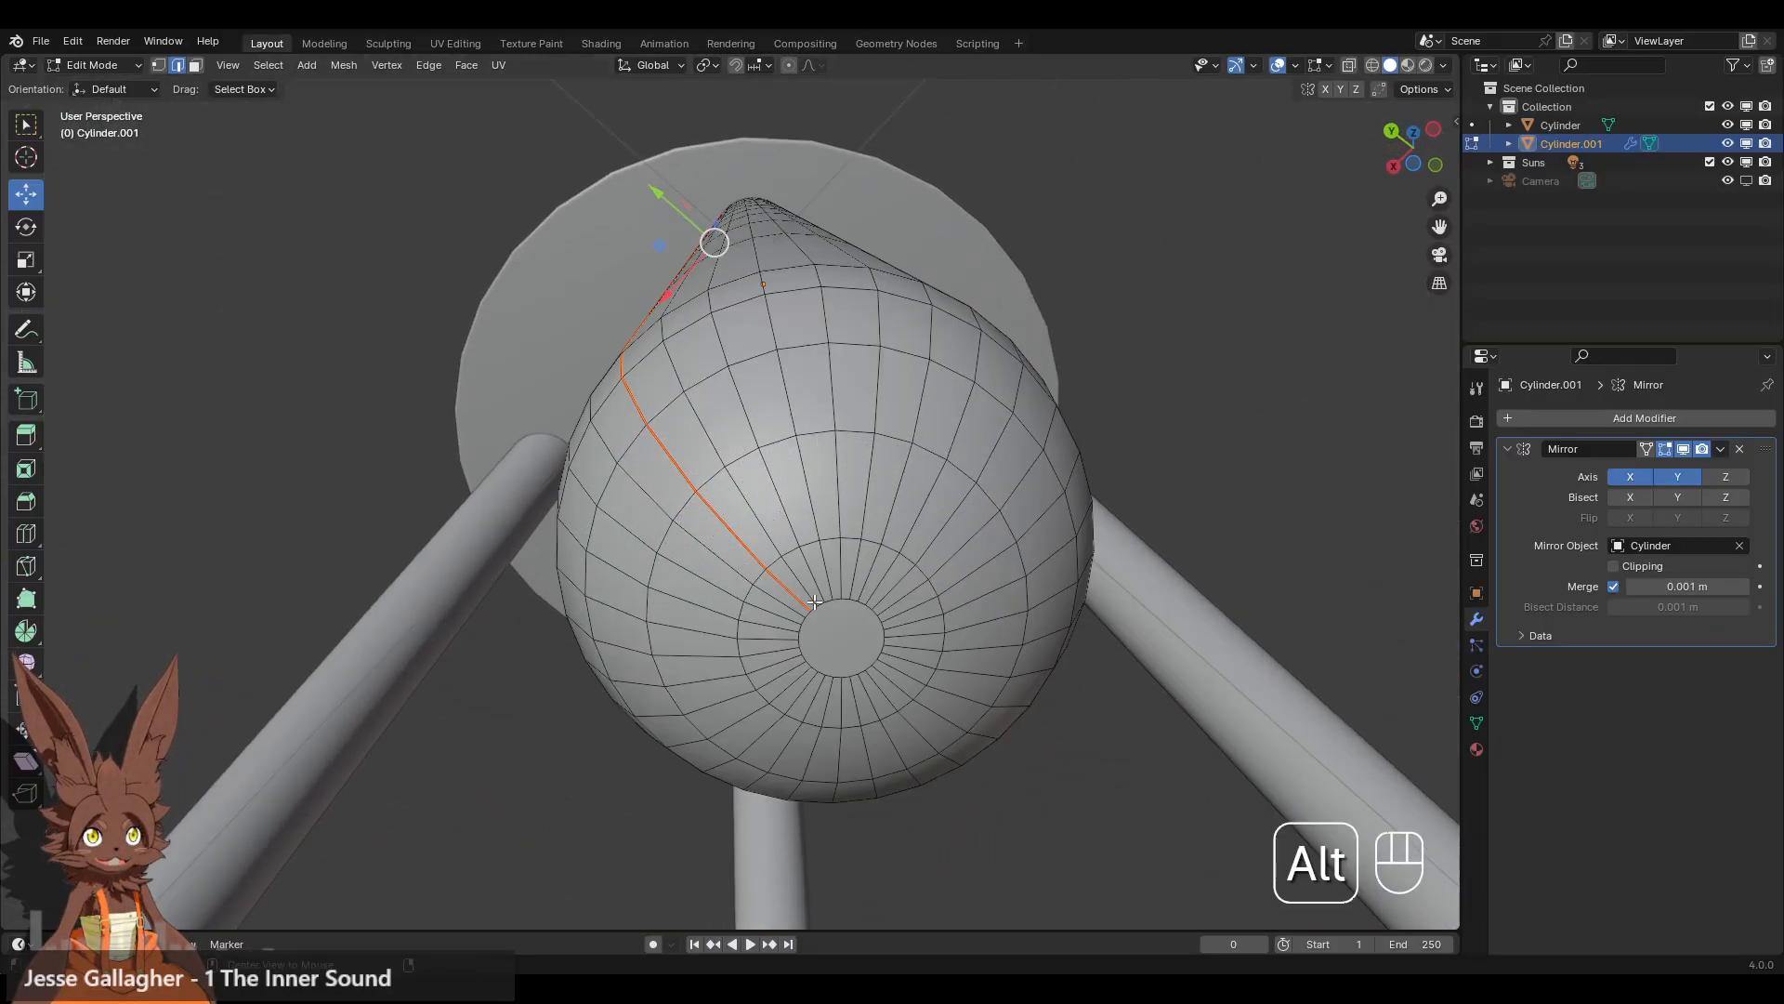
alt+click(815, 603)
alt+click(815, 603)
right_click(1073, 460)
click(1073, 459)
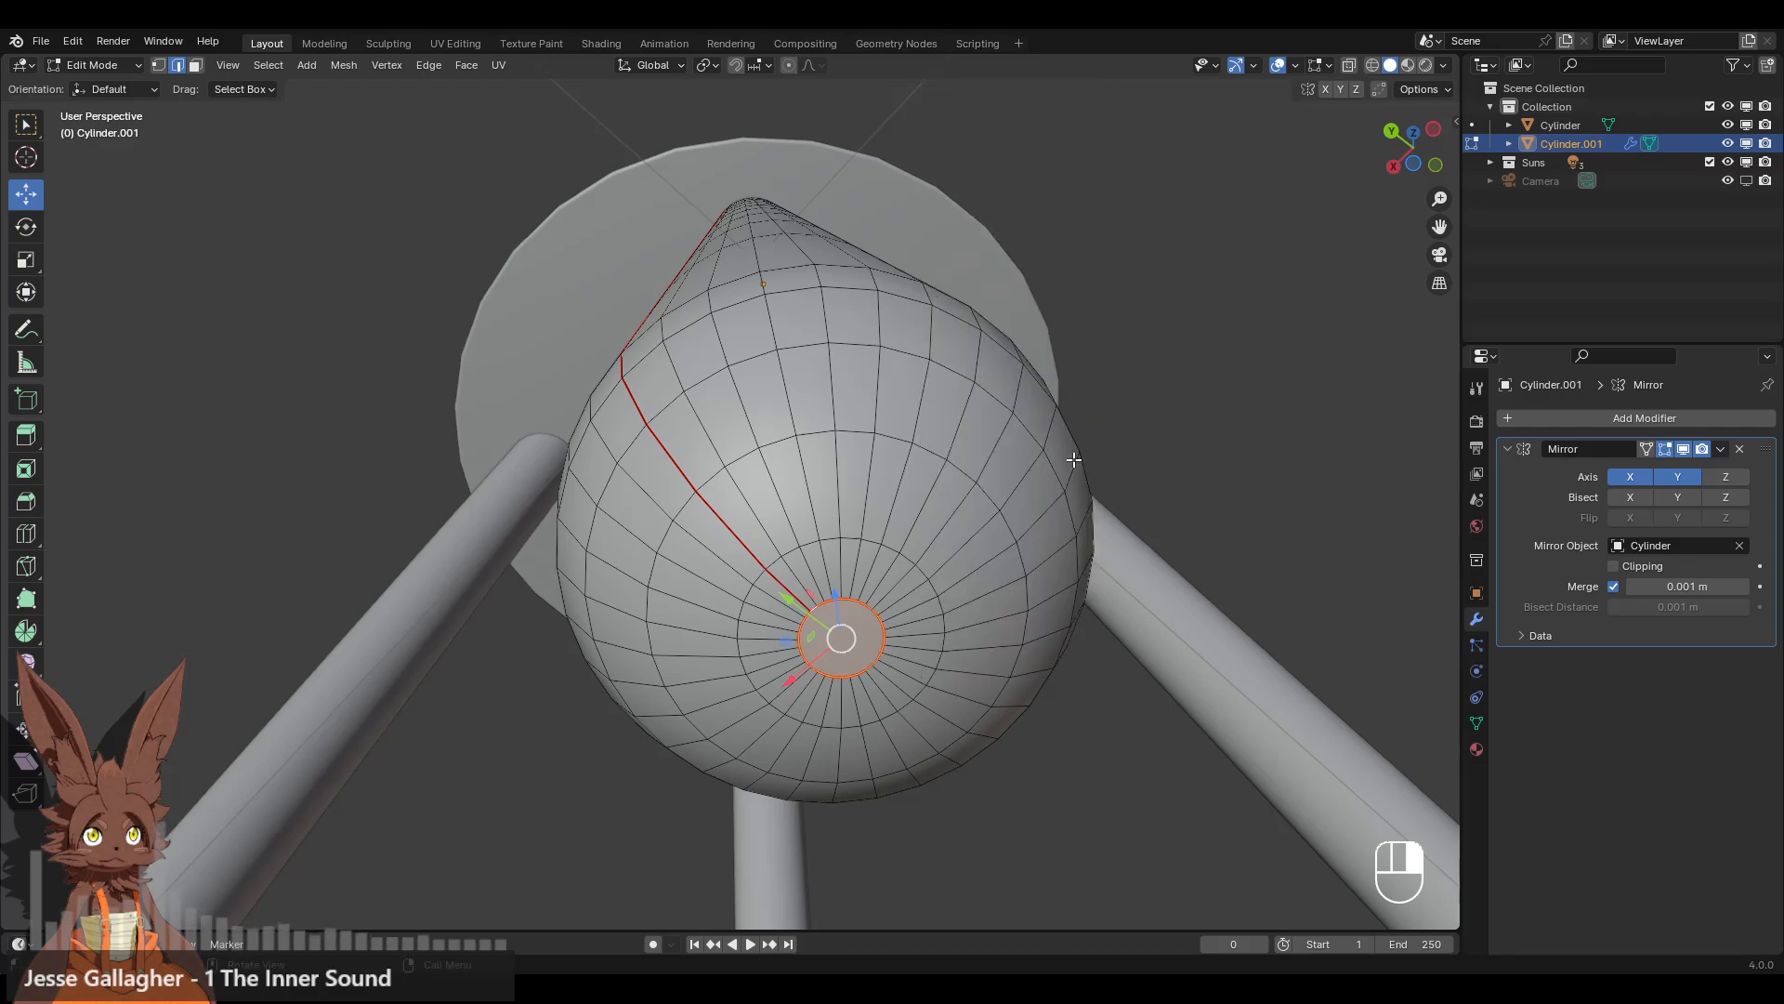
- Open the leg mesh in the UV Editing workspace and select all of its geometry
scroll(1145, 321, down, 8)
middle_drag(1051, 326, 818, 371)
click(83, 65)
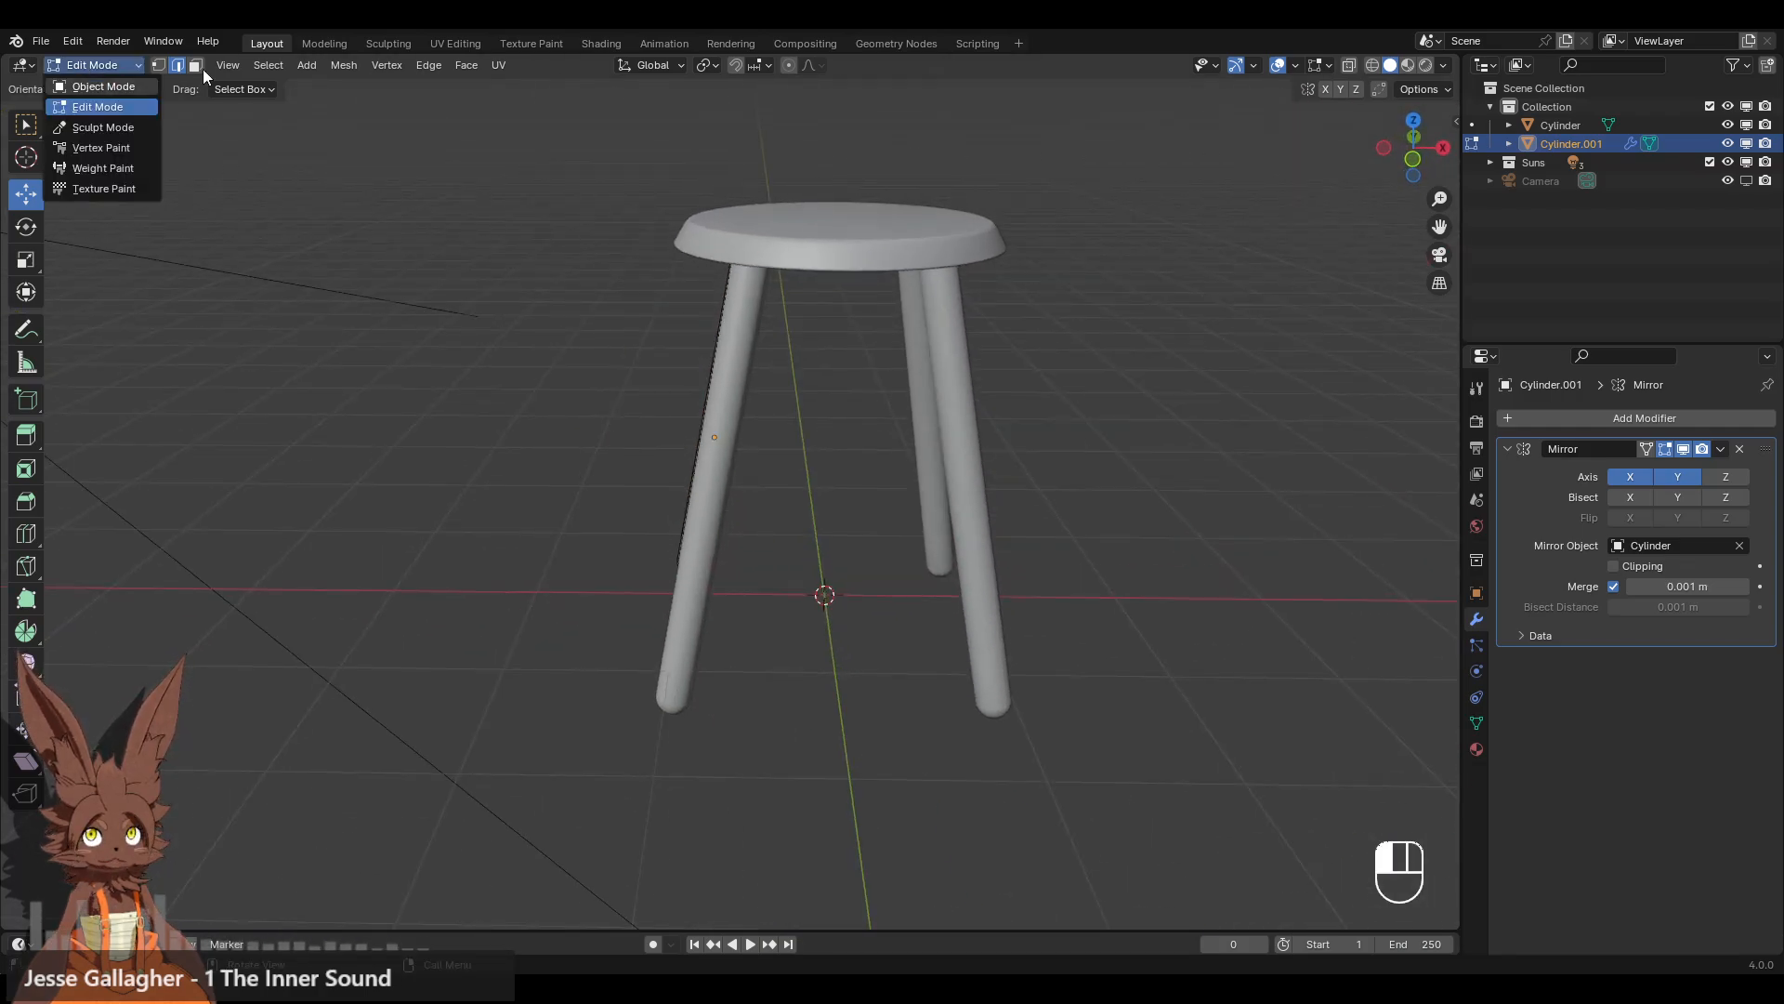
click(459, 41)
key(a)
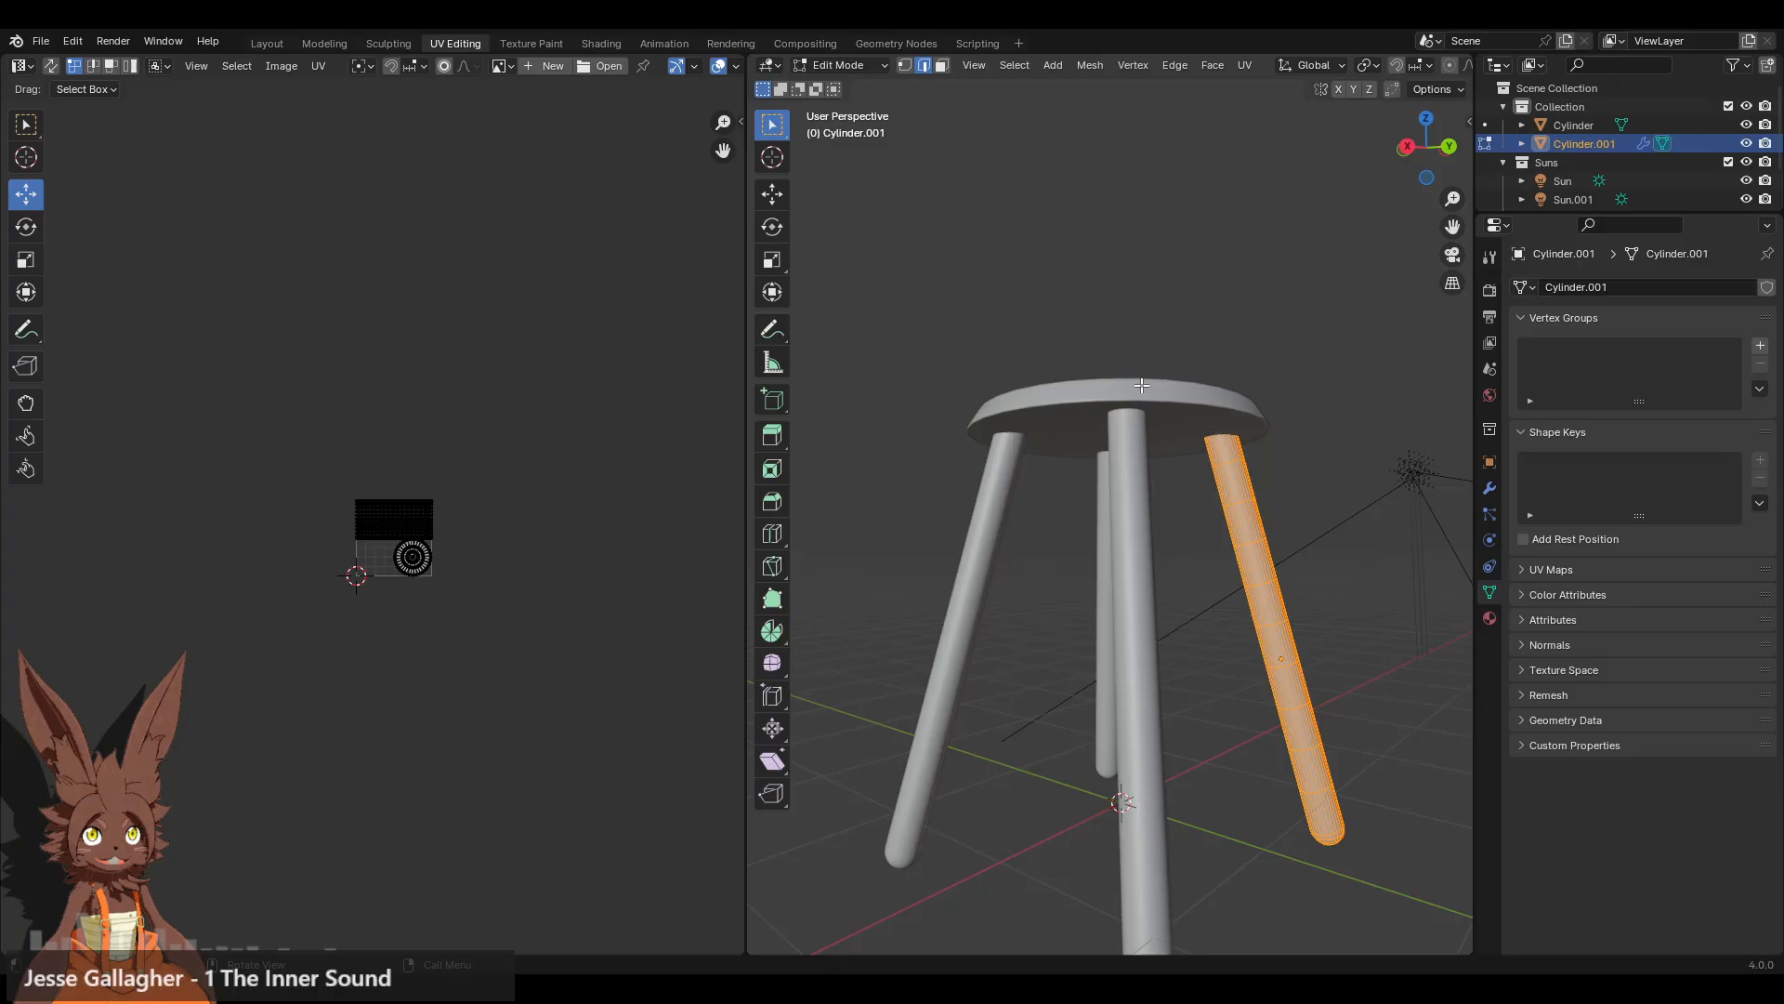
click(1245, 65)
- Return to the Layout workspace and apply the legs' Mirror modifier in Object Mode
click(265, 43)
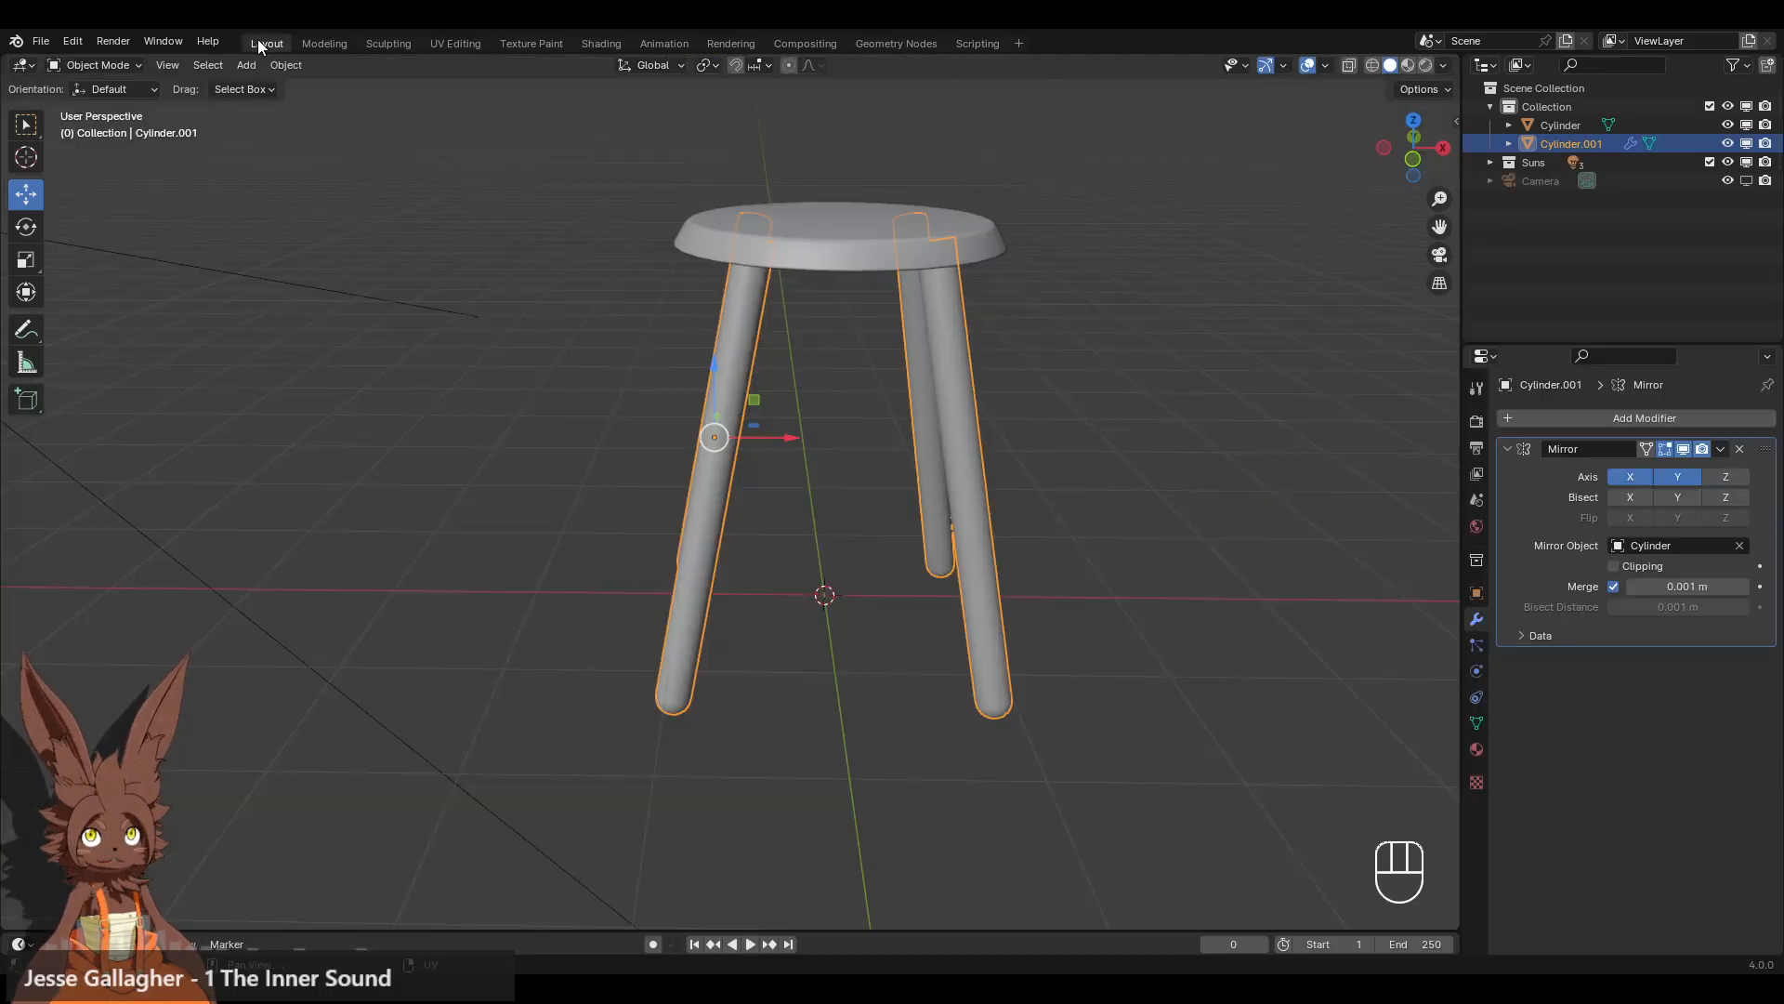
click(1721, 450)
click(1675, 467)
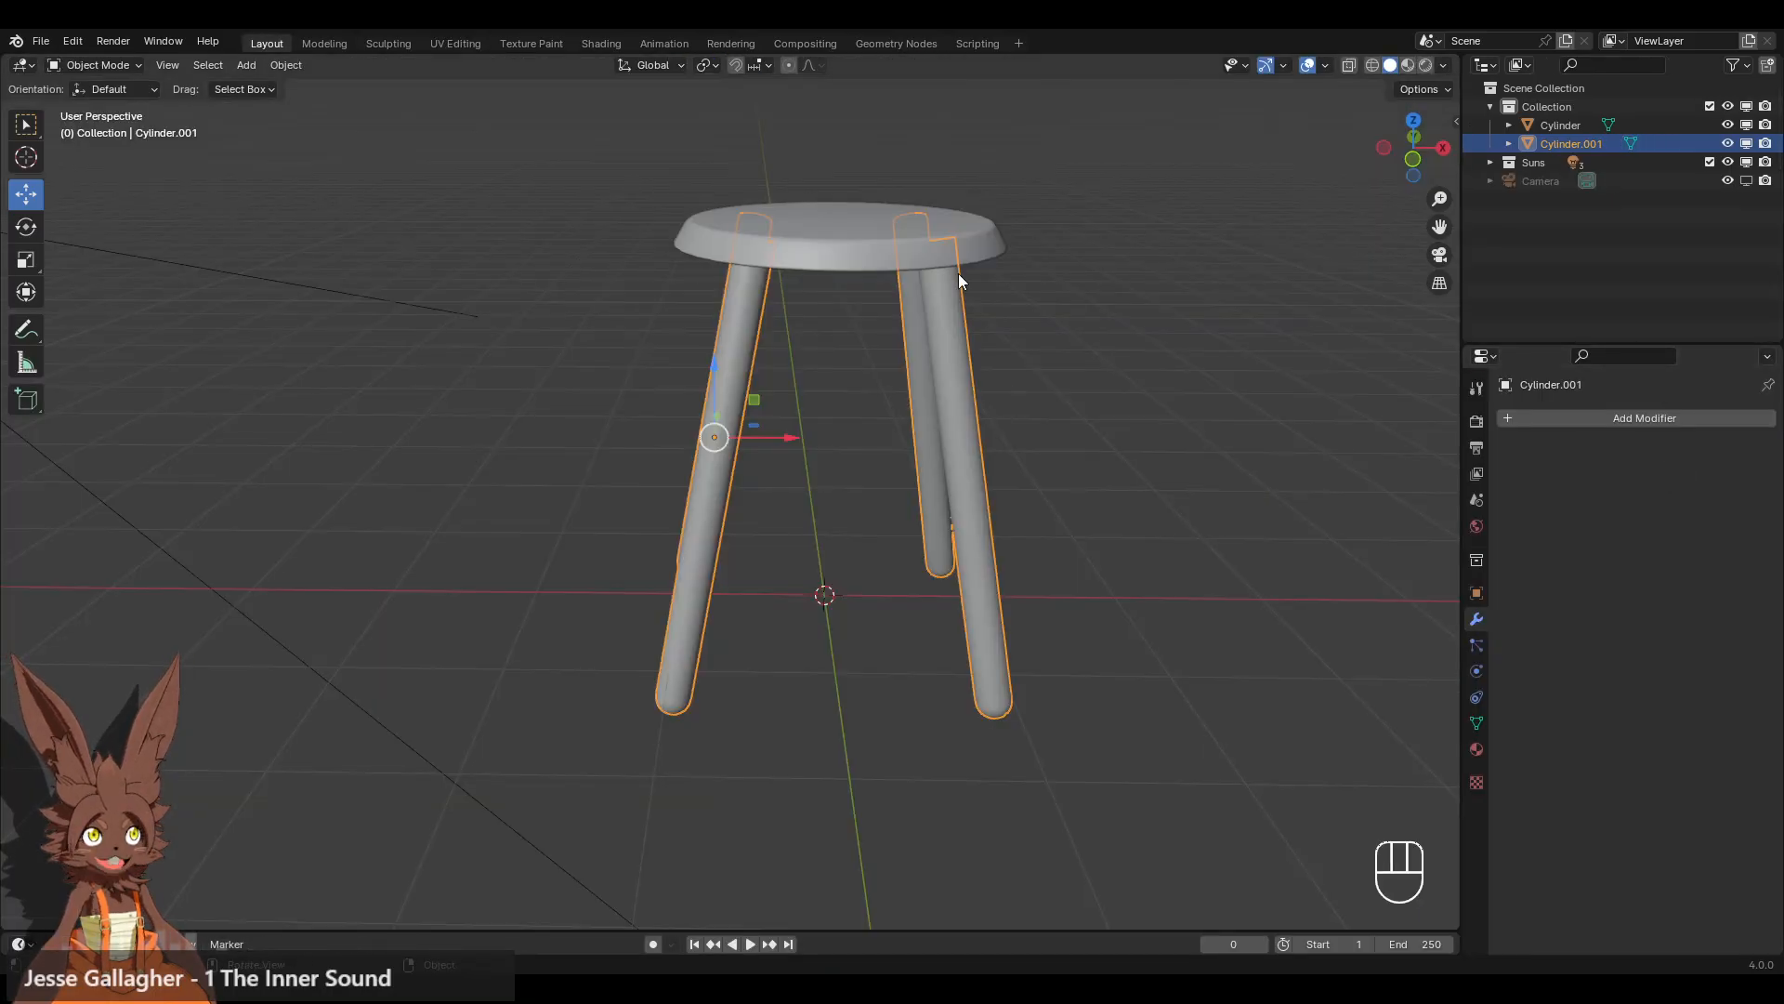
- Unwrap all four selected legs in the UV Editing workspace and check the resulting UV layout
click(444, 42)
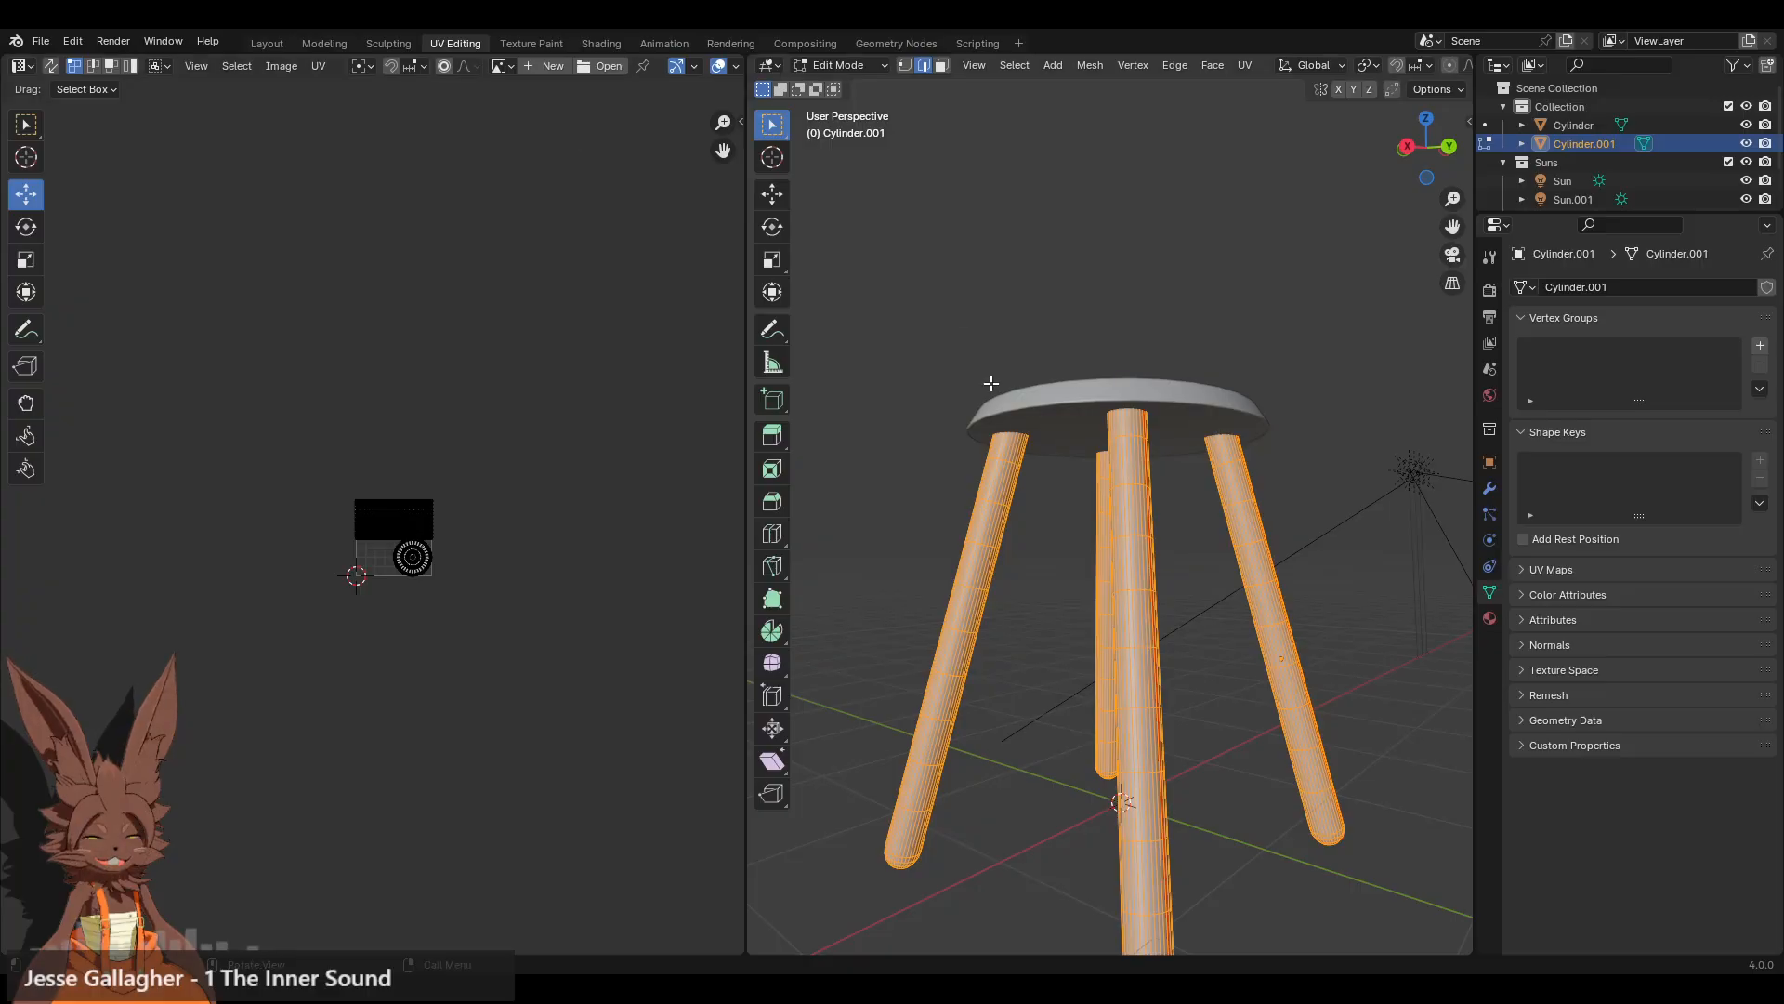
scroll(621, 512, up, 5)
click(1236, 65)
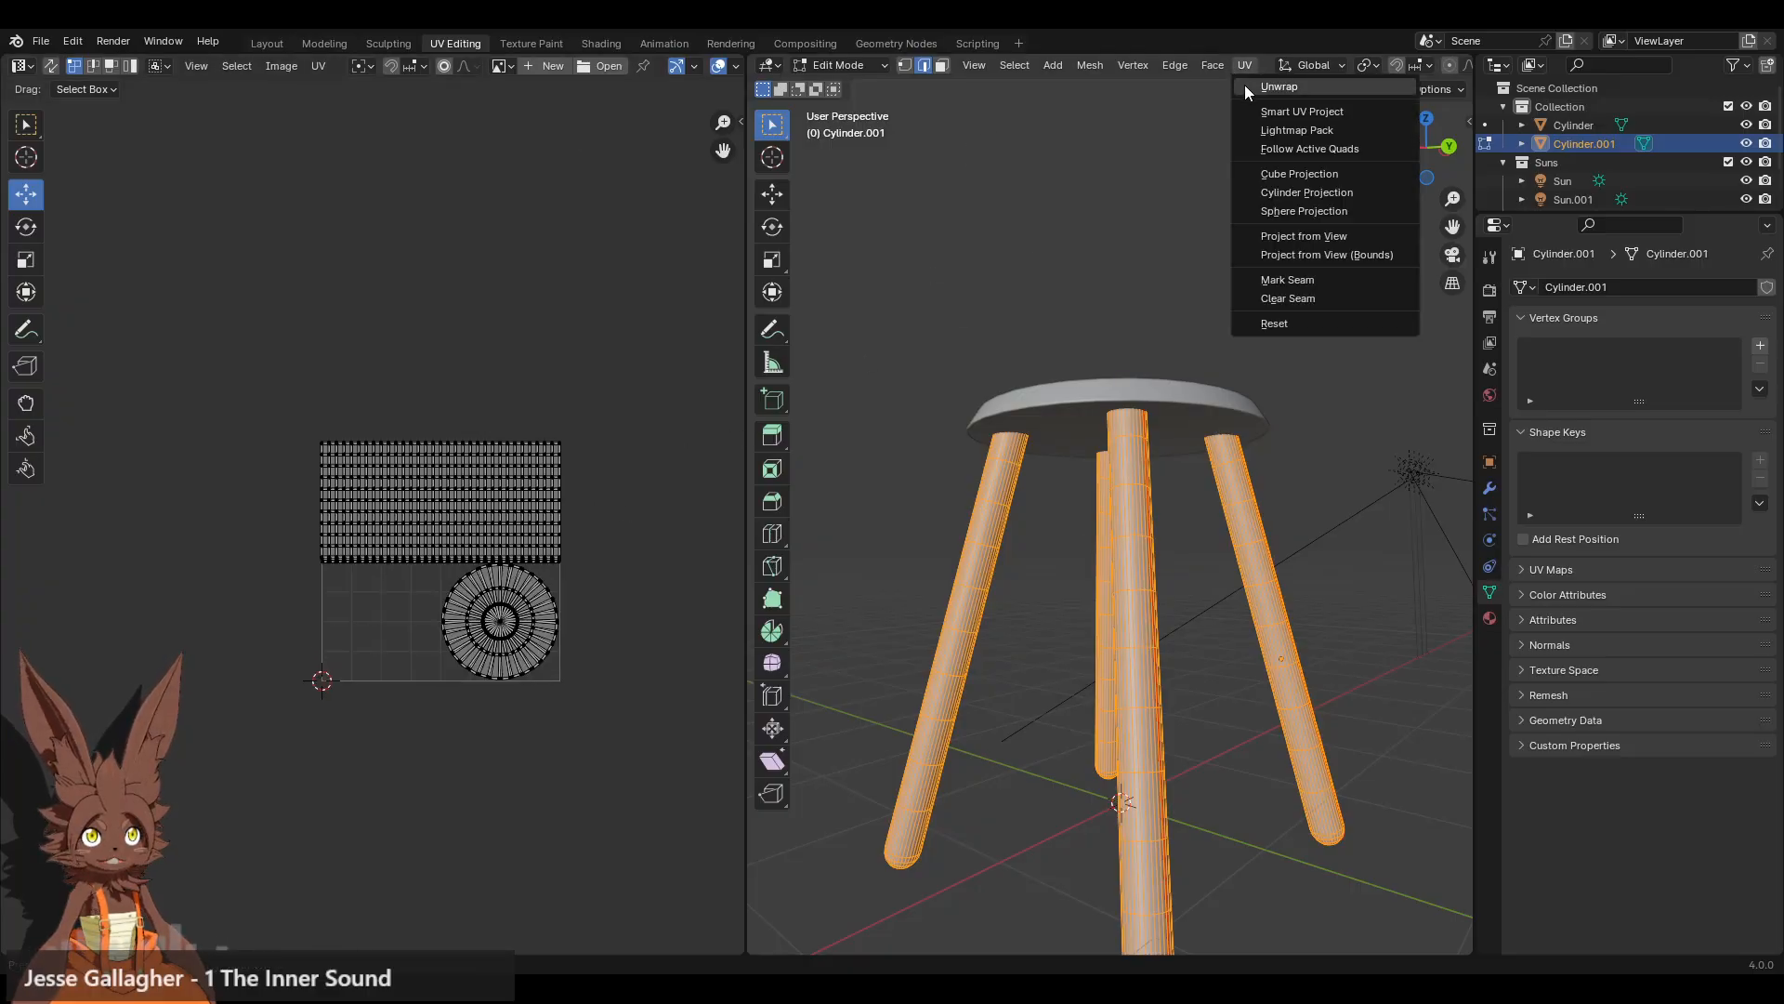
click(1268, 105)
scroll(532, 493, up, 3)
middle_drag(539, 535, 455, 513)
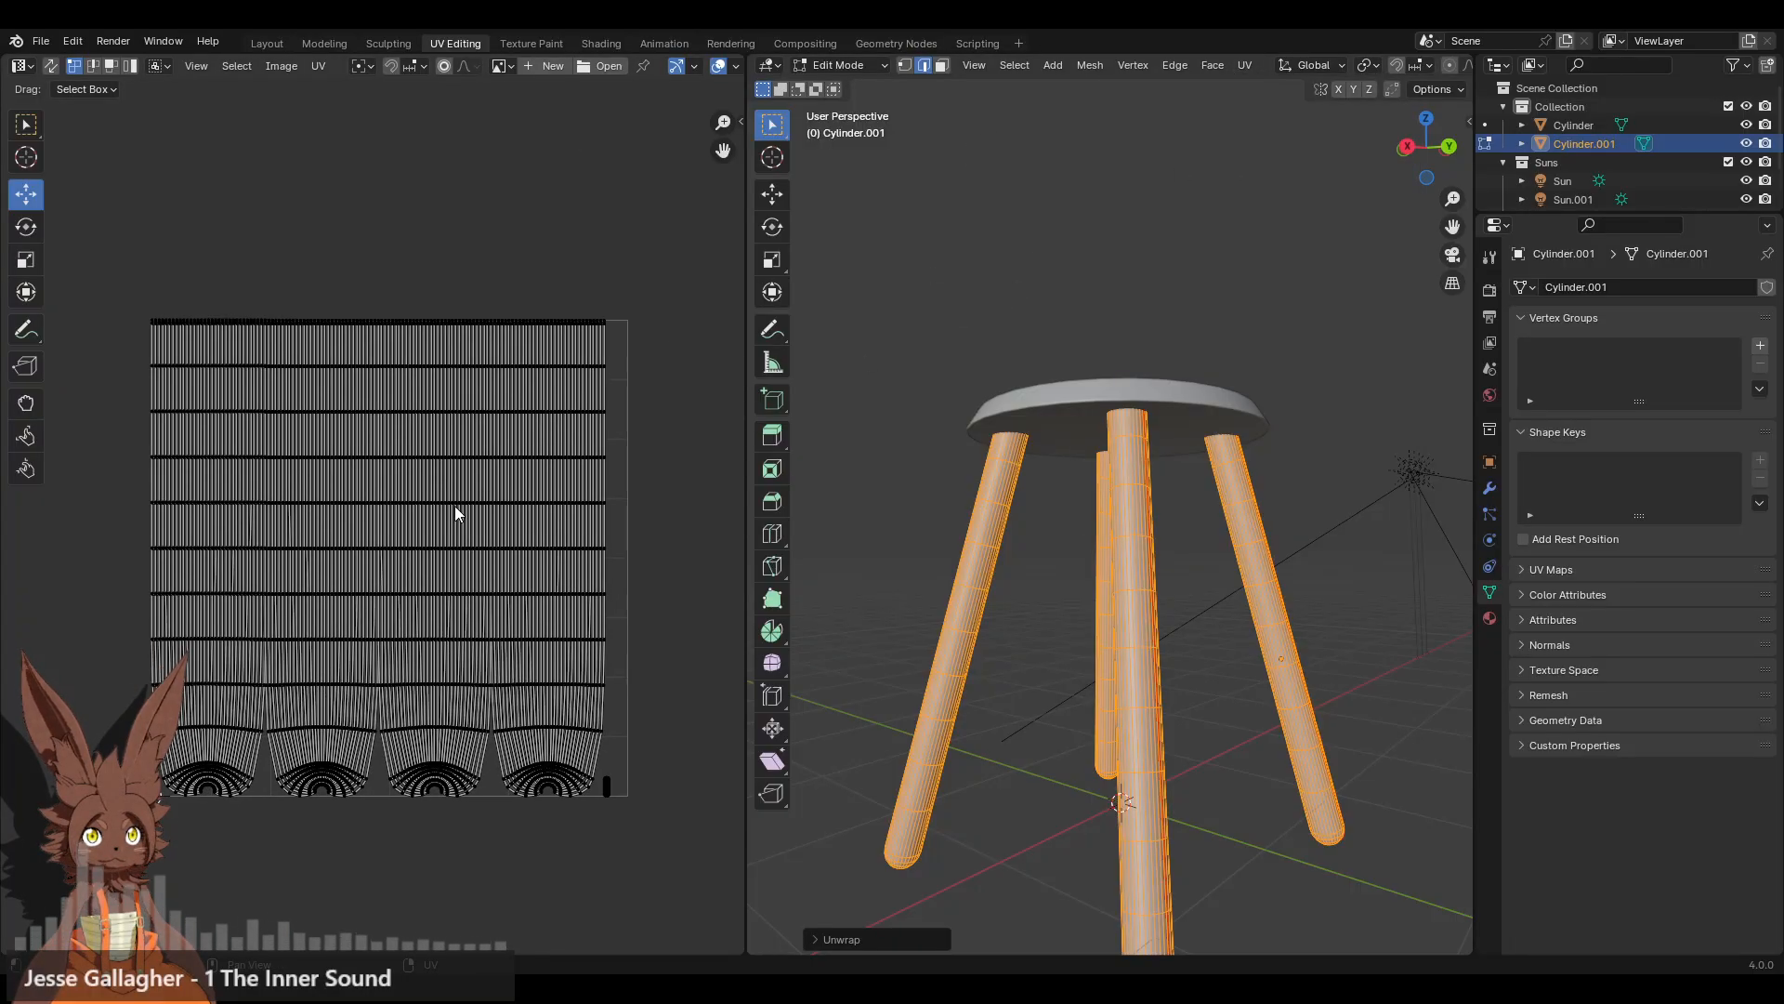
- Select the stool's seat, unwrap it in the UV Editing workspace and return to the Layout workspace
click(267, 43)
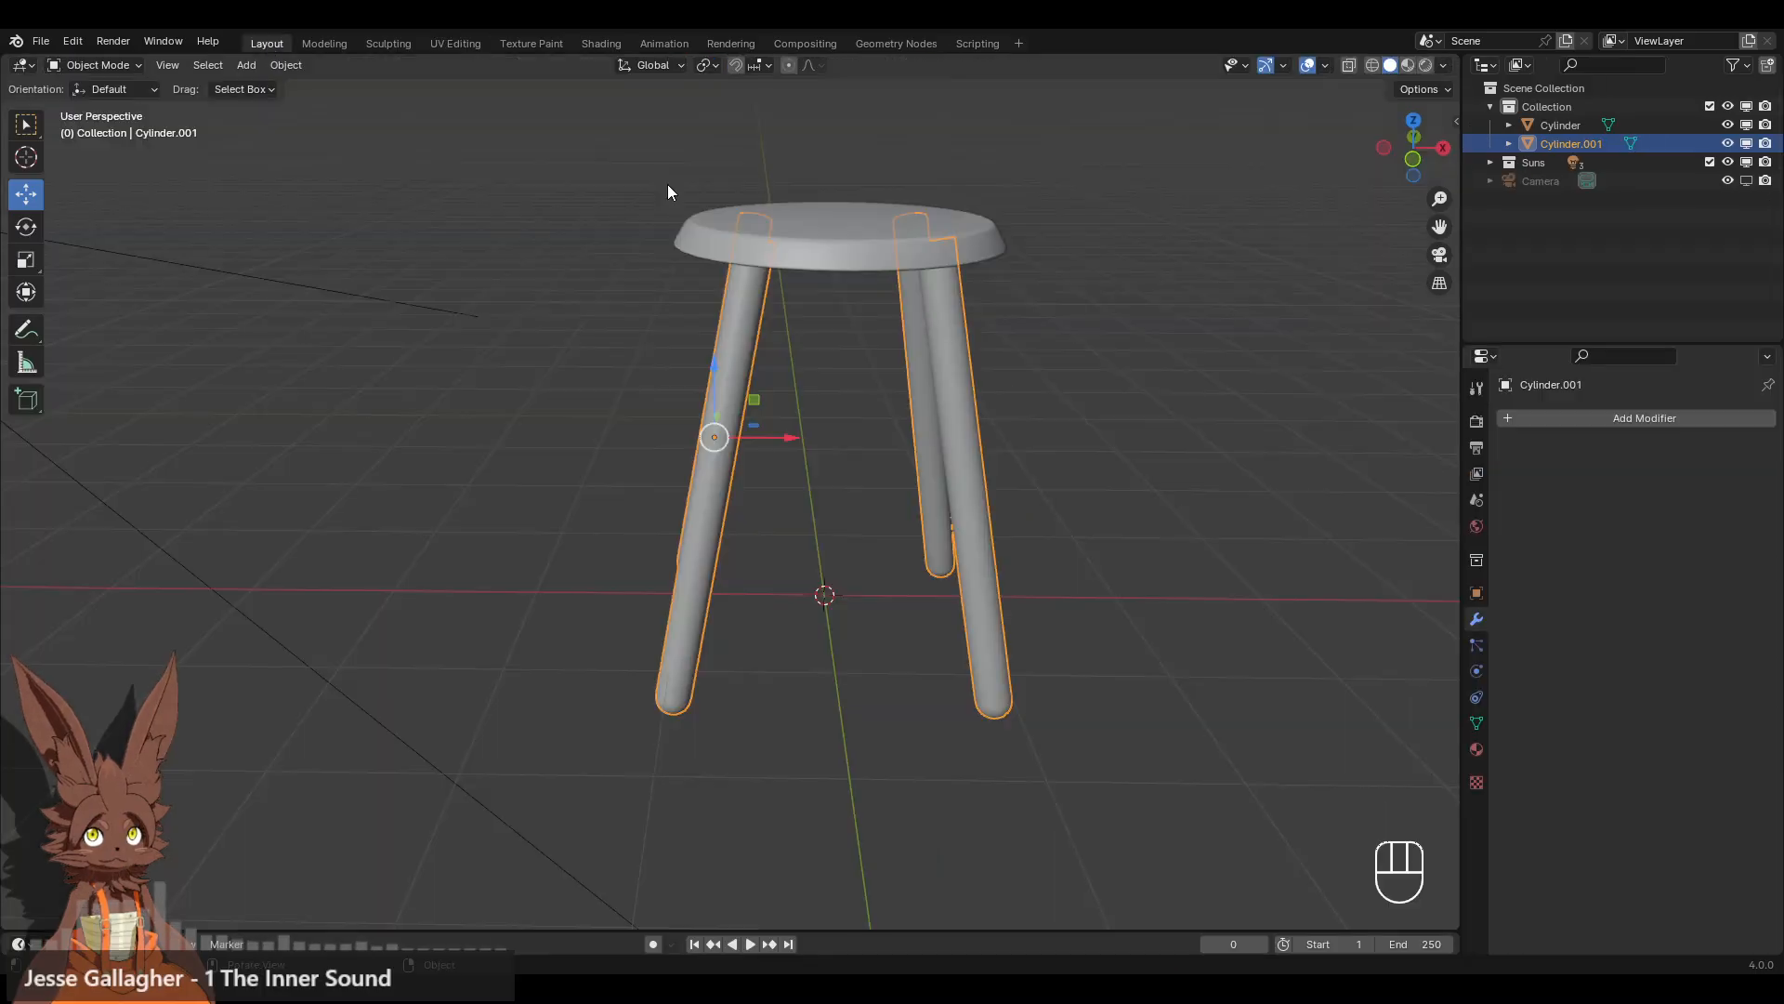
click(789, 252)
click(455, 43)
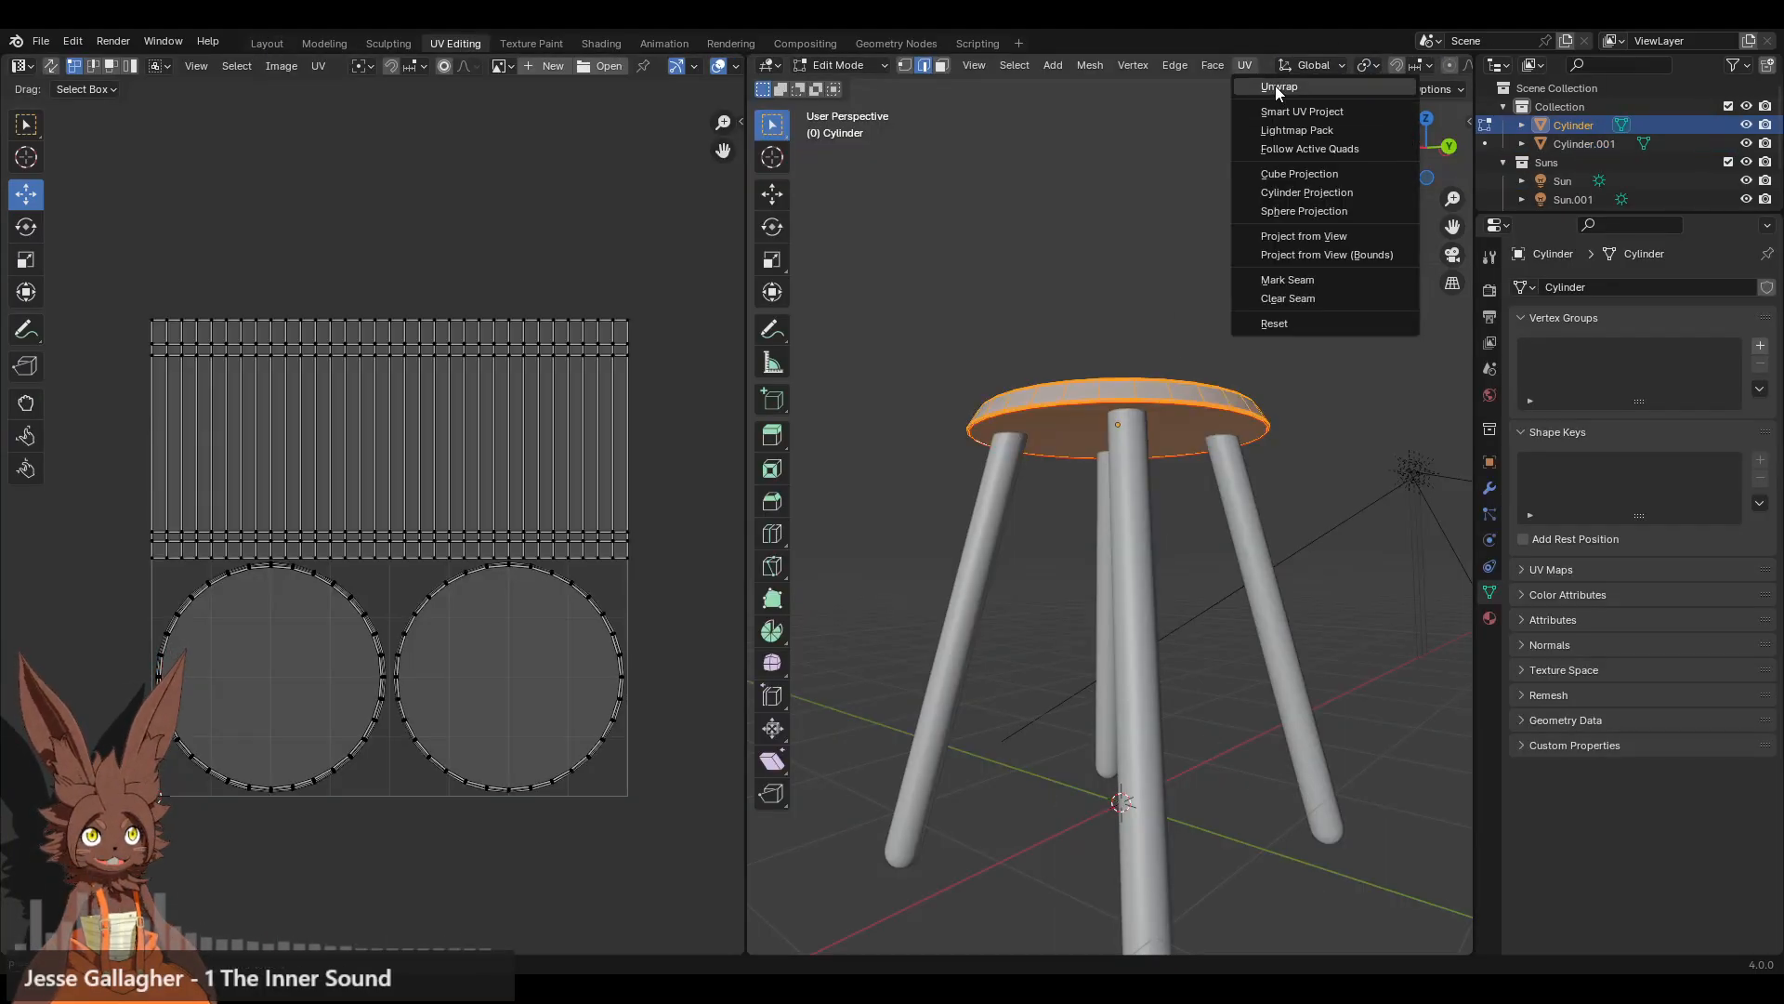
click(1279, 85)
click(267, 43)
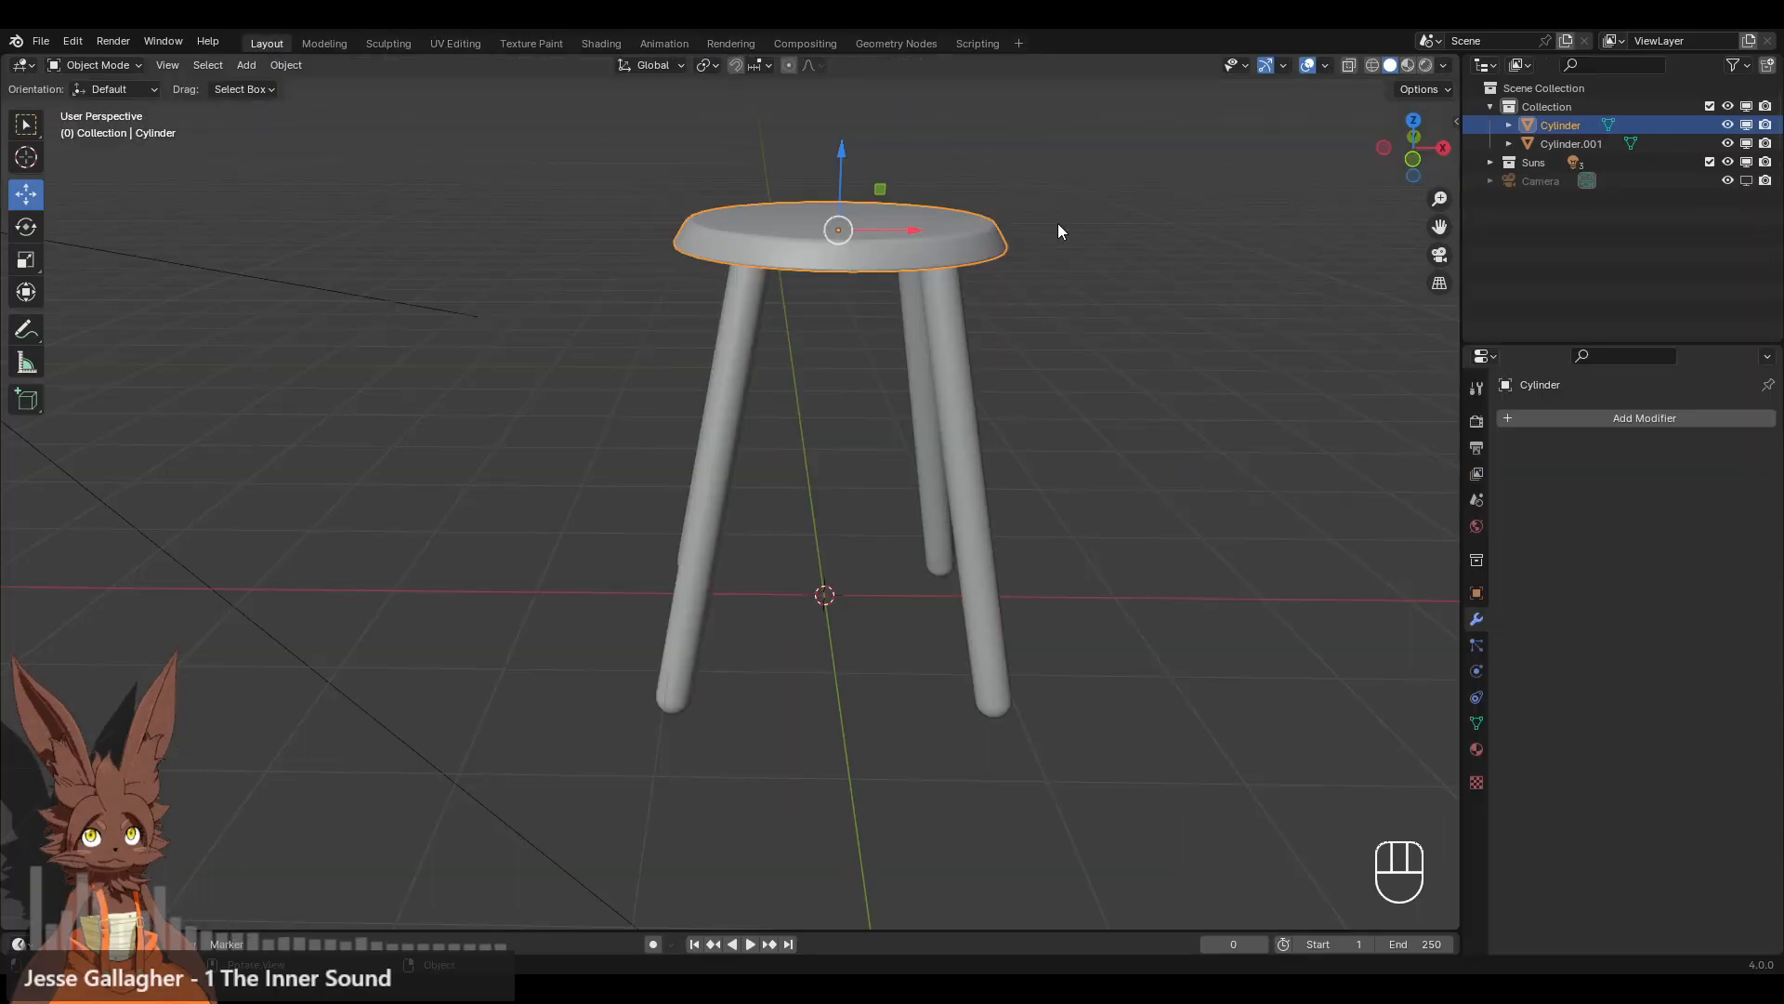
- Add a new cylinder mesh at the world origin and open it in Edit Mode
click(547, 237)
click(246, 65)
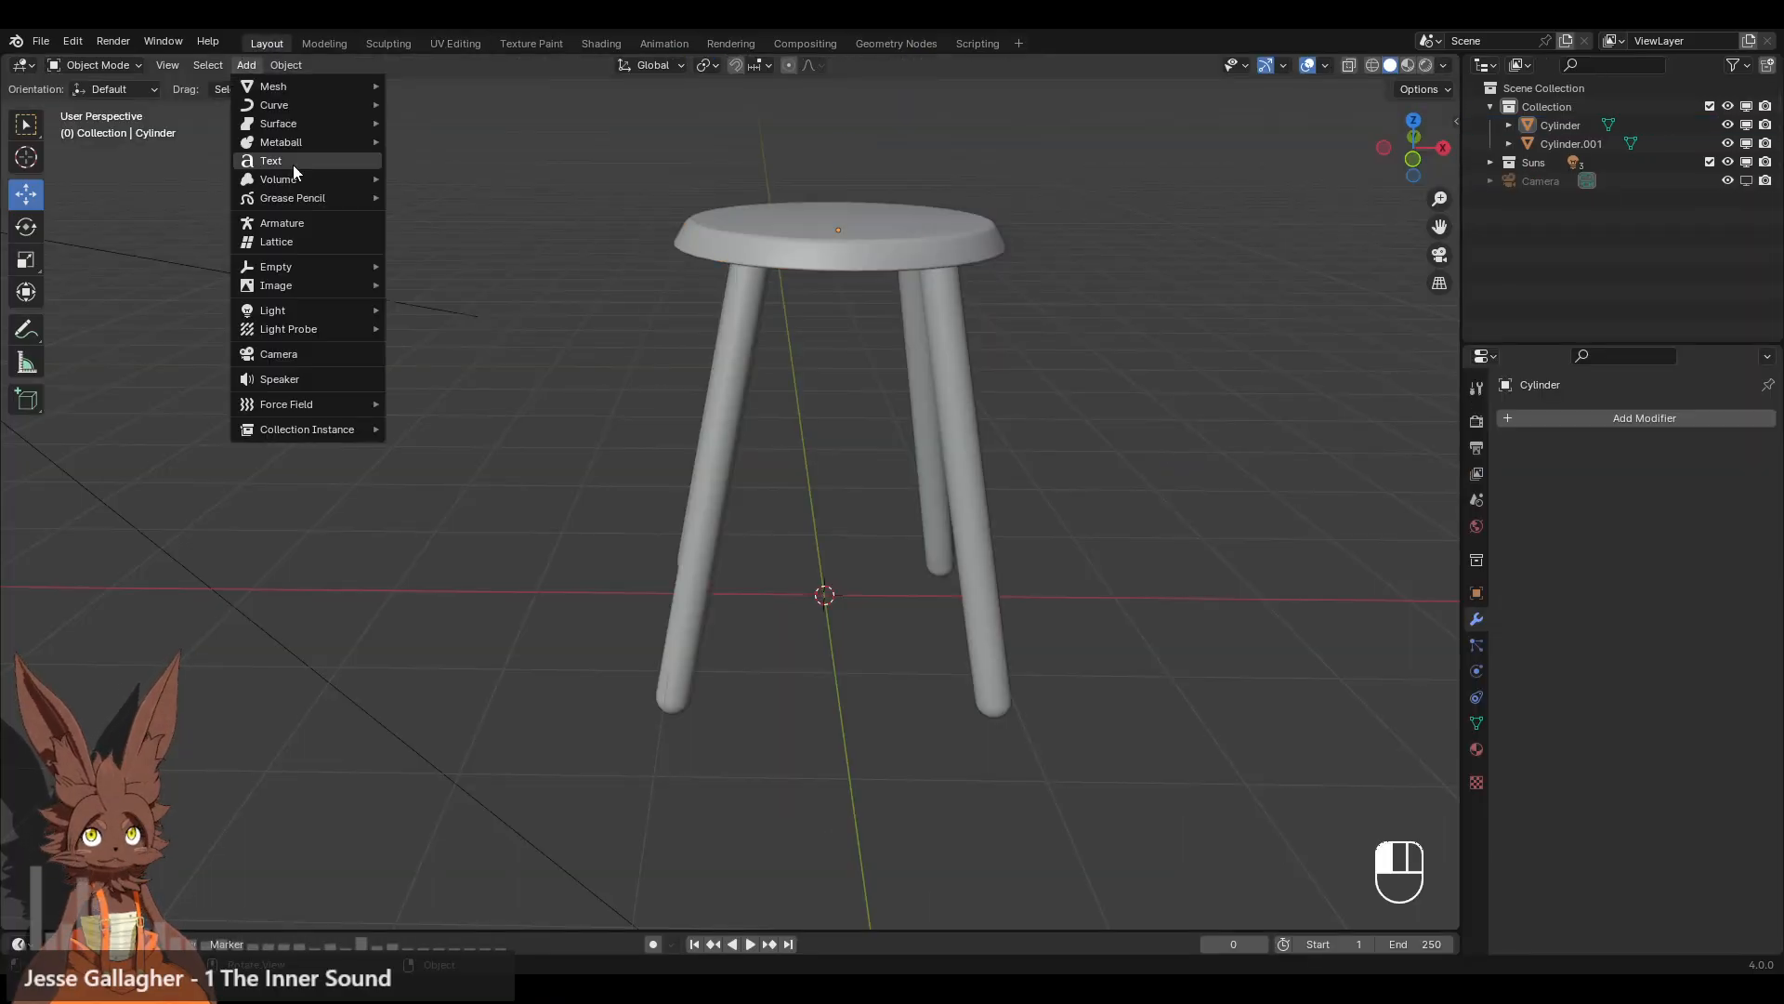
mouse_move(347, 85)
click(454, 180)
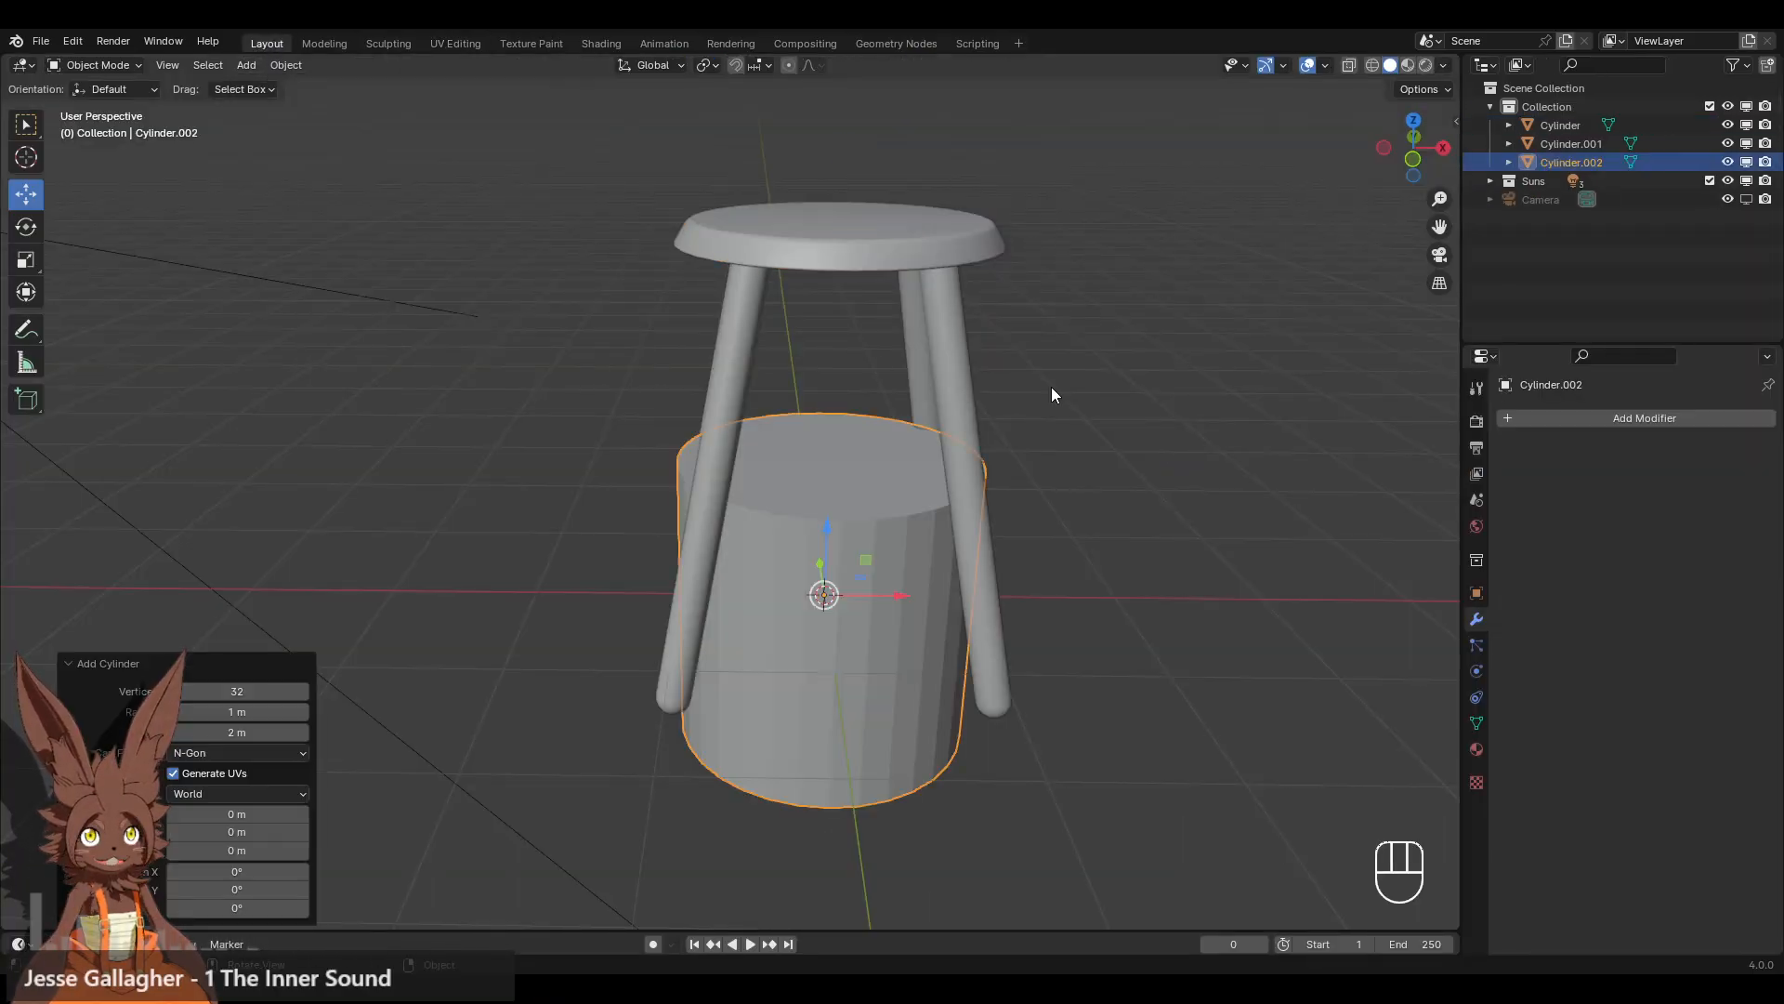
click(121, 65)
click(121, 110)
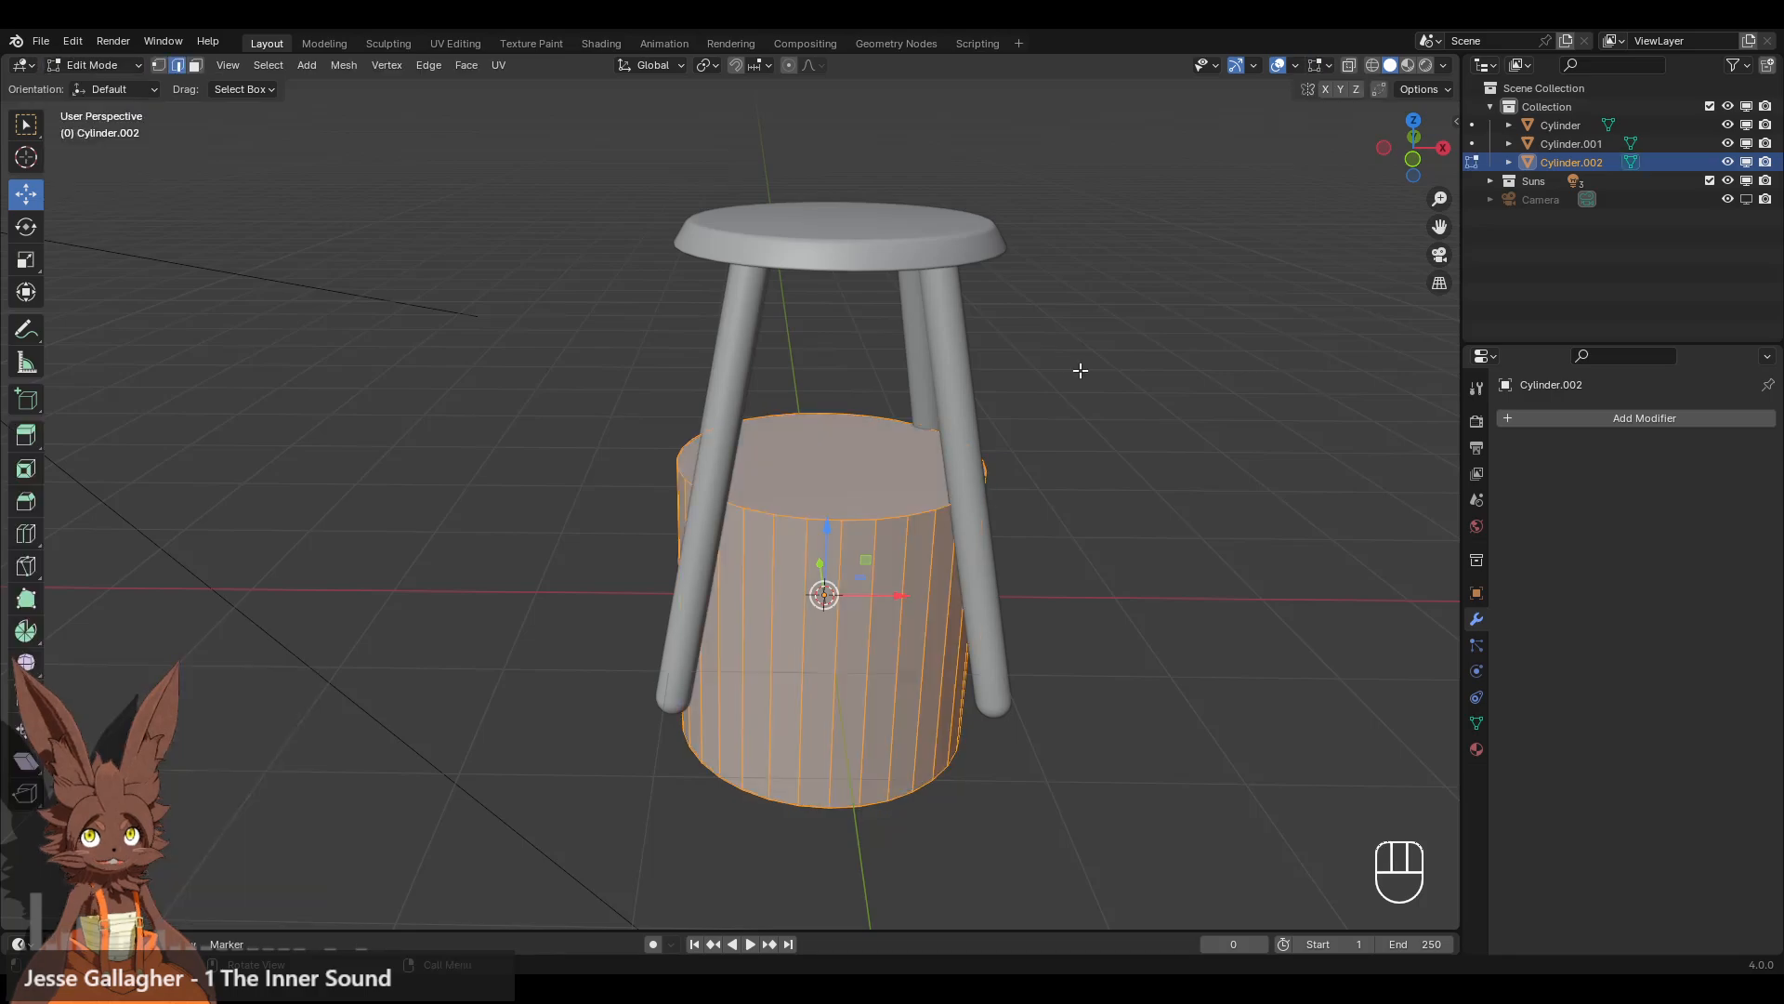
- Raise the cylinder about 1.229 m along Z in the front view so it sits between the legs
middle_drag(1078, 371, 1158, 303)
click(1409, 157)
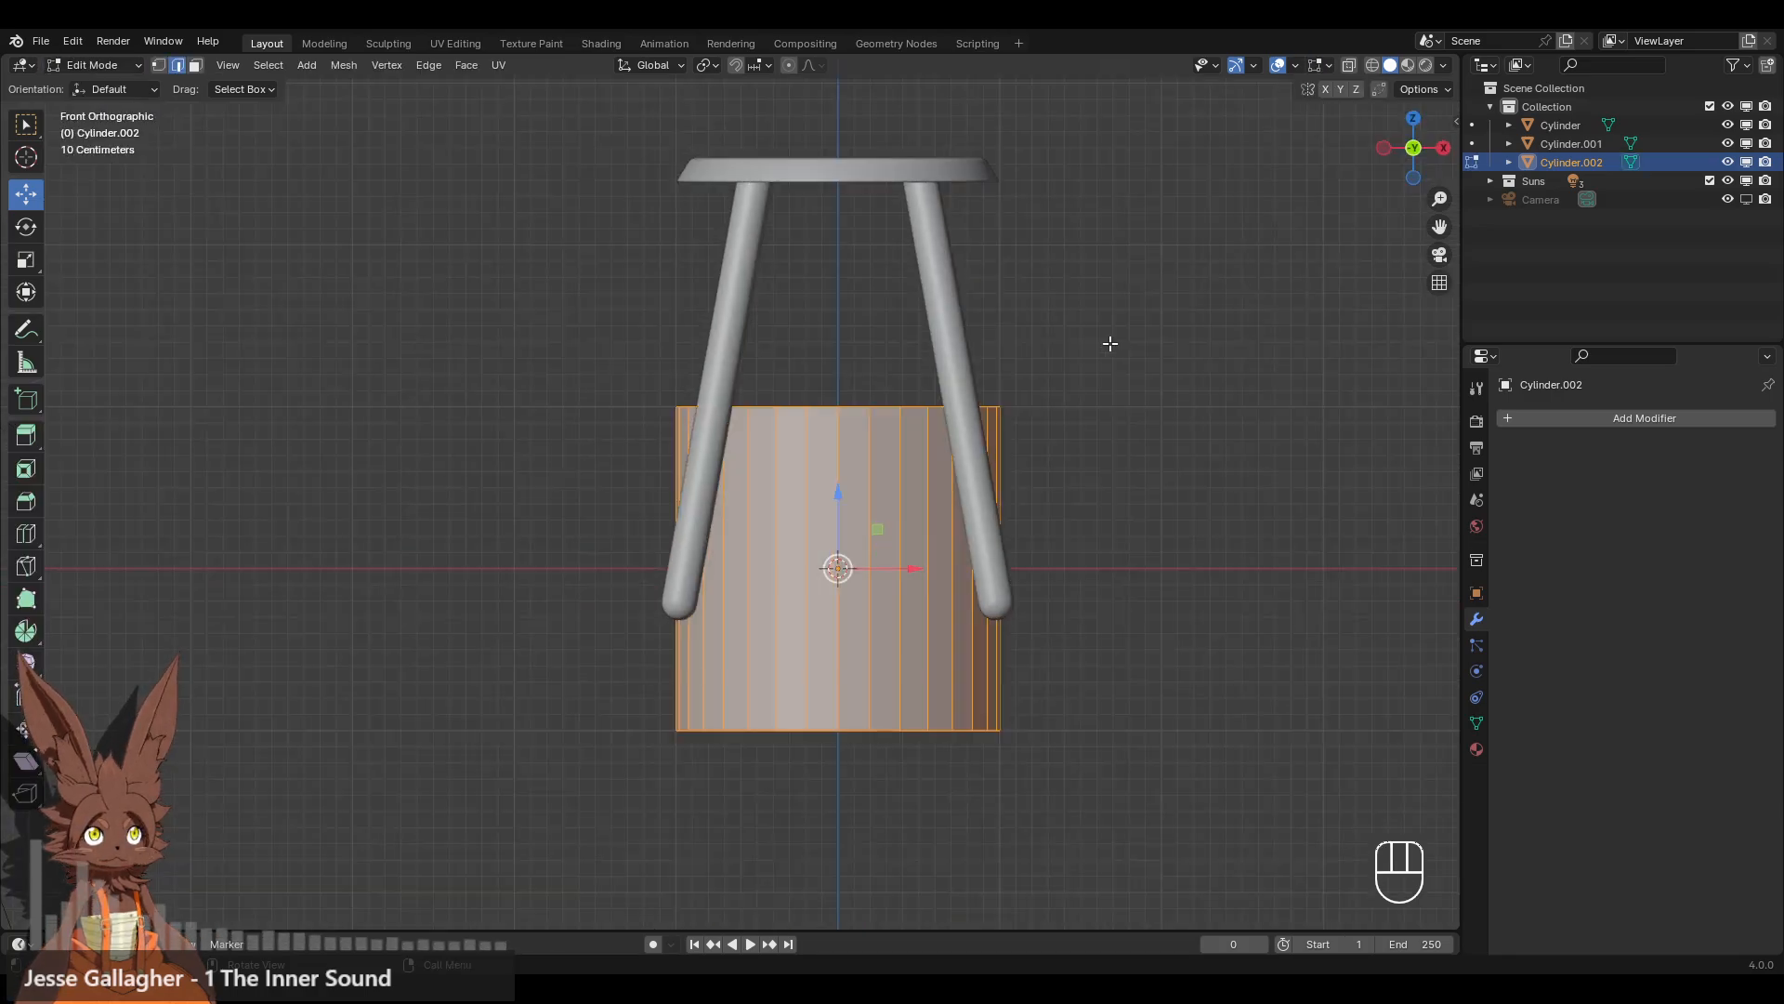
drag(772, 548, 772, 351)
shift+middle_drag(772, 352, 743, 450)
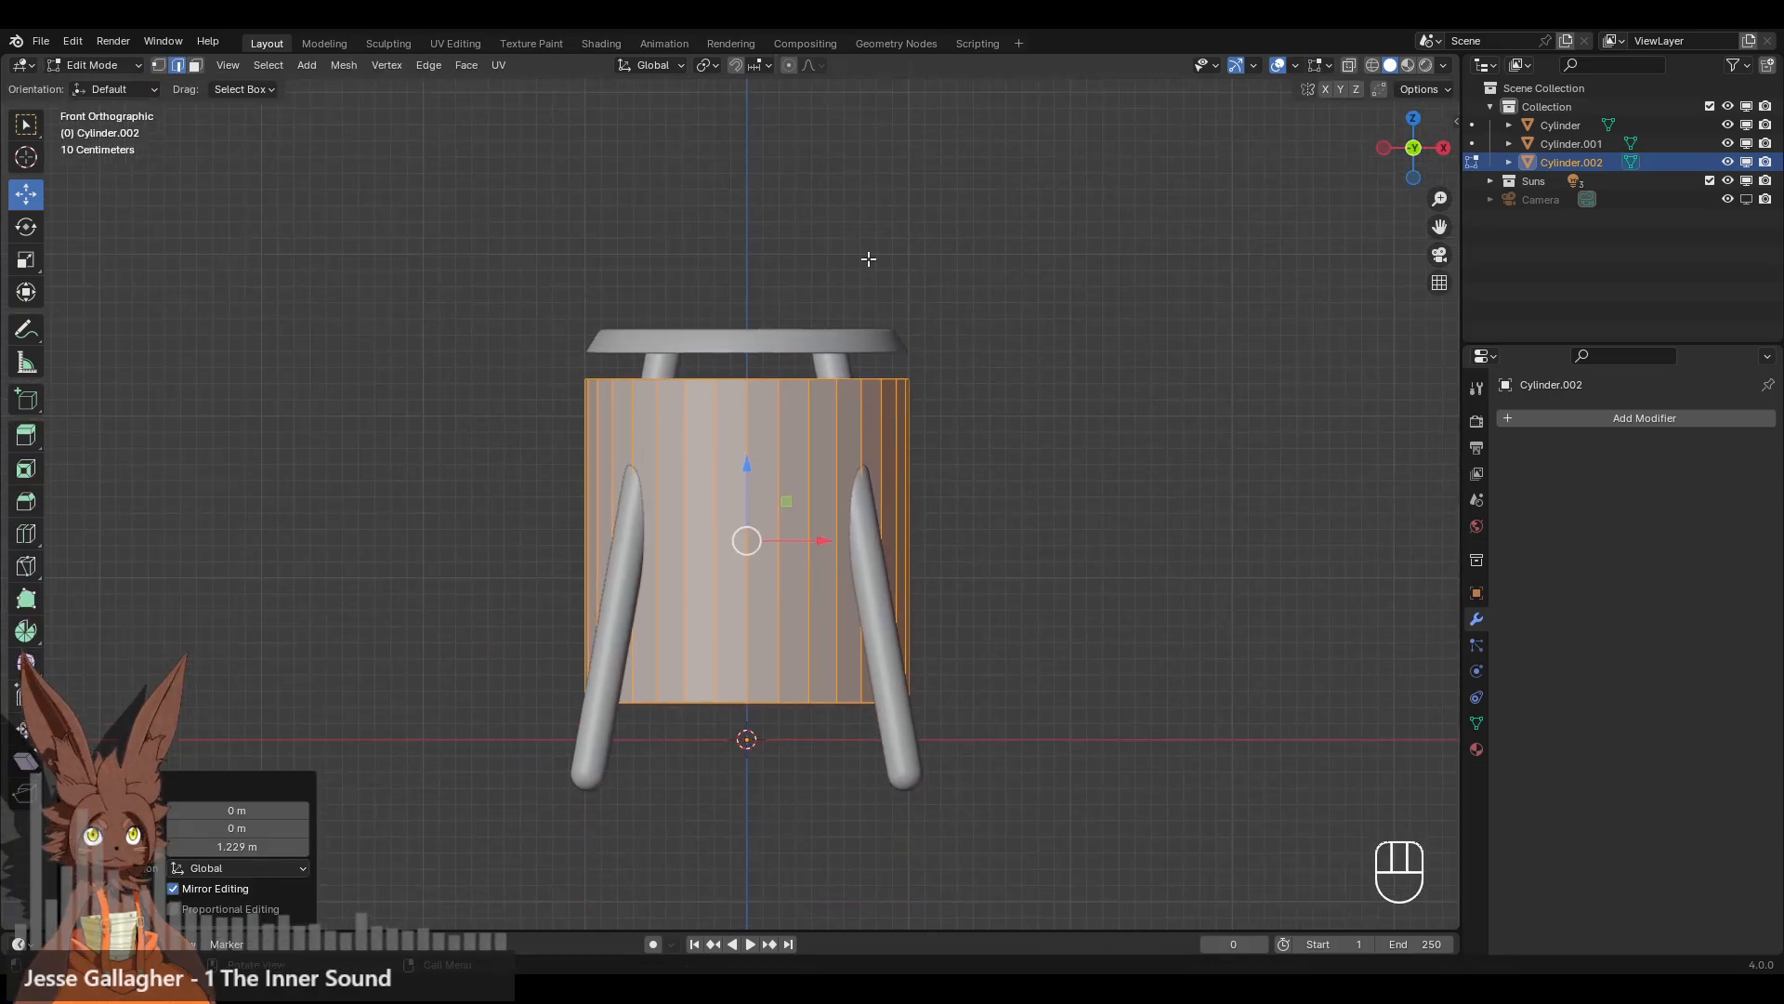
- Rotate the cylinder 90° in the front view so it lies horizontally
key(r)
click(1043, 607)
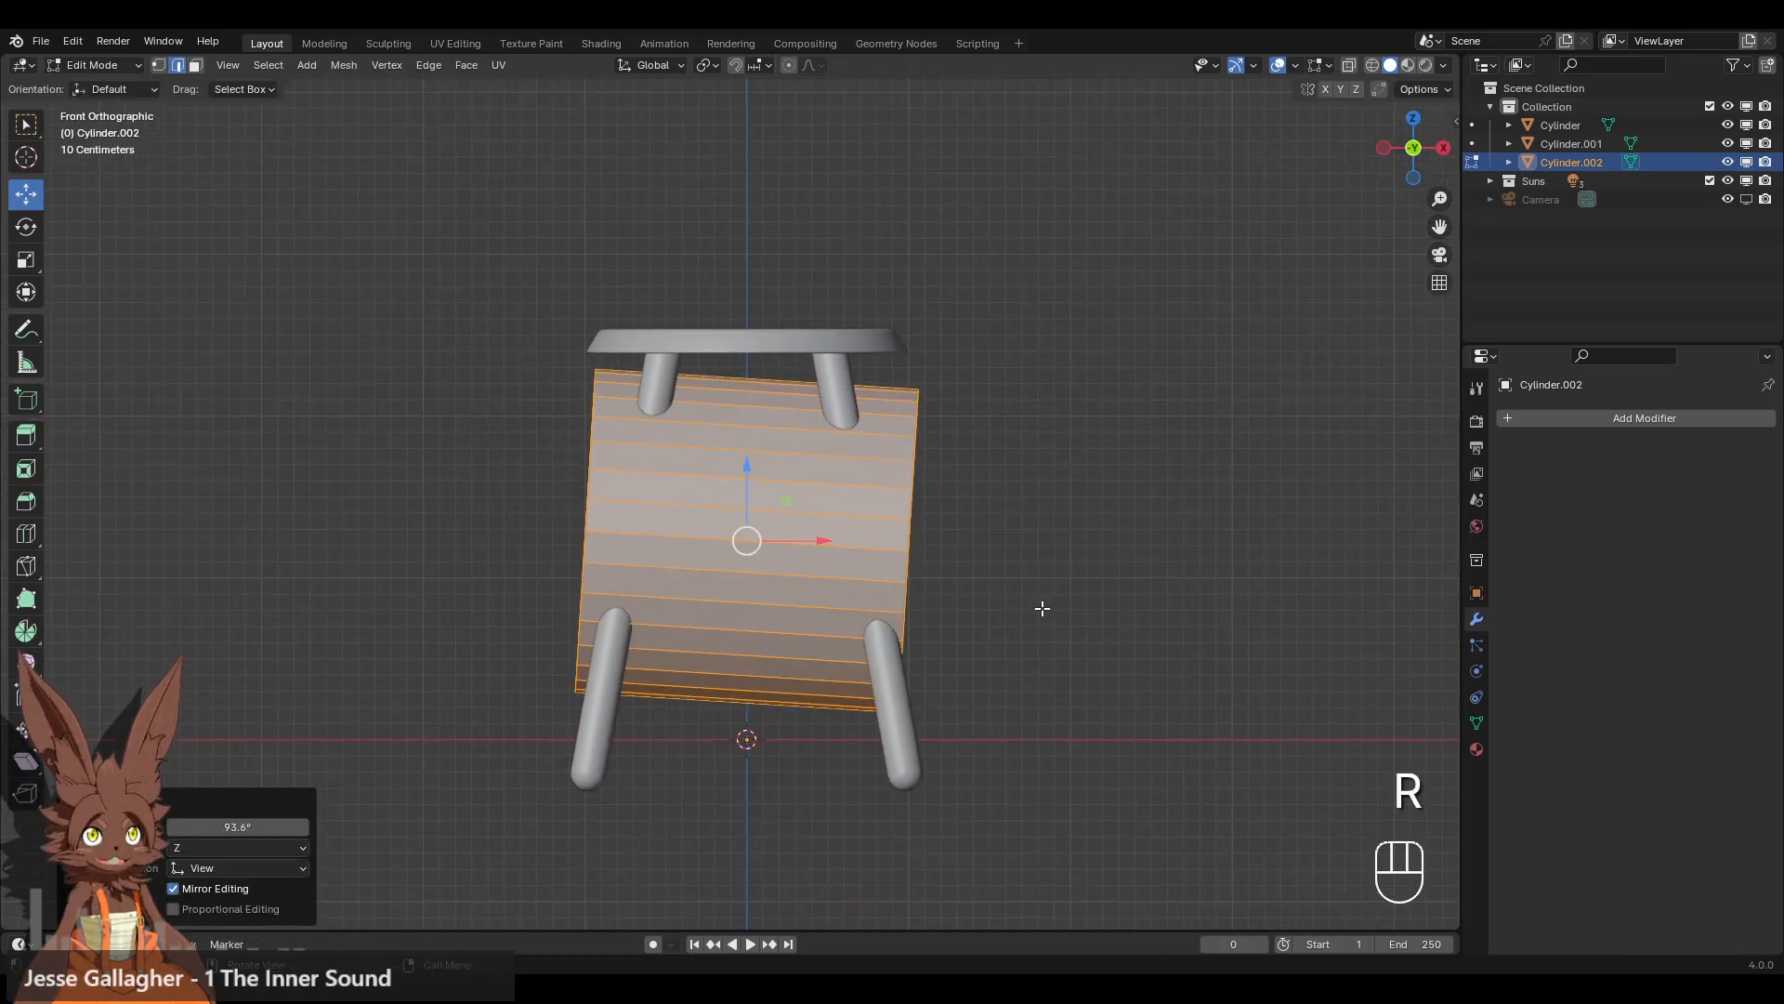
click(289, 824)
text(90)
key(Return)
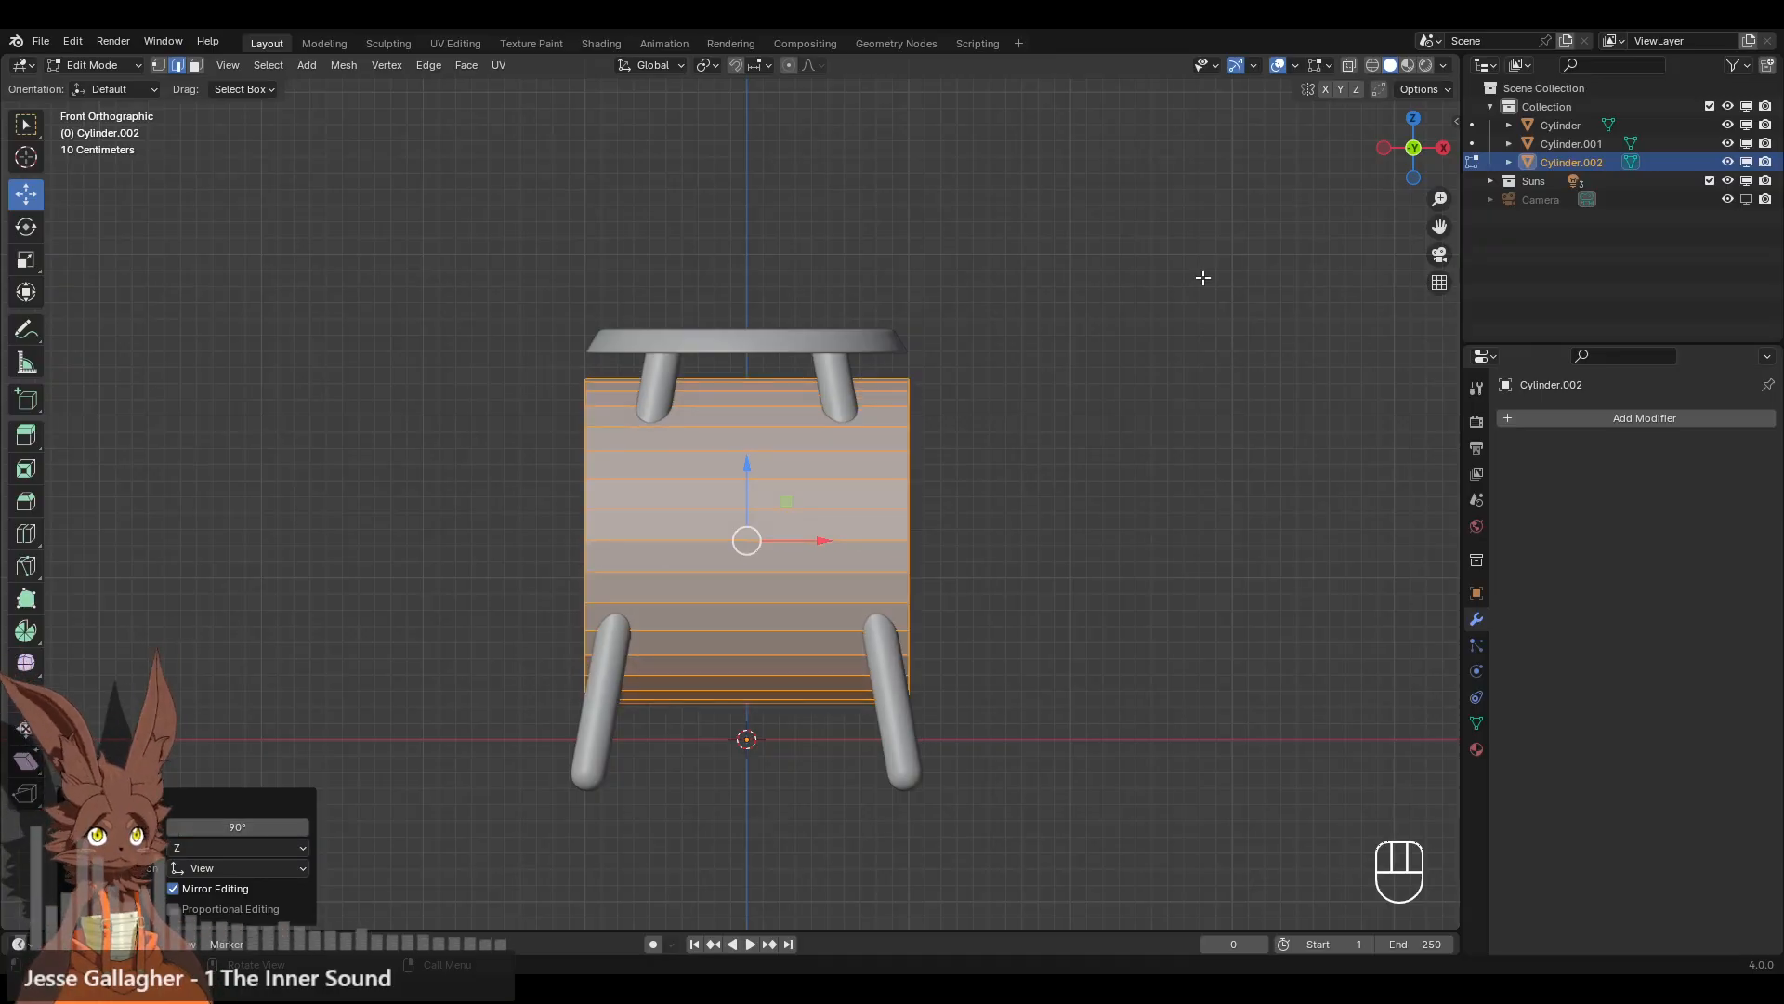
- Scale the cylinder down to about 0.066 and stretch it about 9.75 times along X into a thin crossbar between the legs
key(s)
click(769, 512)
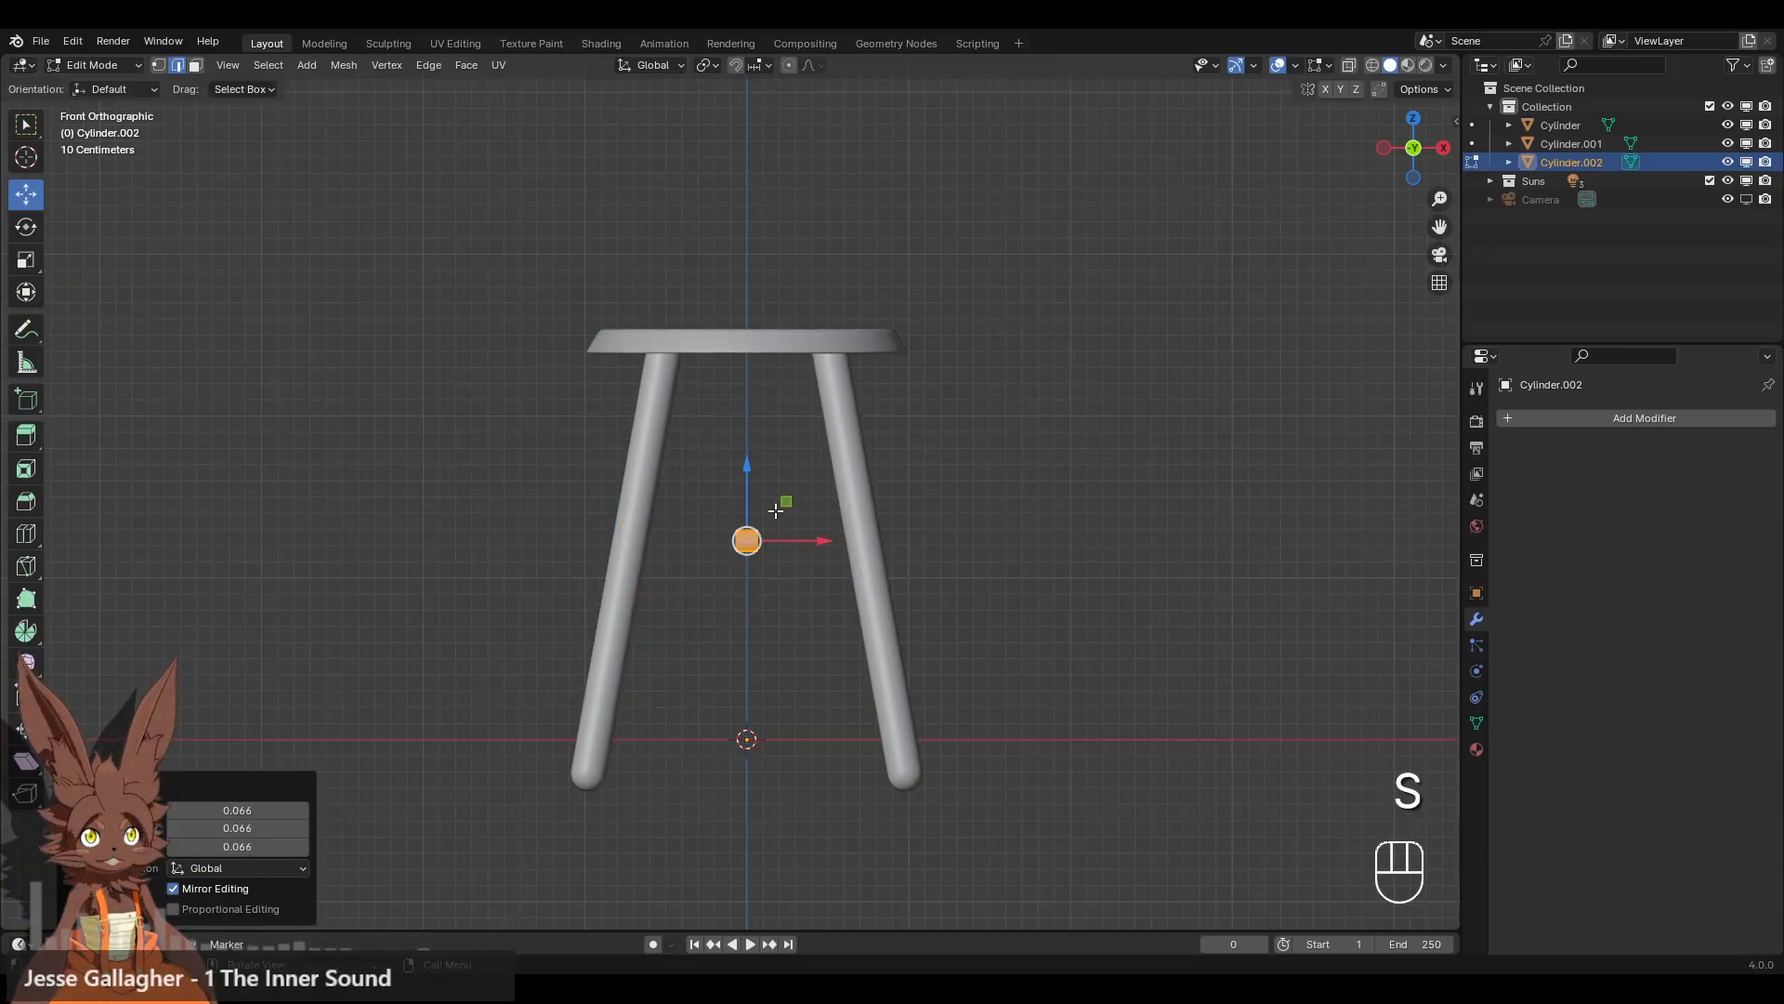
key(s)
key(x)
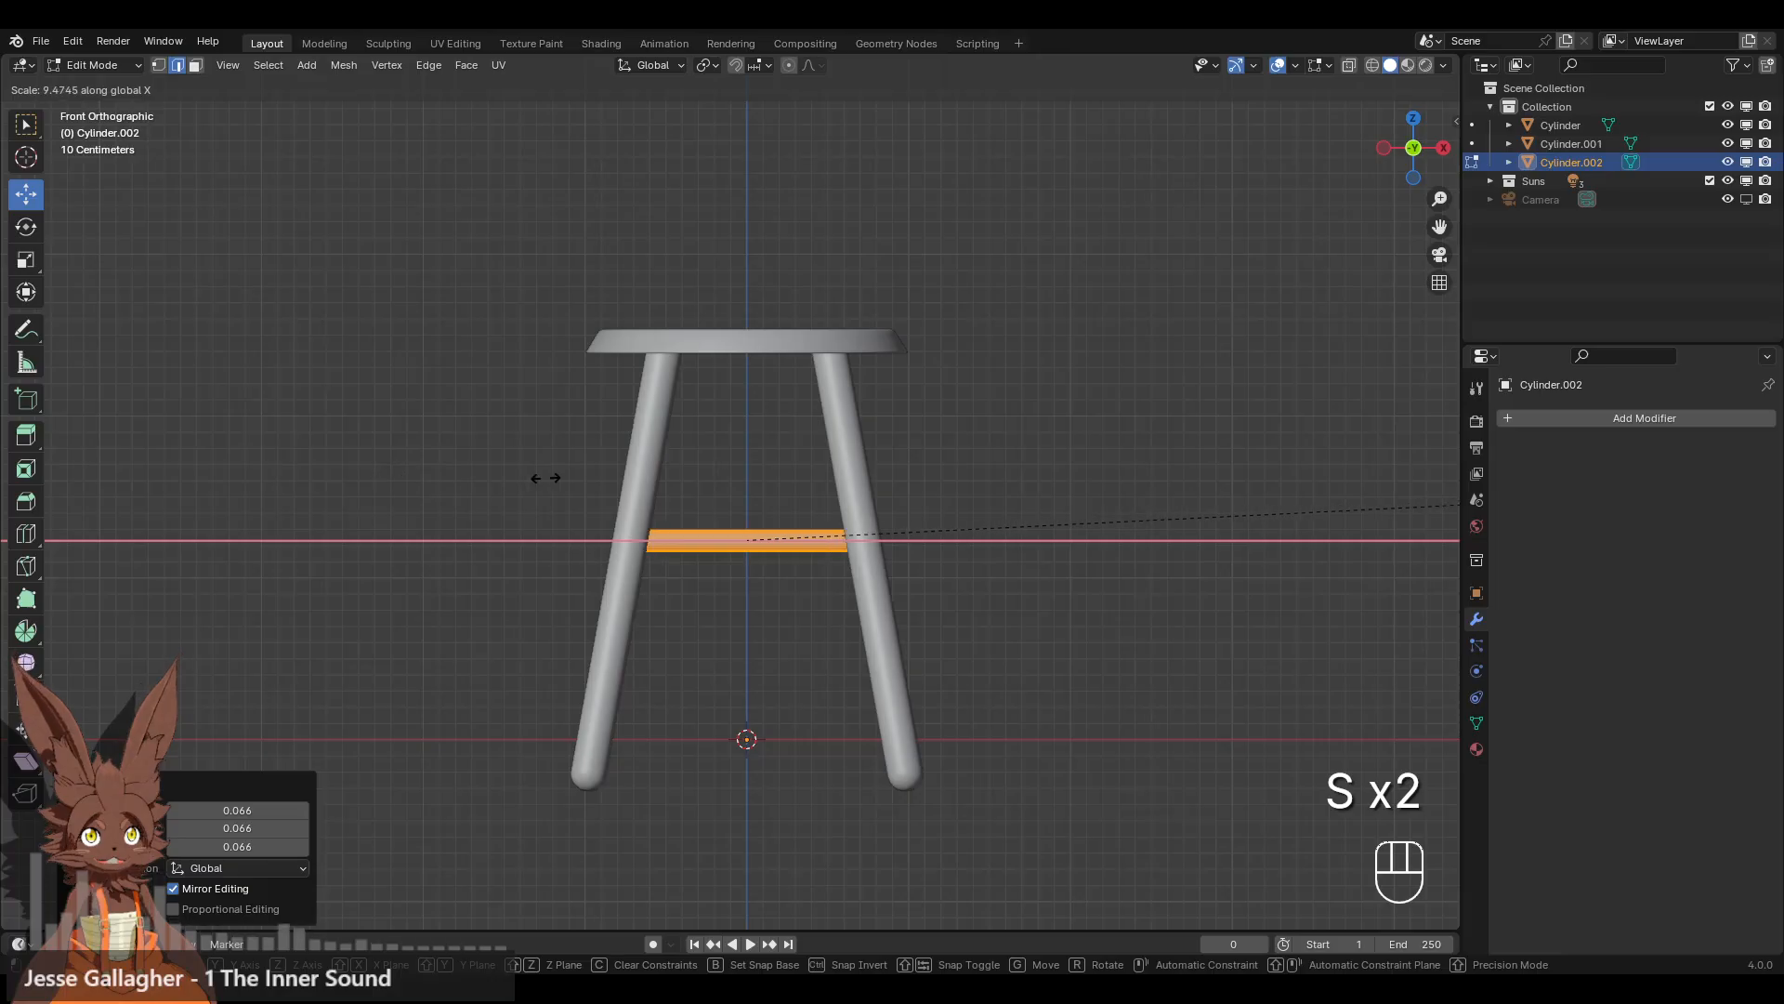
click(546, 478)
- Move the crossbar about -0.684 m along Y so it lines up with the front pair of legs
middle_drag(1009, 470, 829, 479)
key(g)
key(y)
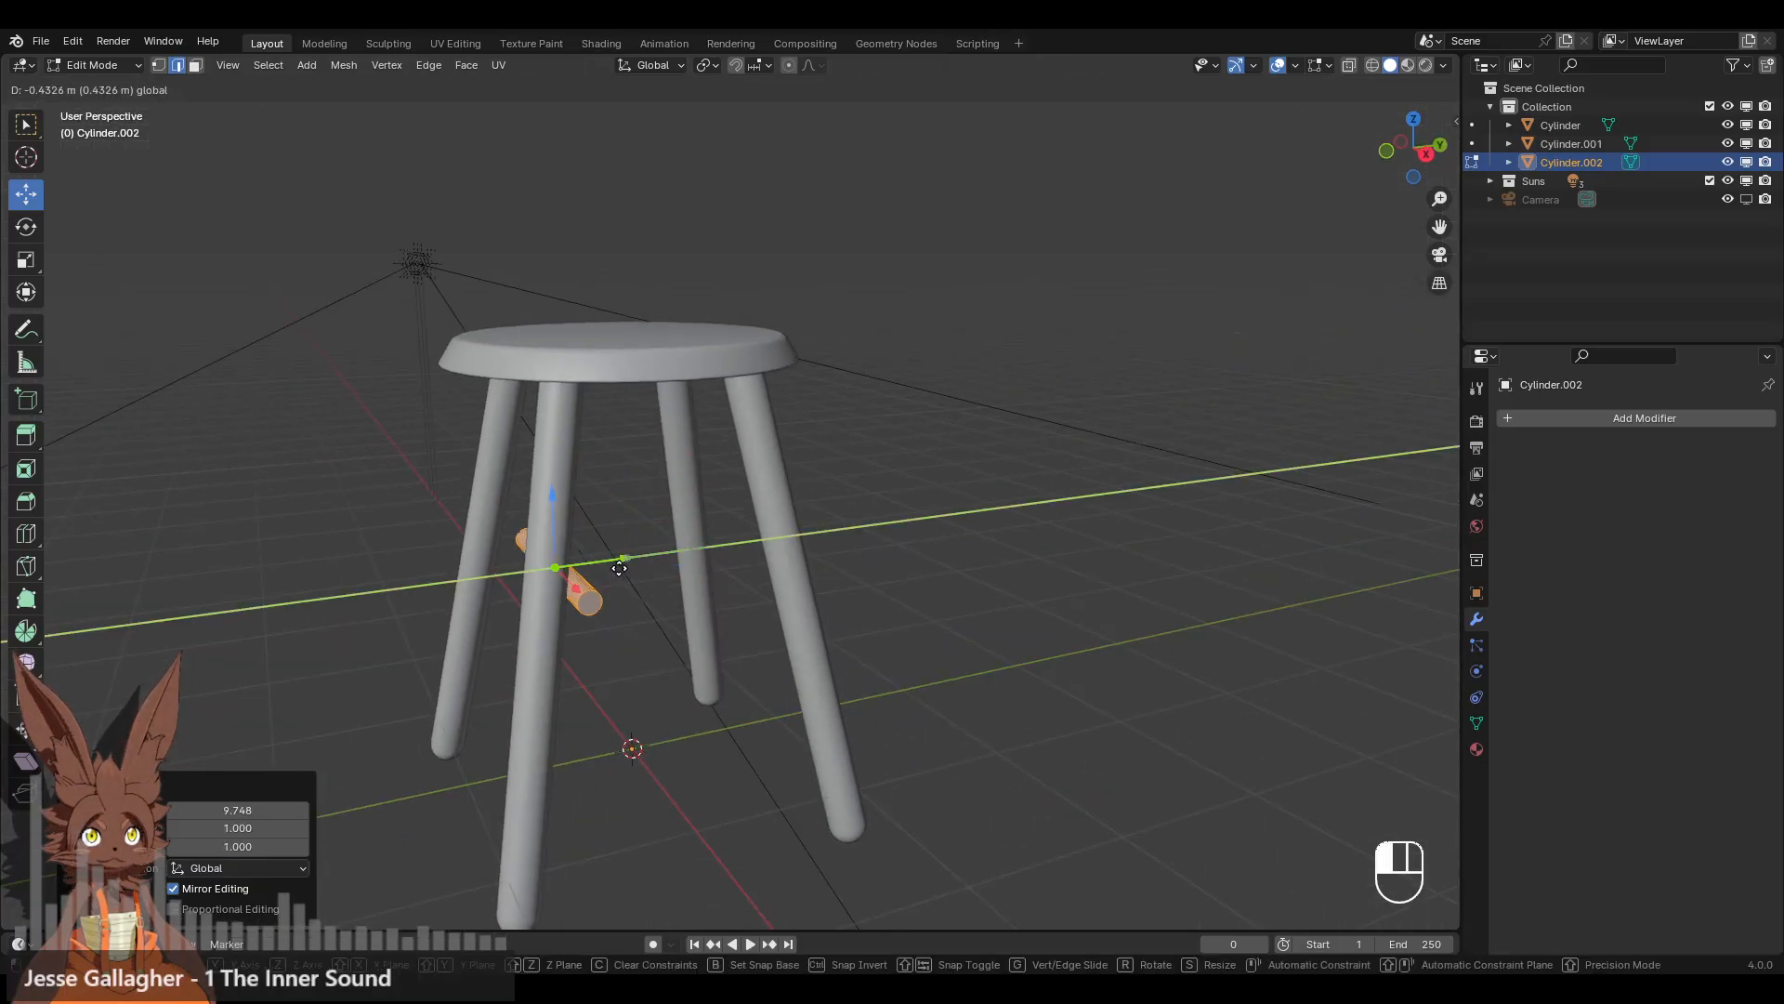
drag(590, 567, 591, 567)
scroll(373, 479, down, 2)
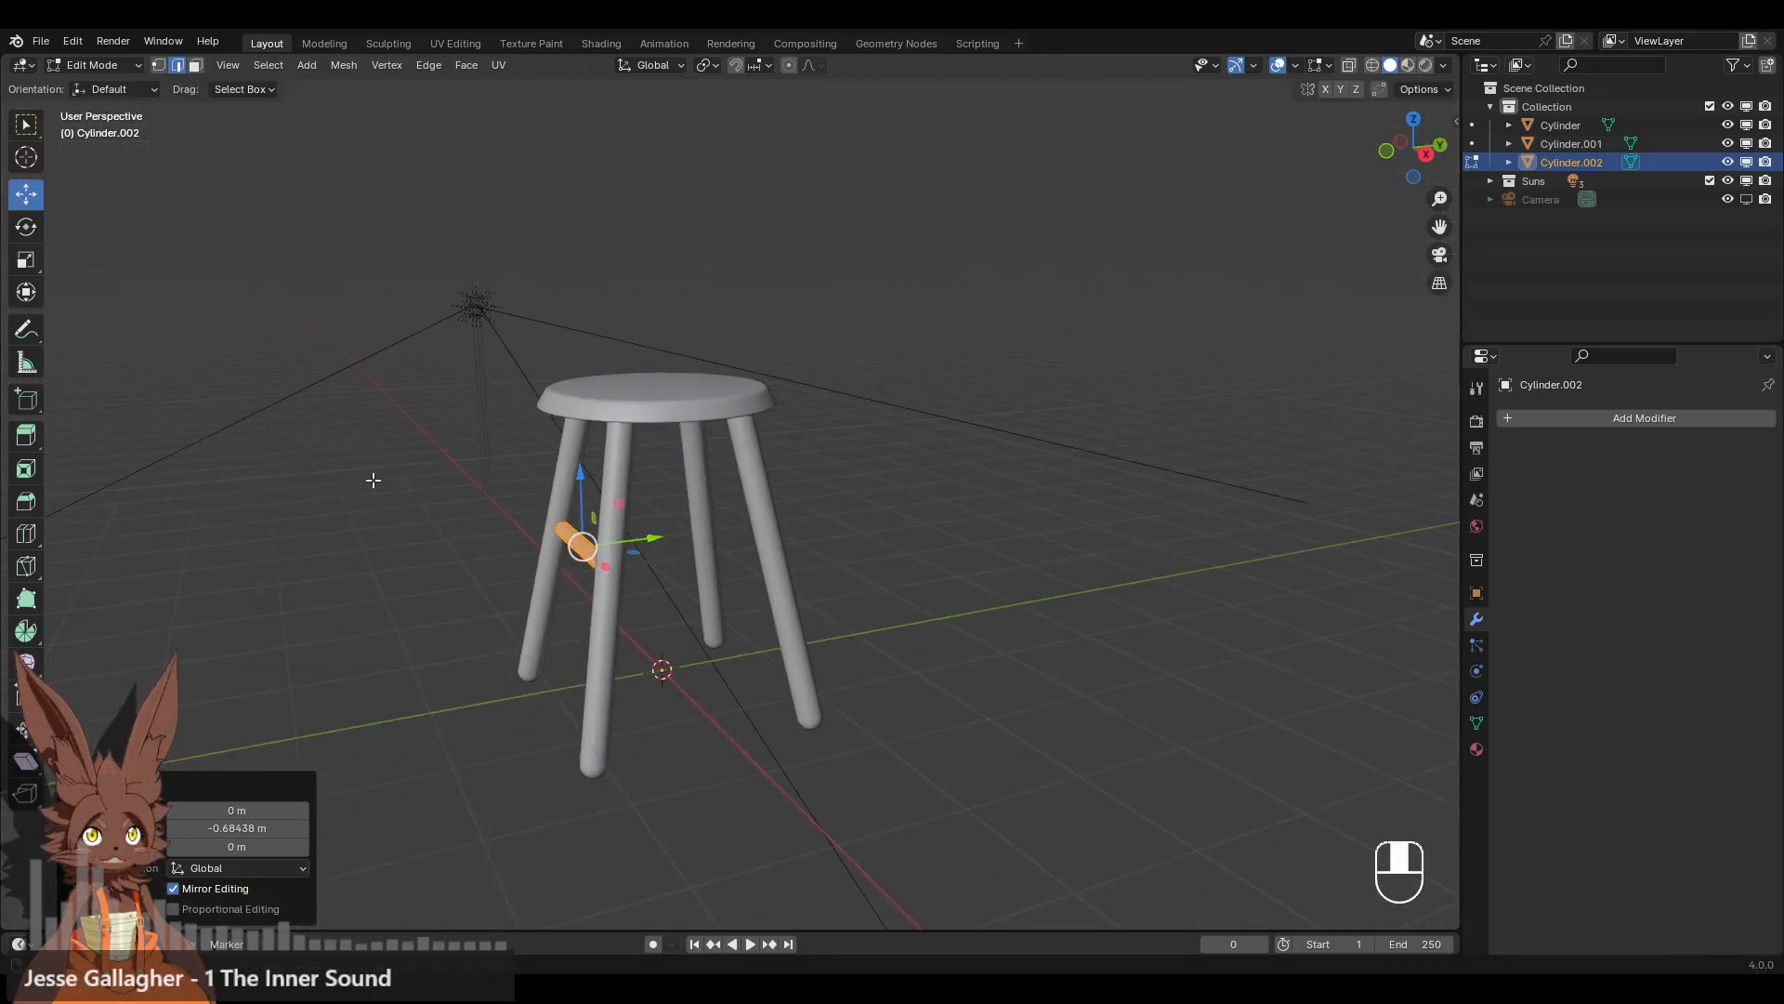
- Raise the crossbar along Z in the front view to the upper part of the legs
middle_drag(371, 477, 520, 473)
click(1043, 400)
click(1412, 162)
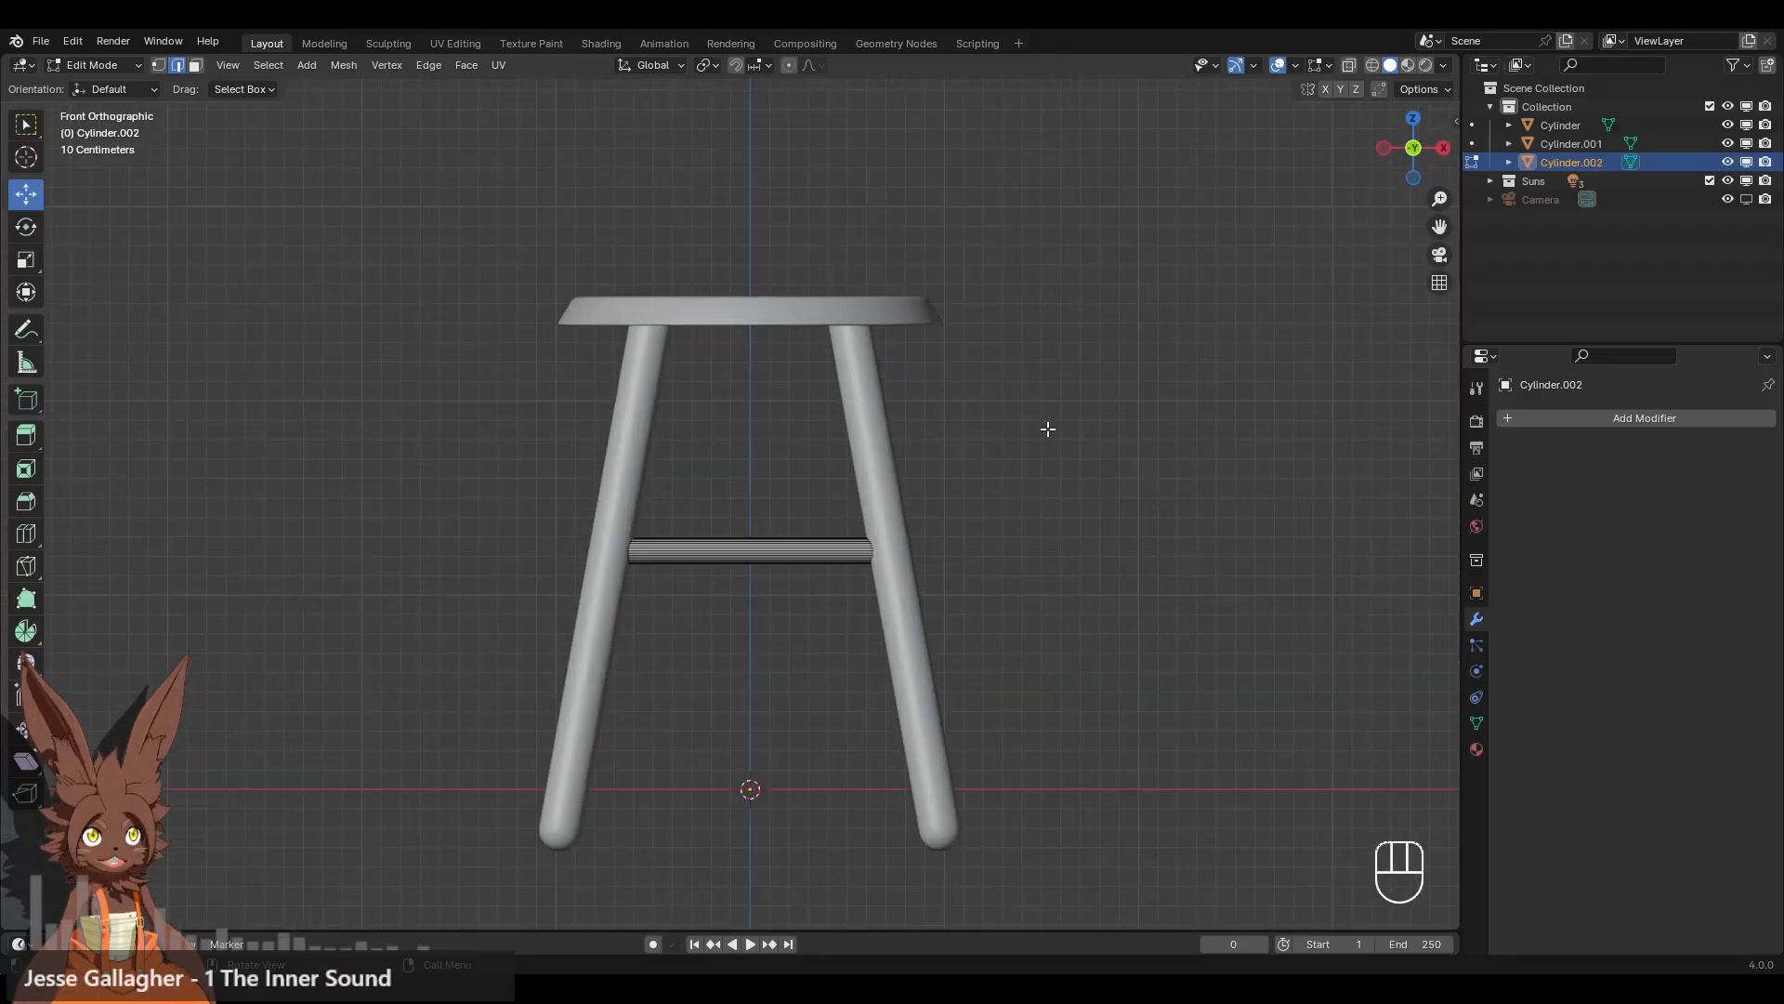
scroll(808, 555, up, 1)
key(a)
drag(749, 499, 772, 404)
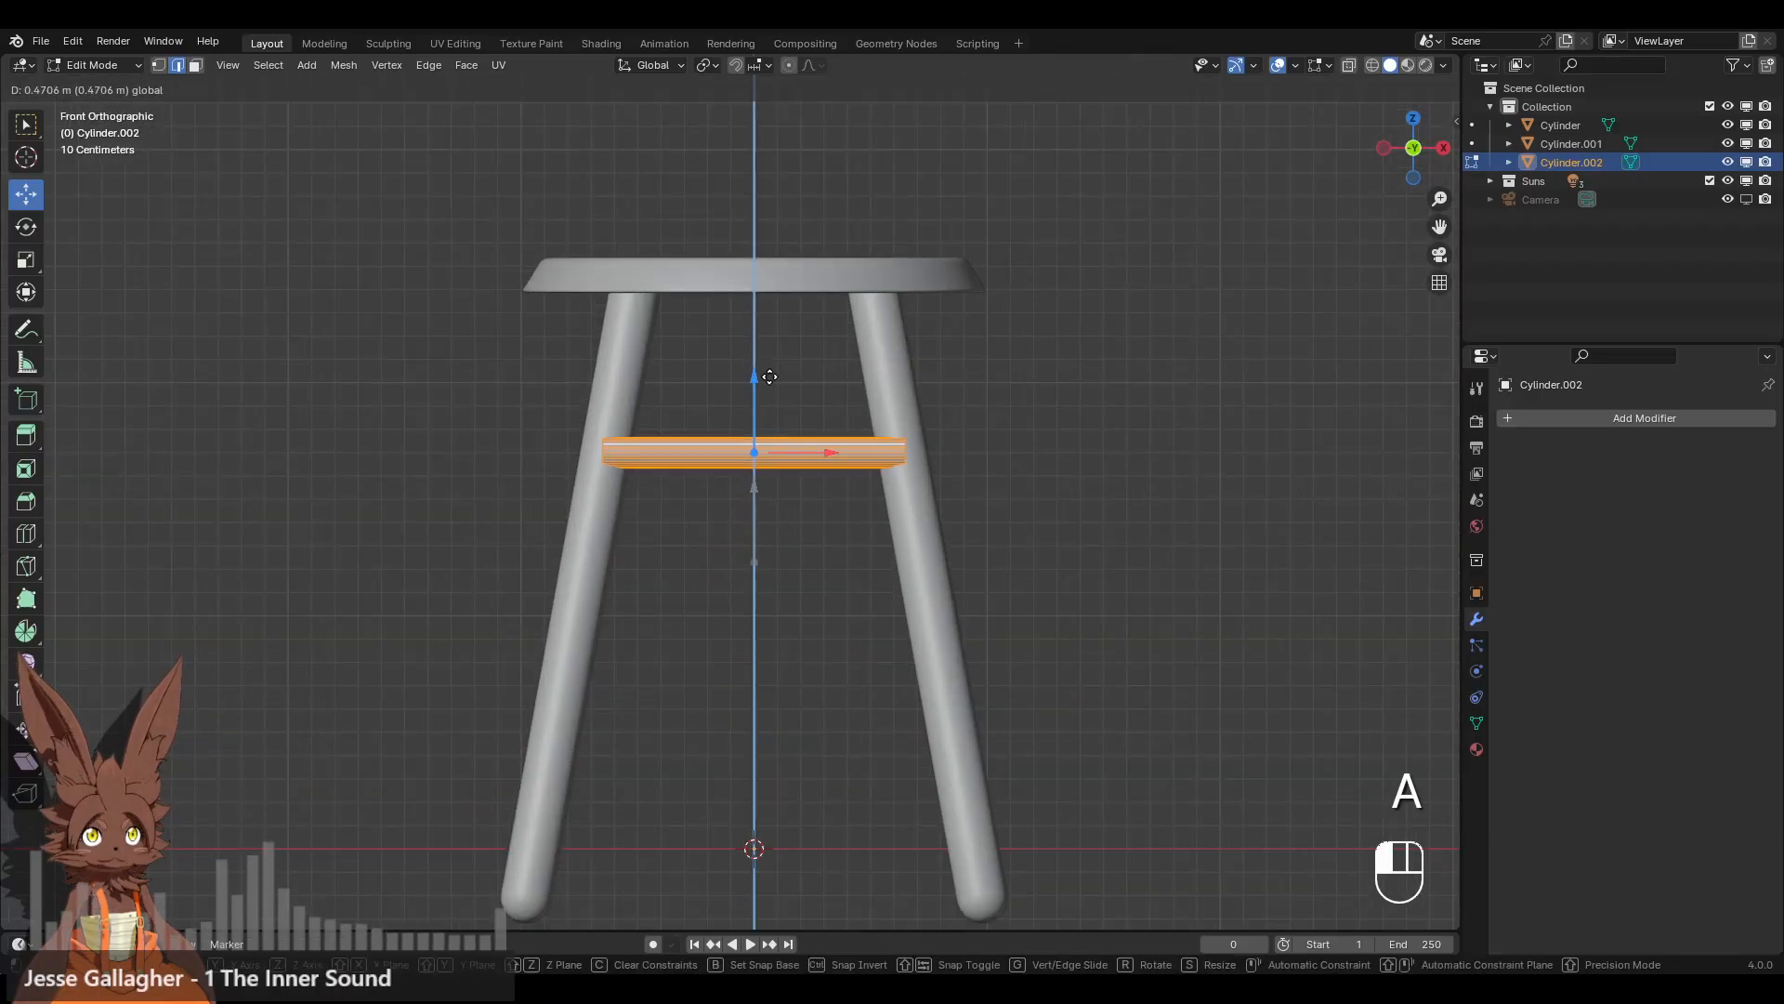
click(1071, 394)
- Nudge the crossbar along Y so its ends are centred in the two front legs
scroll(1004, 368, up, 4)
scroll(956, 382, down, 4)
middle_drag(956, 382, 606, 502)
scroll(605, 501, up, 3)
key(a)
drag(402, 554, 431, 548)
click(551, 501)
scroll(568, 499, down, 3)
mouse_move(570, 499)
middle_down()
mouse_move(522, 454)
mouse_move(549, 462)
mouse_move(549, 493)
middle_up()
key(a)
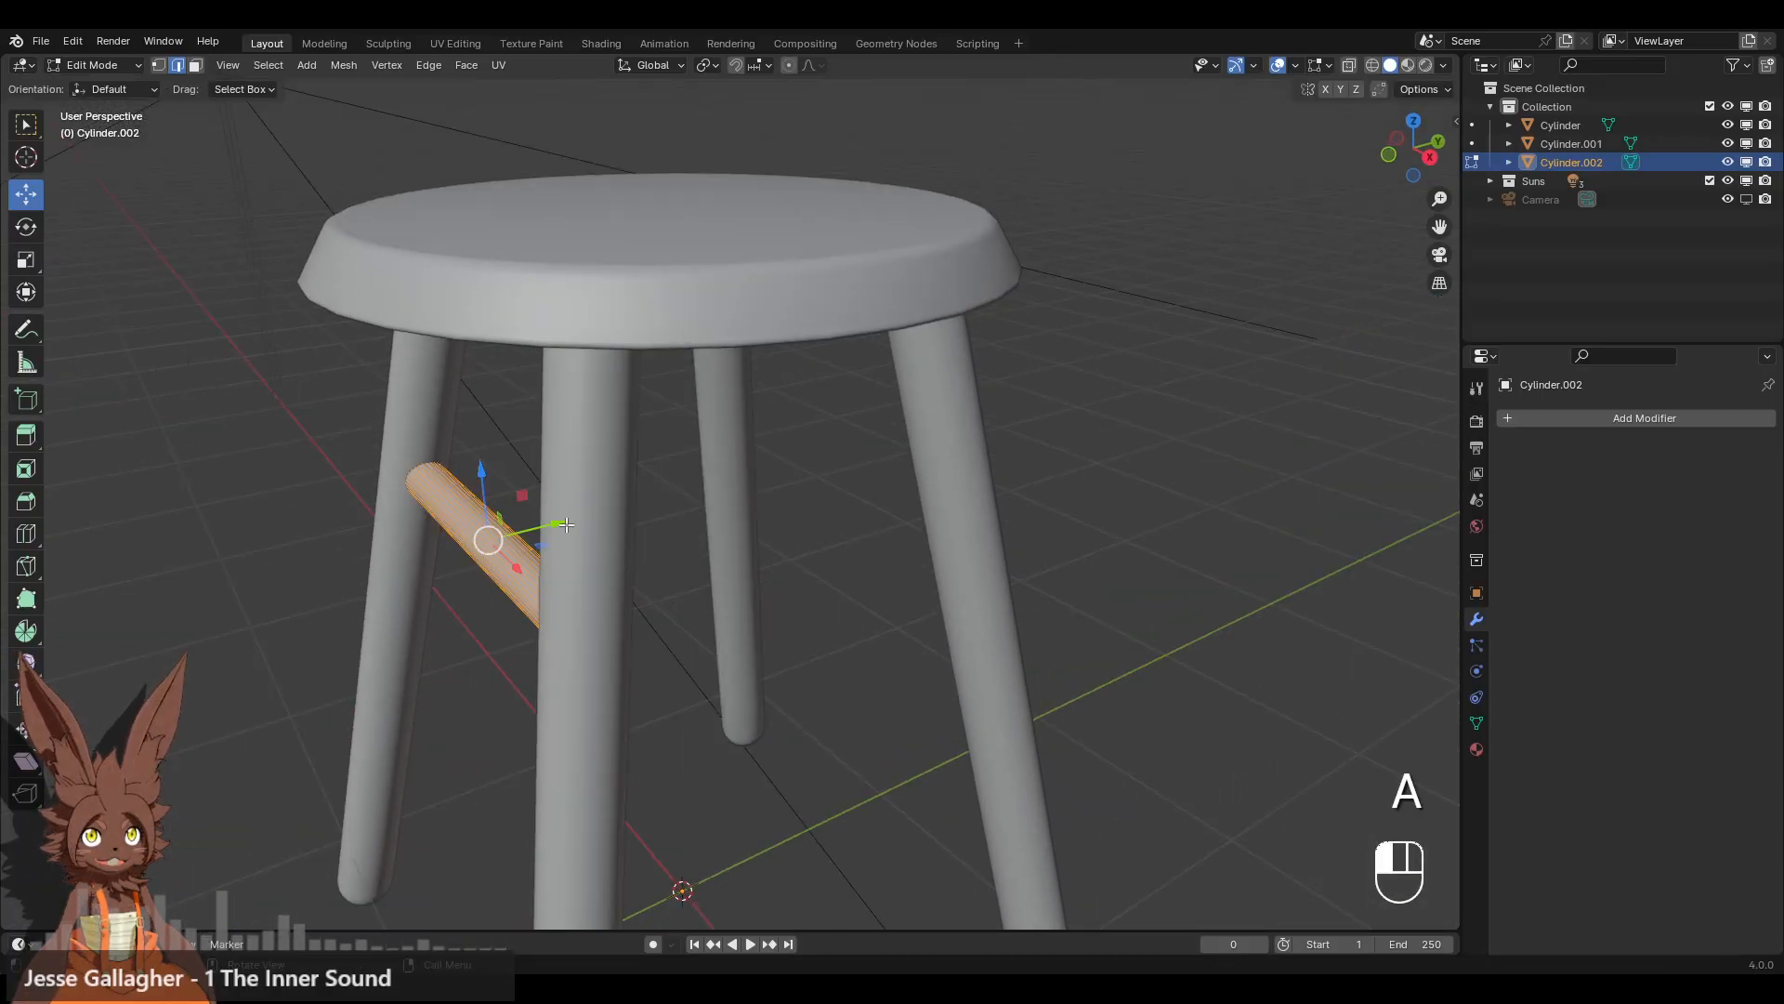
click(669, 489)
- Duplicate the crossbar about 1.4 m down along Z near the feet and widen the copy along X to reach both legs
middle_drag(669, 490, 868, 450)
scroll(768, 469, down, 3)
scroll(790, 456, up, 2)
scroll(868, 450, up, 2)
click(1419, 155)
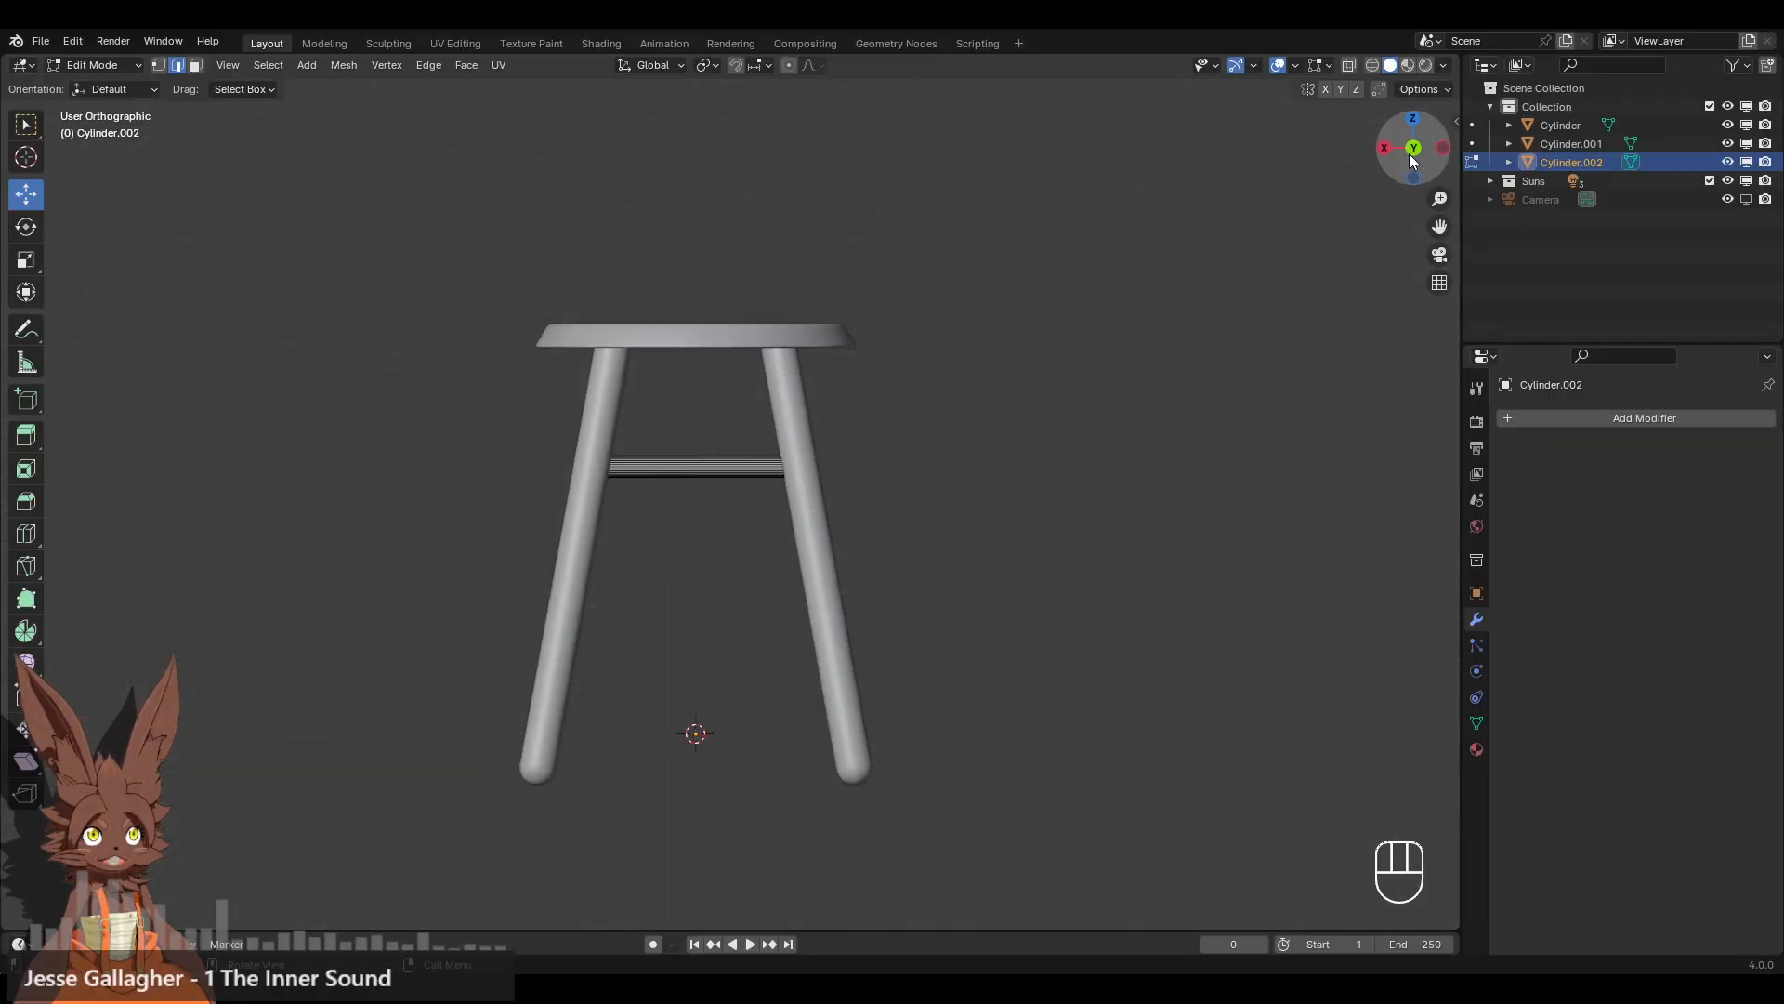
key(a)
key(shift+d)
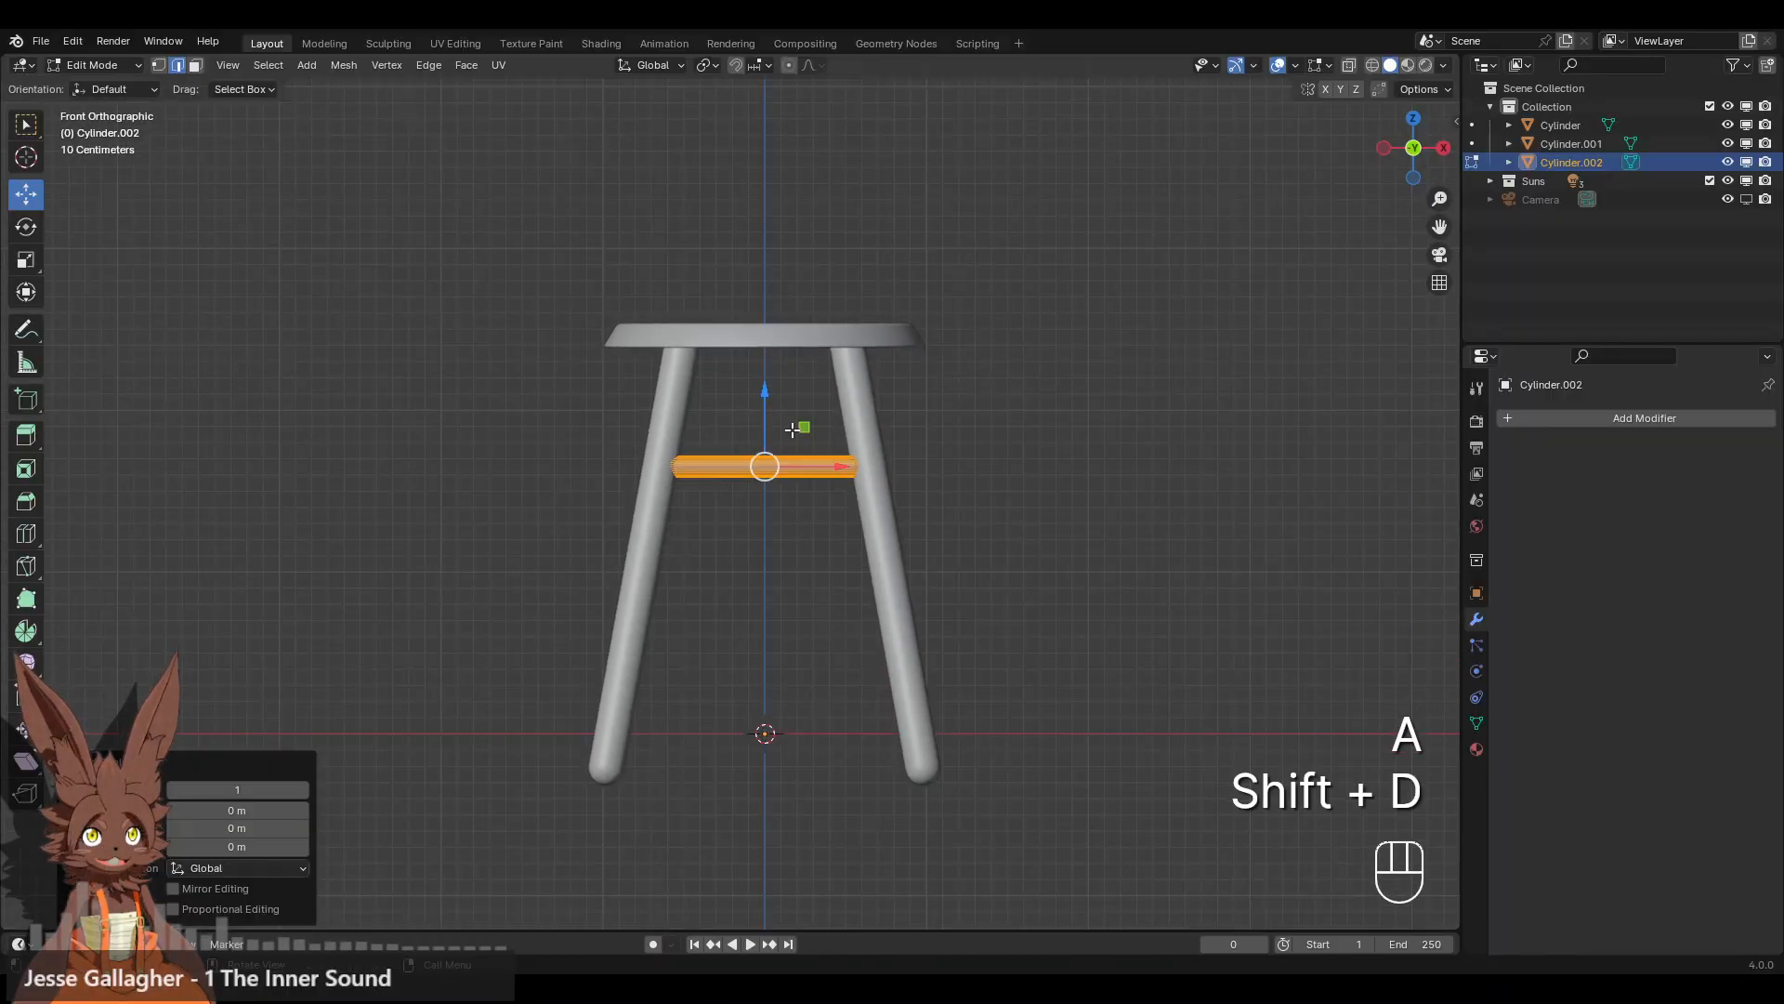
click(813, 650)
key(s)
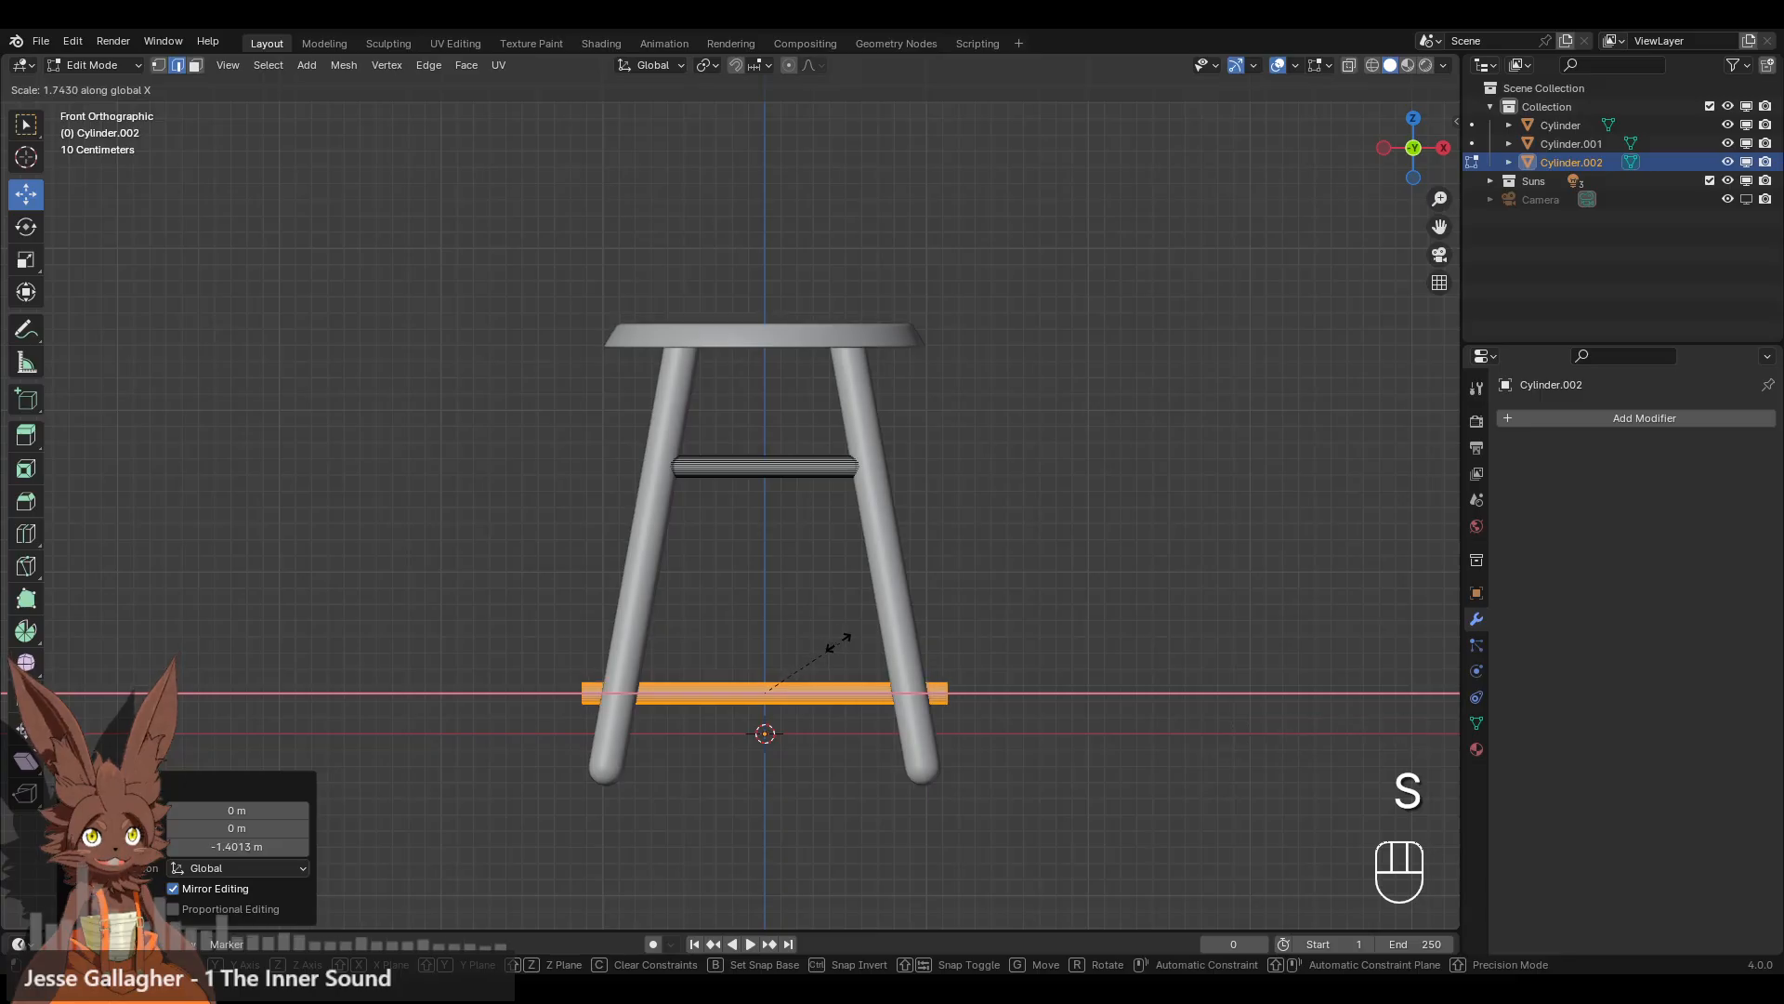
click(823, 641)
- Move the lower crossbar along Y until it sits centred in the two front legs near the feet
key(alt+a)
middle_drag(1007, 557, 787, 584)
click(697, 648)
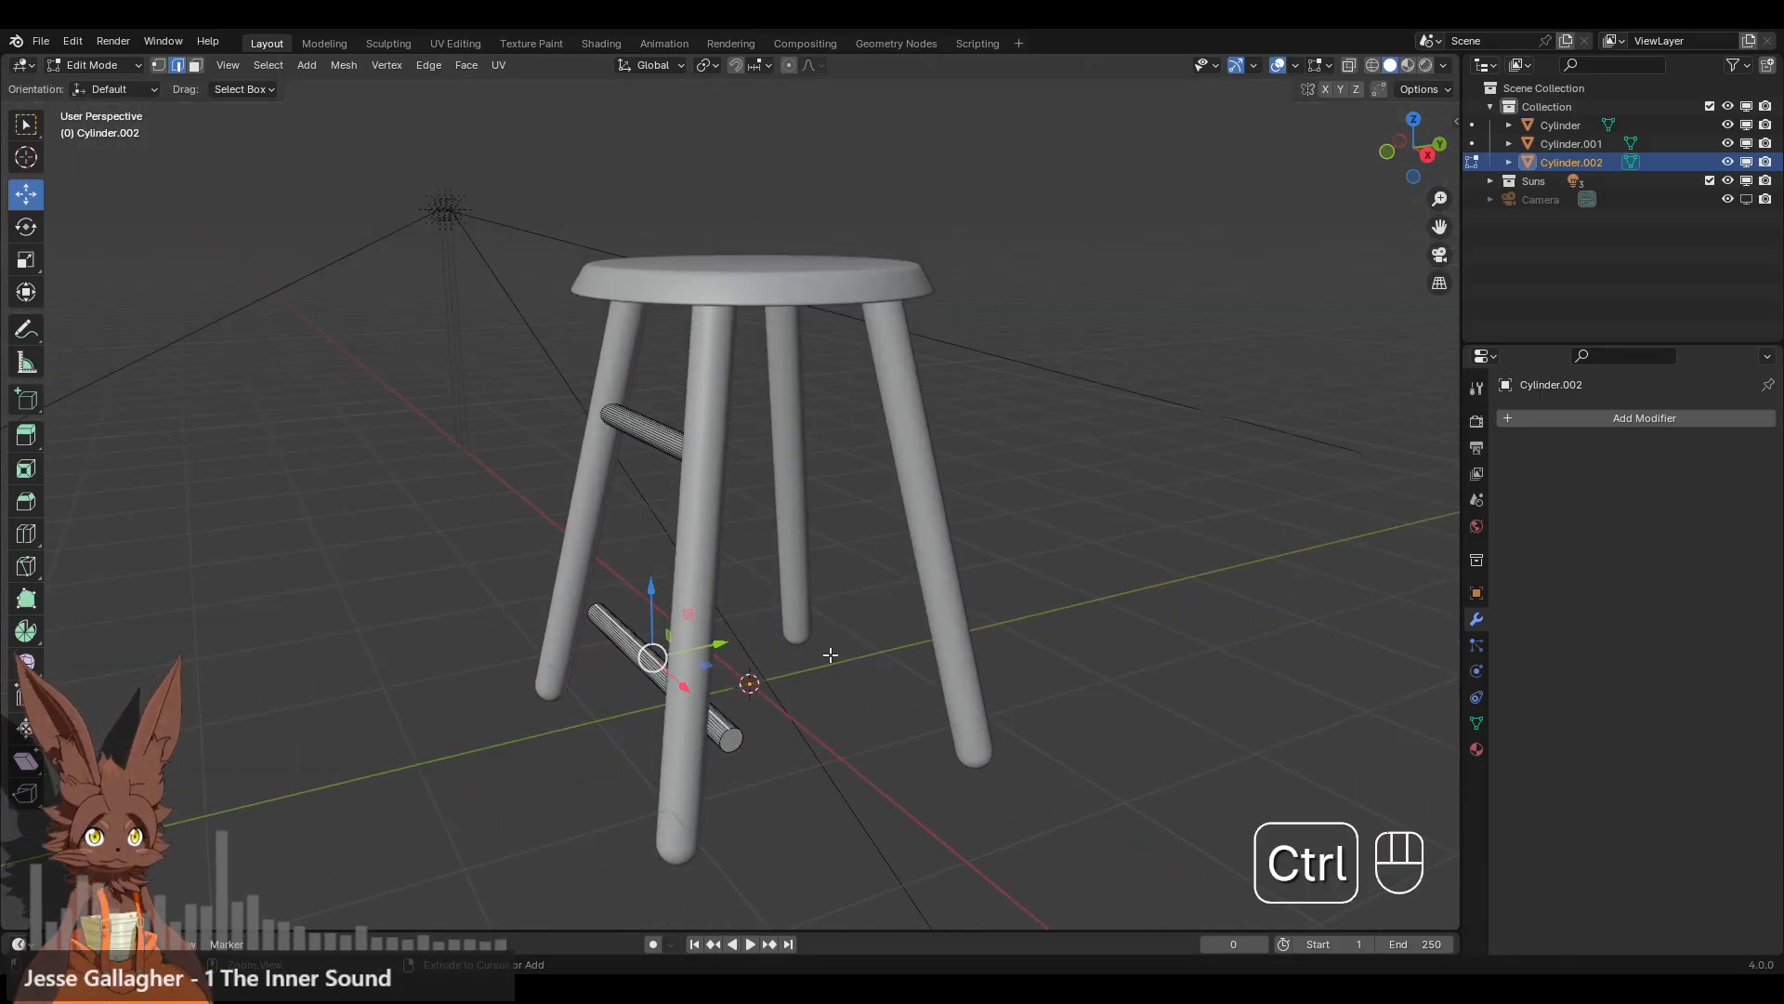
key(ctrl+l)
drag(723, 651, 687, 668)
middle_drag(757, 629, 884, 608)
scroll(801, 493, down, 2)
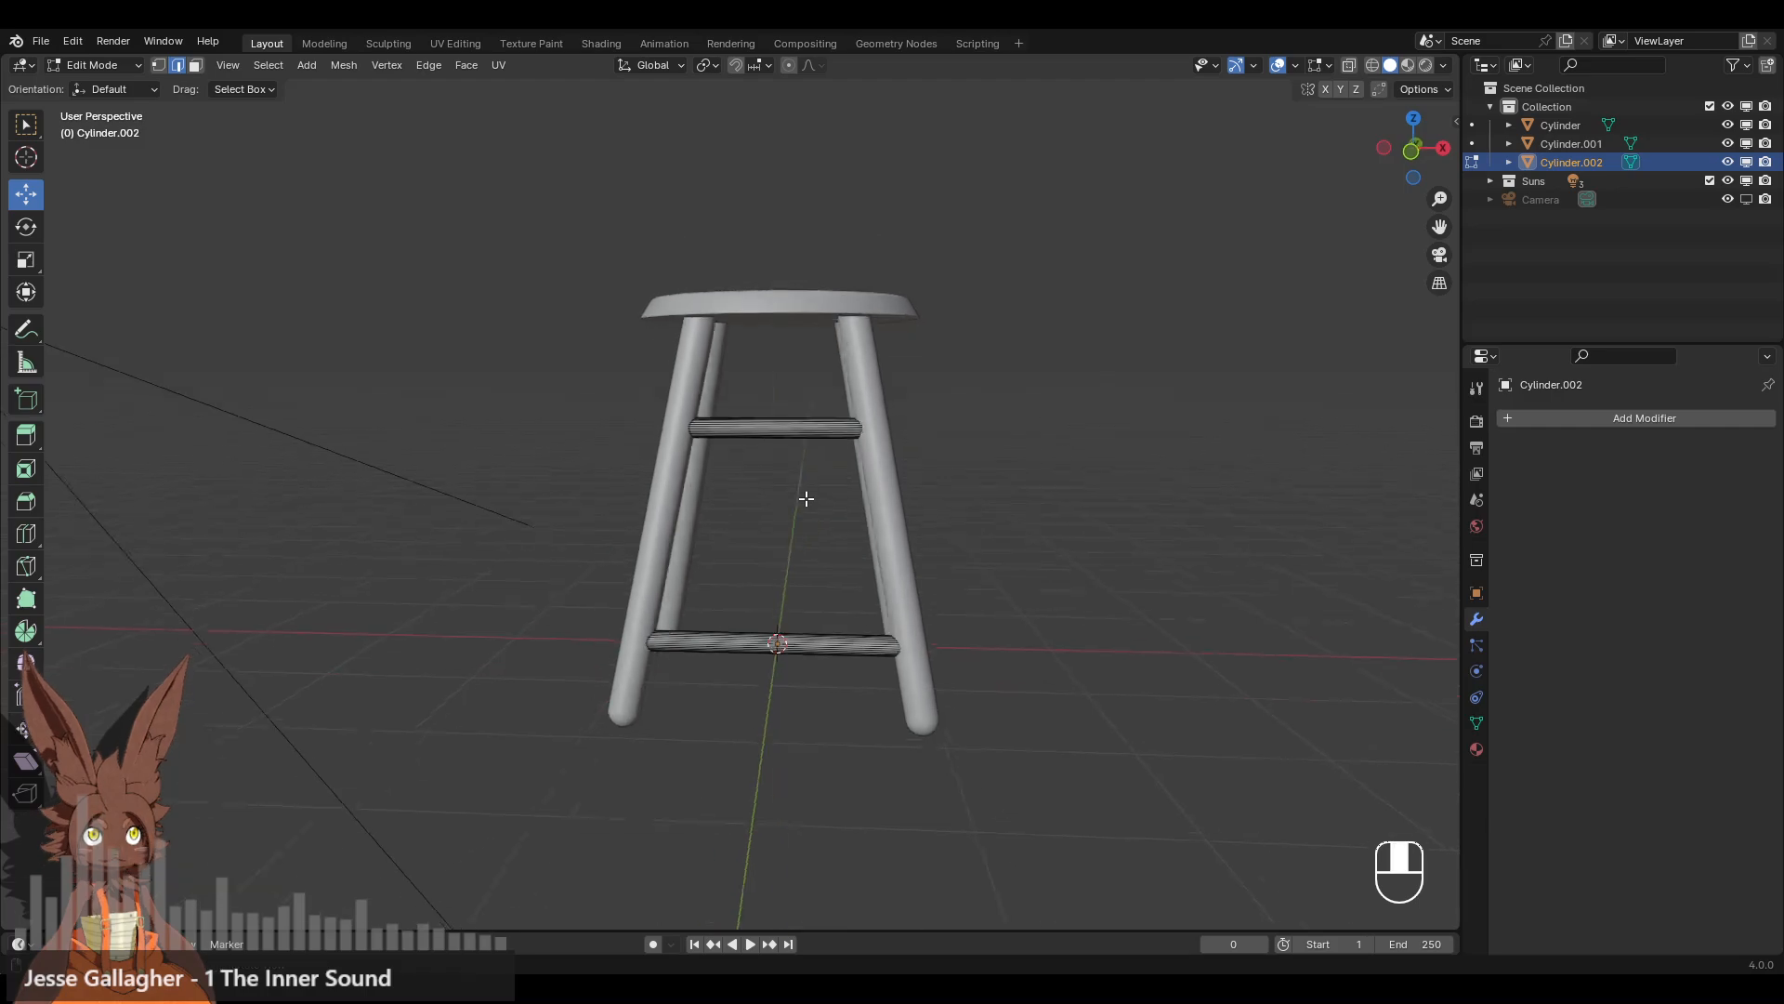
- Scale both crossbars together by 1.27 along X so their ends stick out past the legs
key(a)
key(s)
key(x)
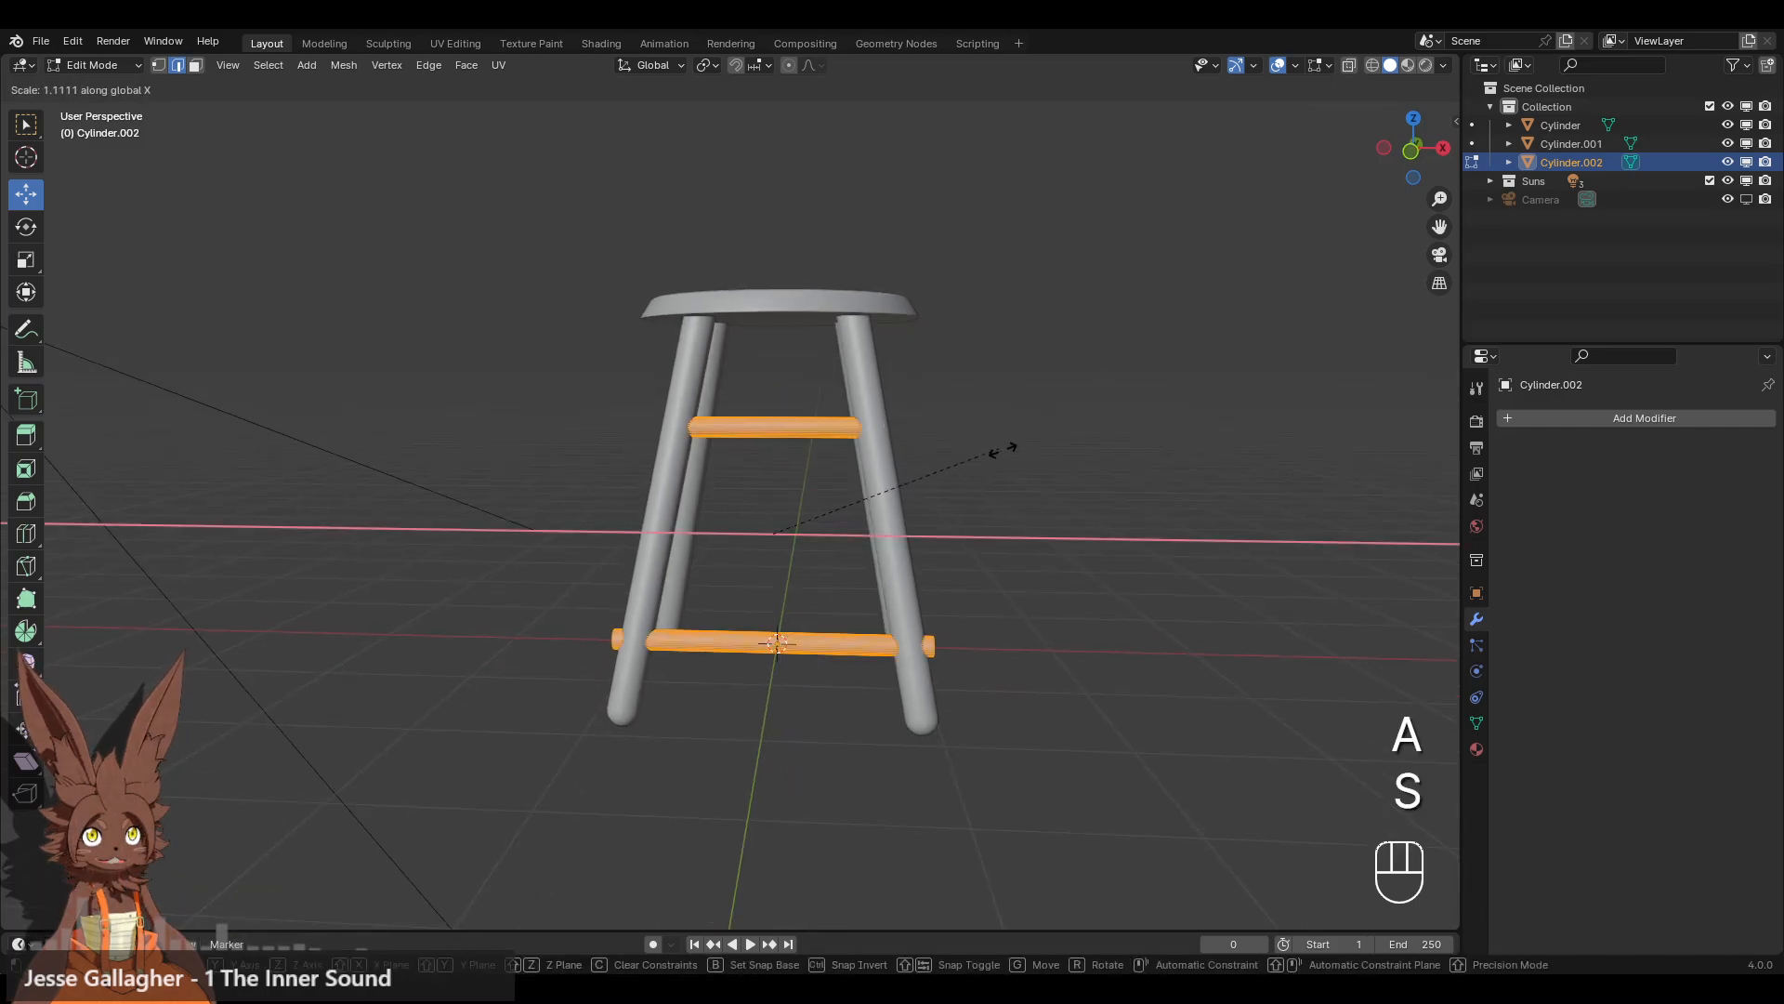
click(1038, 450)
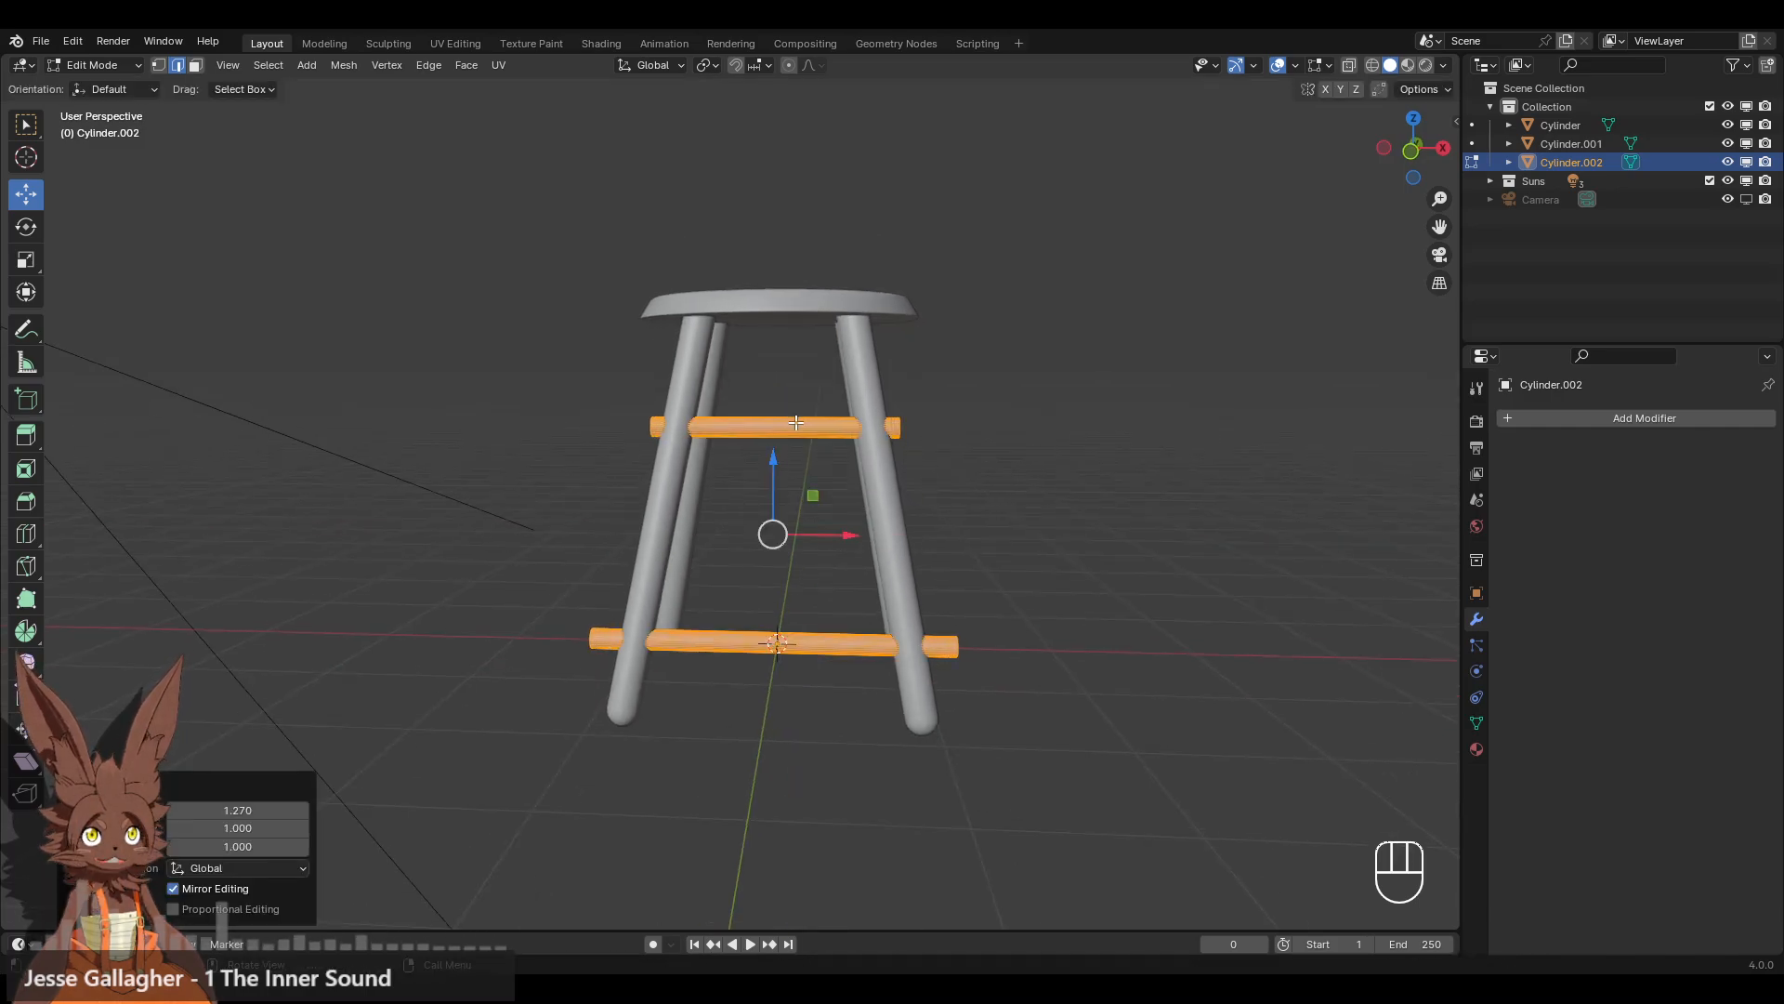
- Shorten only the lower crossbar along X so that just short ends protrude from the legs
click(847, 649)
key(ctrl+l)
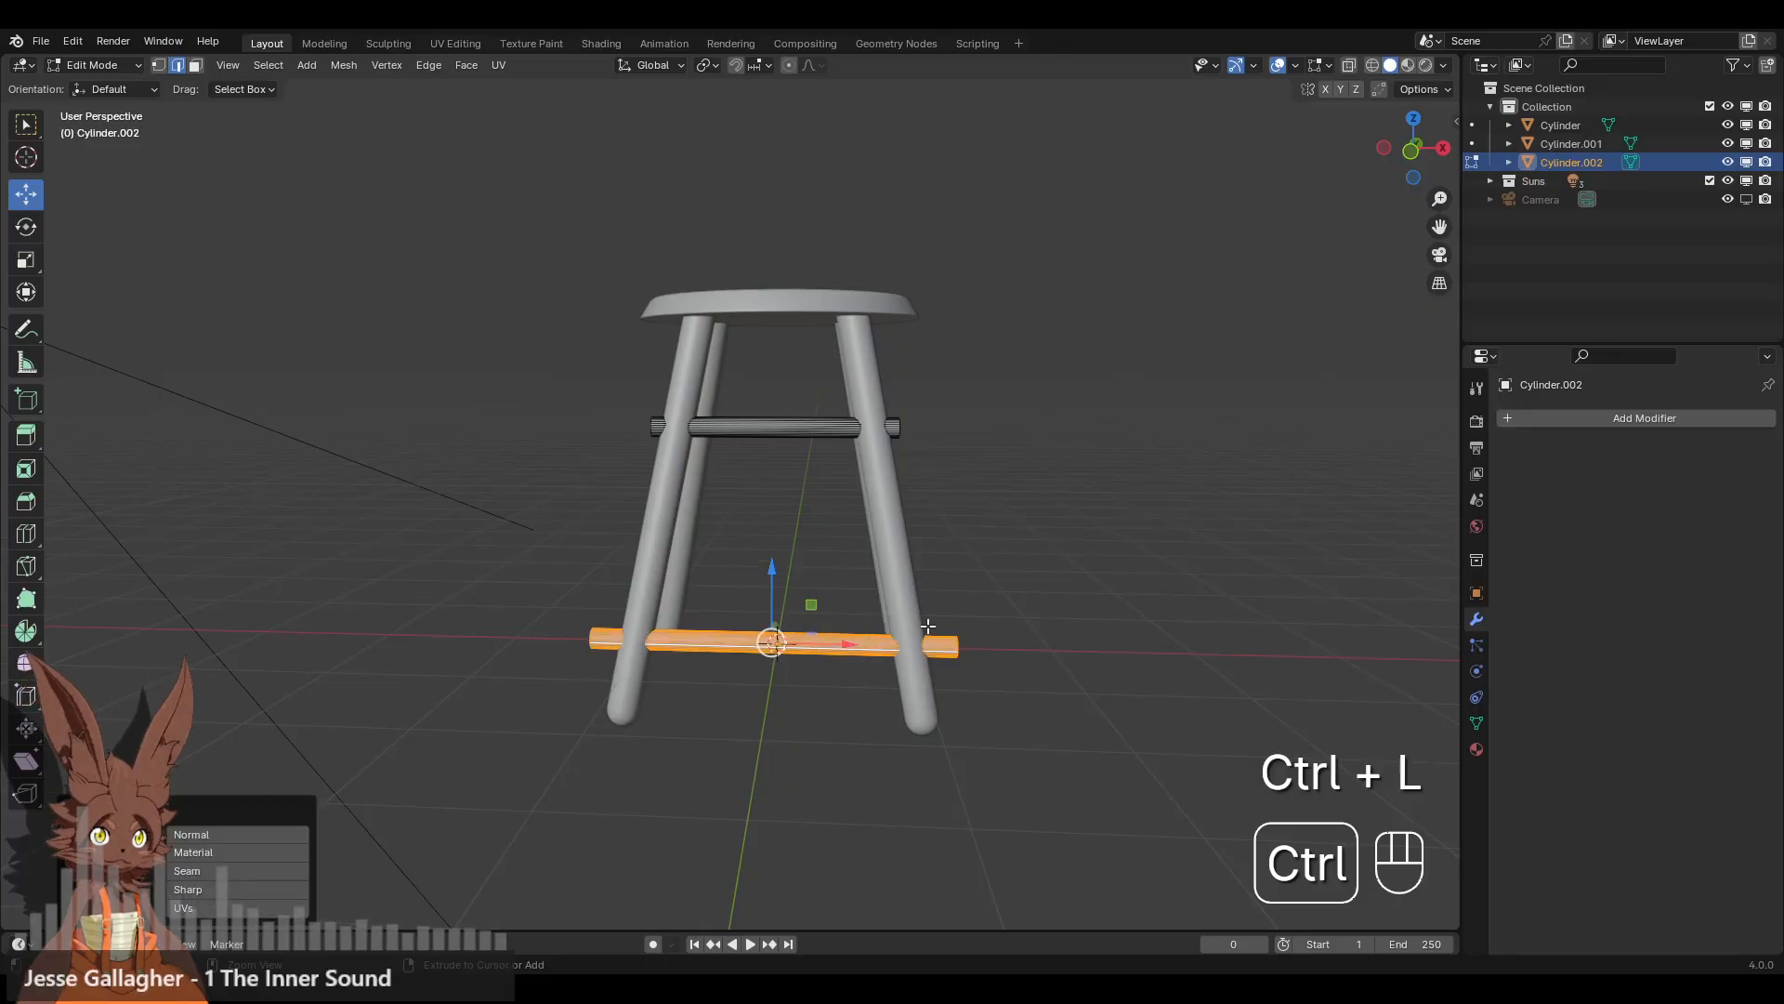
key(s)
key(x)
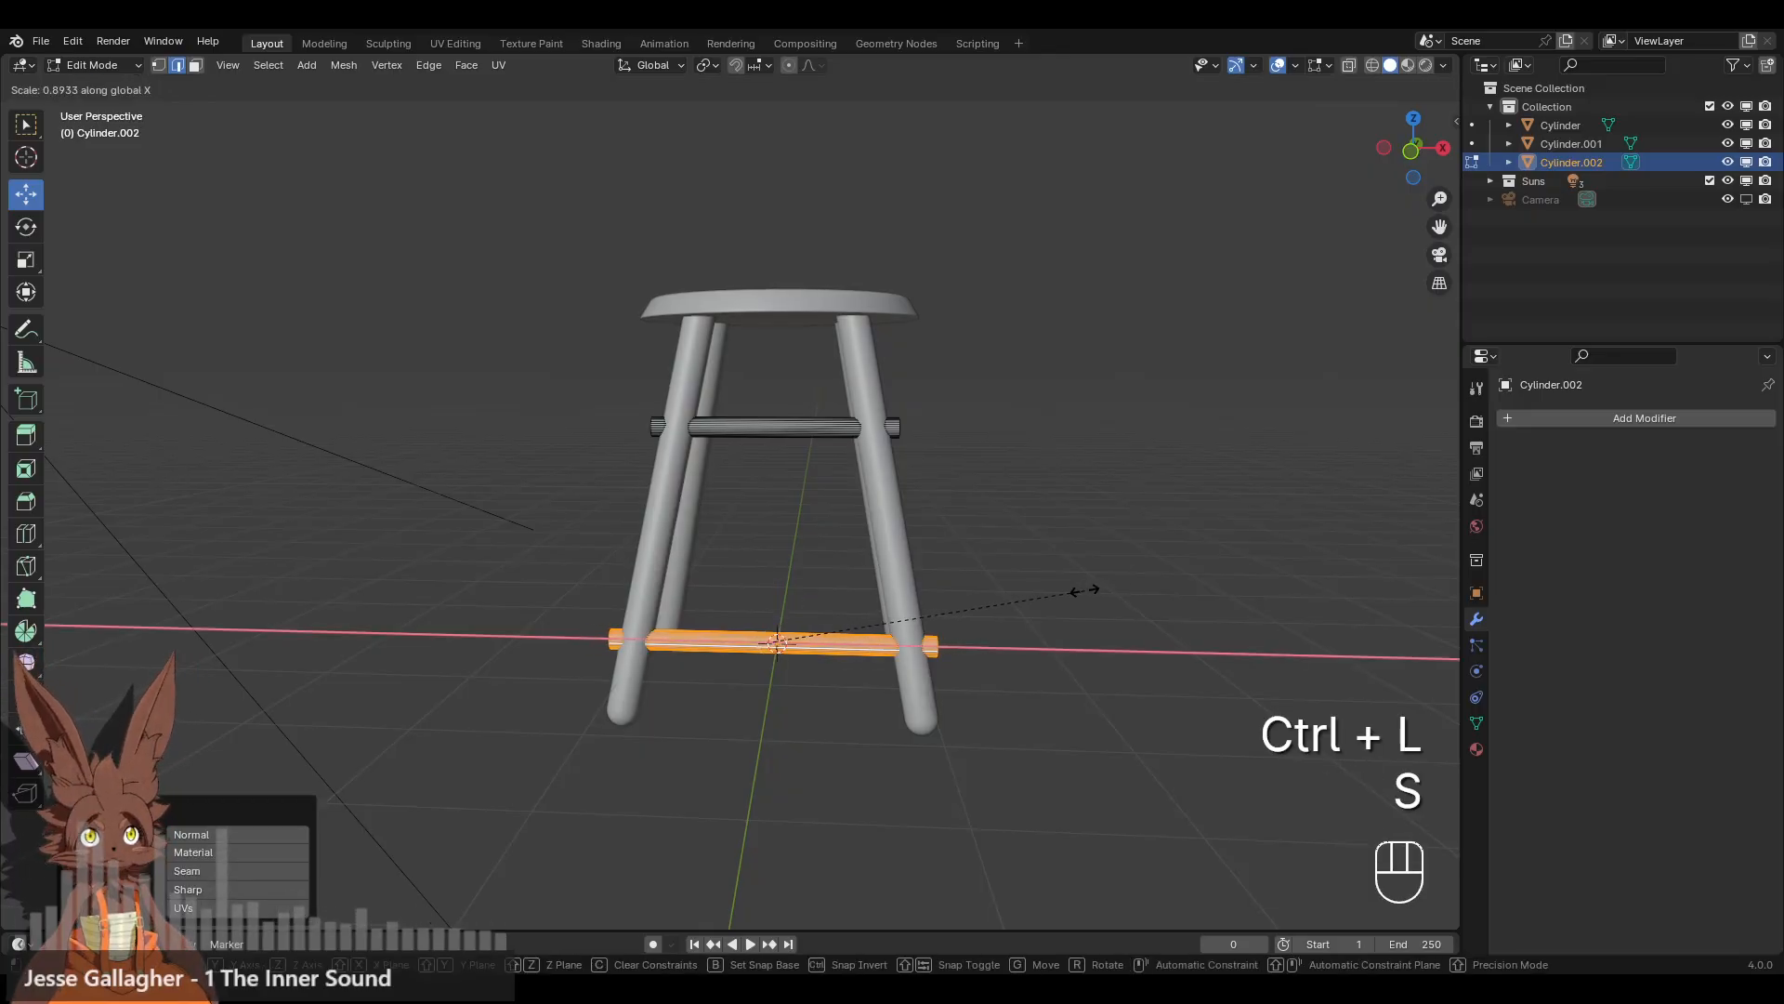
click(1069, 591)
middle_drag(1011, 586, 700, 575)
scroll(808, 604, up, 5)
scroll(946, 618, down, 3)
scroll(505, 315, down, 2)
middle_drag(506, 315, 450, 376)
- Leave Edit Mode and examine from several angles how the crossbars fit through the front legs
click(122, 66)
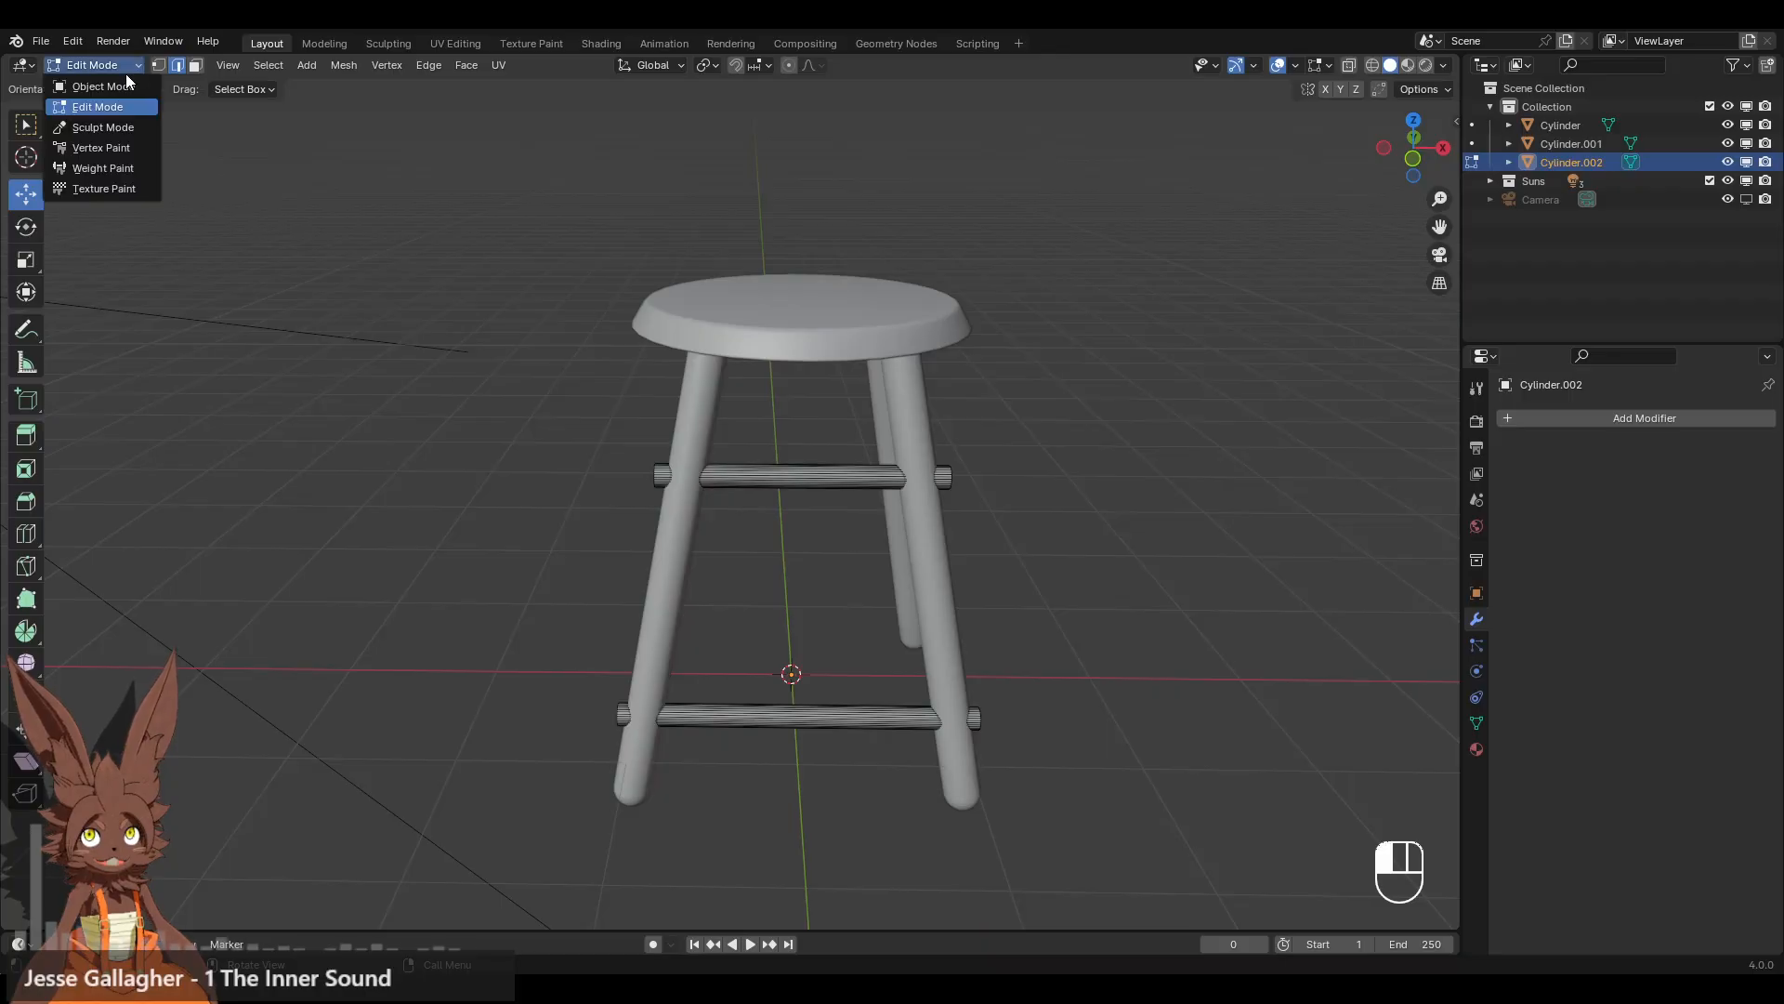
click(93, 99)
click(442, 353)
scroll(598, 476, down, 2)
middle_drag(599, 476, 973, 506)
click(978, 504)
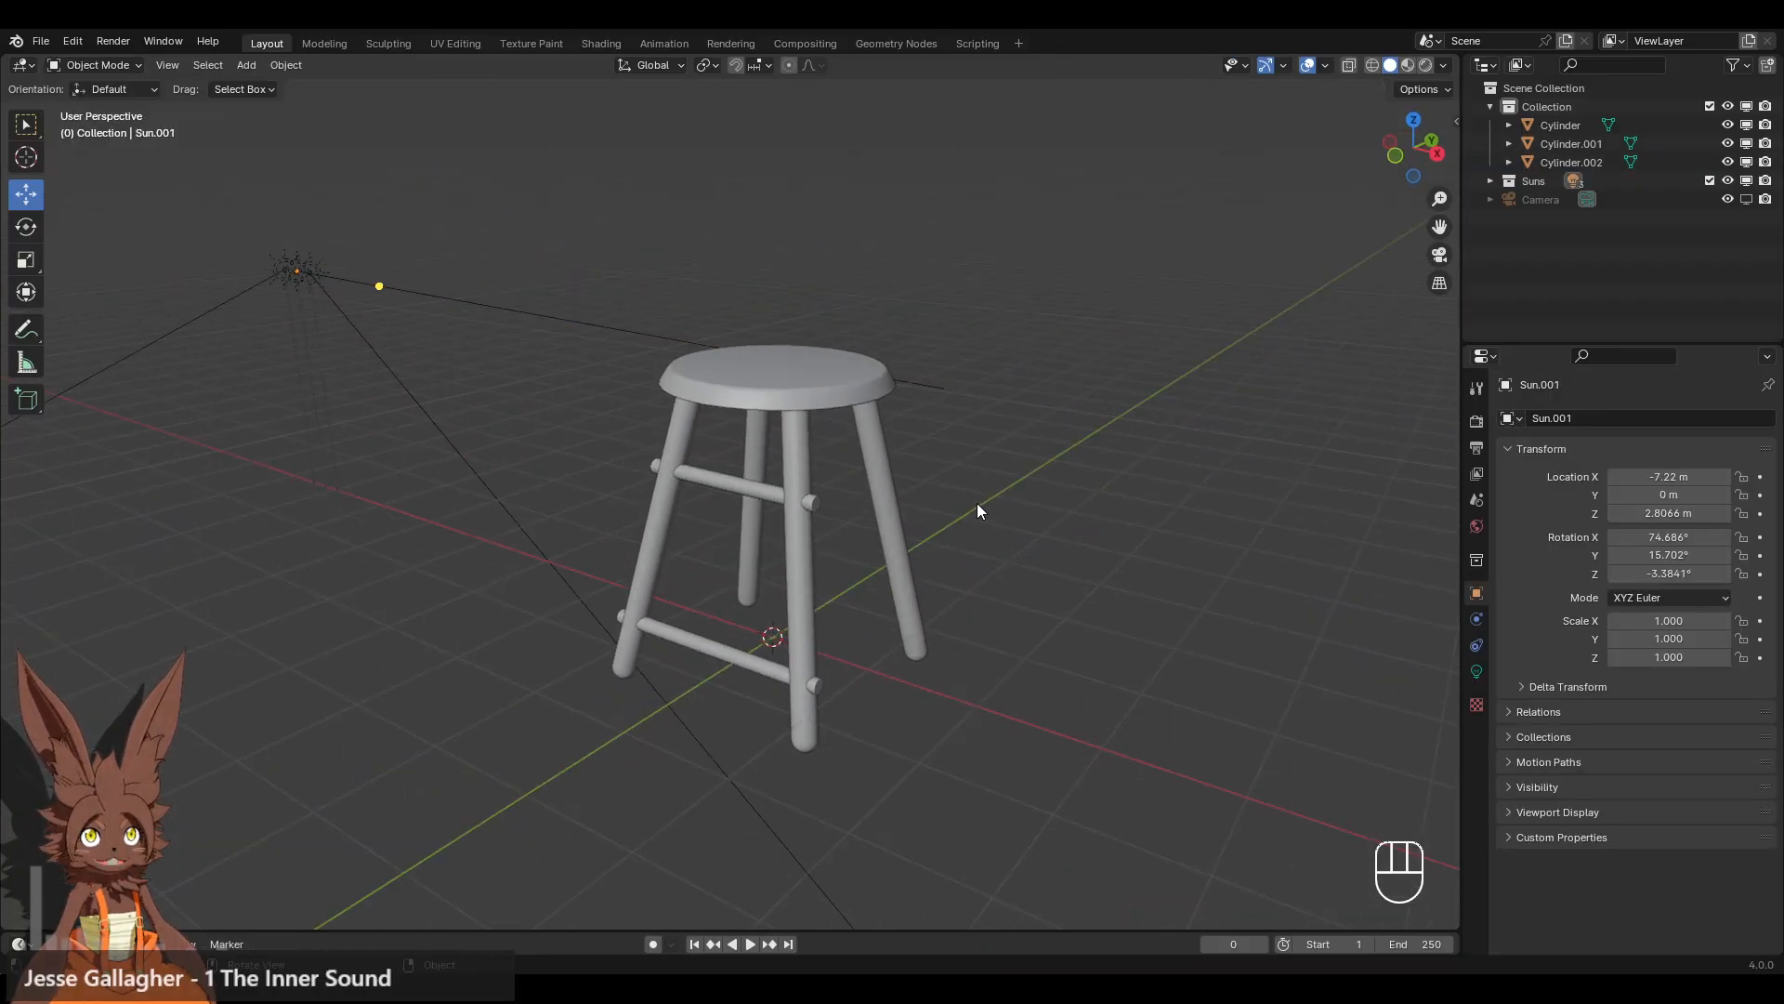
scroll(946, 554, up, 2)
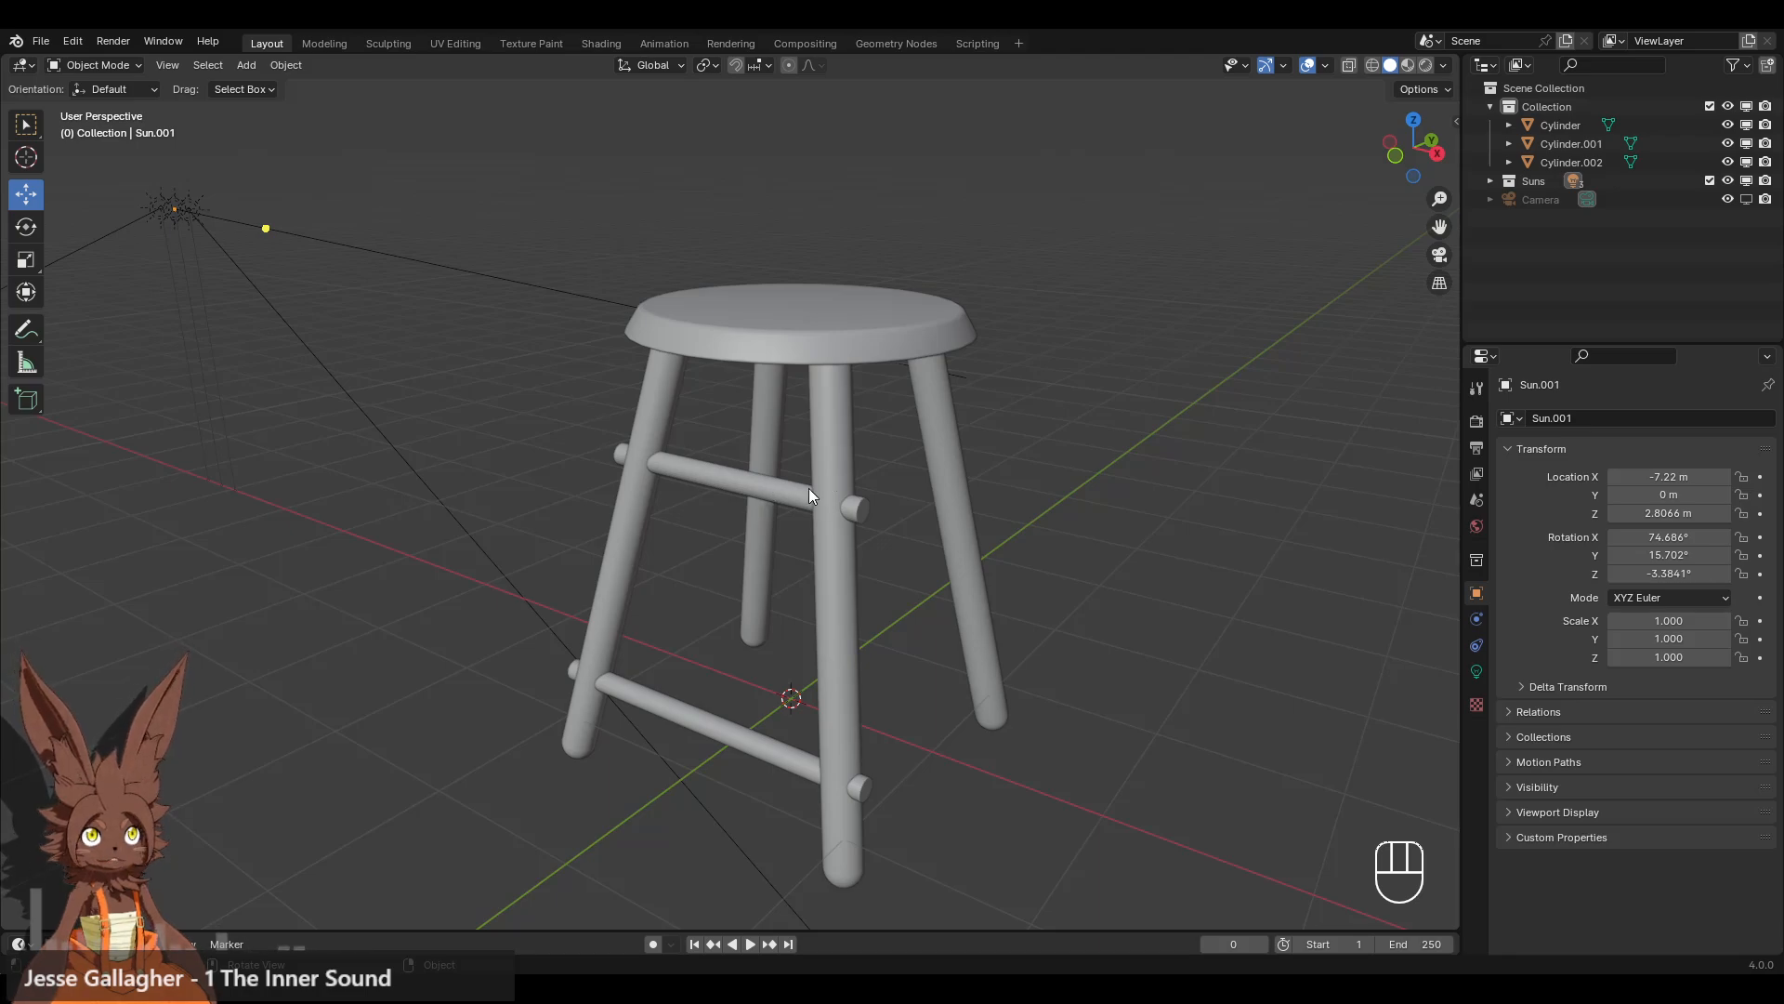
mouse_move(741, 559)
middle_down()
mouse_move(755, 537)
mouse_move(760, 560)
middle_up()
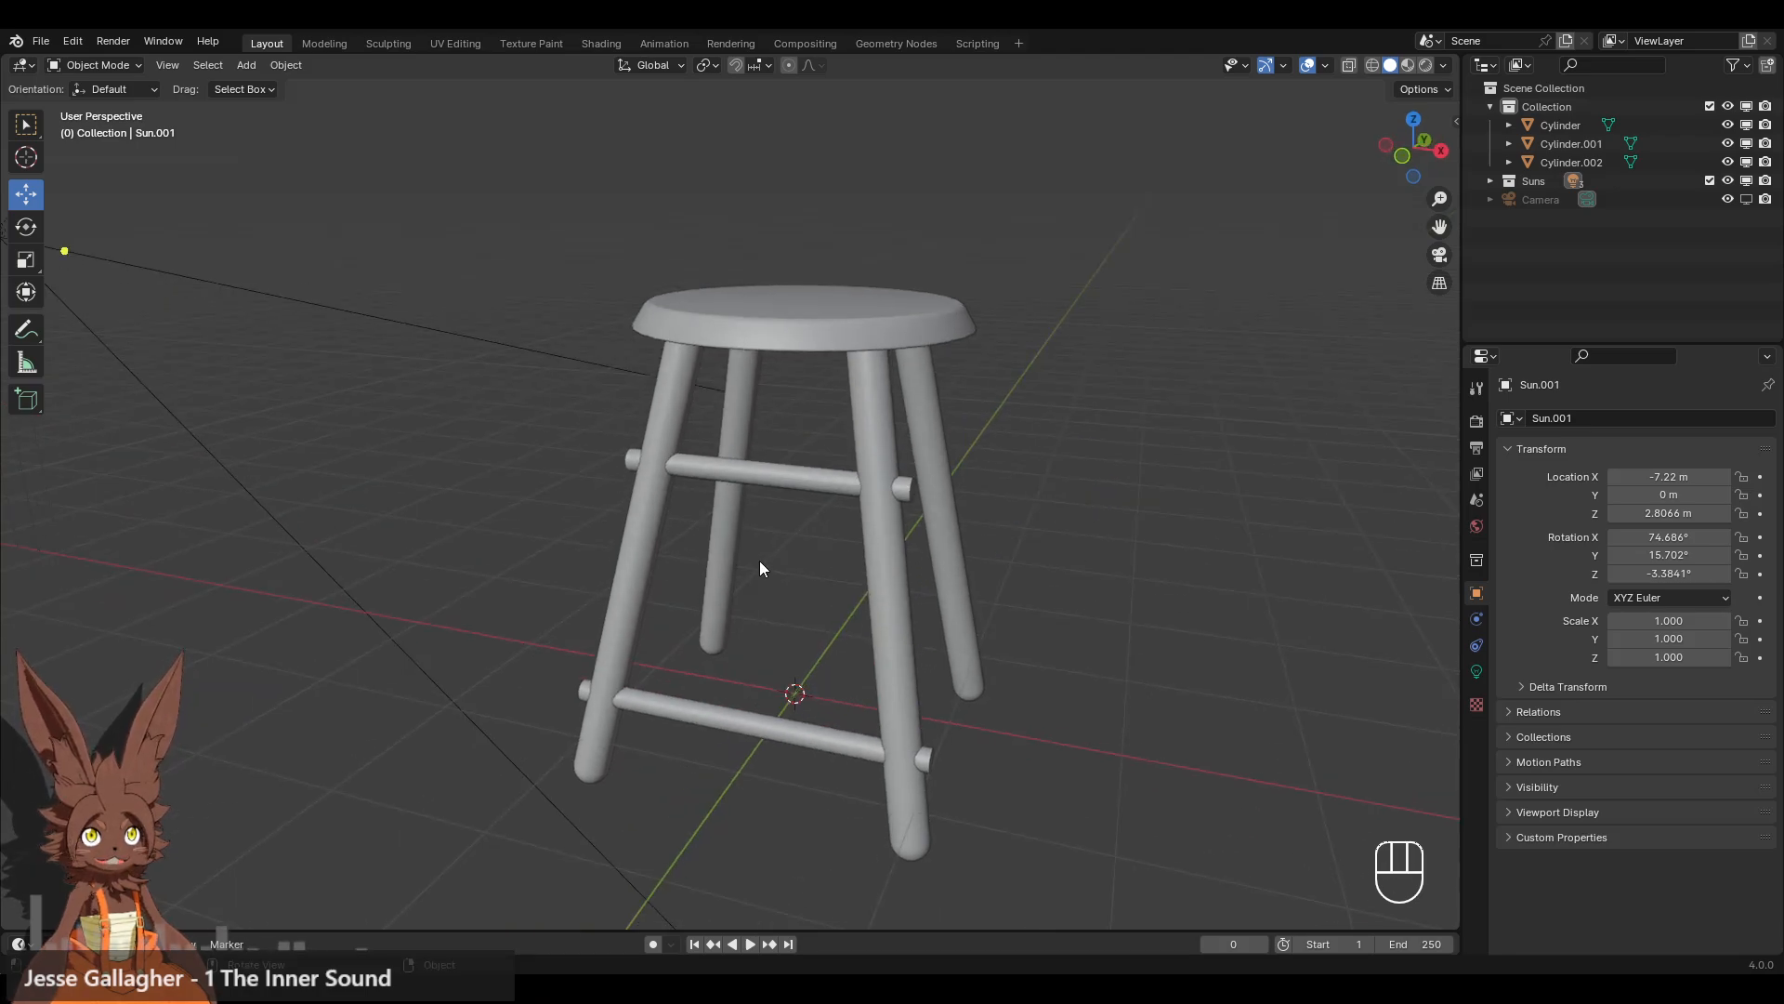
- Edit the crossbar mesh and select the end edge loops on both ends of the upper crossbar
click(795, 488)
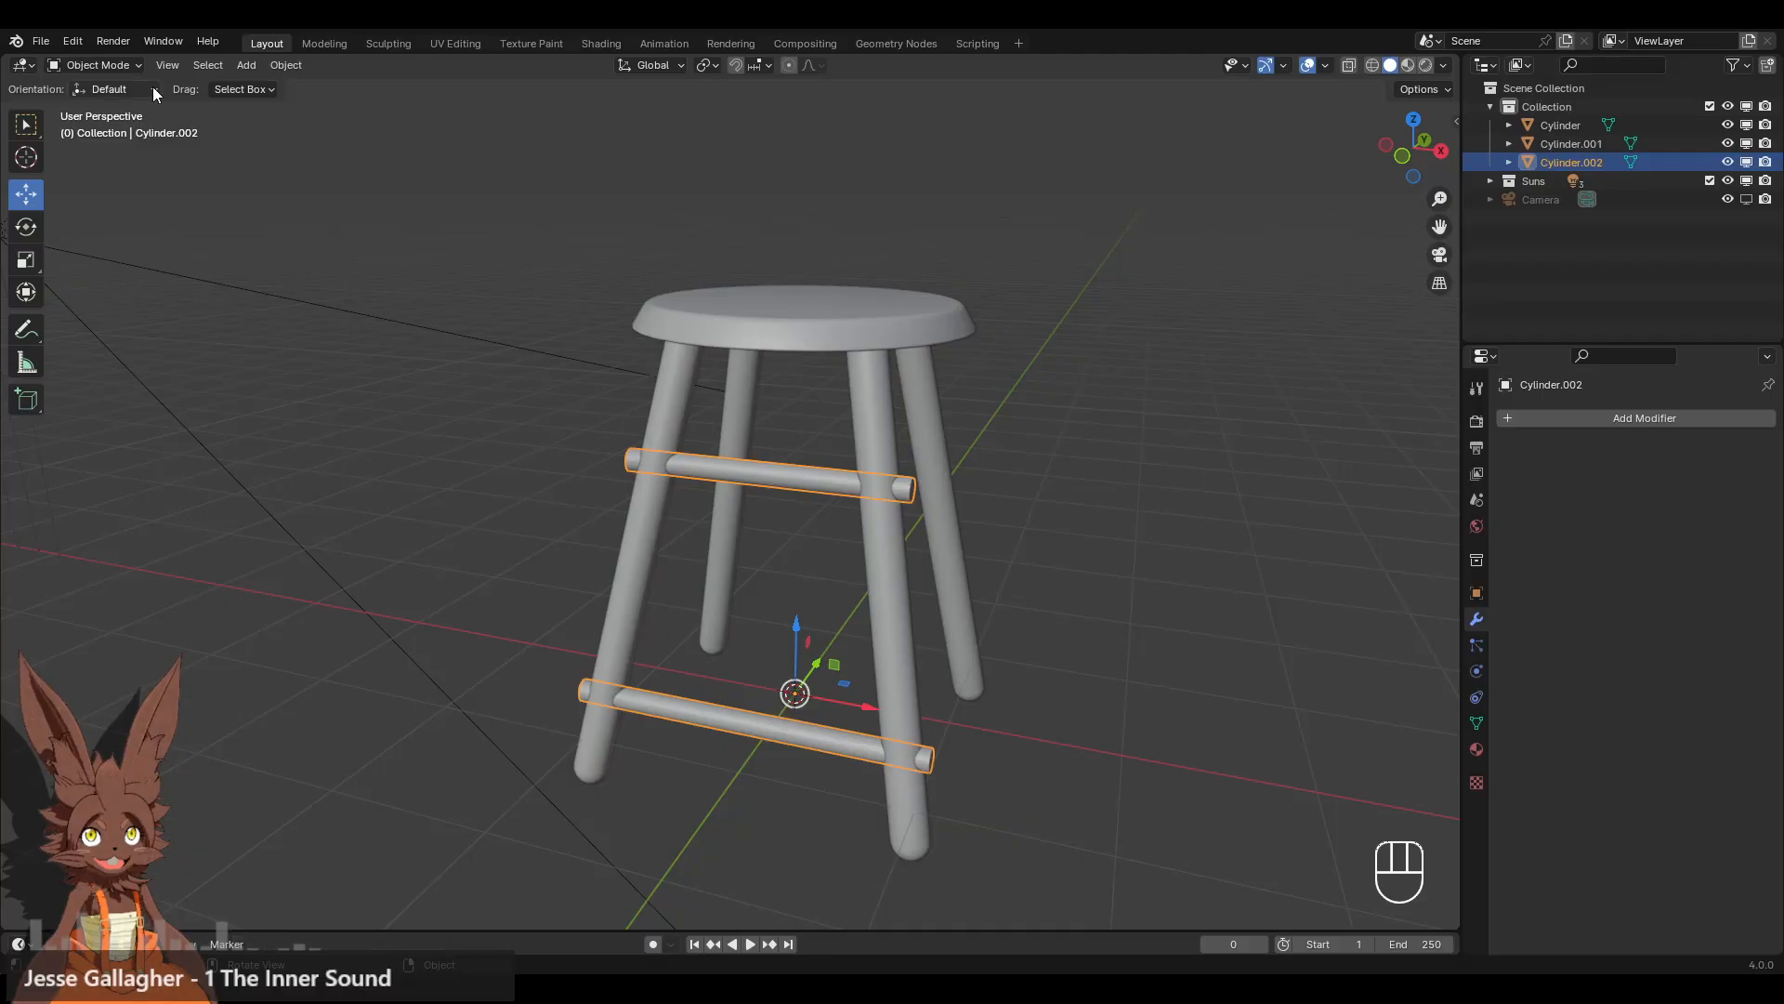
click(129, 70)
click(112, 108)
scroll(808, 493, up, 4)
shift+middle_drag(920, 554, 824, 510)
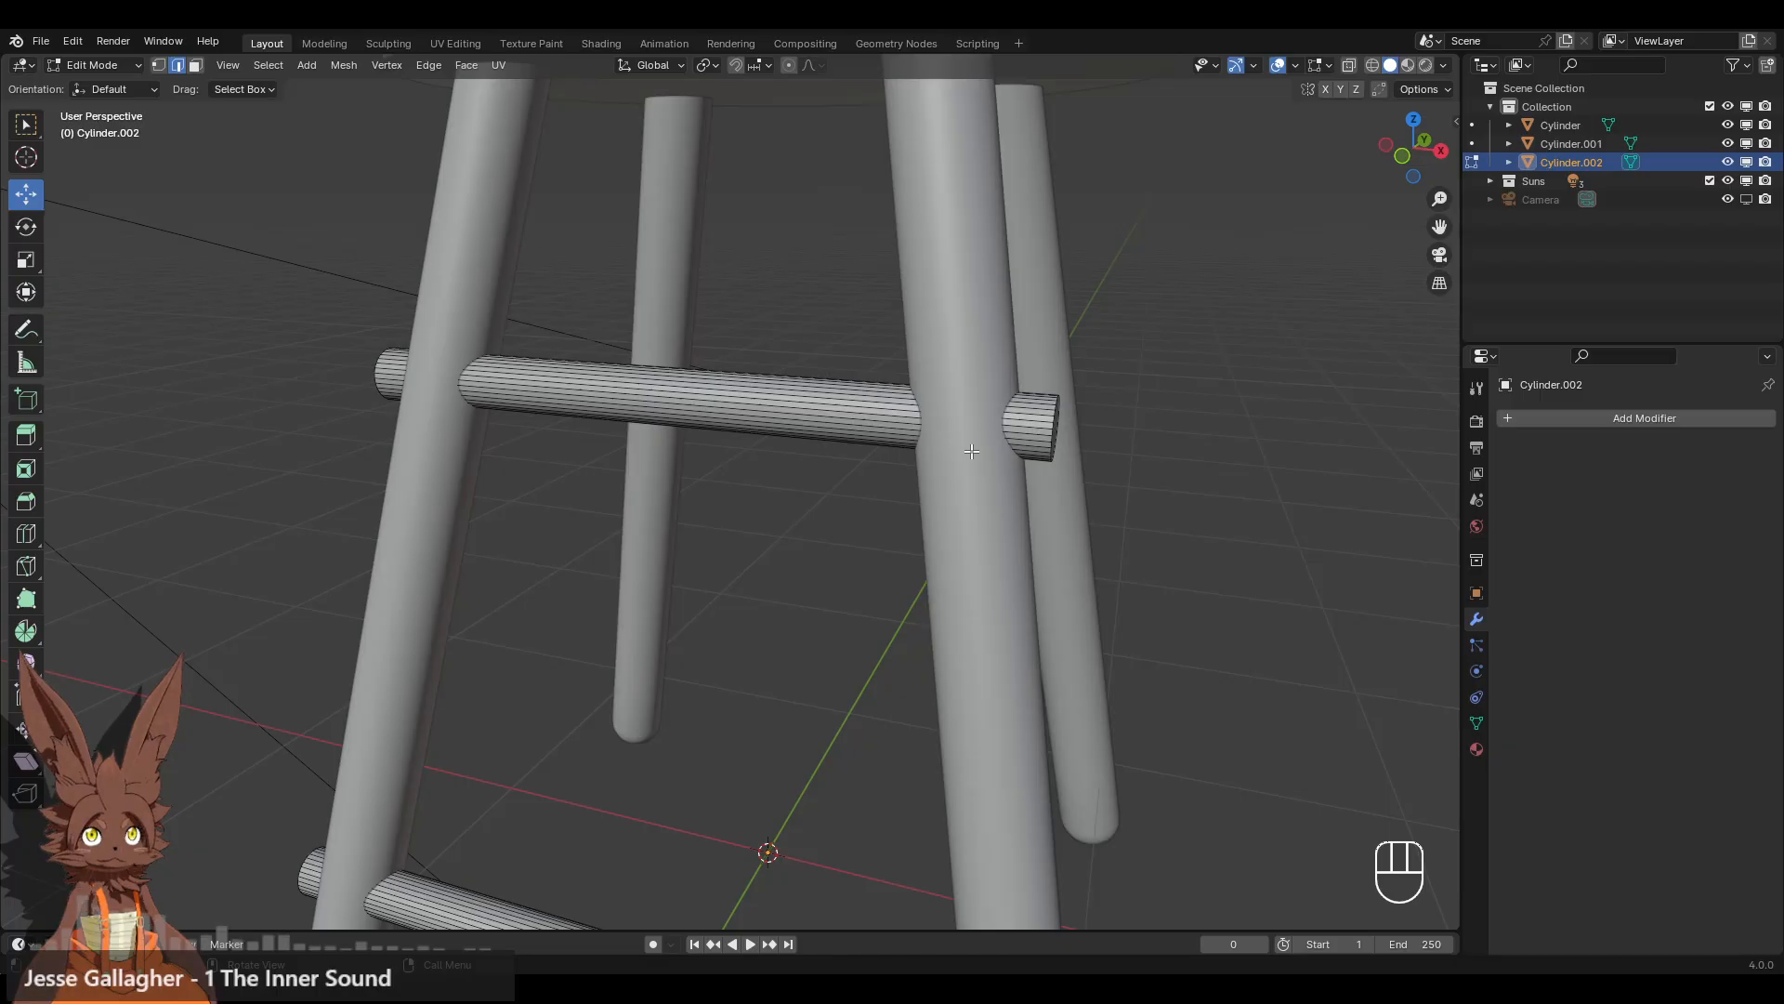
middle_drag(971, 451, 1028, 459)
middle_drag(733, 532, 906, 522)
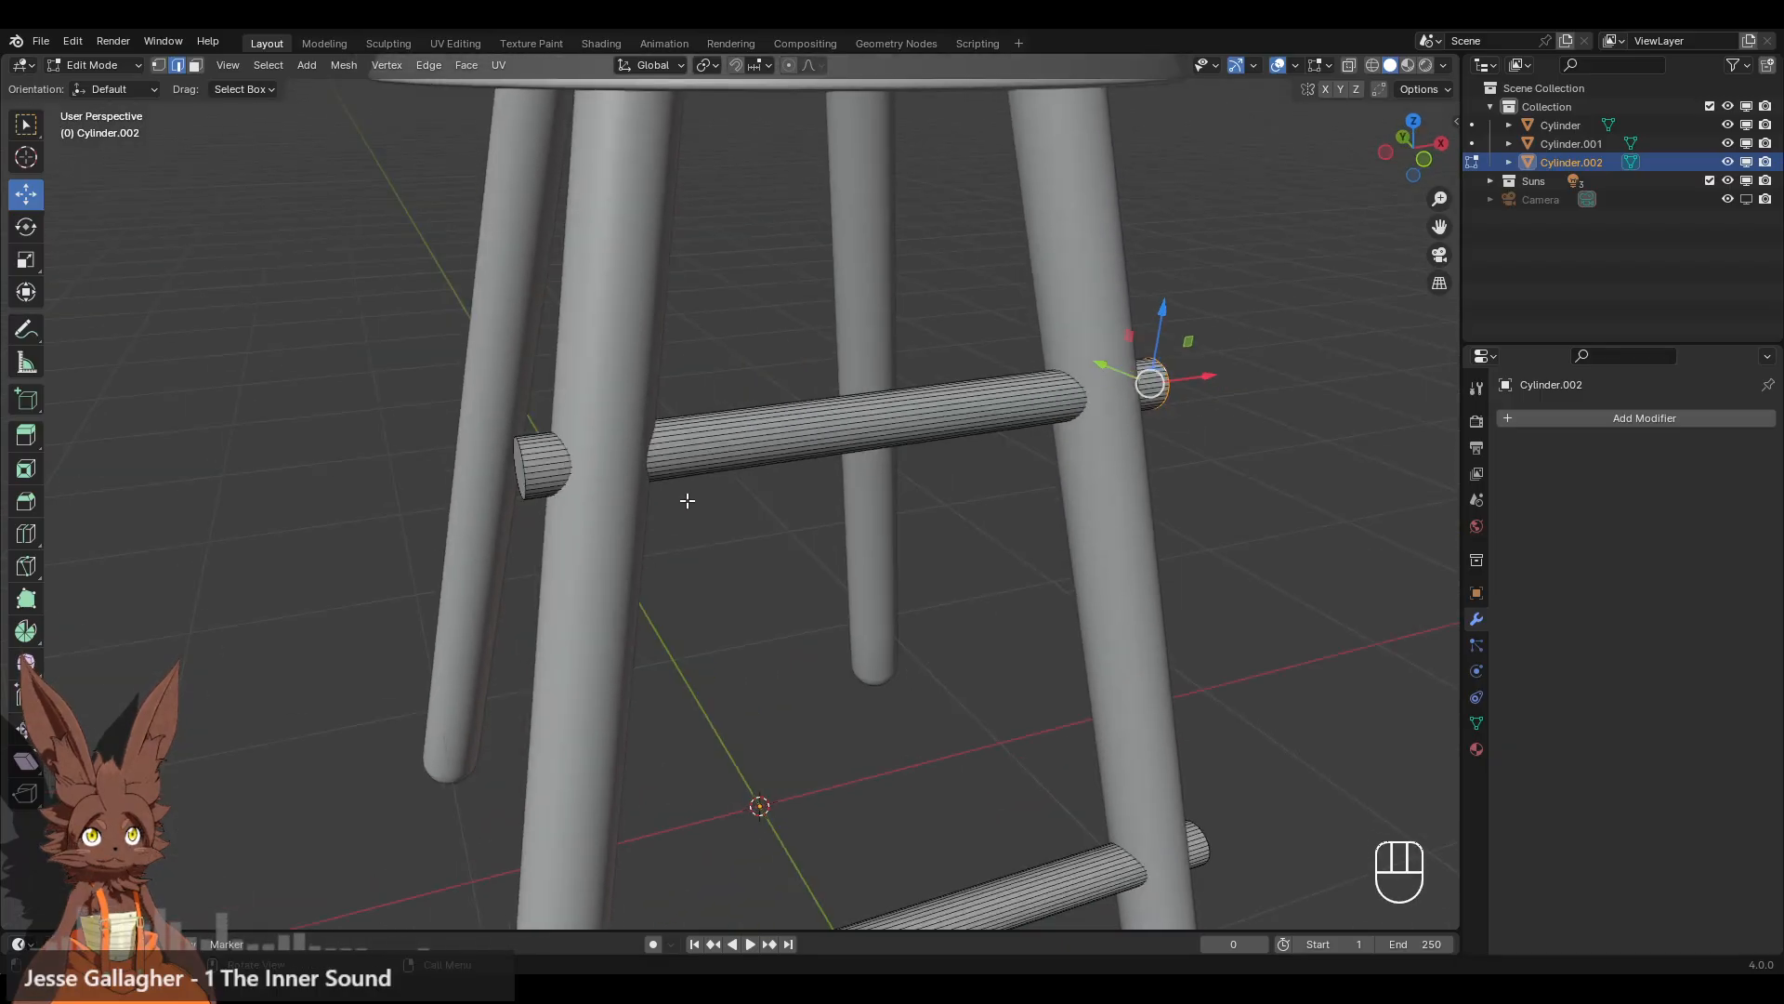
scroll(937, 649, down, 2)
middle_drag(937, 650, 805, 621)
scroll(807, 632, up, 2)
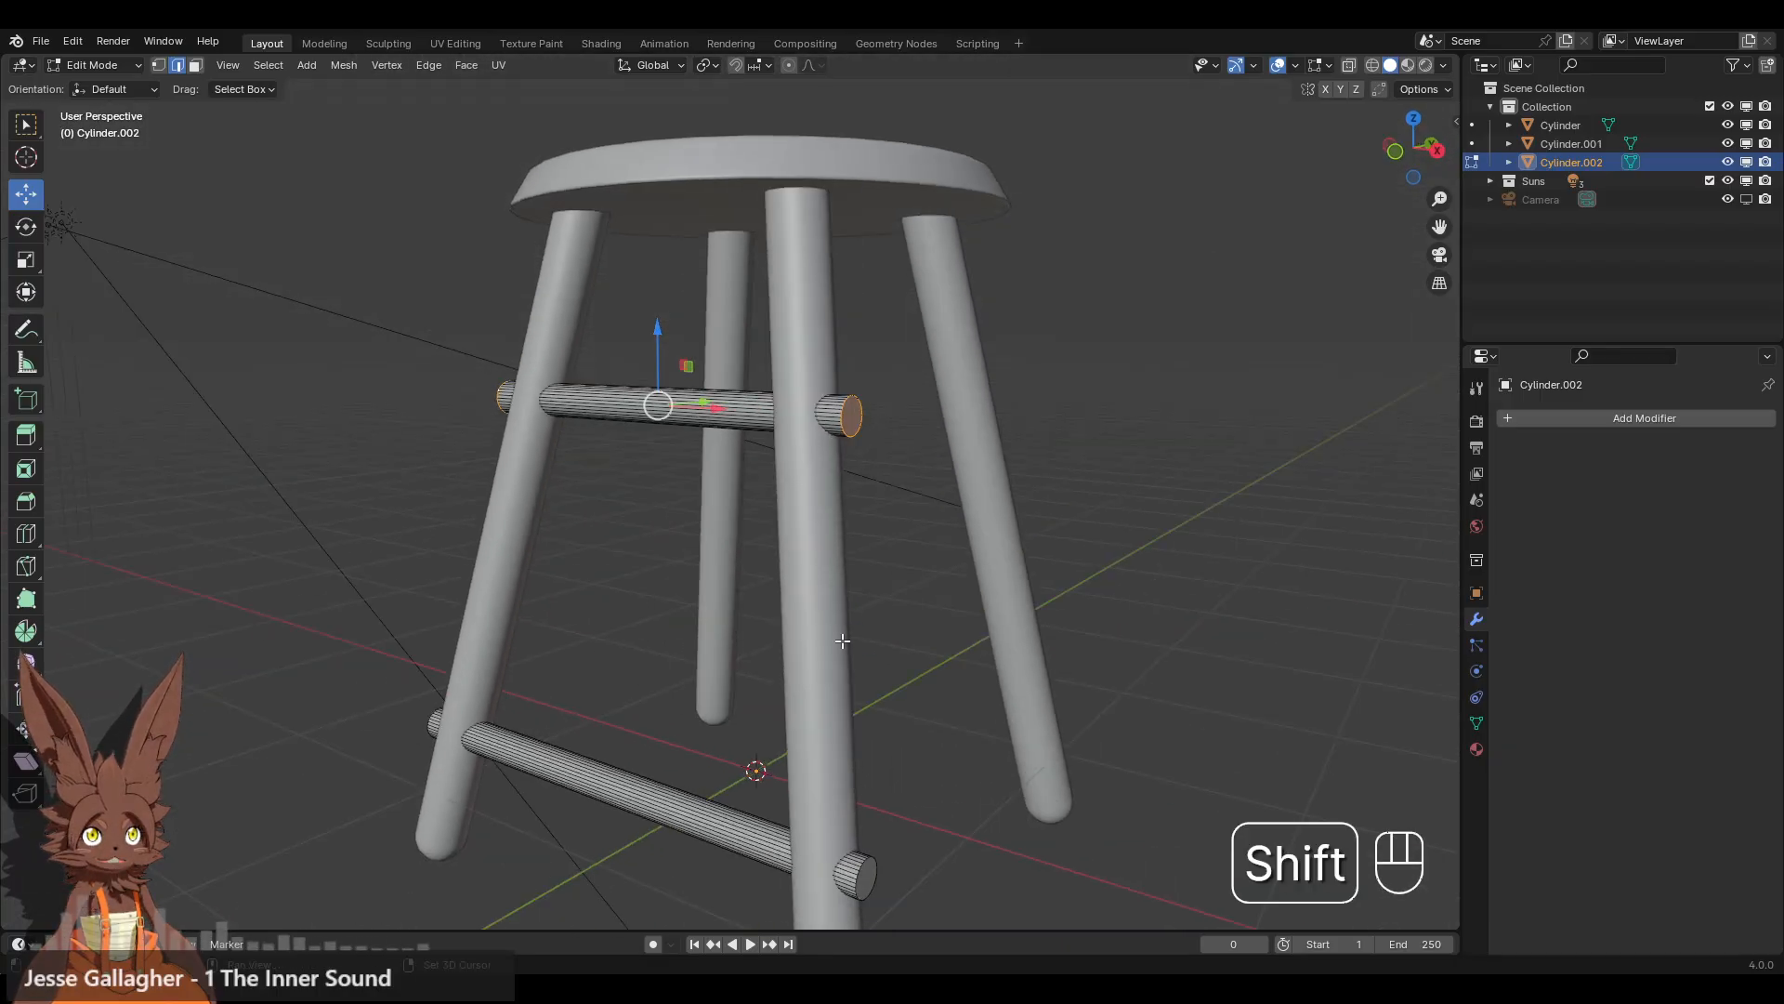
- Add the lower crossbar's end edge loops to the selection and bevel all ends by 0.0258 m with 3 segments
shift+middle_drag(839, 708, 775, 535)
scroll(775, 535, up, 1)
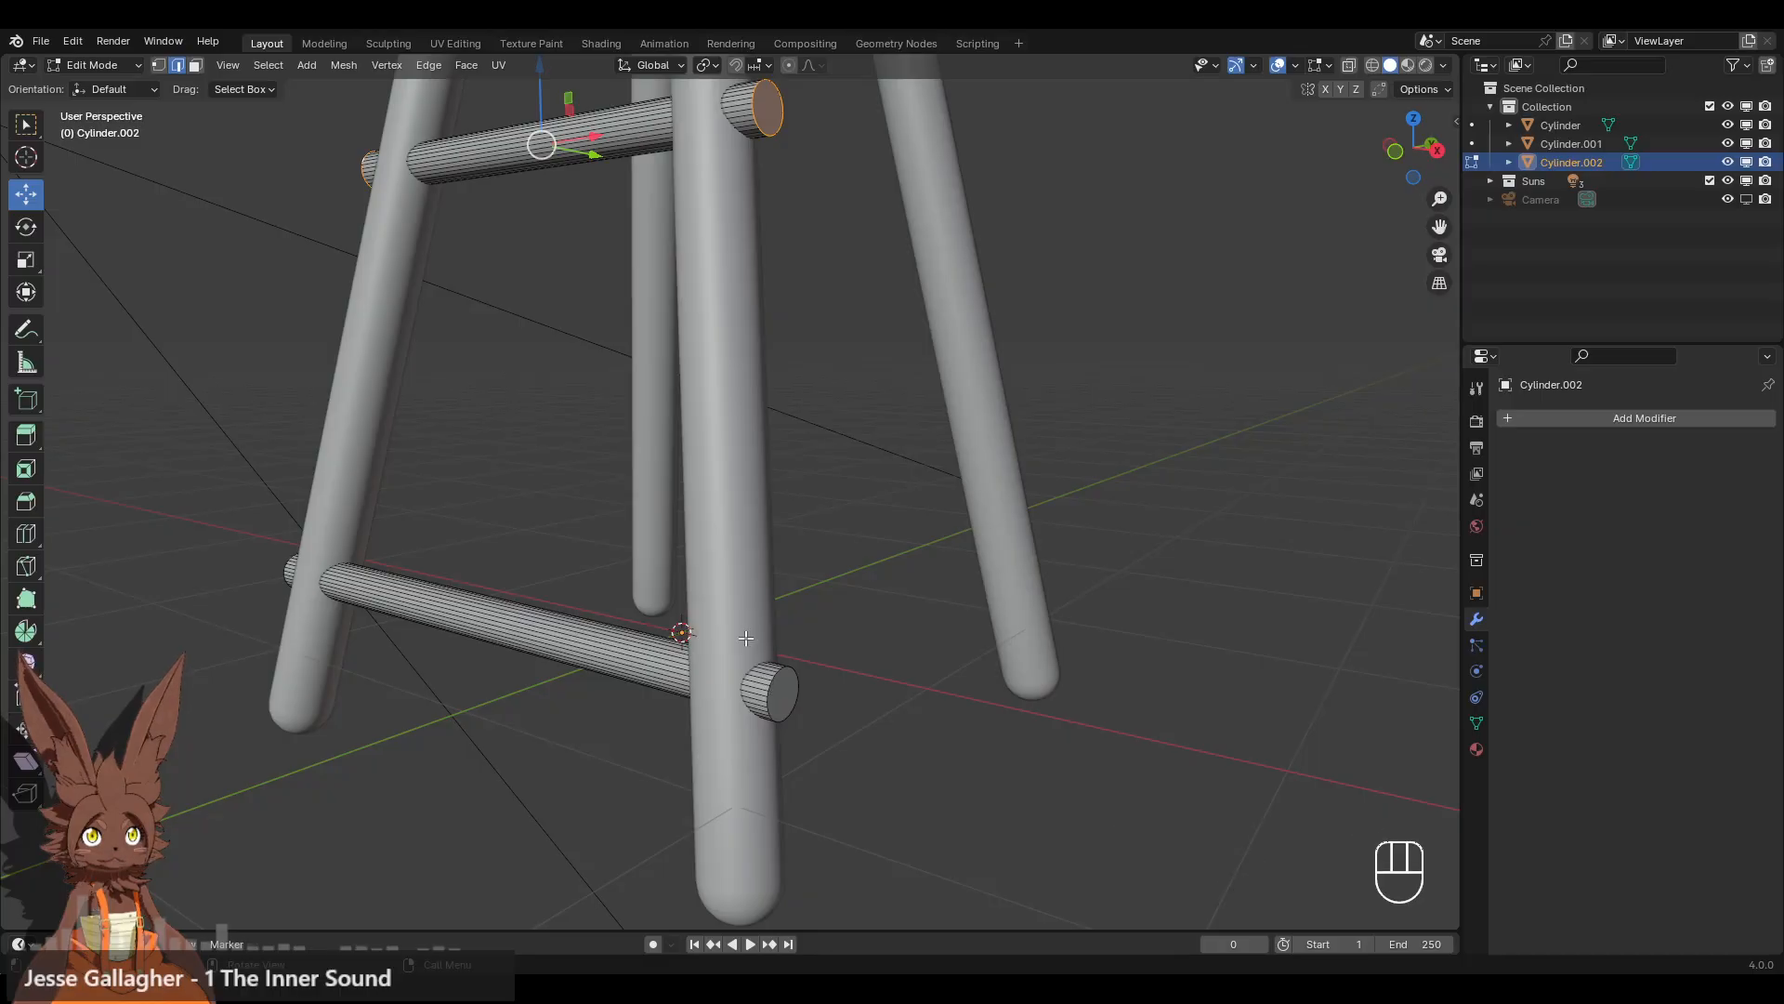
middle_drag(772, 689, 548, 662)
scroll(201, 626, up, 2)
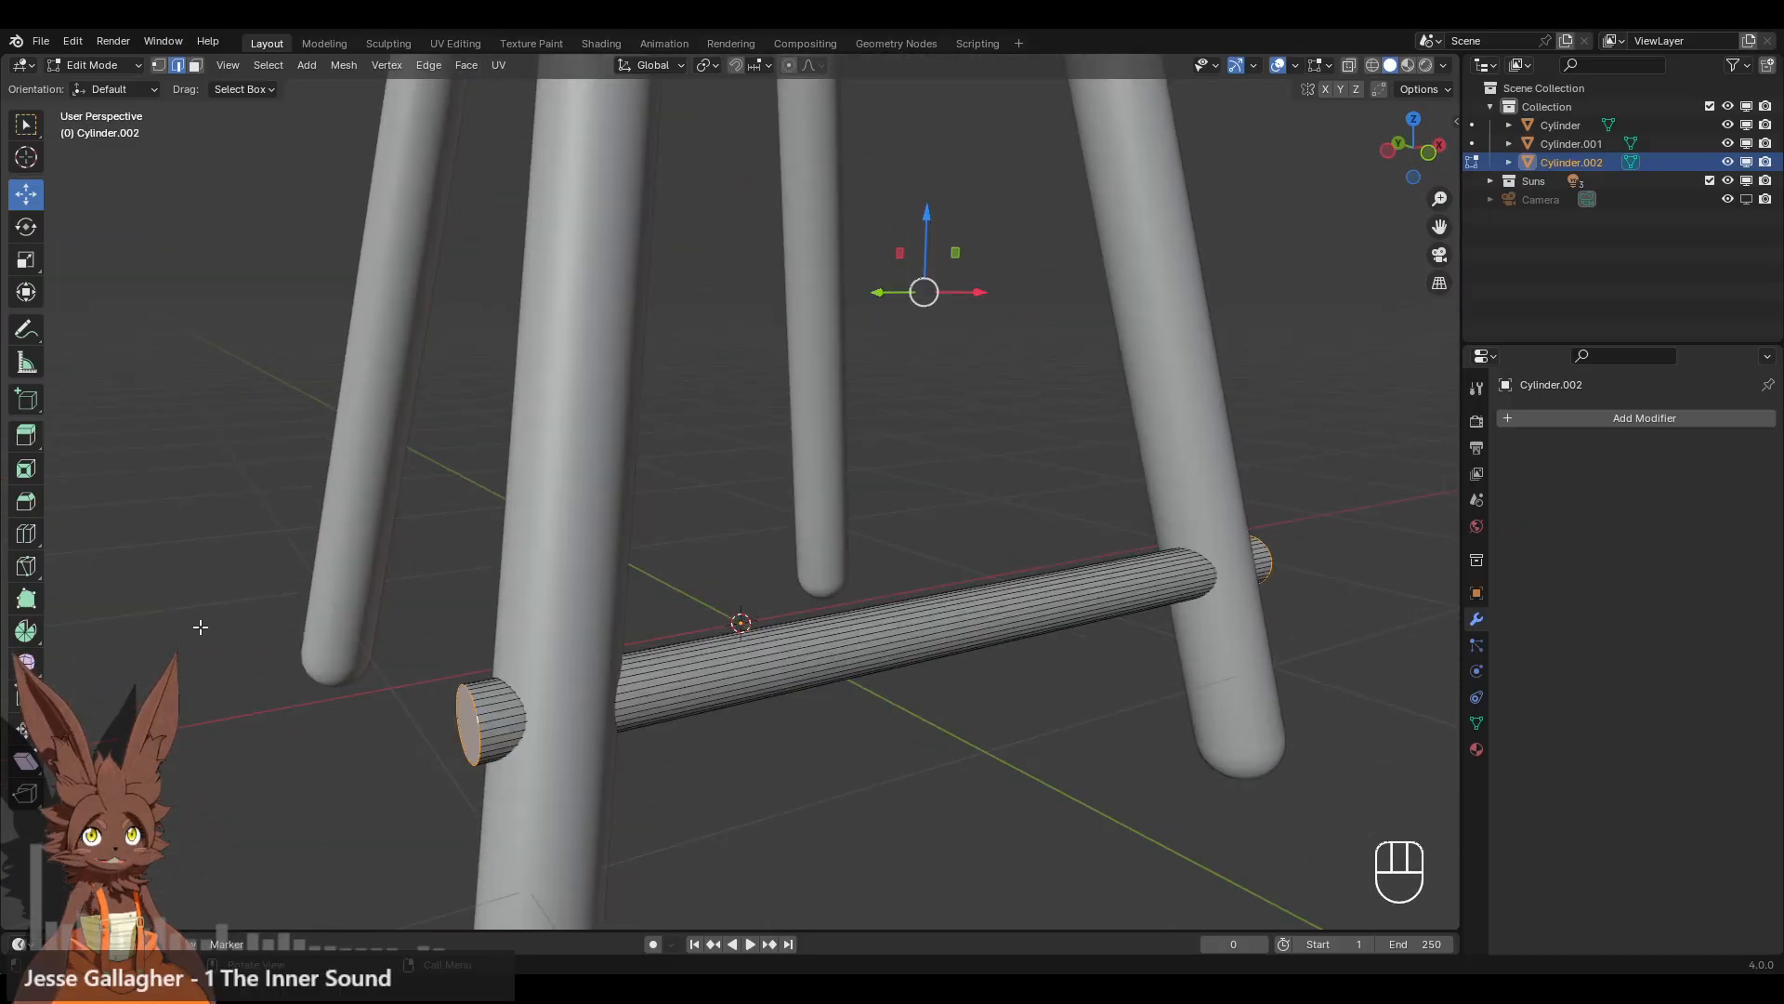
click(23, 506)
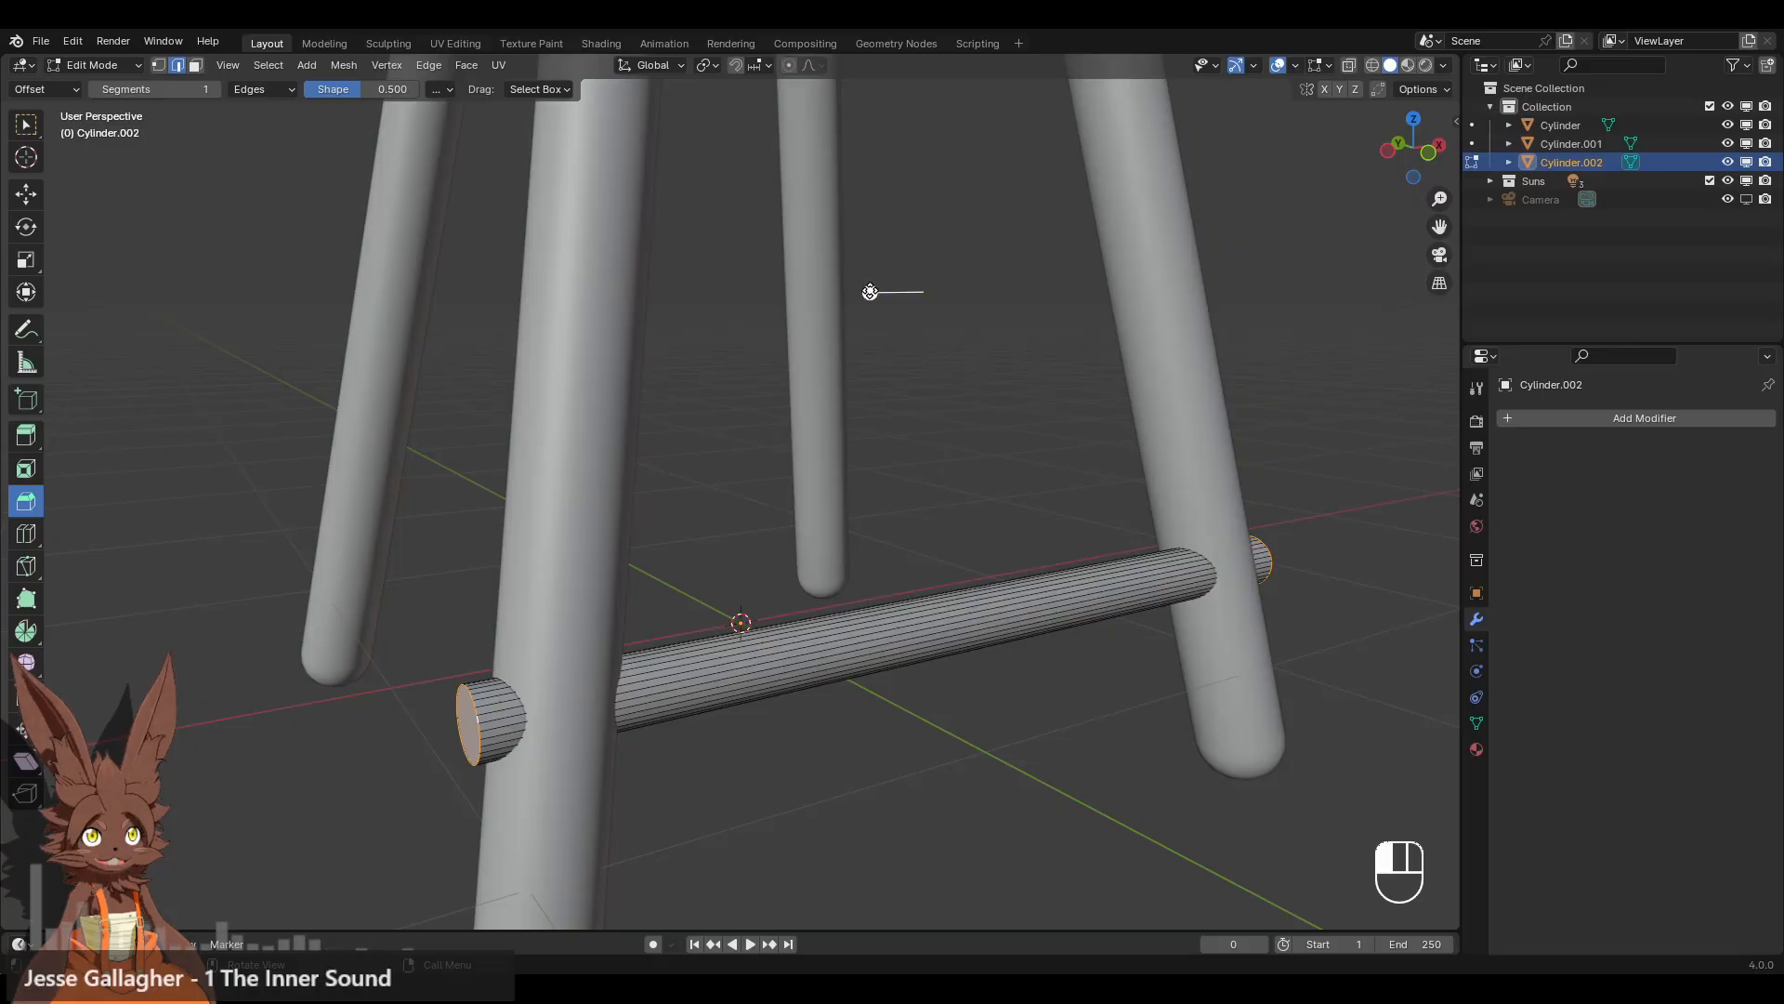
drag(870, 292, 849, 294)
scroll(972, 366, down, 3)
middle_drag(985, 392, 887, 400)
- Add five evenly spaced loop cuts along the length of each crossbar
click(26, 534)
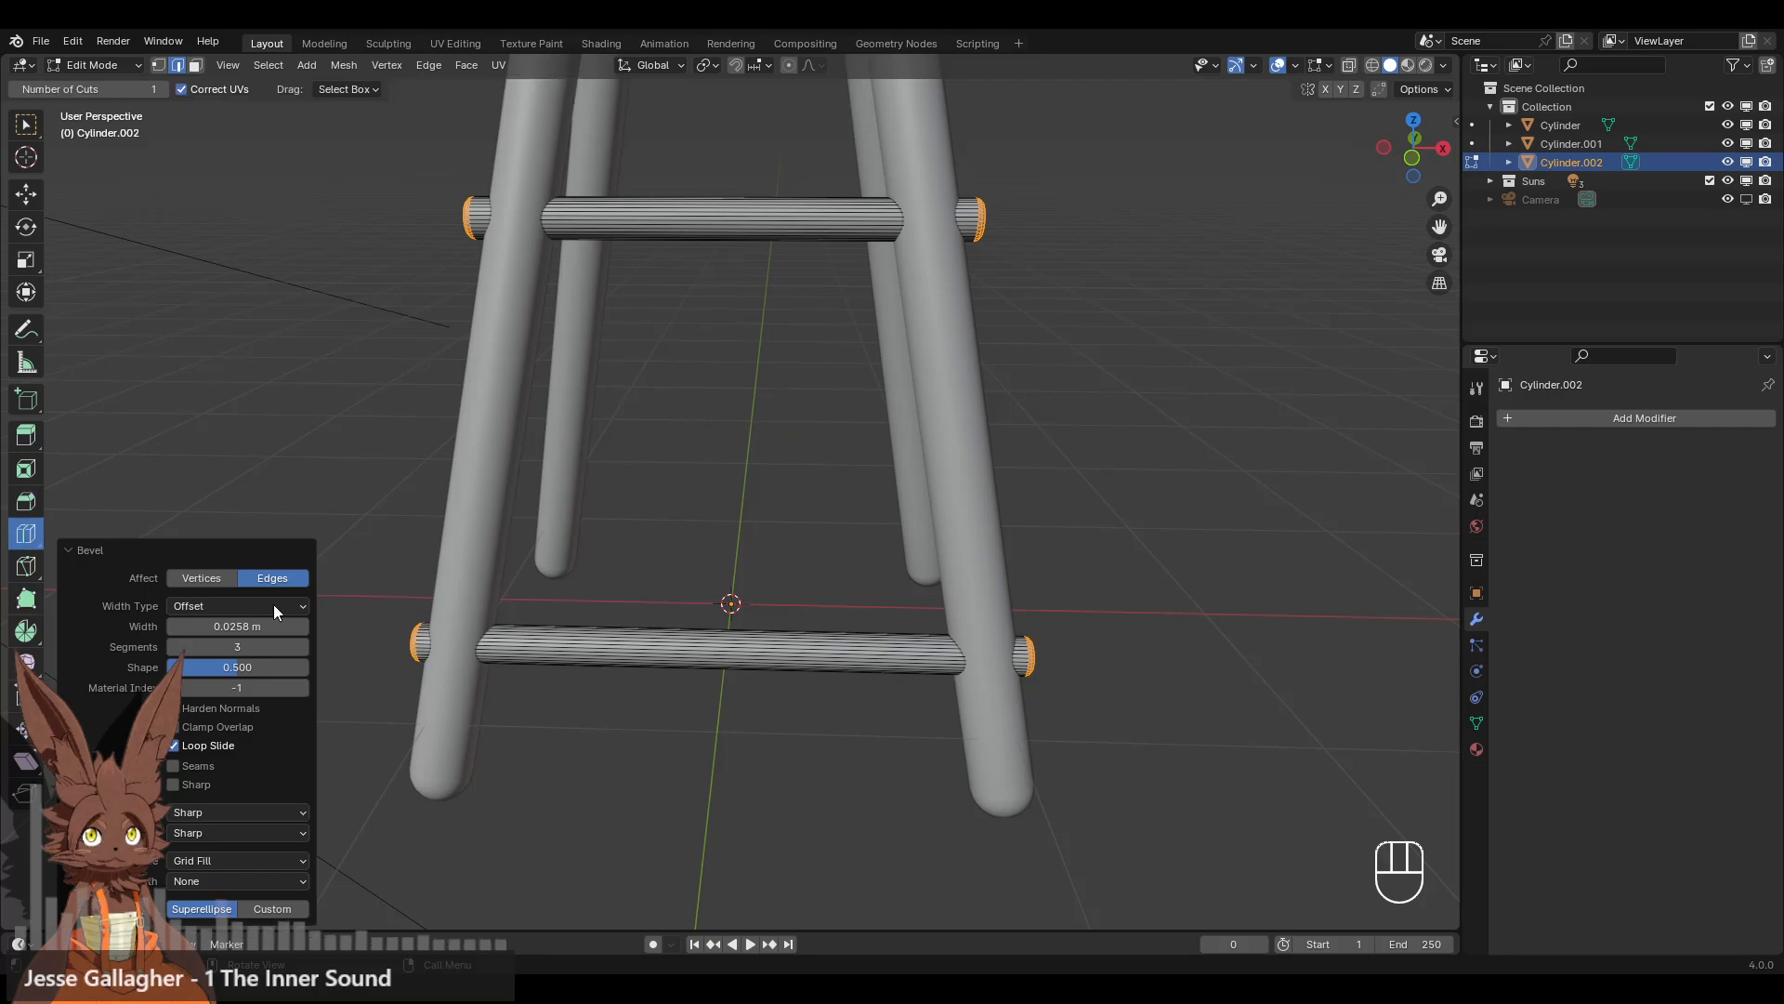
click(692, 678)
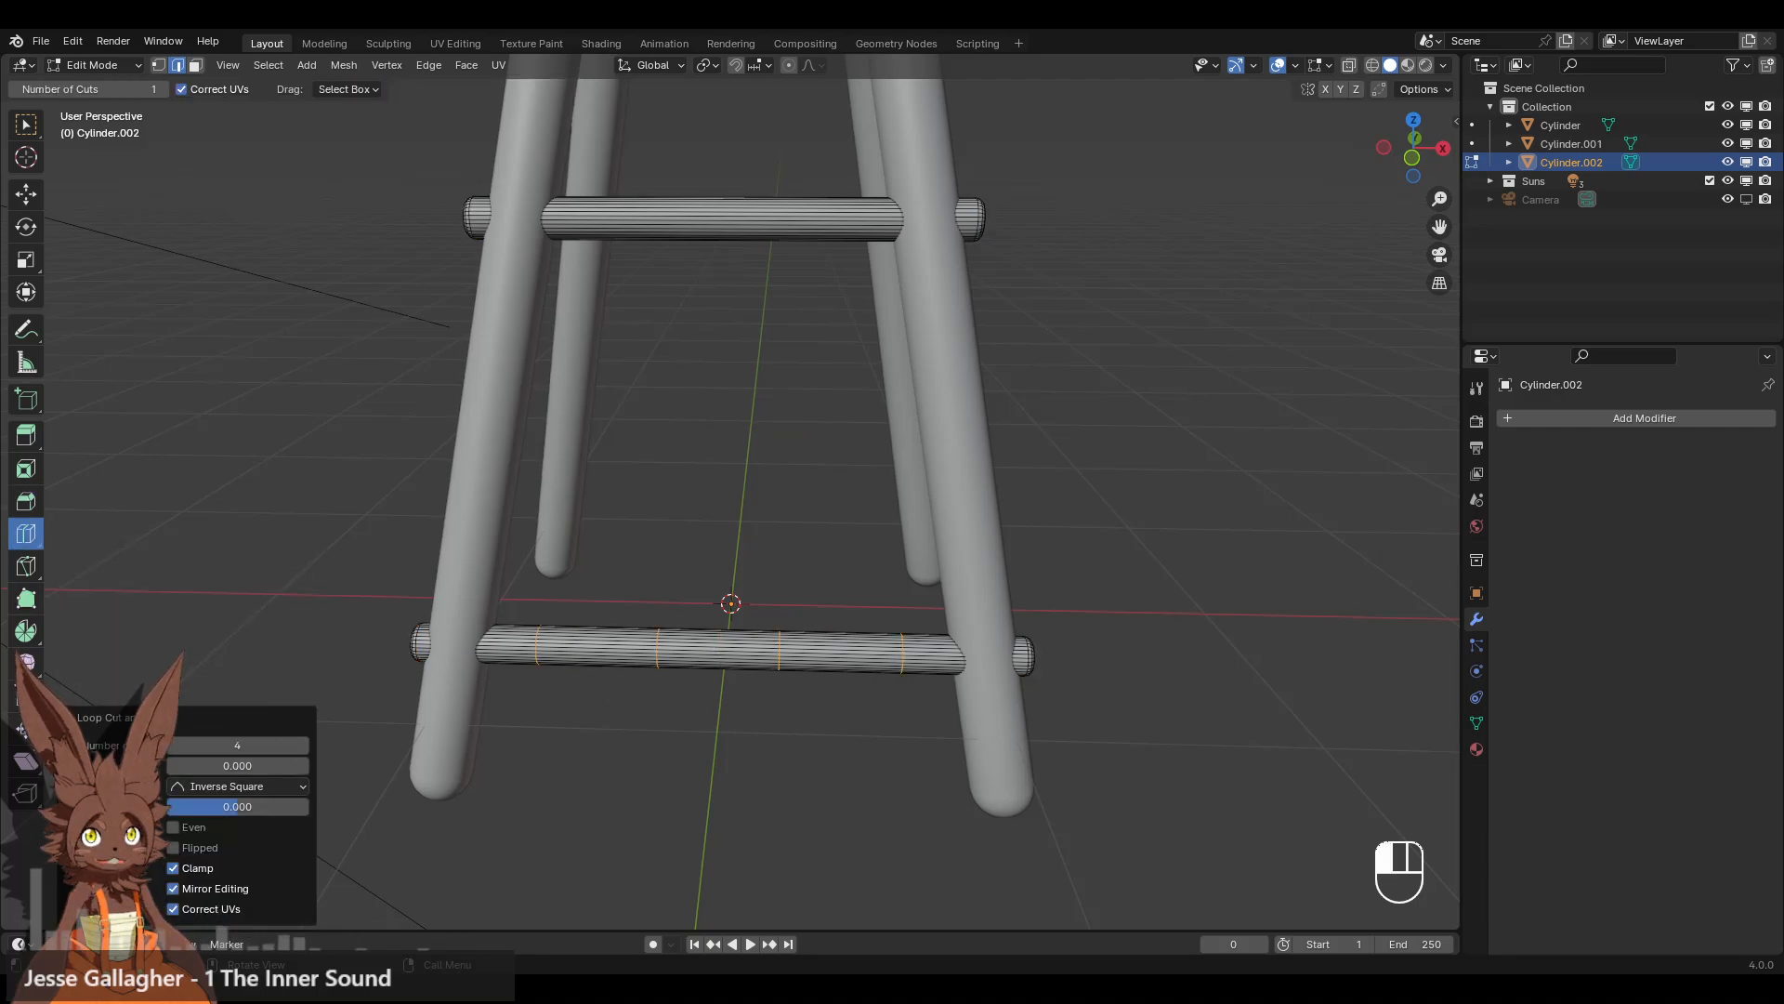
click(659, 227)
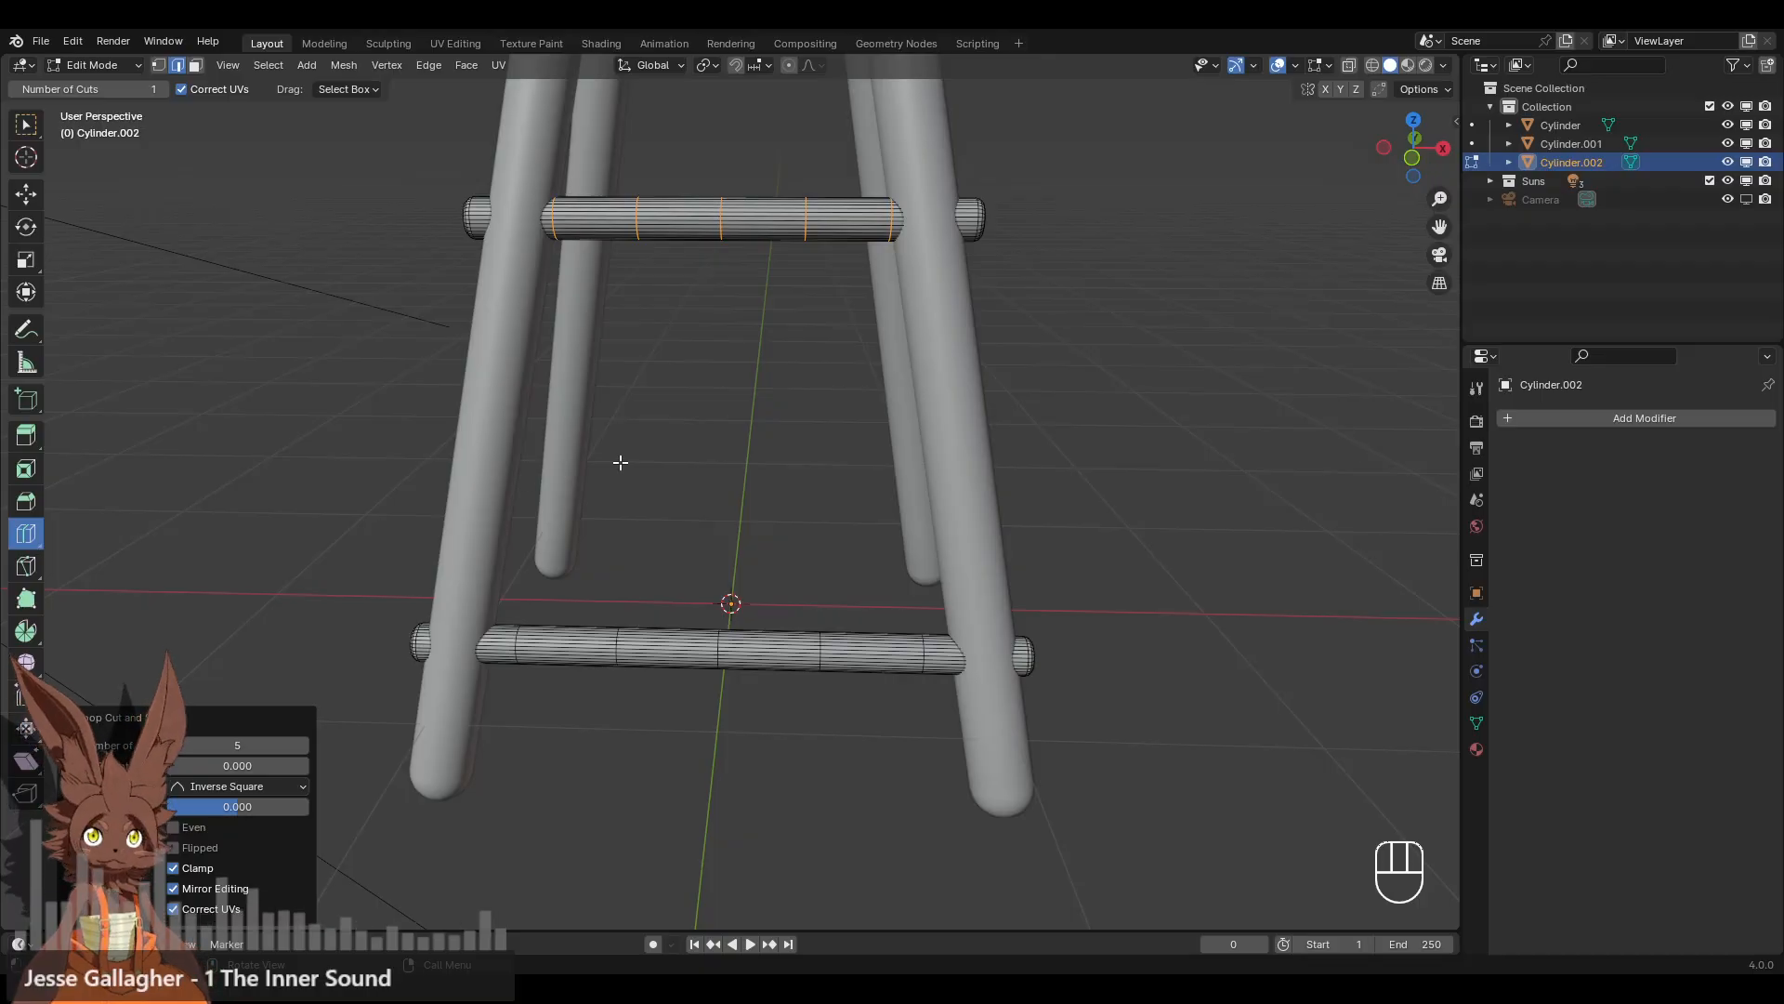
click(26, 194)
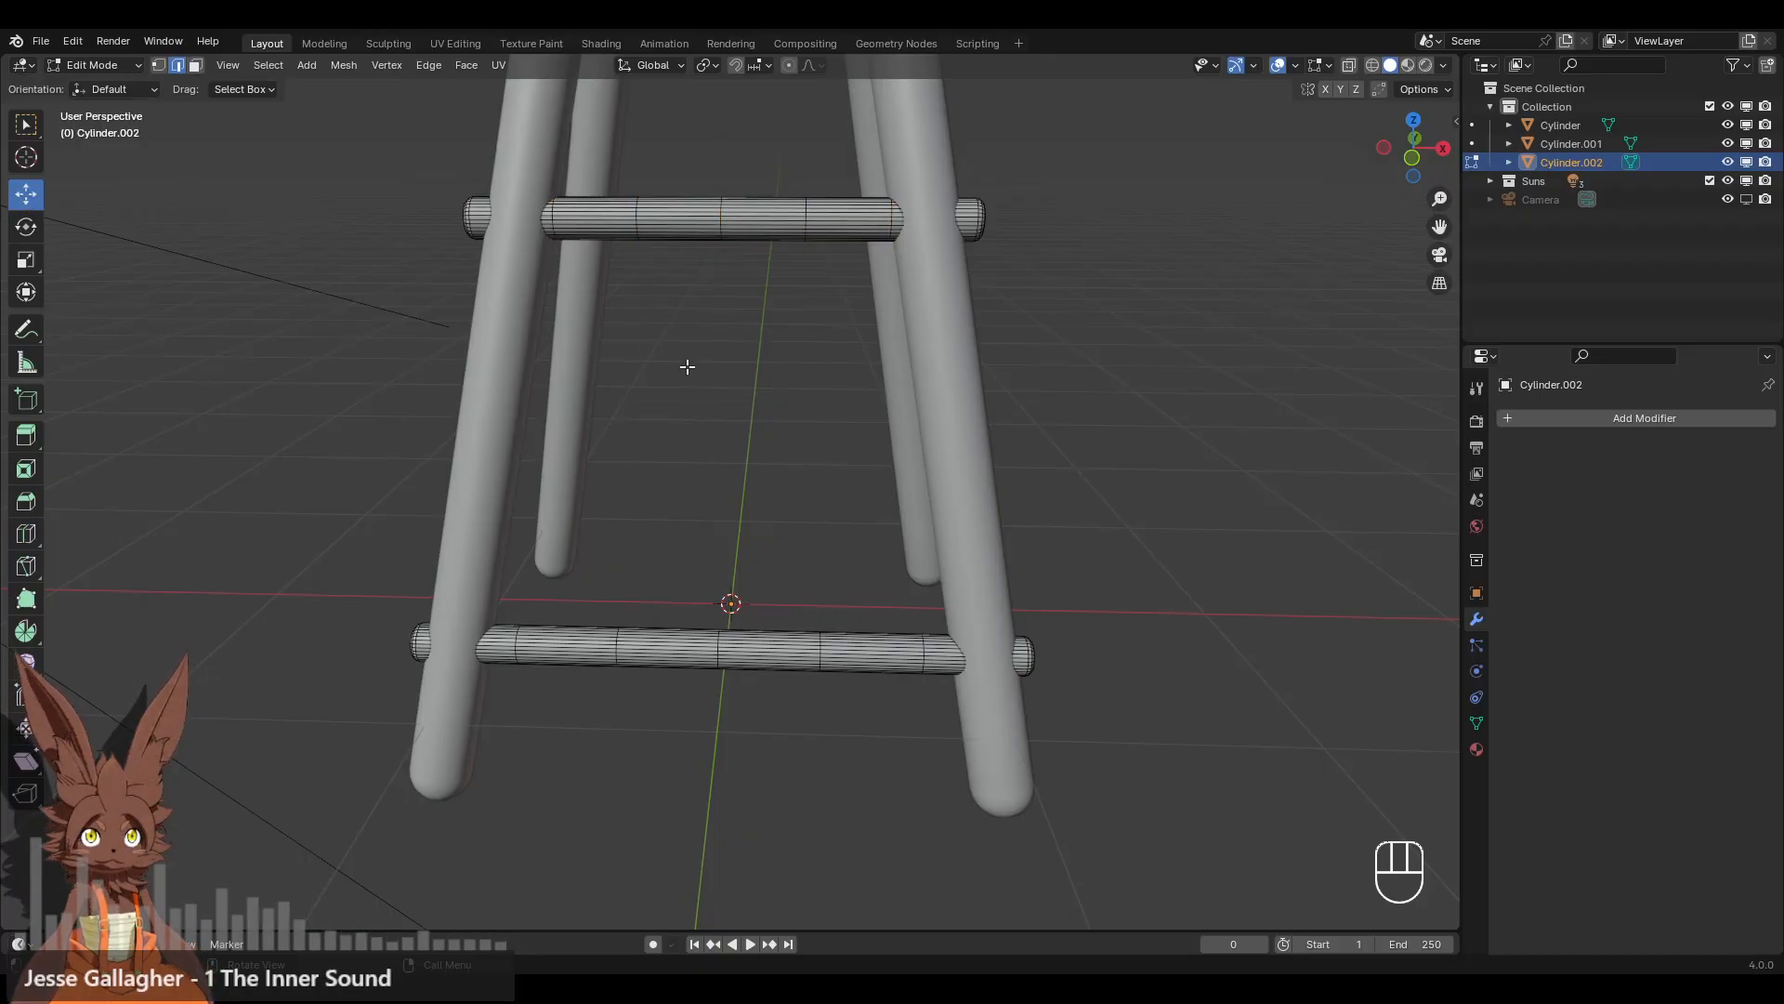
- Mark a lengthwise seam along the underside edge of both the upper and lower crossbars
shift+middle_drag(685, 366, 661, 441)
scroll(661, 442, up, 3)
shift+middle_drag(666, 325, 657, 351)
scroll(657, 350, down, 2)
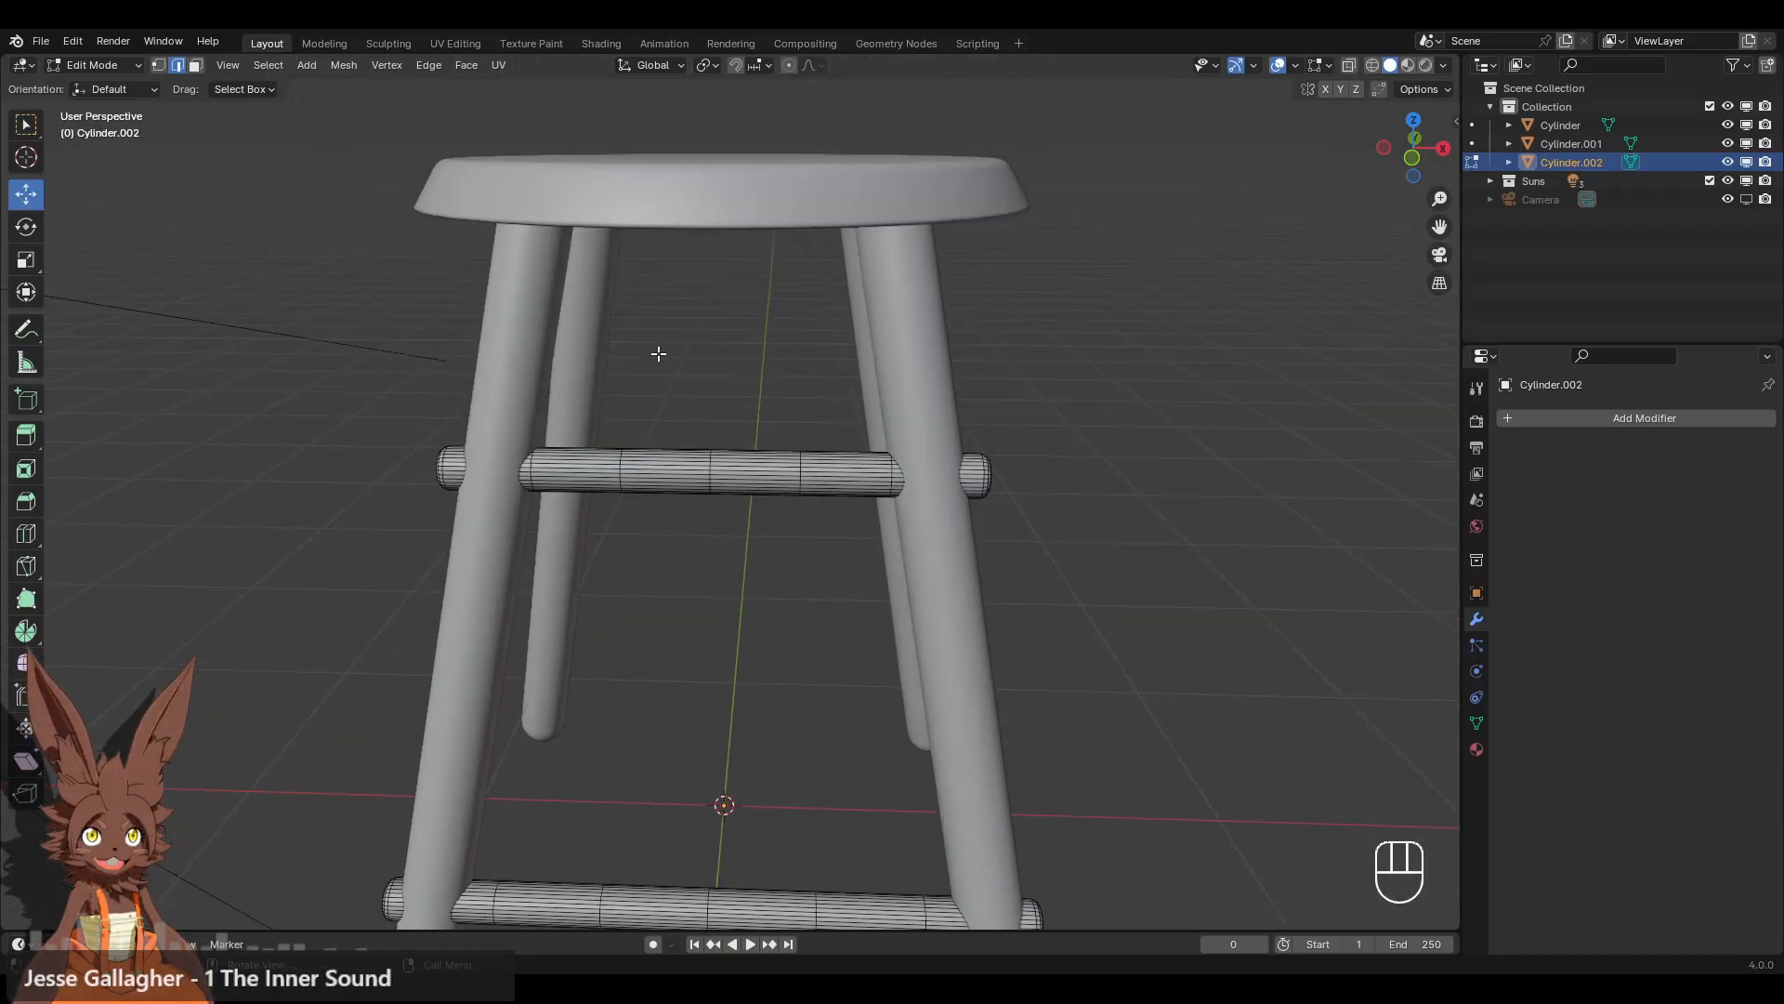
scroll(657, 350, up, 4)
middle_drag(676, 446, 533, 285)
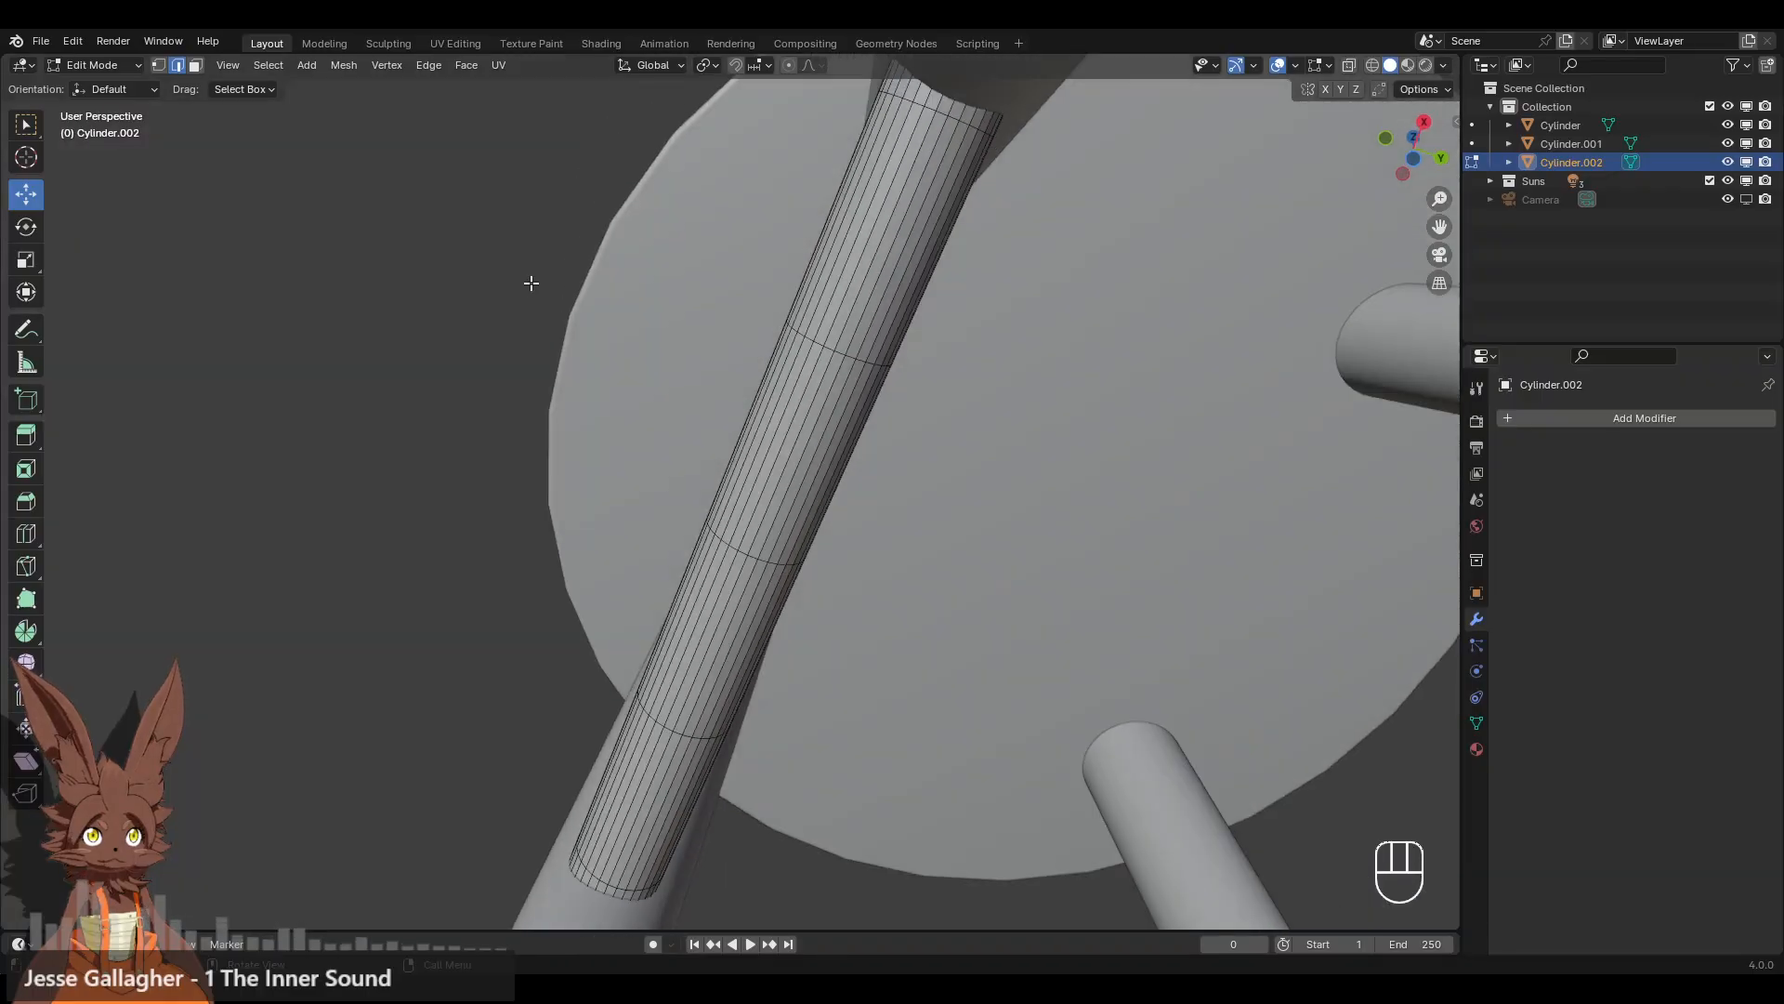
alt+click(785, 506)
scroll(726, 579, down, 6)
middle_drag(726, 579, 779, 429)
scroll(930, 520, up, 4)
middle_drag(467, 335, 785, 472)
alt+shift+click(660, 357)
scroll(659, 357, down, 5)
right_click(784, 474)
click(738, 746)
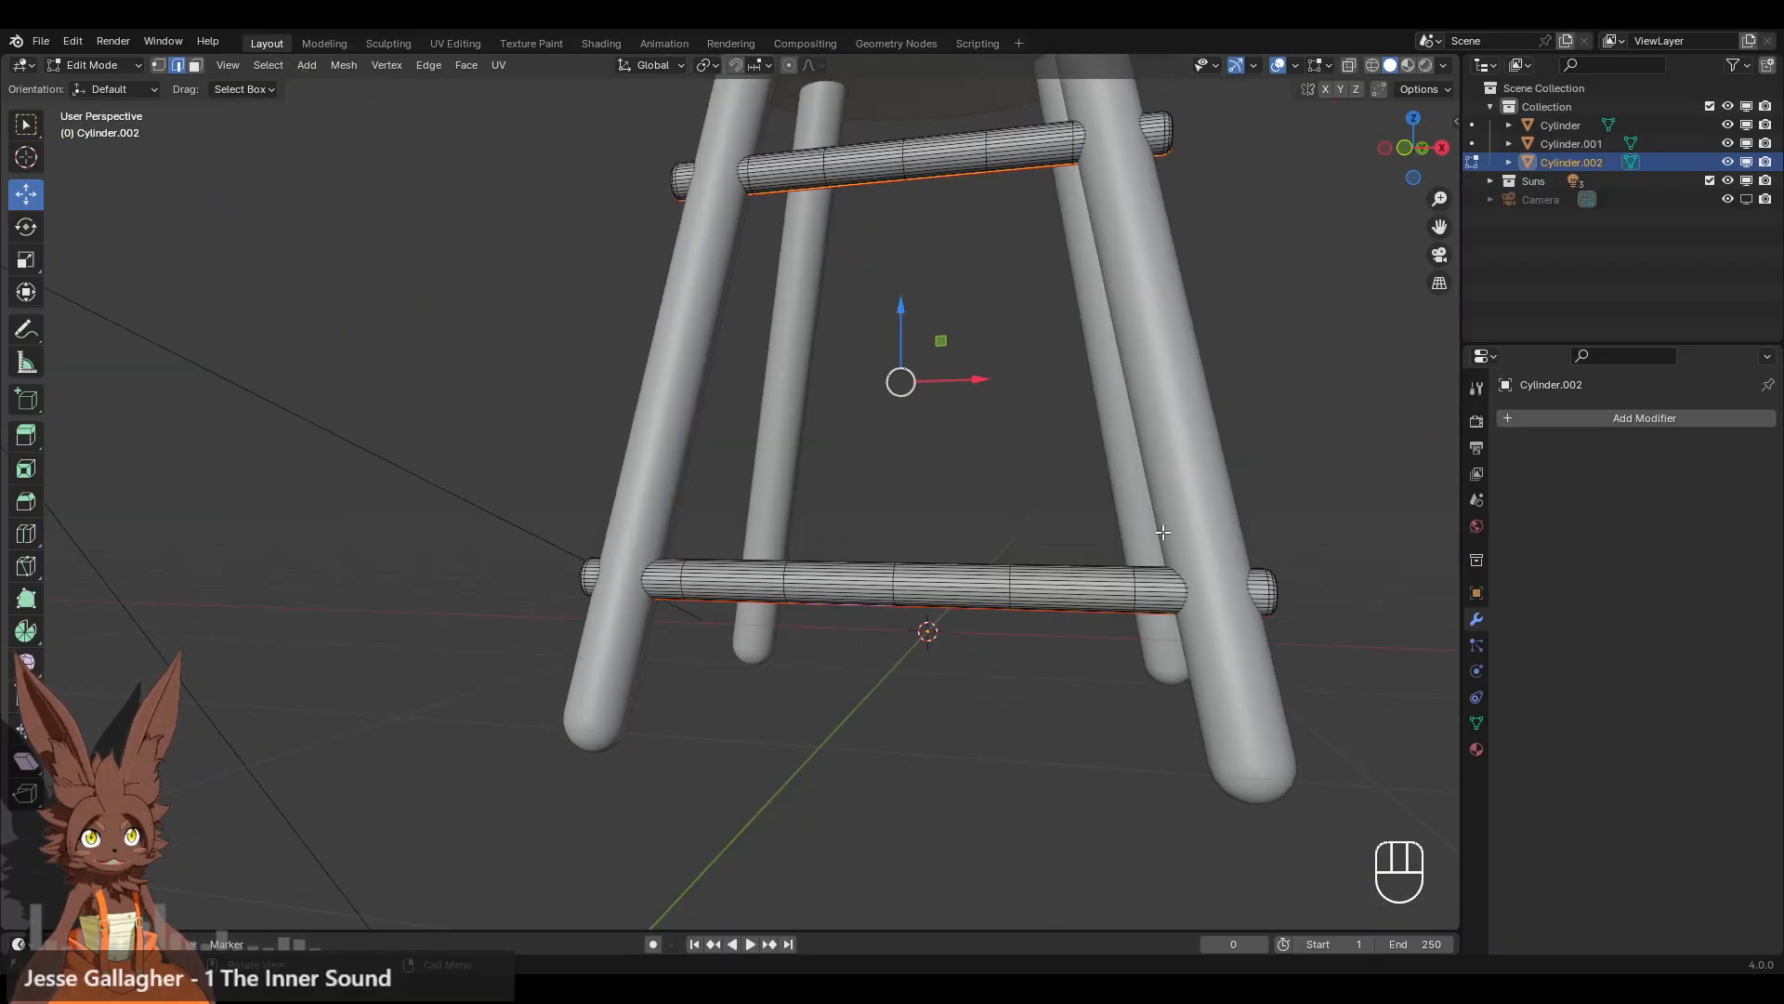
- Mark seams around the flat end caps on both ends of the lower crossbar
middle_drag(738, 749, 780, 595)
scroll(799, 553, up, 4)
alt+click(803, 552)
scroll(762, 549, down, 5)
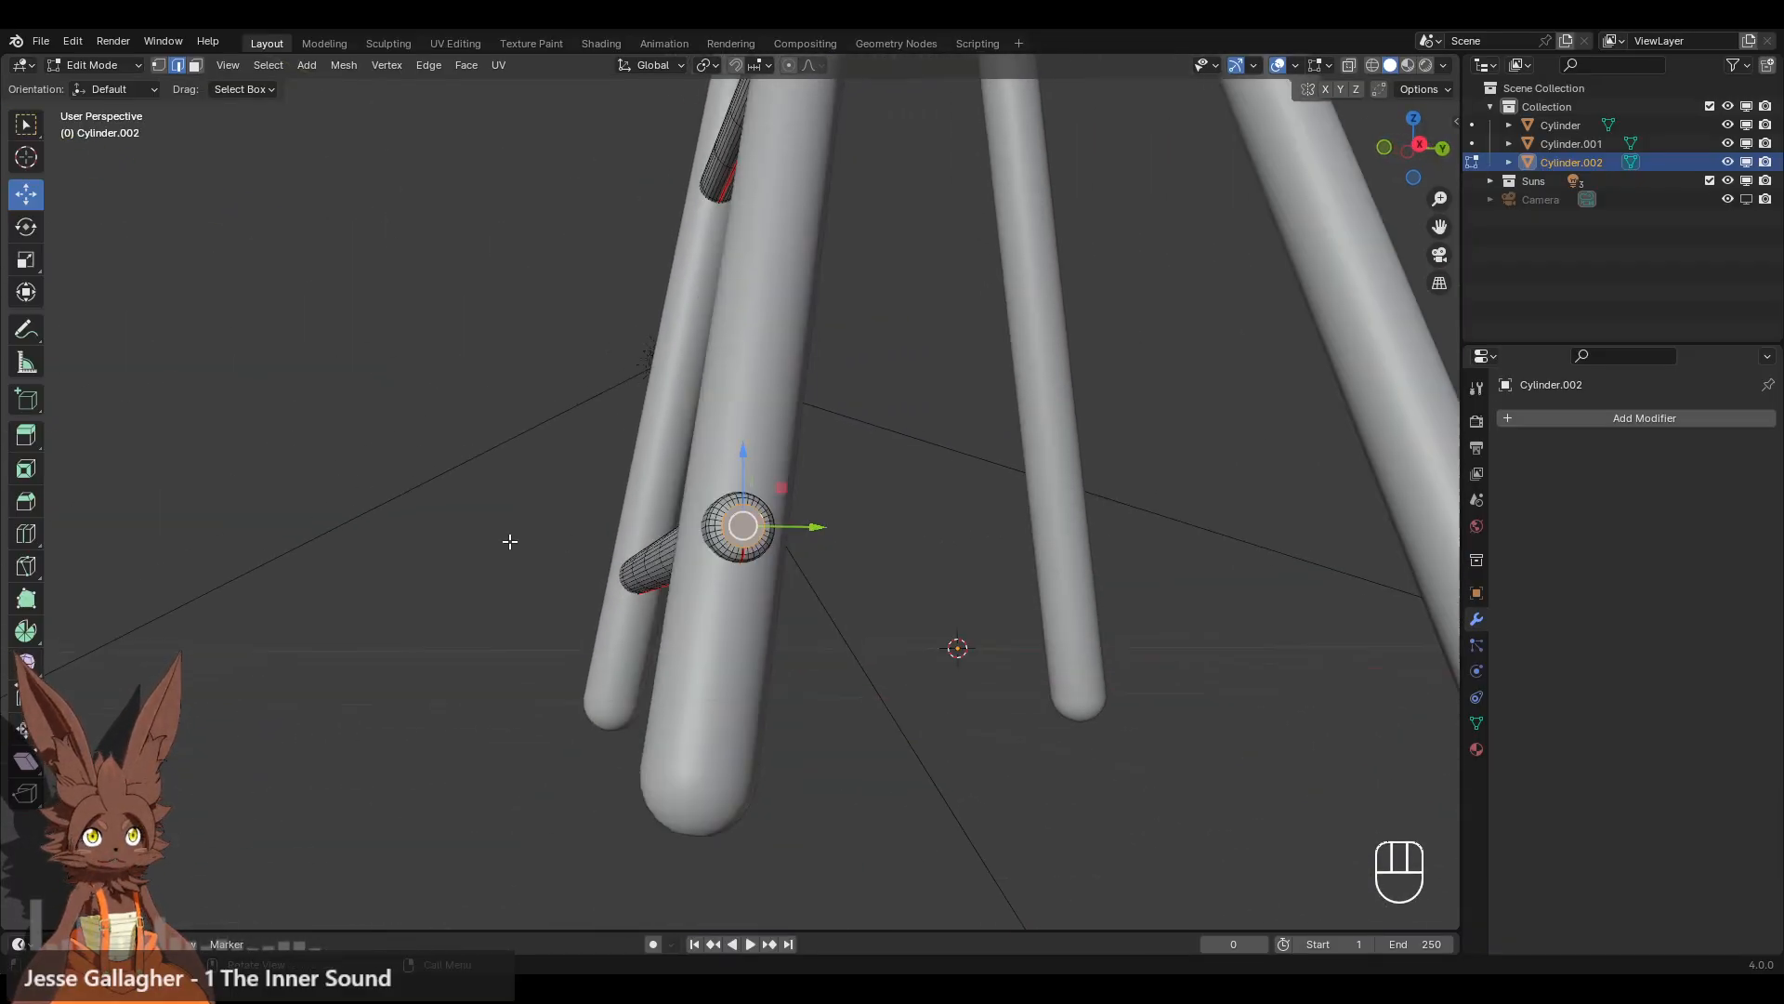
middle_drag(510, 542, 966, 585)
scroll(874, 673, up, 4)
alt+shift+click(873, 679)
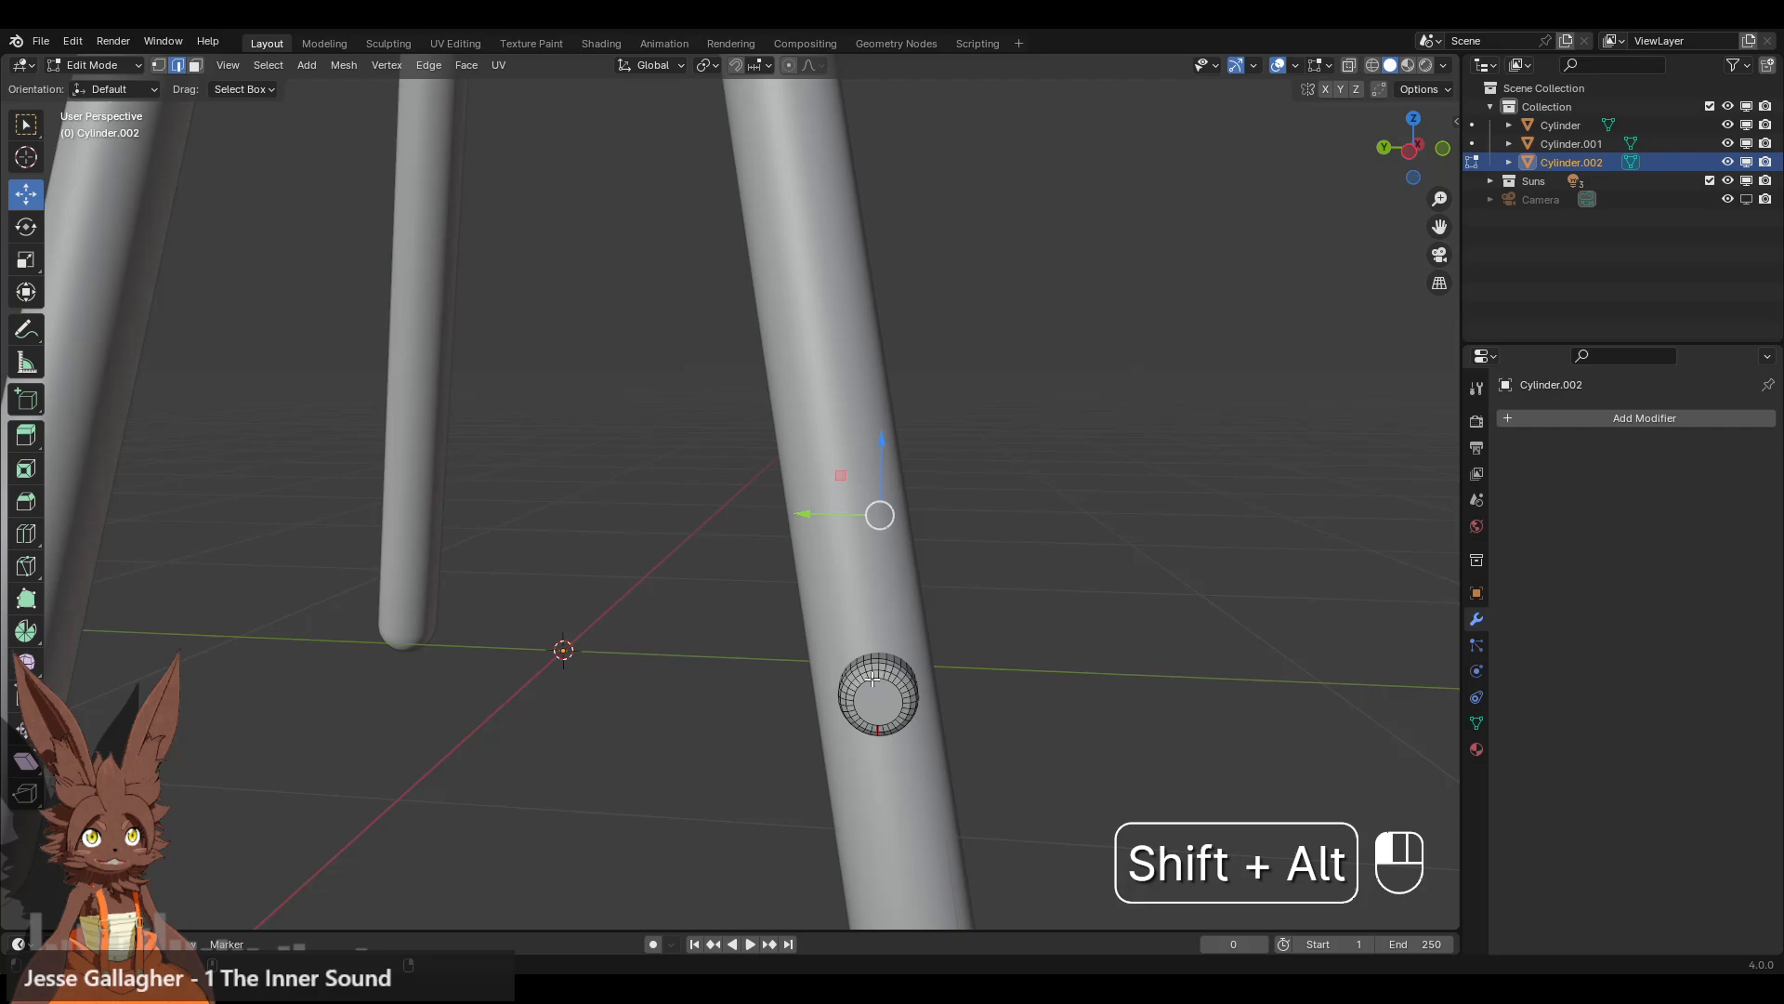
right_click(1026, 539)
click(1026, 539)
- Mark seams around the flat end caps on both ends of the upper crossbar
shift+middle_drag(883, 232, 932, 550)
shift+middle_drag(906, 446, 880, 587)
scroll(794, 497, up, 3)
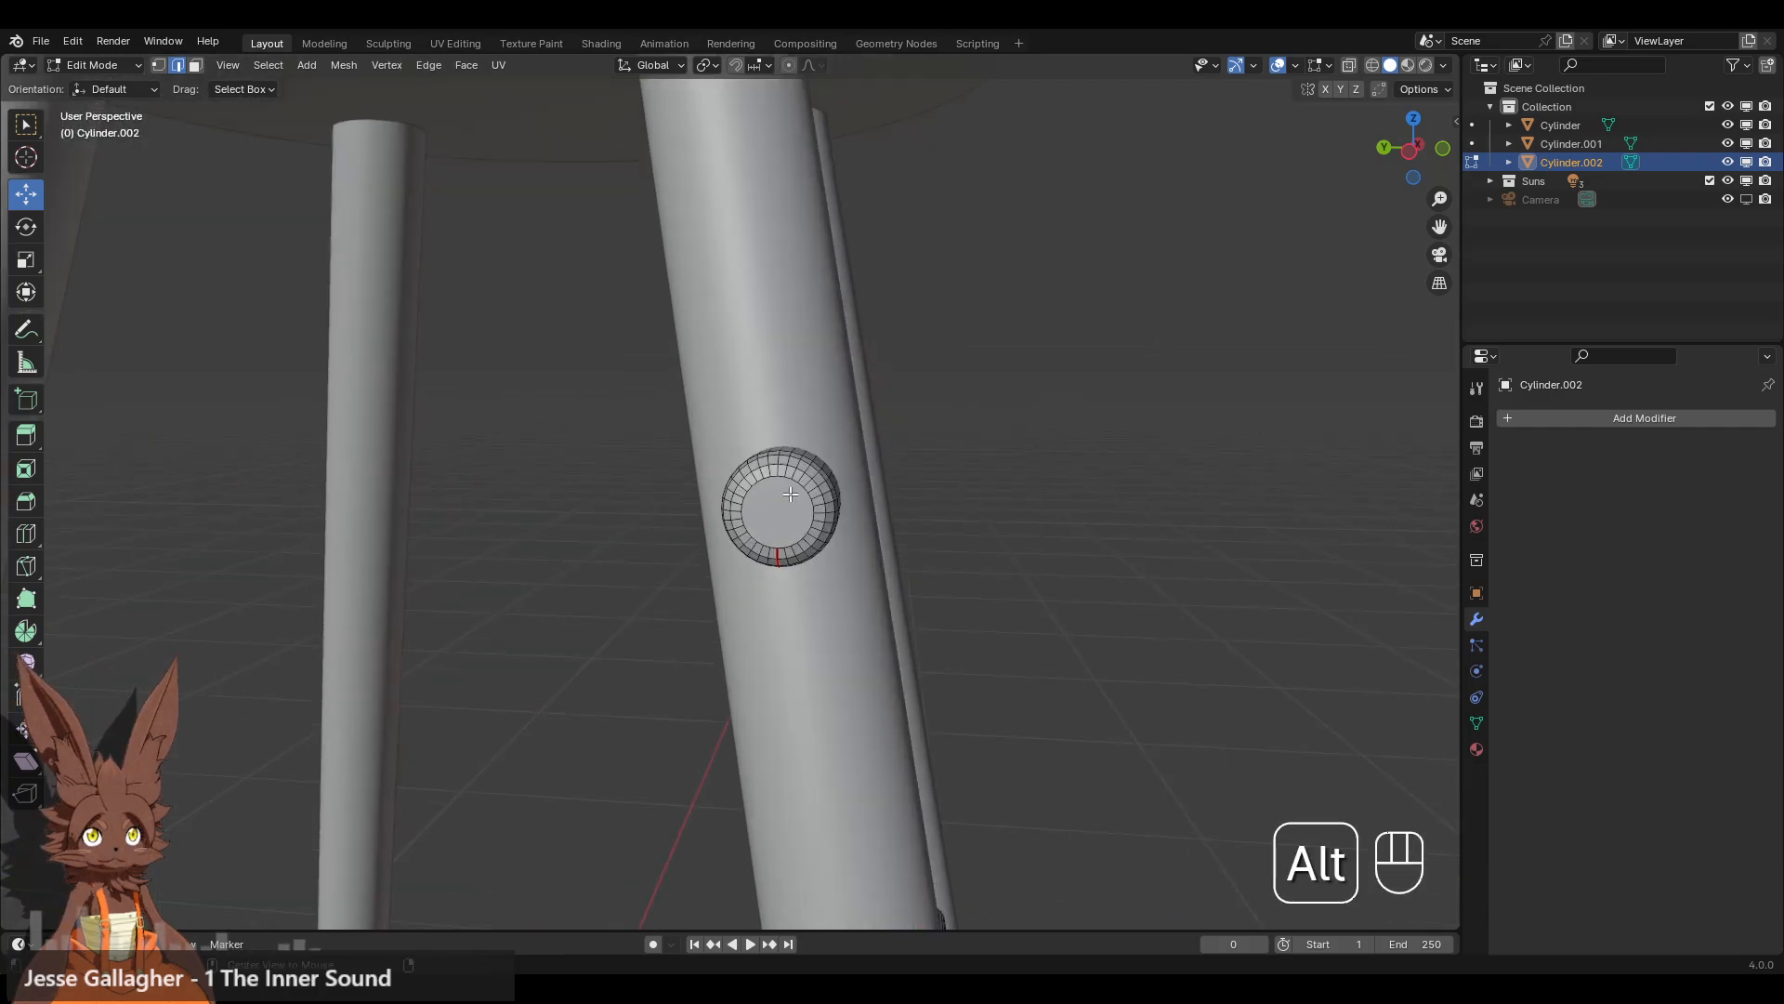
alt+click(792, 494)
middle_drag(1083, 432, 1035, 455)
scroll(1035, 454, down, 3)
middle_drag(1246, 455, 920, 451)
scroll(946, 437, up, 4)
right_click(967, 412)
click(967, 414)
scroll(965, 430, down, 7)
shift+middle_drag(901, 668, 850, 533)
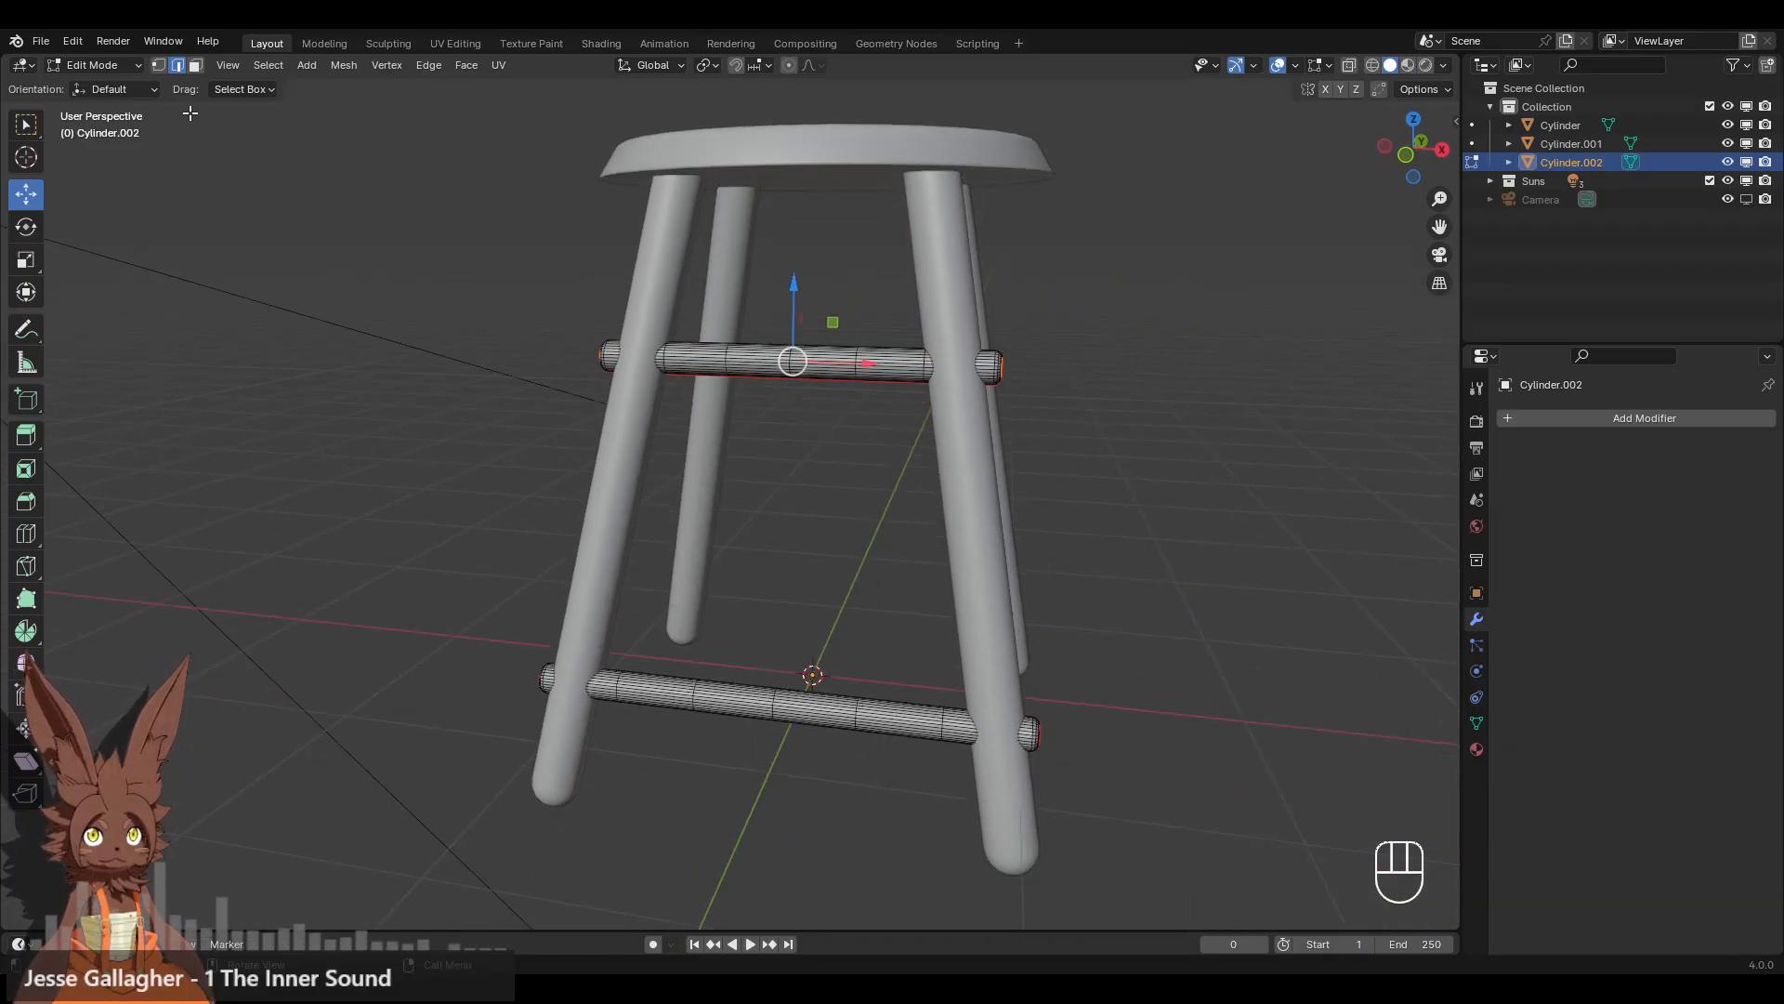
- Return to Object Mode and apply smooth shading to the crossbars
click(138, 67)
click(135, 85)
click(1115, 344)
scroll(1113, 343, down, 1)
middle_drag(1114, 343, 1026, 384)
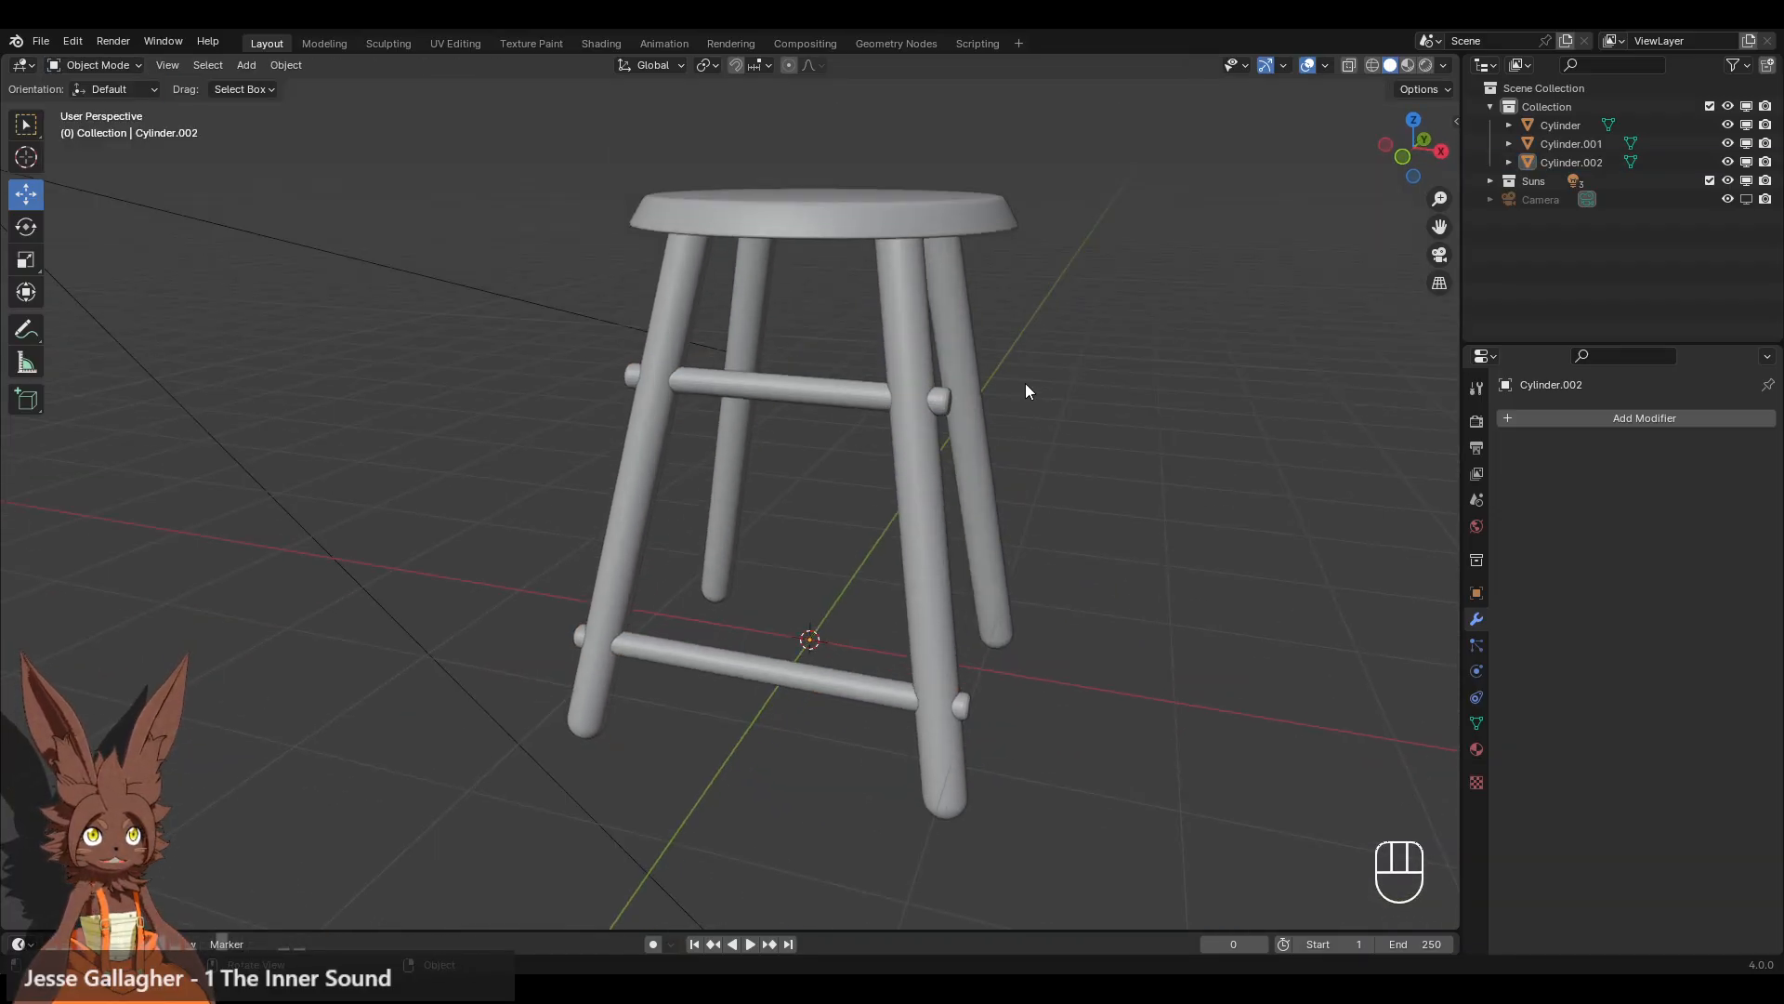
click(940, 400)
right_click(1052, 416)
click(1052, 342)
click(1149, 350)
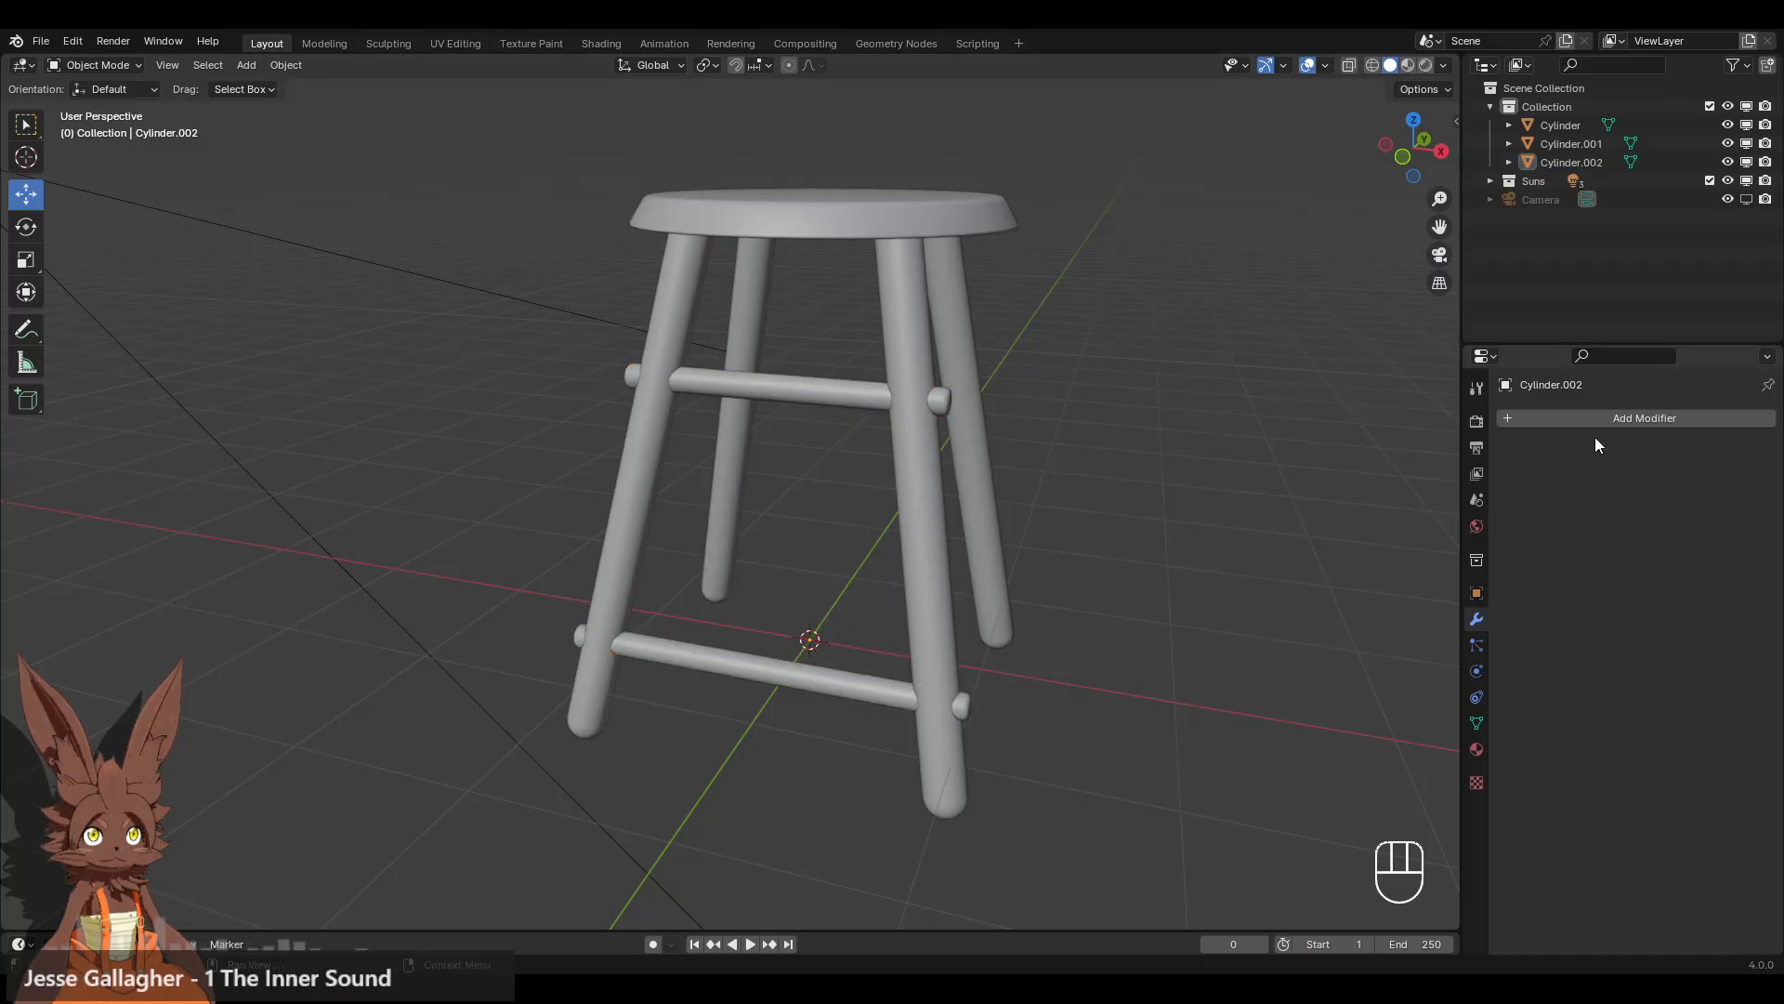
- Add a Mirror modifier to the crossbars with Cylinder as the mirror object, mirroring on the Y axis only
click(1593, 419)
mouse_move(1585, 431)
click(1386, 556)
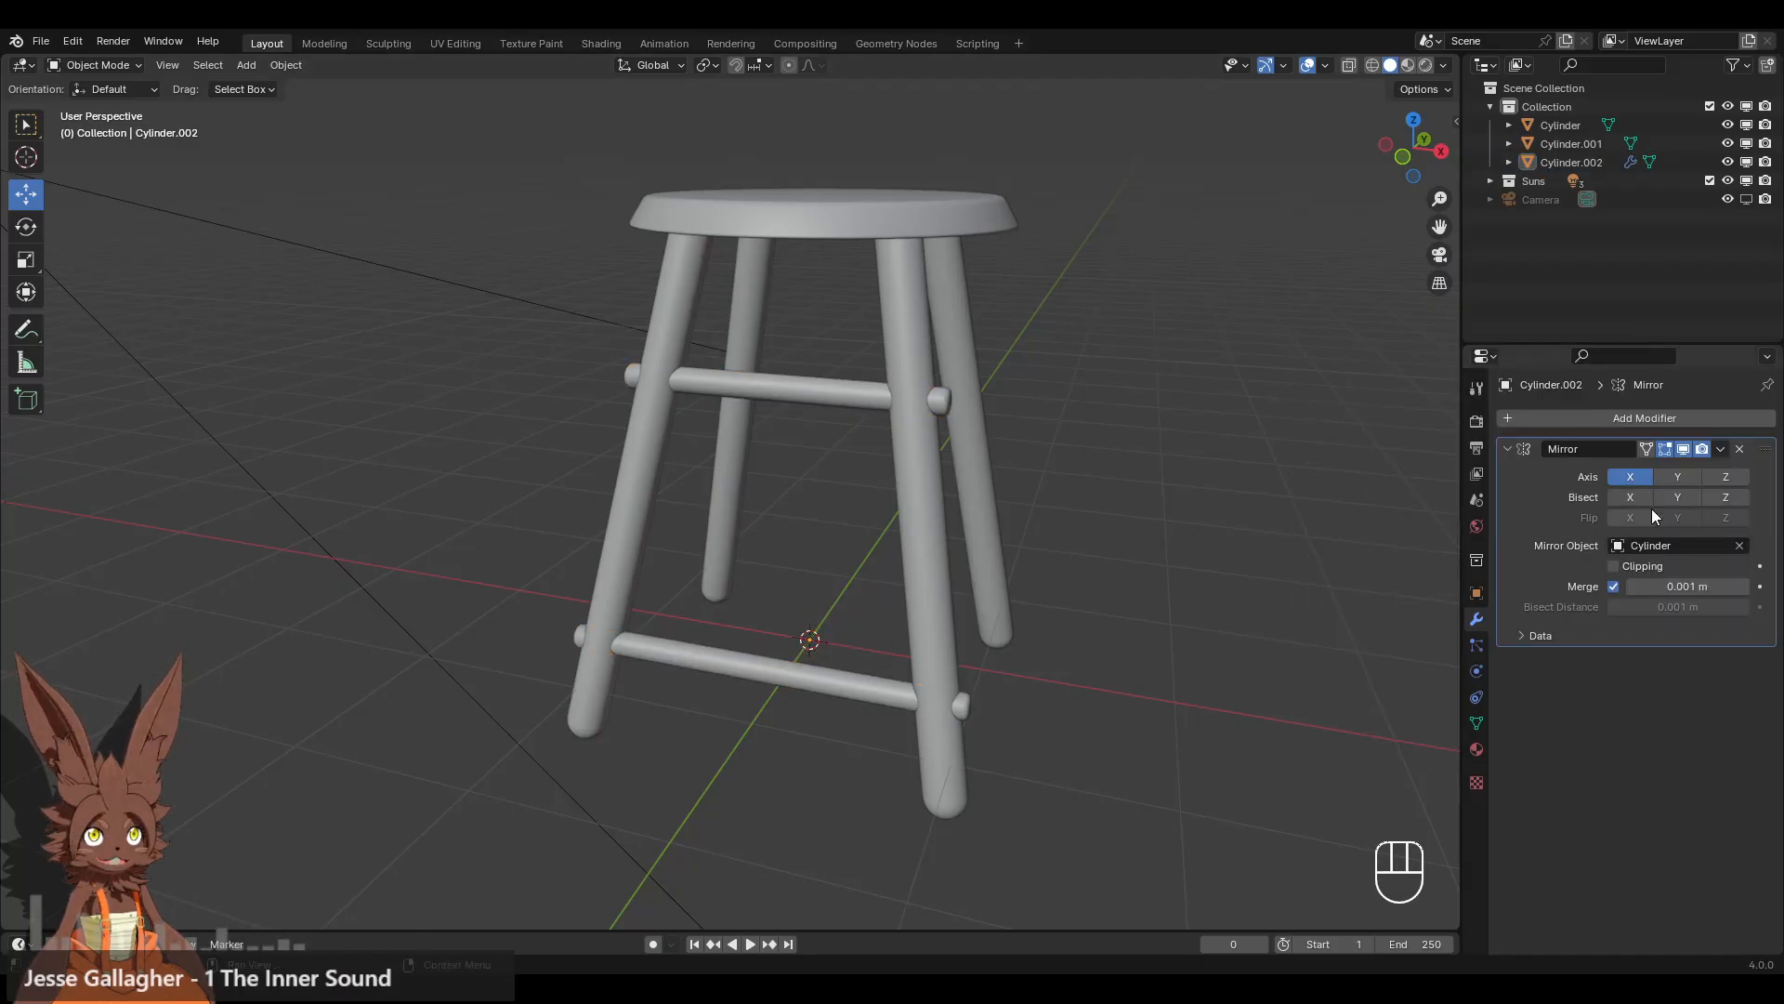
click(1664, 477)
middle_drag(1107, 375, 1000, 375)
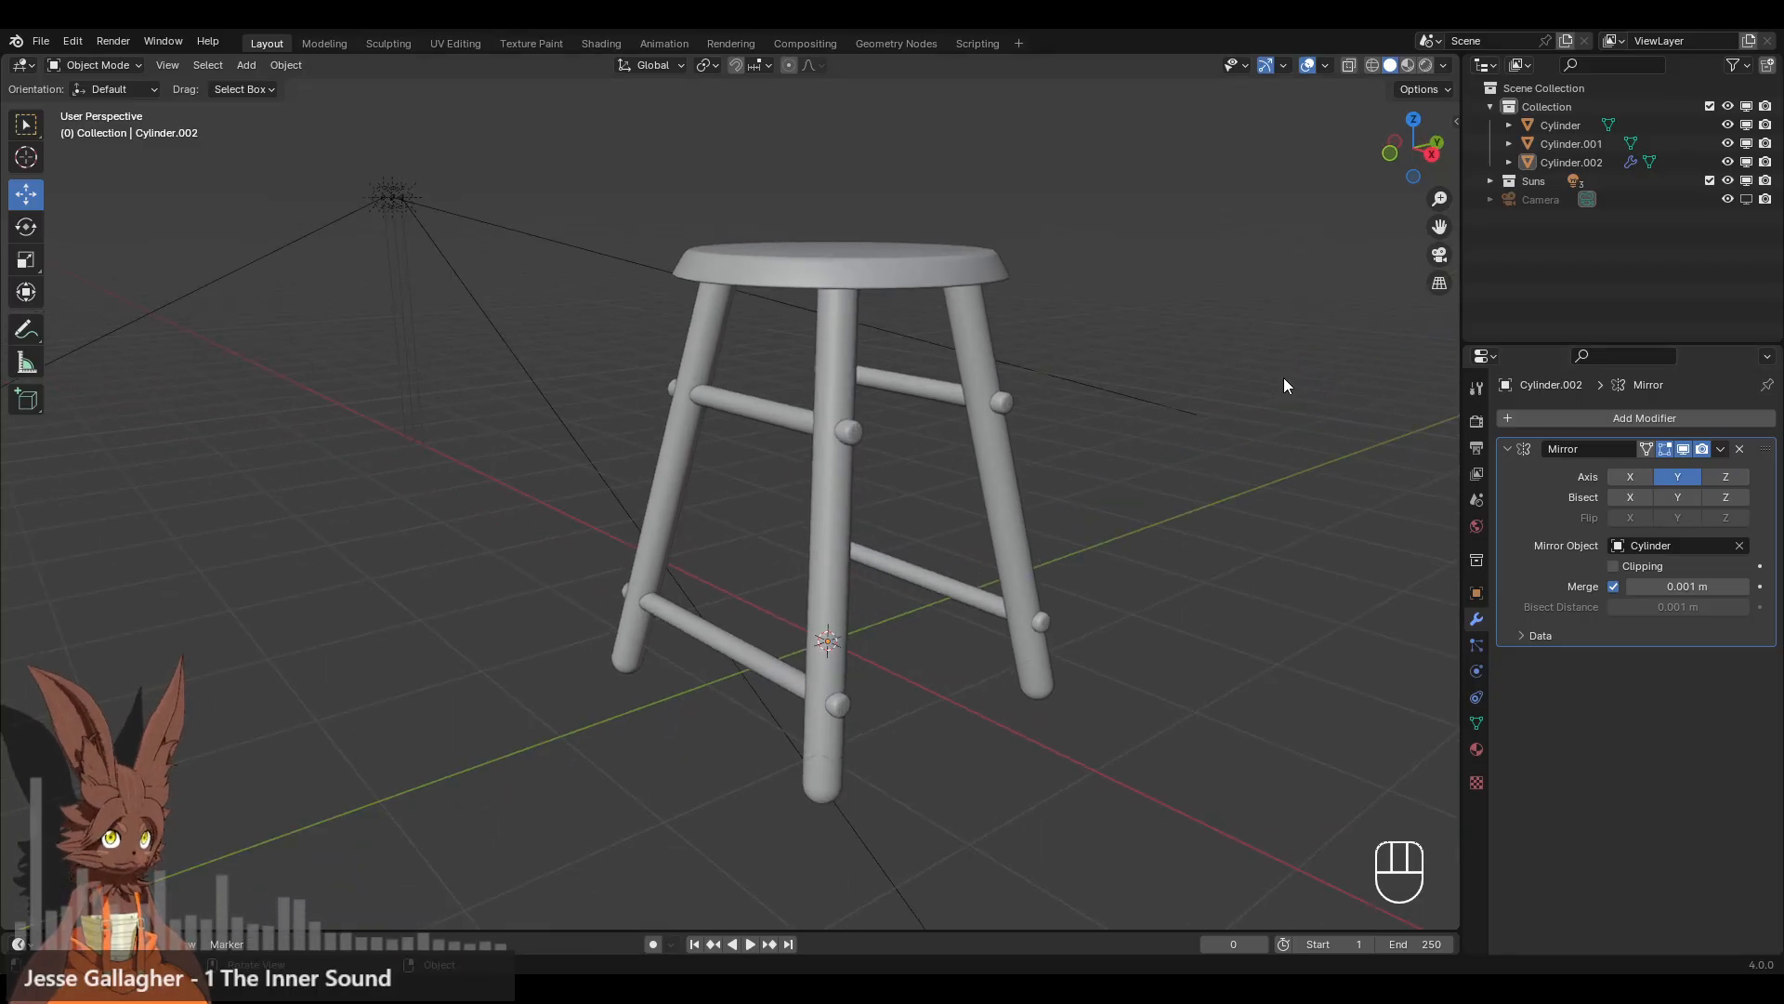
- Duplicate the mirrored crossbars in place and rotate the copy 90° about Z to join the remaining leg pairs
click(794, 413)
key(shift+d)
right_click(801, 369)
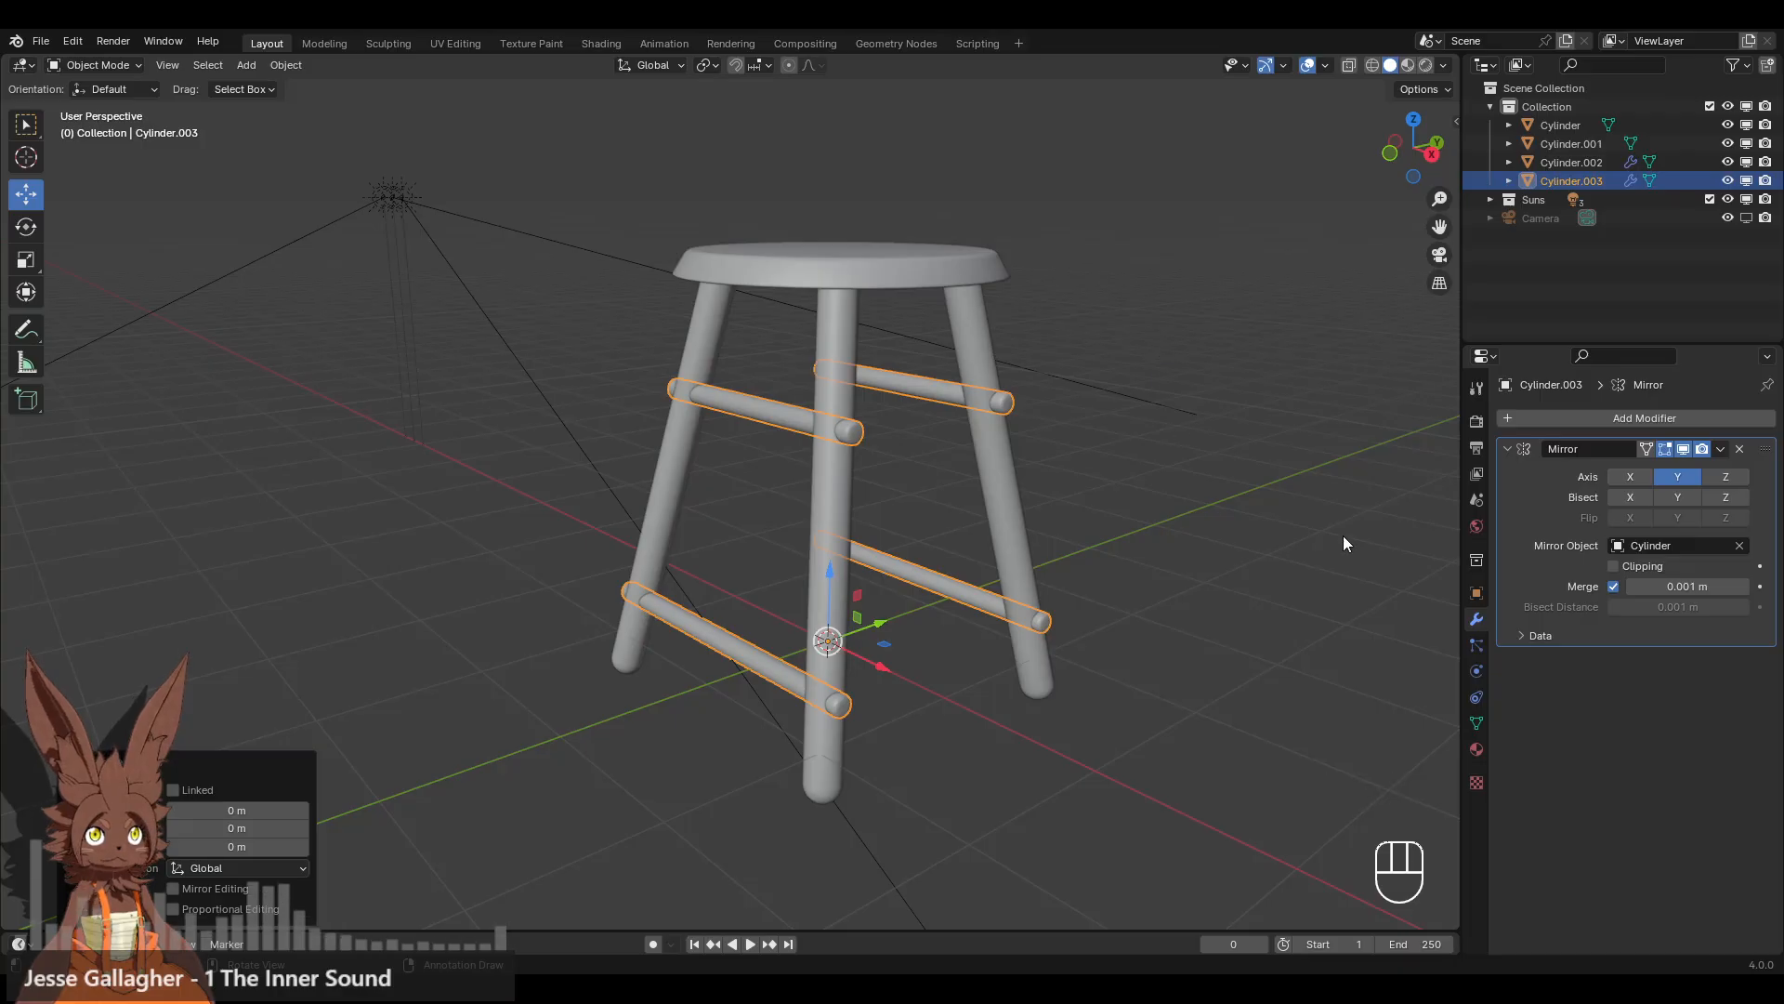
text(rz)
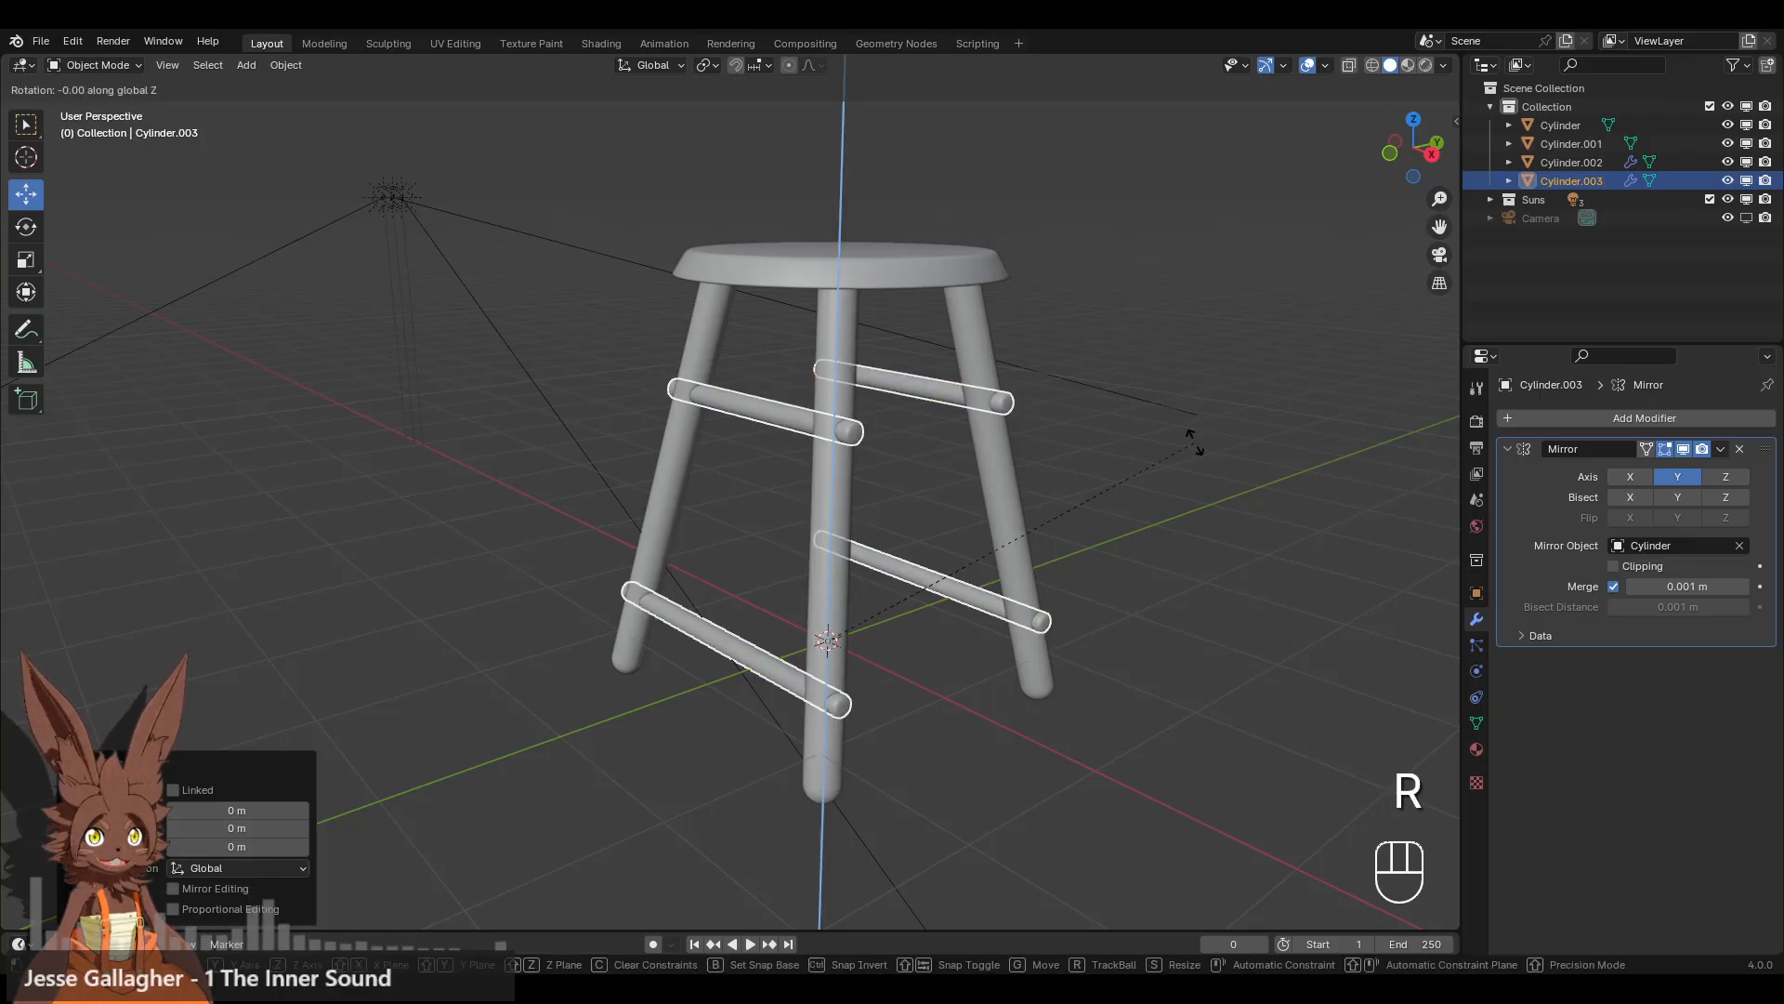
text(90)
key(Return)
click(1169, 411)
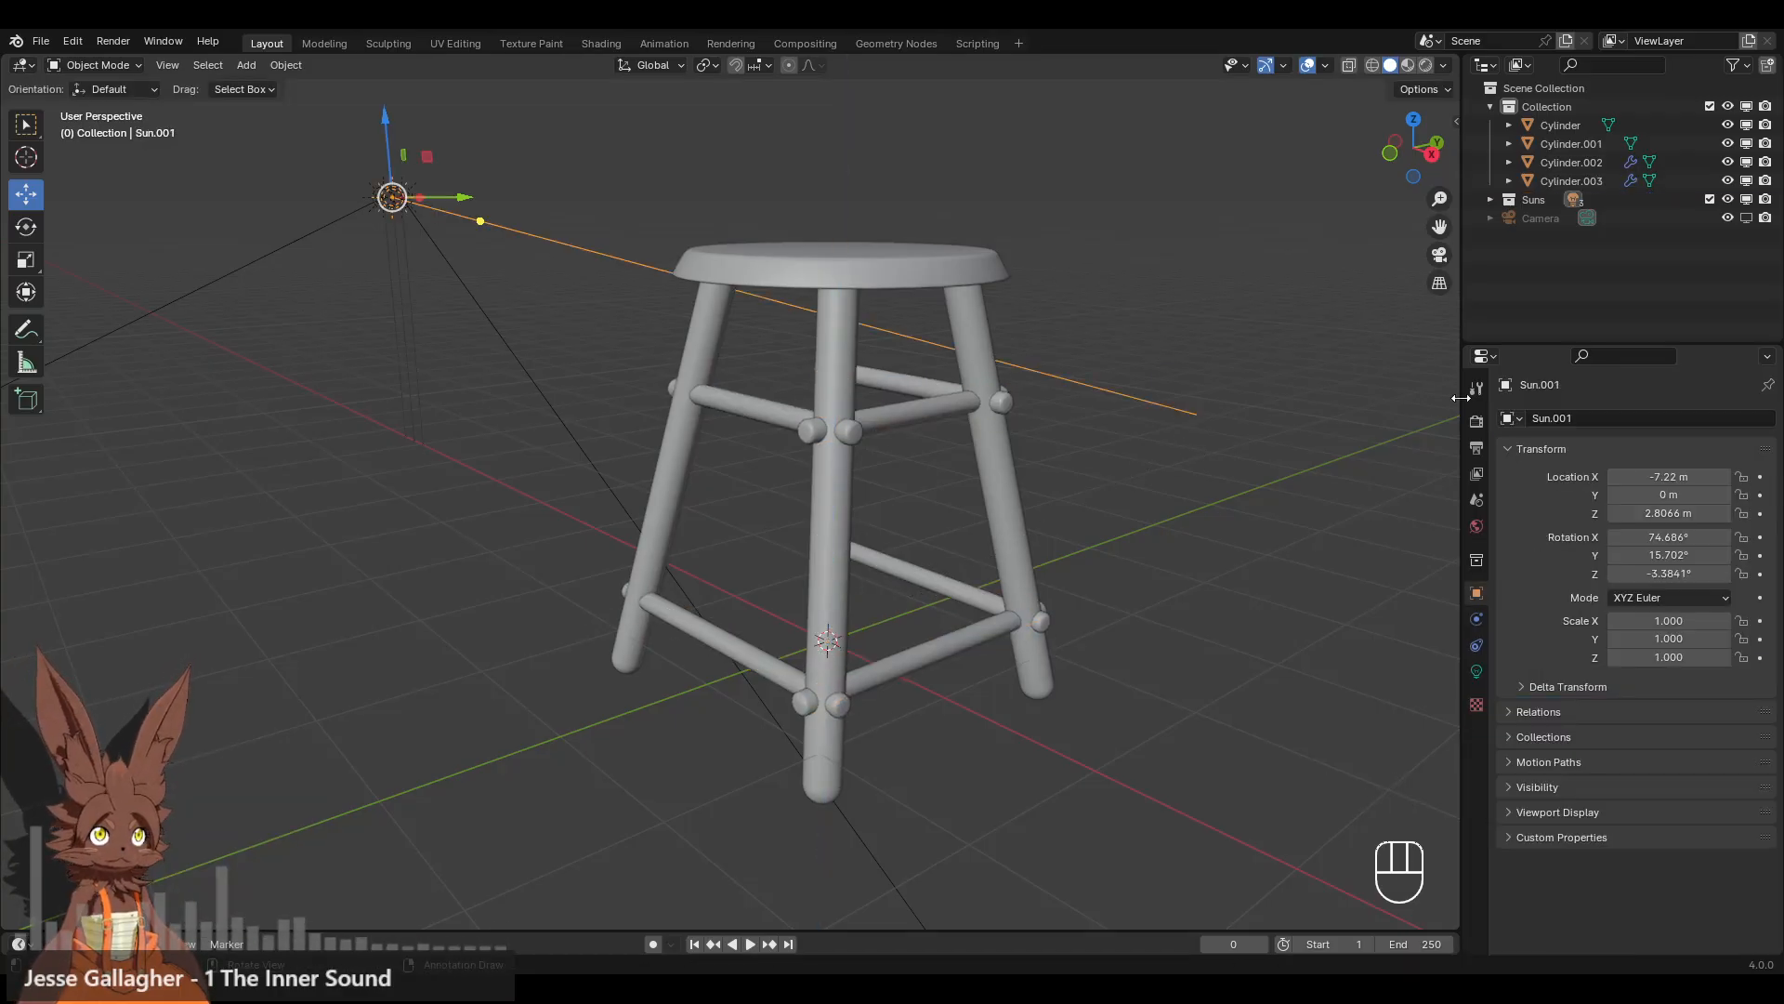
- Remove the Mirror modifier from the rotated crossbar copy and apply the Mirror modifier on the original crossbars
click(997, 407)
click(1739, 450)
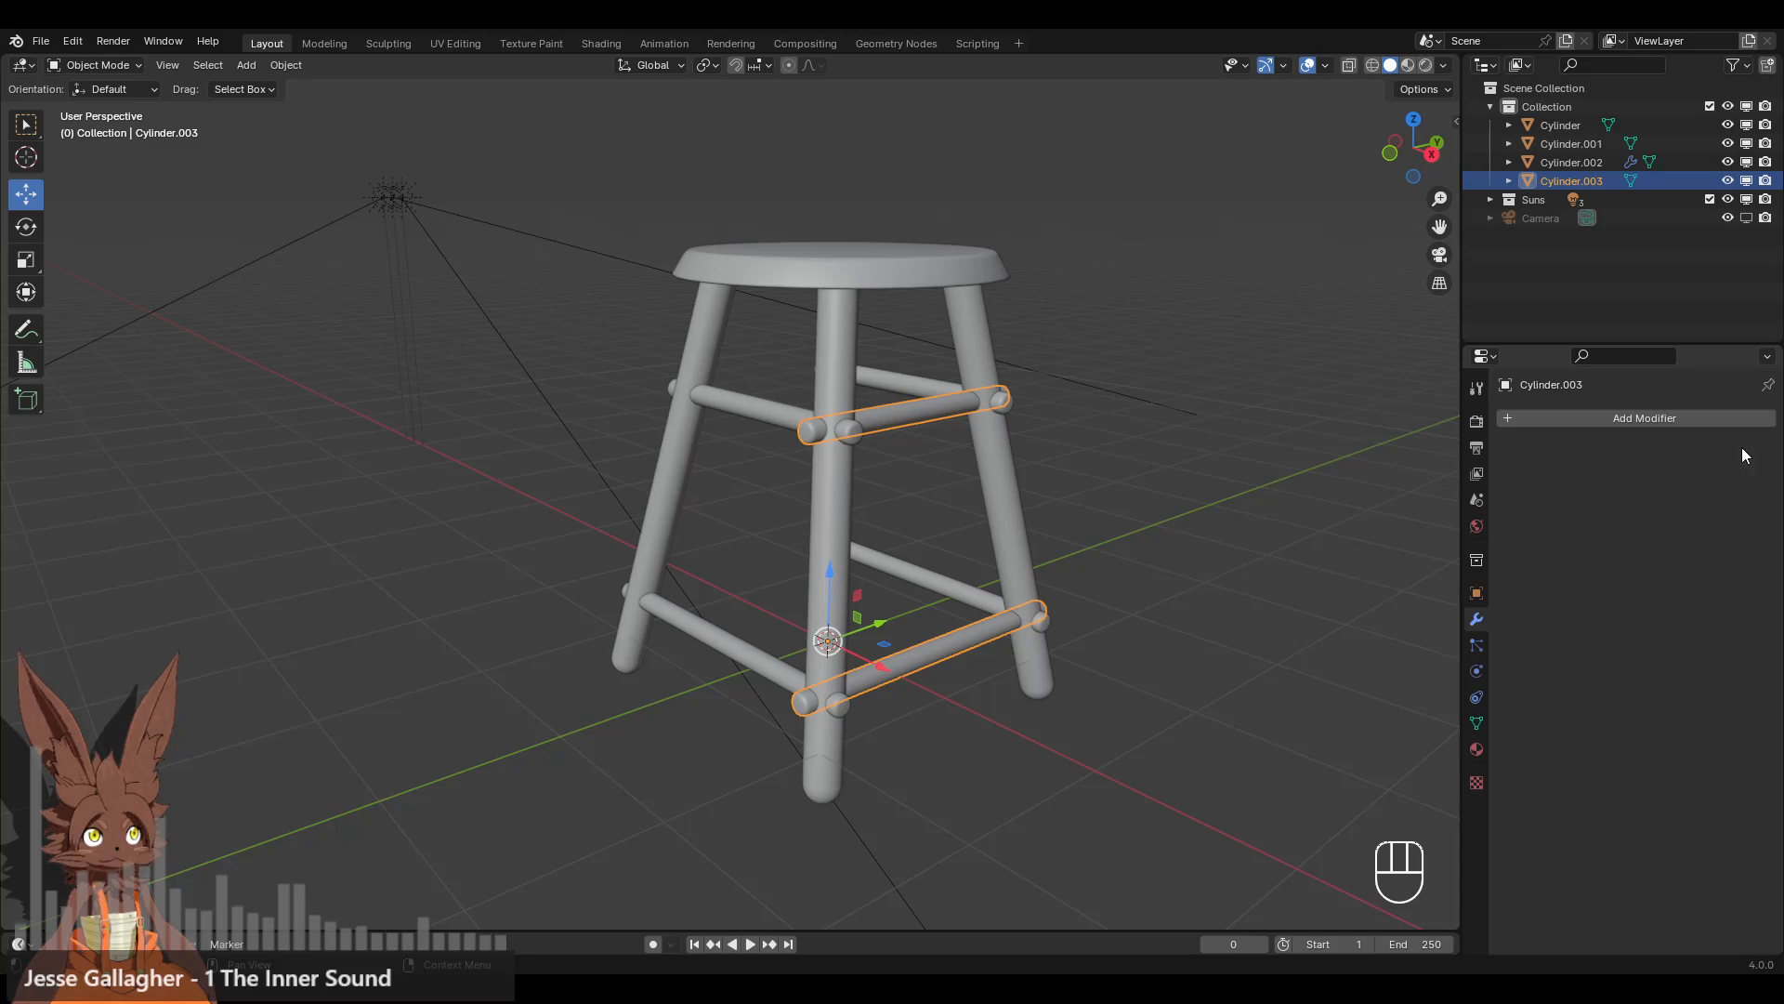
click(729, 402)
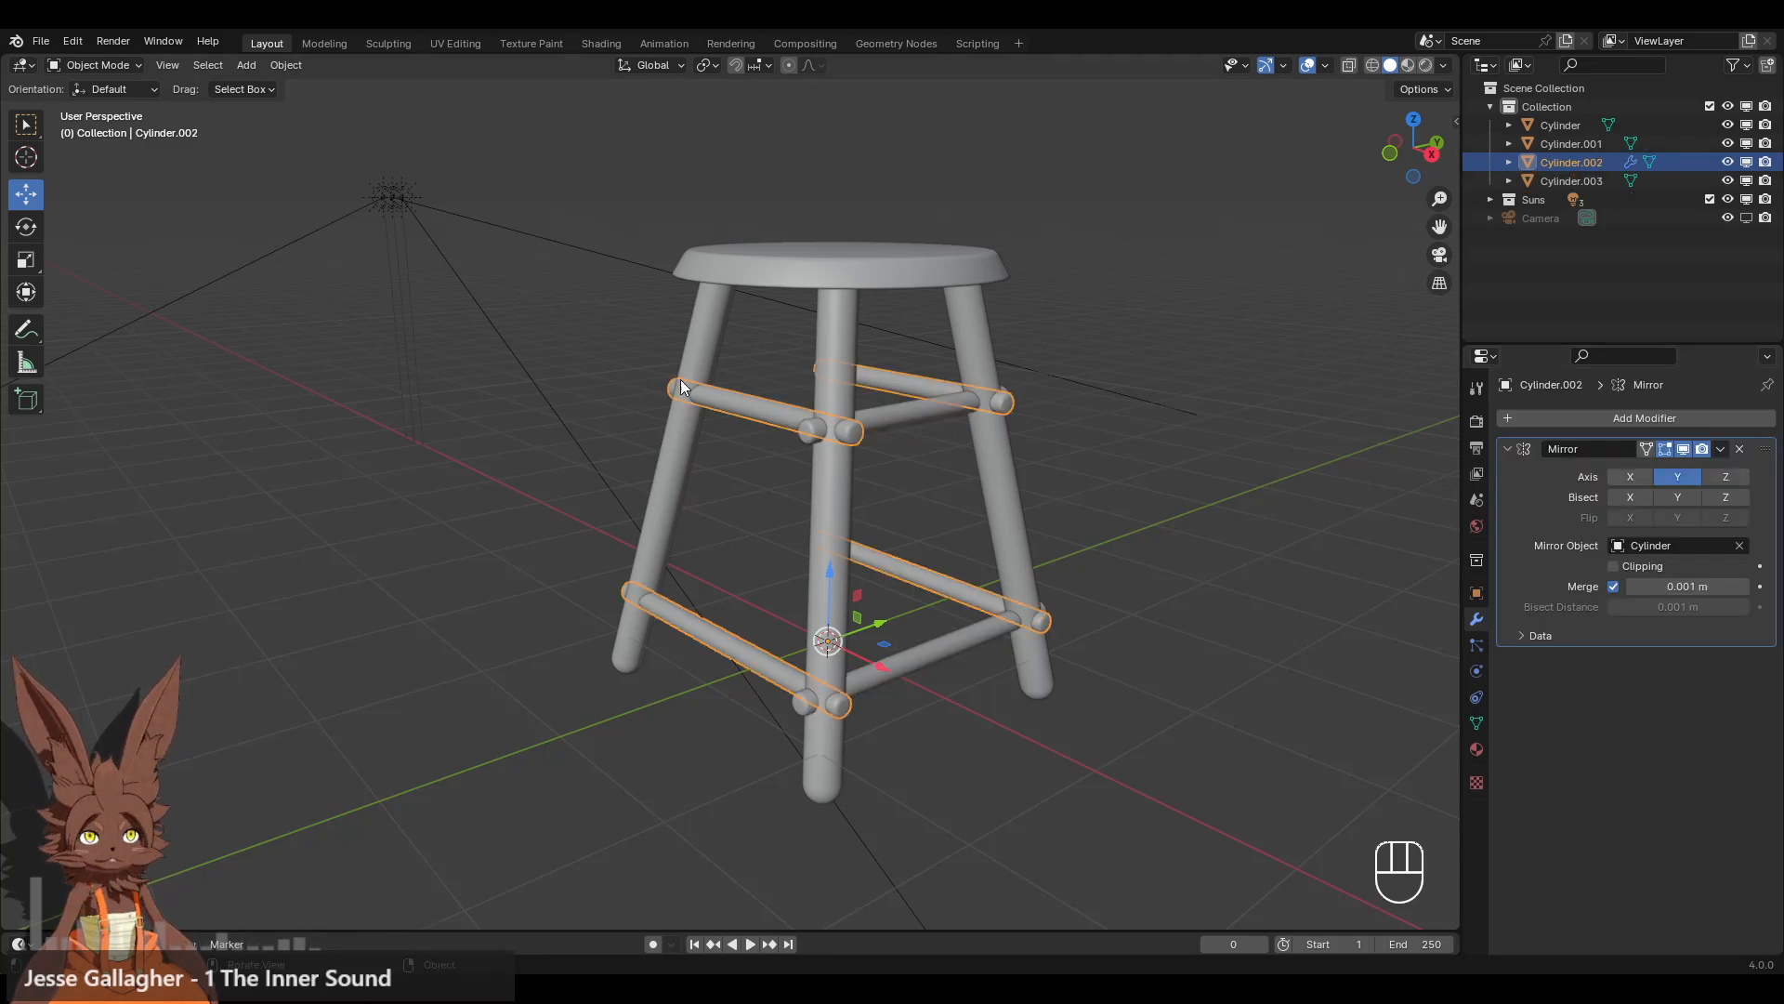
middle_drag(729, 403, 760, 381)
scroll(761, 381, up, 1)
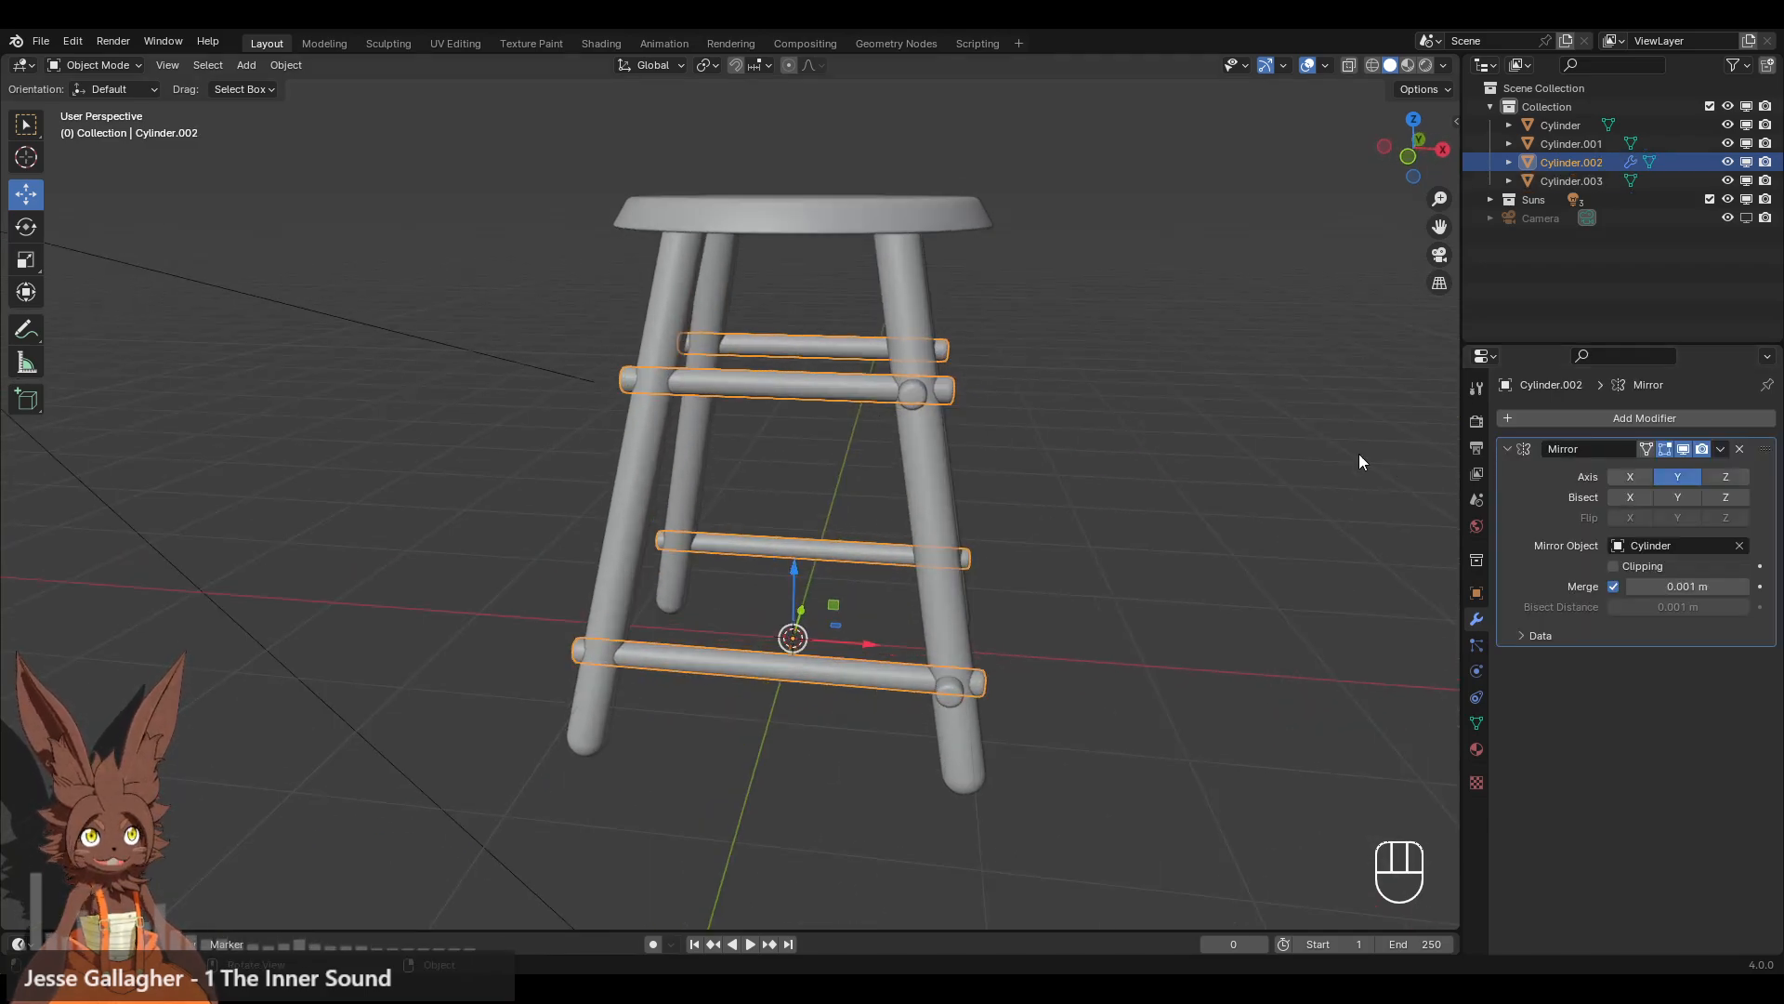
click(1720, 450)
click(1710, 465)
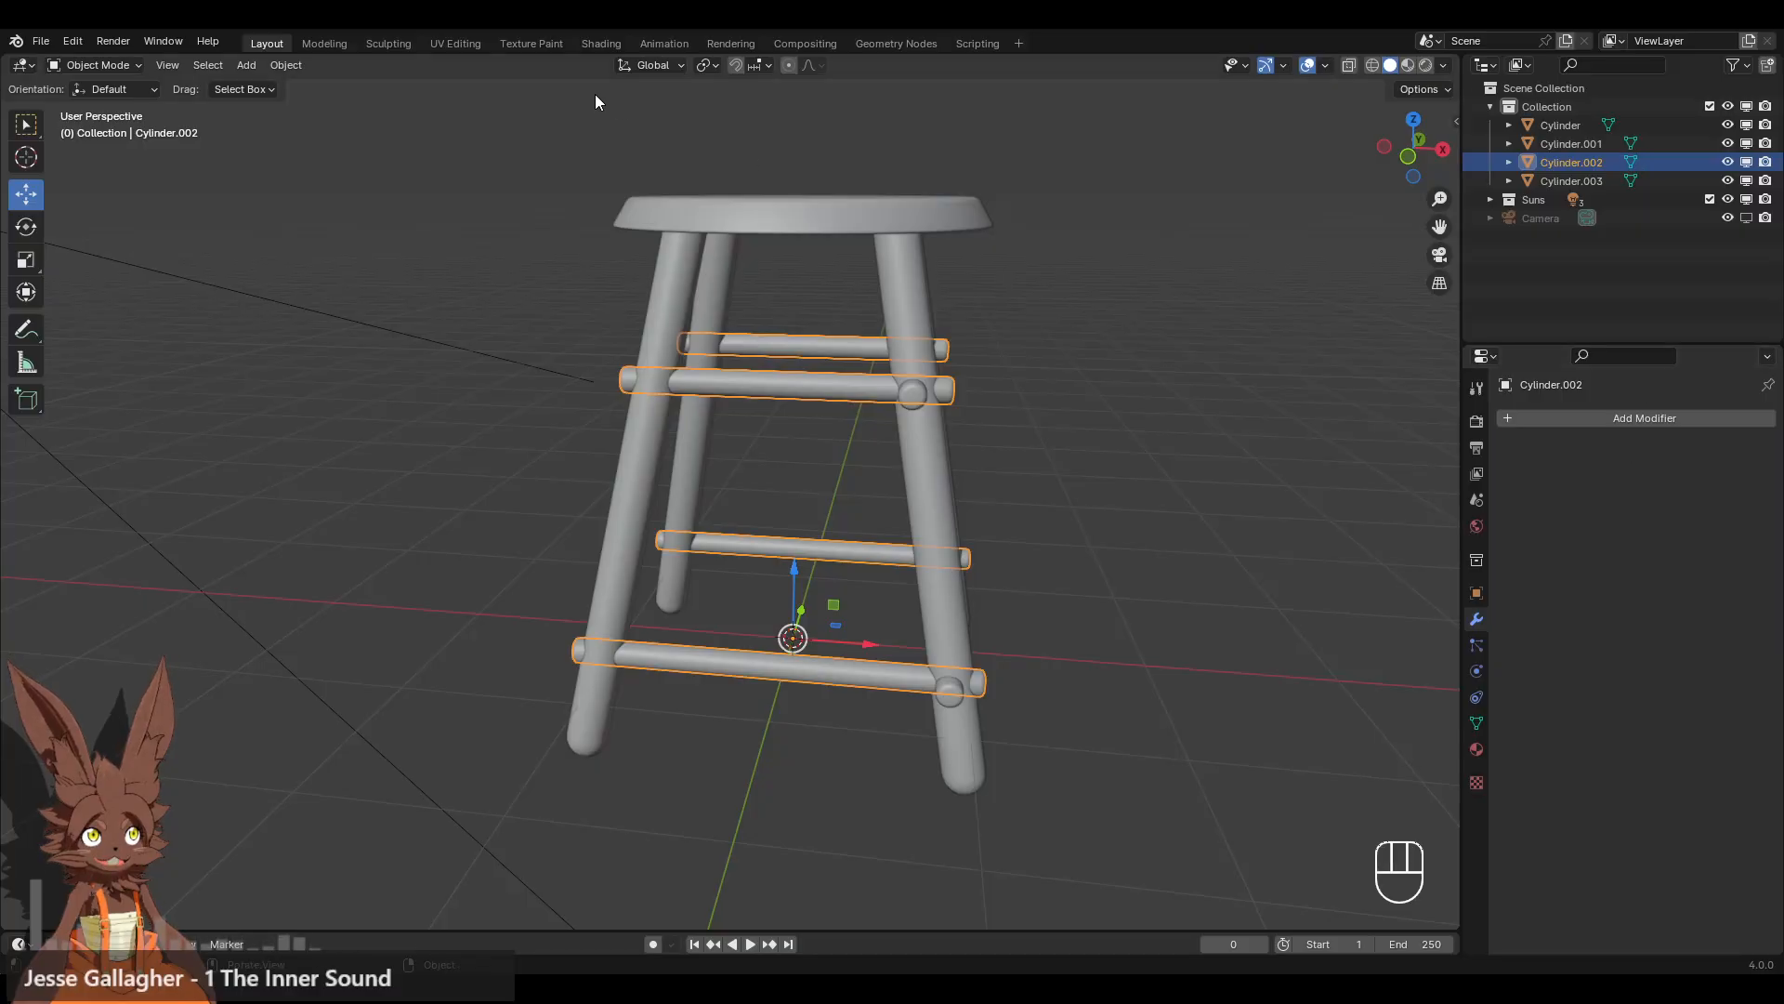
- Unwrap the UVs of the original mirrored crossbars in the UV Editing workspace and return to the Layout workspace
click(454, 45)
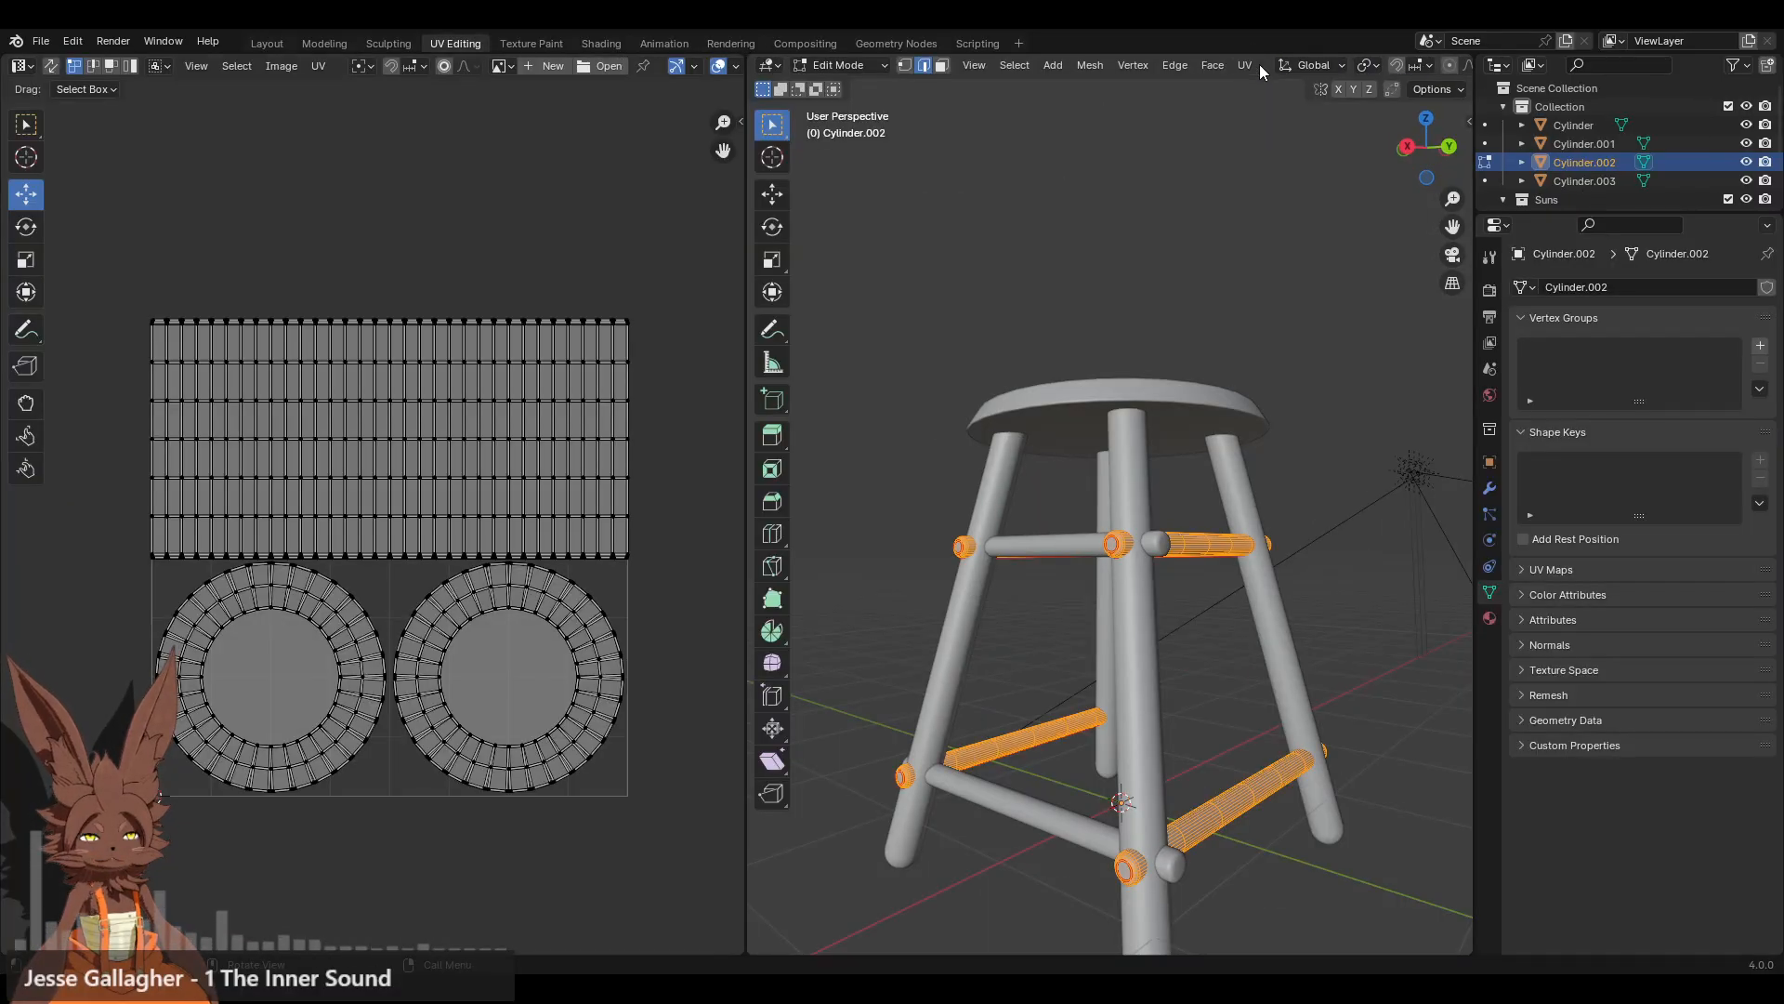
click(1259, 64)
click(1257, 91)
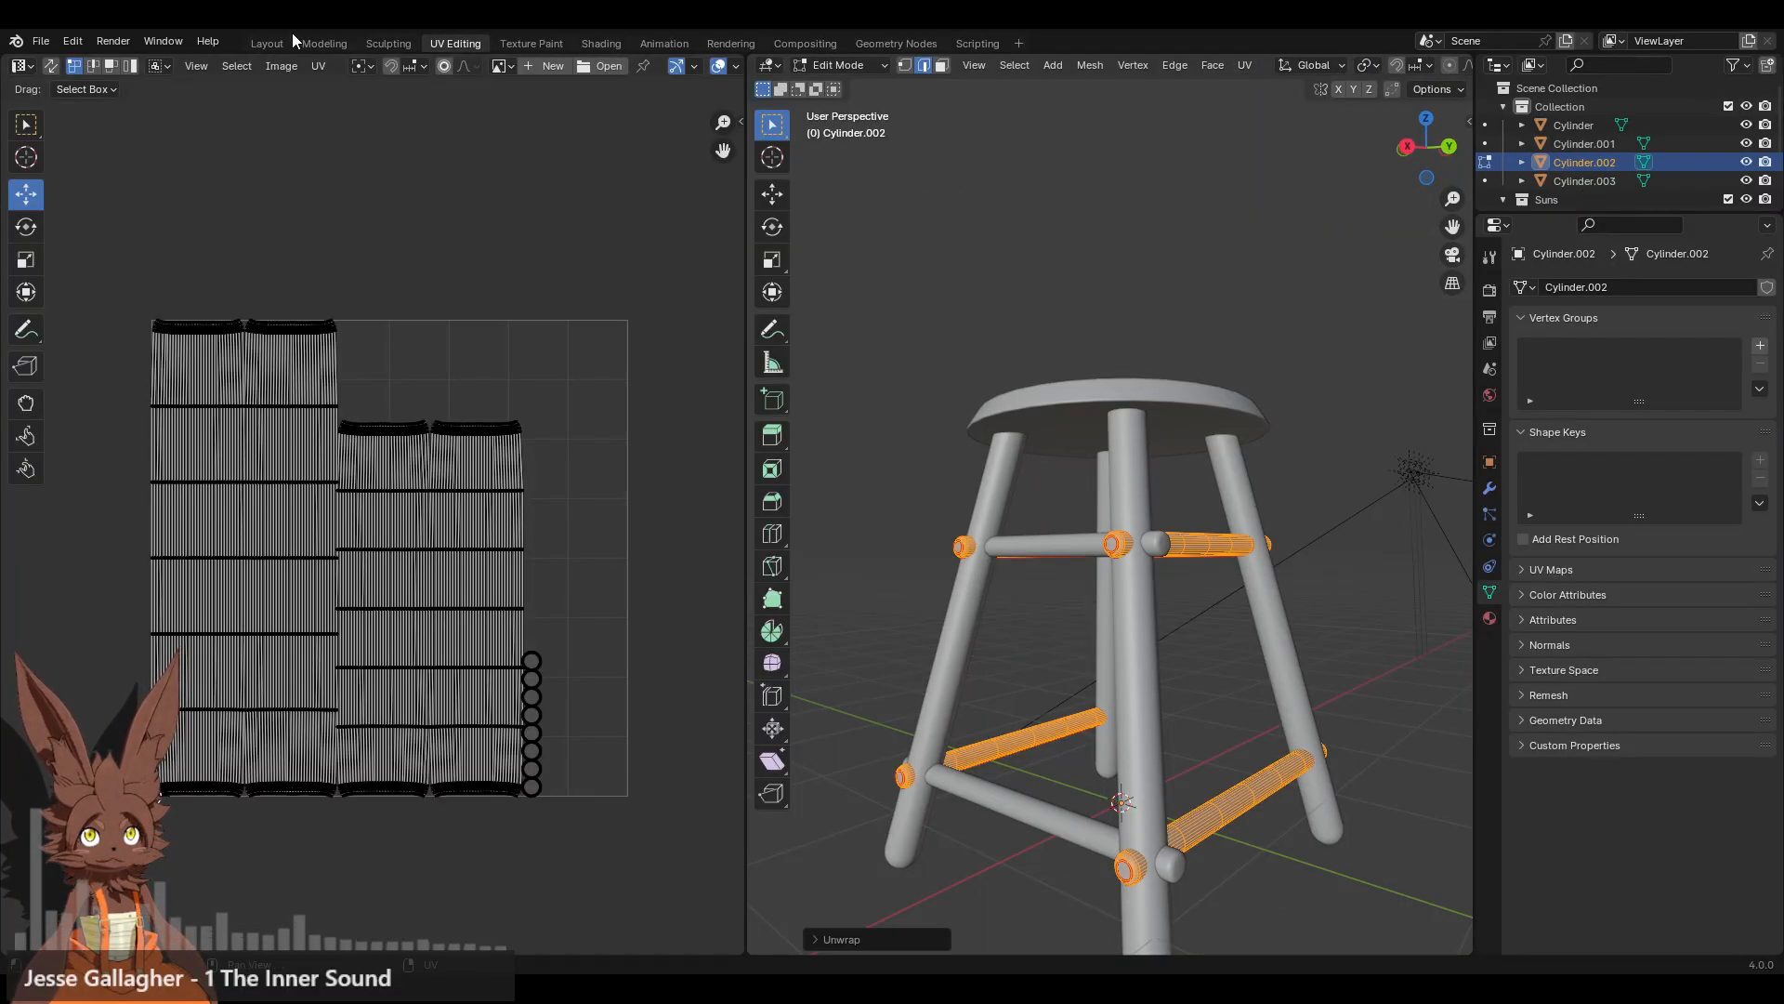
click(267, 44)
- In Edit Mode on the rotated crossbar copy, select the whole upper bar and lower it about 0.17 m along Z
middle_drag(920, 423, 802, 399)
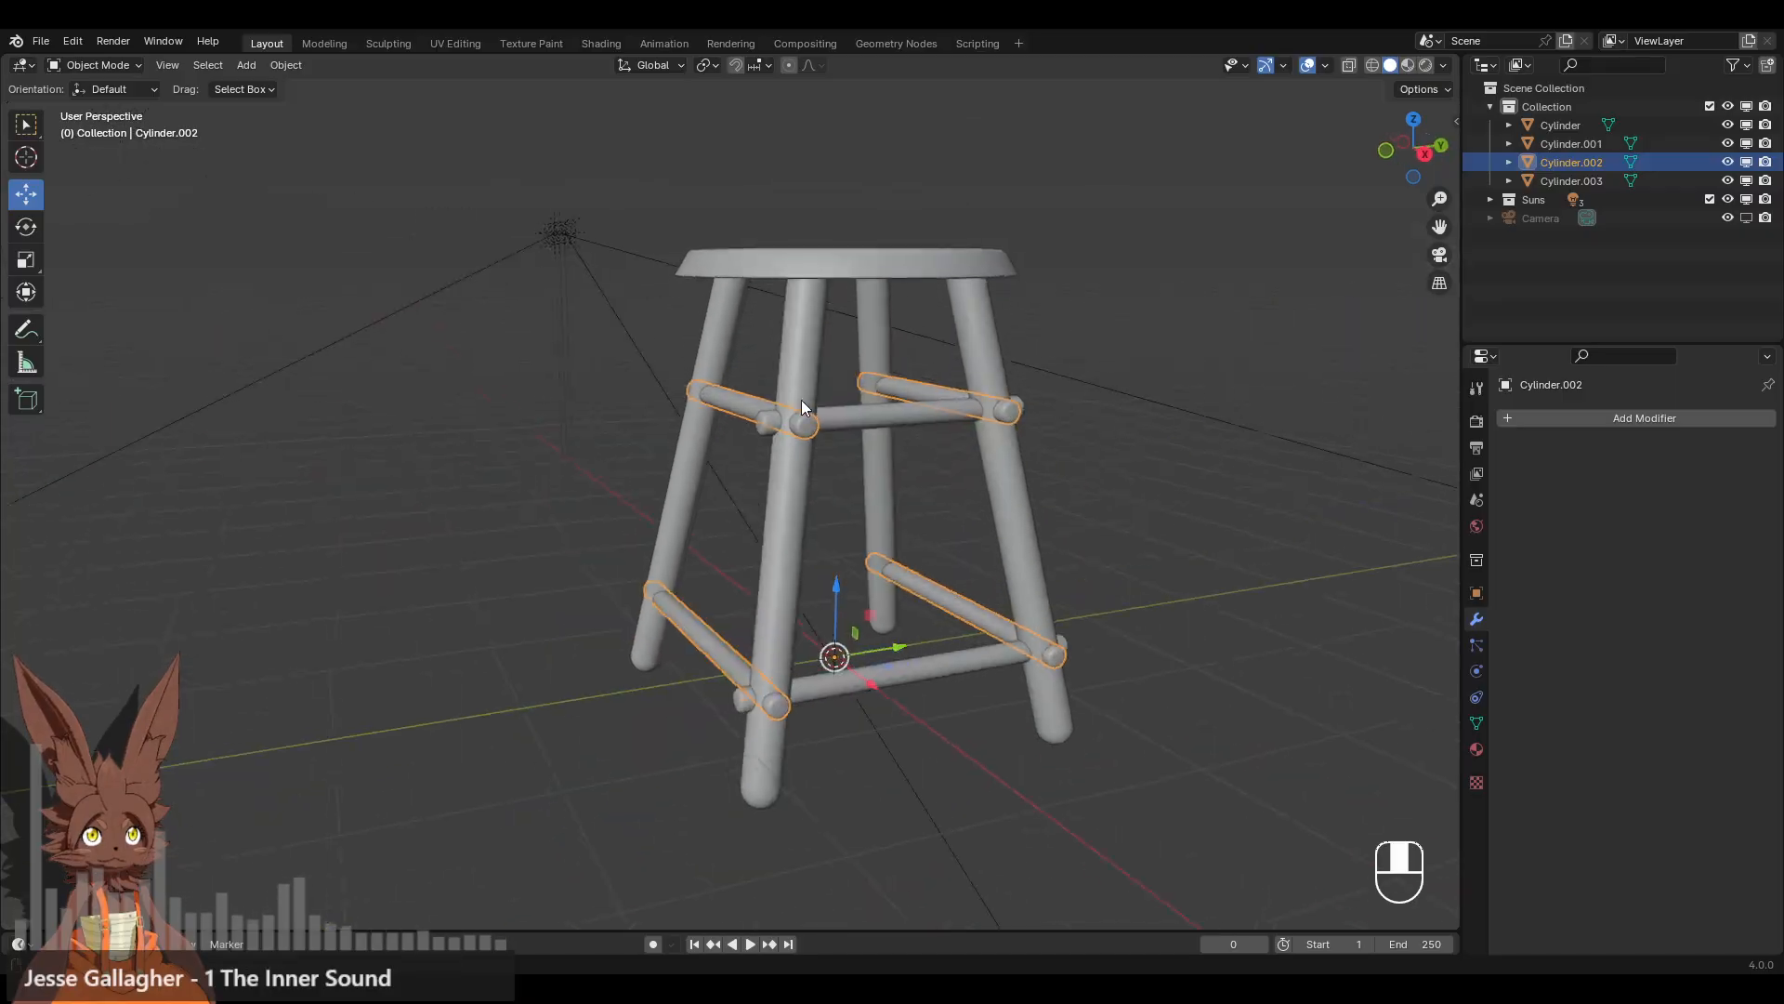
click(896, 422)
click(93, 65)
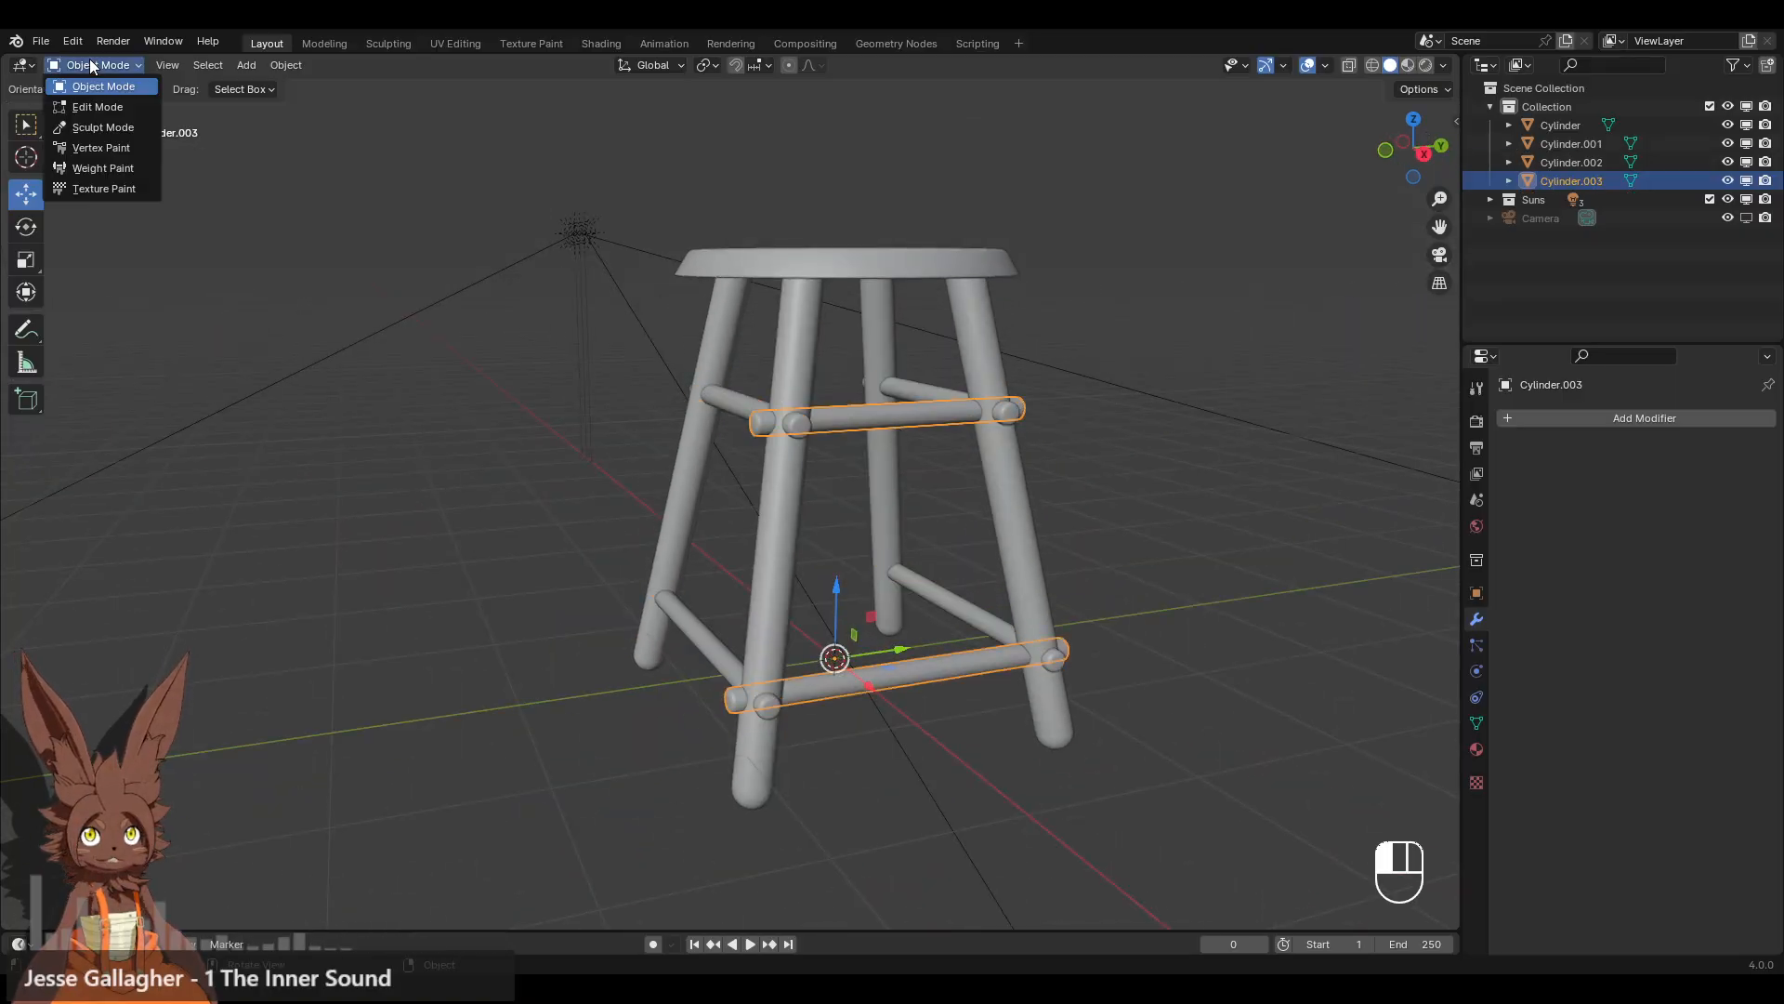
click(97, 107)
click(1425, 154)
scroll(1152, 420, up, 4)
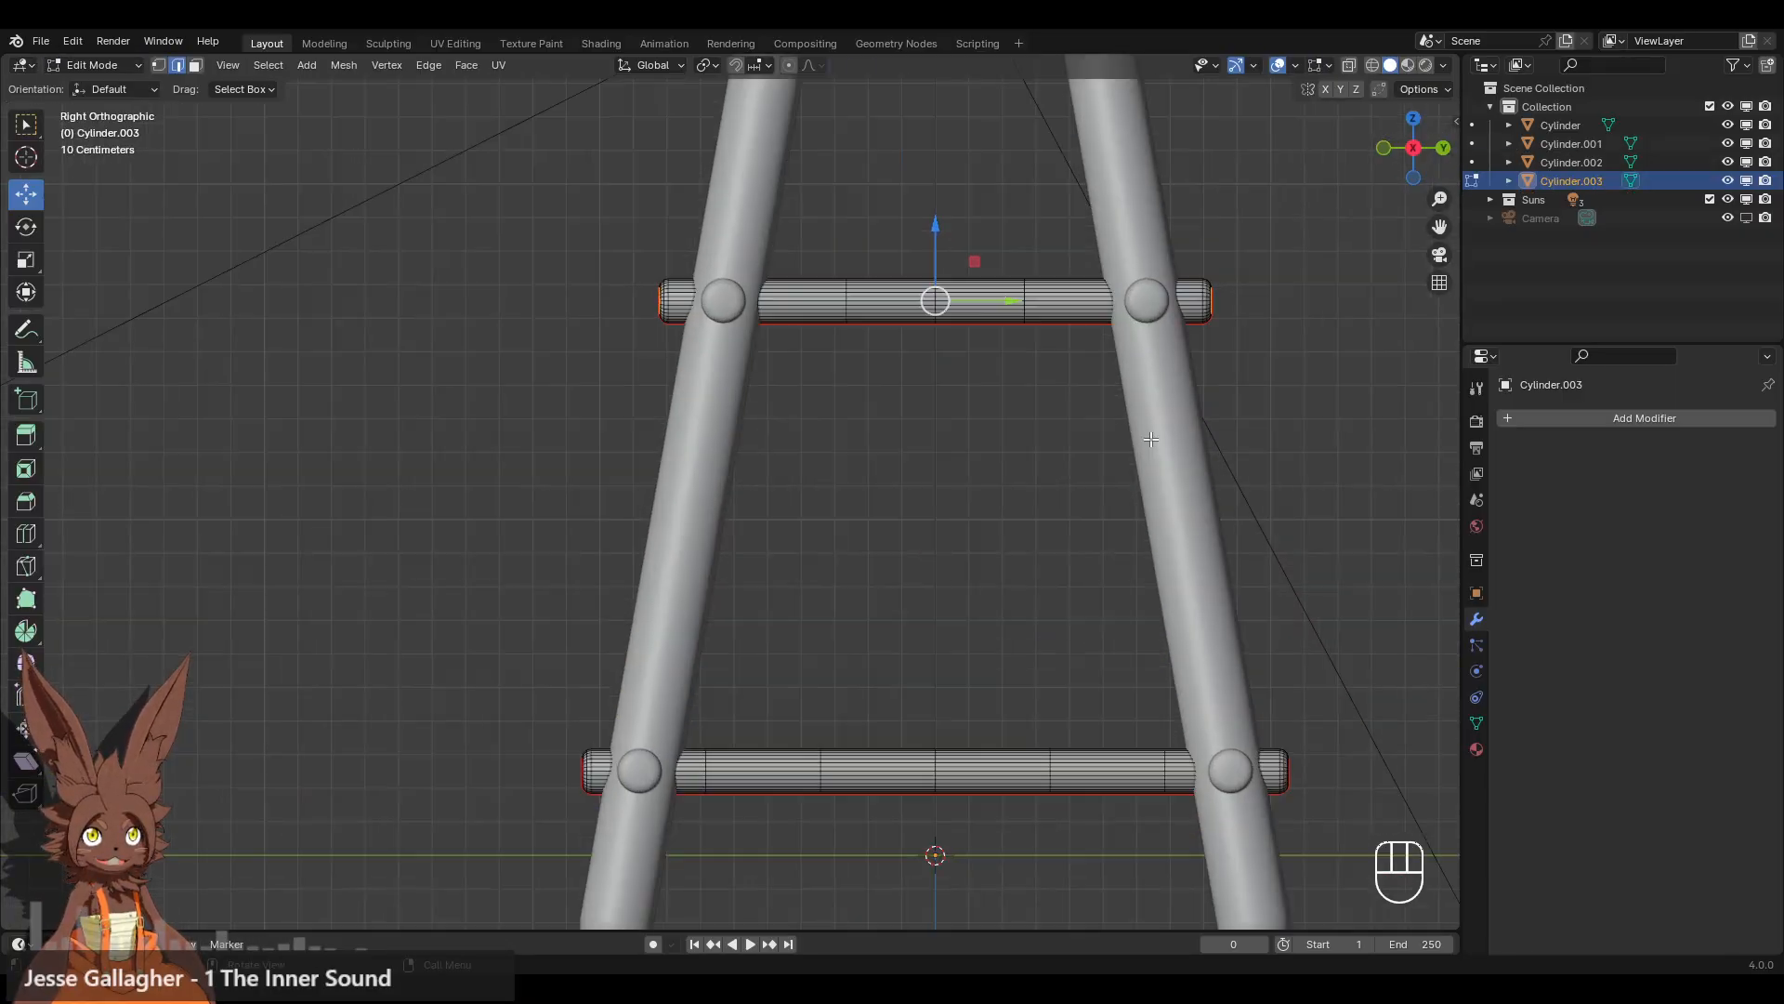
shift+middle_drag(1059, 373, 909, 431)
click(899, 342)
key(ctrl+l)
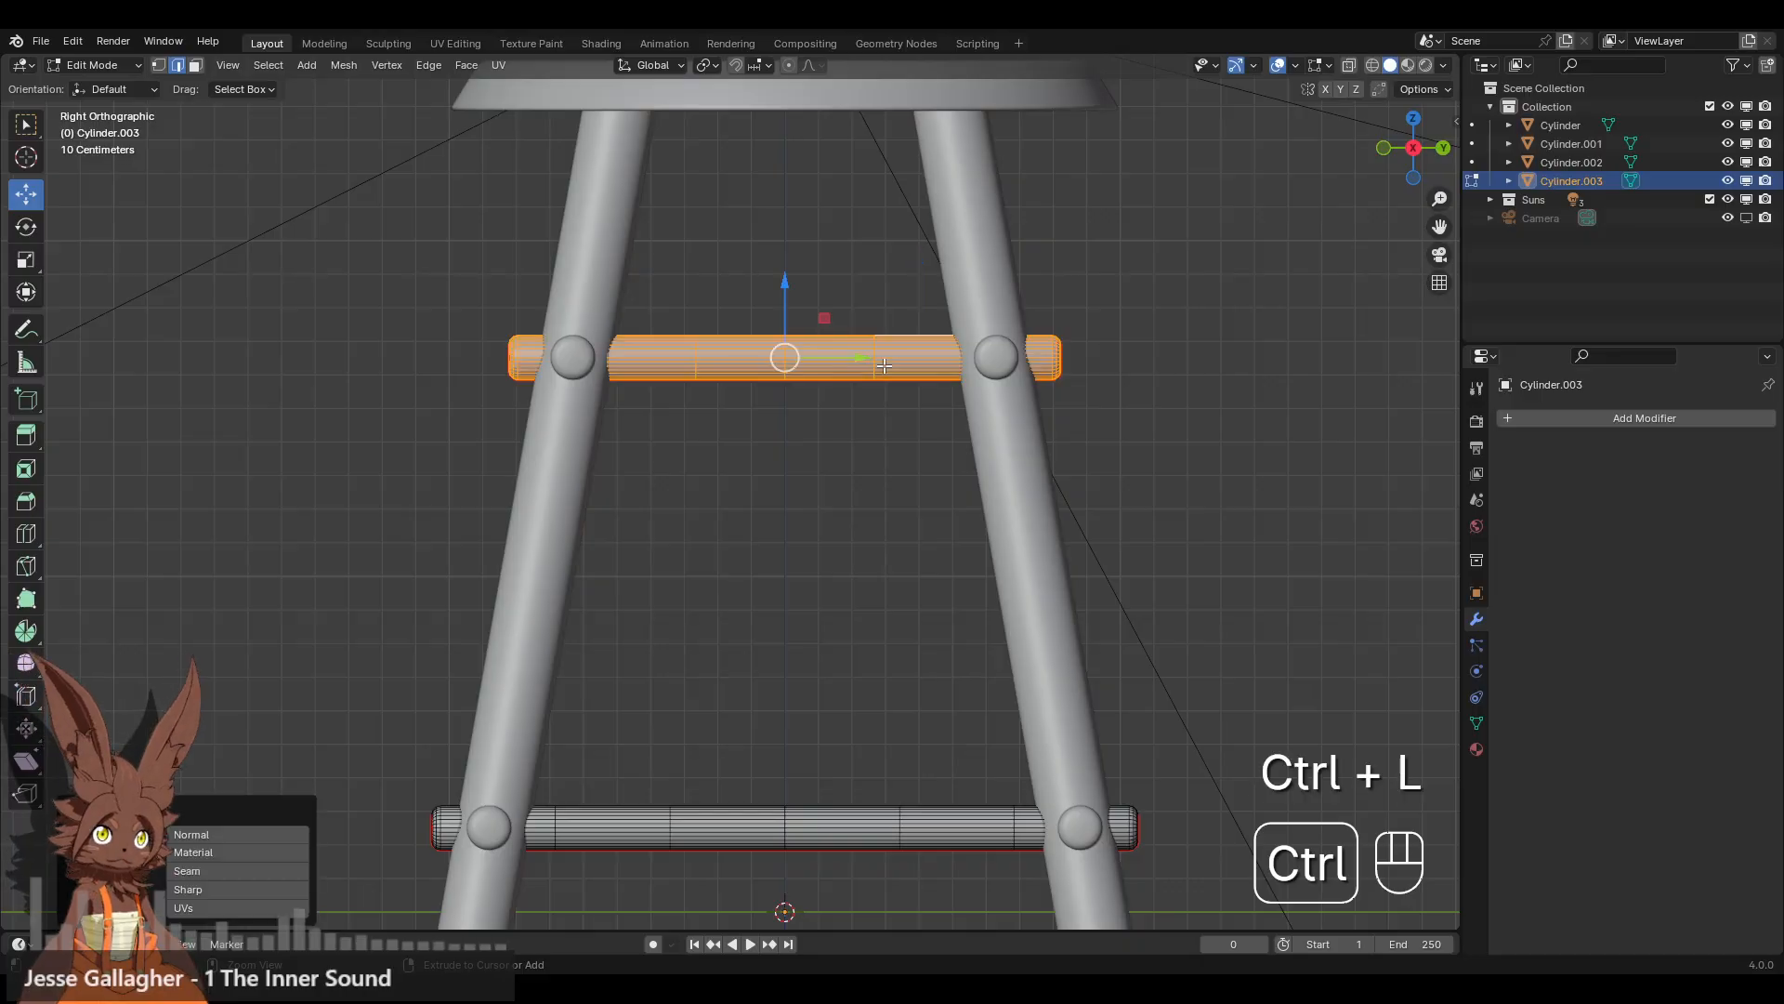
drag(785, 292, 785, 352)
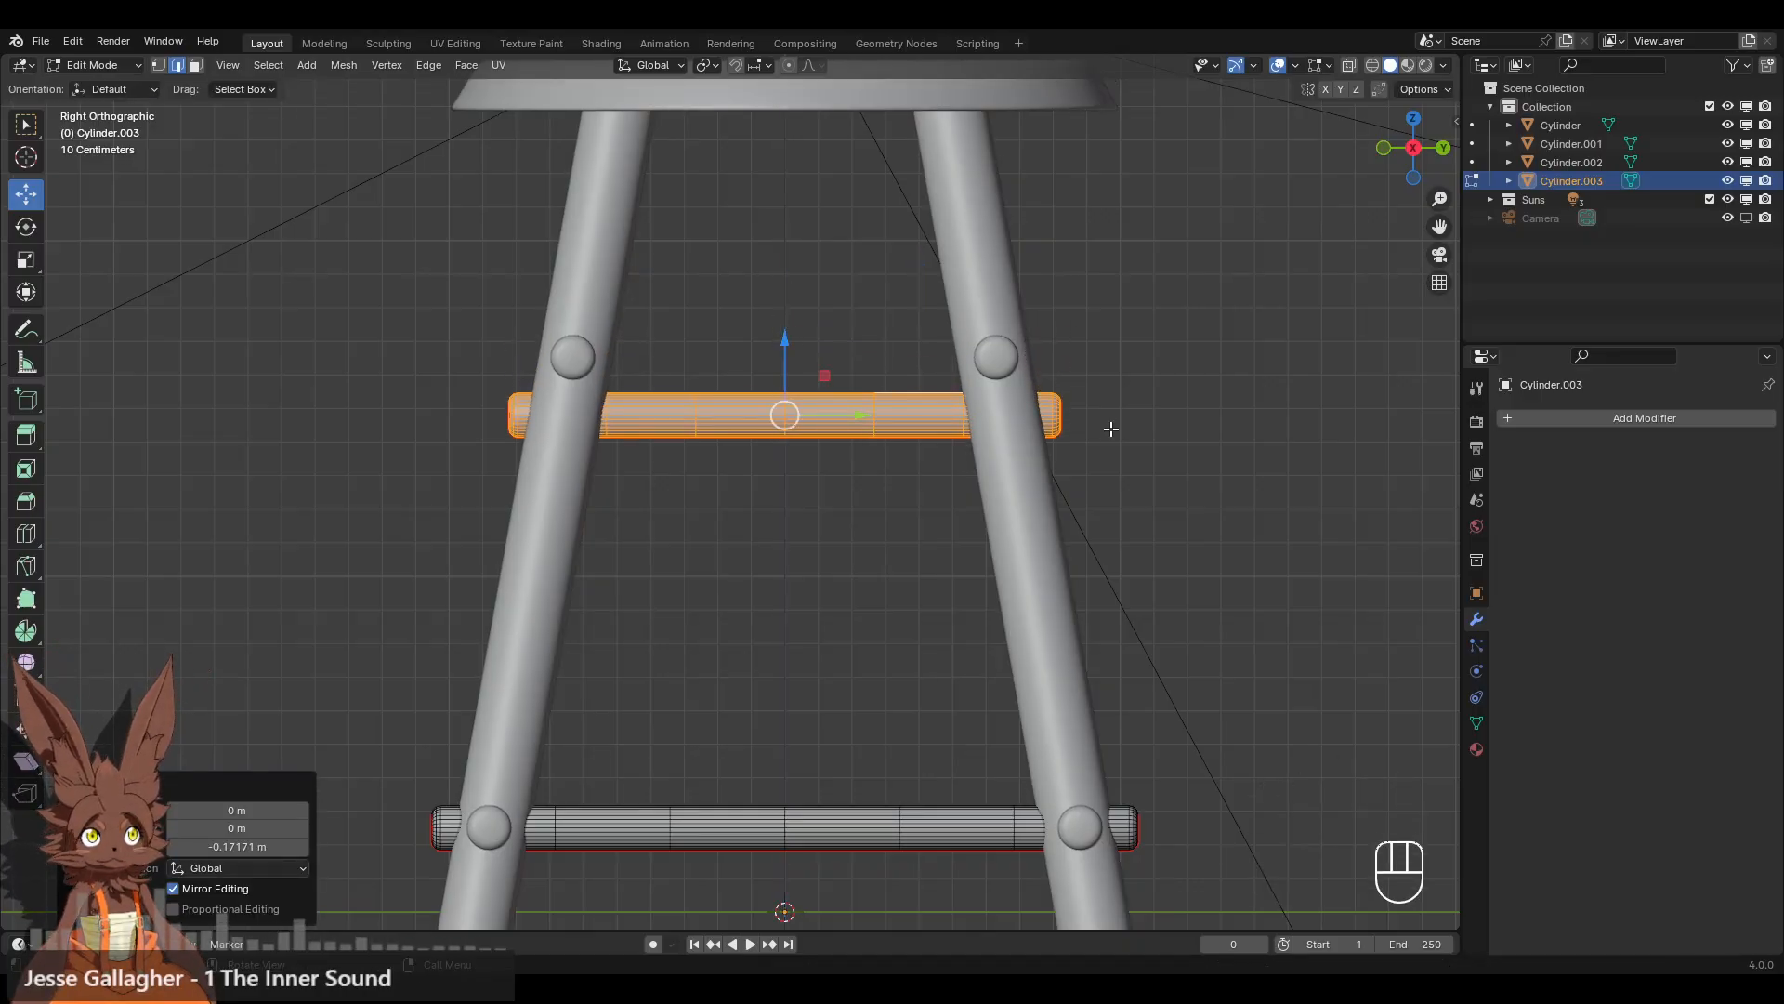
- Scale the lowered upper crossbar slightly longer along Y so its ends protrude past the splayed legs
key(s)
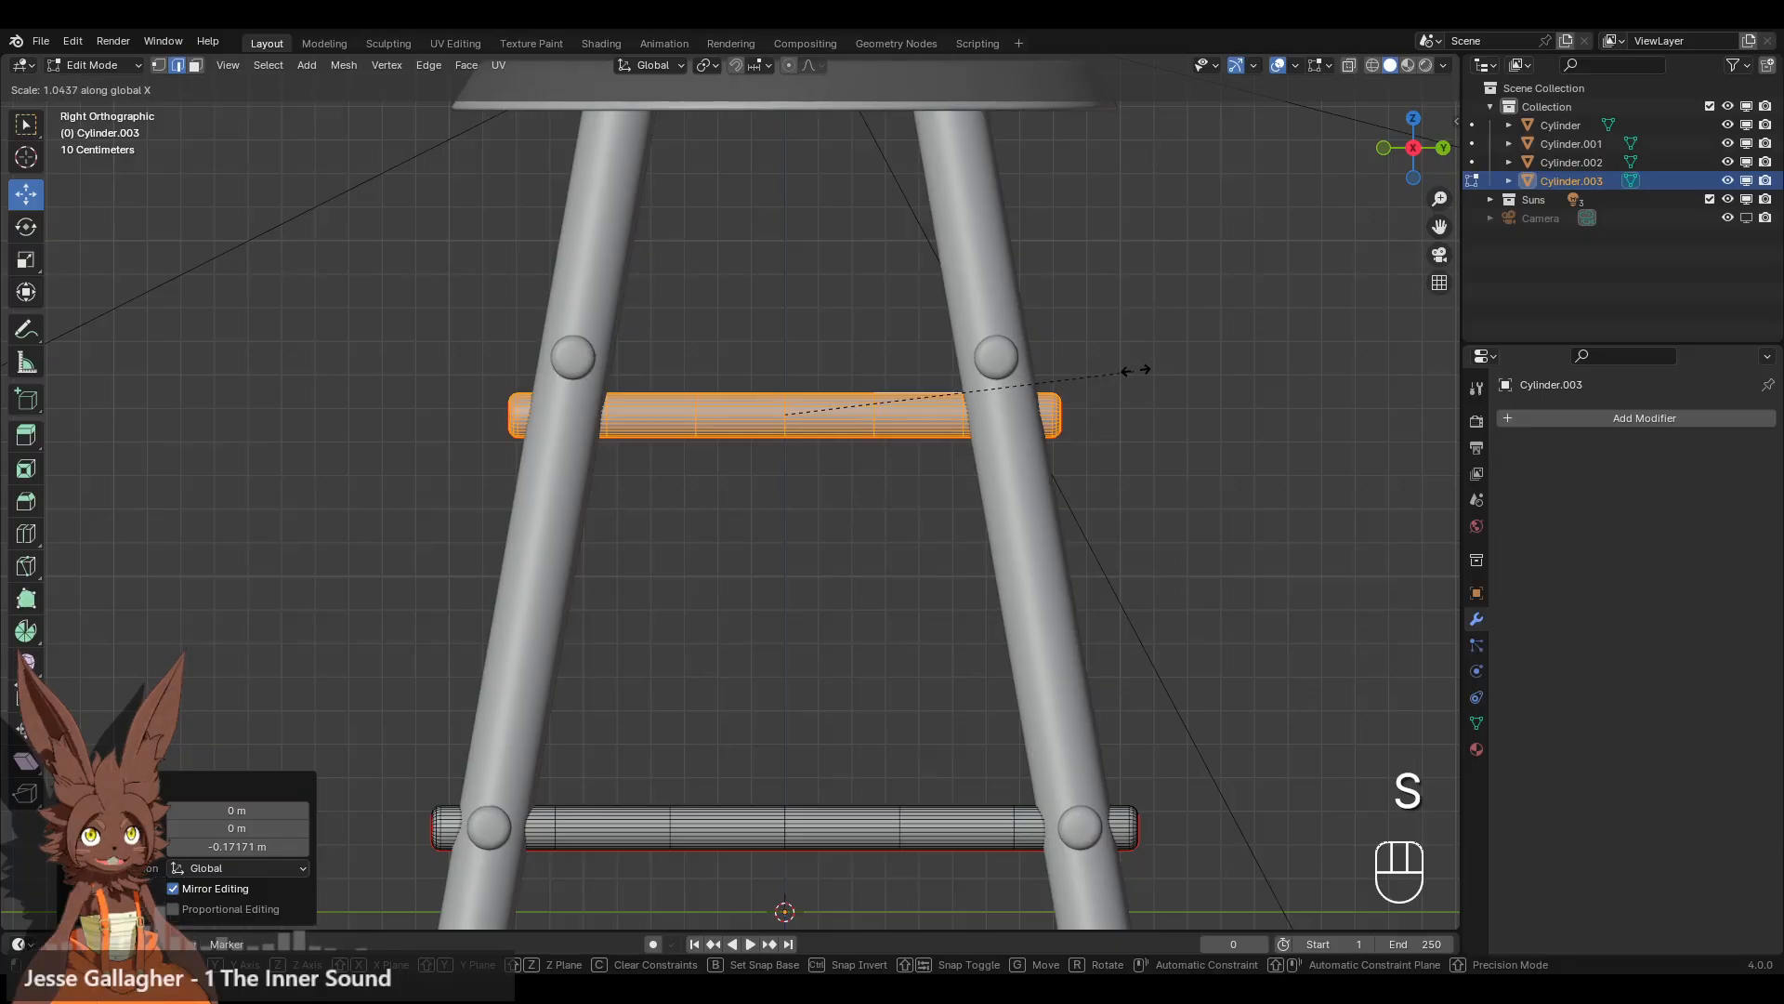
right_click(1137, 352)
key(s)
key(y)
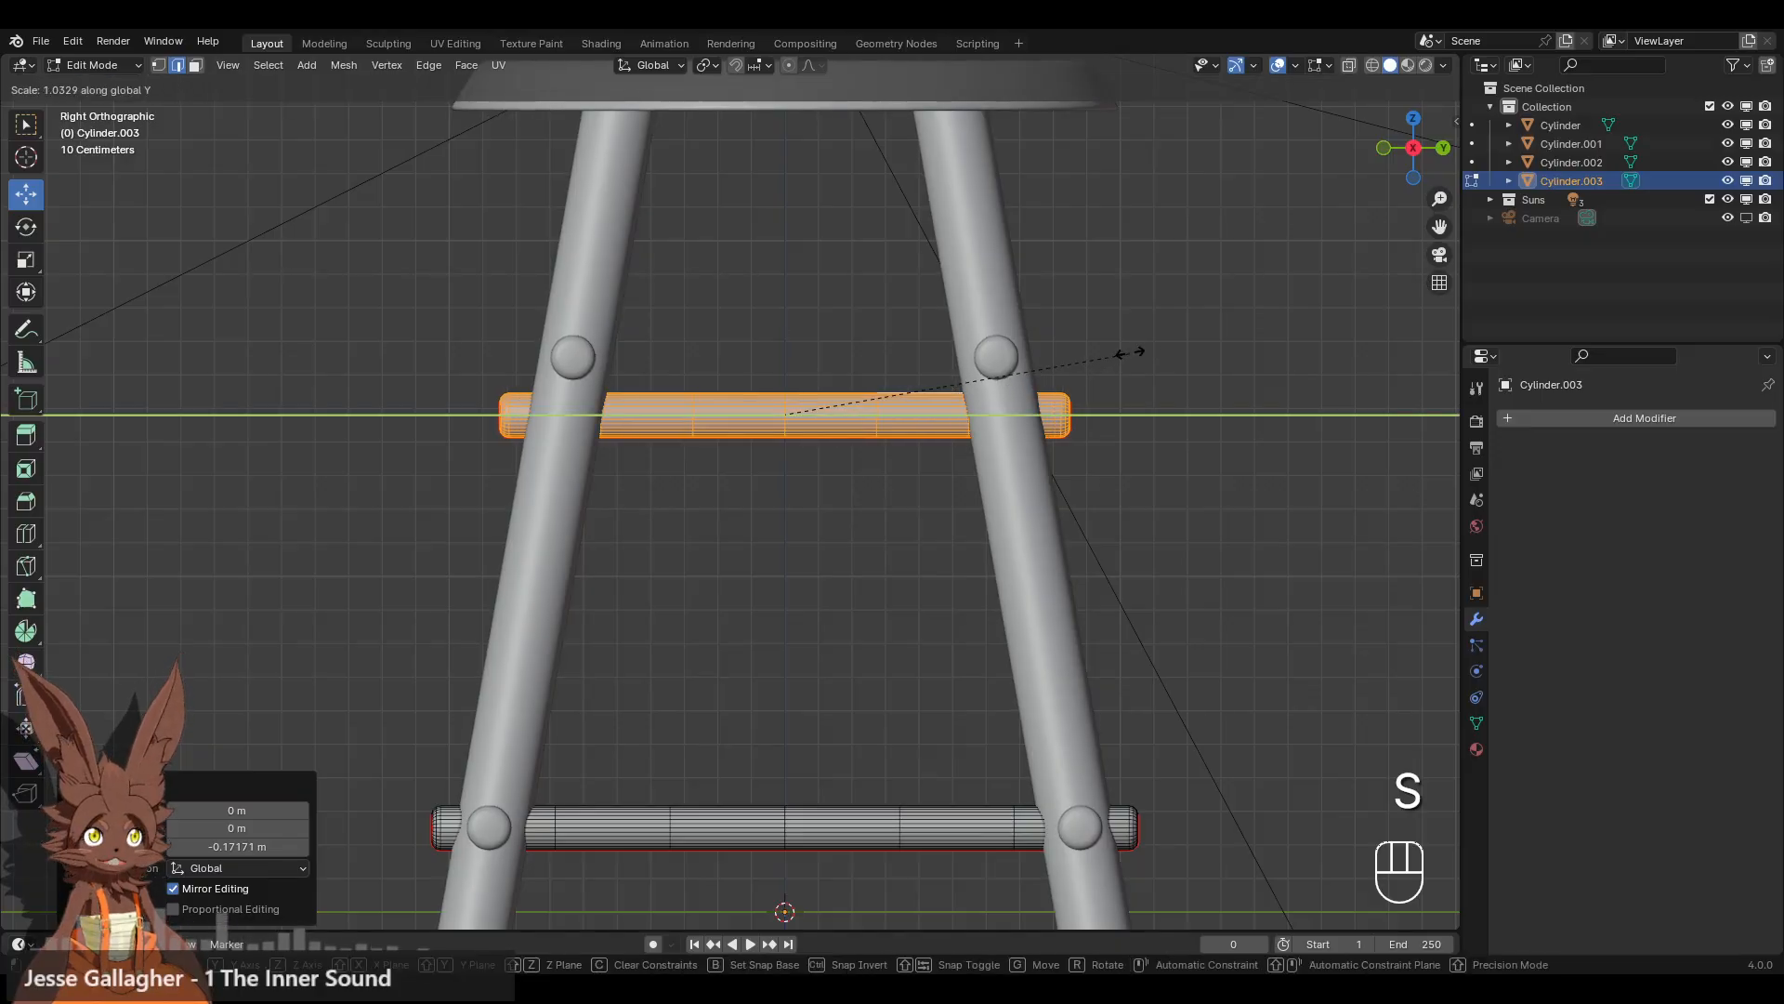
click(1138, 350)
click(1194, 320)
- Select the whole upper crossbar in vertex mode and shift it slightly along X to centre it in its legs
middle_drag(1169, 344, 959, 387)
middle_drag(695, 410, 717, 425)
key(3)
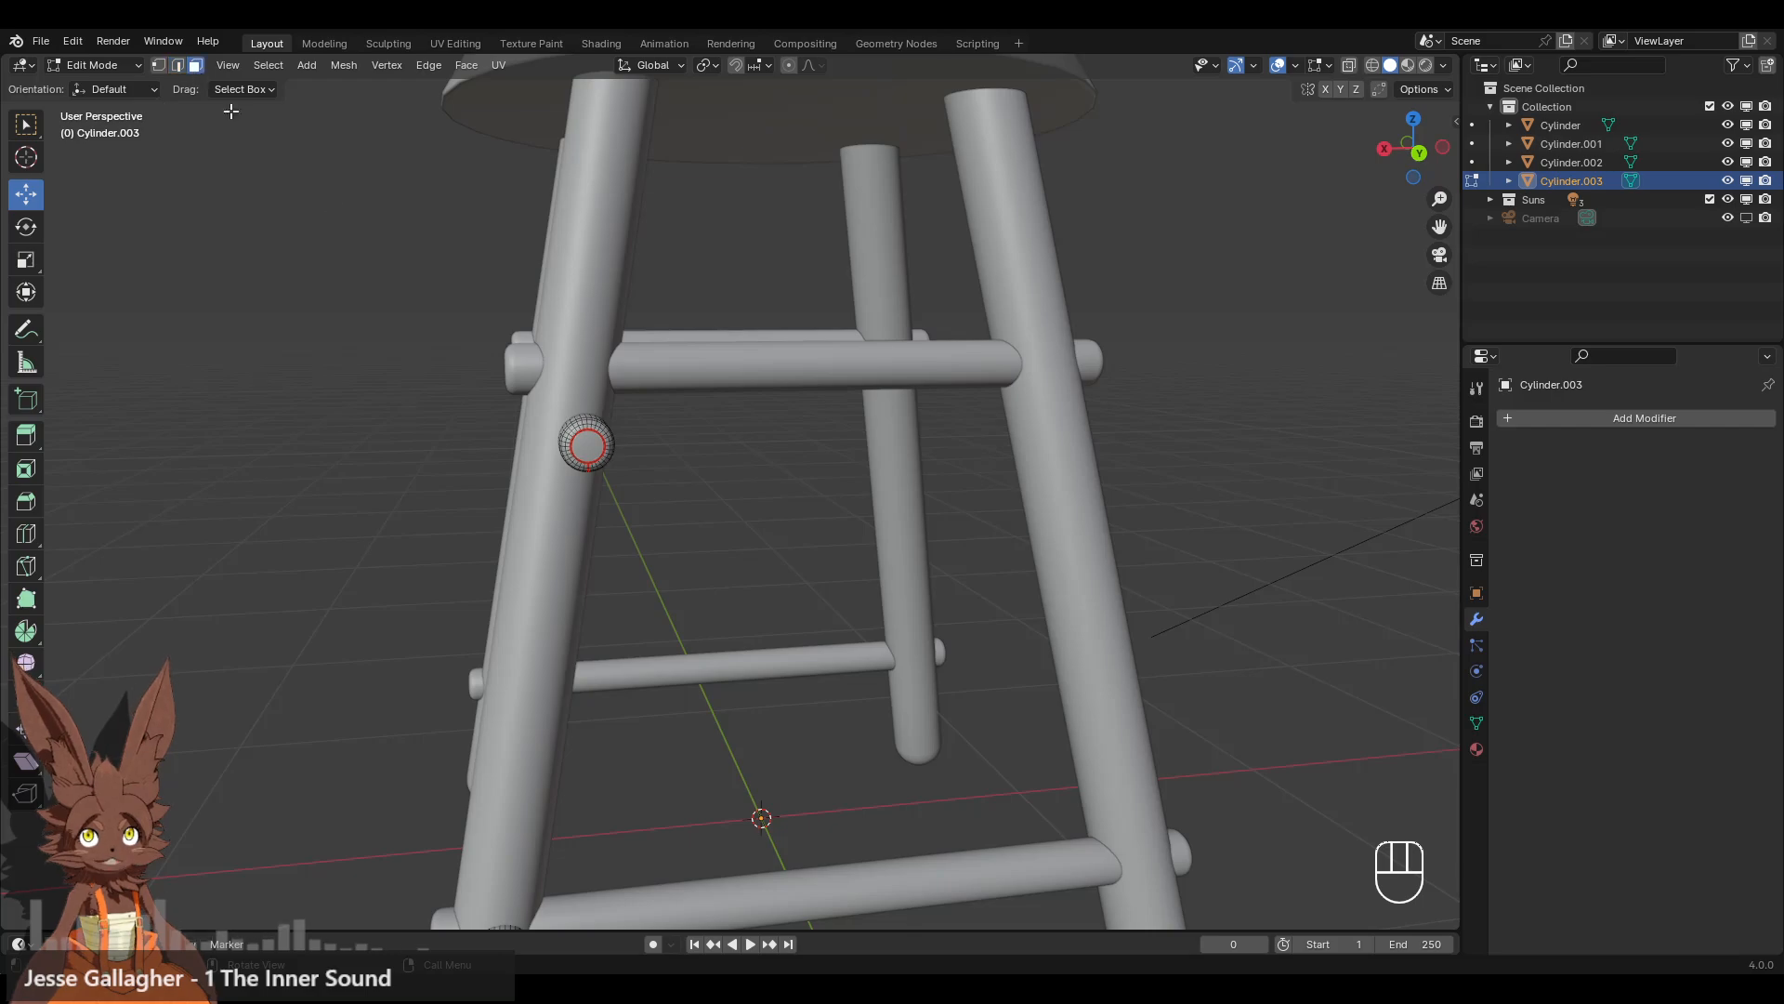
middle_drag(584, 442, 628, 440)
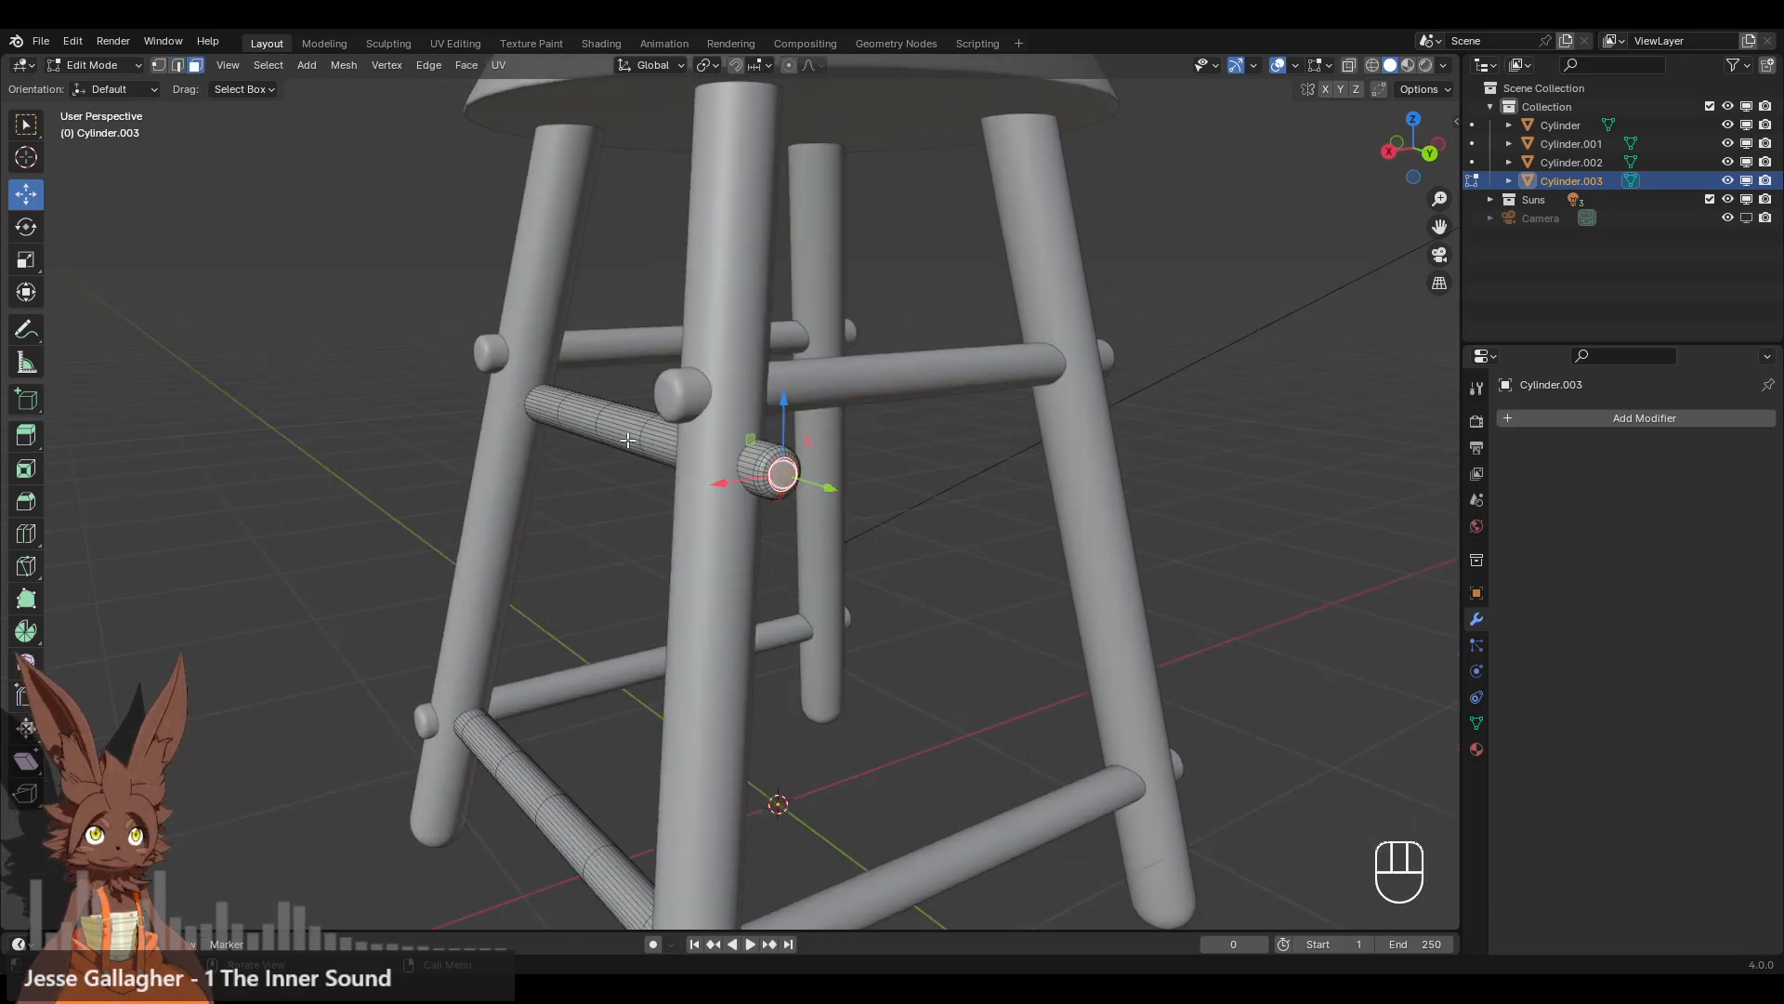
click(160, 64)
key(alt+a)
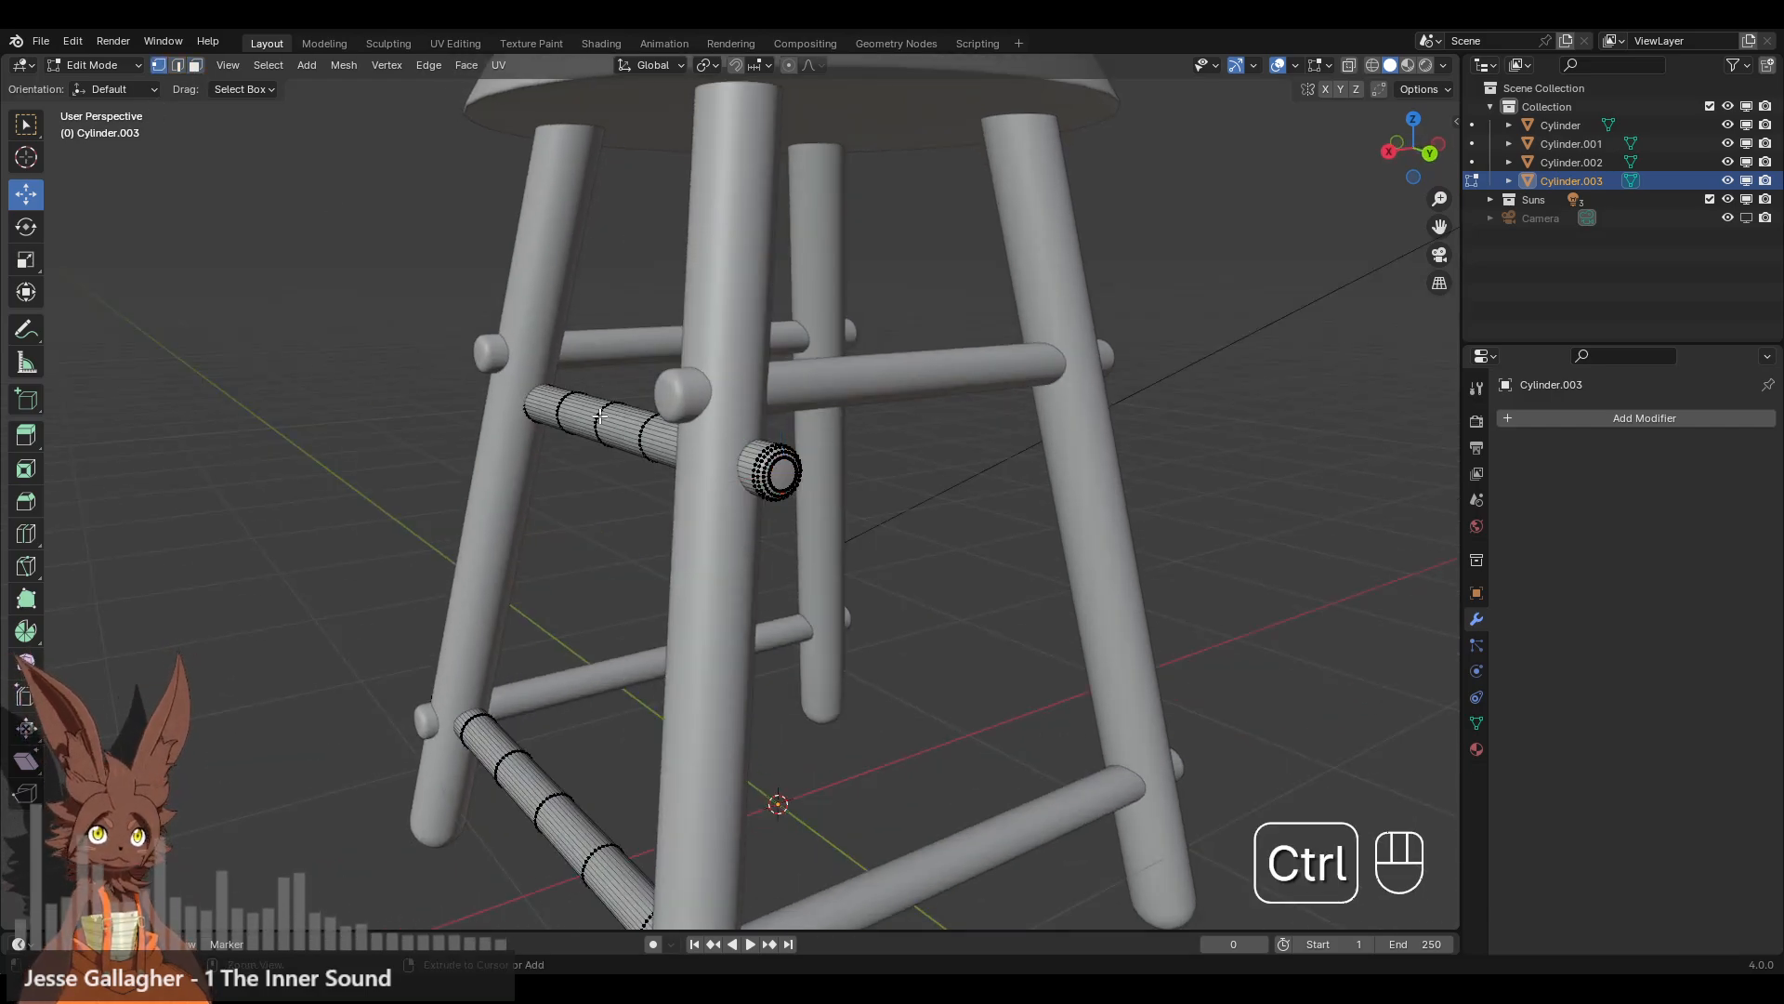
click(599, 416)
key(ctrl+l)
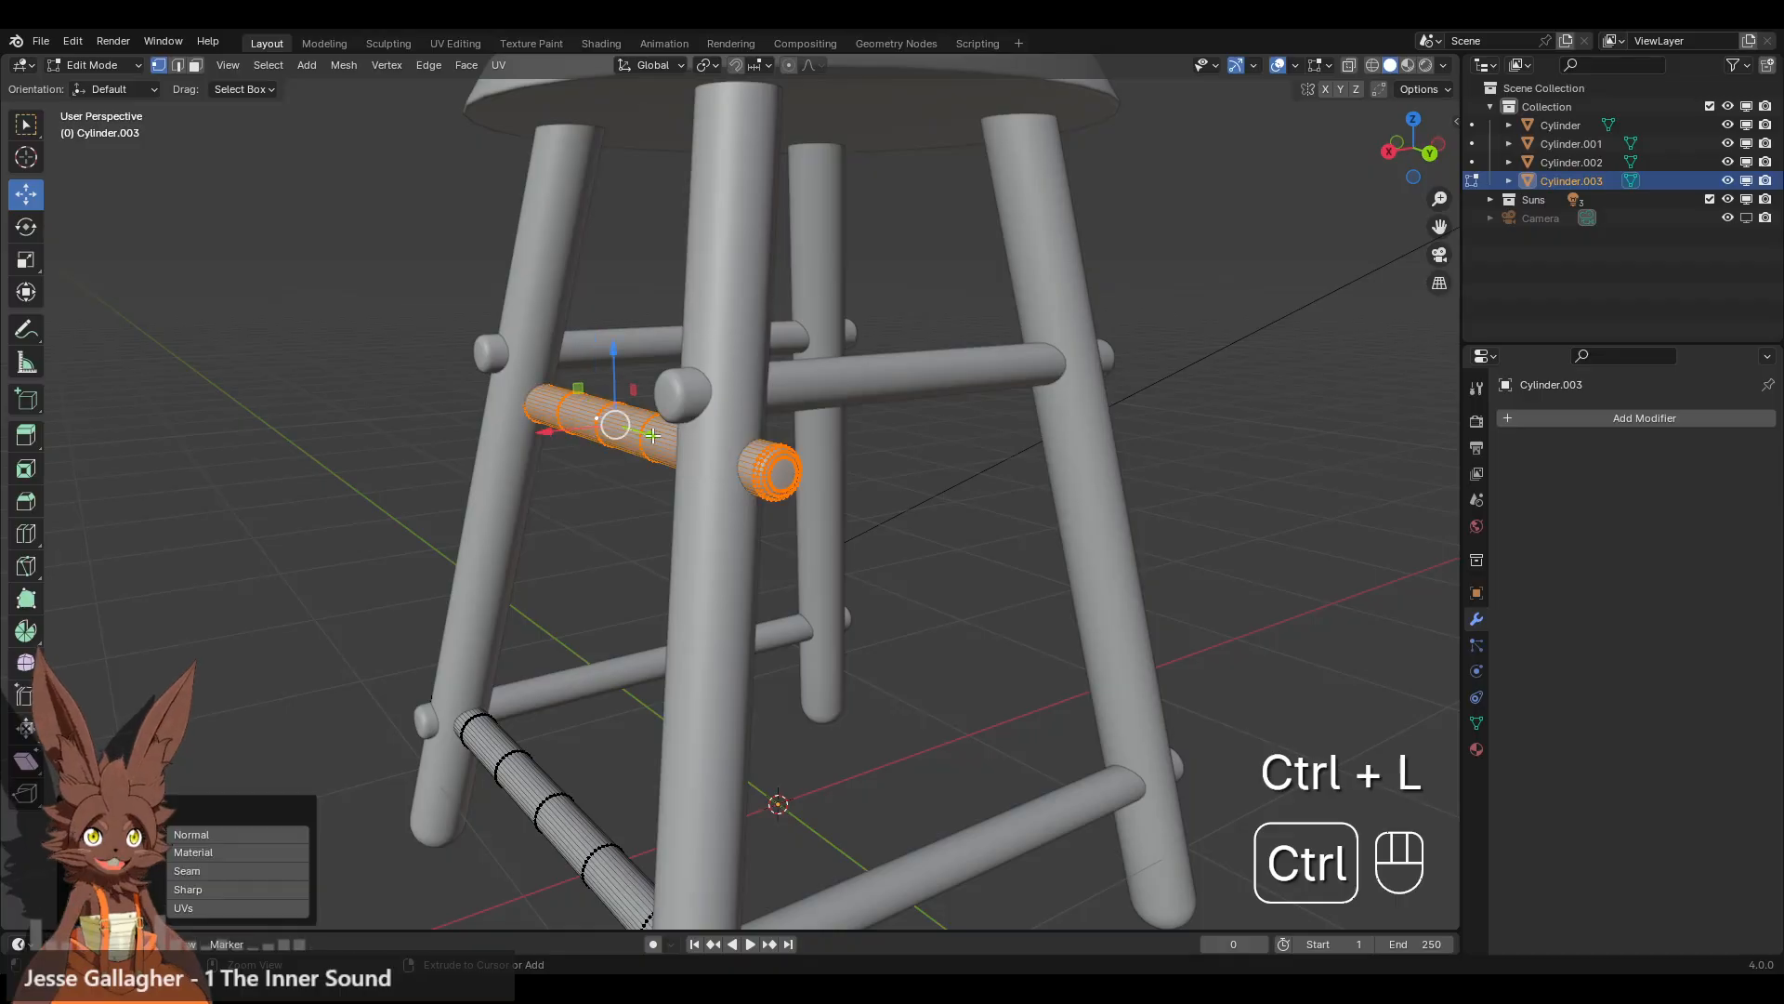
drag(542, 435, 529, 440)
middle_drag(528, 440, 462, 429)
drag(492, 409, 484, 410)
click(391, 418)
- Select the whole lower crossbar and move it about 0.002 m in X and 0.135 m up in Z along the leg
scroll(391, 418, down, 2)
middle_drag(390, 418, 546, 433)
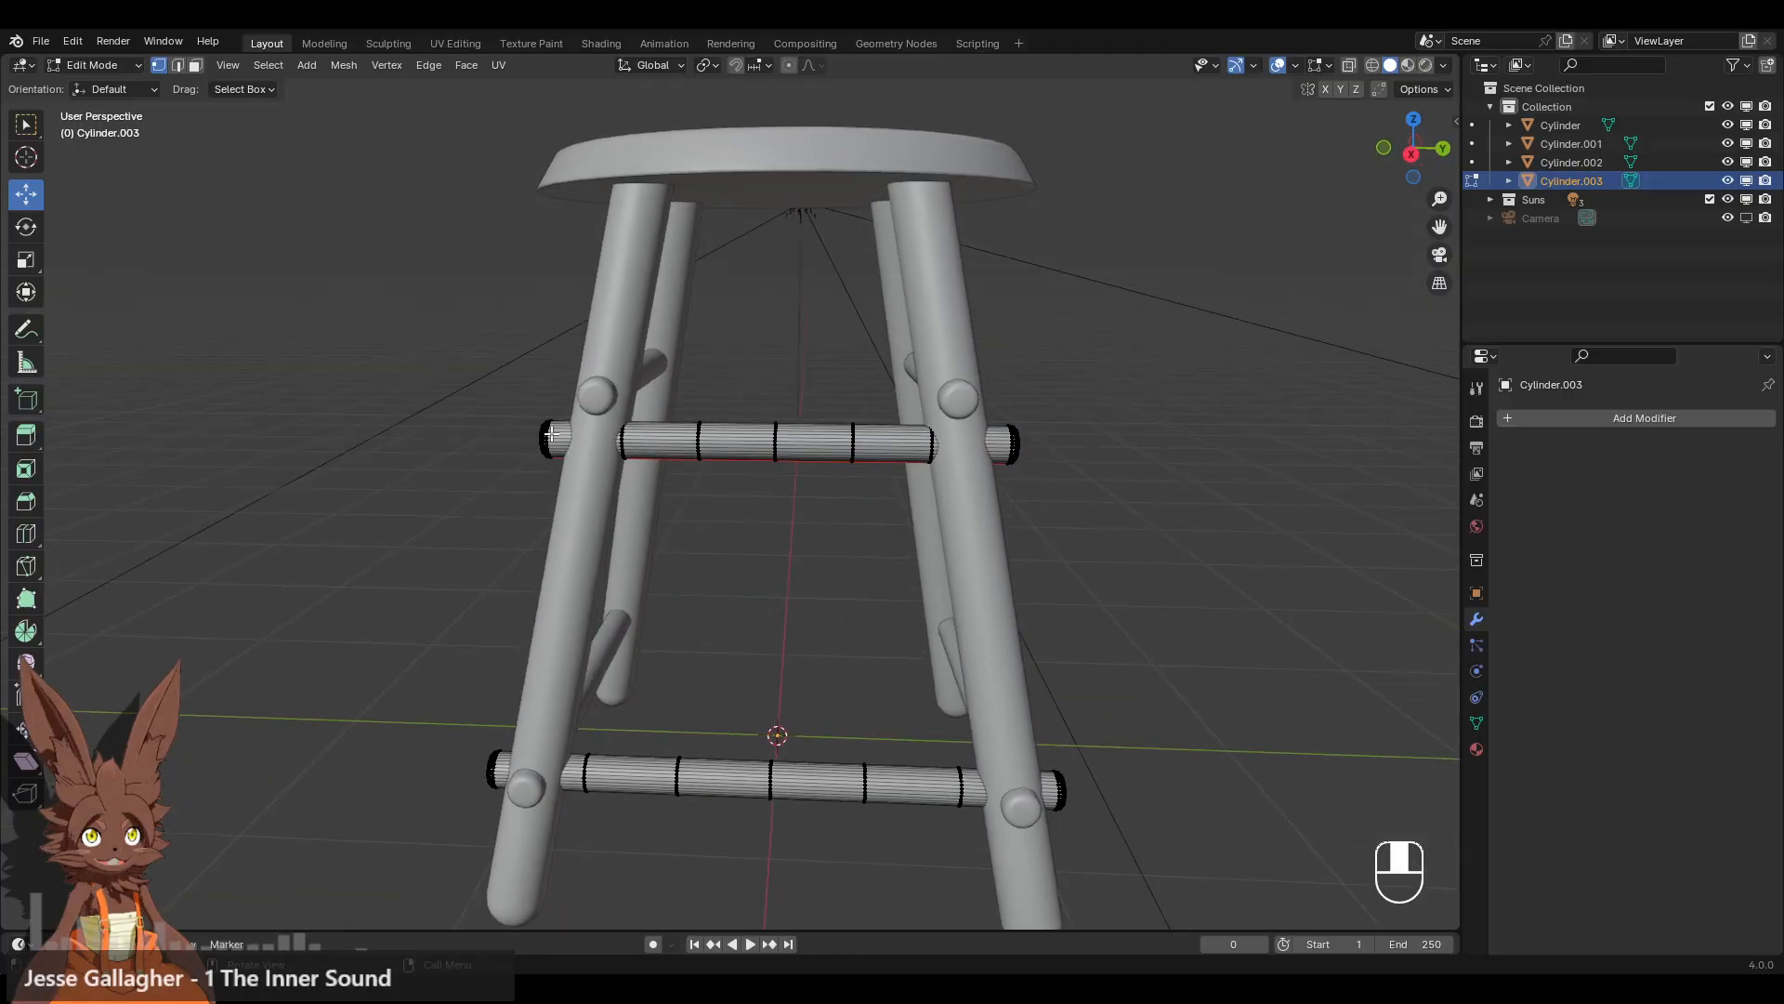
shift+middle_drag(833, 609, 797, 498)
shift+middle_drag(824, 574, 783, 469)
scroll(784, 469, up, 3)
scroll(784, 470, down, 2)
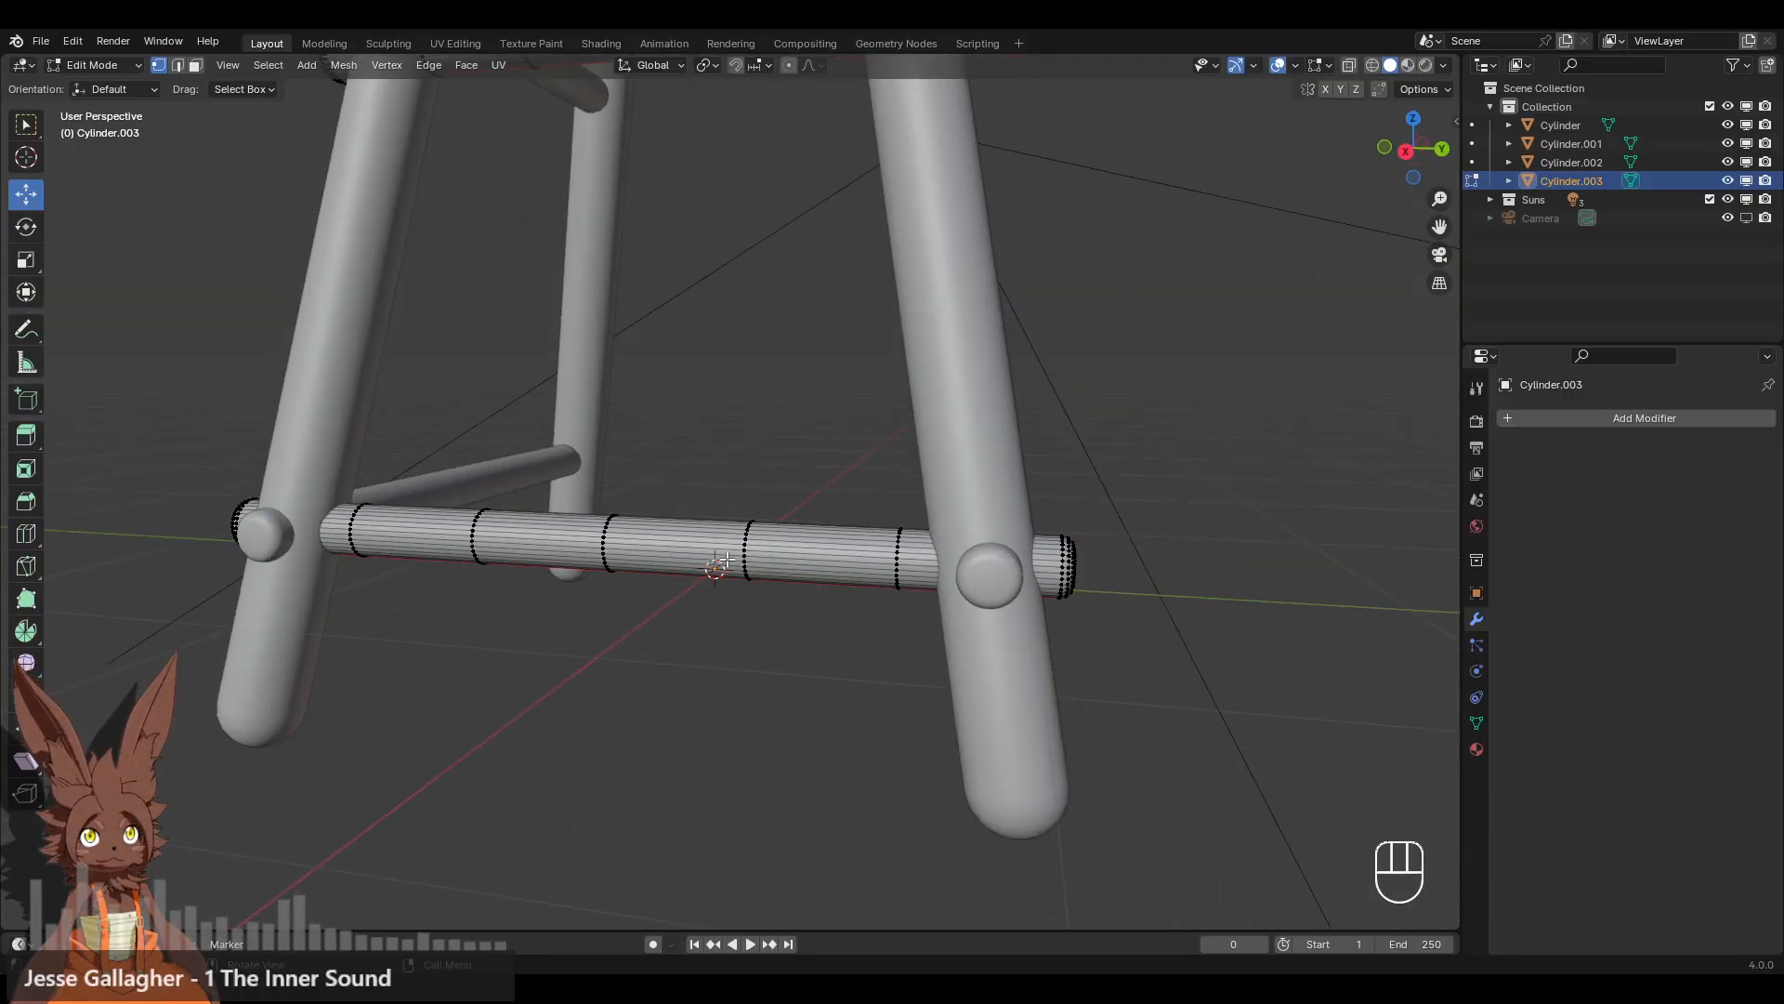
click(729, 562)
key(ctrl+l)
middle_drag(730, 562, 746, 488)
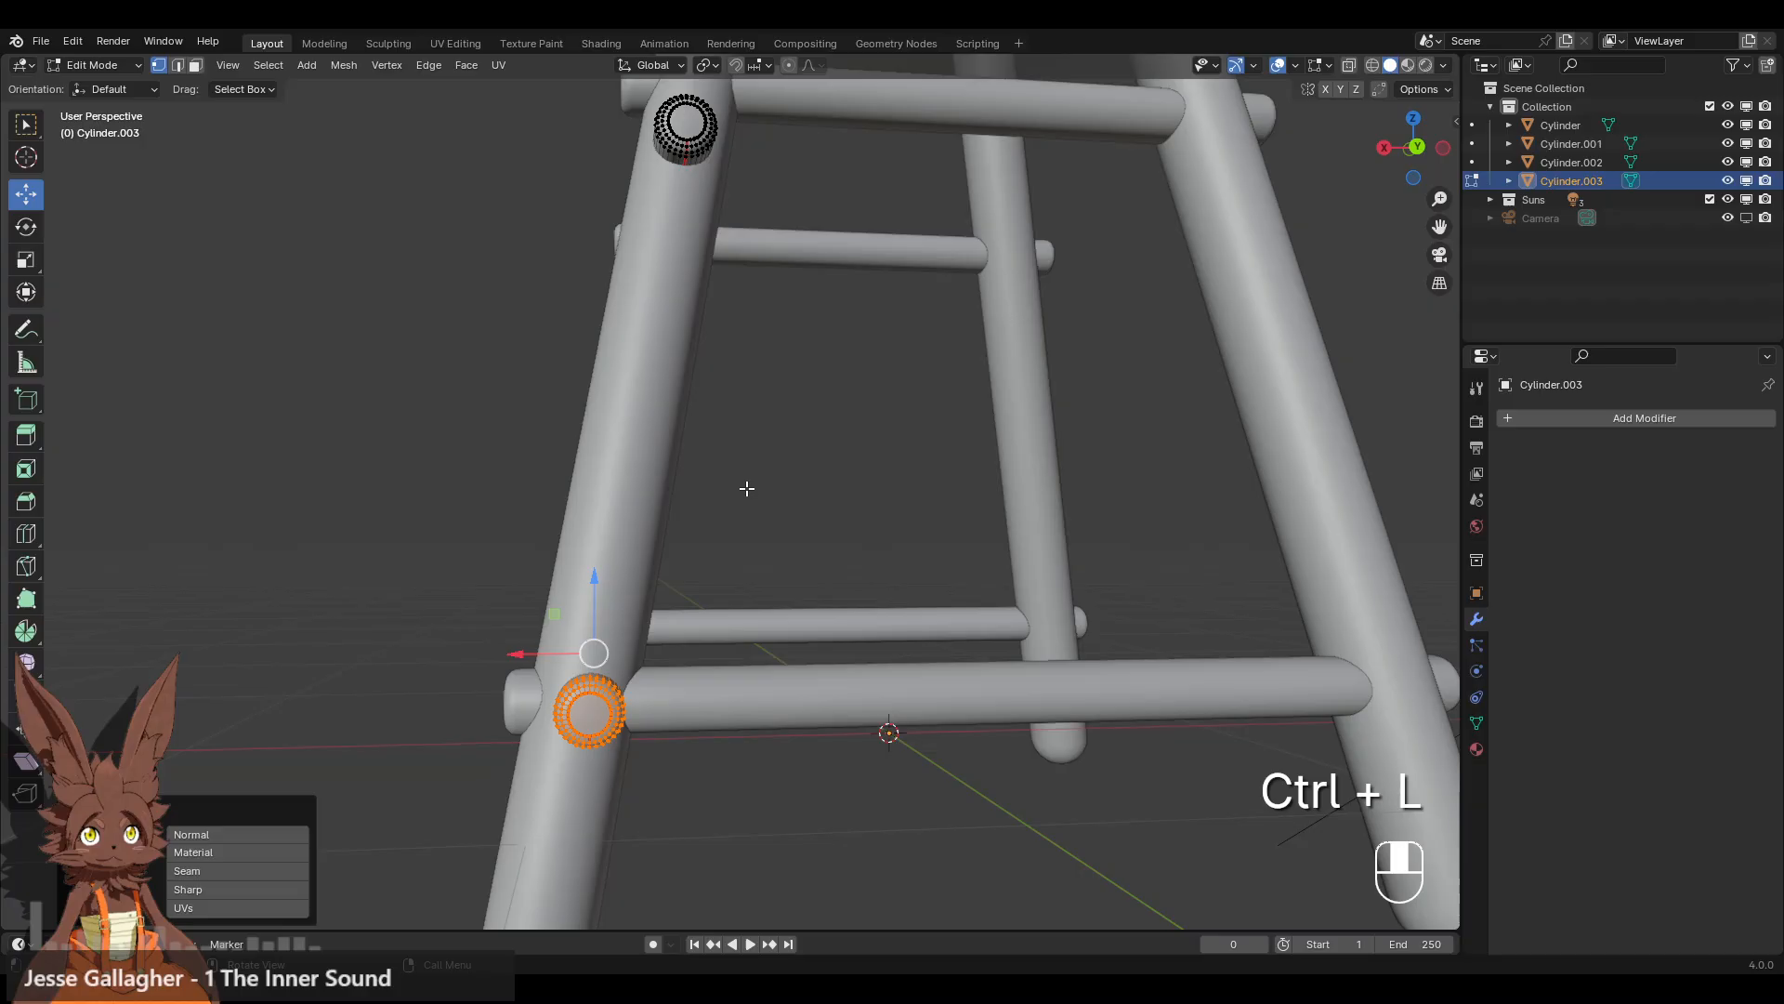
click(1417, 147)
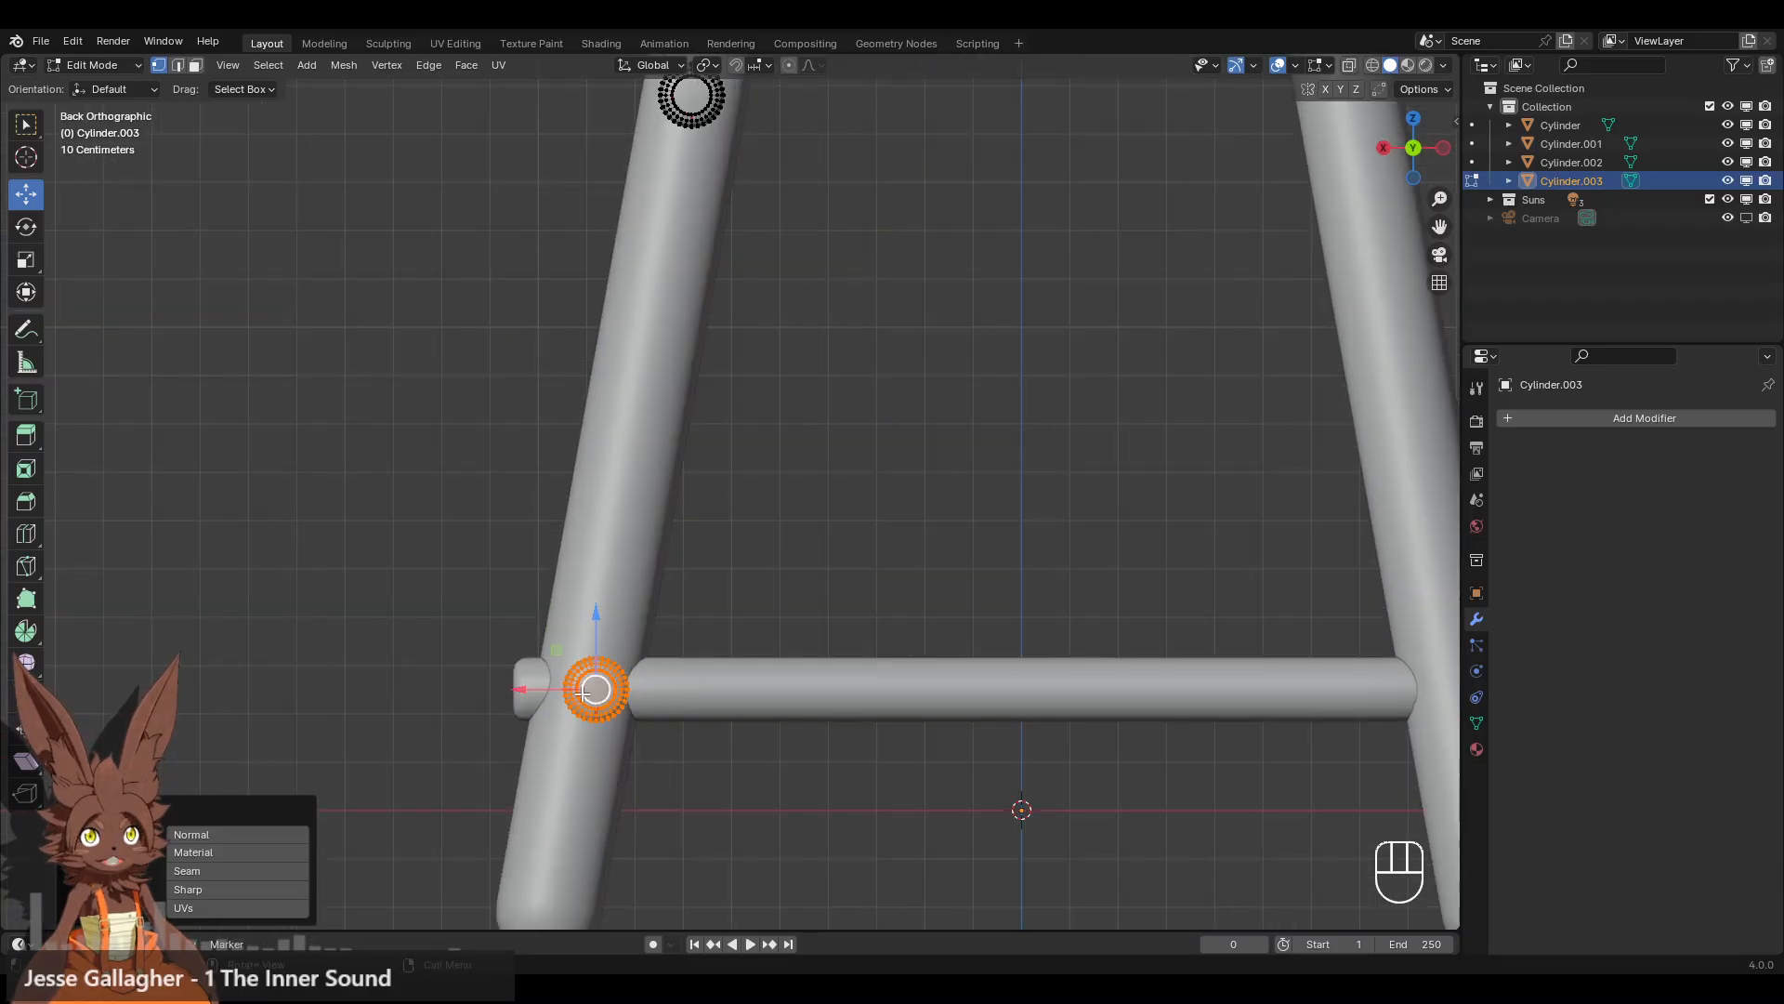
drag(582, 692, 596, 621)
middle_drag(597, 621, 576, 440)
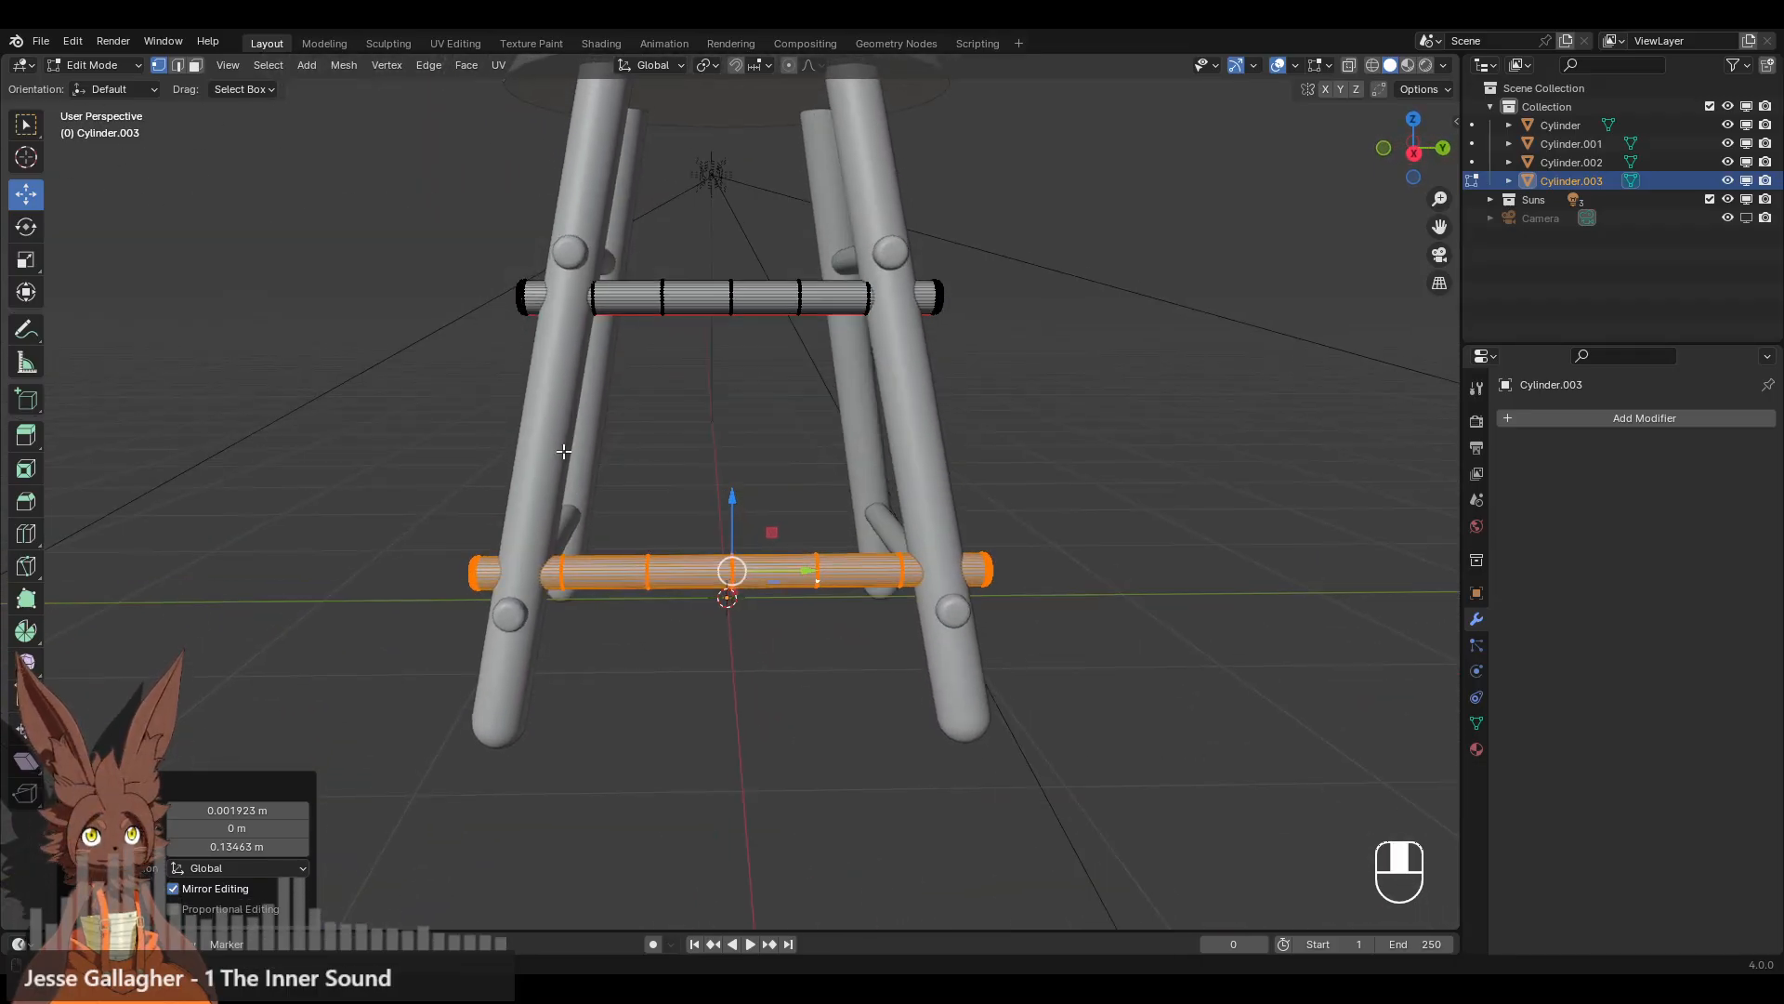
- Raise the lower crossbar a further 0.03 m or so along Z and check its alignment with the leg
click(1414, 154)
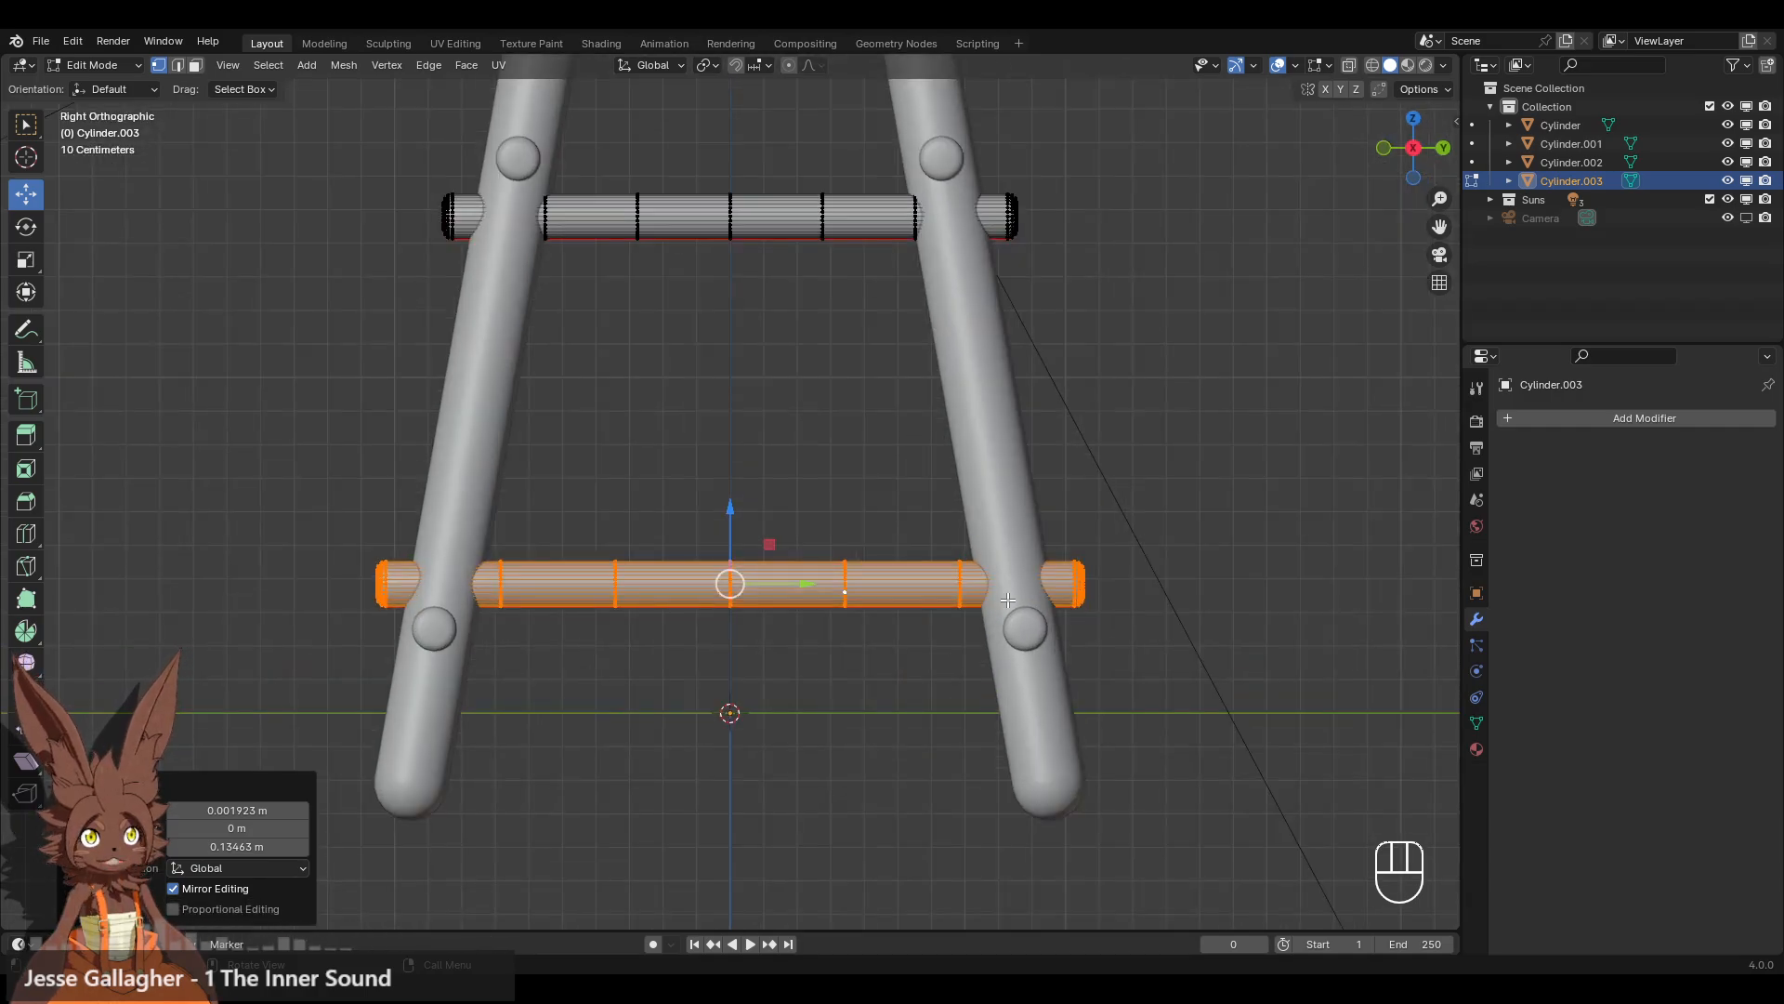
drag(735, 527, 735, 508)
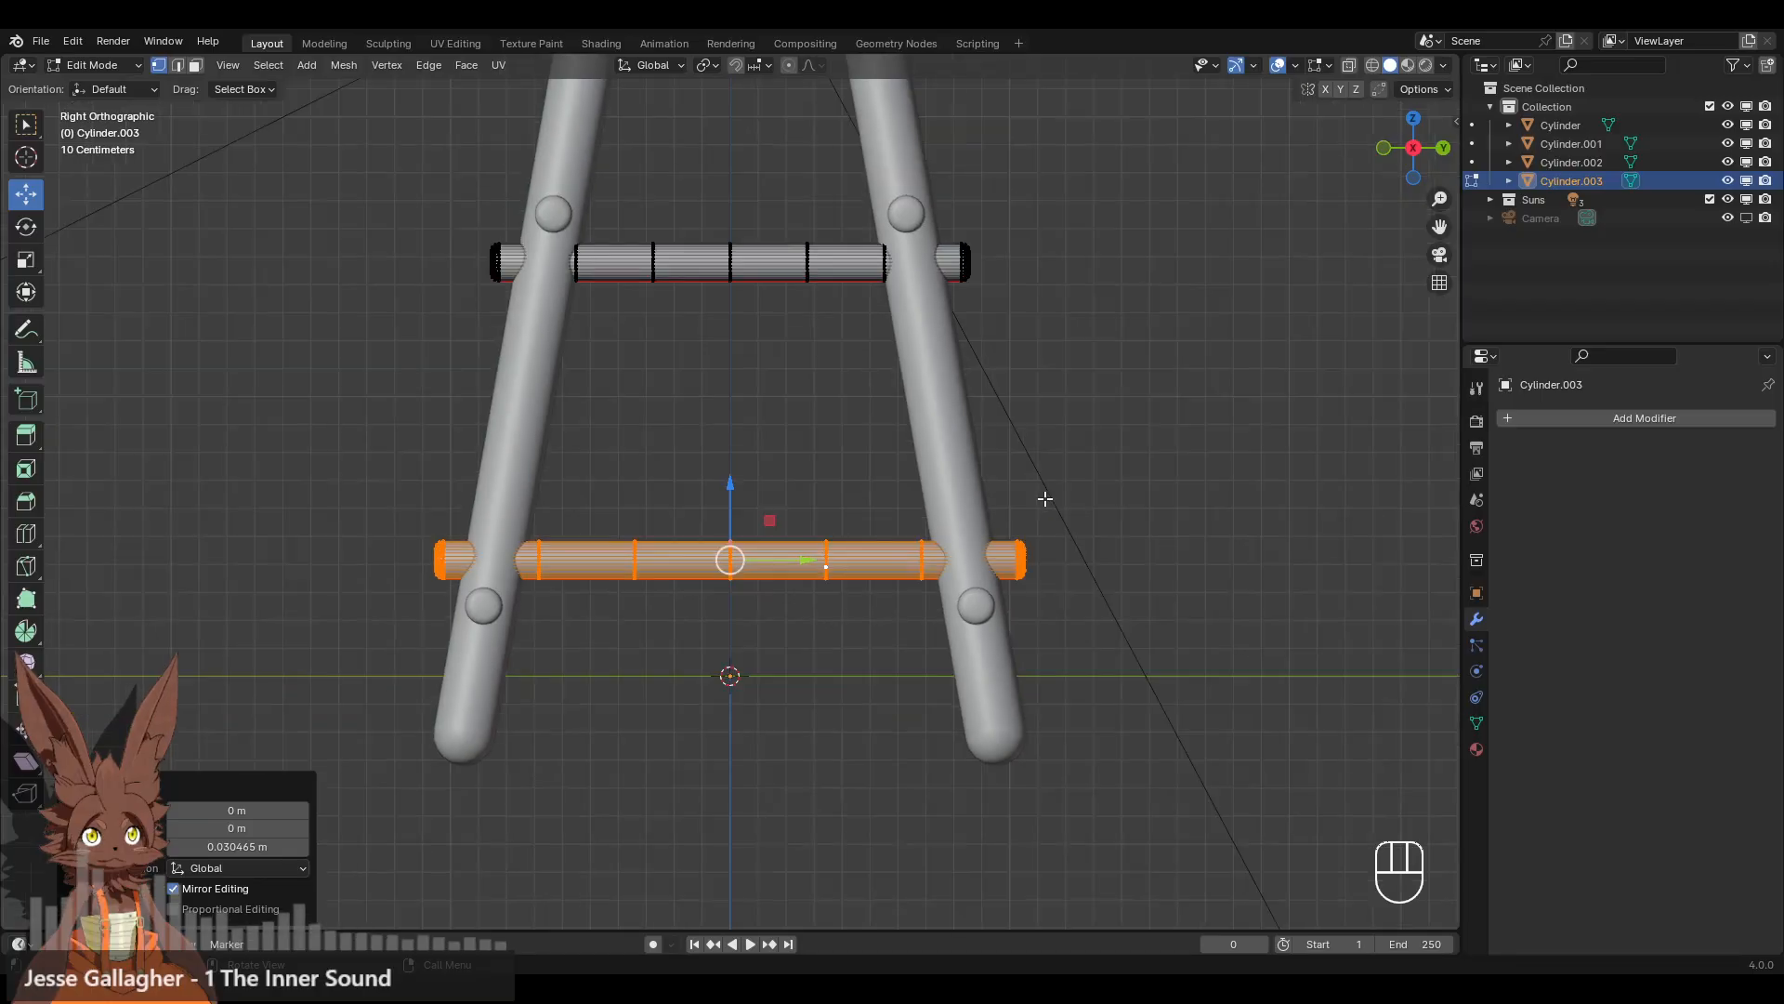
middle_drag(1044, 498, 808, 488)
click(1414, 149)
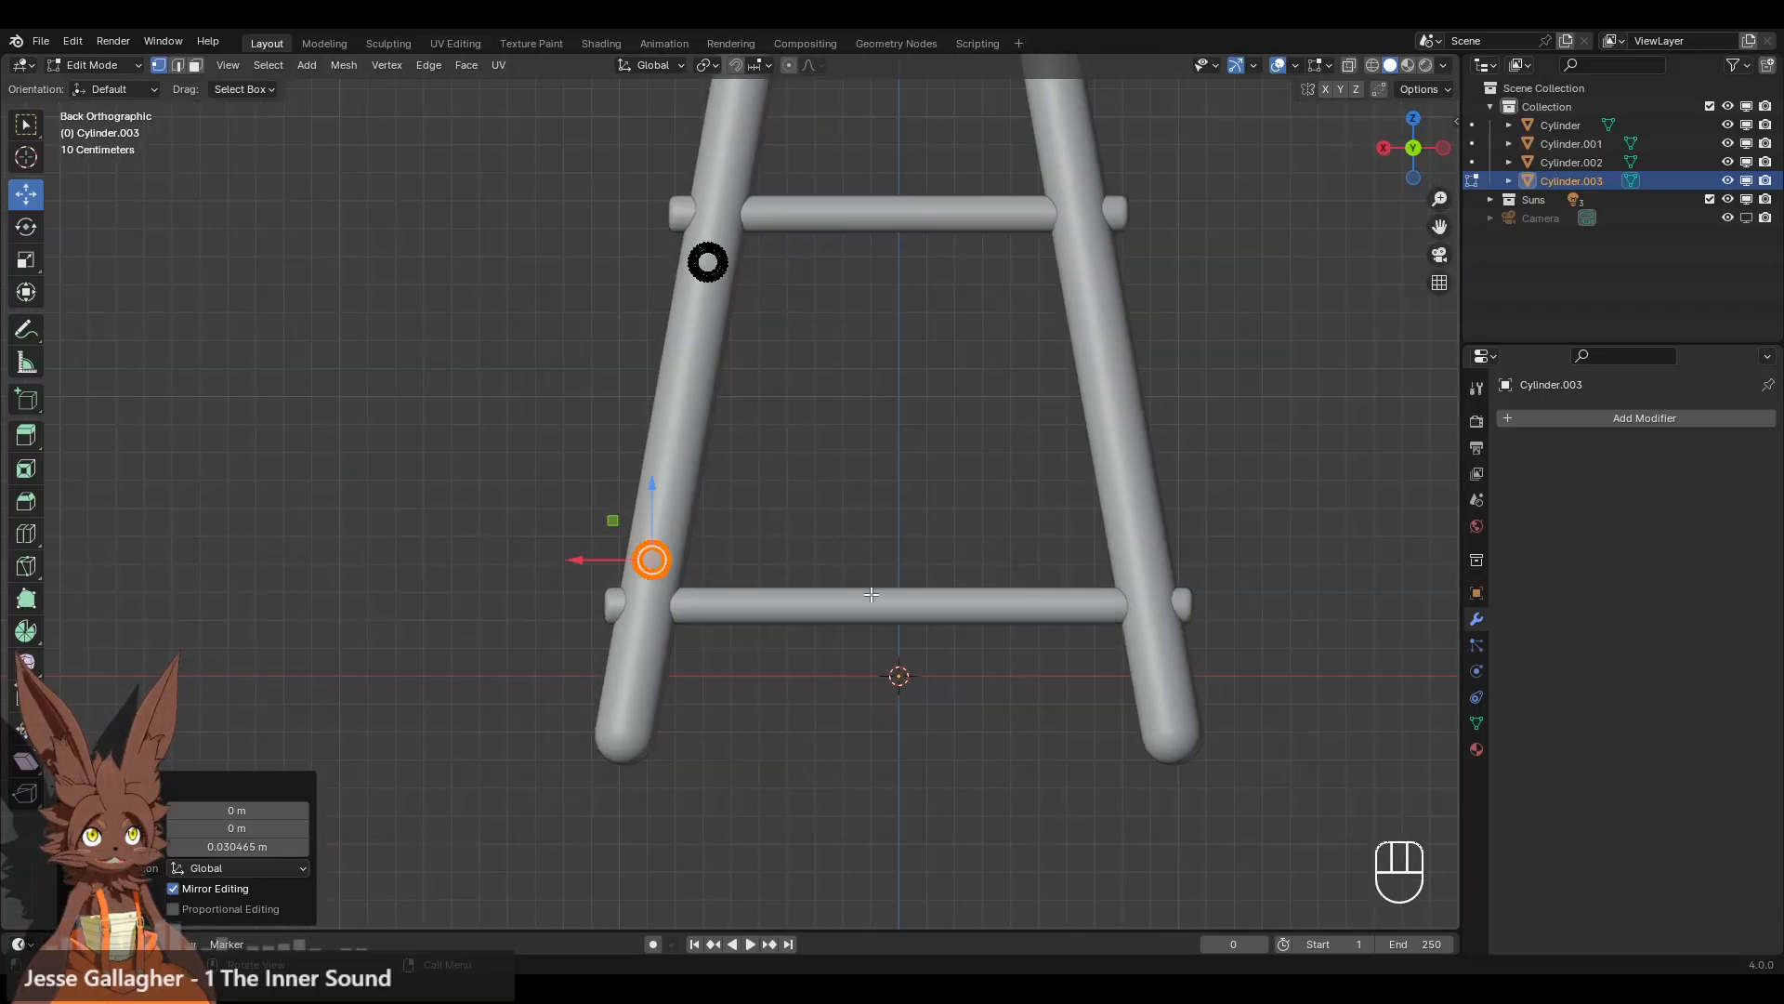
scroll(619, 640, up, 5)
scroll(745, 498, down, 5)
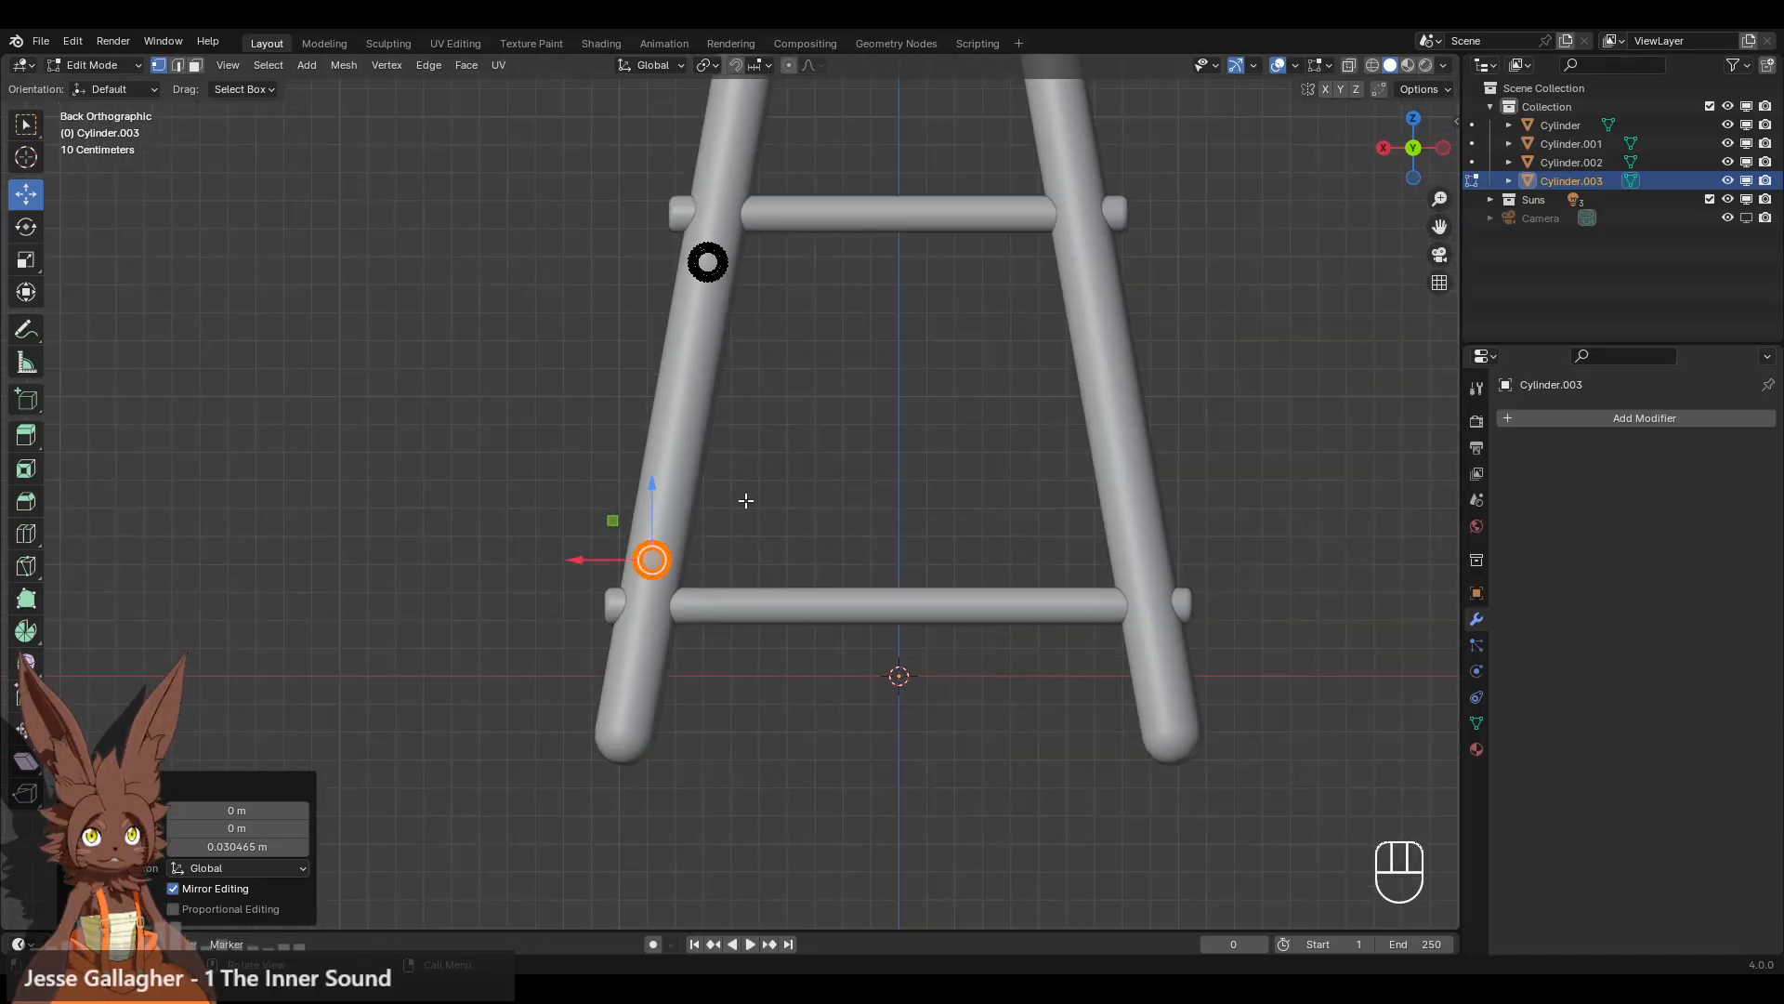
middle_drag(745, 499, 813, 451)
scroll(1036, 453, up, 4)
- Shorten the lower crossbar along Y with a scale of 0.974 and deselect it
click(1409, 154)
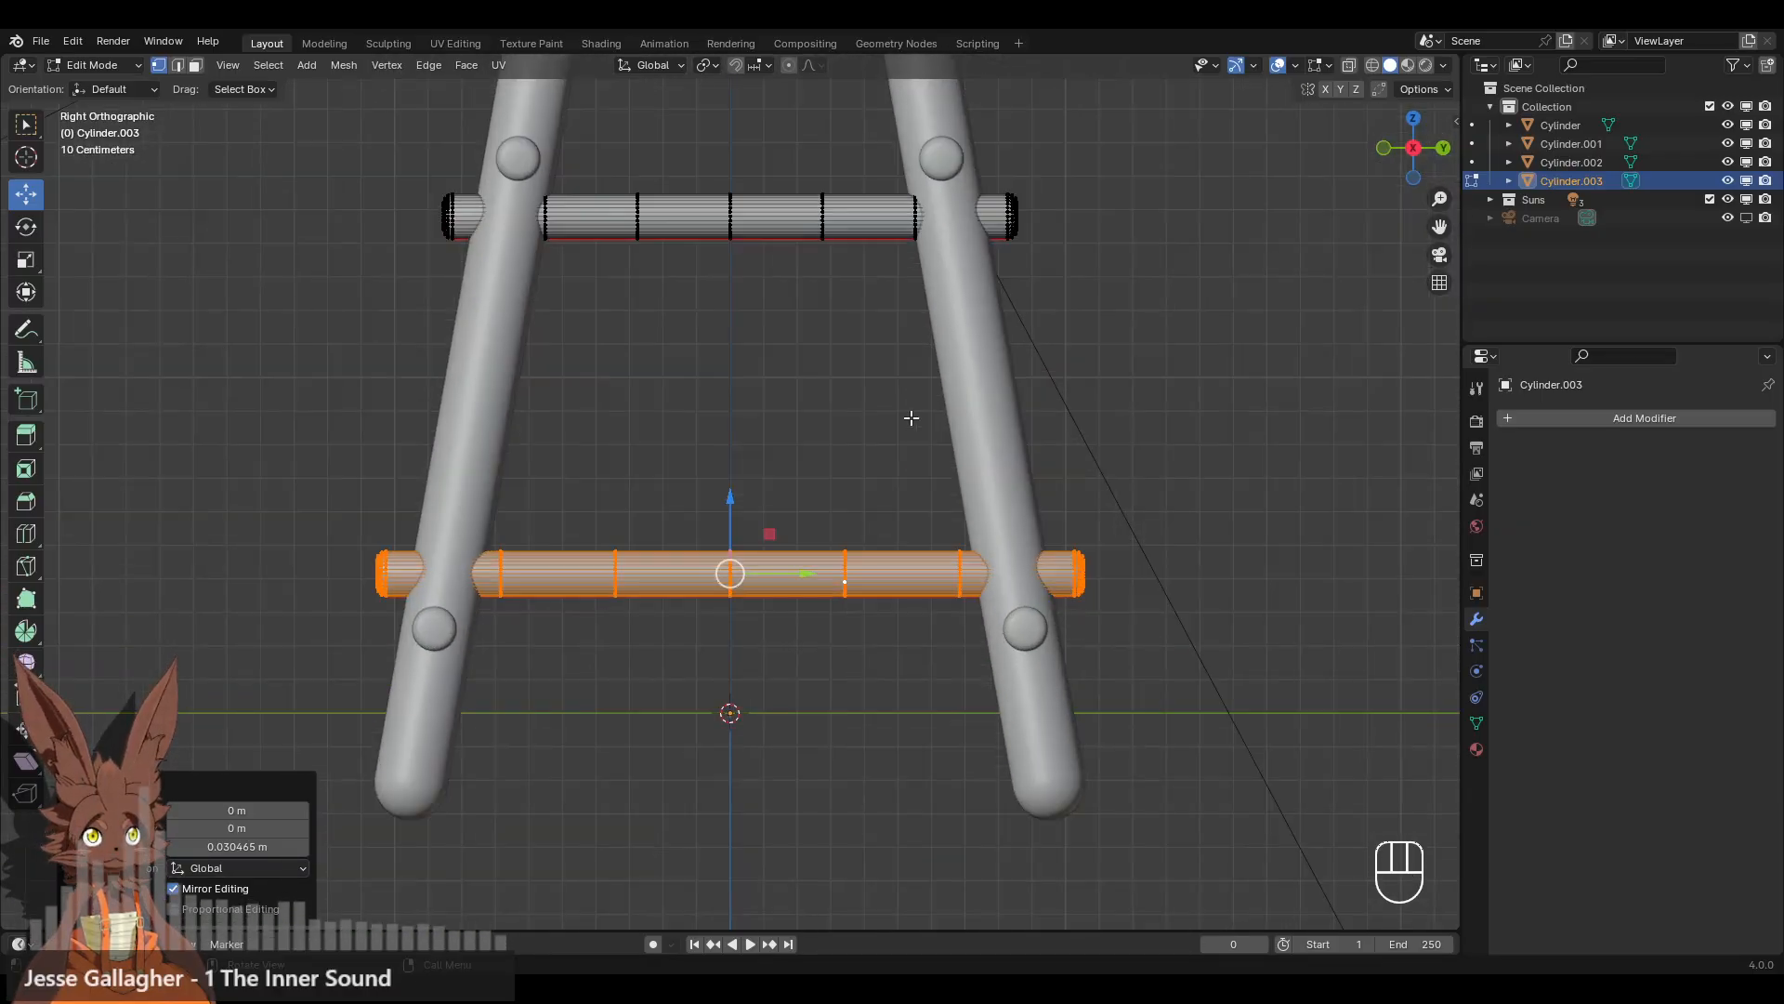
key(s)
key(y)
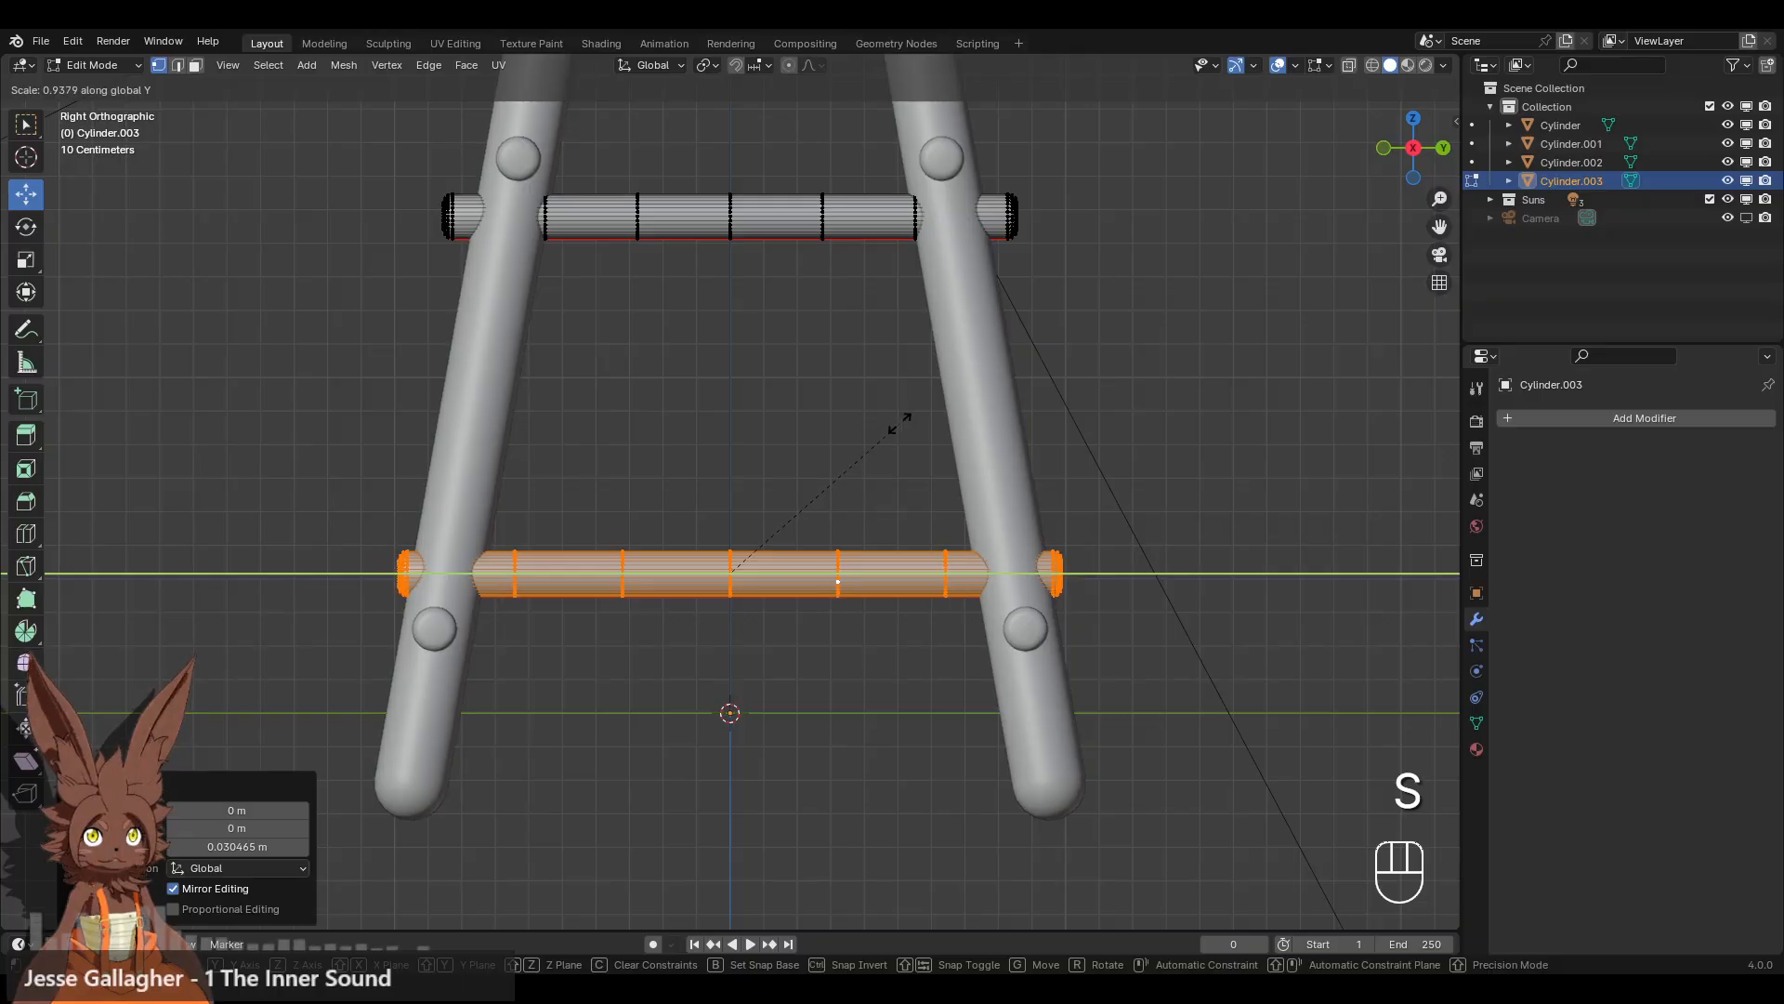
click(904, 422)
click(852, 395)
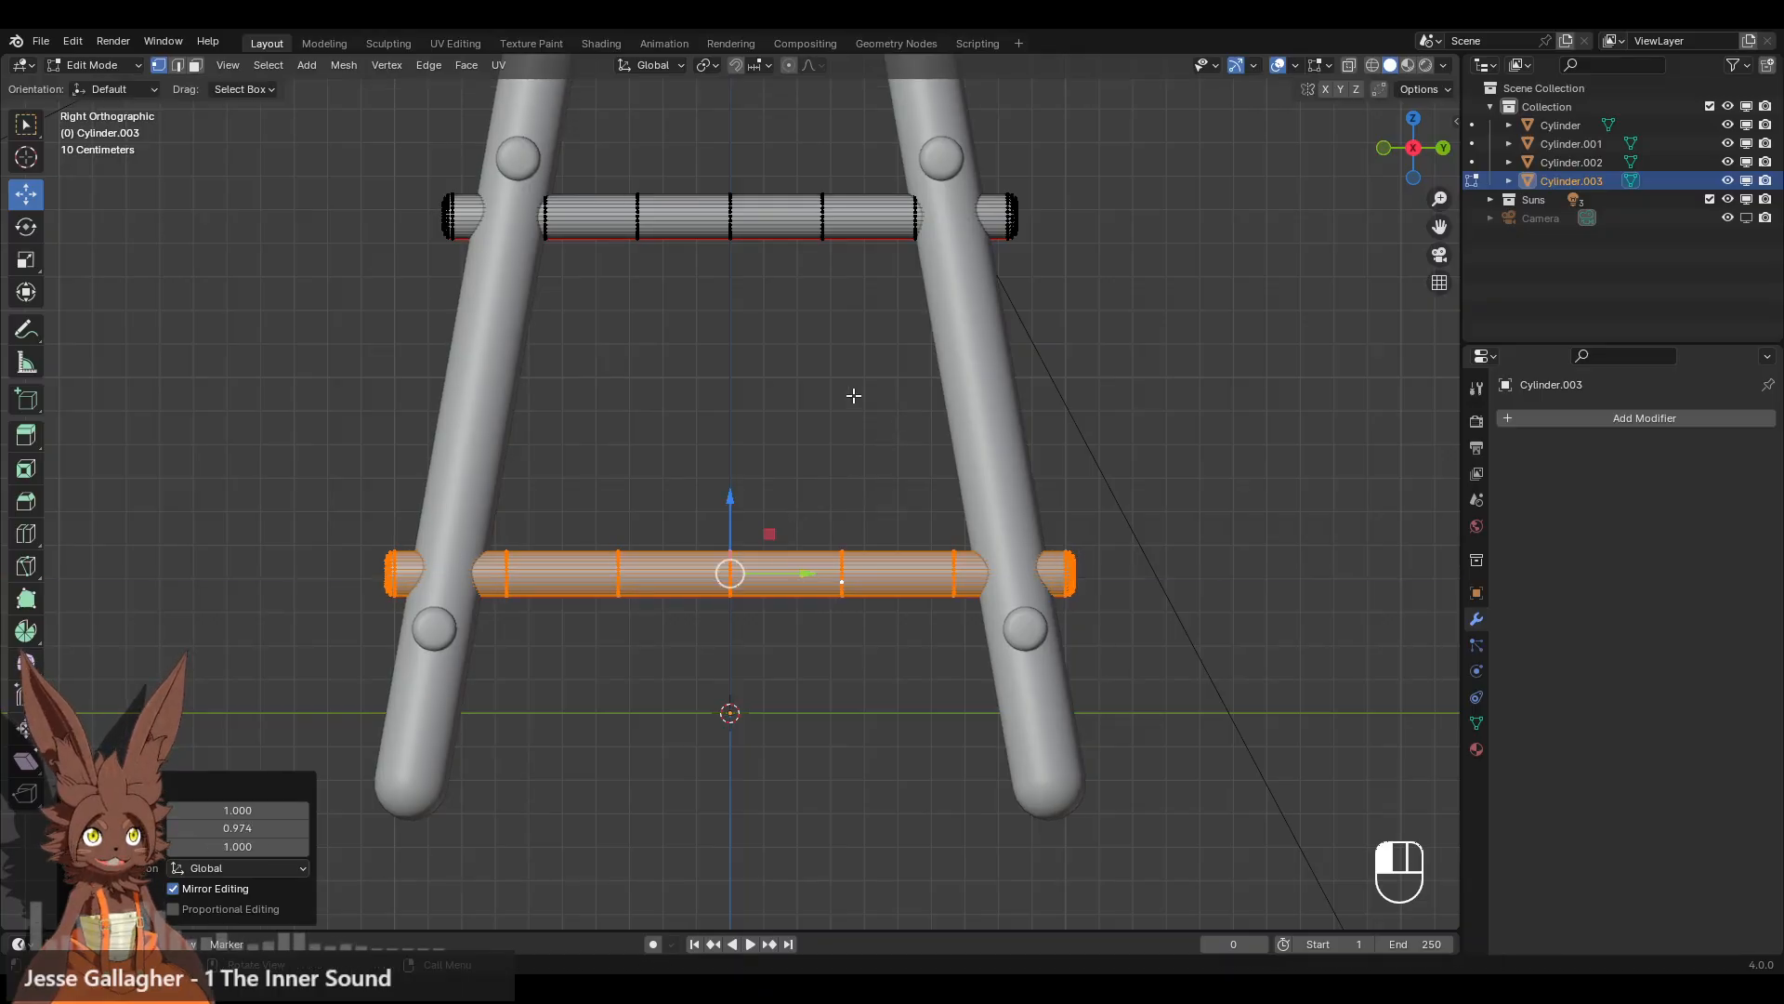
scroll(731, 398, down, 2)
middle_drag(725, 399, 901, 488)
scroll(747, 417, down, 2)
scroll(895, 447, down, 2)
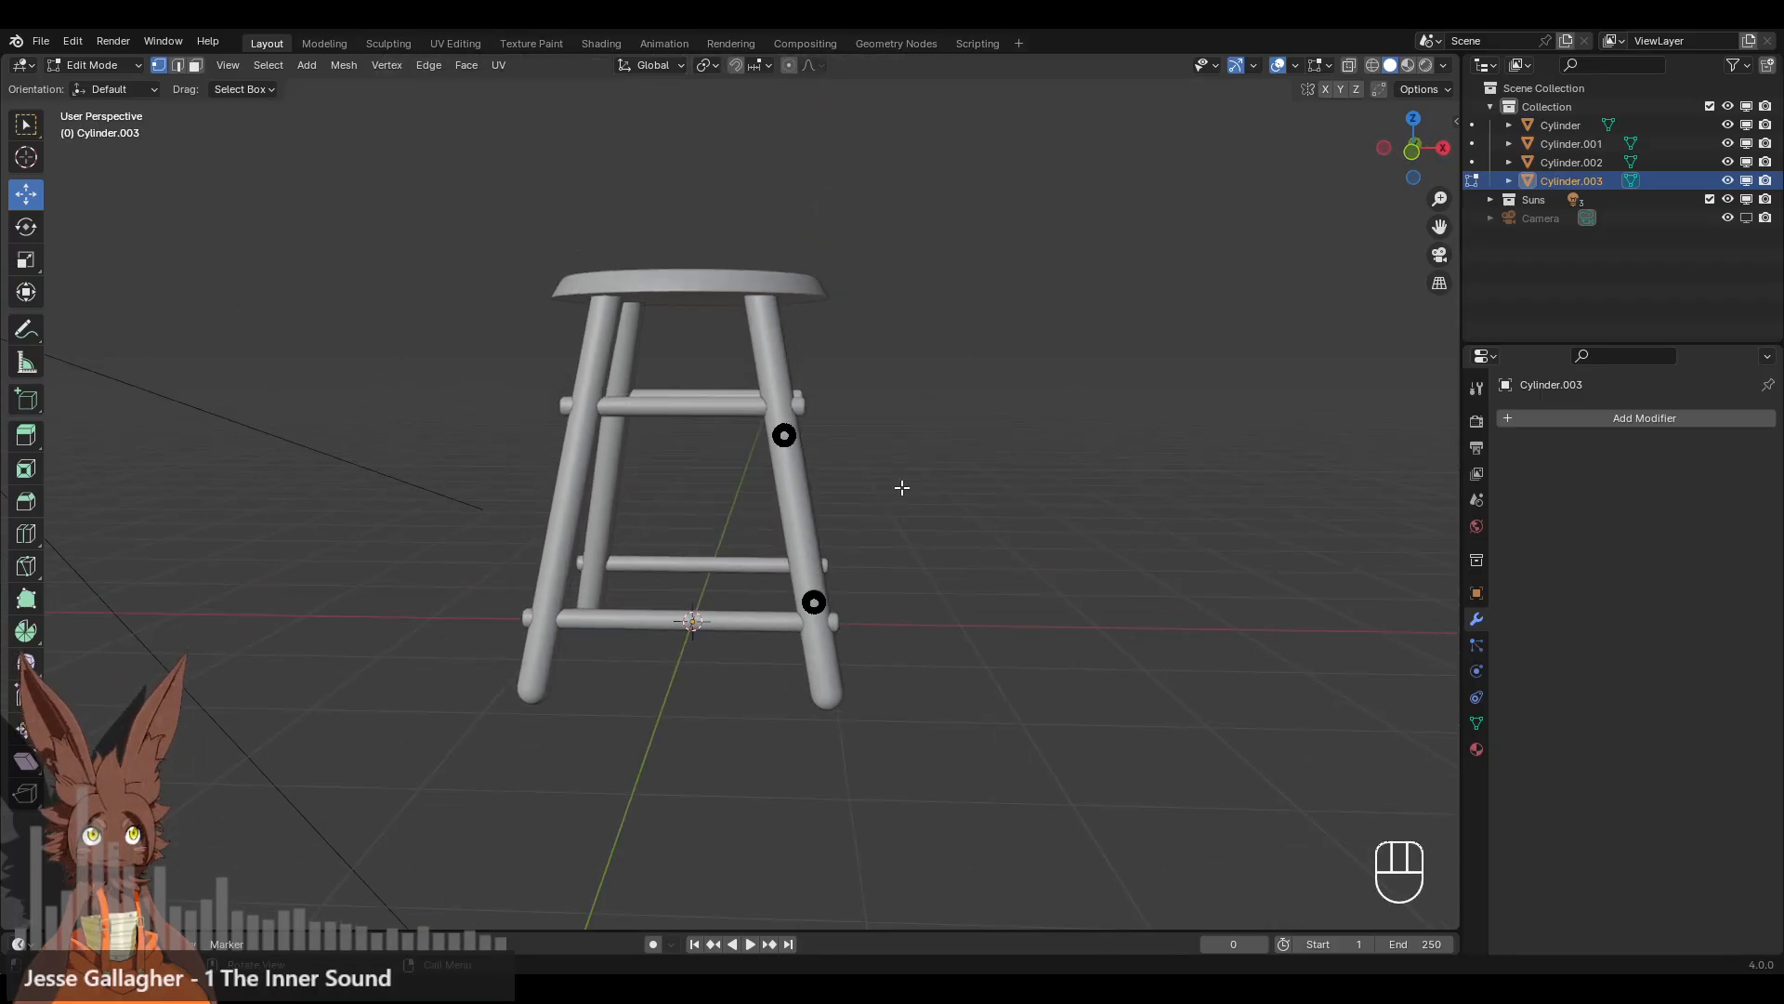
- Return to Object Mode with the repositioned crossbars as the selected object
middle_drag(1075, 439, 799, 456)
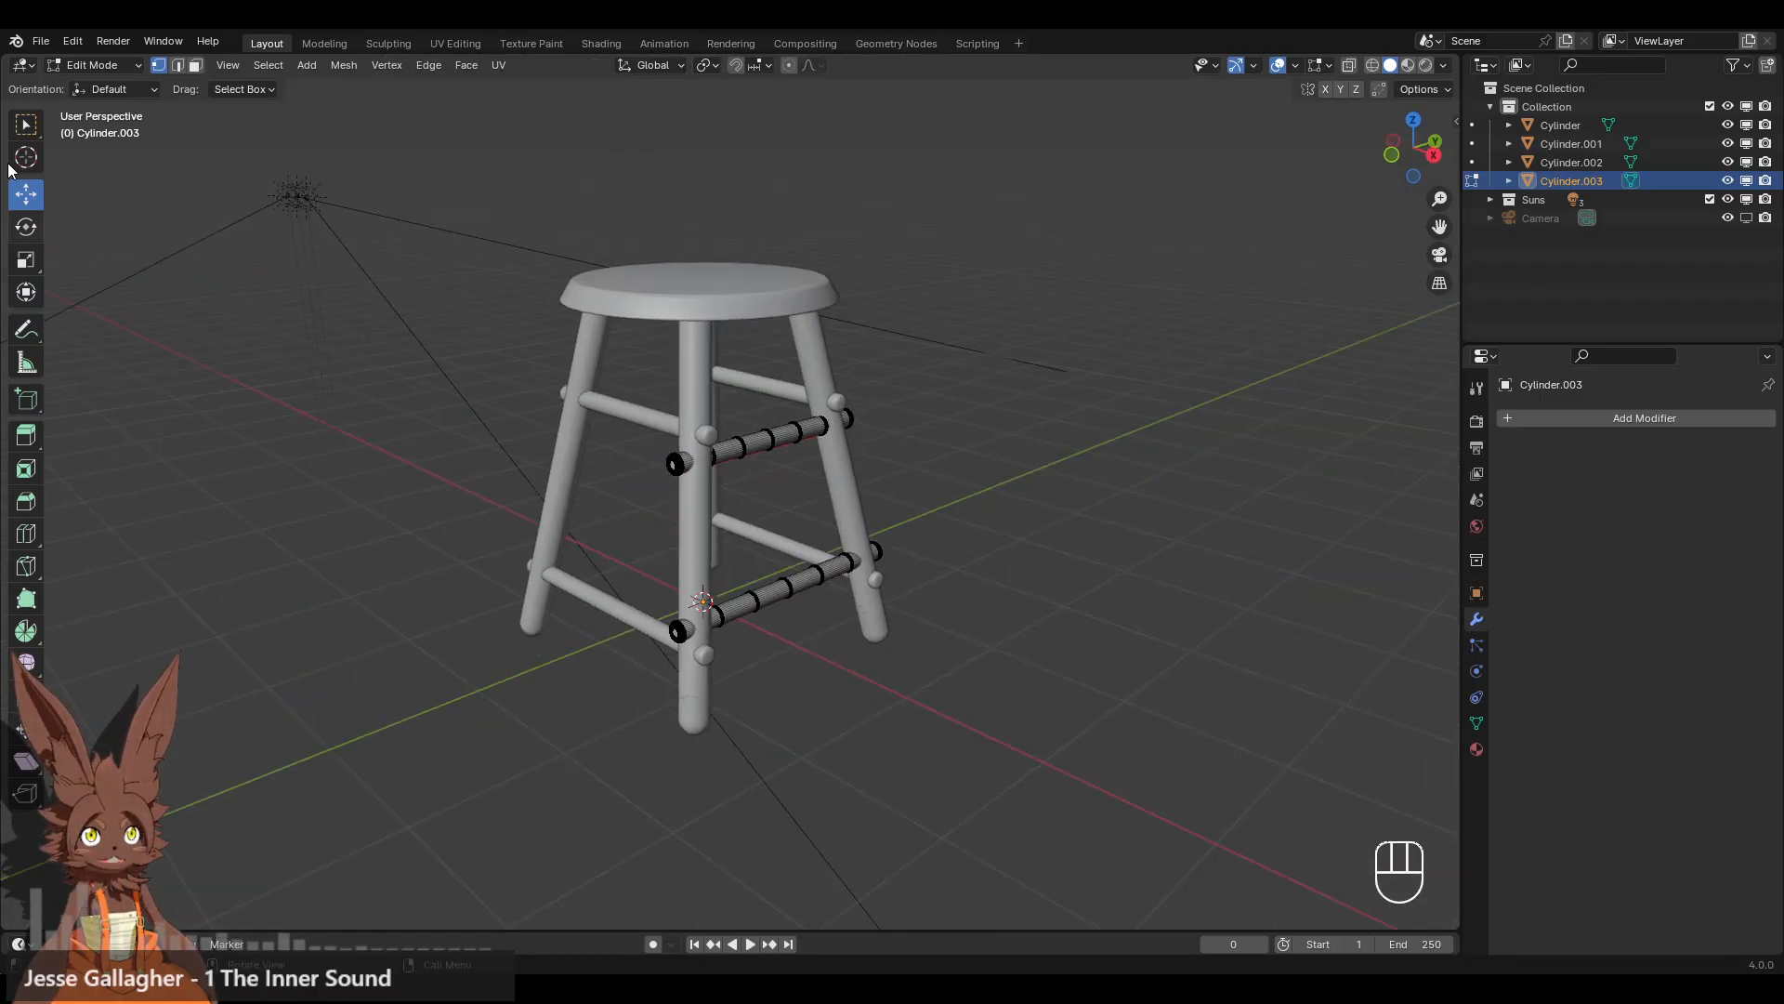
click(93, 65)
click(93, 86)
scroll(809, 437, up, 3)
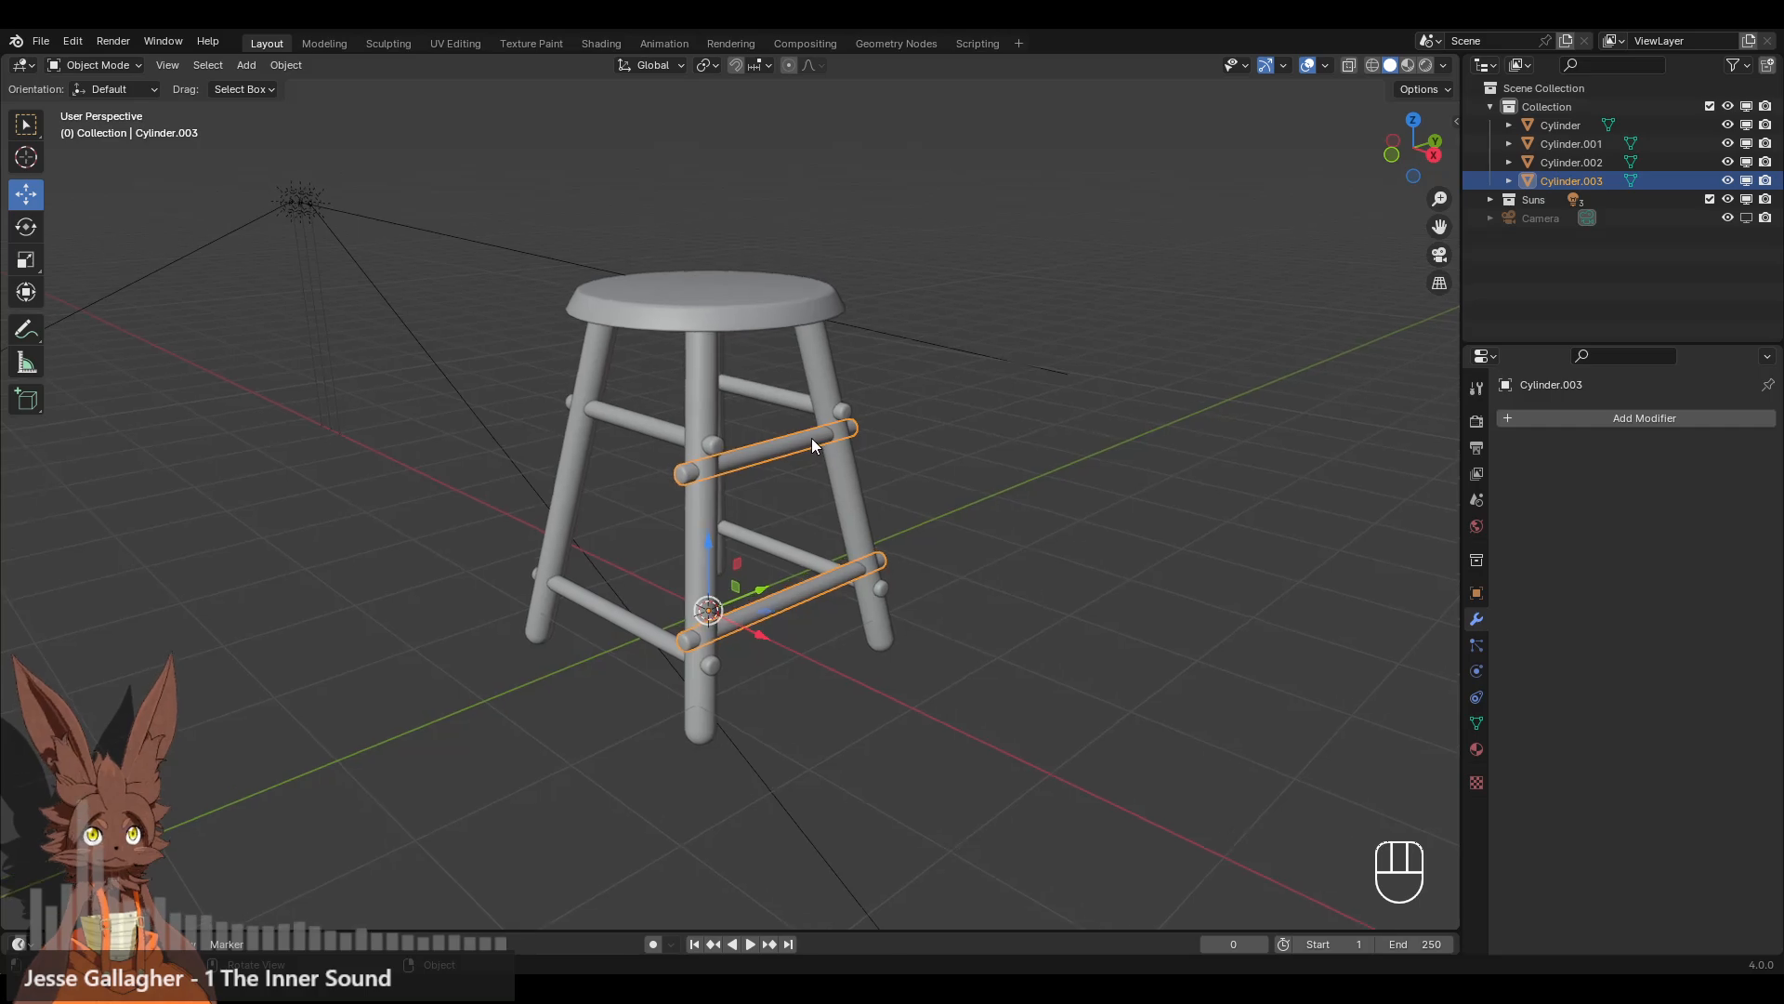
right_click(793, 429)
click(786, 424)
click(850, 408)
click(795, 415)
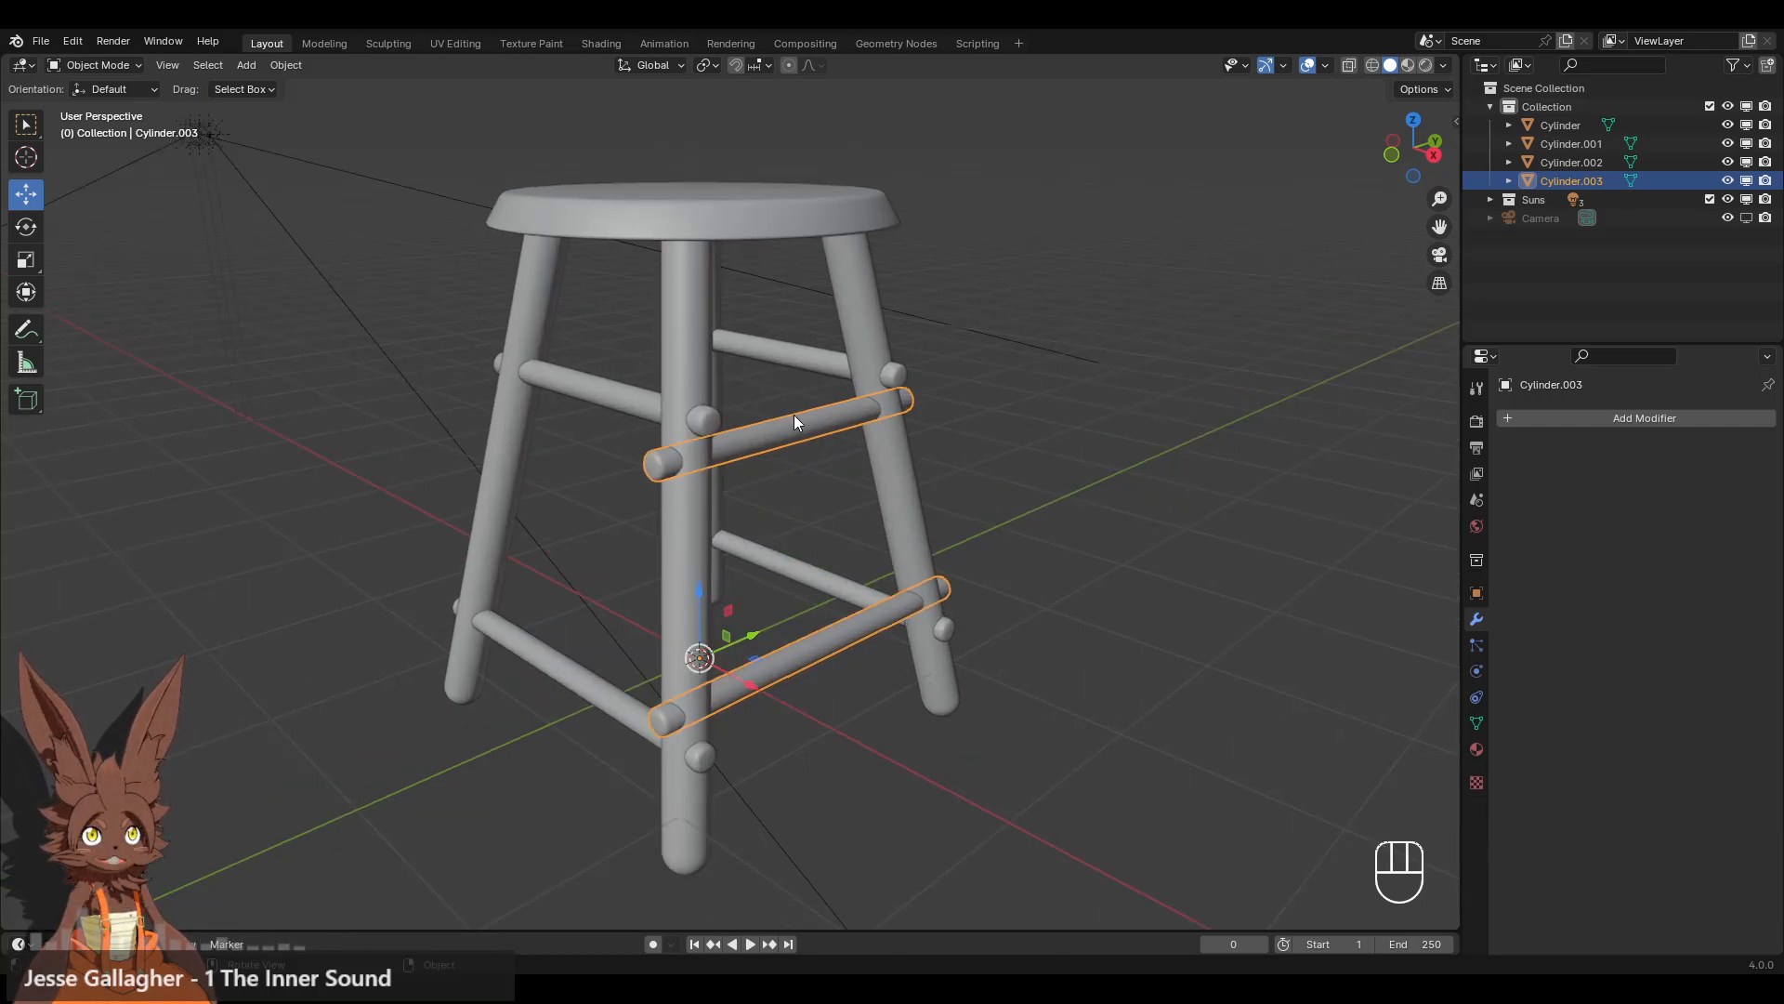
- Add a Mirror modifier to the repositioned crossbars with the seat as mirror object on the X axis, and apply it
click(1586, 418)
mouse_move(1509, 433)
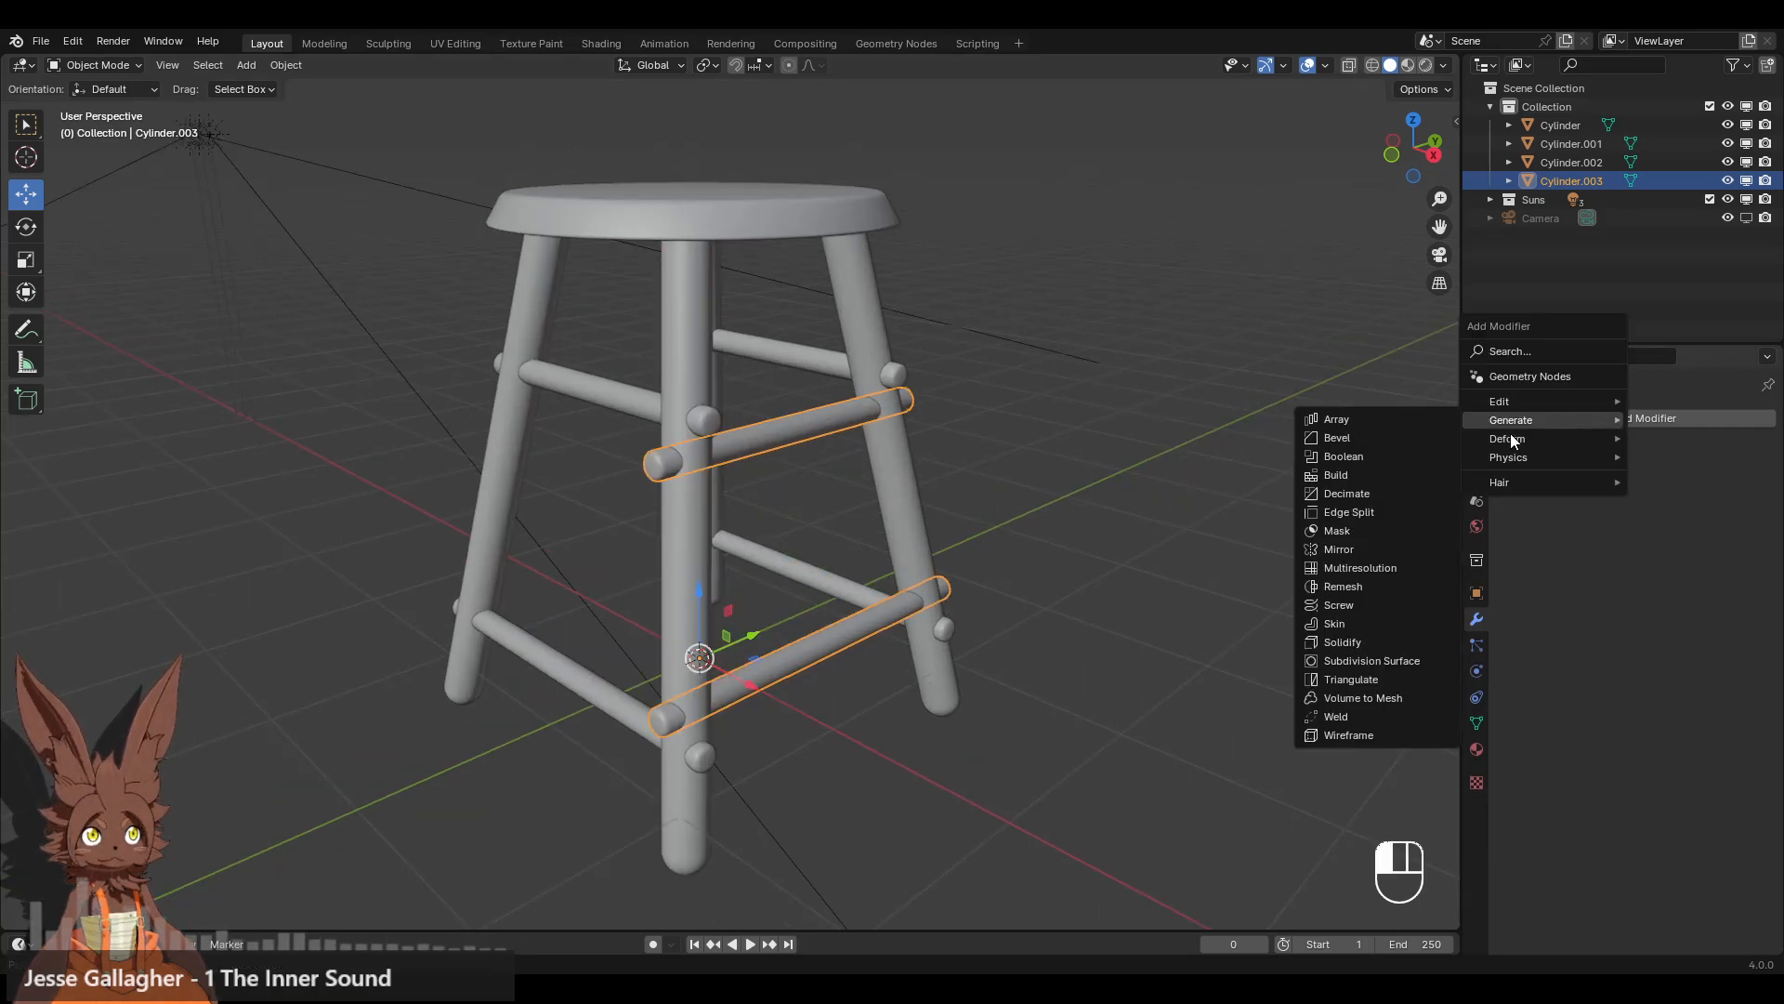
click(1379, 560)
click(1741, 549)
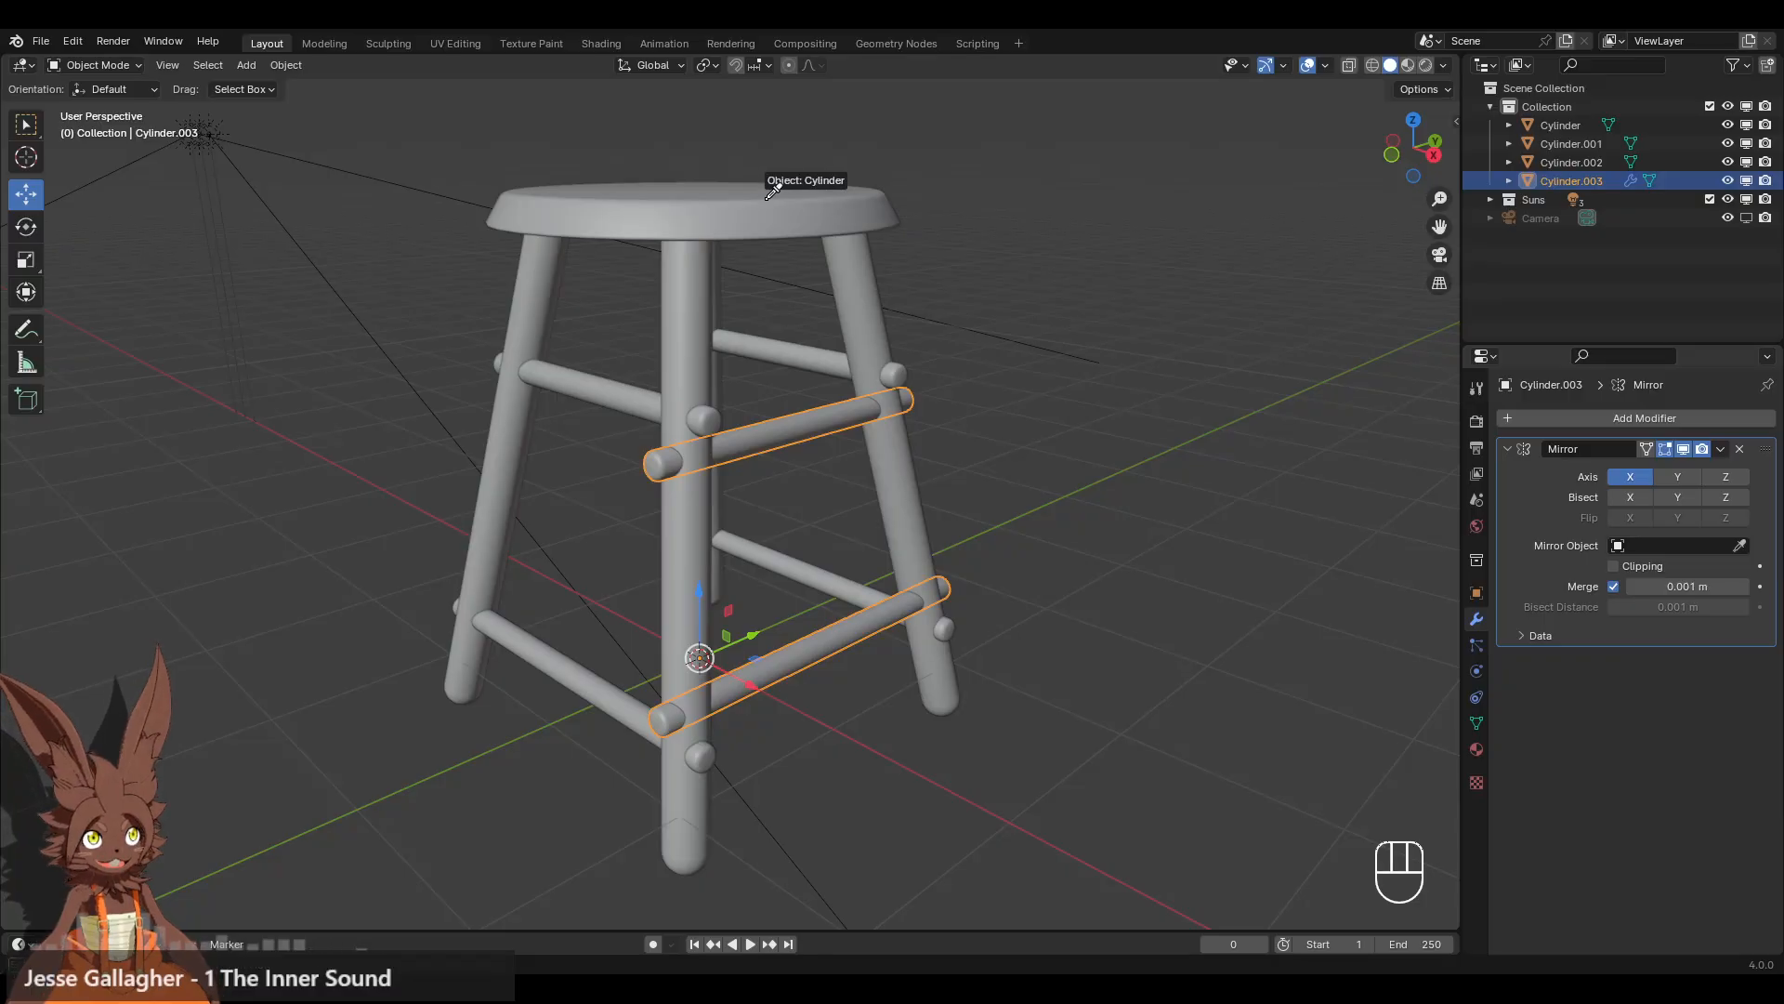
click(802, 211)
click(1012, 314)
middle_drag(1013, 314, 1404, 426)
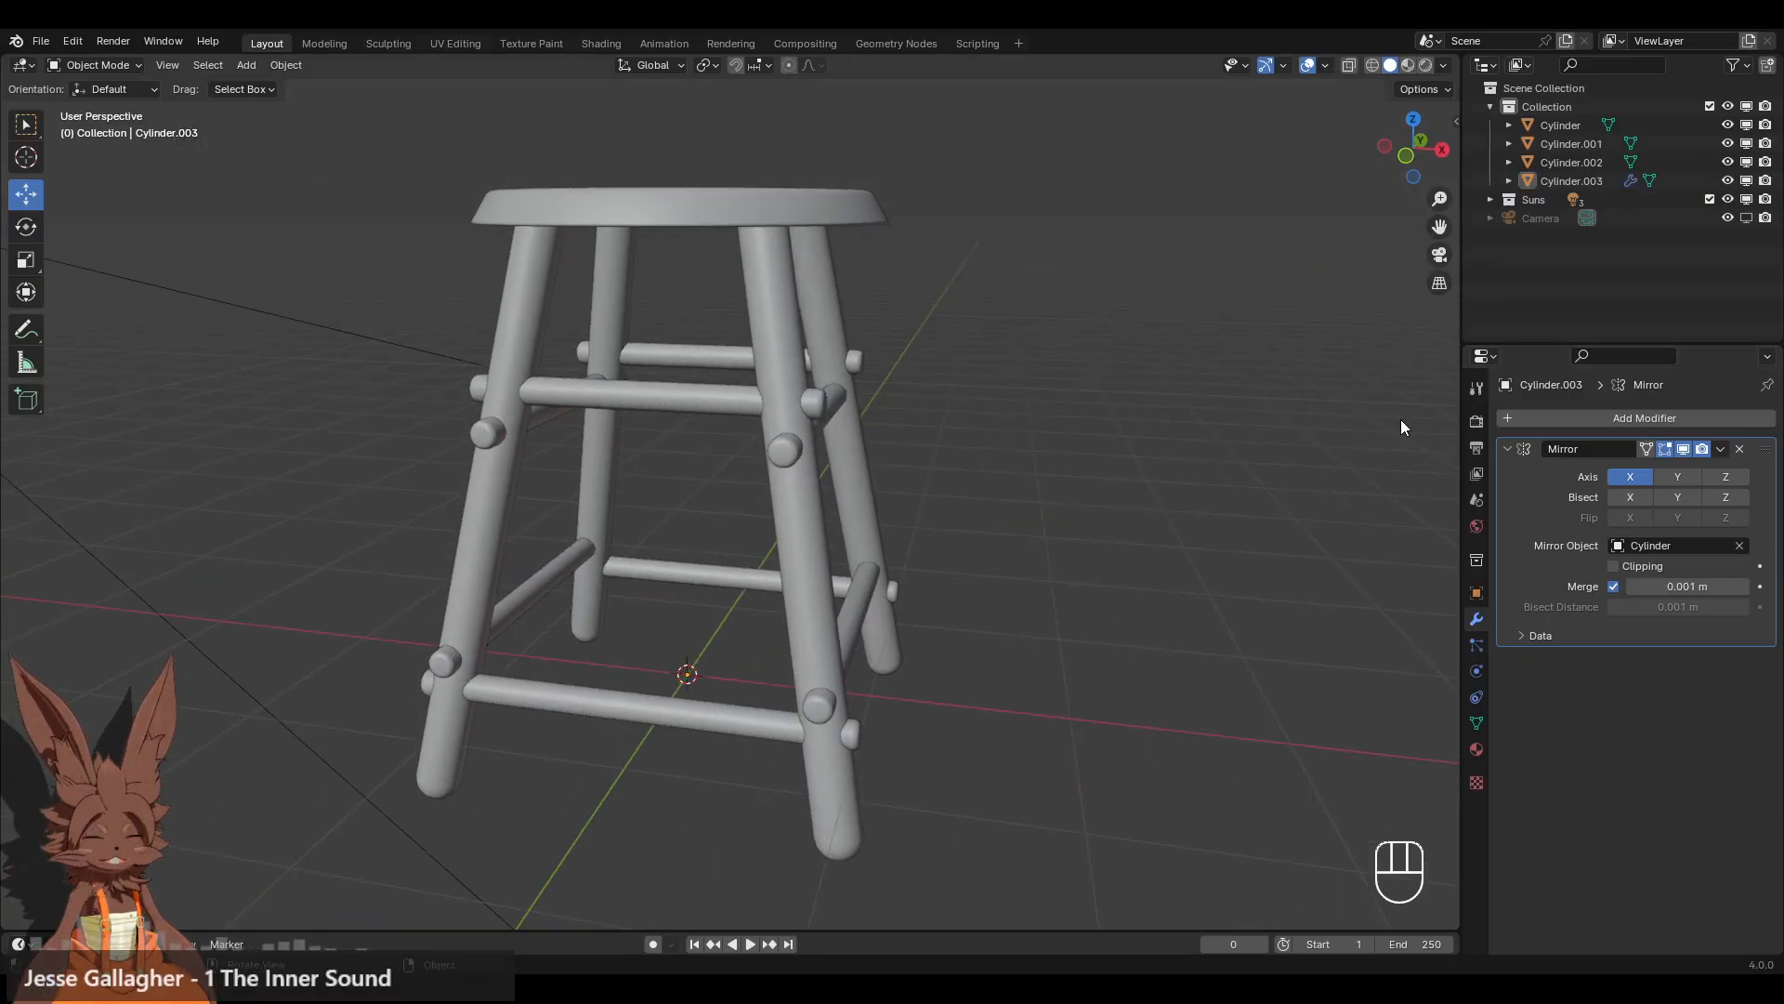
click(1720, 450)
click(1642, 467)
- Unwrap the UVs of all four newly mirrored crossbars in the UV Editing workspace
click(486, 433)
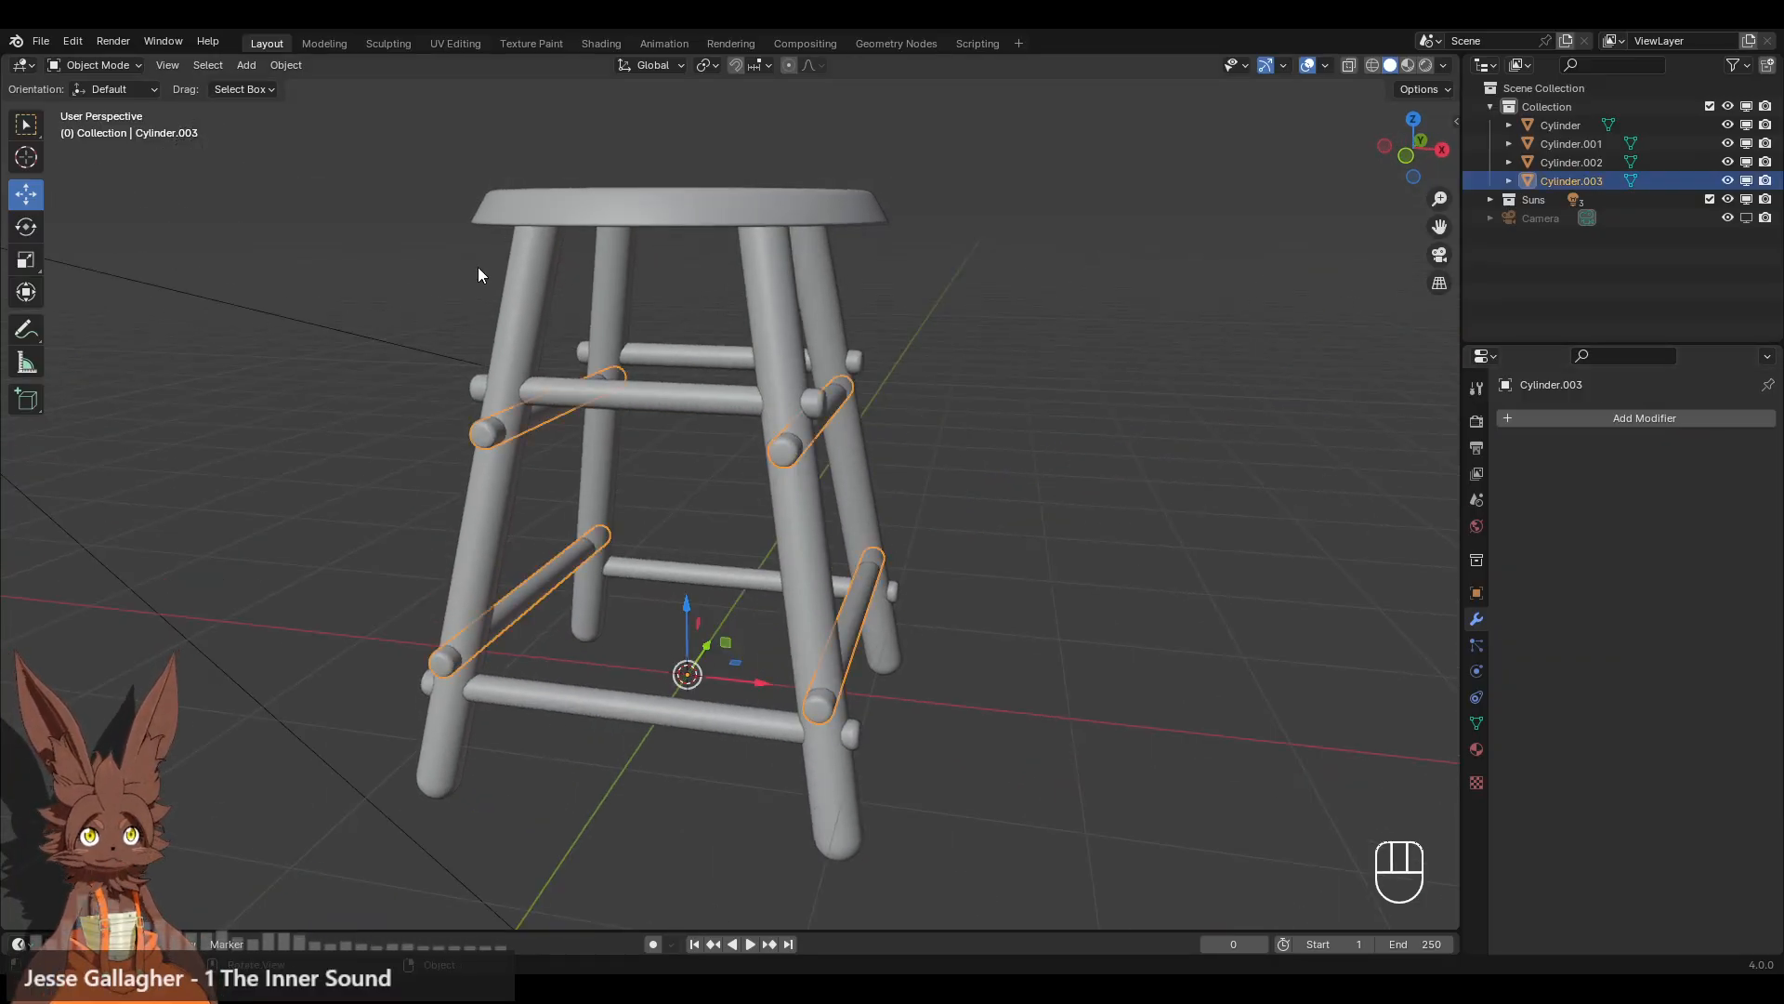
click(454, 43)
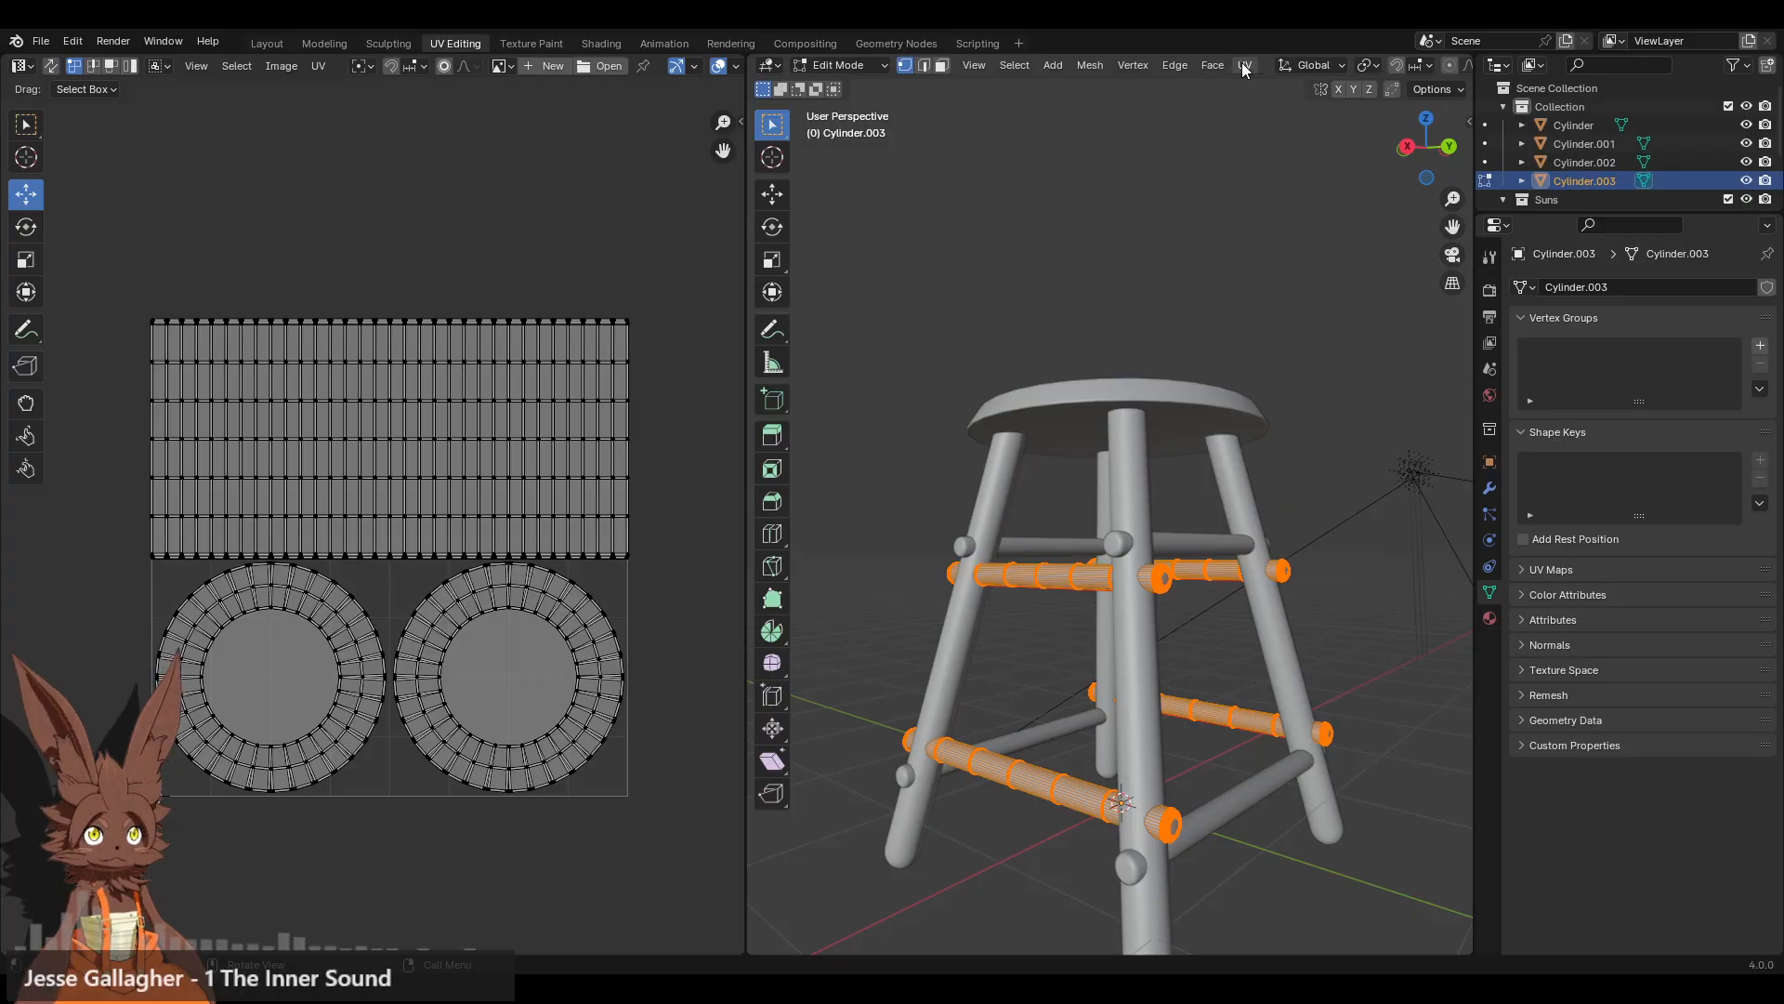
click(1244, 67)
click(1244, 107)
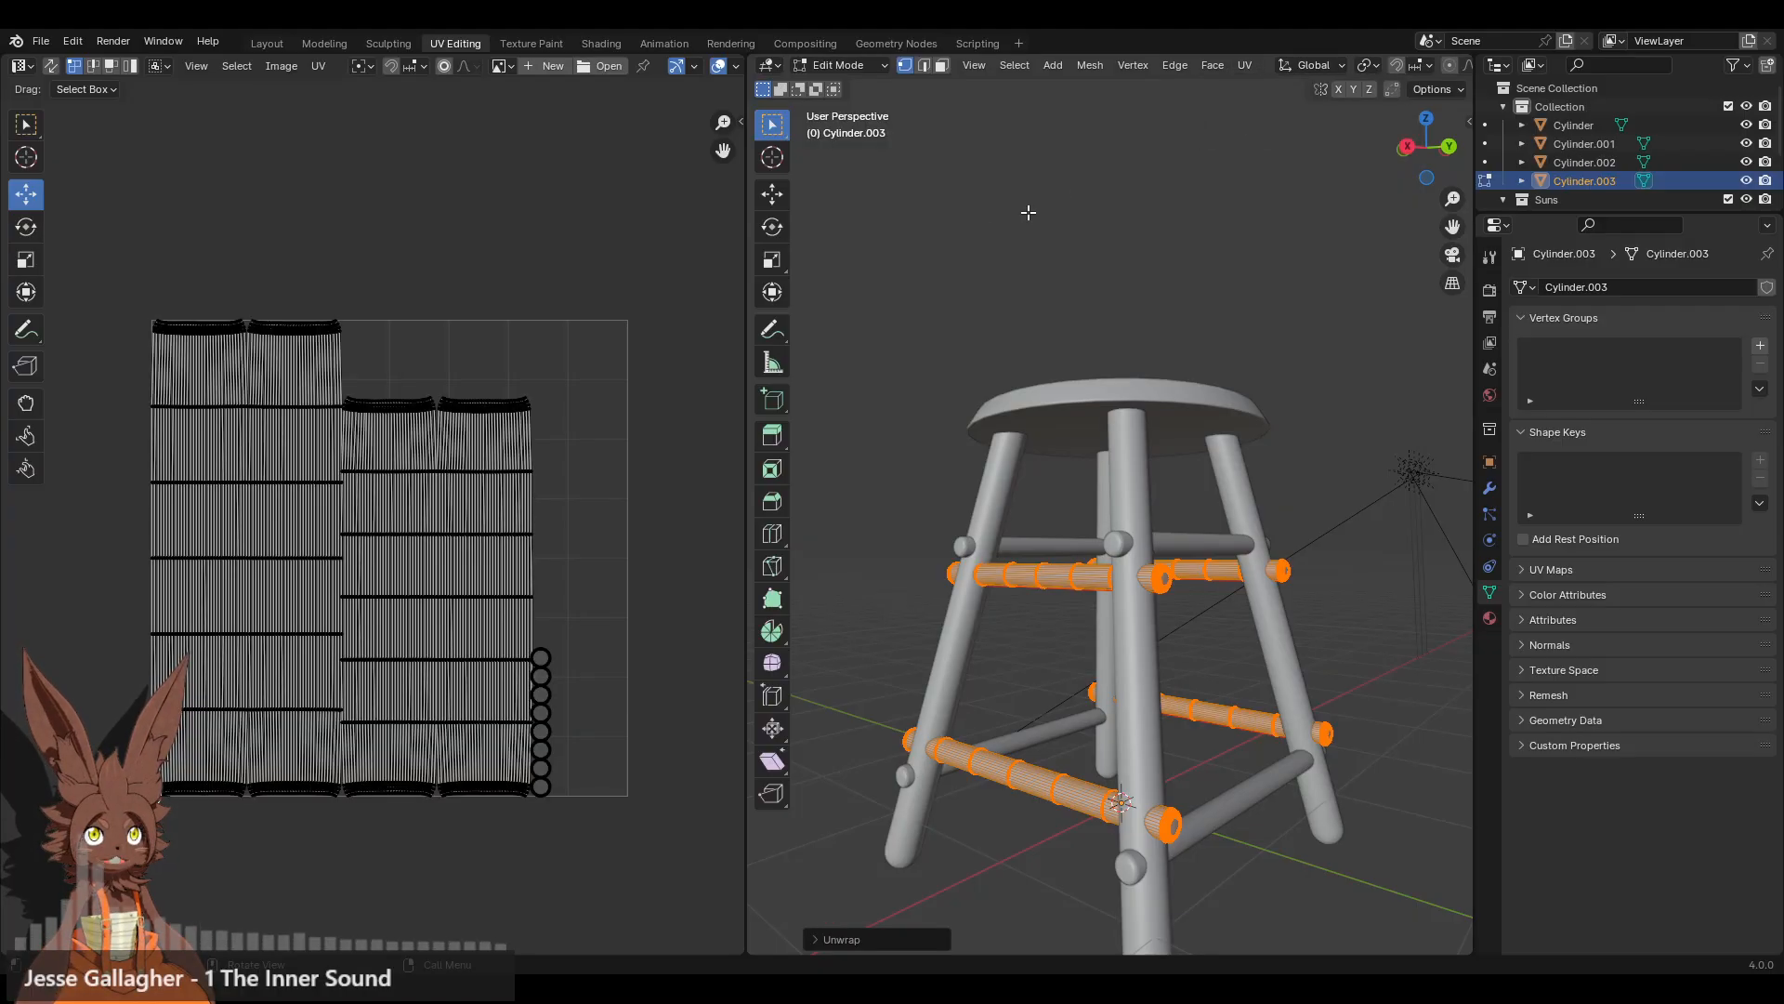
- Return to the Layout workspace and assign the existing Wood material to both crossbar objects
click(269, 44)
scroll(929, 363, down, 2)
scroll(917, 371, up, 6)
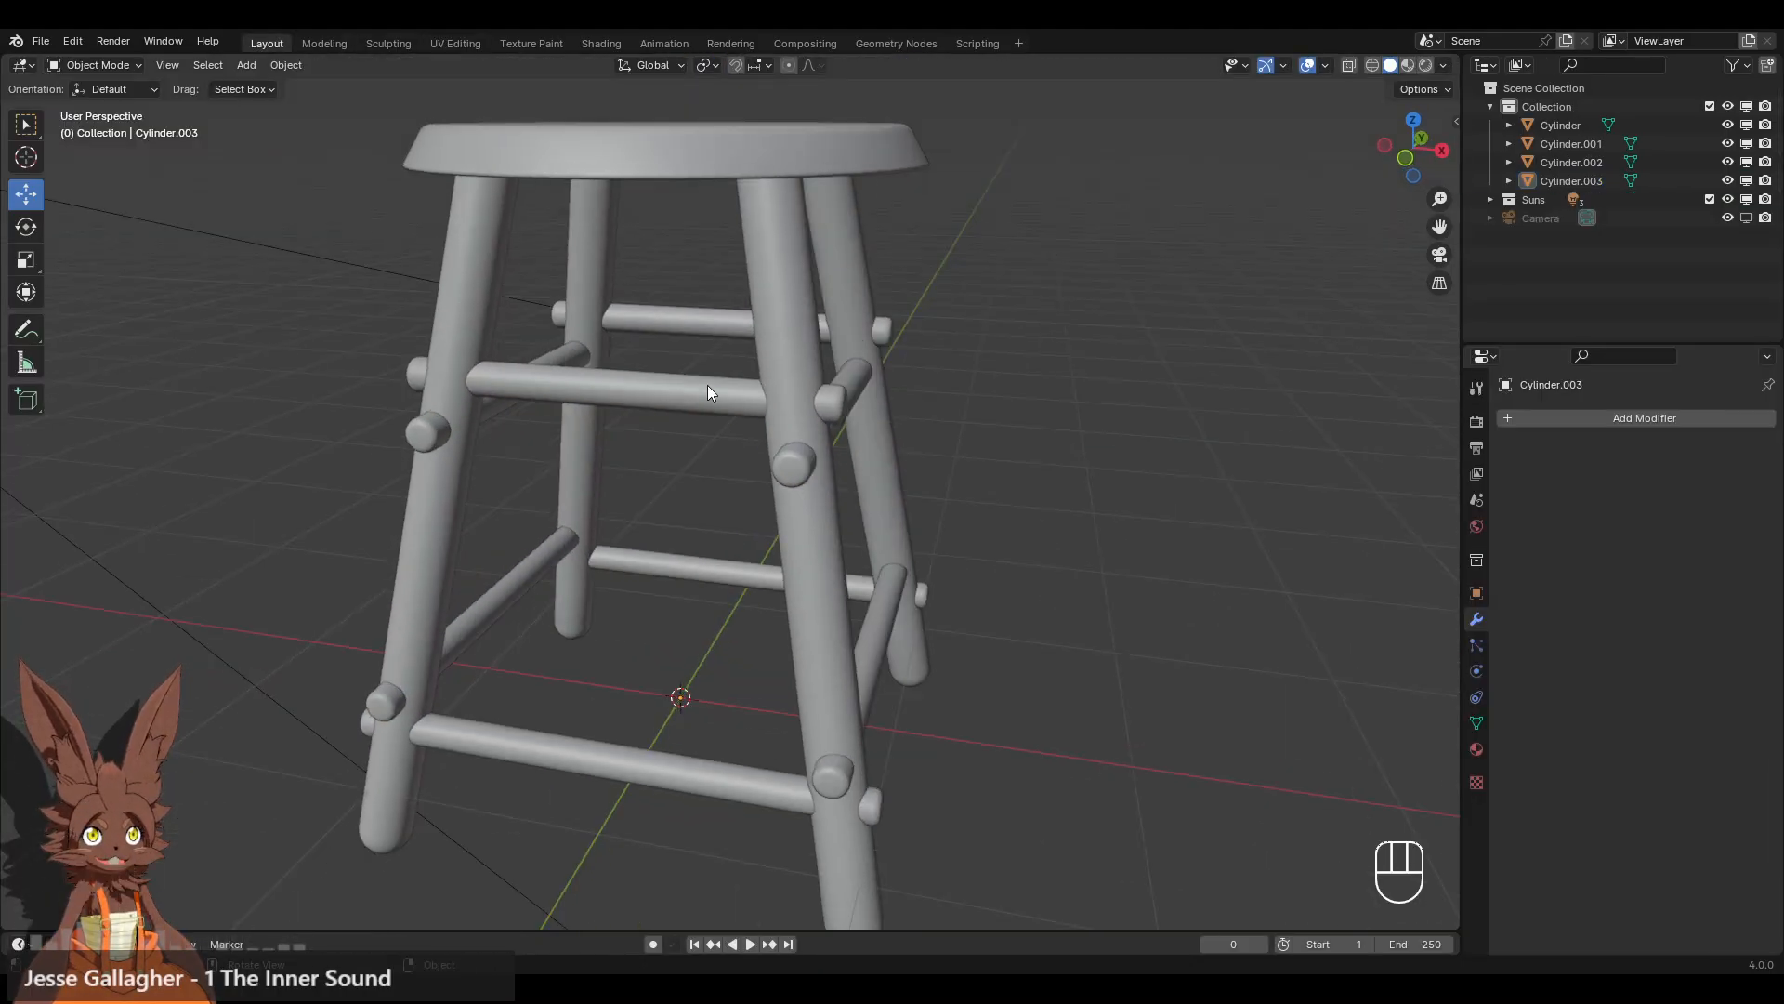
click(708, 392)
click(1477, 749)
click(1511, 497)
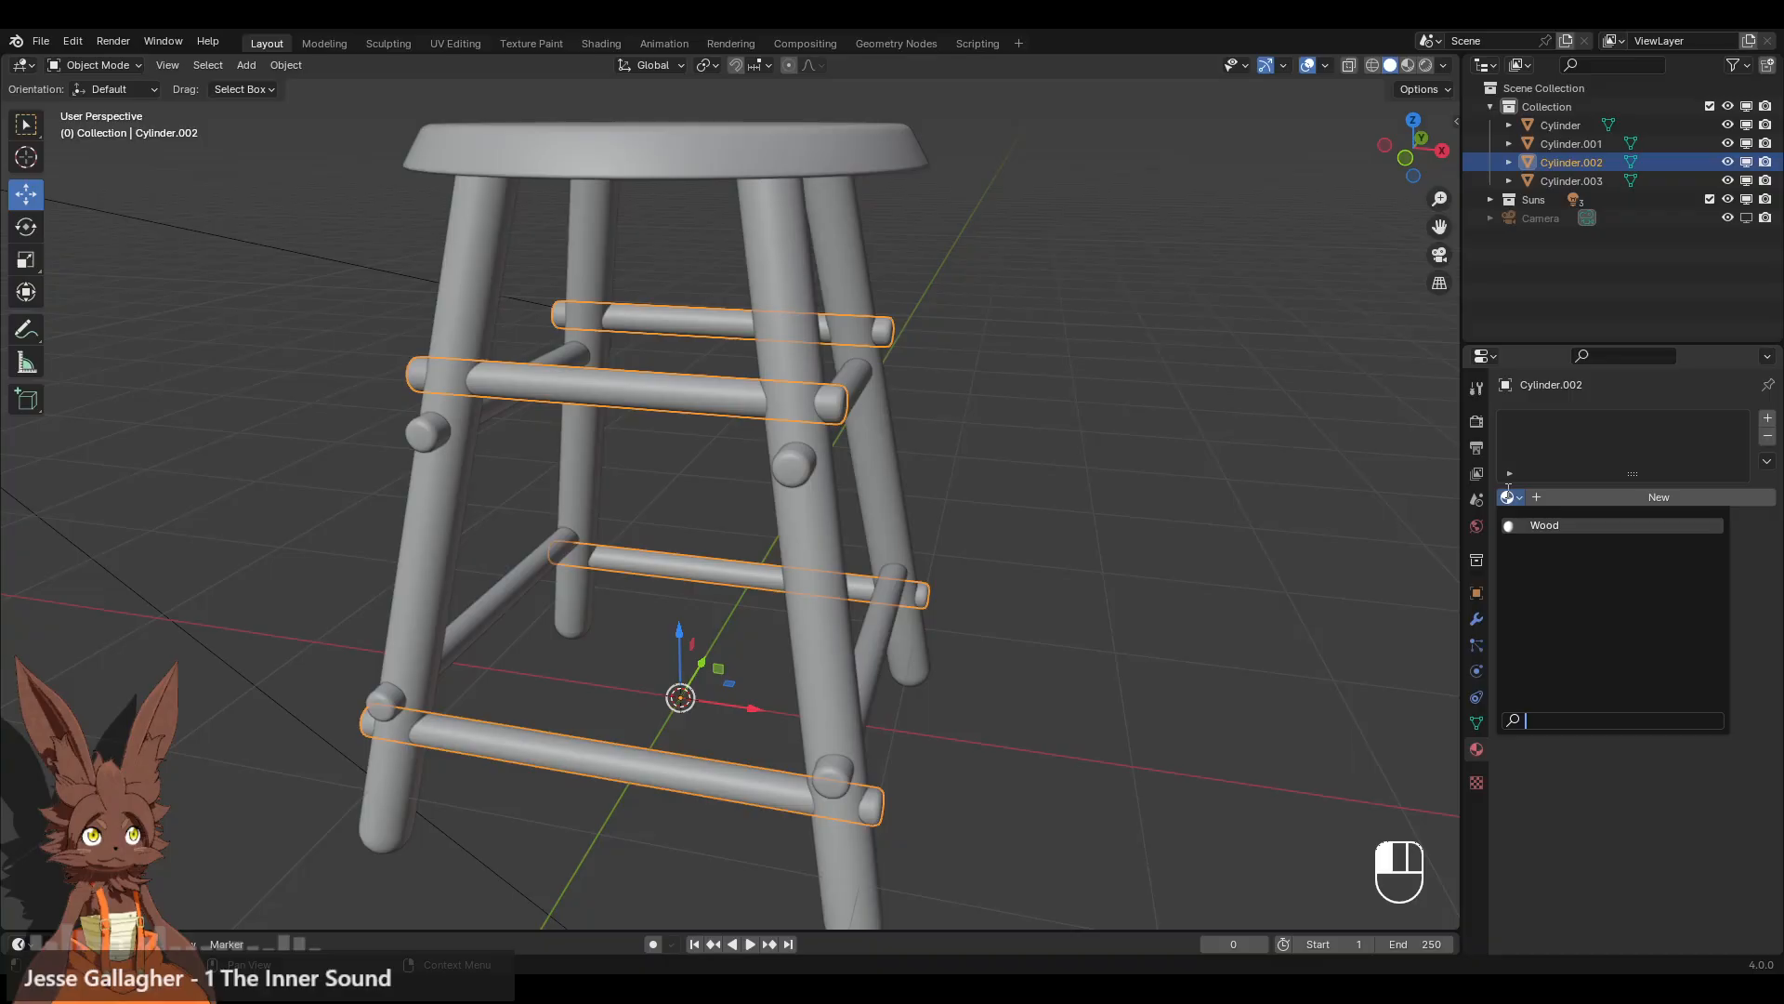
click(868, 375)
click(1524, 498)
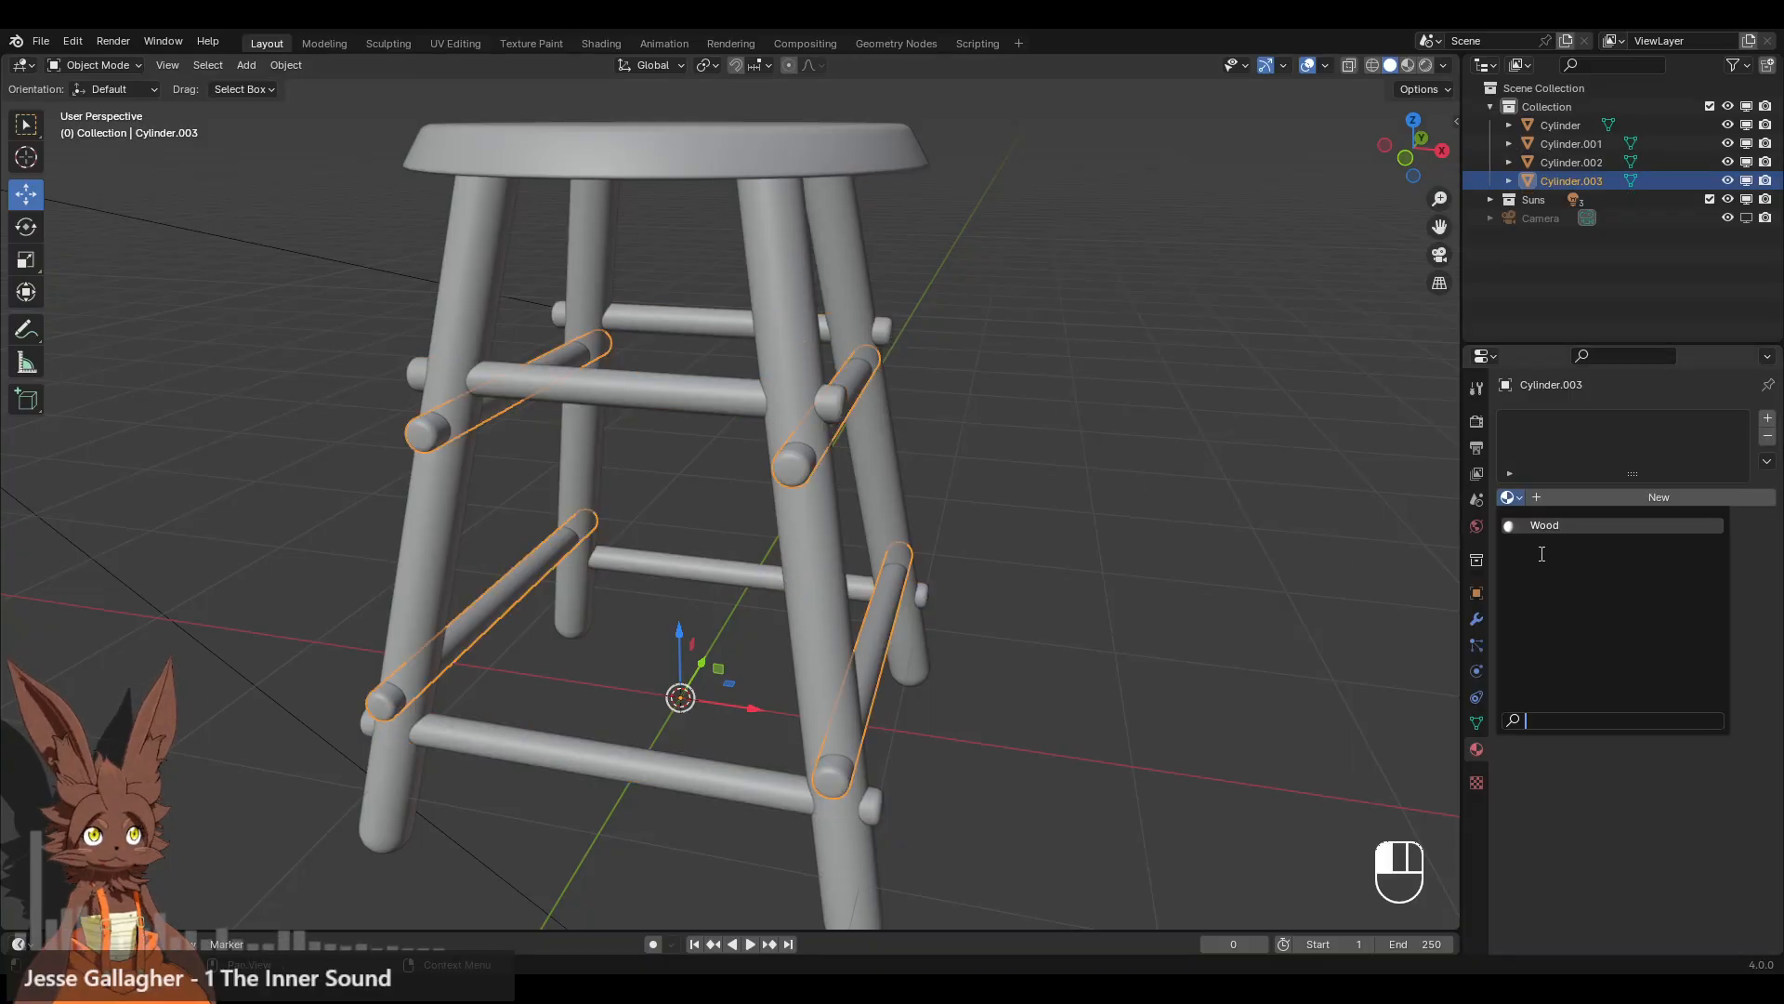
click(1542, 526)
- Assign the Wood material to the legs and select the seat to check its material
click(777, 316)
click(1509, 498)
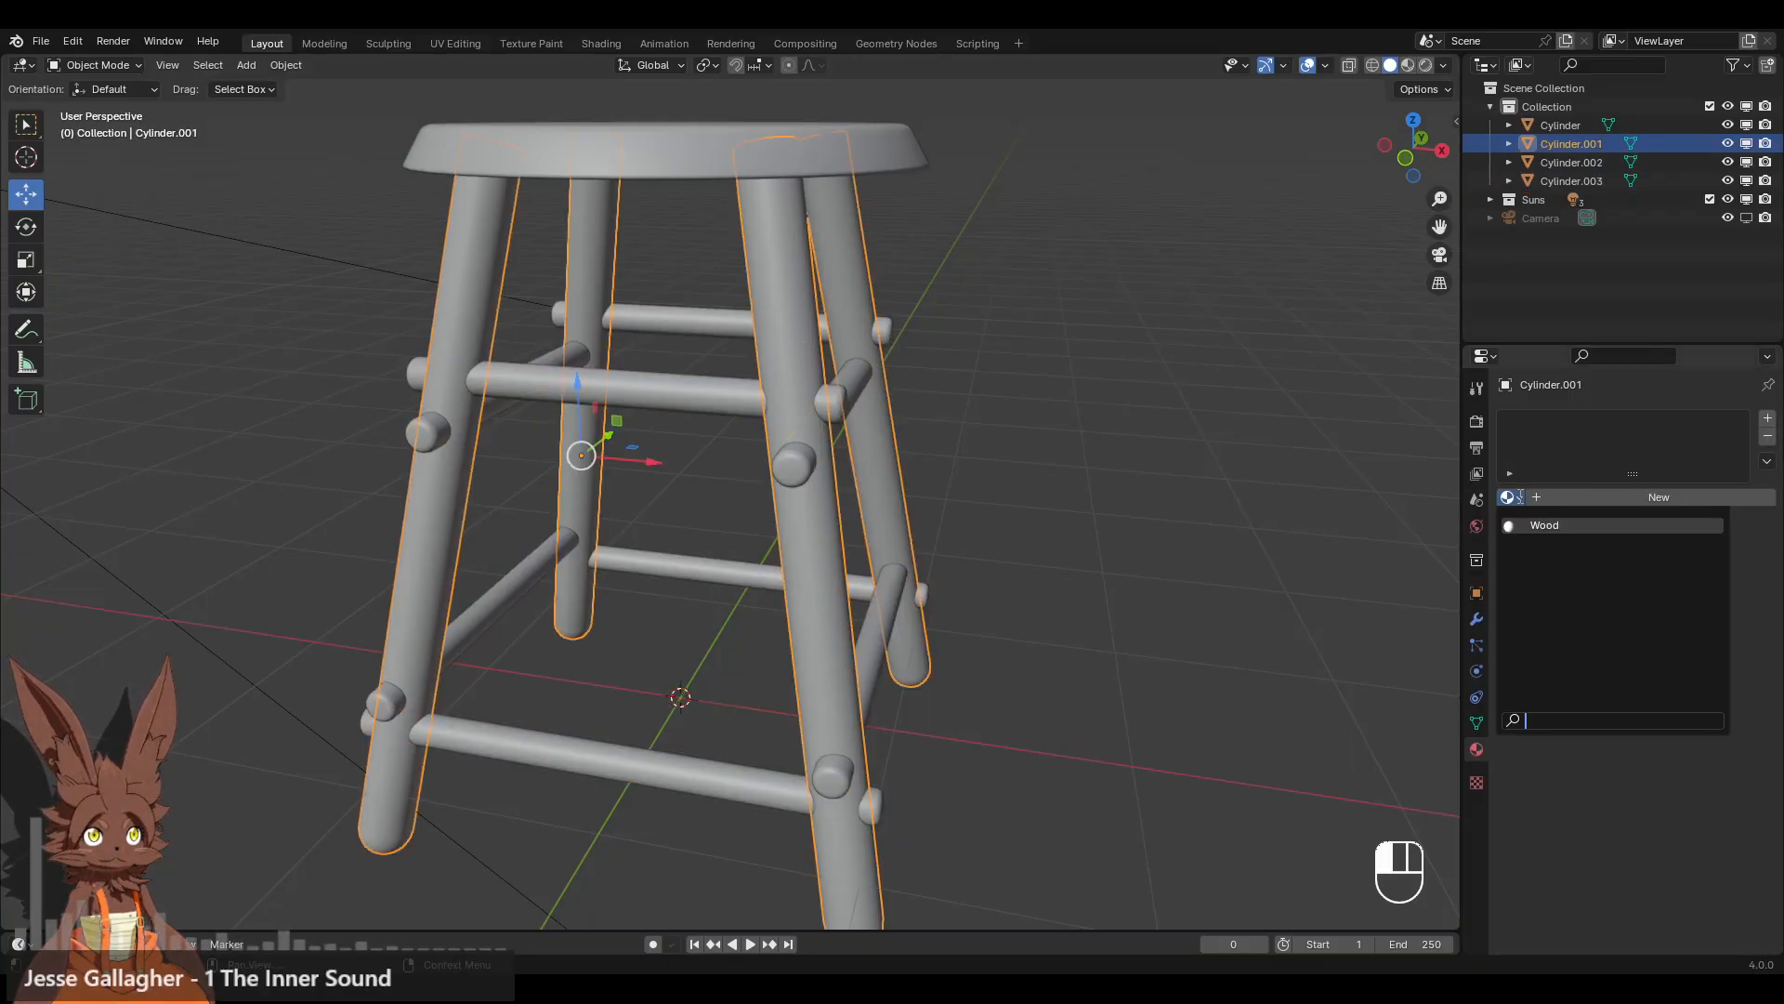
click(1542, 526)
click(1477, 622)
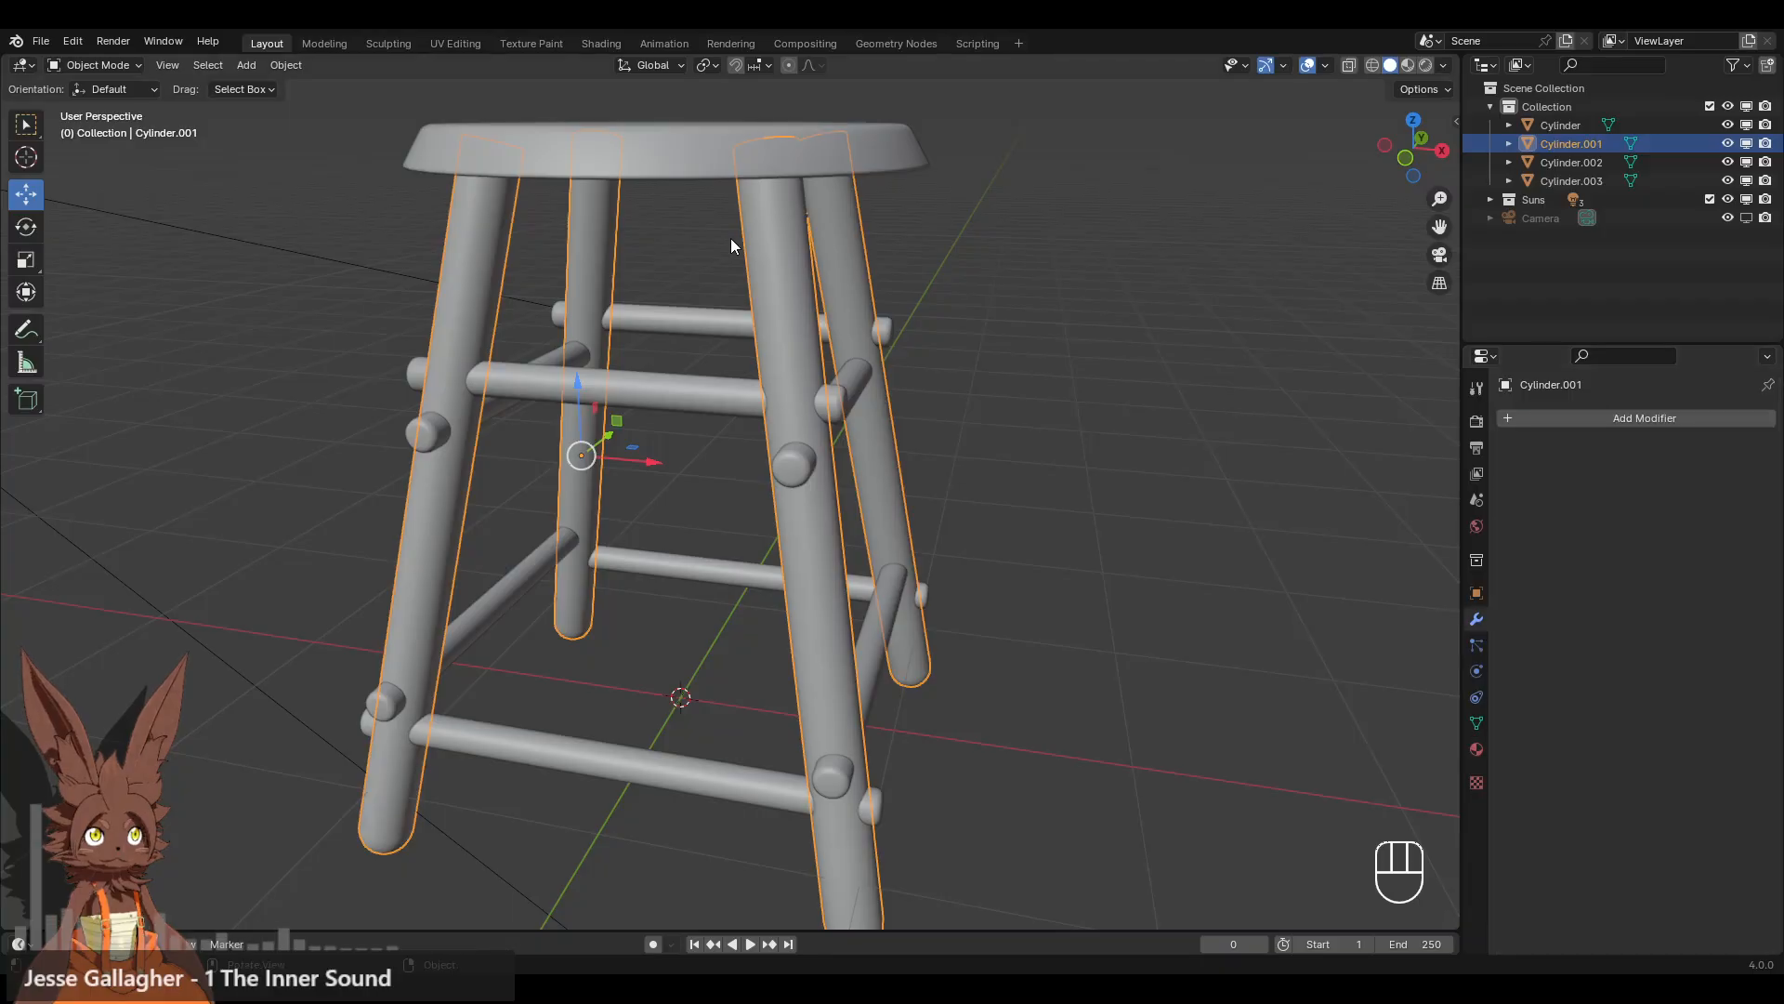
click(794, 164)
click(1477, 748)
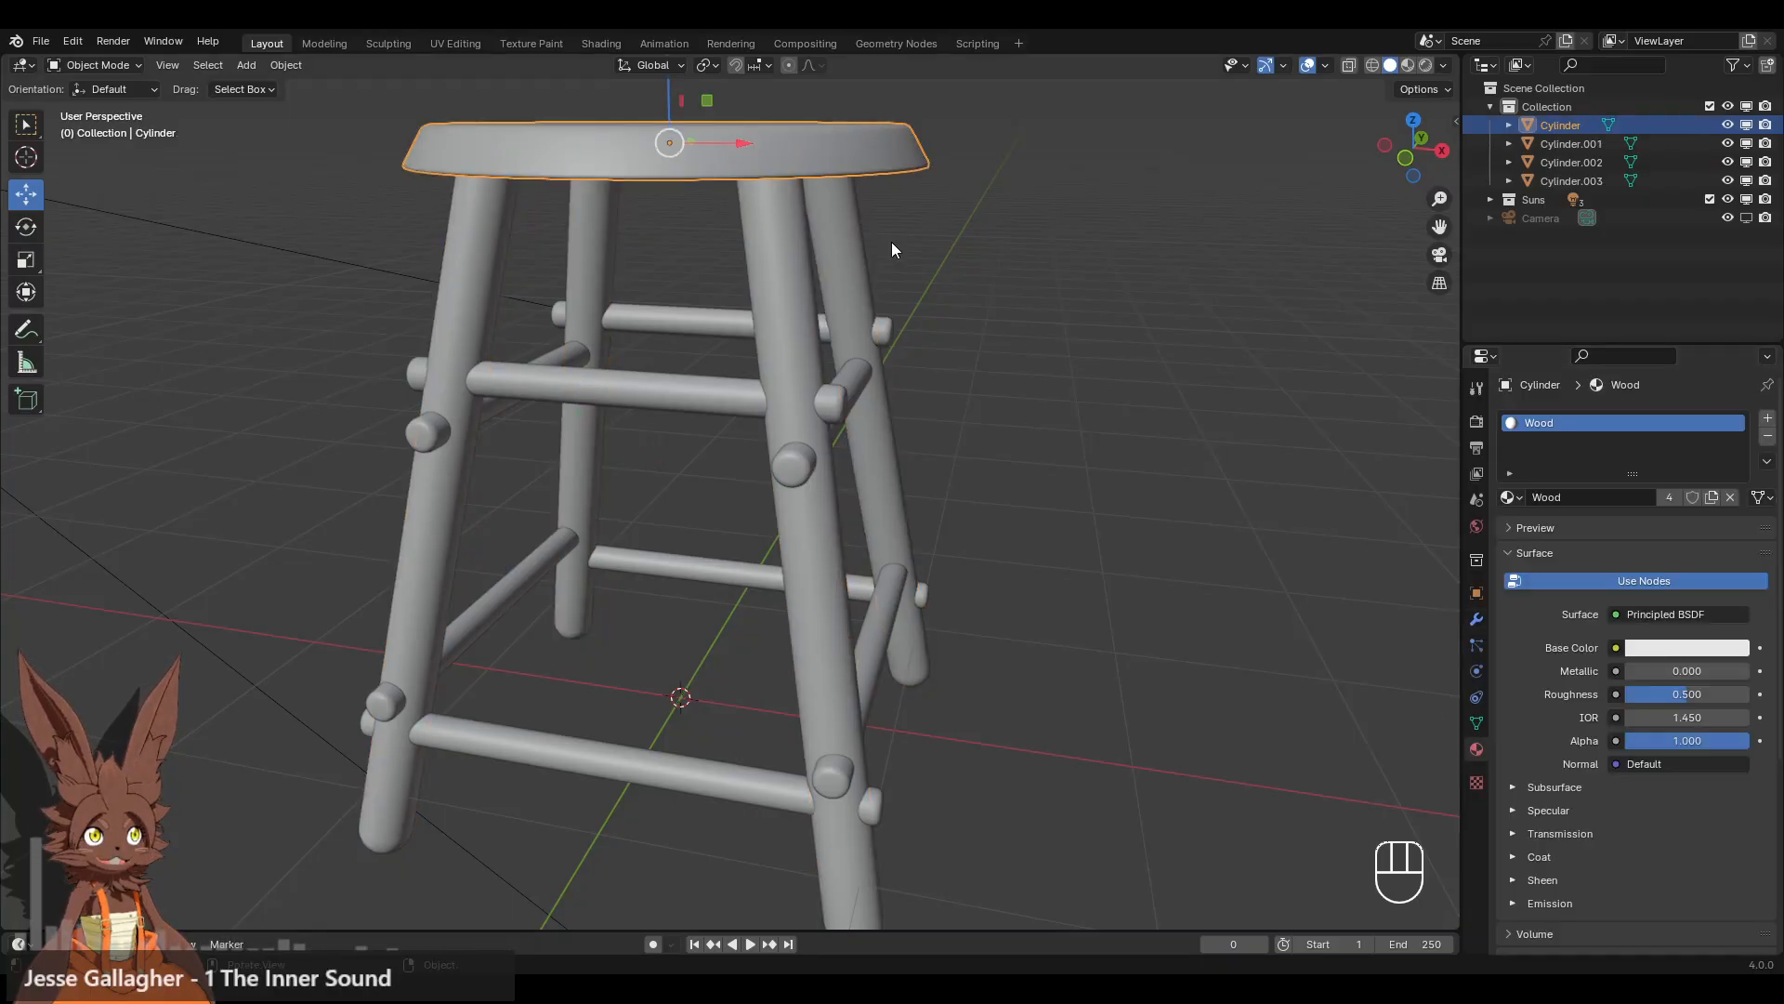
- Open the Shading workspace, enlarge the 3D view and frame the stool in it
click(600, 44)
scroll(948, 483, down, 1)
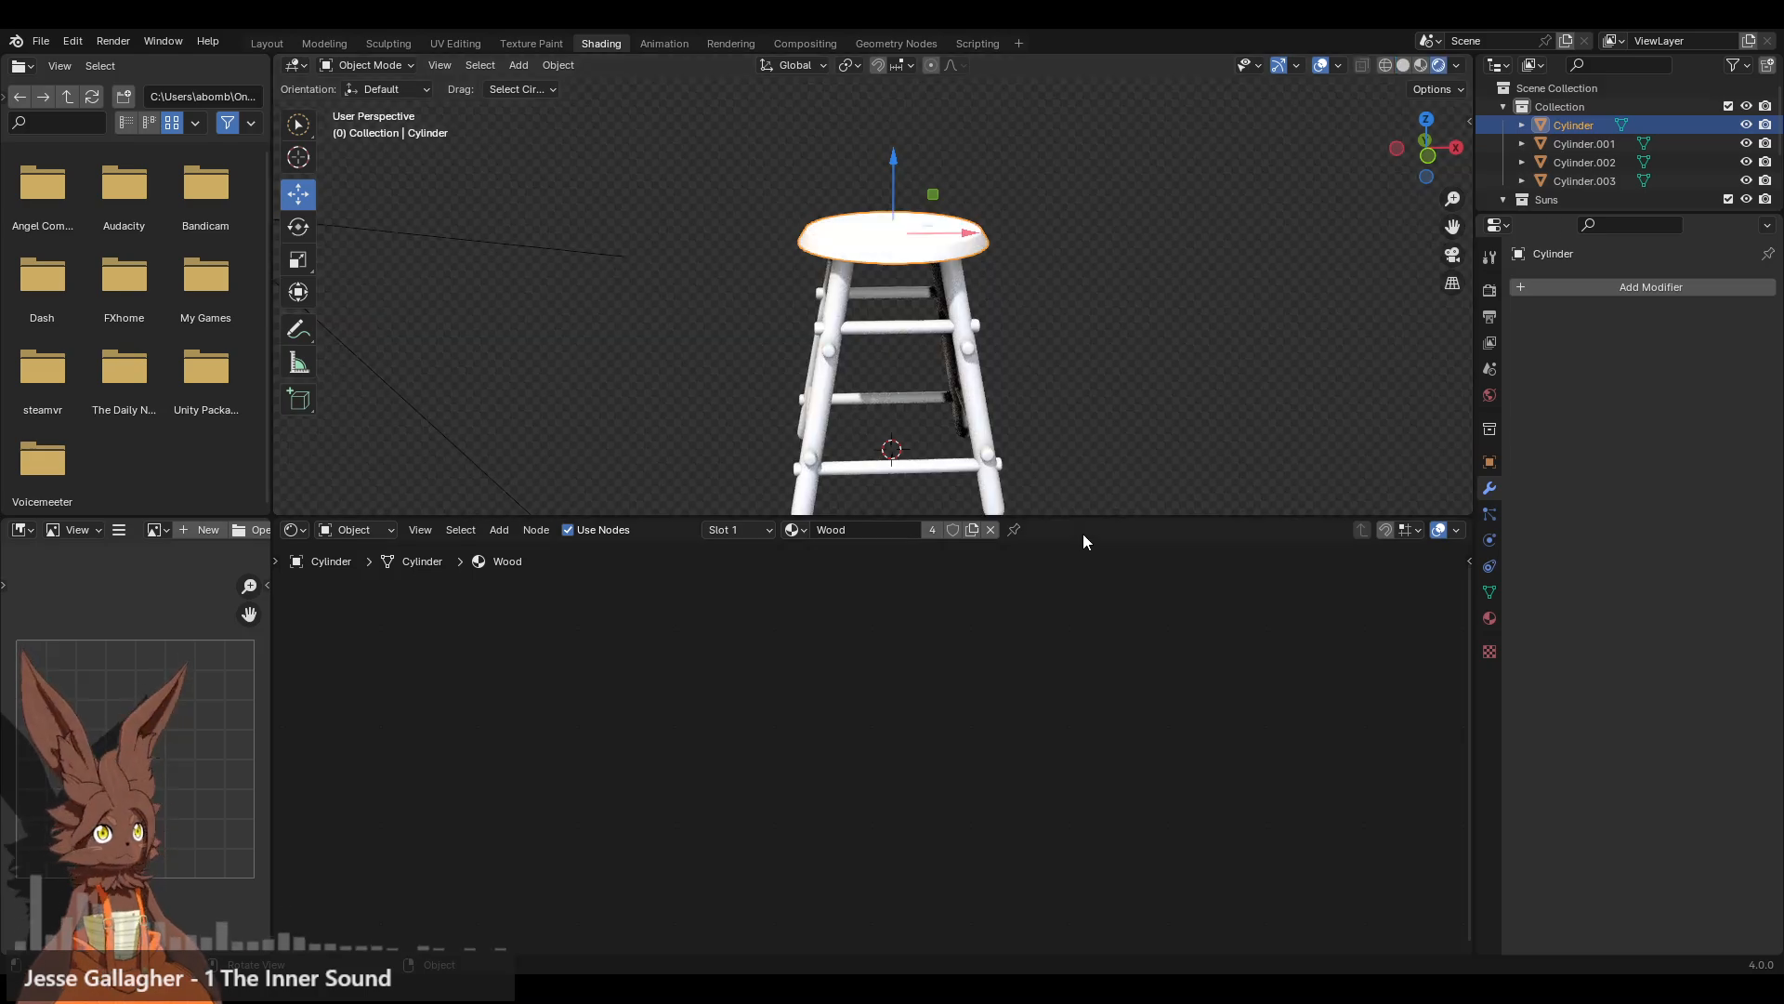
drag(1085, 519, 1085, 679)
scroll(967, 467, down, 2)
middle_drag(966, 467, 967, 405)
scroll(945, 464, up, 2)
scroll(974, 460, down, 1)
scroll(906, 461, up, 3)
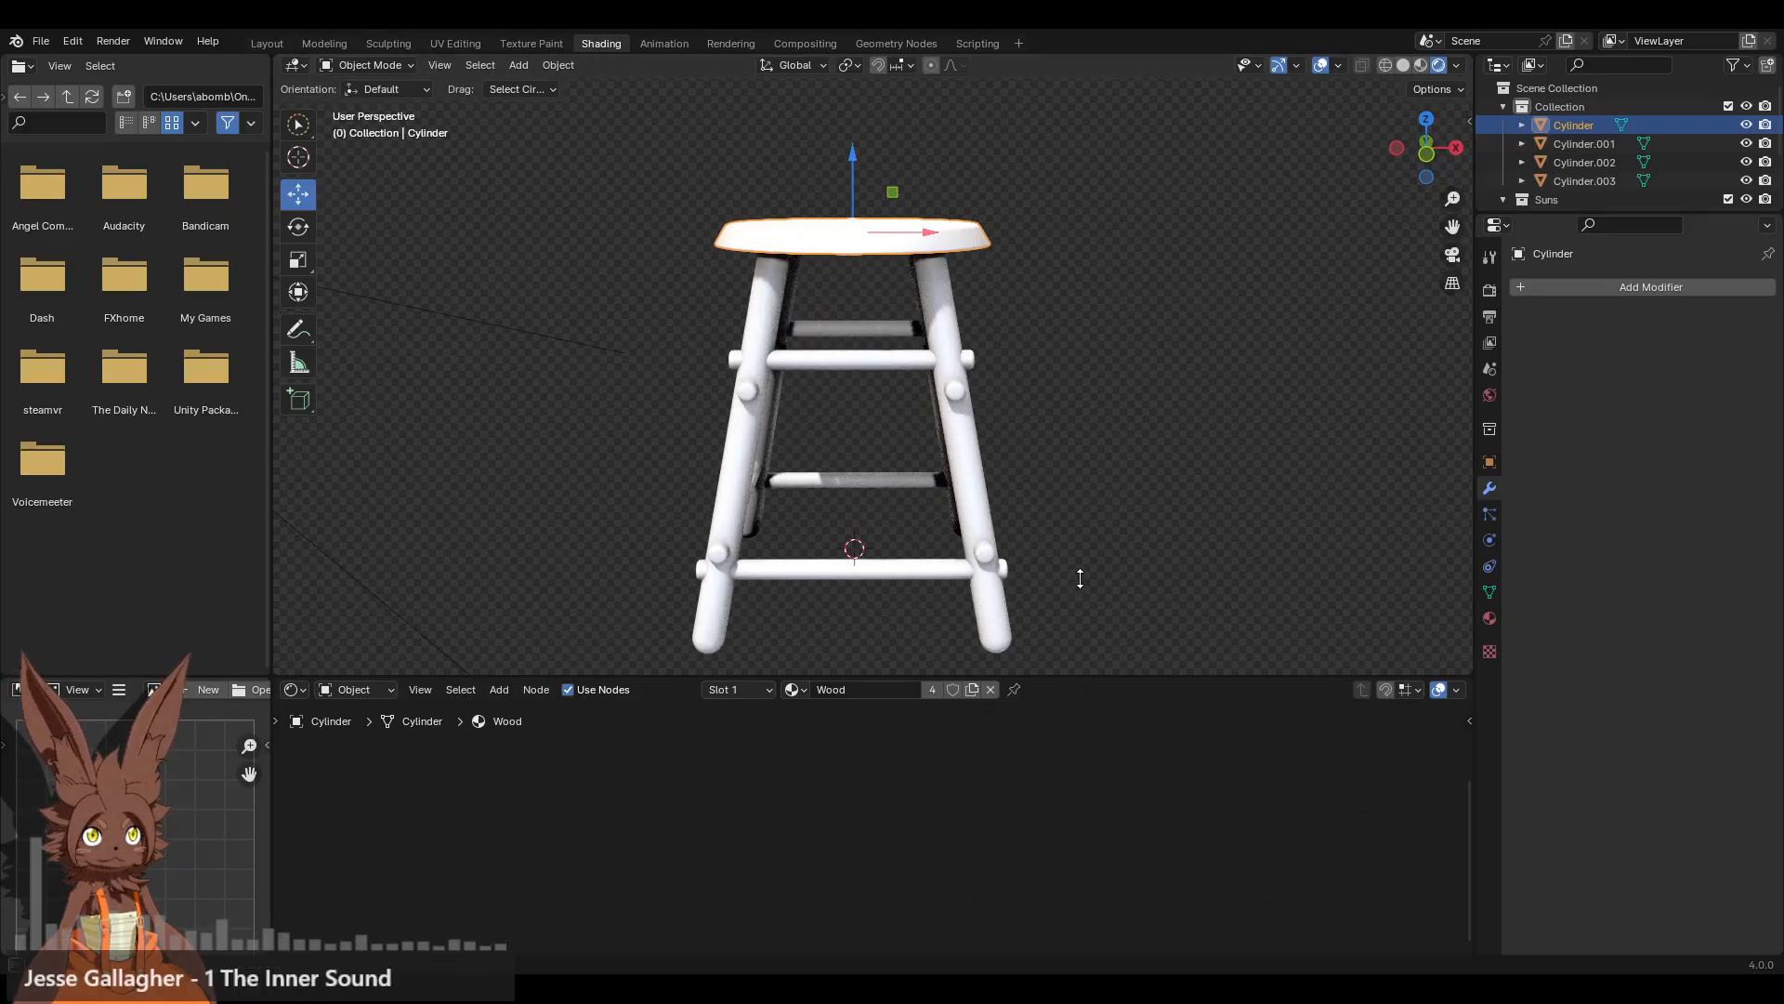
drag(1079, 578, 1080, 569)
- Select the Wood material's Principled BSDF node and connect the plywood ambient occlusion, base color, roughness and normal textures through a mapping setup
click(1490, 618)
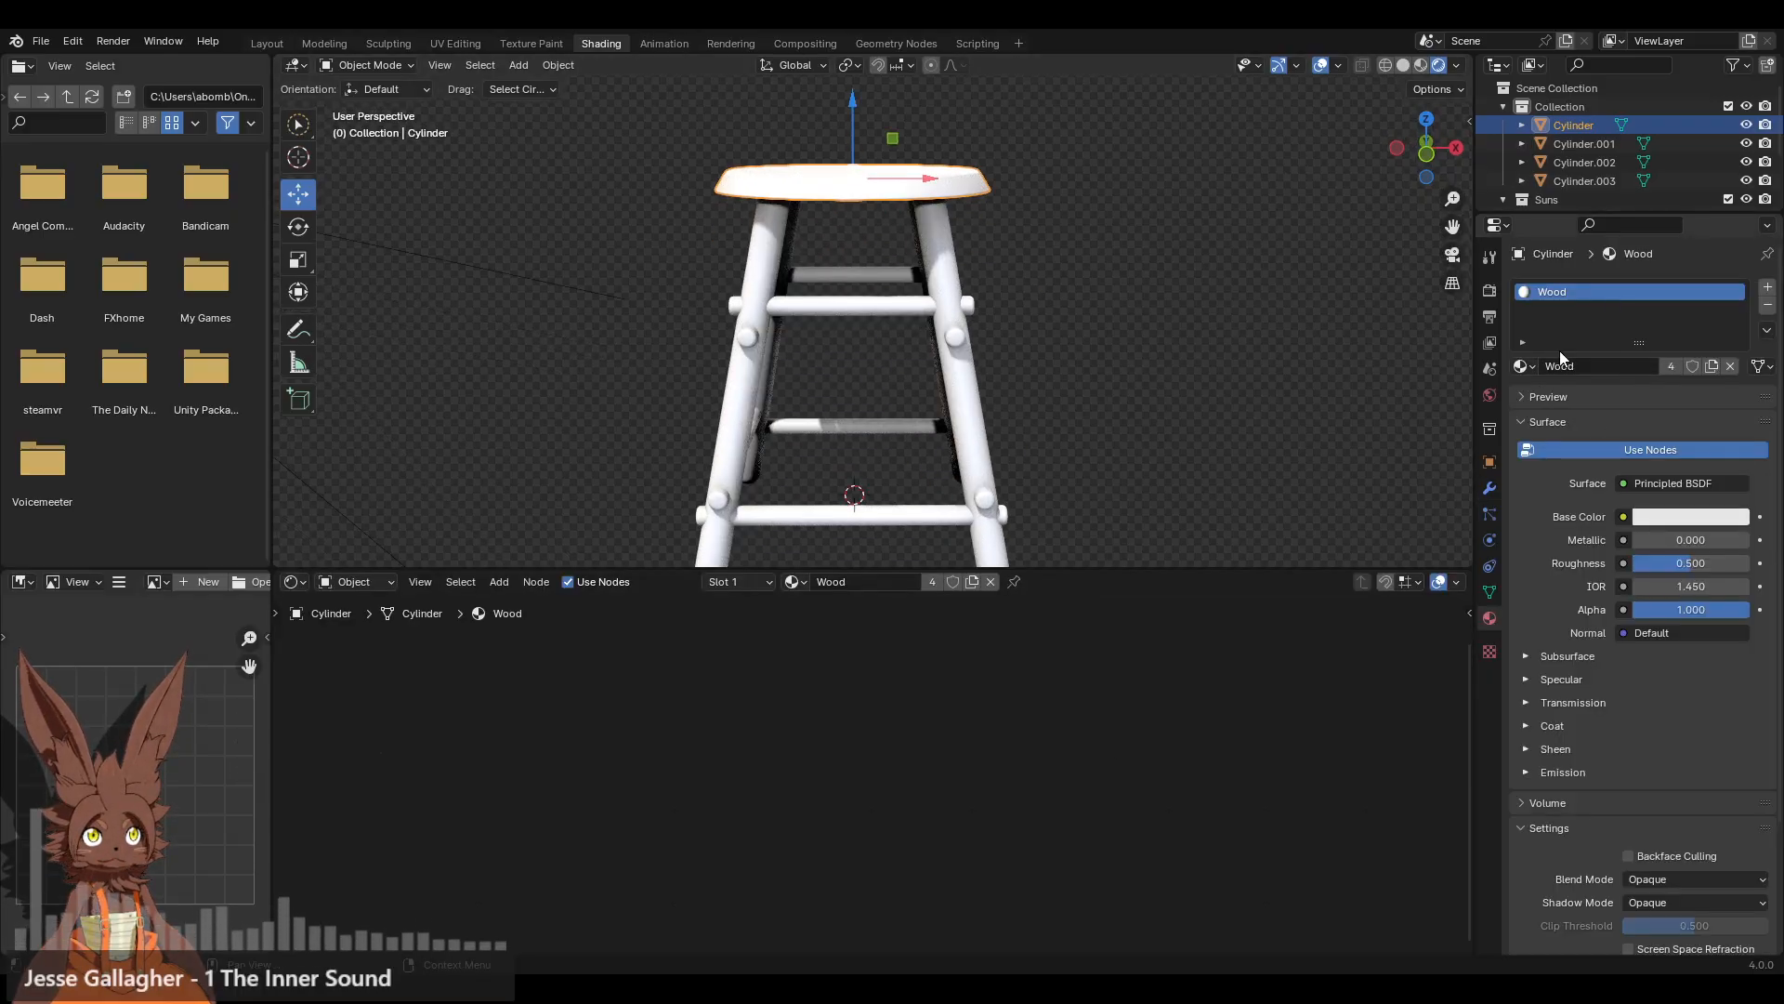
scroll(1067, 723, down, 8)
scroll(1063, 725, up, 3)
middle_drag(1063, 725, 956, 753)
click(1298, 719)
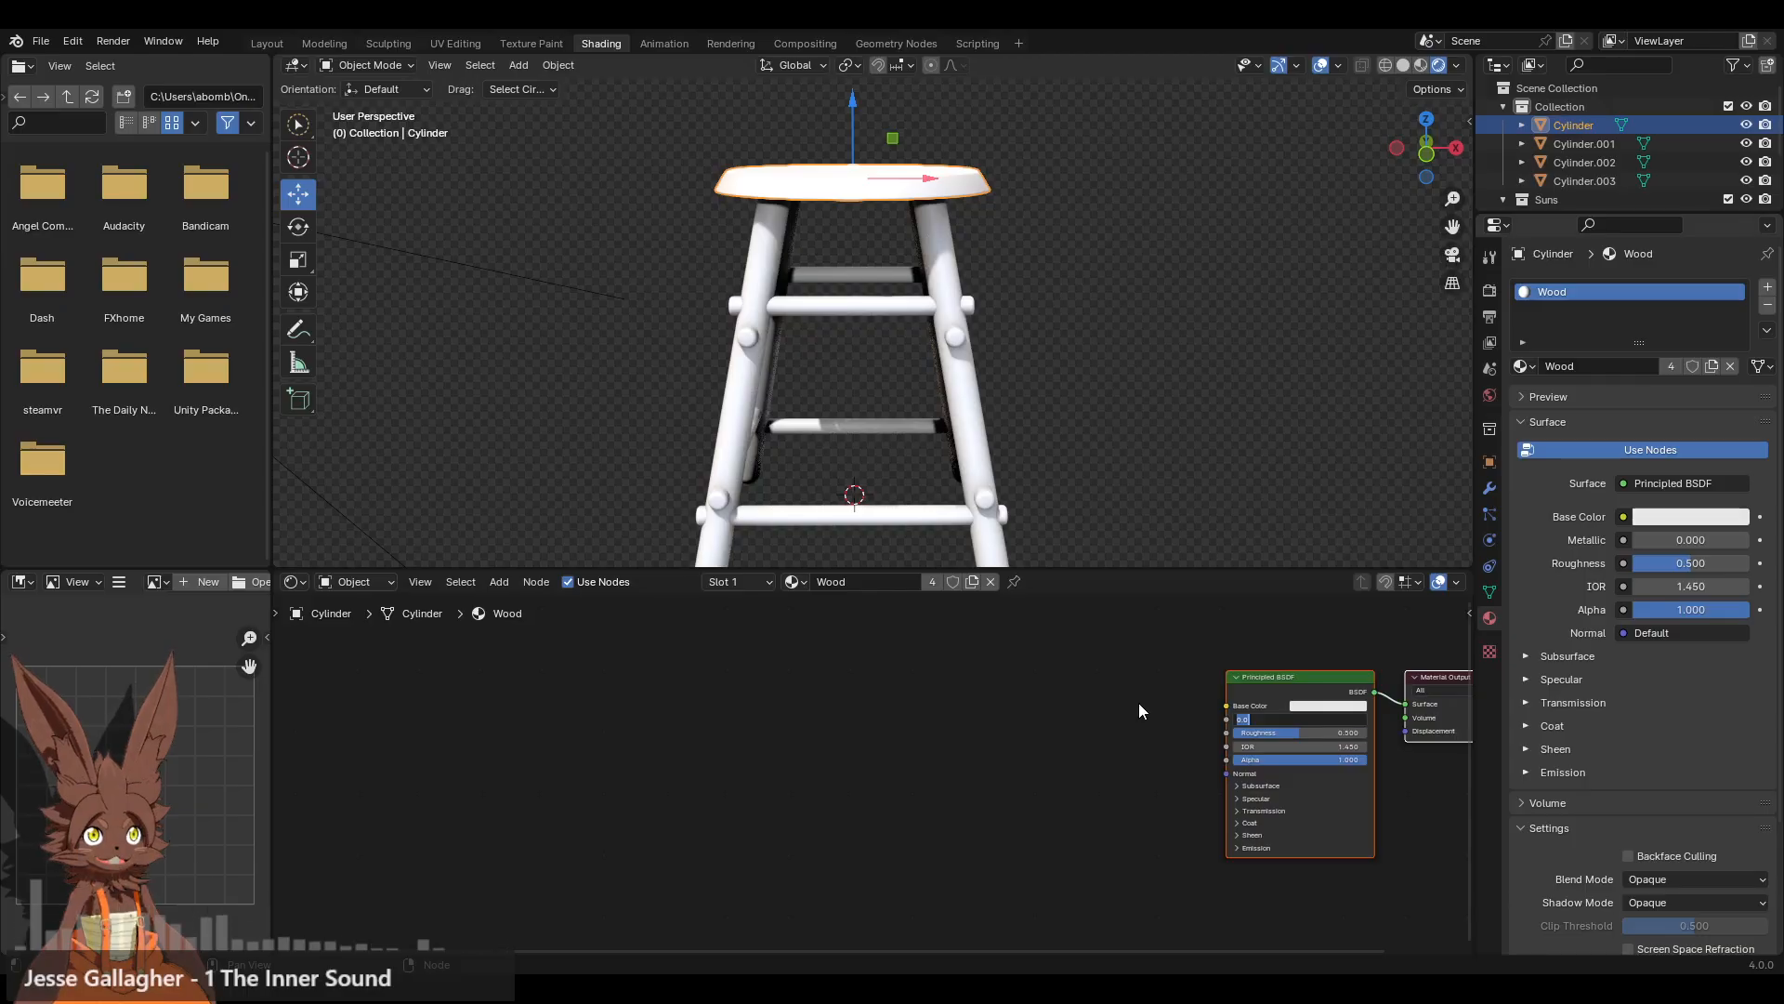
click(1270, 679)
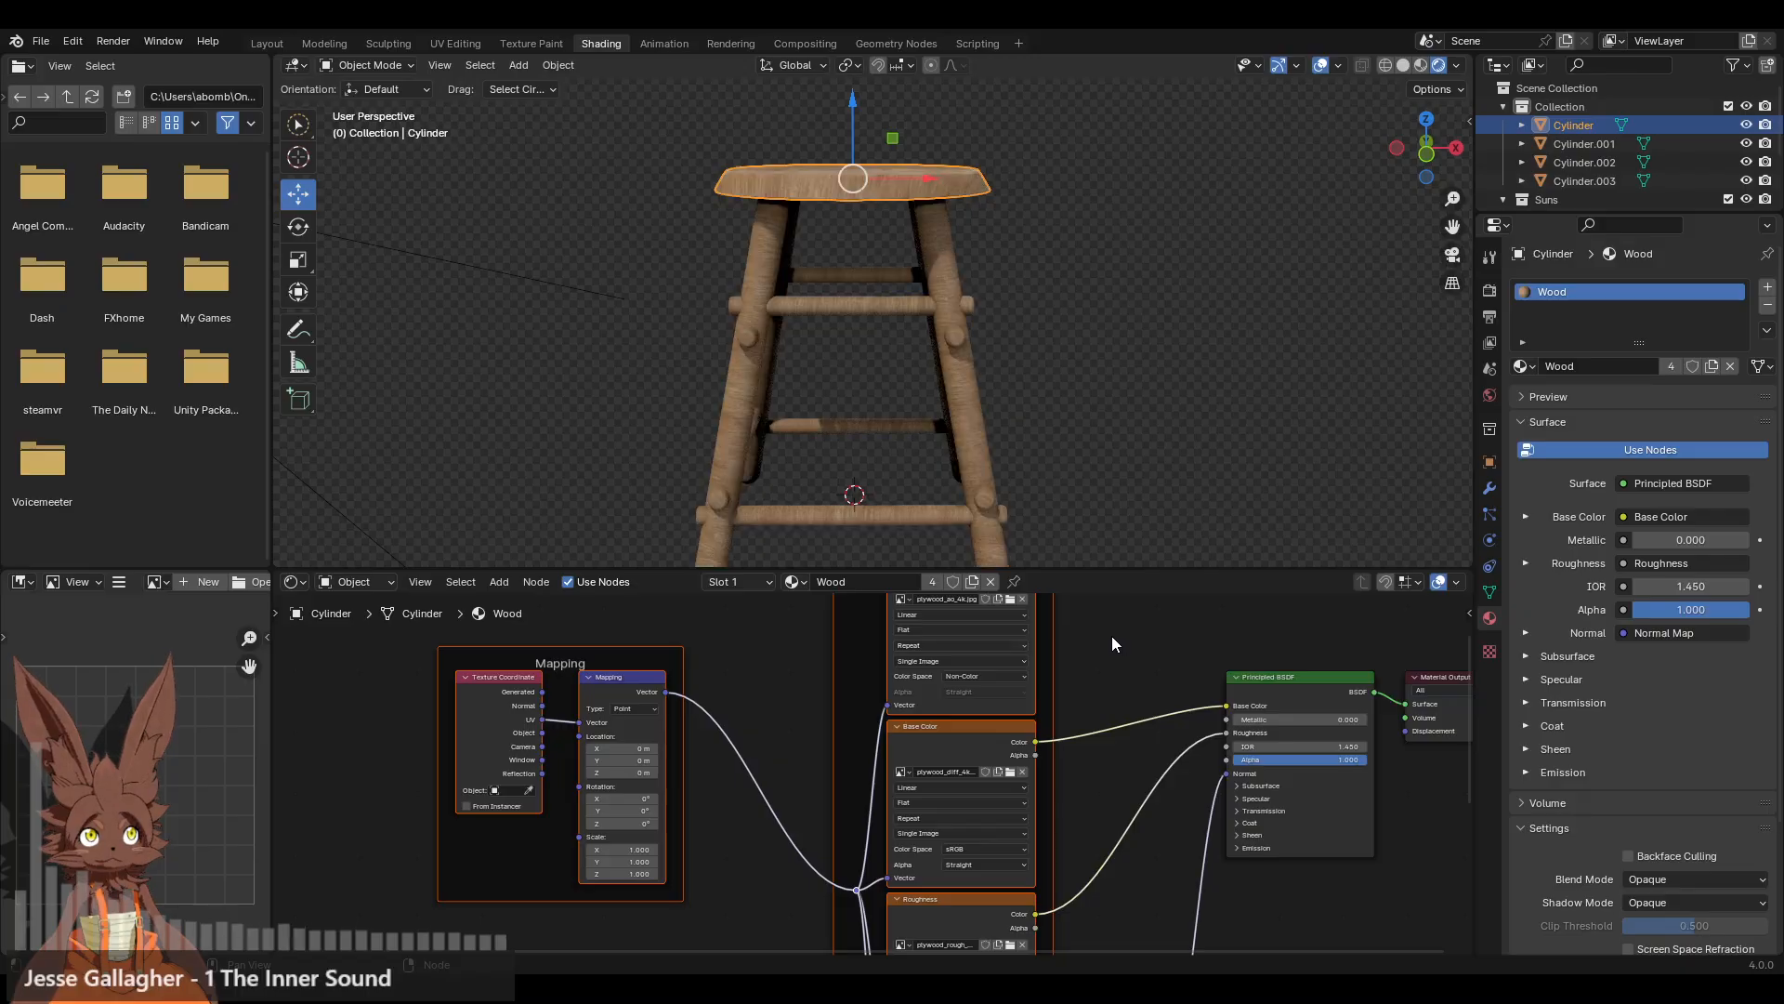
- Delete the Ambient Occlusion texture node from the Wood material's Textures frame
scroll(1112, 636, down, 2)
middle_drag(1111, 635, 991, 710)
scroll(924, 747, up, 3)
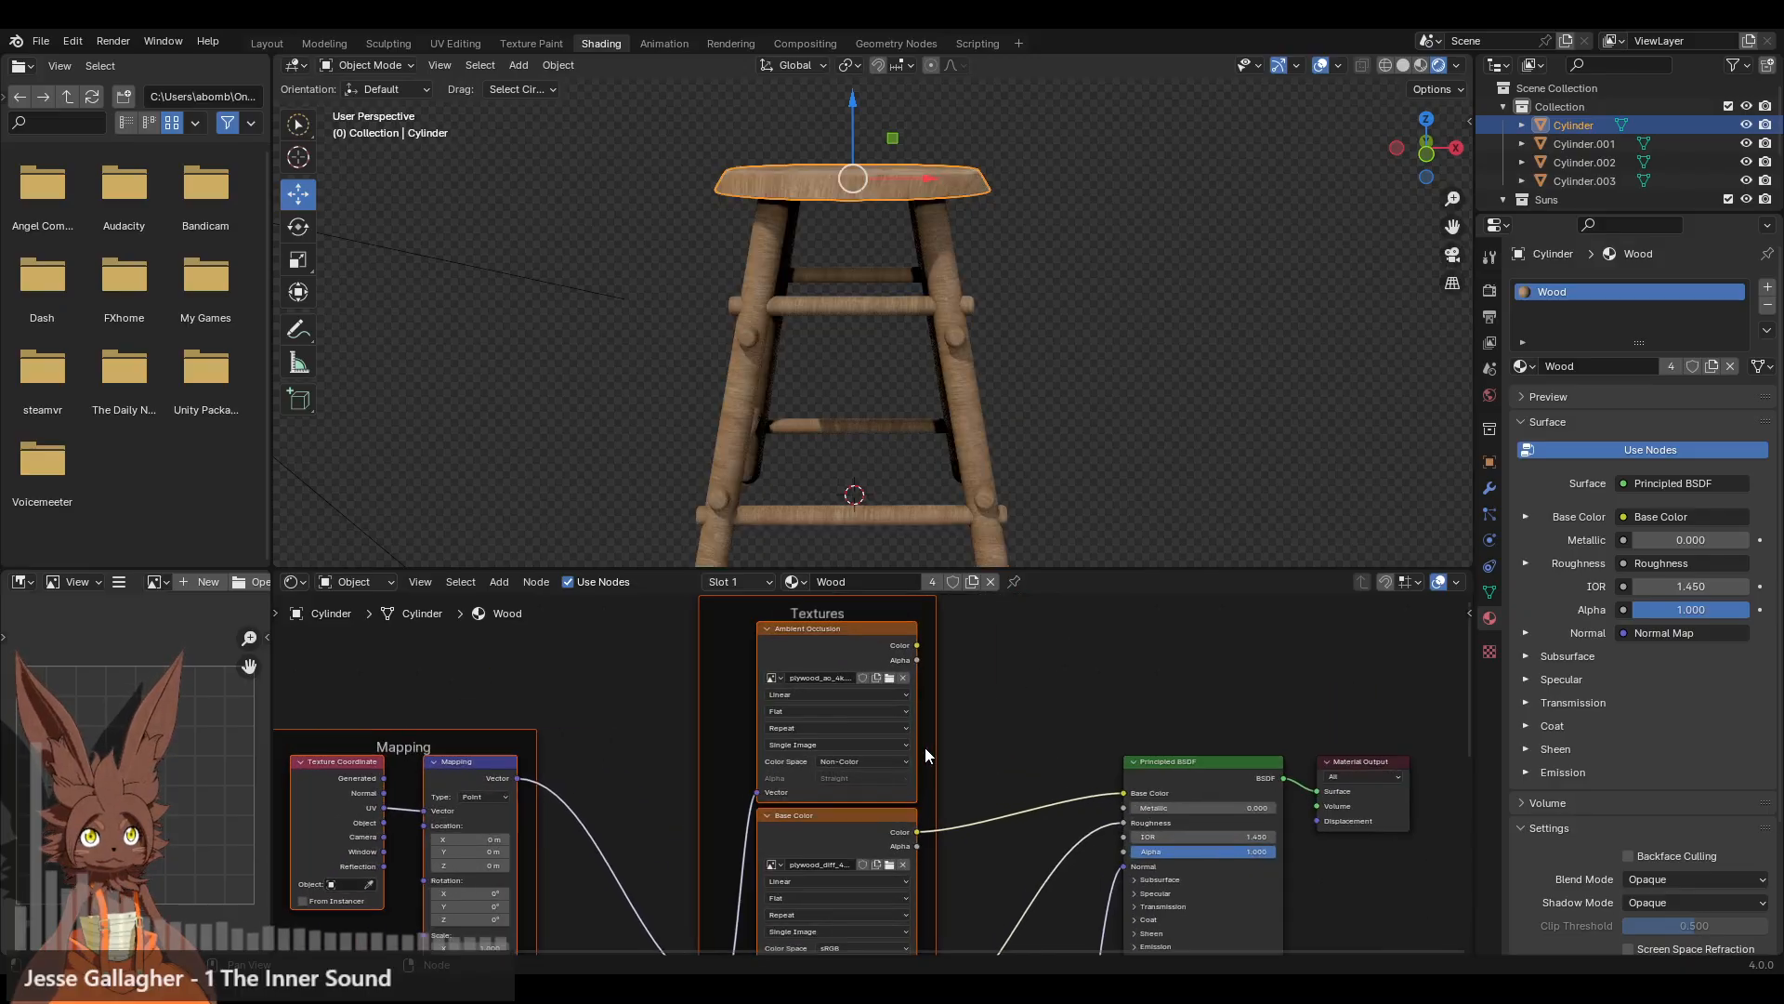
click(832, 634)
key(x)
scroll(772, 698, down, 2)
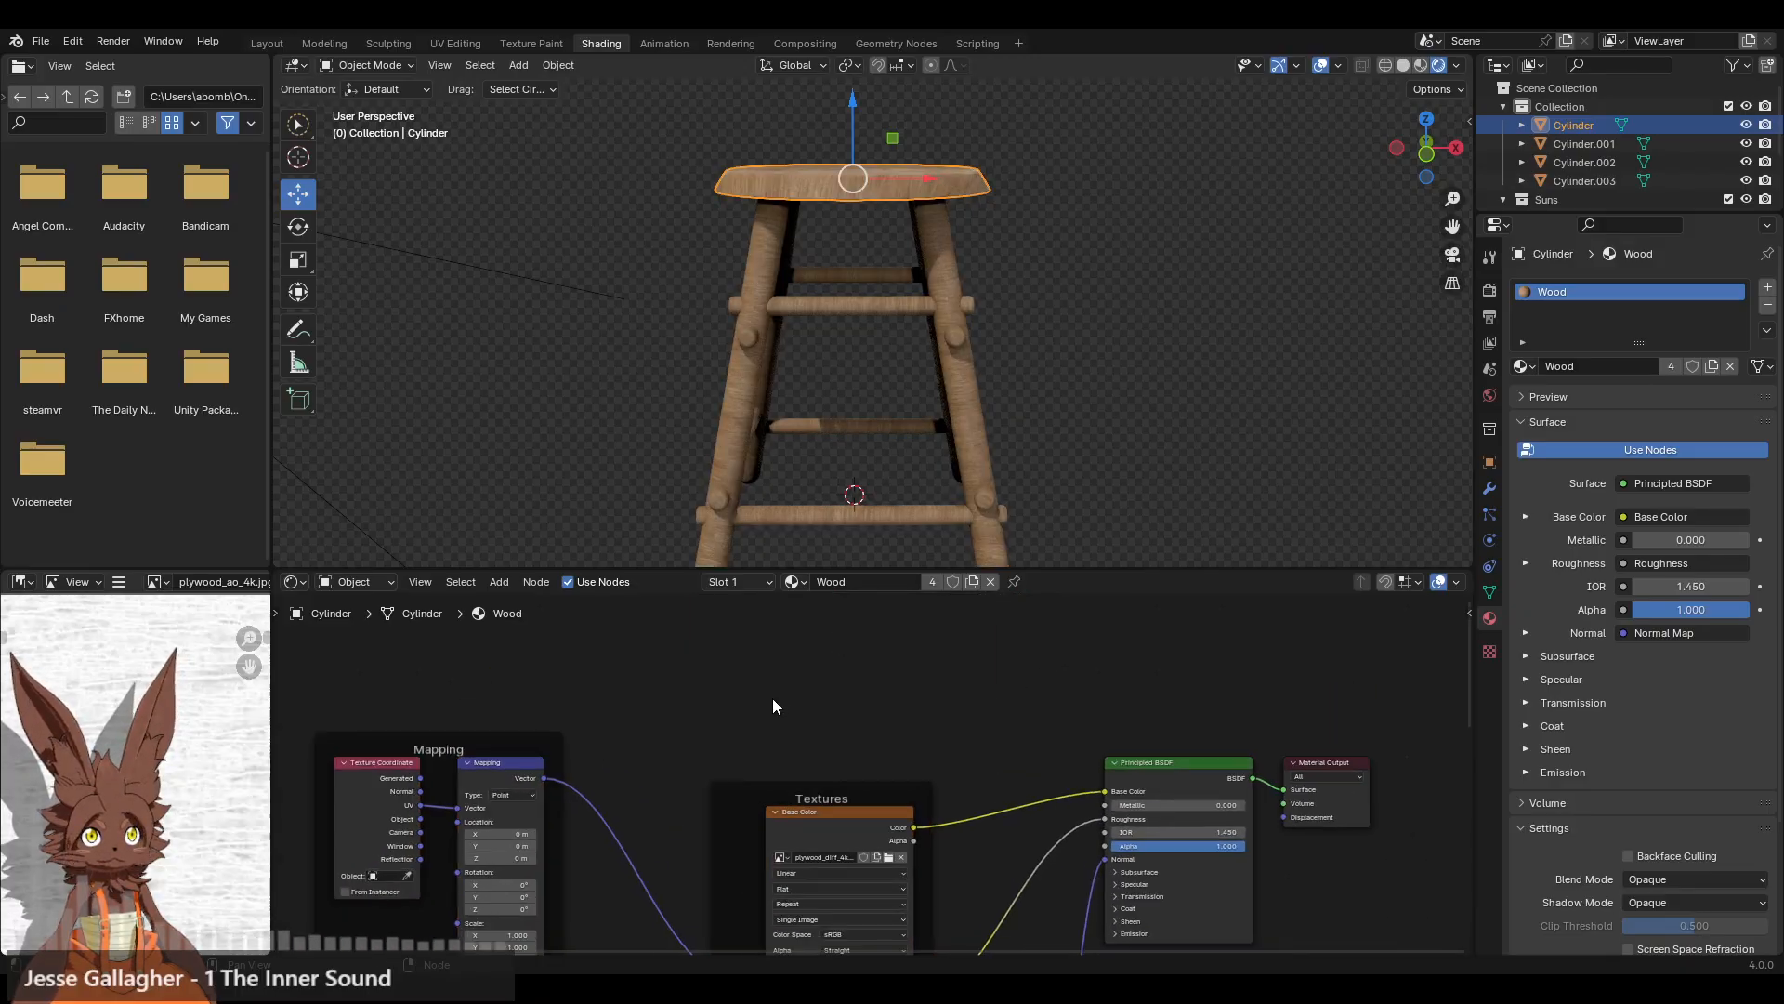
- Add a Value node connected to the Mapping node's Scale input and place it below the Texture Coordinate node
middle_drag(625, 749, 817, 602)
middle_drag(831, 813, 979, 828)
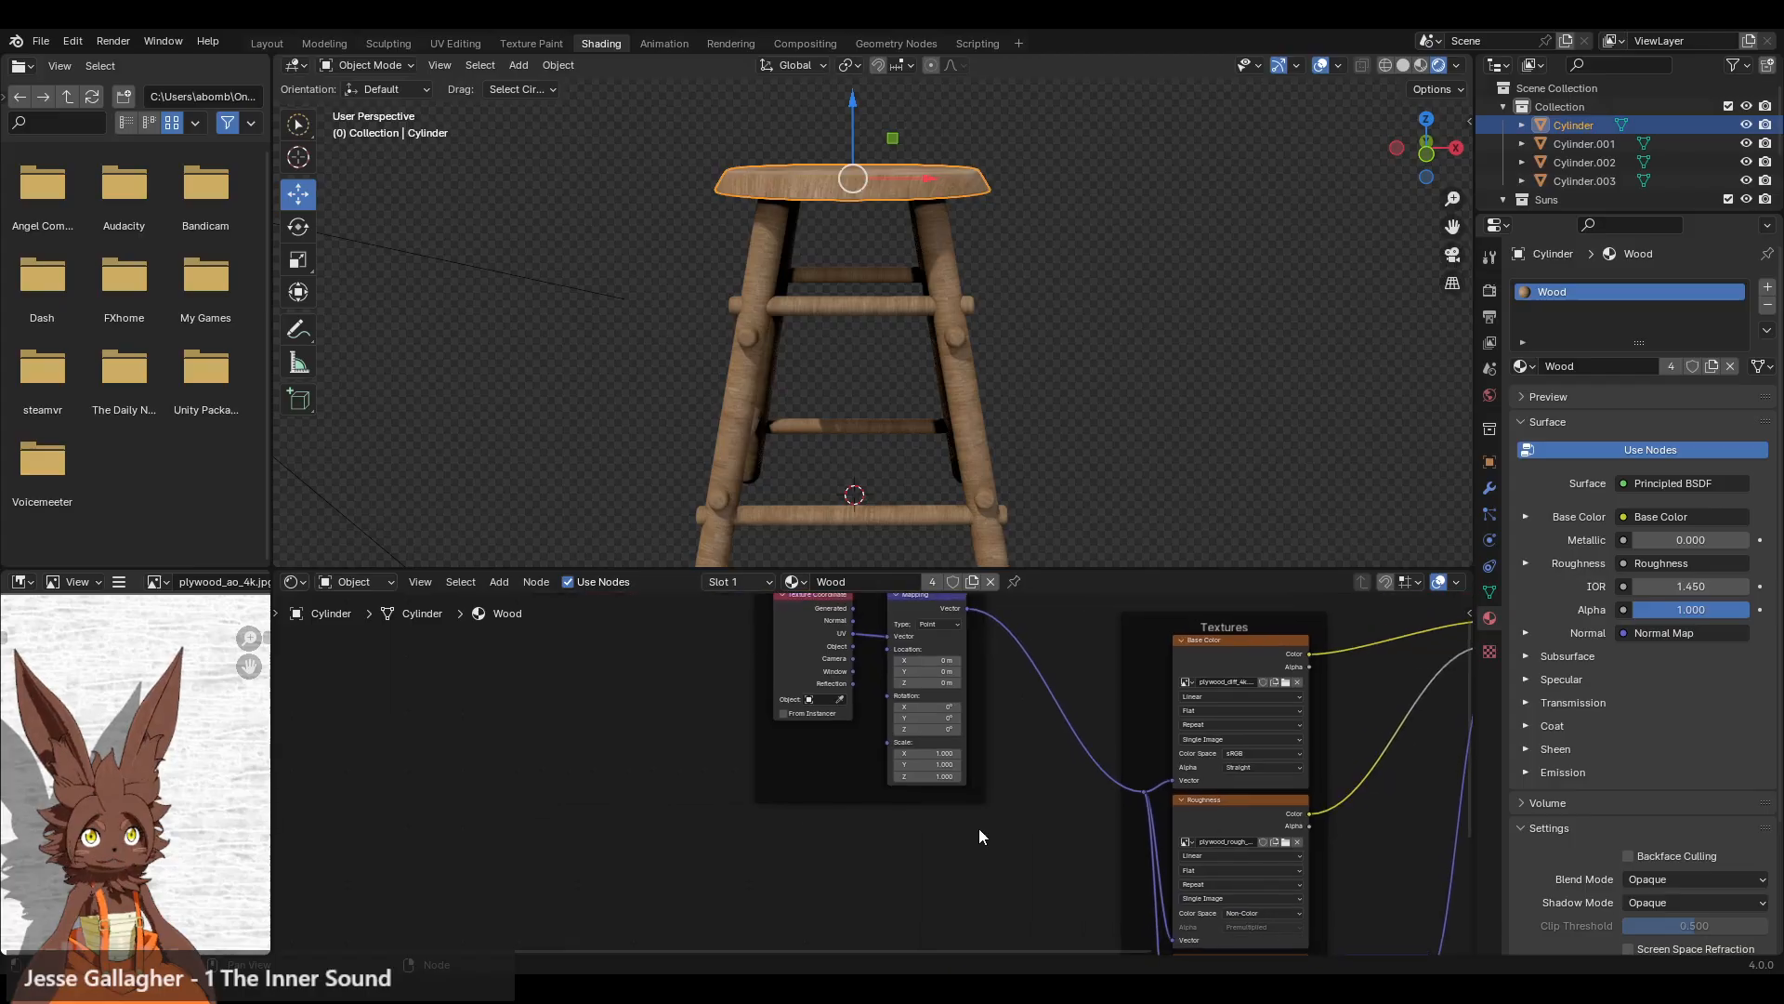
scroll(888, 833, up, 5)
drag(901, 712, 826, 752)
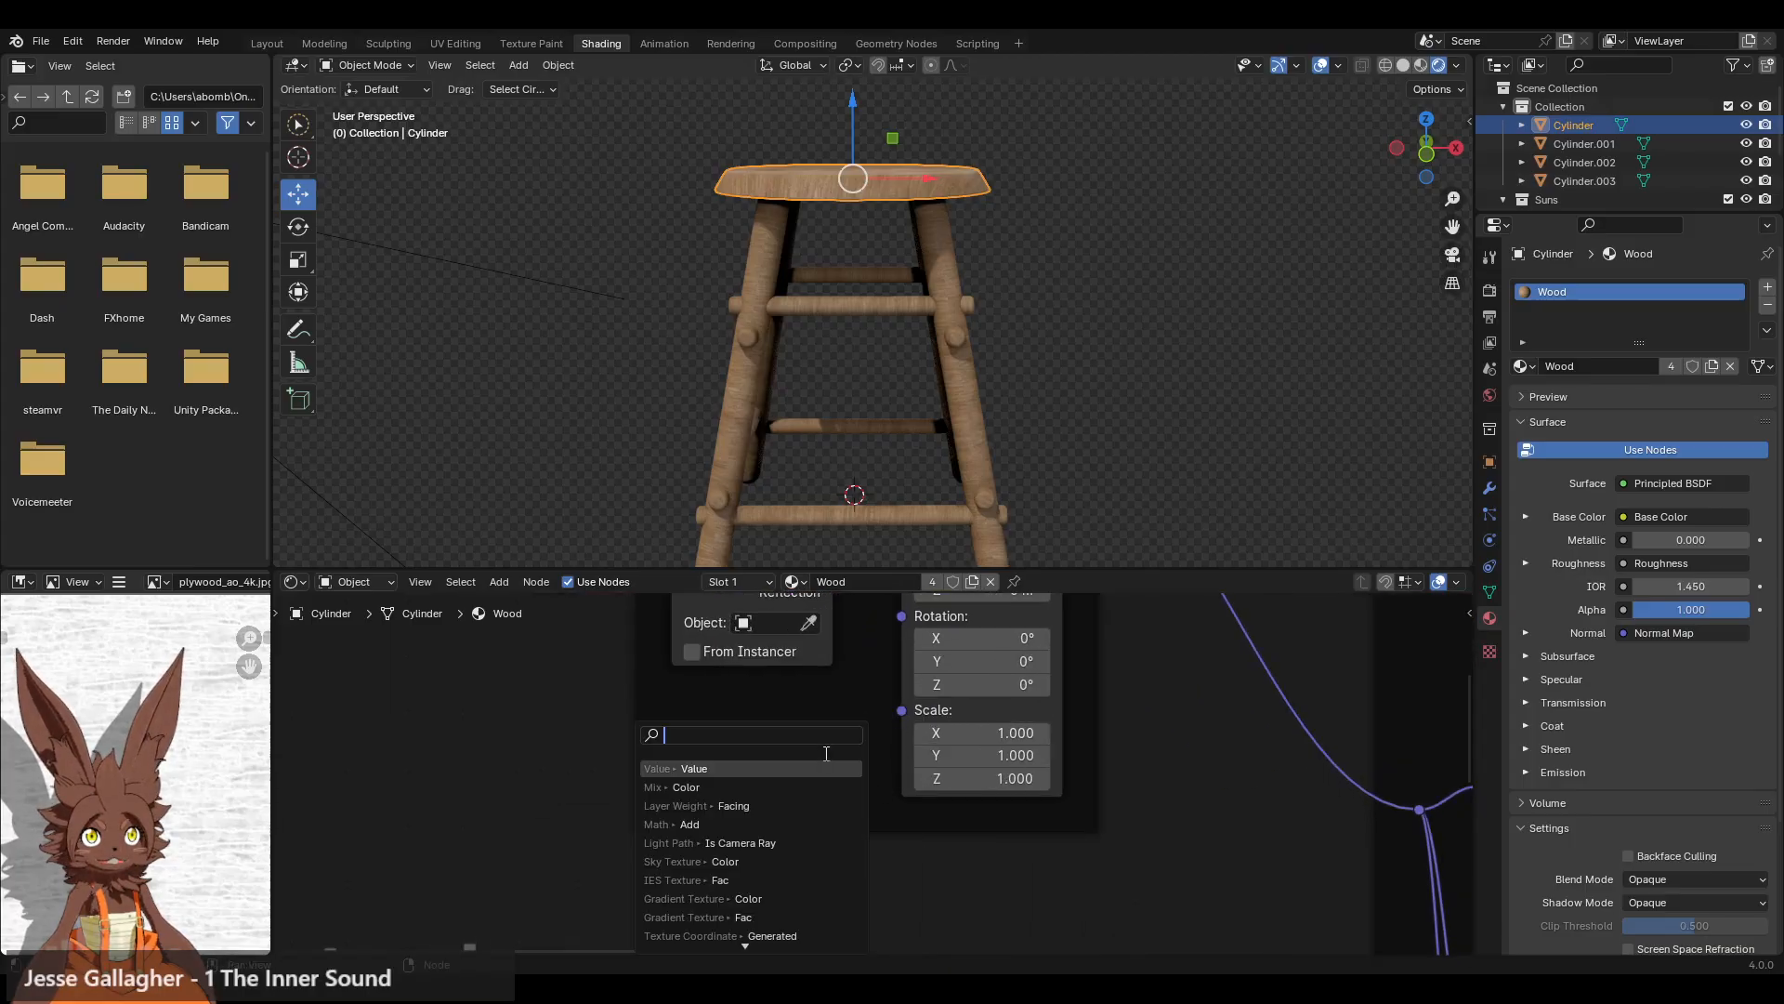
click(750, 768)
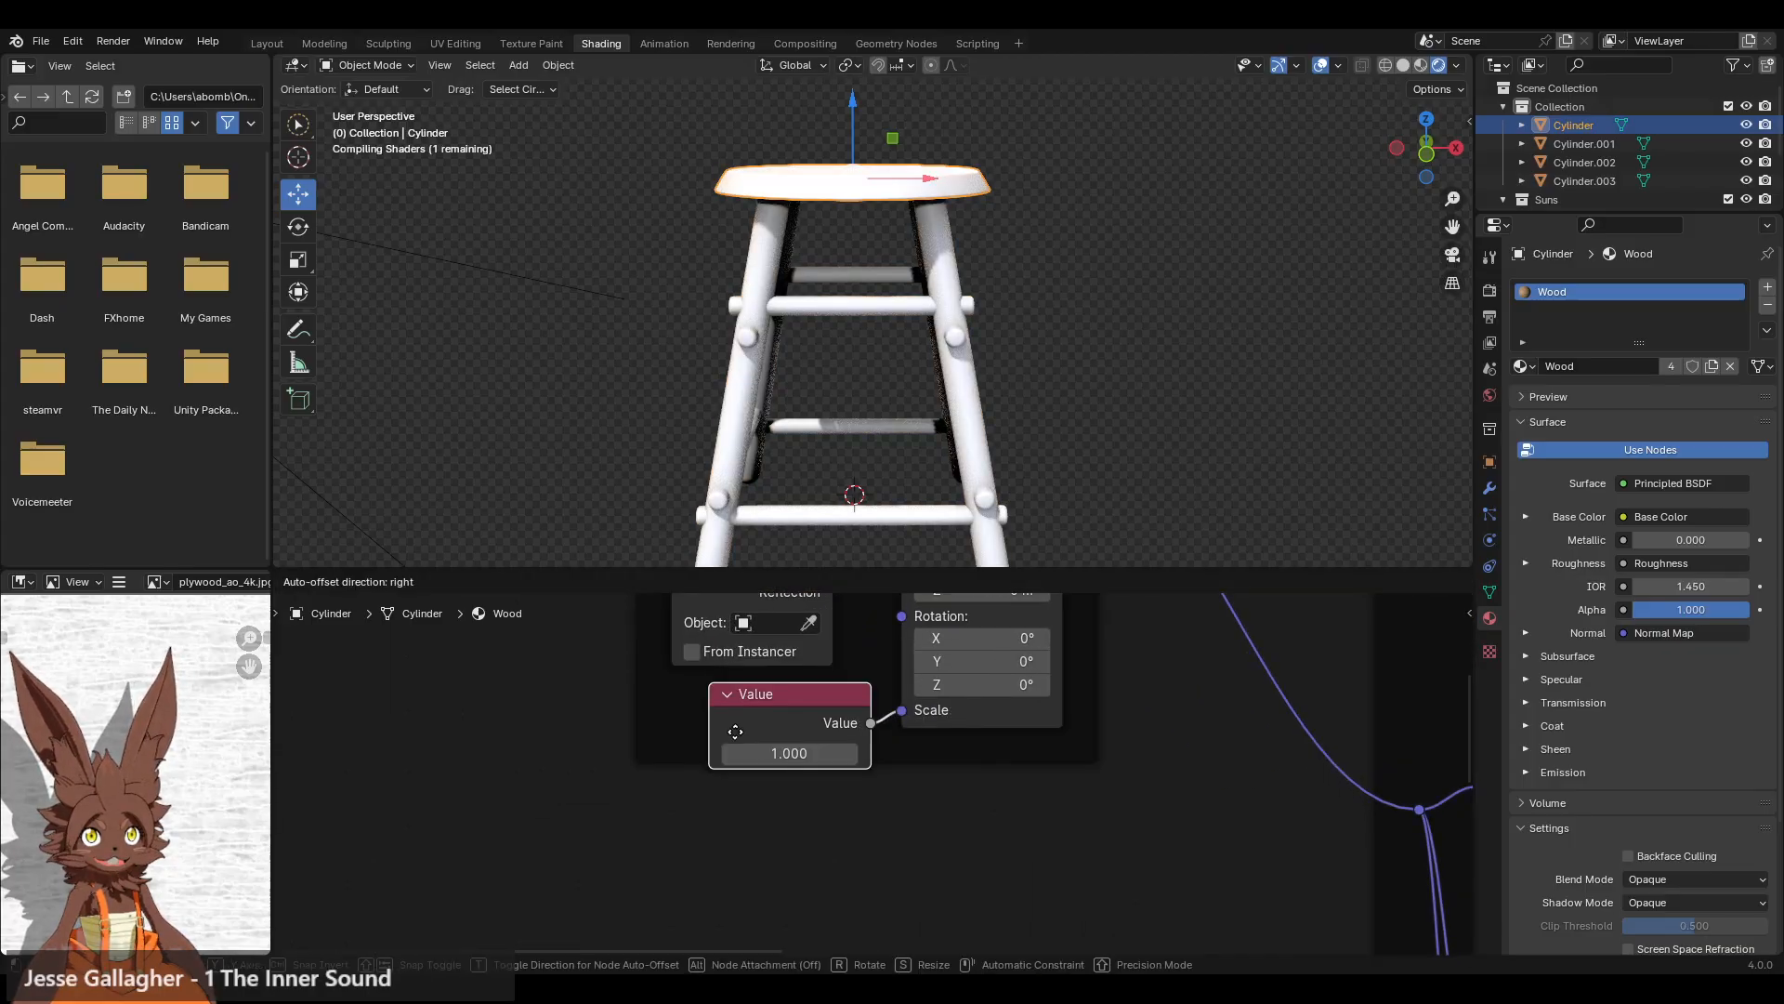
click(709, 721)
- Move the Principled BSDF and Material Output nodes farther from the textures and reposition the Normal Map node with more space around it
scroll(882, 773, down, 2)
middle_drag(1147, 749, 654, 686)
middle_drag(1057, 640, 812, 734)
scroll(851, 758, down, 3)
drag(1190, 861, 966, 692)
scroll(868, 769, down, 4)
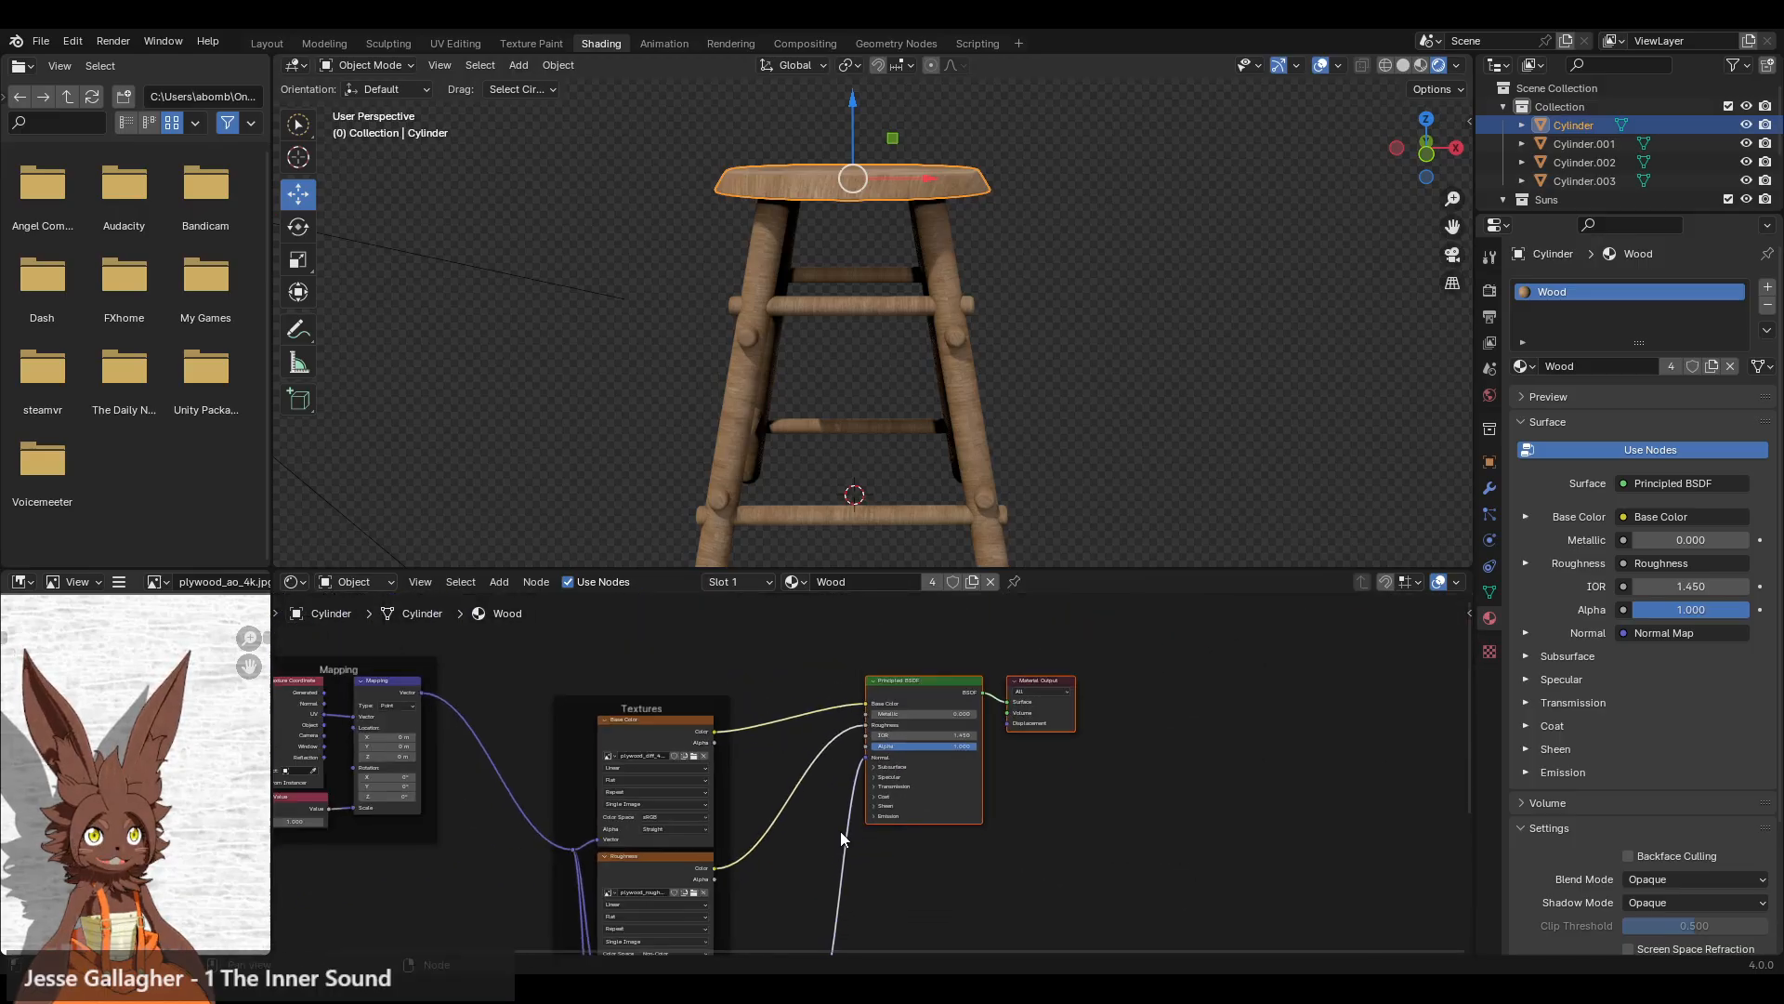
middle_drag(841, 833, 840, 784)
scroll(815, 707, down, 3)
drag(898, 680, 1029, 693)
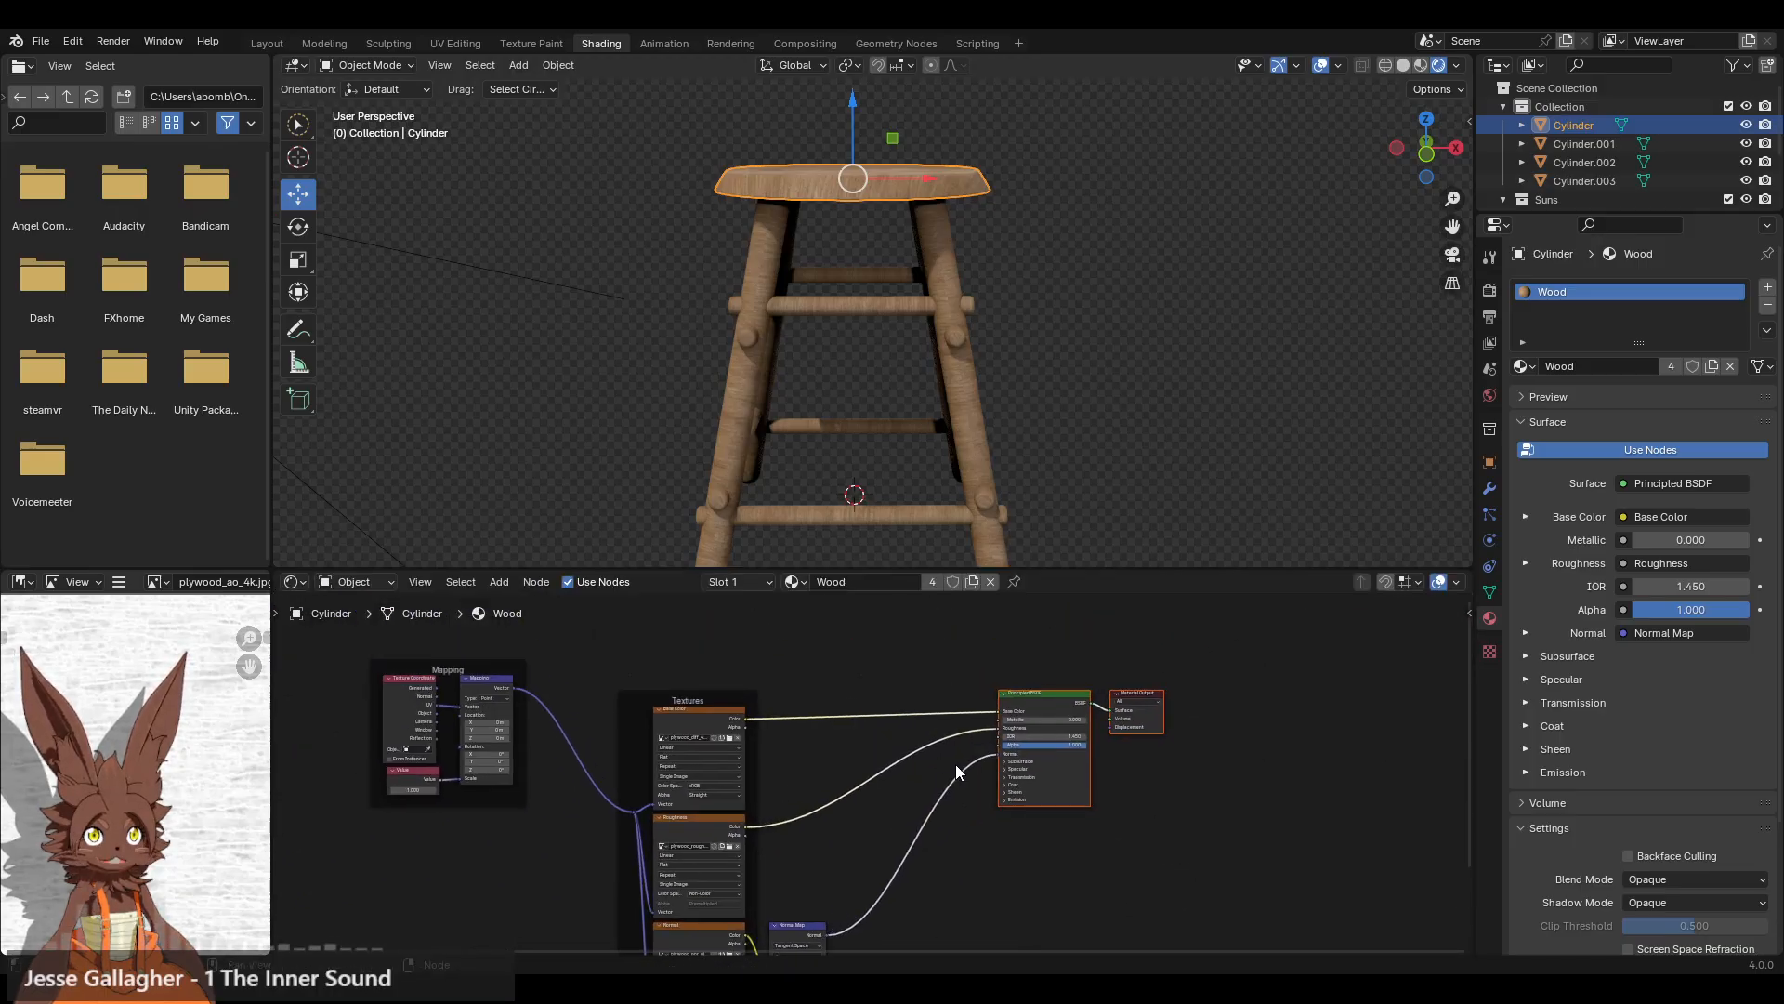
middle_drag(957, 766, 983, 669)
drag(823, 828, 854, 790)
scroll(864, 757, down, 2)
- Add a Bump node with the Normal texture's Color feeding its Height and the Normal Map's output feeding its Normal input
middle_drag(952, 758, 933, 746)
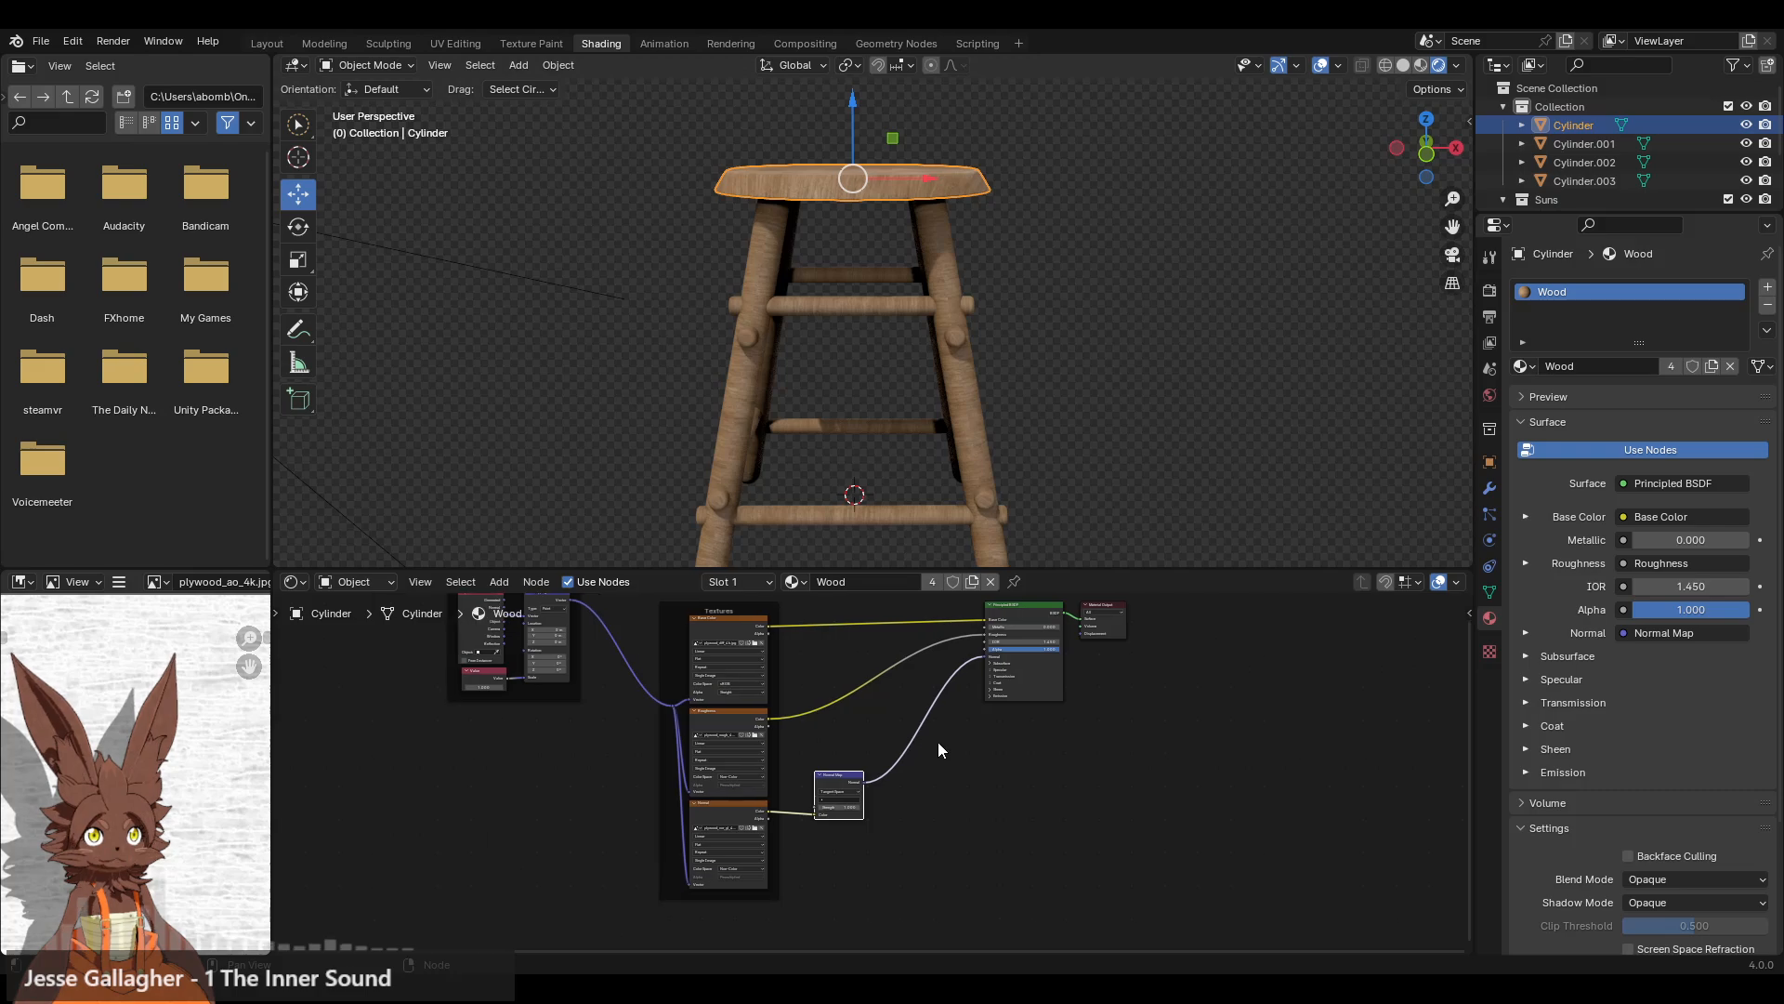
scroll(831, 786, up, 2)
drag(731, 825, 870, 770)
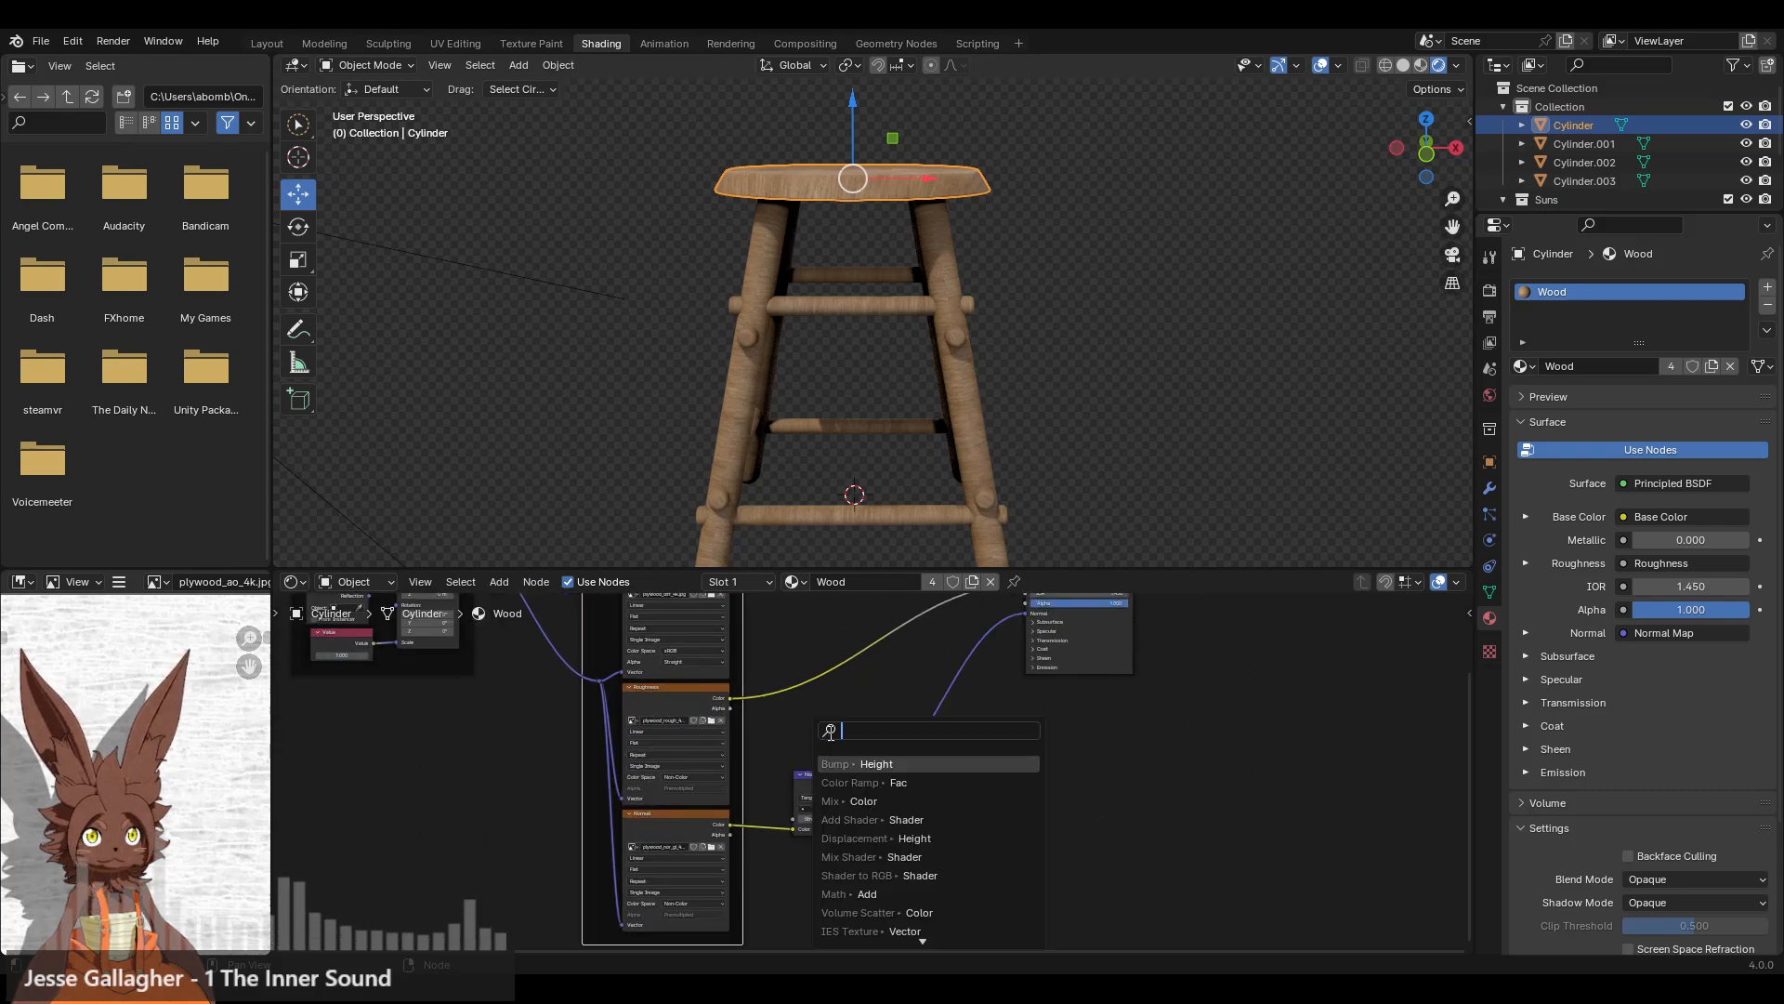
click(870, 764)
click(863, 785)
scroll(862, 785, up, 2)
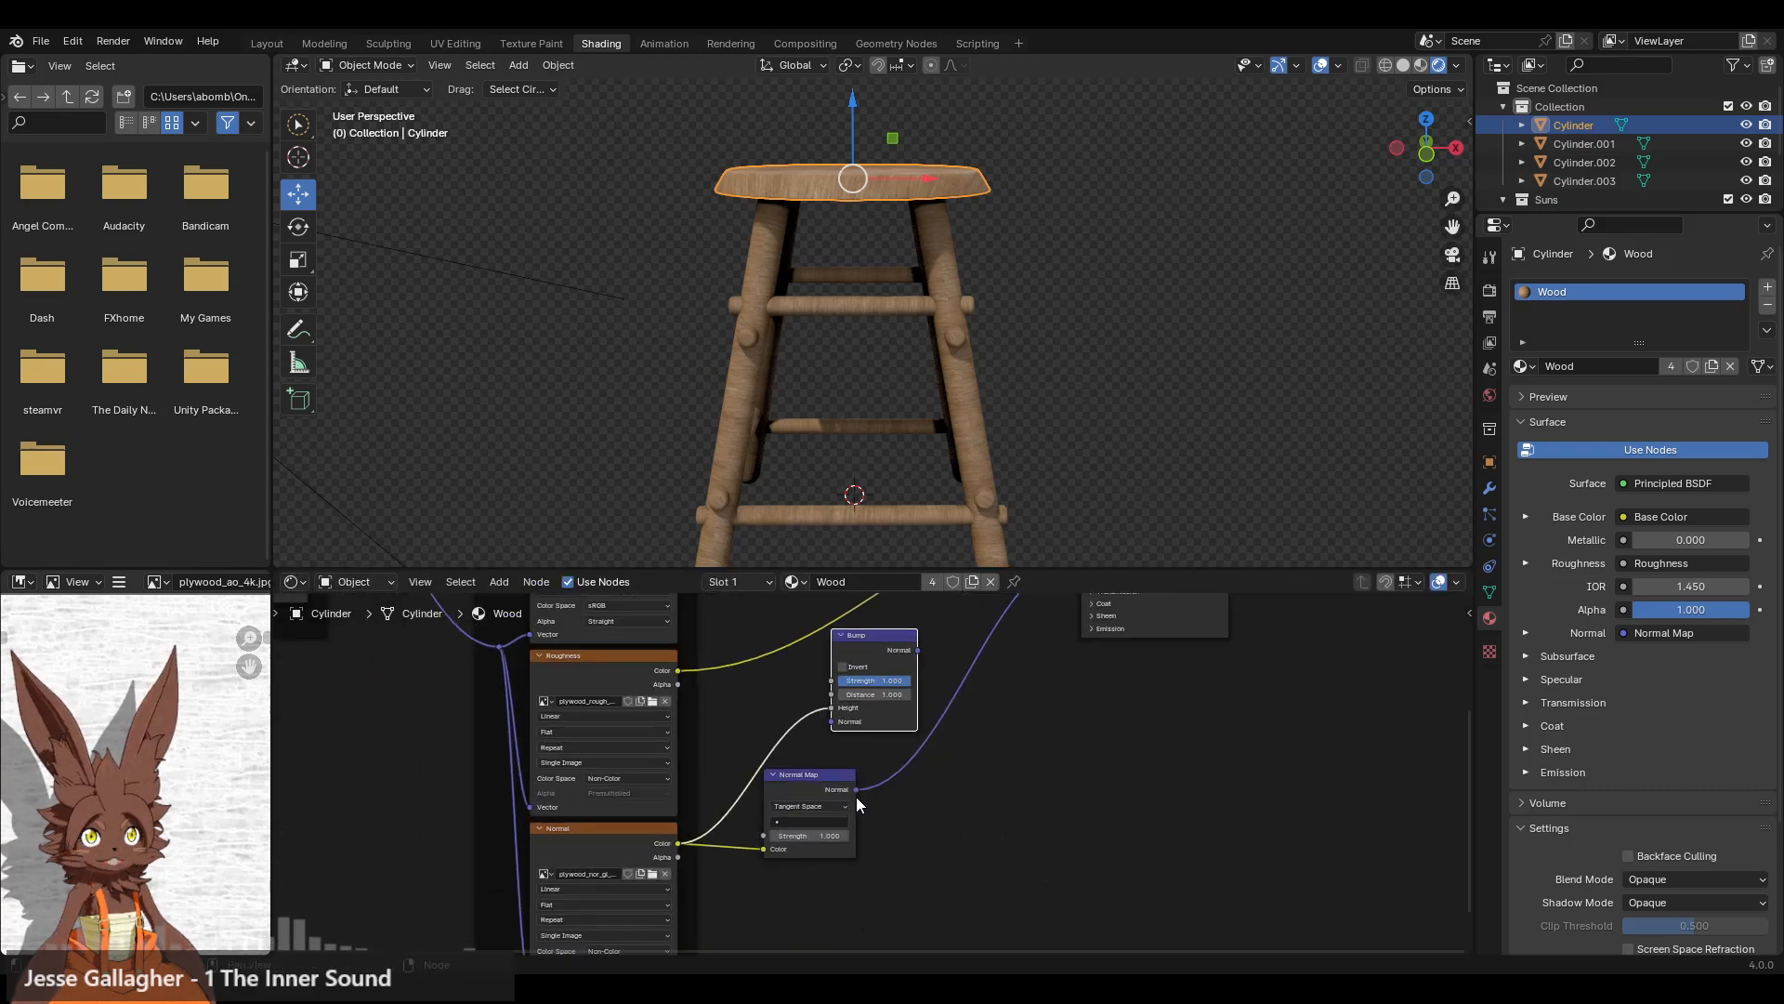
drag(856, 796, 828, 717)
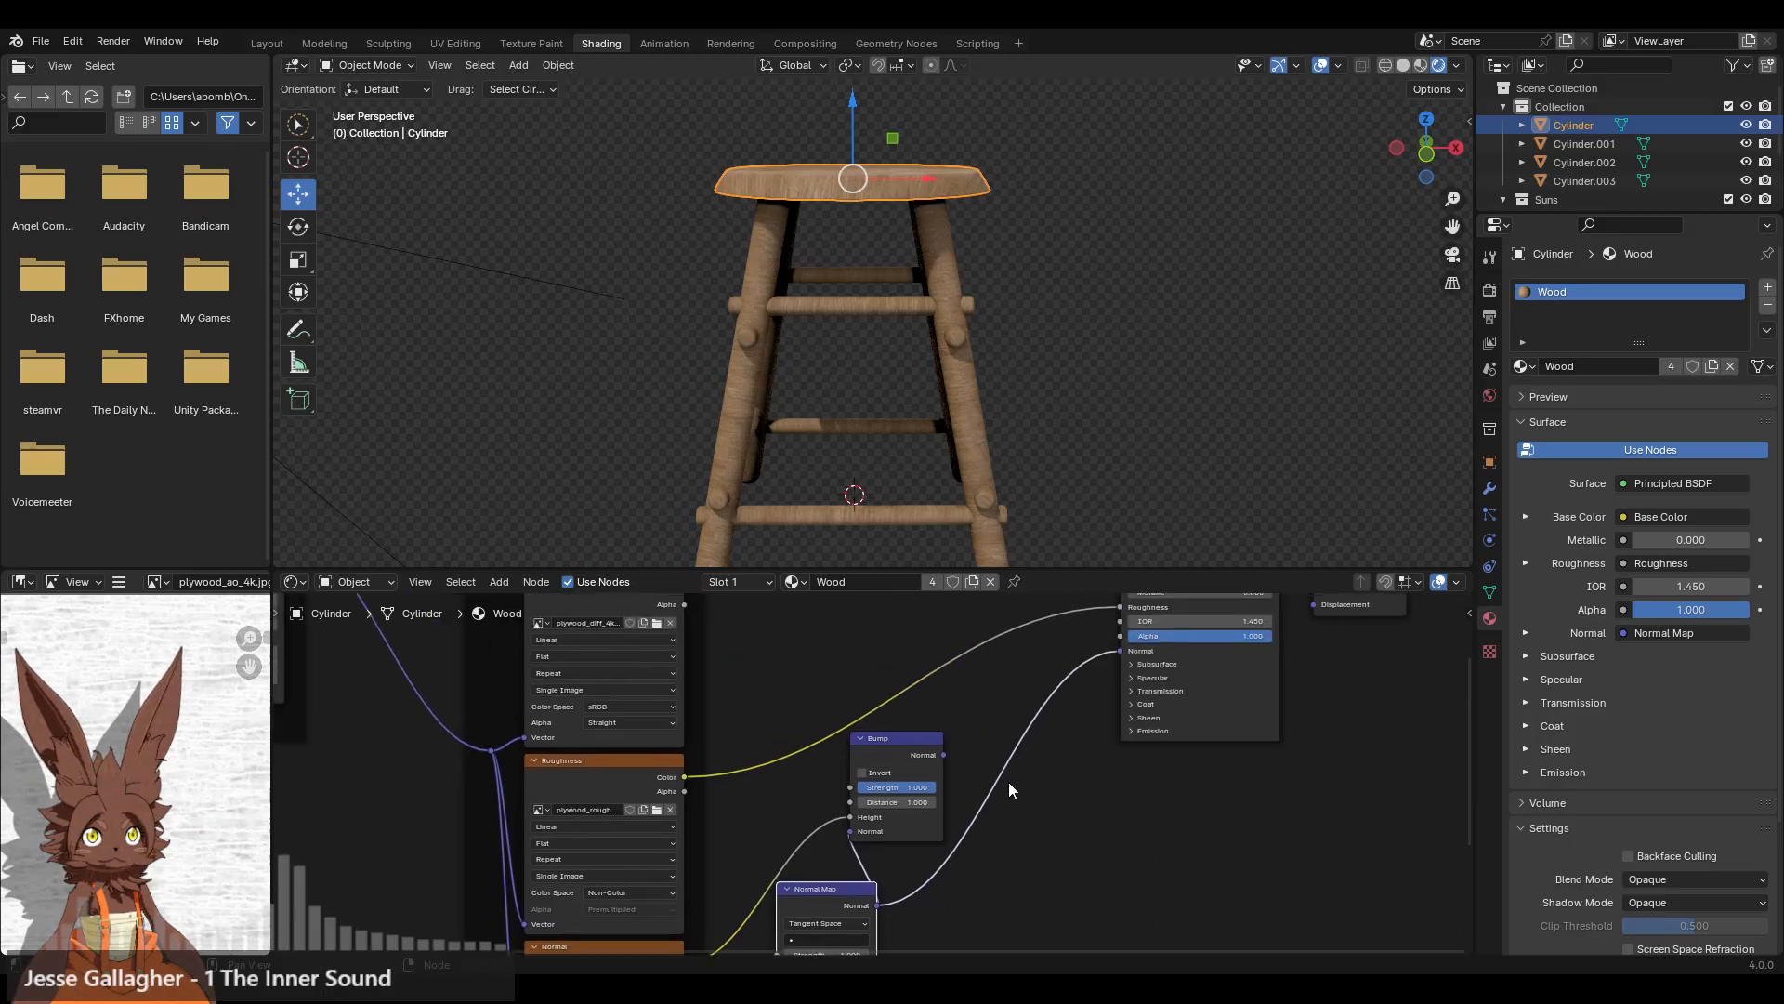
- Set the Bump strength to 0.1, connect its output to the Principled BSDF's Normal input and move the node closer to the shader
middle_drag(1019, 641, 1007, 785)
click(912, 786)
text(0.1)
key(Return)
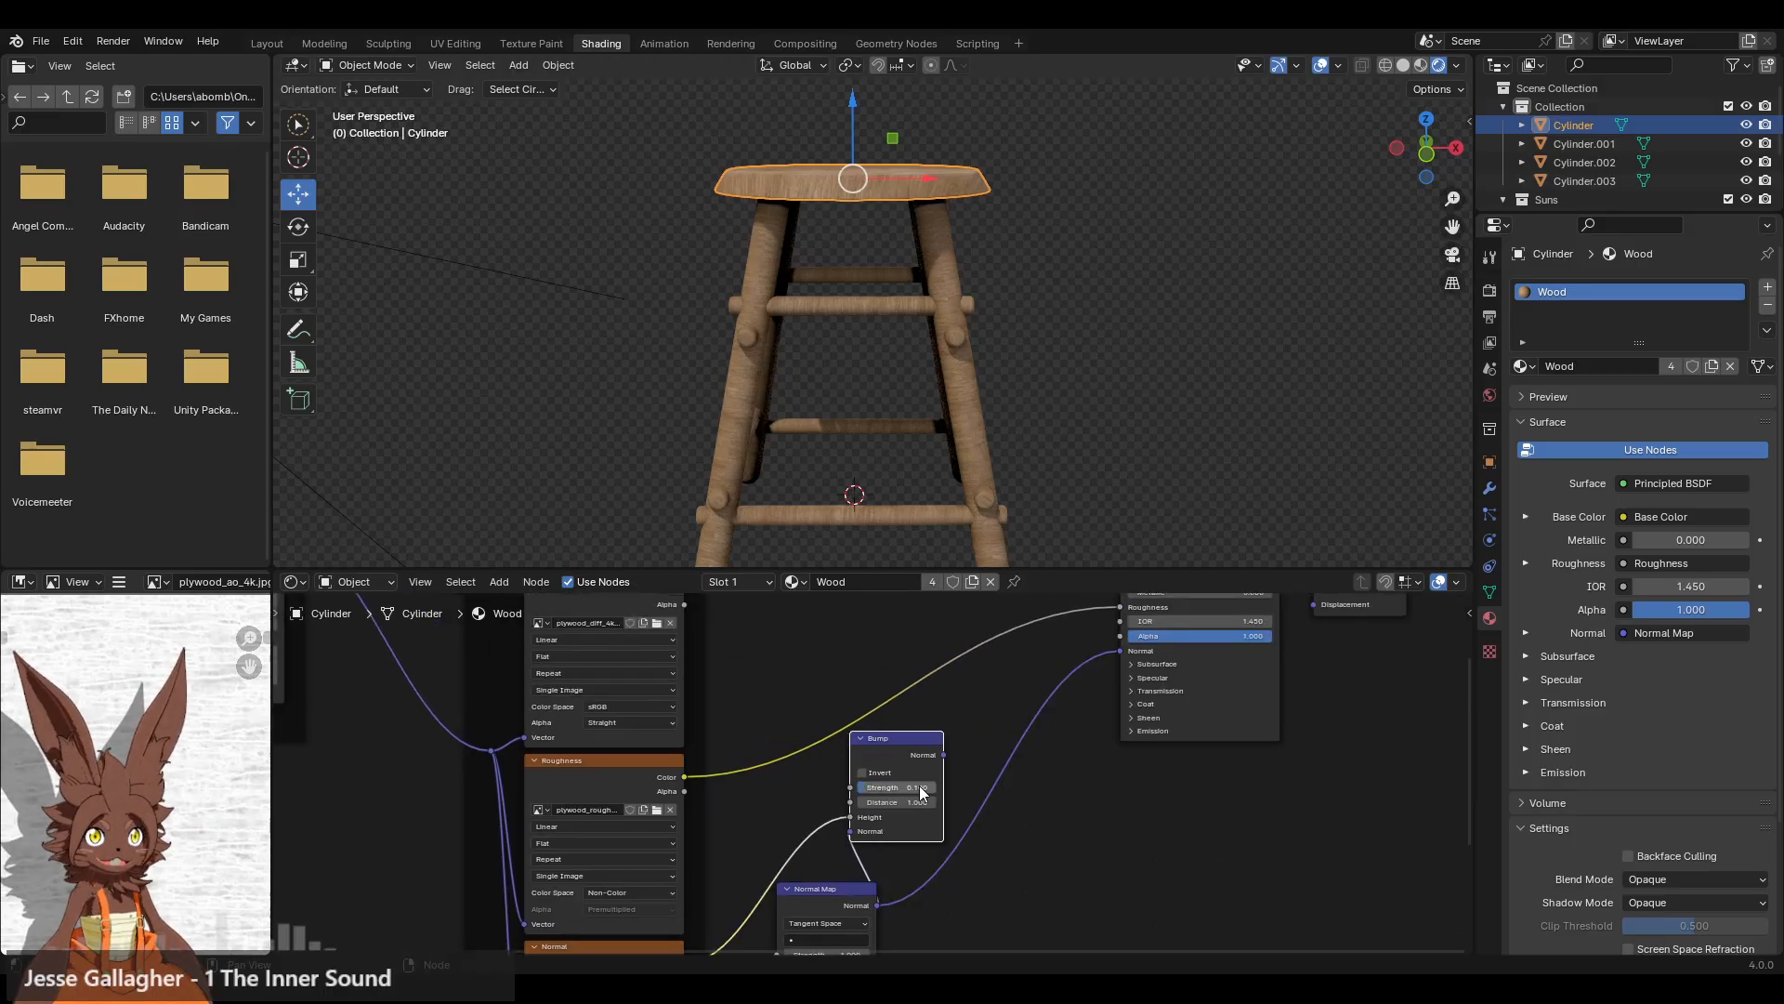
drag(943, 754, 1106, 668)
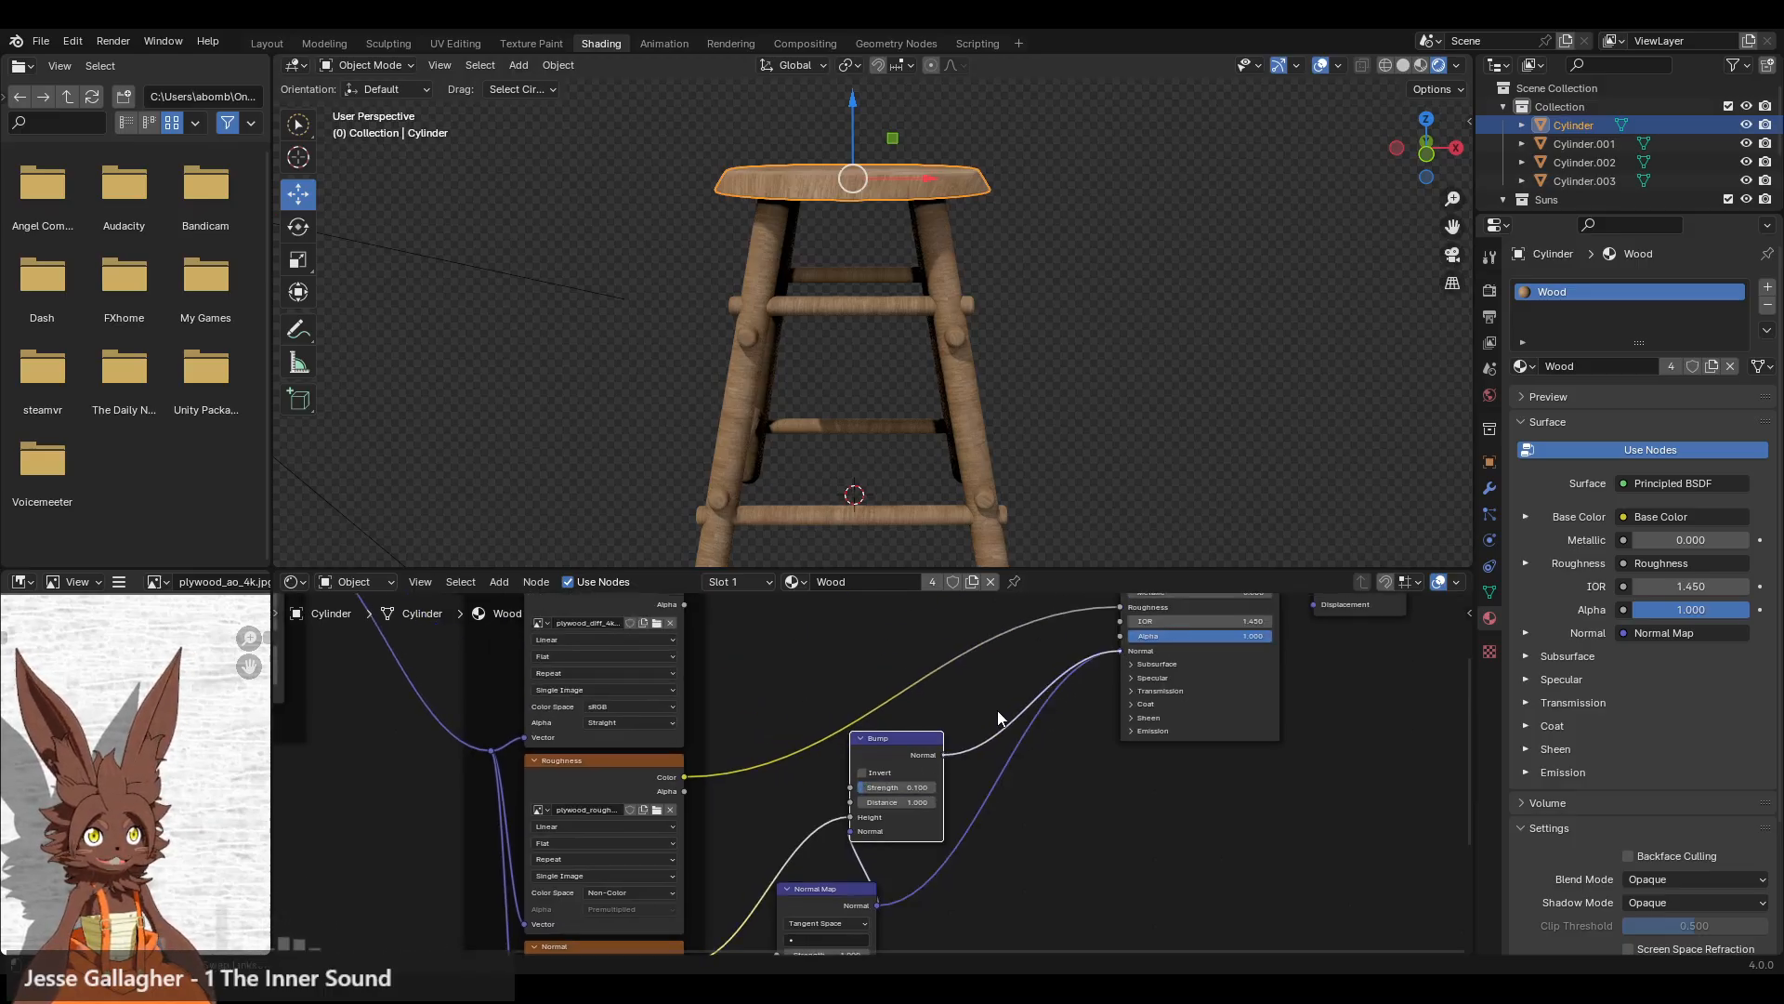
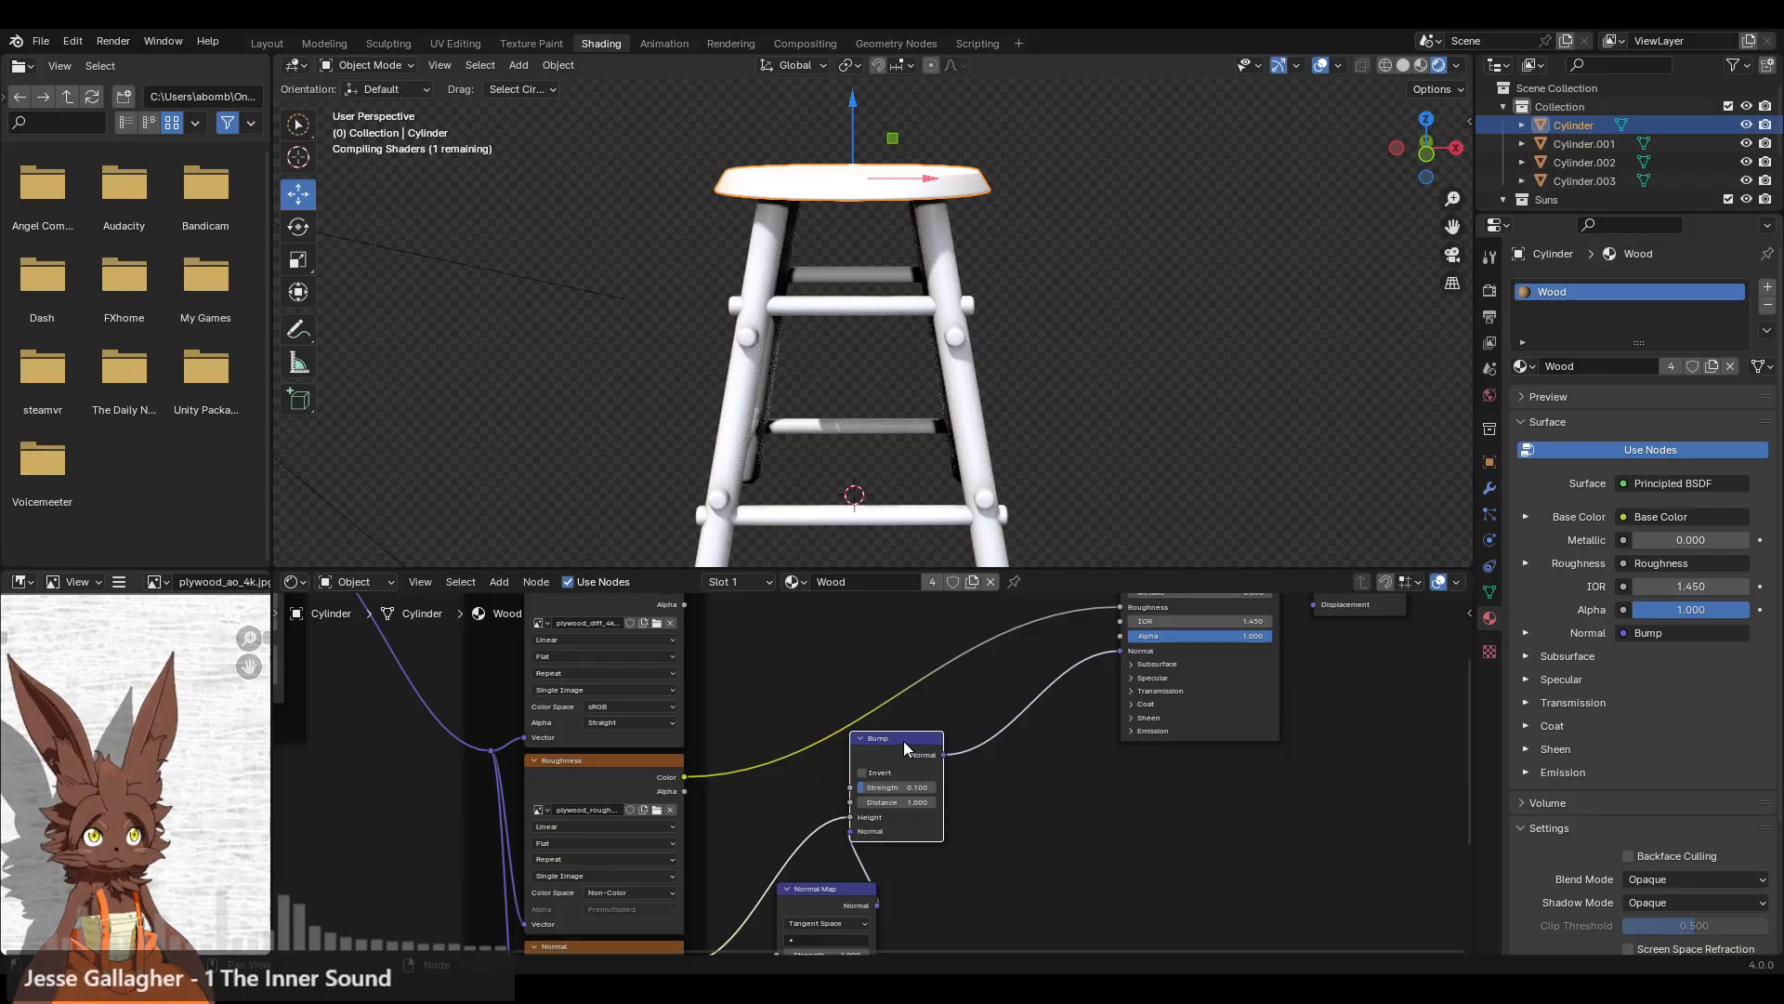
drag(906, 742, 992, 752)
- Insert a Hue/Saturation/Value node between the Roughness texture and the Principled BSDF's Roughness input, and set its Value to 1.2
middle_drag(996, 667, 1032, 658)
scroll(872, 744, up, 2)
middle_drag(870, 304, 906, 375)
shift+middle_drag(857, 326, 879, 374)
scroll(892, 420, up, 3)
click(495, 581)
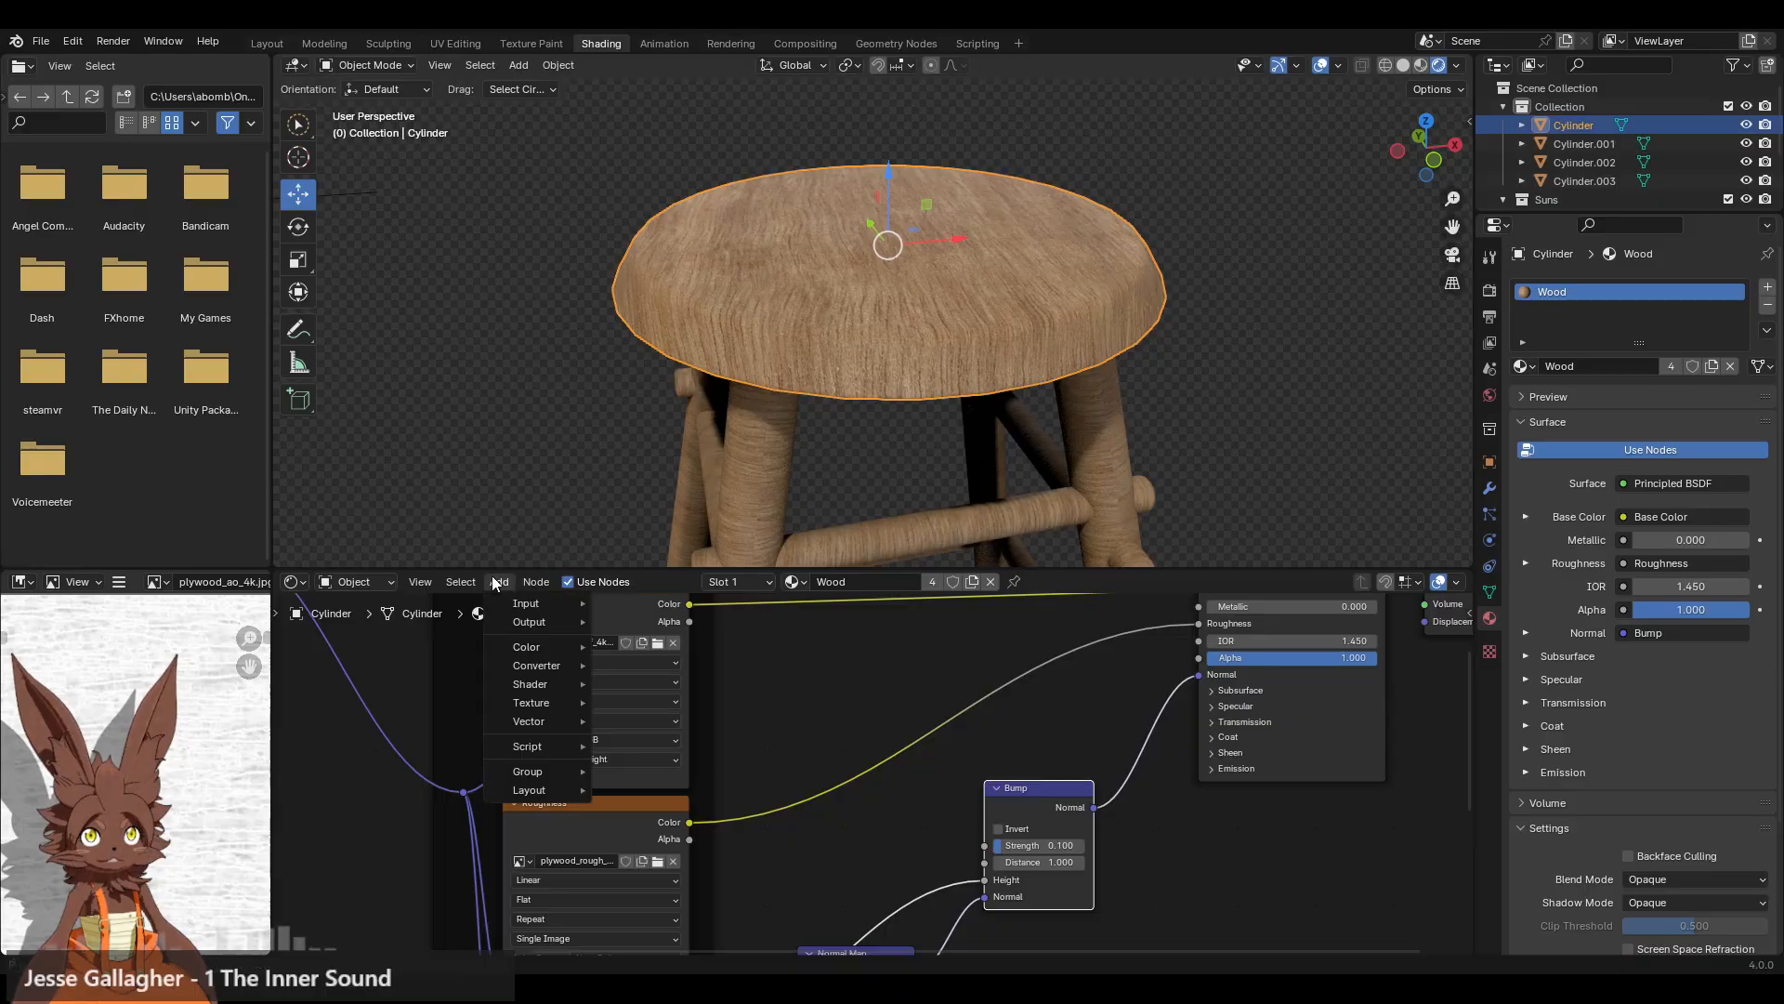
mouse_move(534, 654)
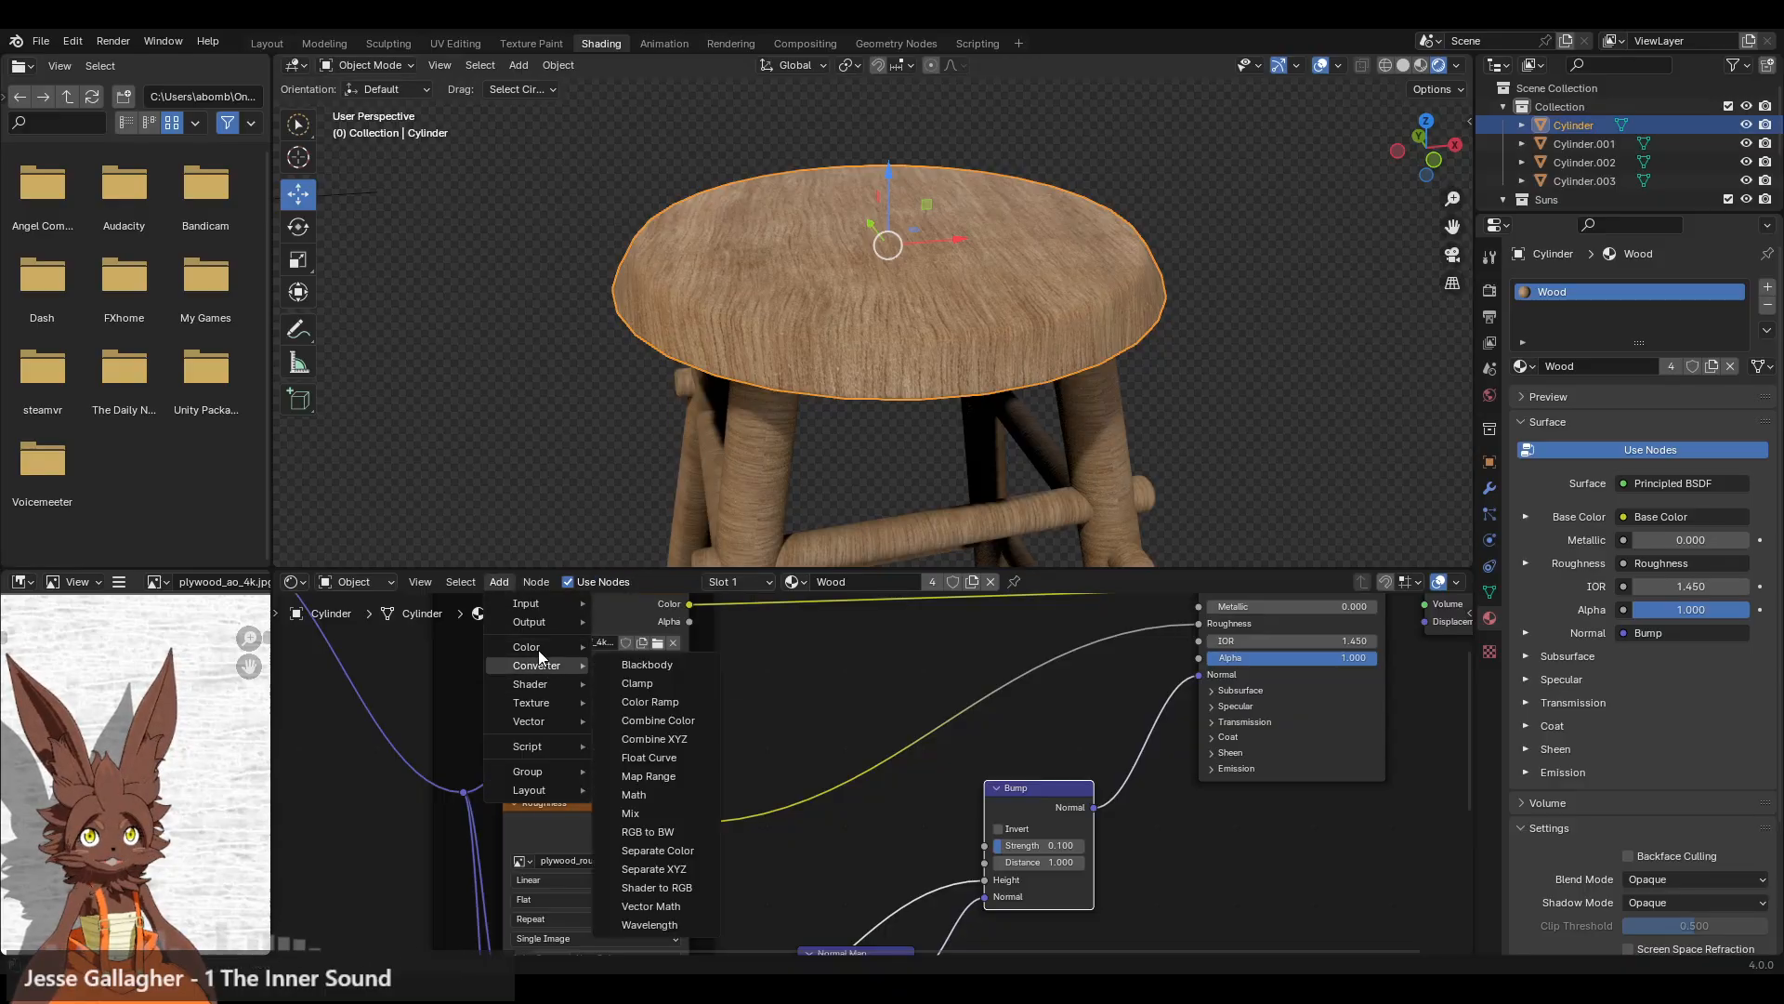
click(683, 683)
click(800, 724)
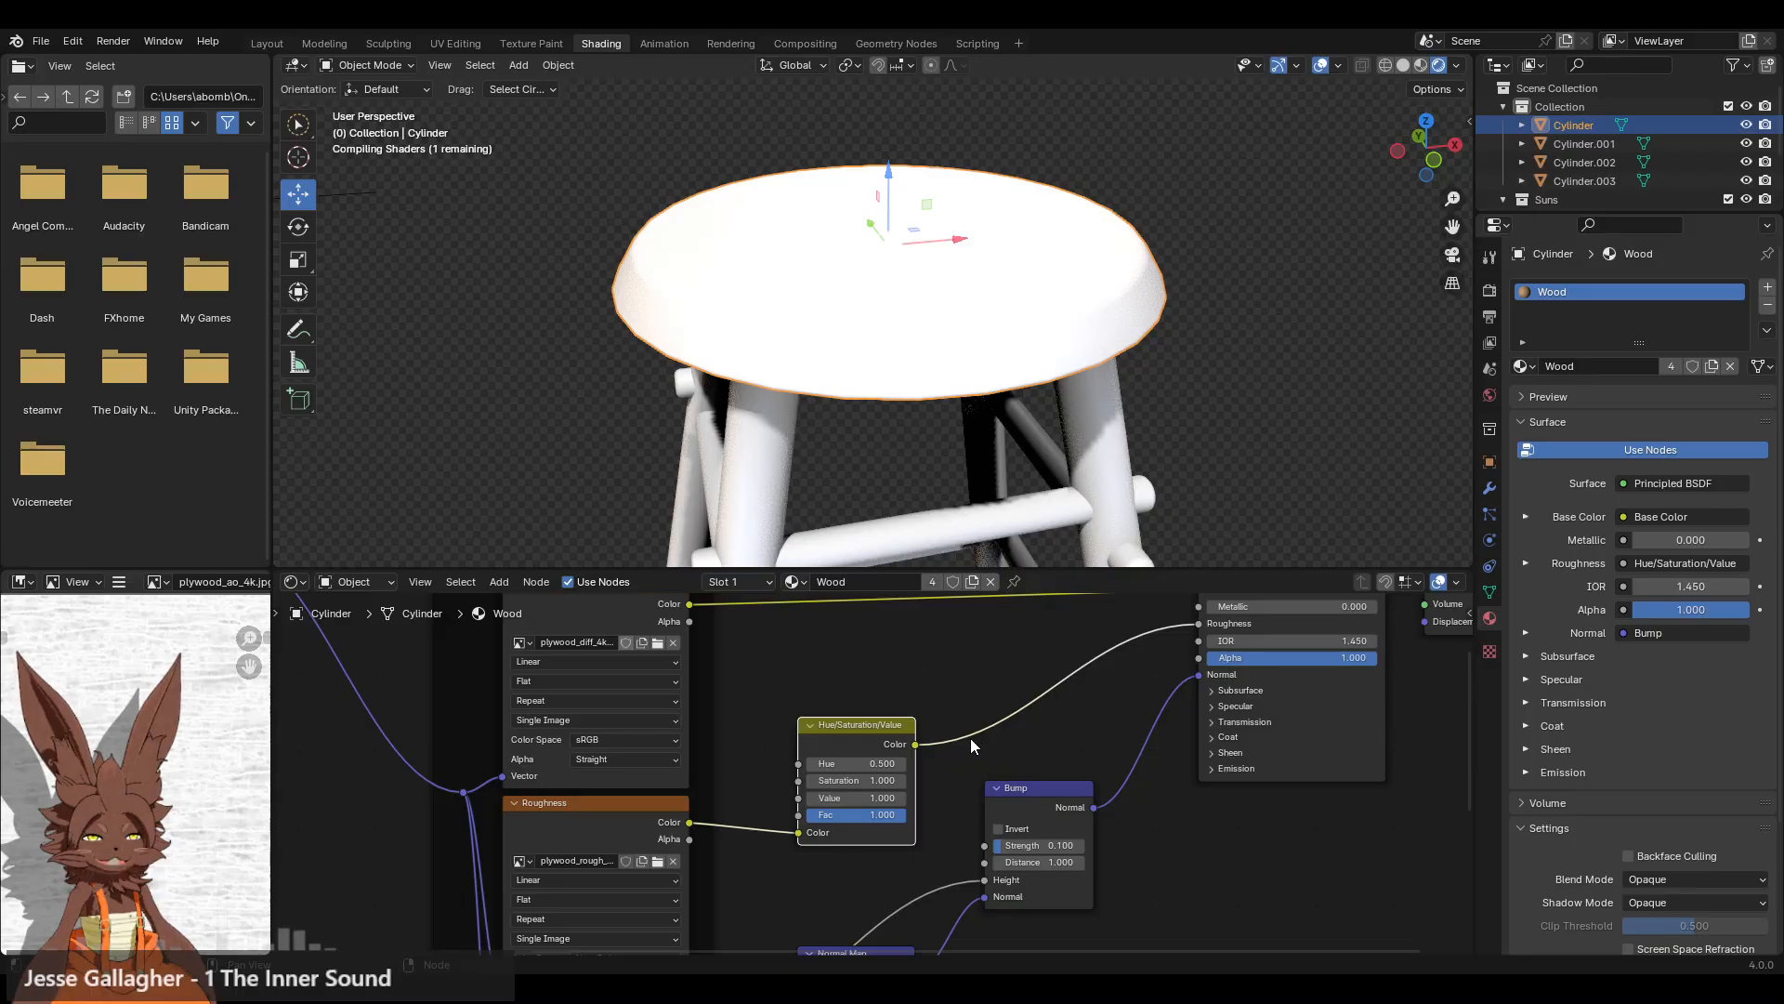
click(901, 798)
click(905, 801)
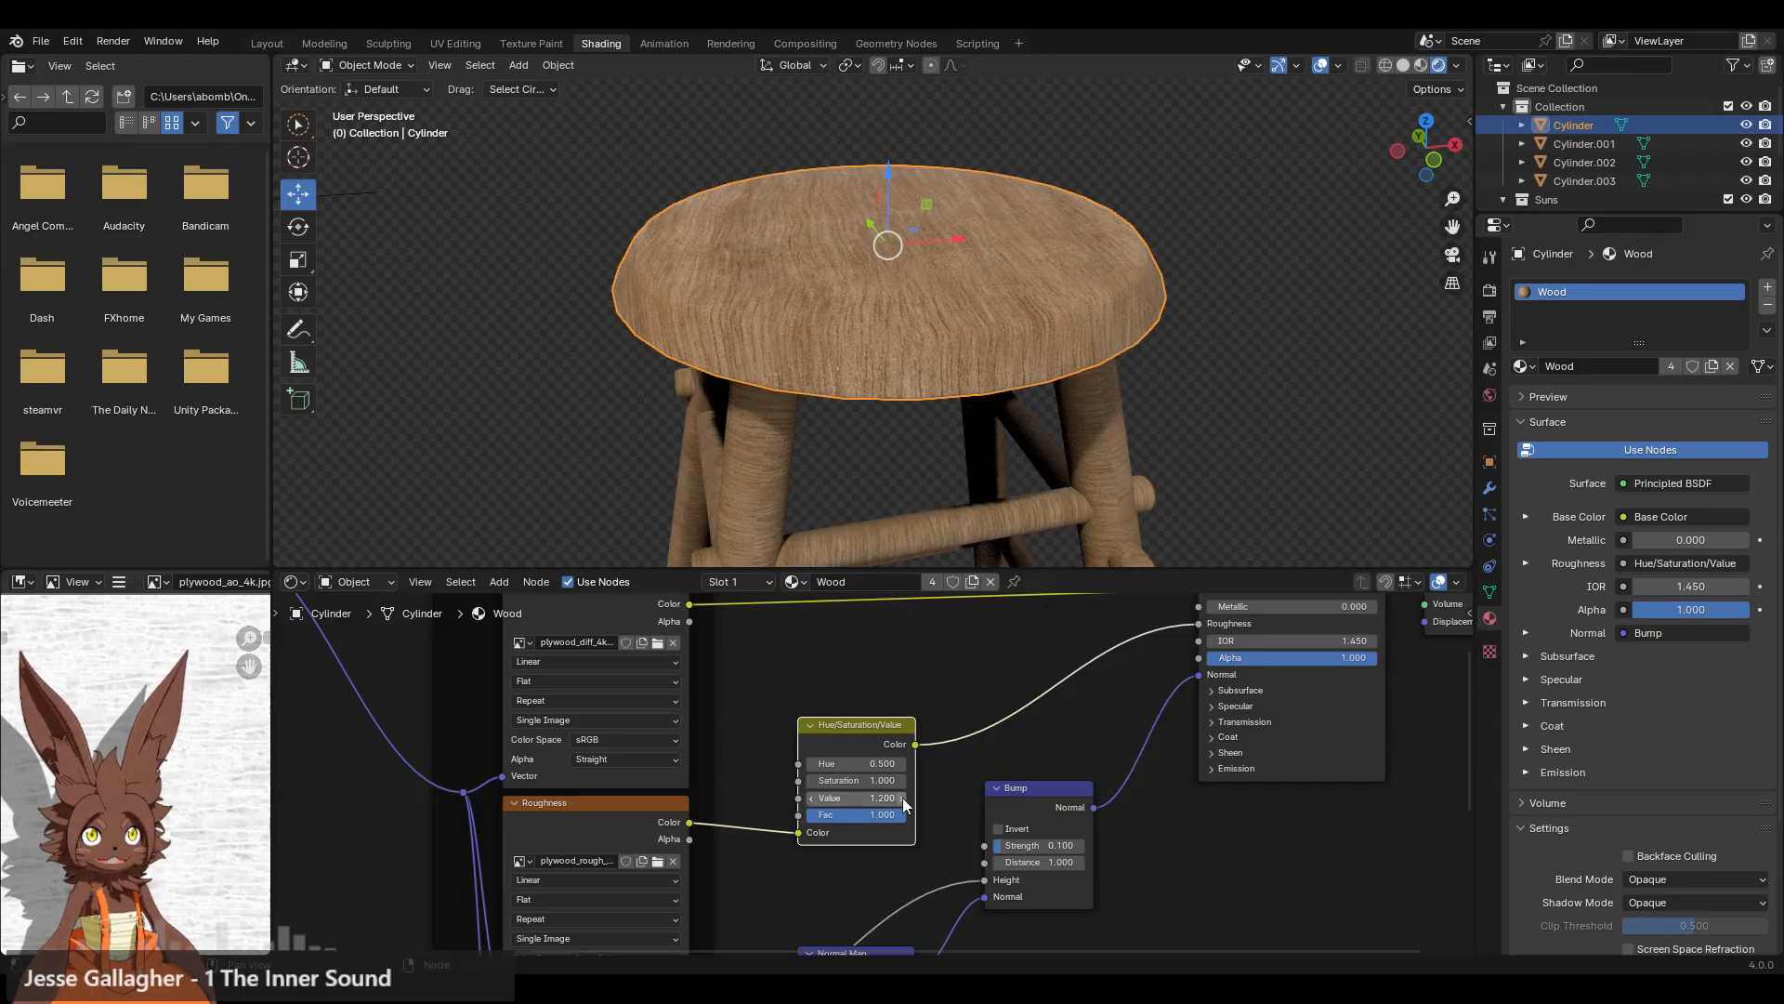
- Set the Value of the Hue/Saturation/Value node feeding the Principled BSDF's Roughness to 0.6
click(811, 801)
click(811, 801)
click(811, 801)
click(811, 801)
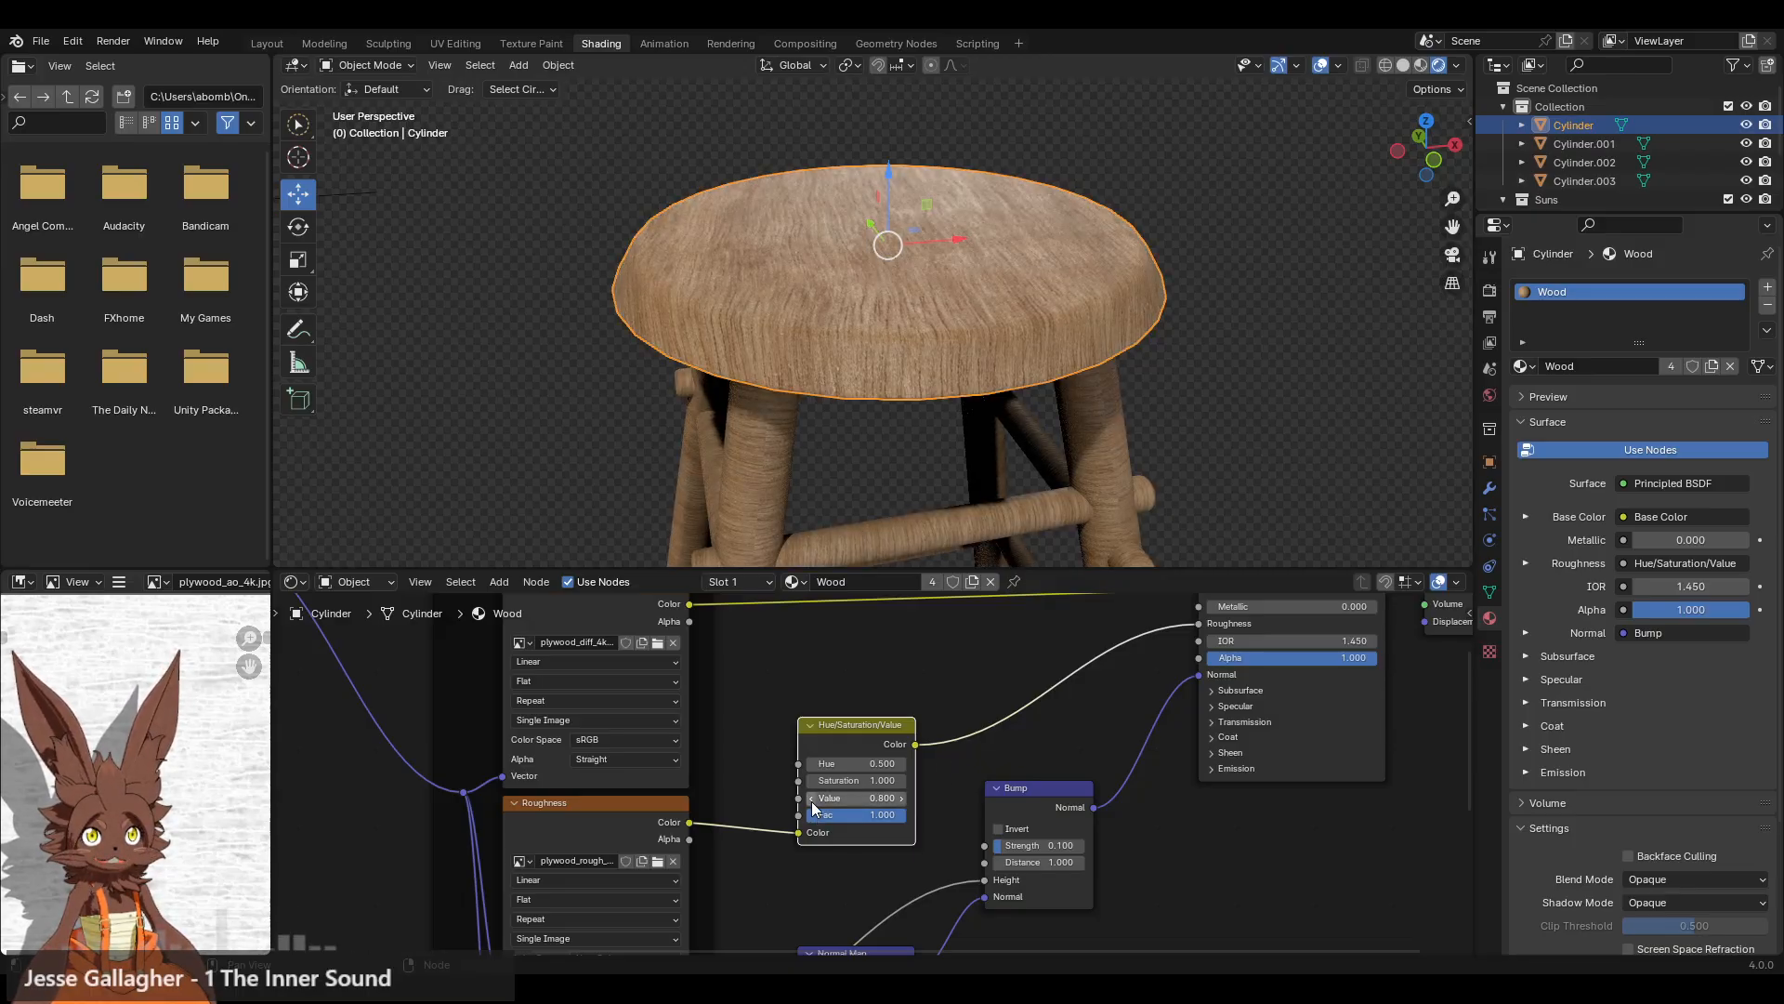
click(811, 801)
mouse_move(984, 349)
middle_down()
mouse_move(911, 431)
mouse_move(885, 382)
mouse_move(922, 339)
mouse_move(907, 349)
mouse_move(961, 359)
middle_up()
scroll(956, 343, down, 3)
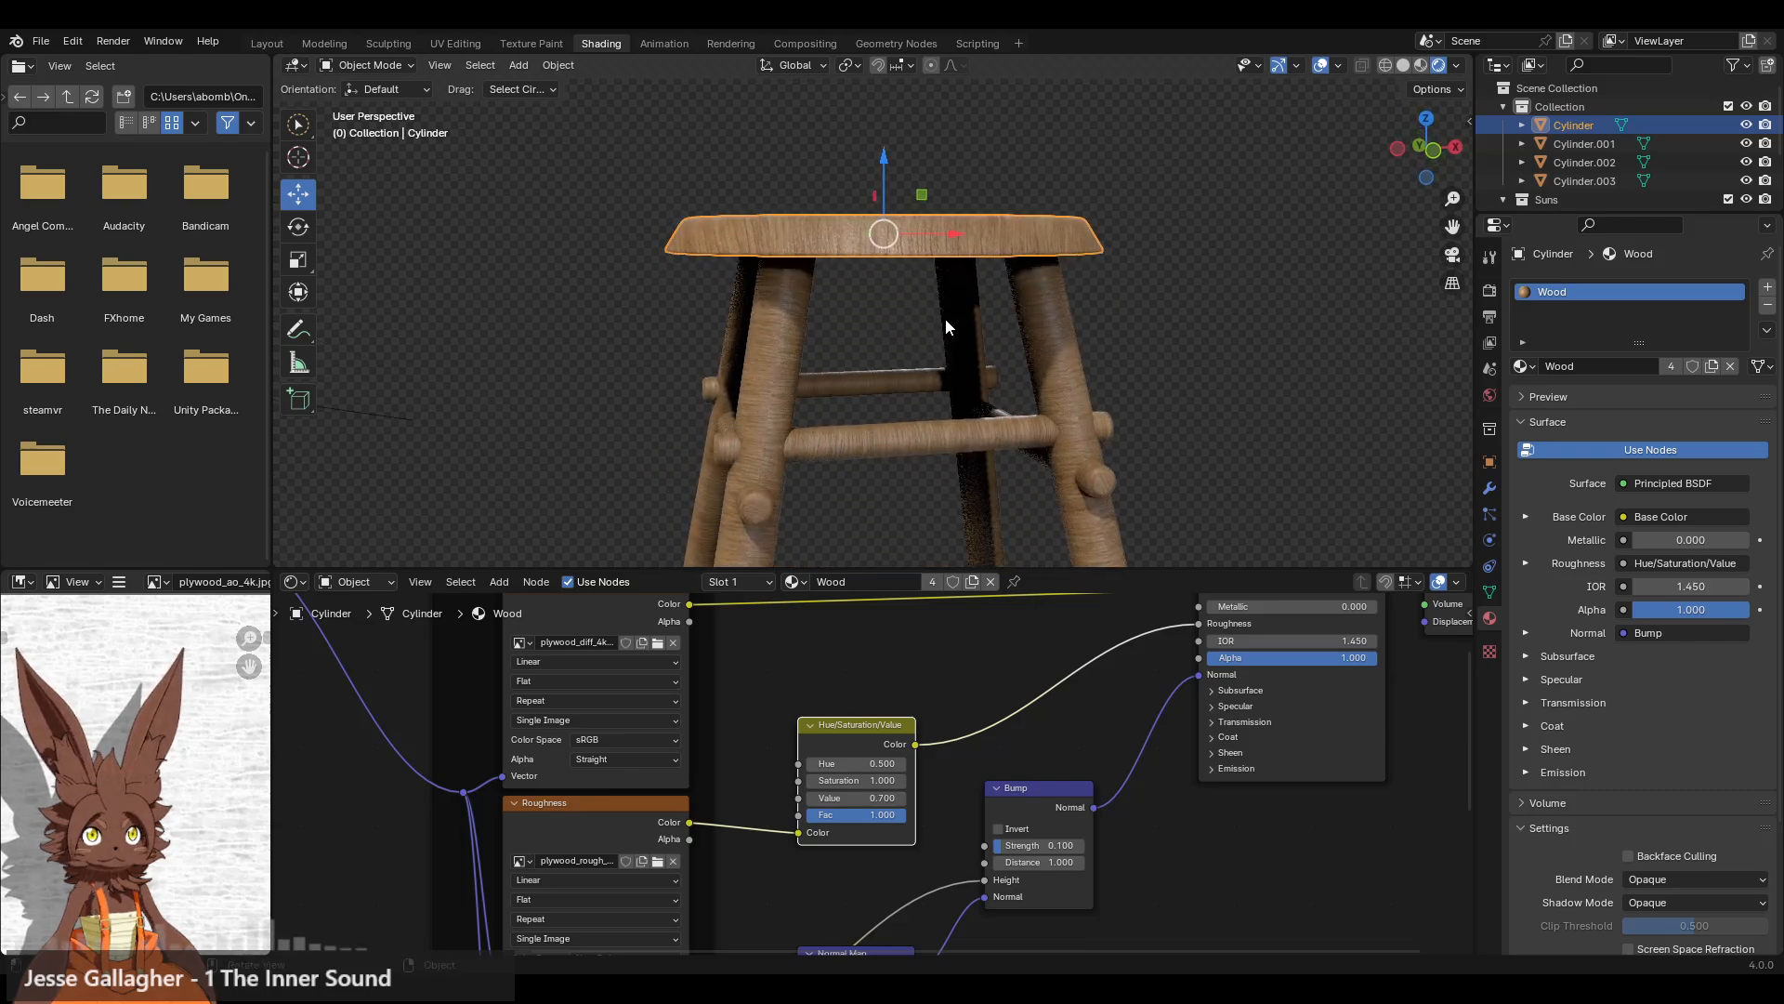
middle_drag(945, 318, 880, 431)
scroll(804, 361, up, 4)
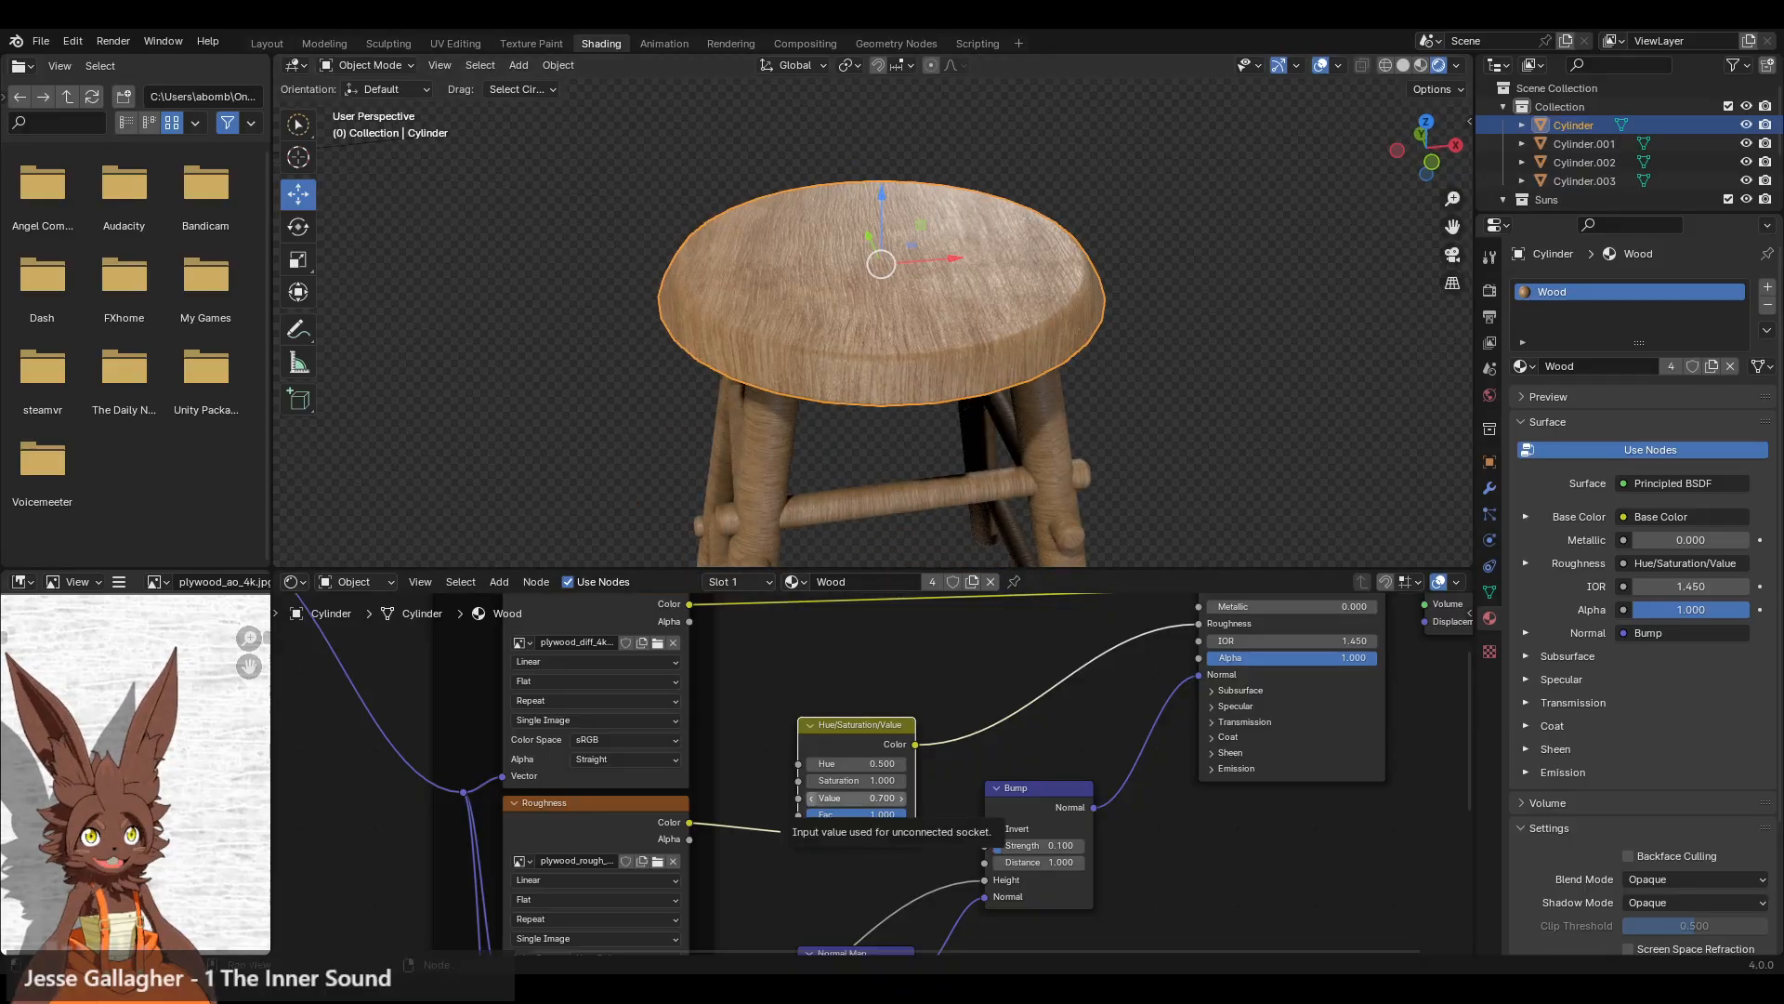
click(807, 797)
- Examine the wood's shine on the seat, legs and crossbars from several angles
scroll(923, 455, down, 2)
middle_drag(923, 449, 931, 398)
click(1076, 360)
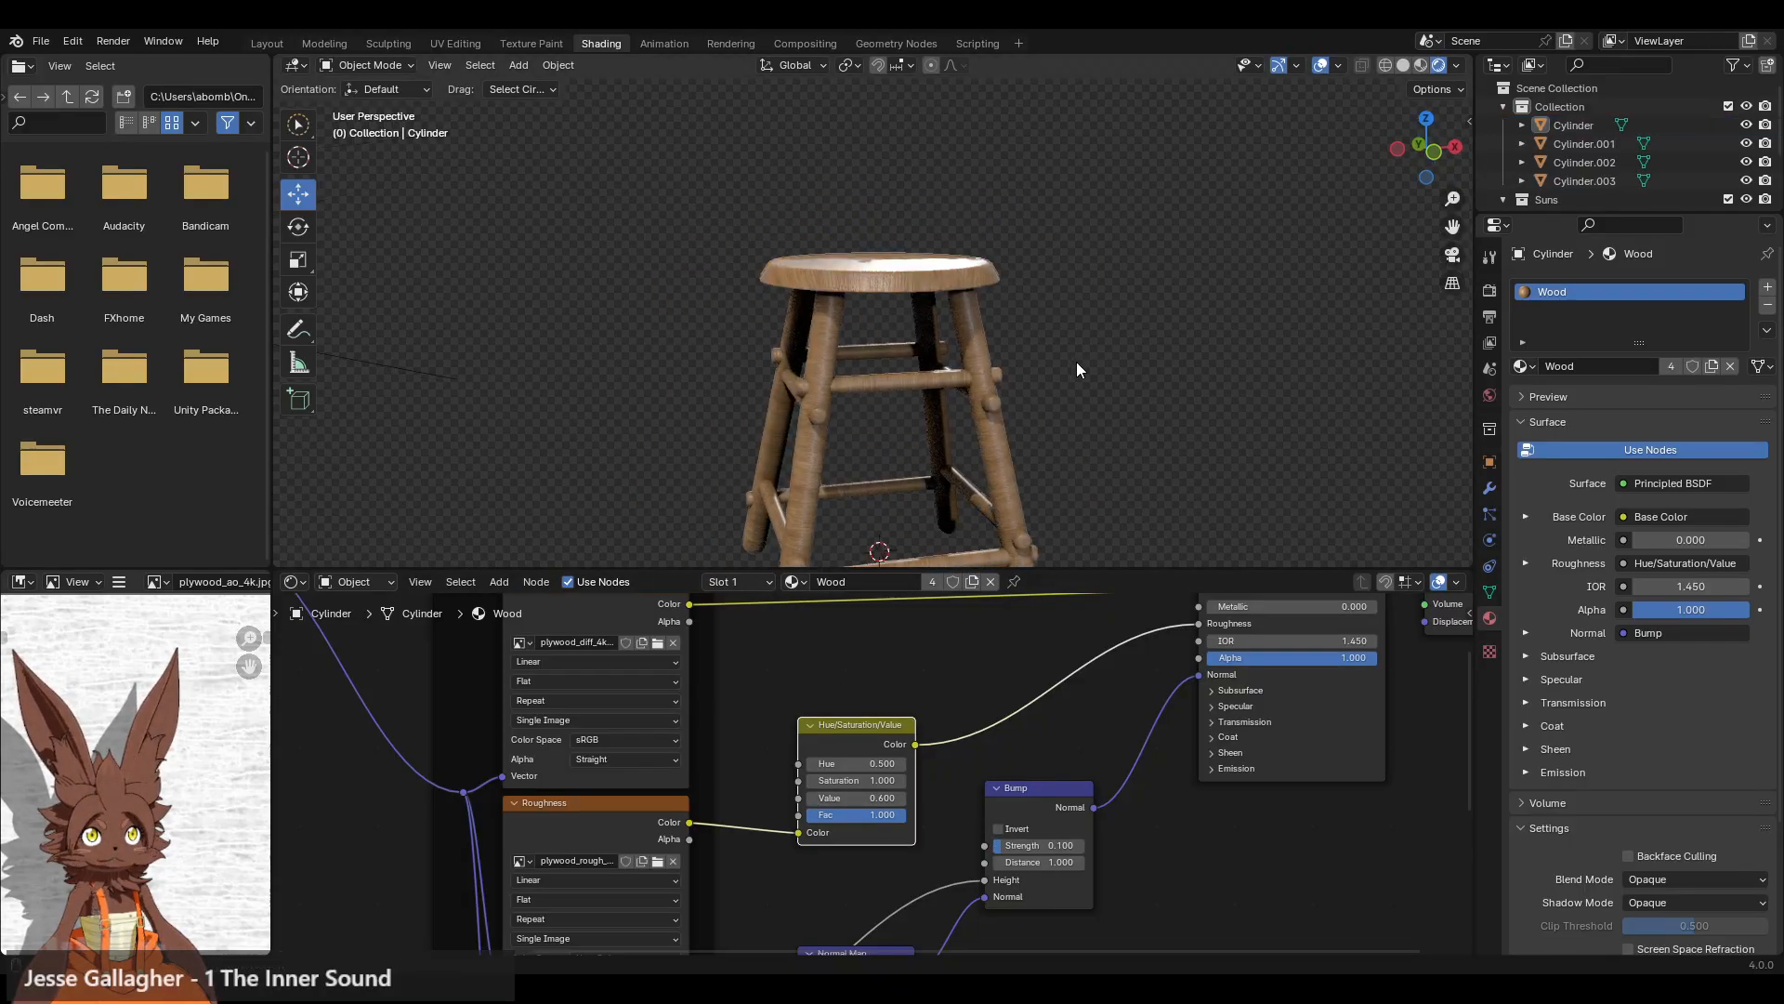
middle_drag(1077, 361, 941, 393)
scroll(920, 414, up, 3)
middle_drag(884, 449, 895, 327)
scroll(907, 352, down, 2)
click(895, 327)
middle_drag(1080, 372, 1153, 376)
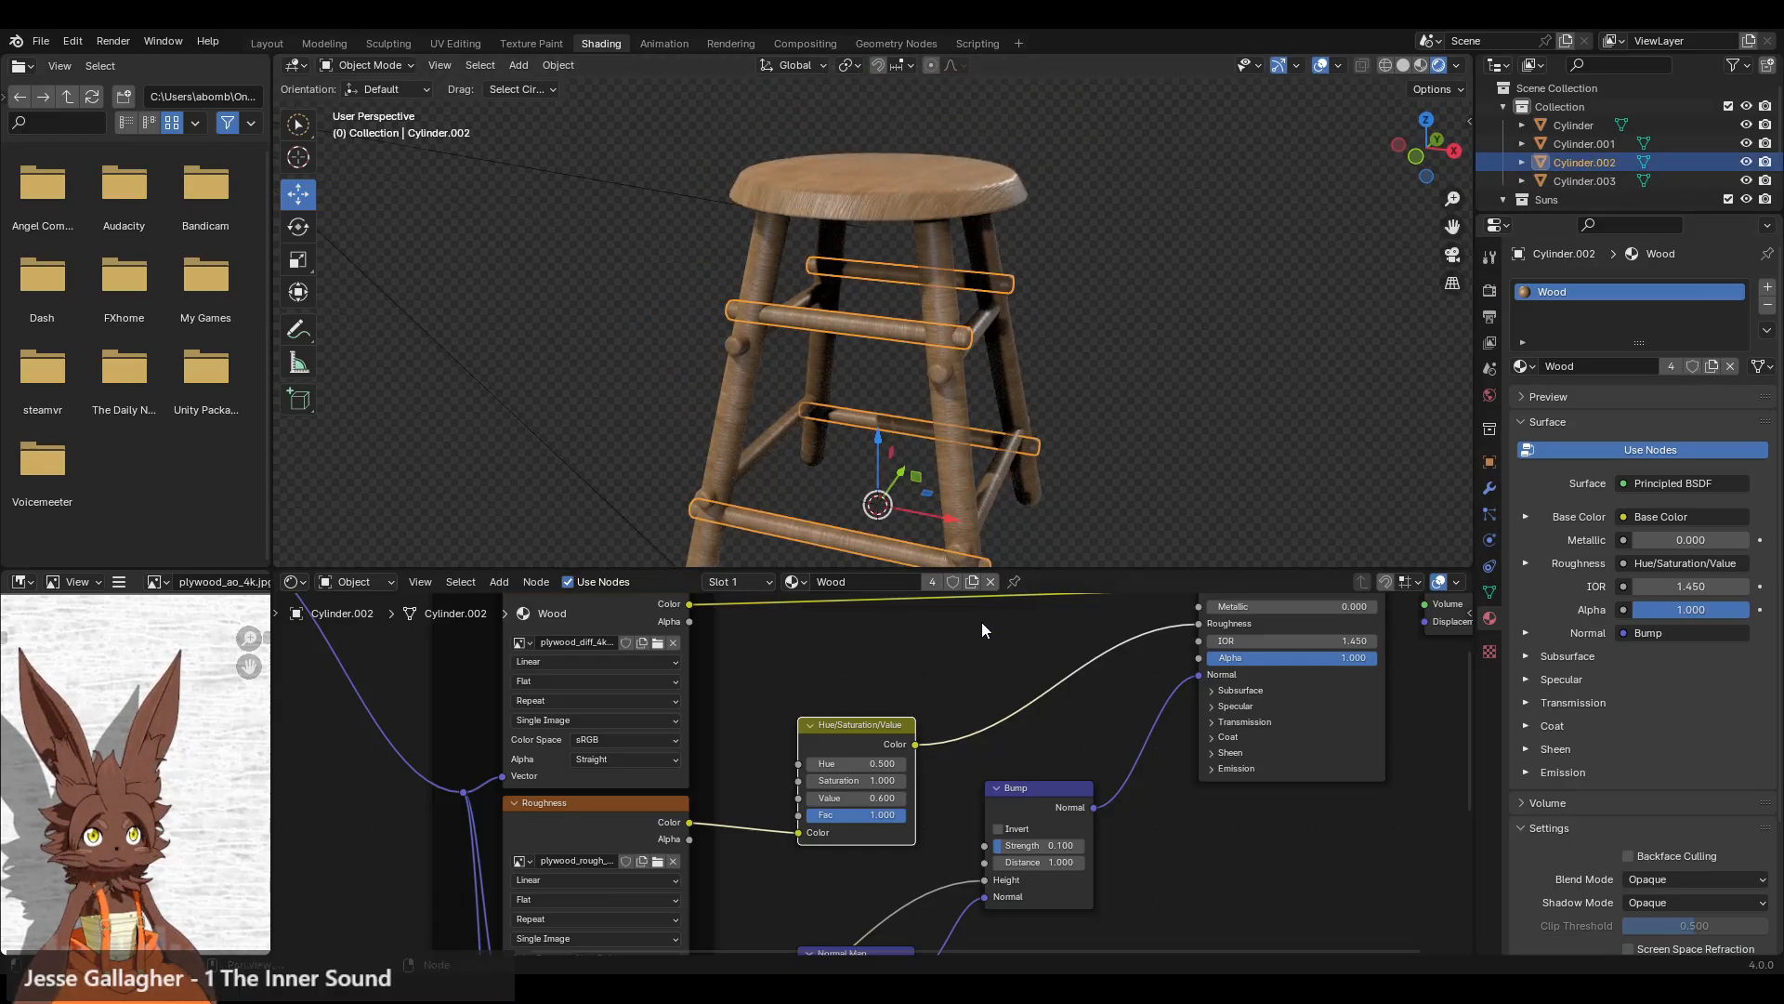
- Insert a Hue/Saturation/Value node between the Base Color texture and the Principled BSDF's Base Color input
middle_drag(884, 673, 818, 773)
scroll(817, 772, down, 1)
click(495, 582)
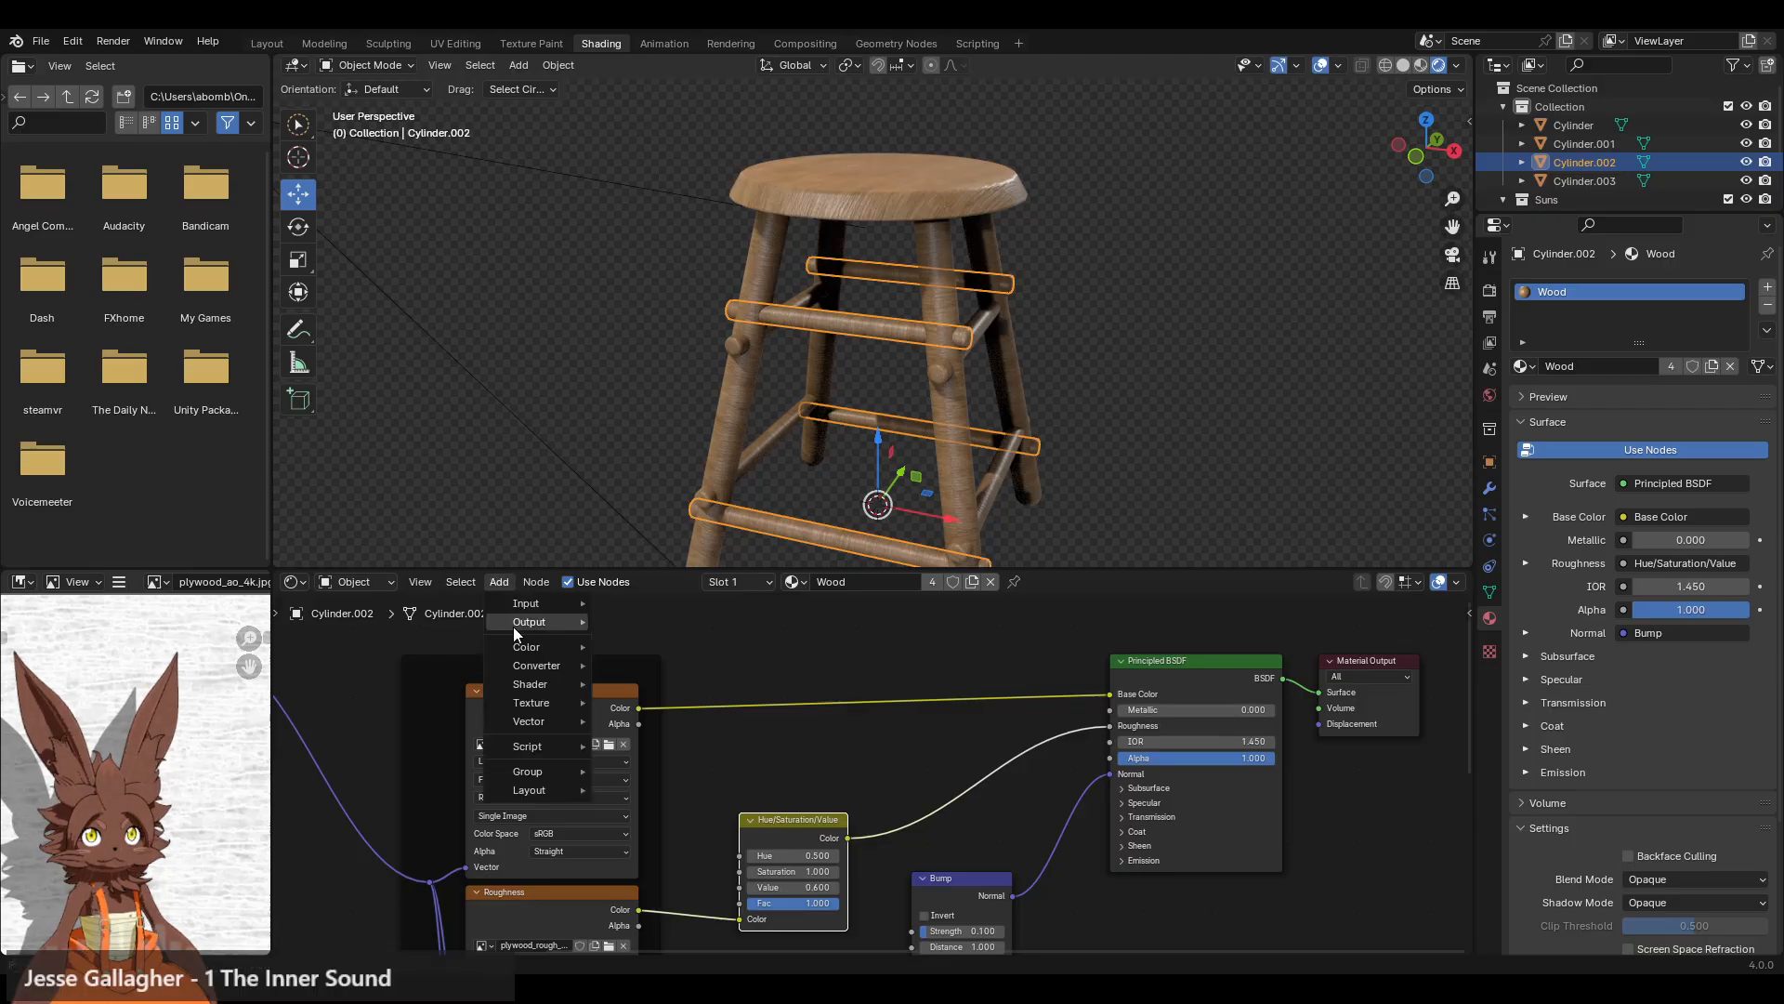
mouse_move(538, 654)
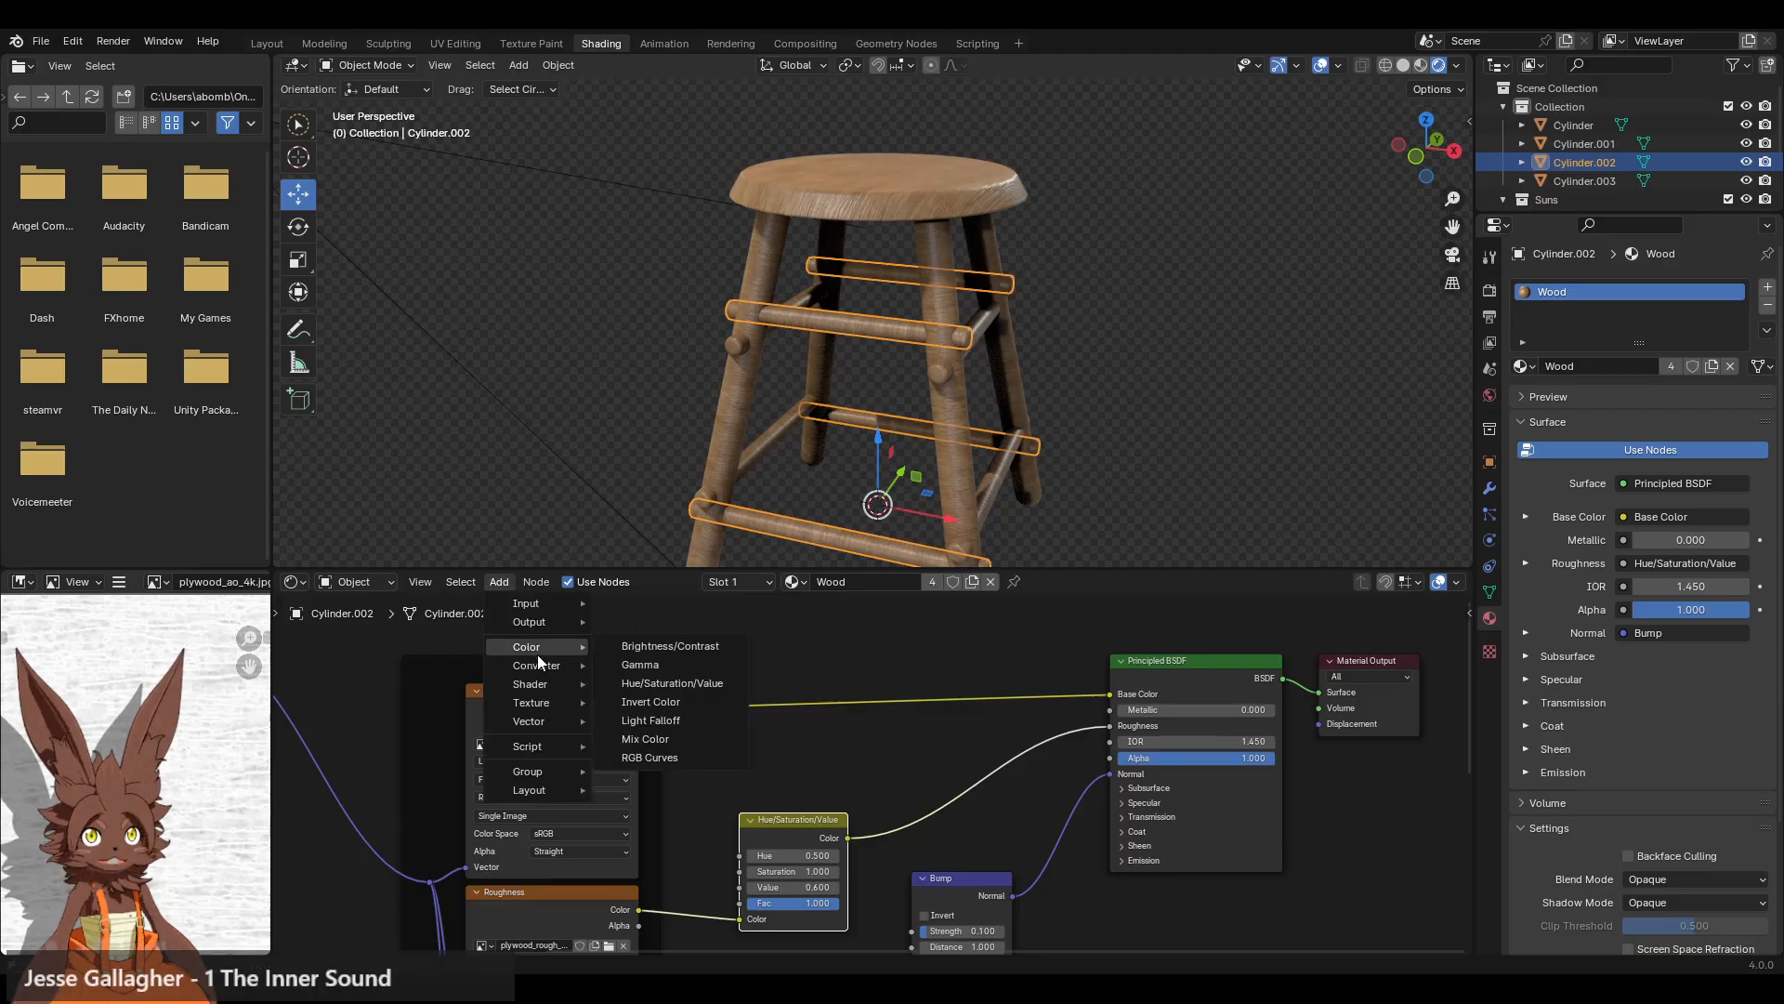
click(671, 681)
click(700, 676)
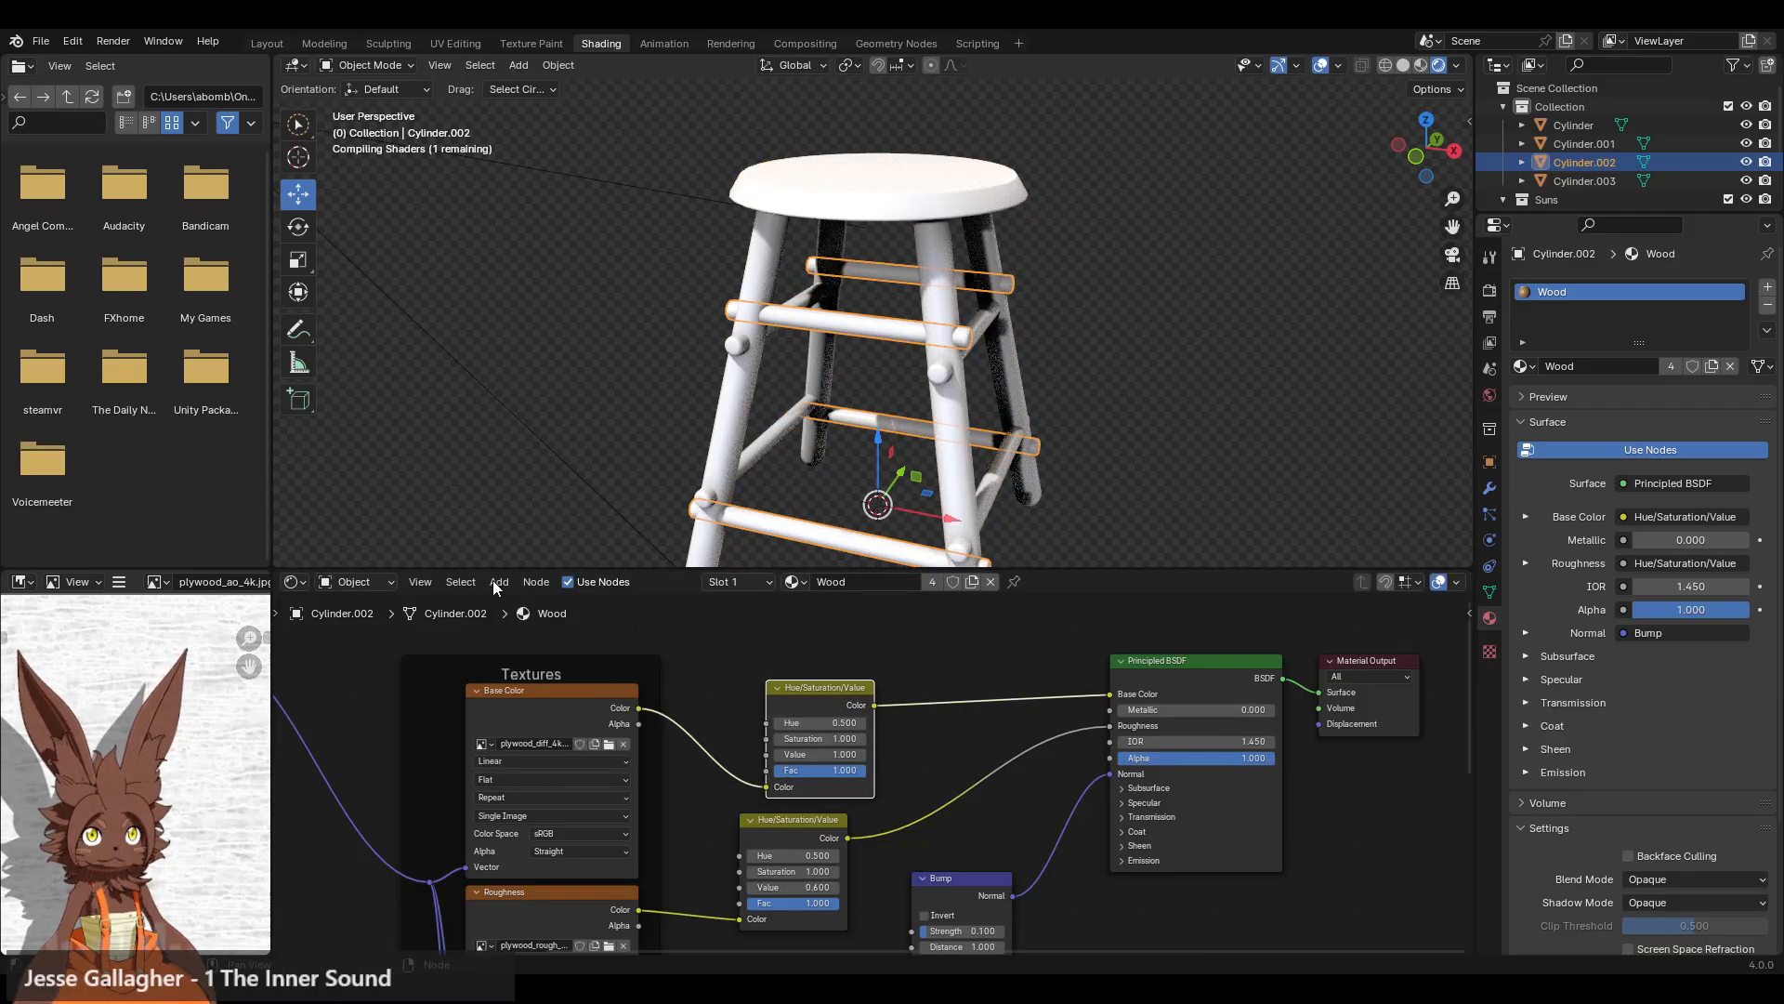
- Insert a Brightness/Contrast node between the base colour Hue/Saturation/Value node and the Principled BSDF, and shift the Hue/Saturation/Value node closer to the texture
click(493, 580)
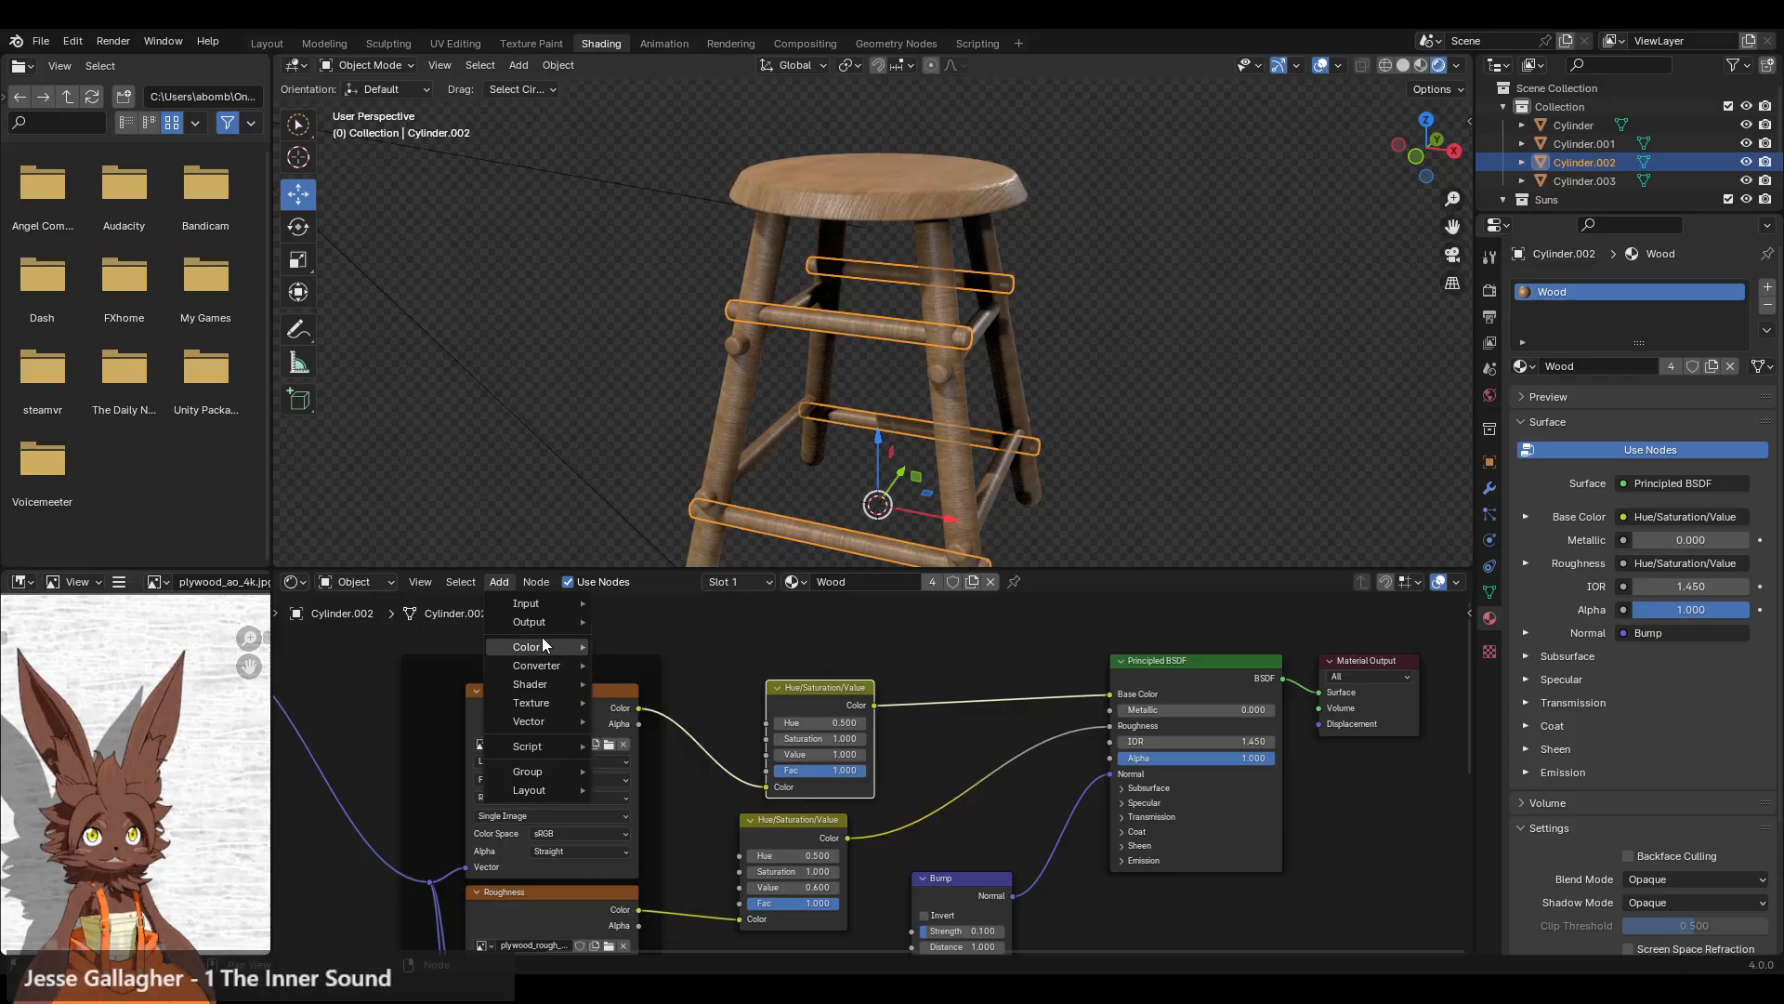
mouse_move(548, 647)
click(666, 643)
click(889, 655)
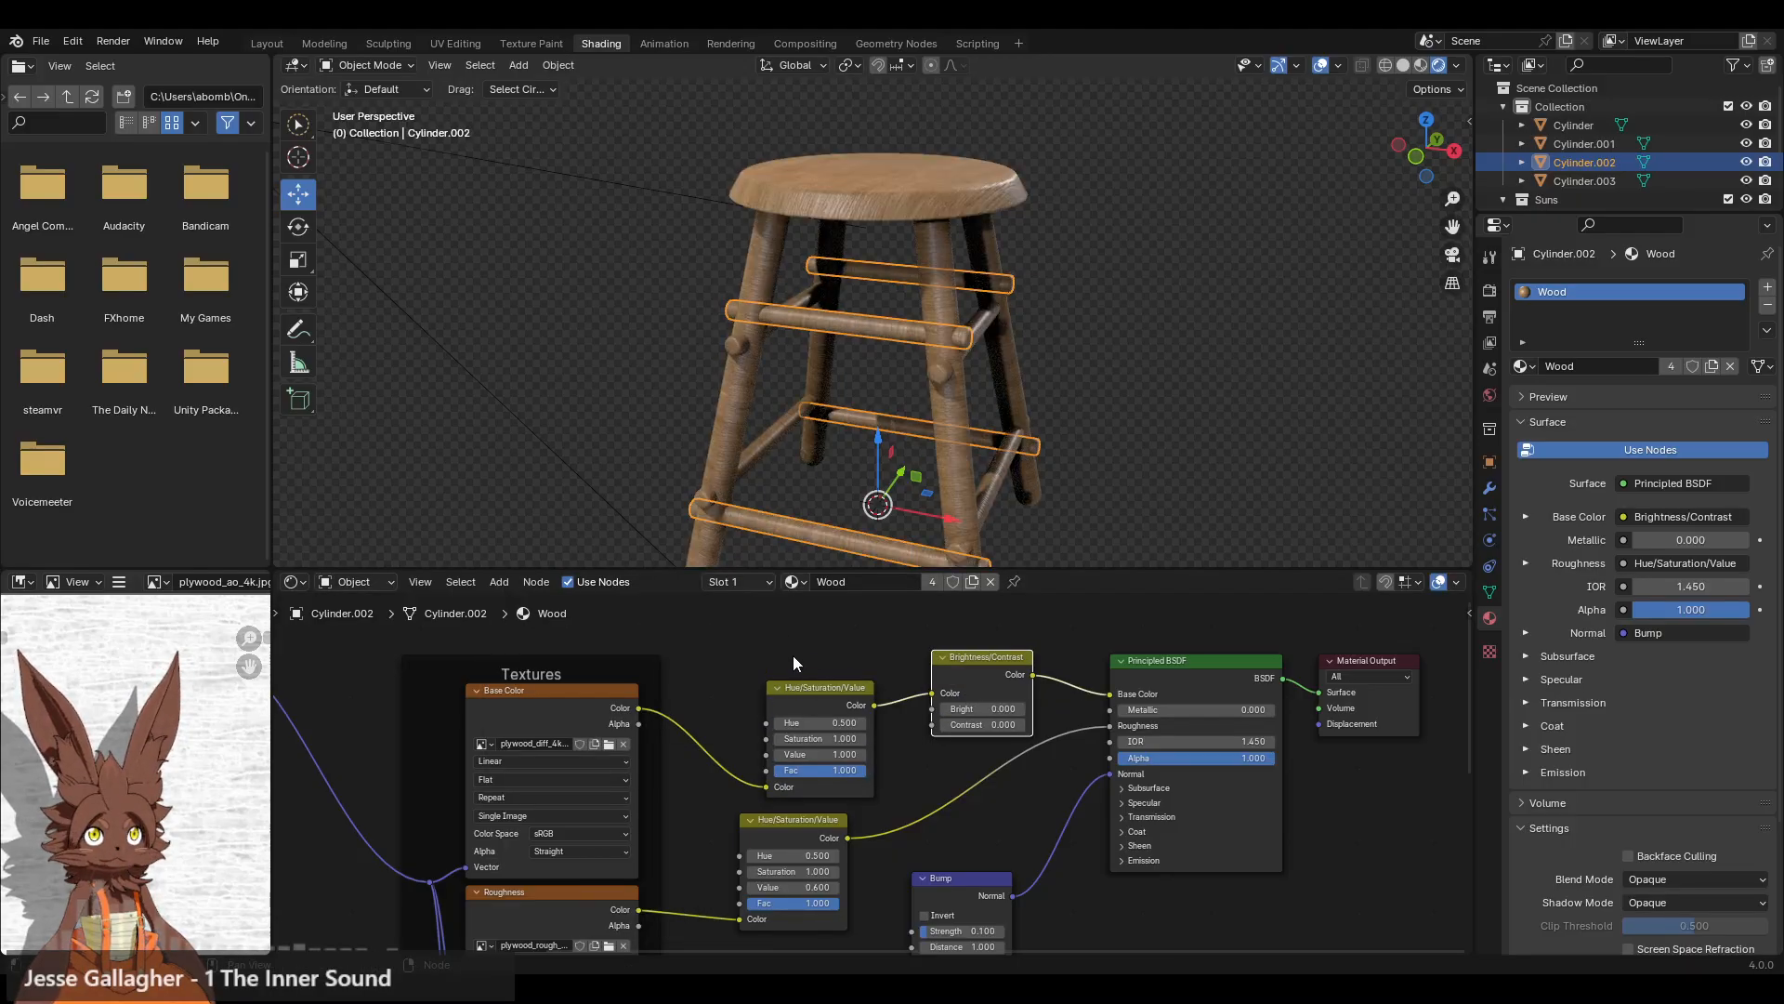
drag(801, 687, 762, 661)
click(875, 645)
- Set the base colour Hue/Saturation/Value node's Hue to 0.49 and its Saturation to 1.2
scroll(891, 733, up, 4)
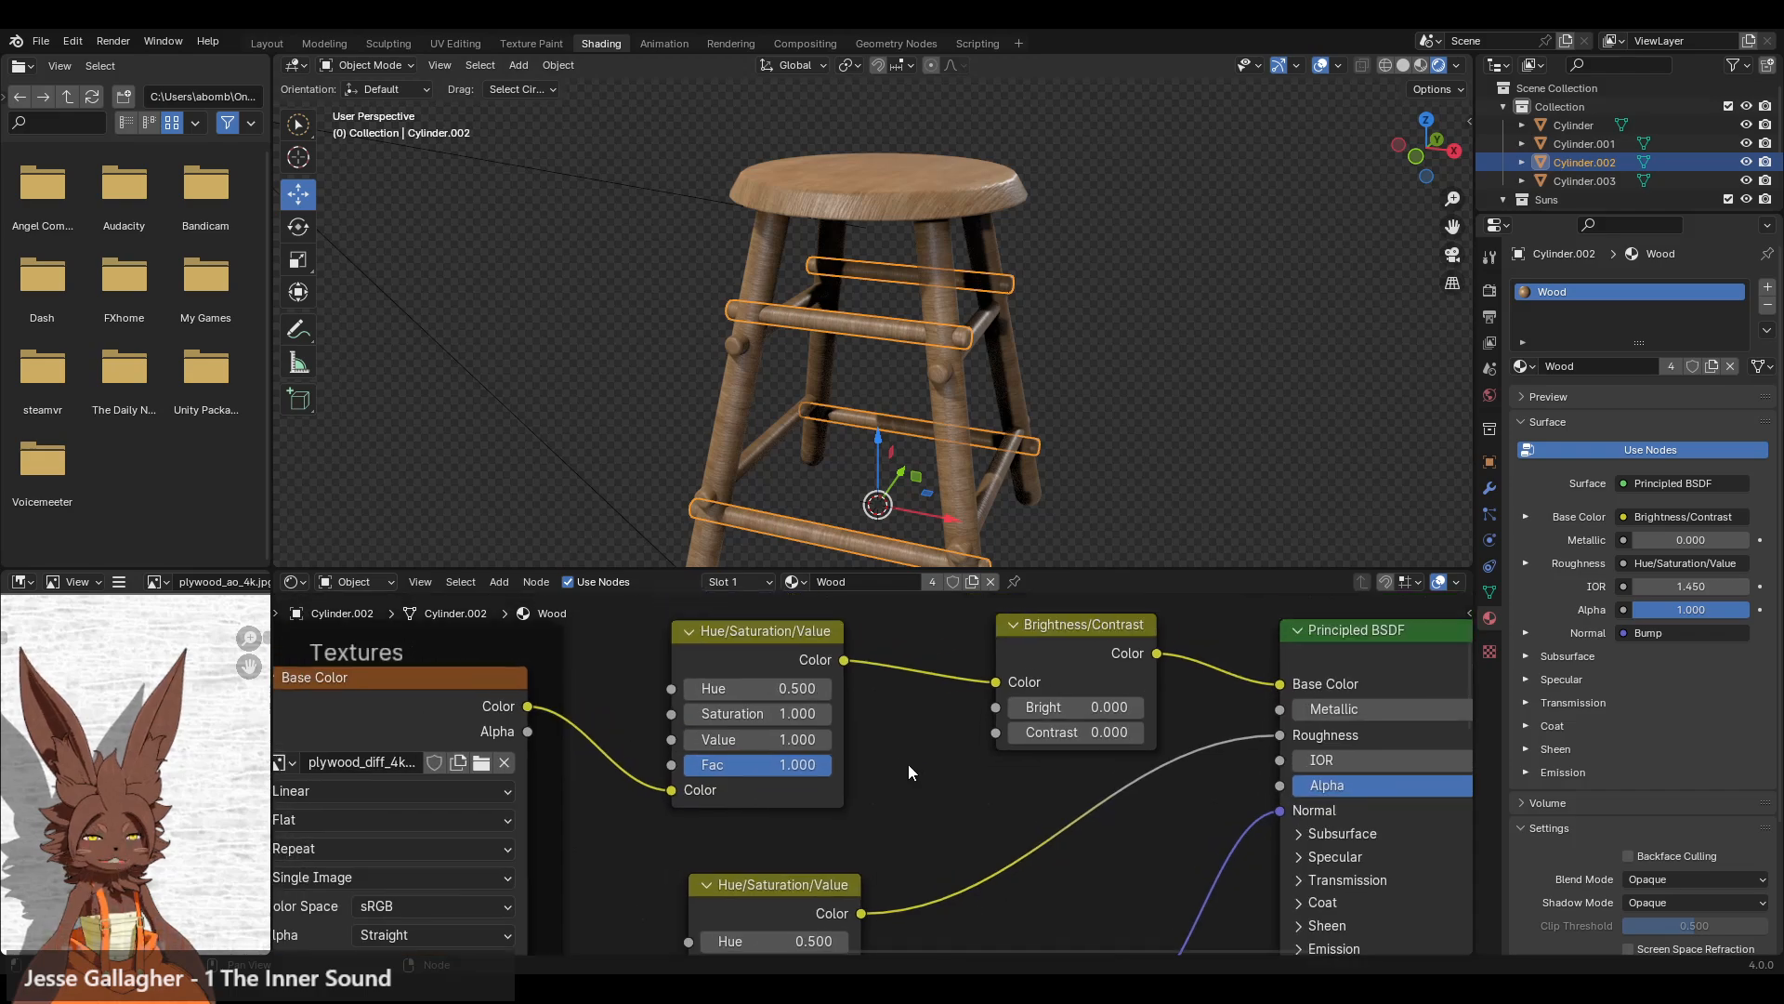
middle_drag(917, 792, 917, 798)
click(722, 729)
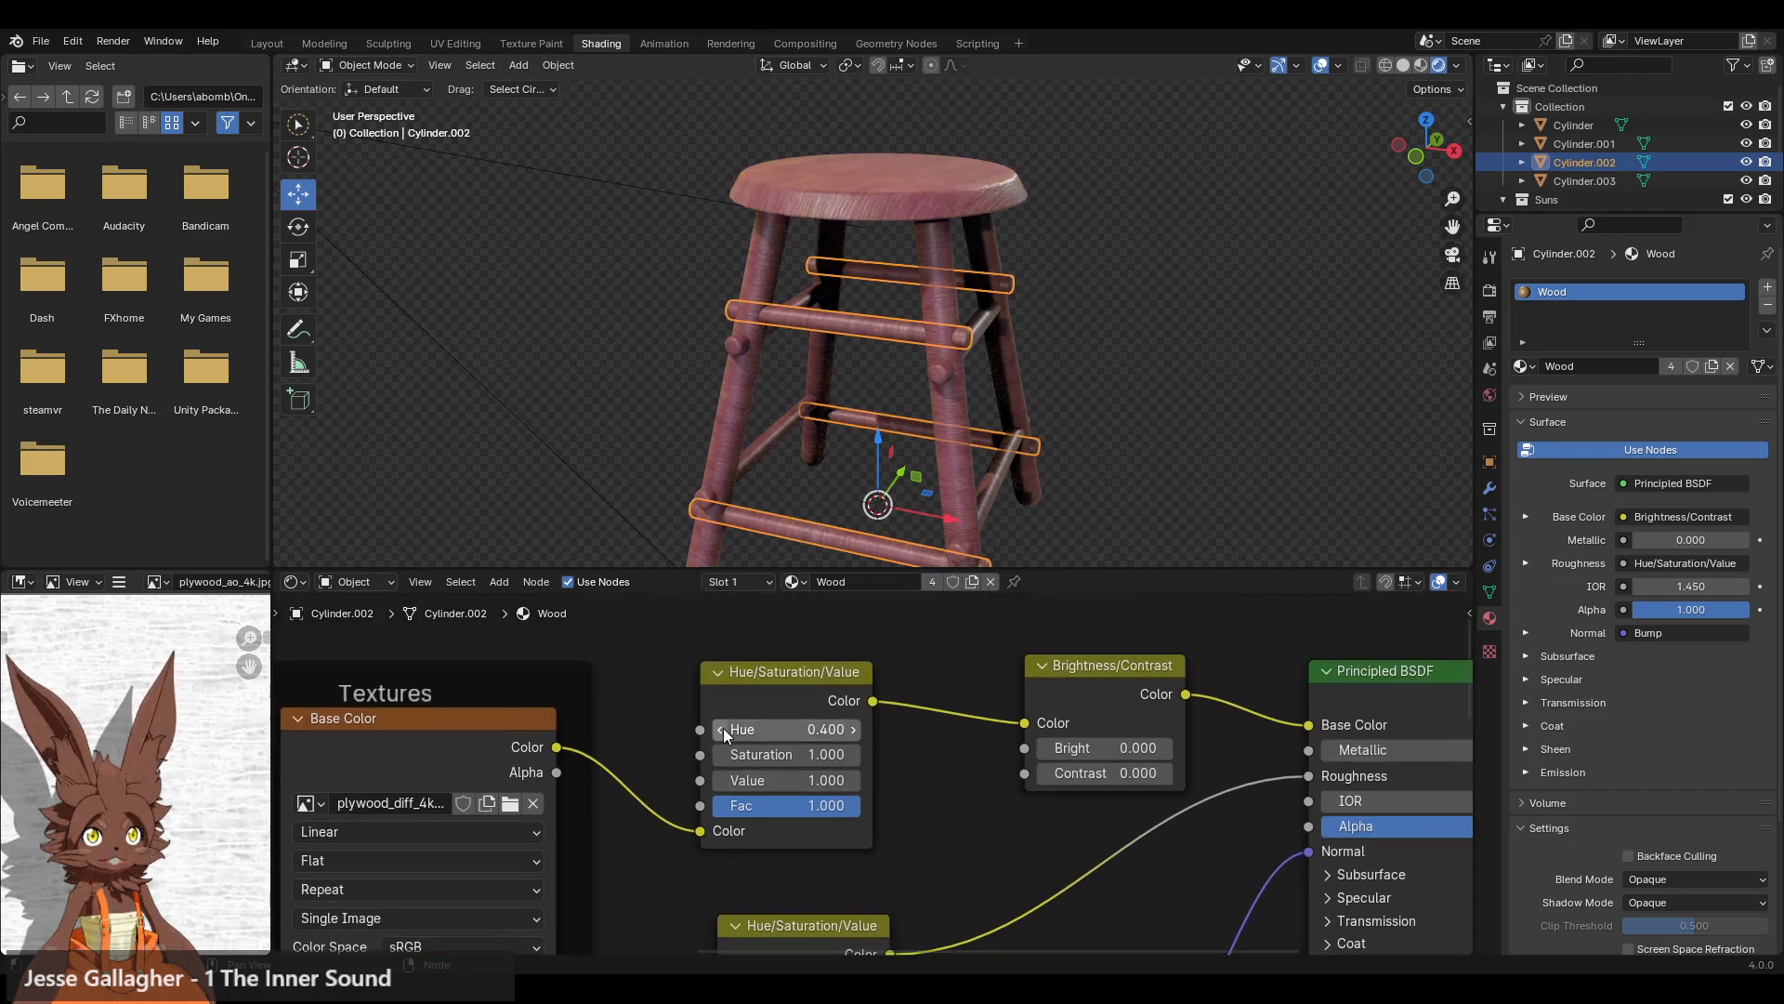
click(855, 728)
click(855, 729)
click(720, 730)
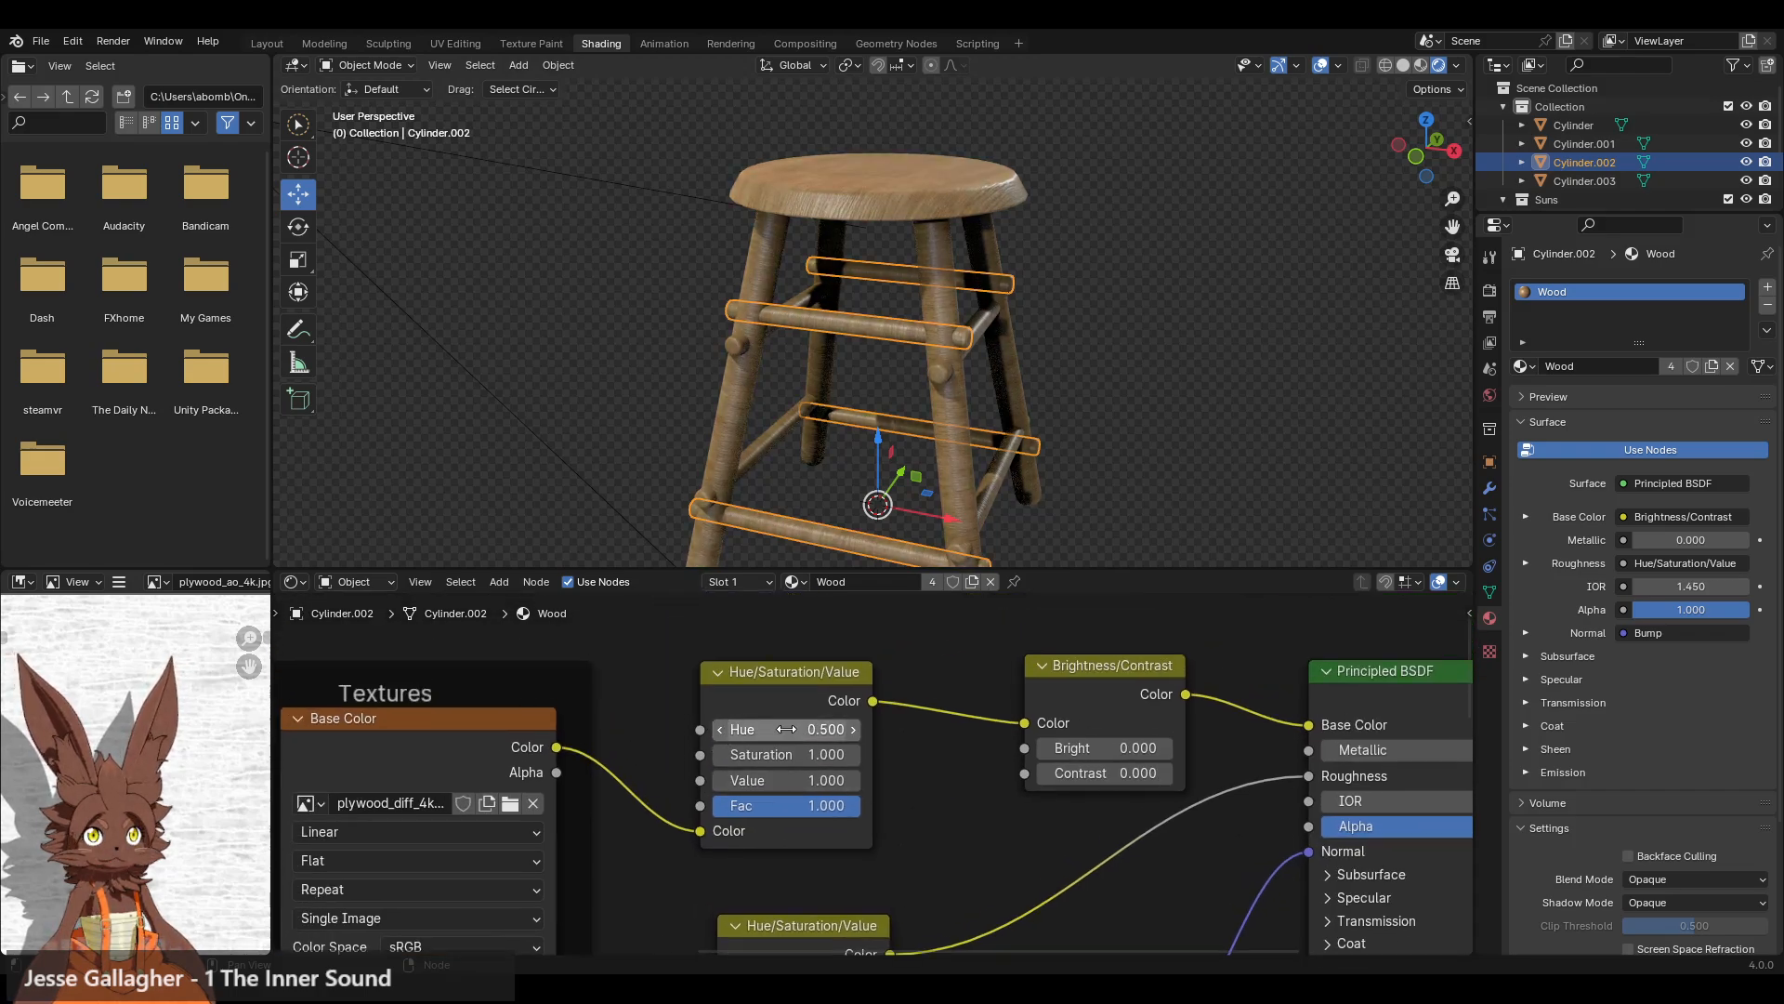
click(808, 728)
click(746, 732)
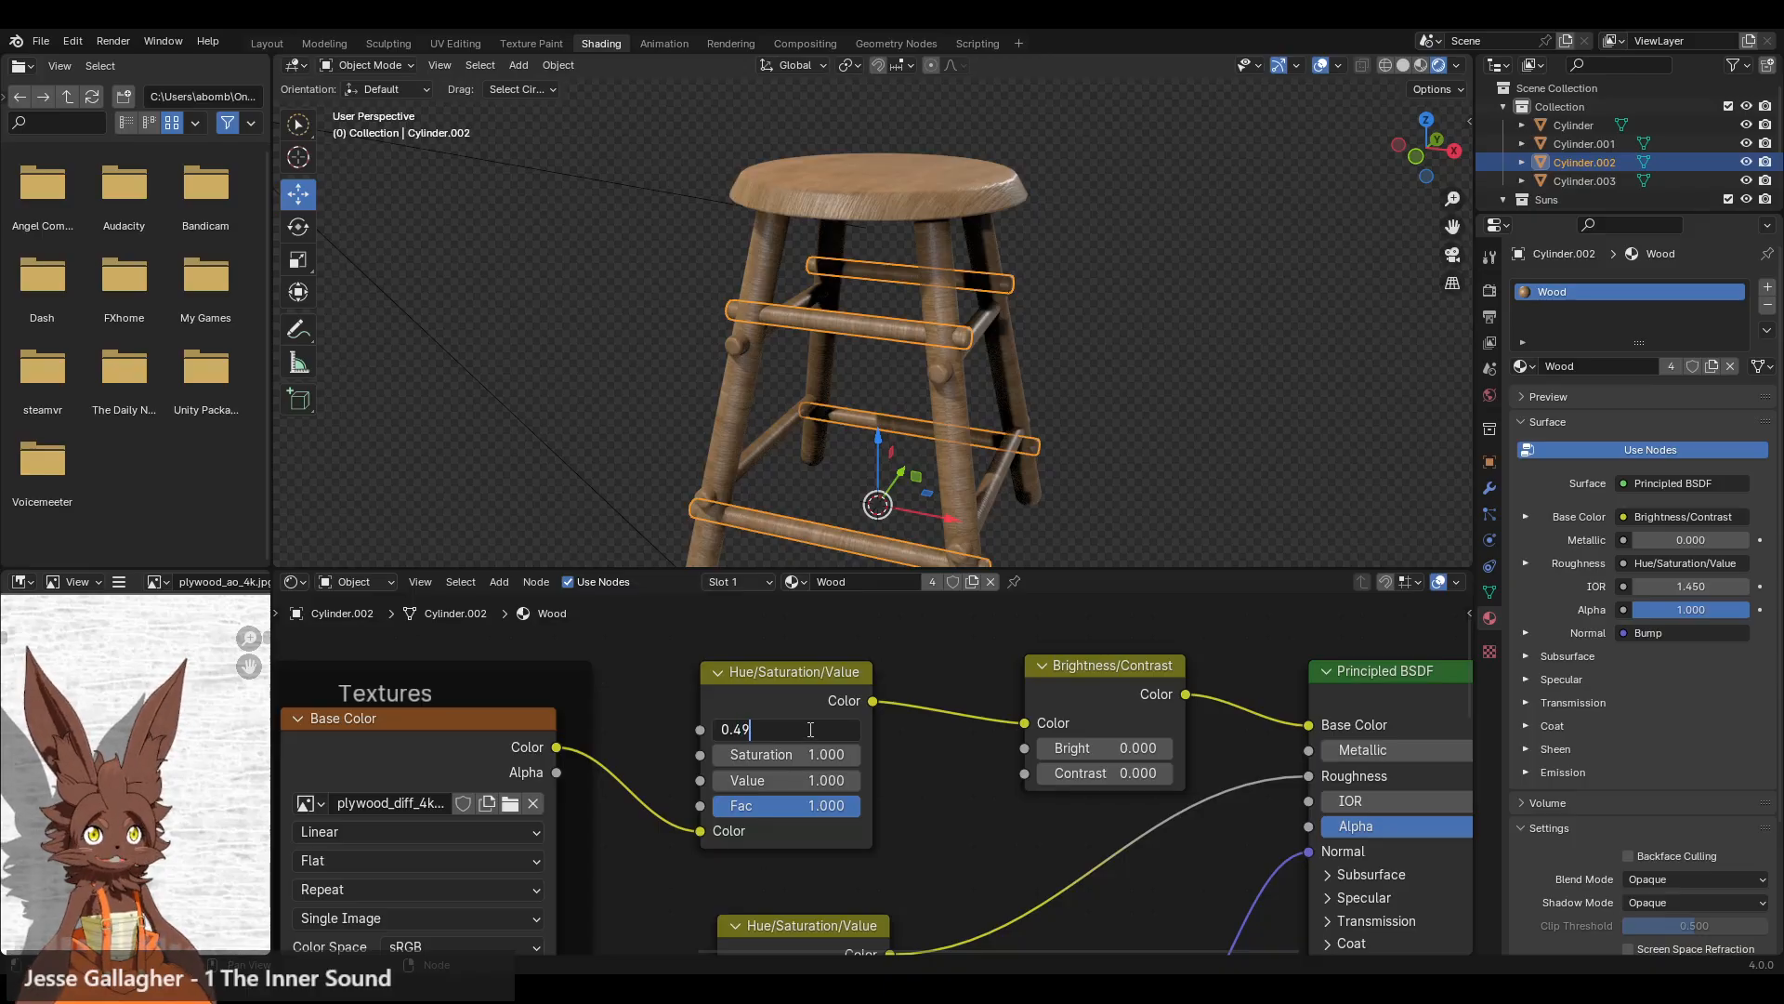
key(Return)
click(854, 754)
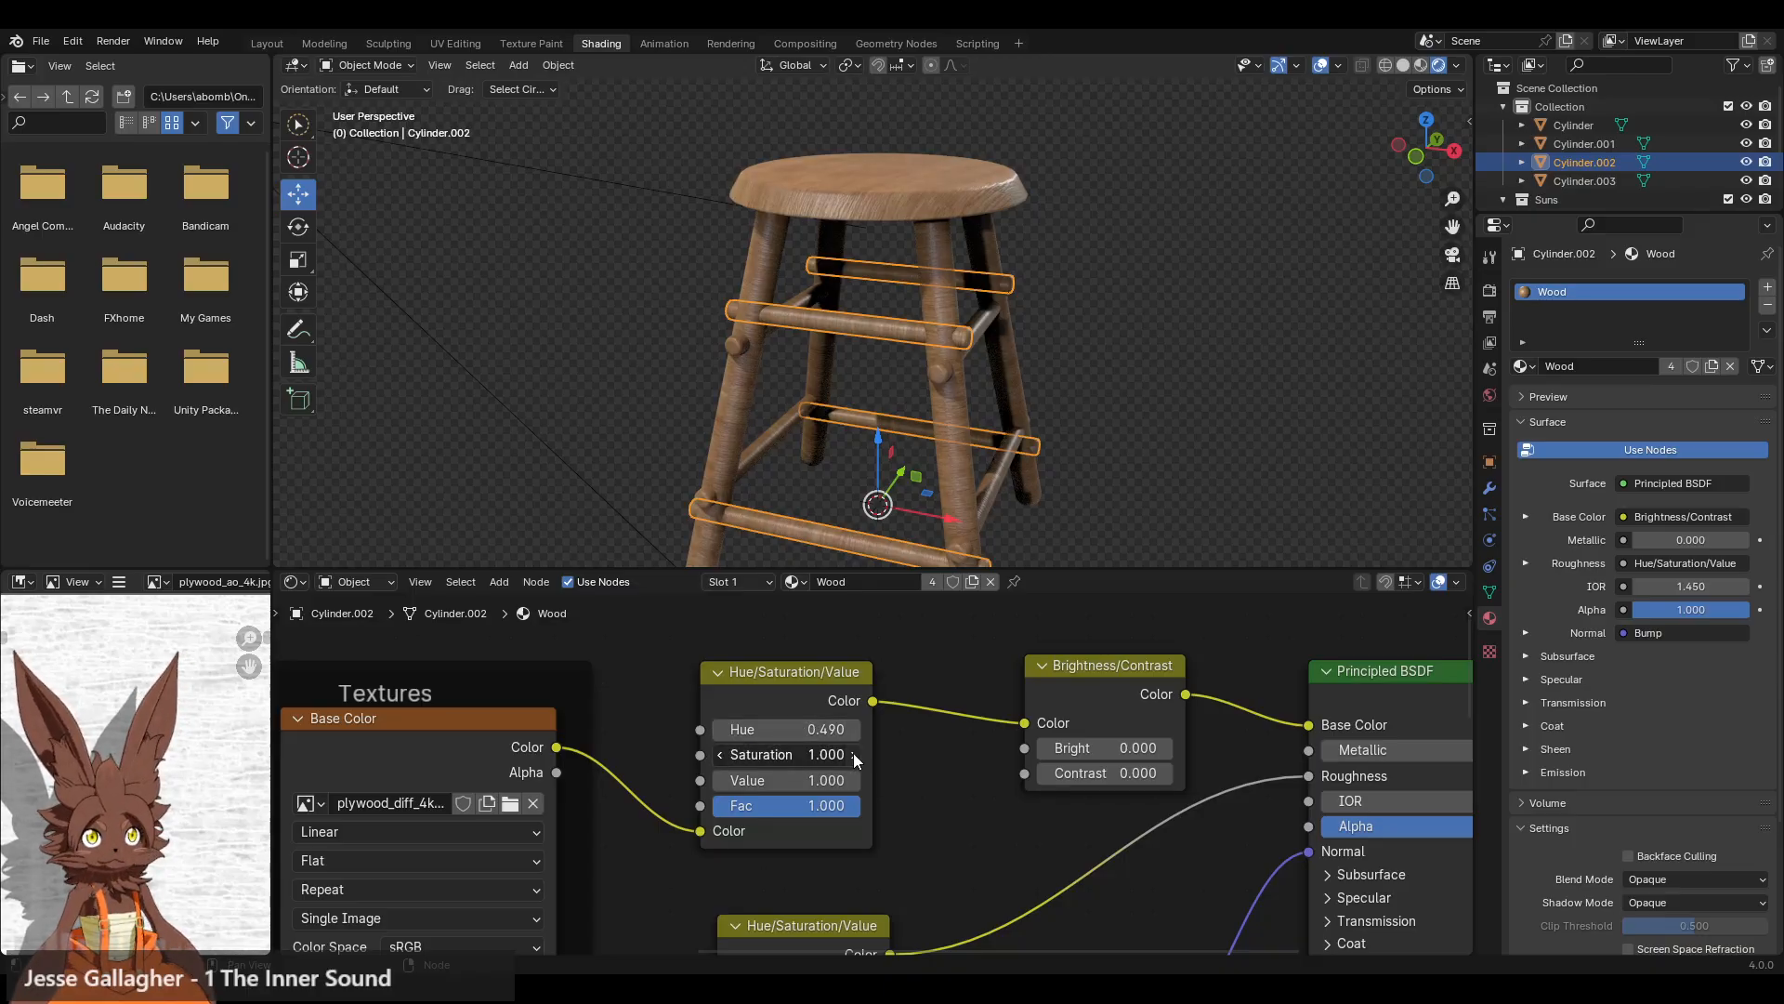
click(854, 754)
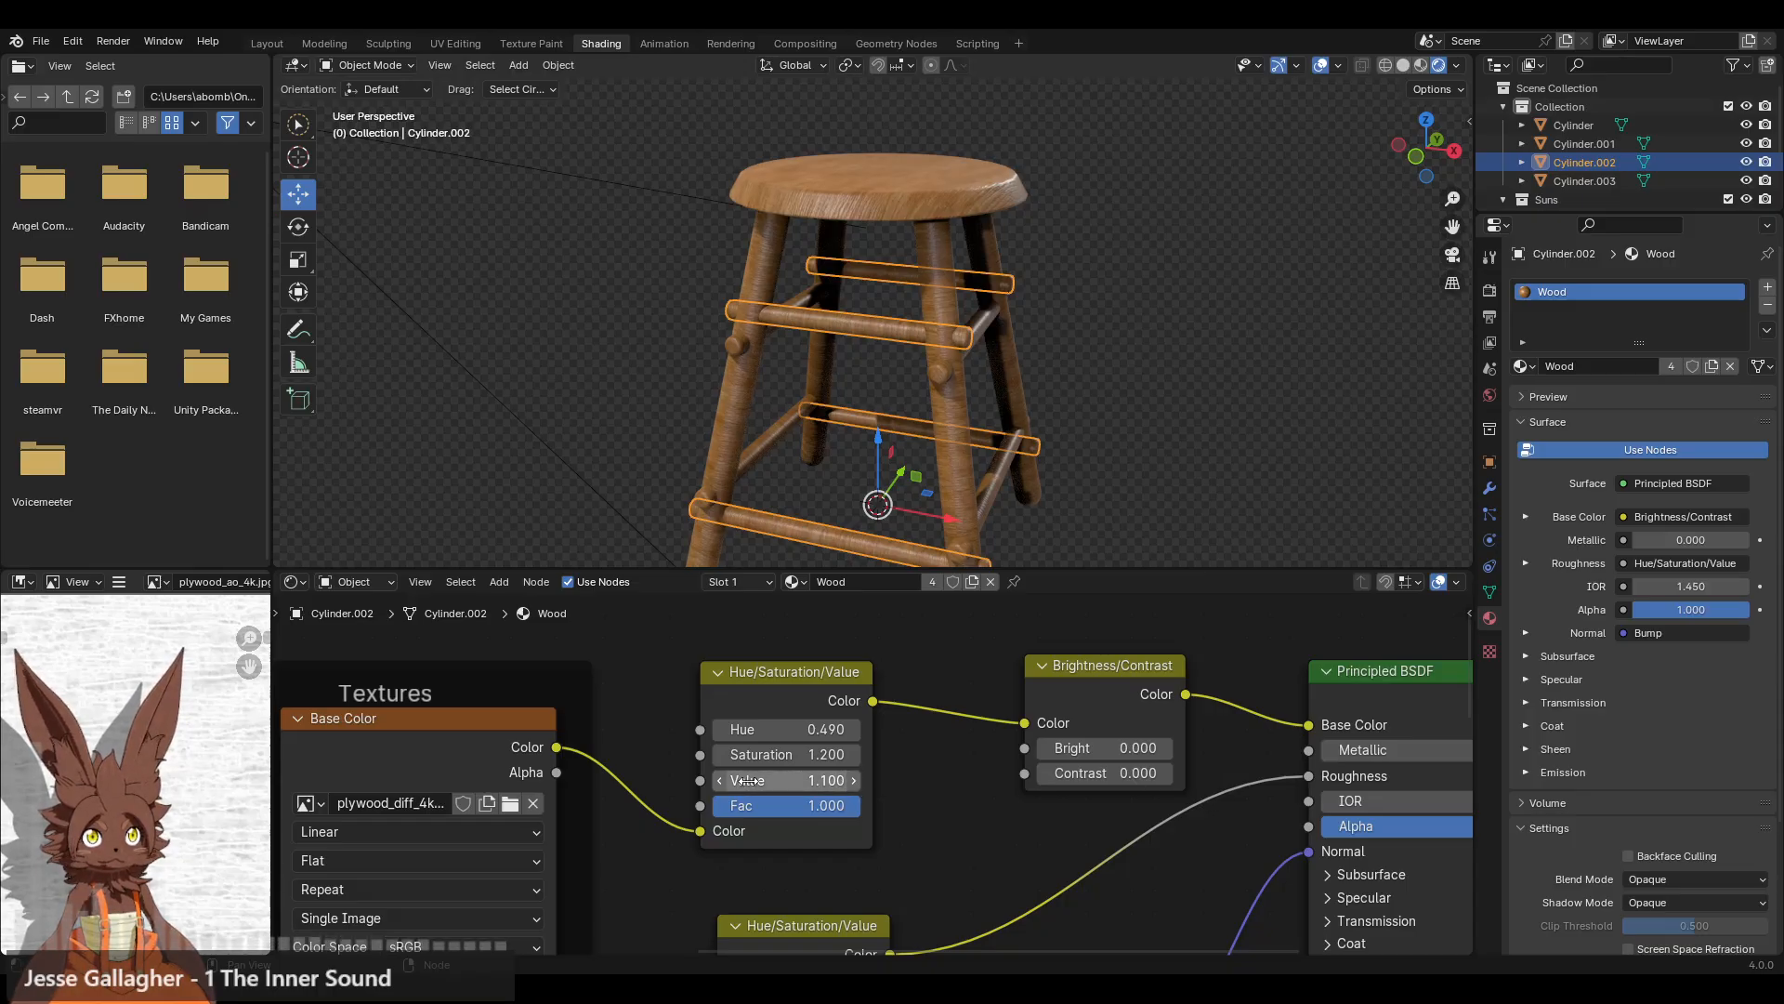
- Try a Contrast of 0.1 on the Brightness/Contrast node, and return it to 0
click(1162, 774)
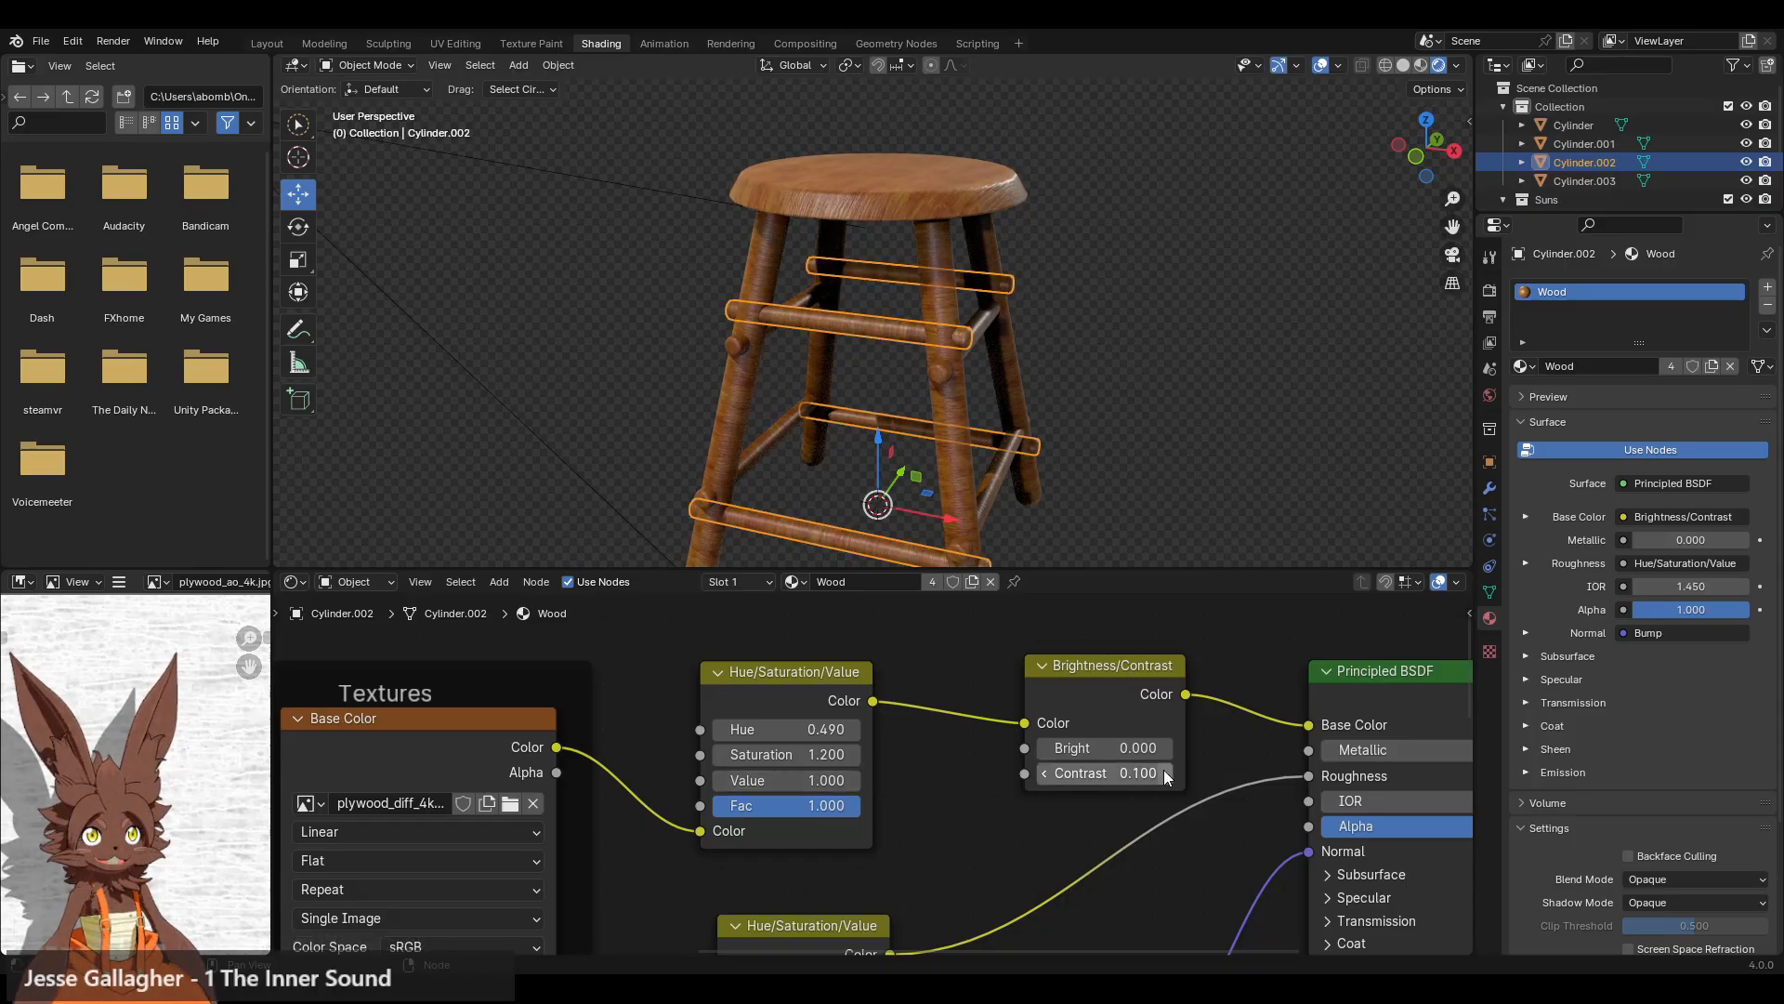
click(1079, 381)
shift+middle_drag(1007, 326, 989, 399)
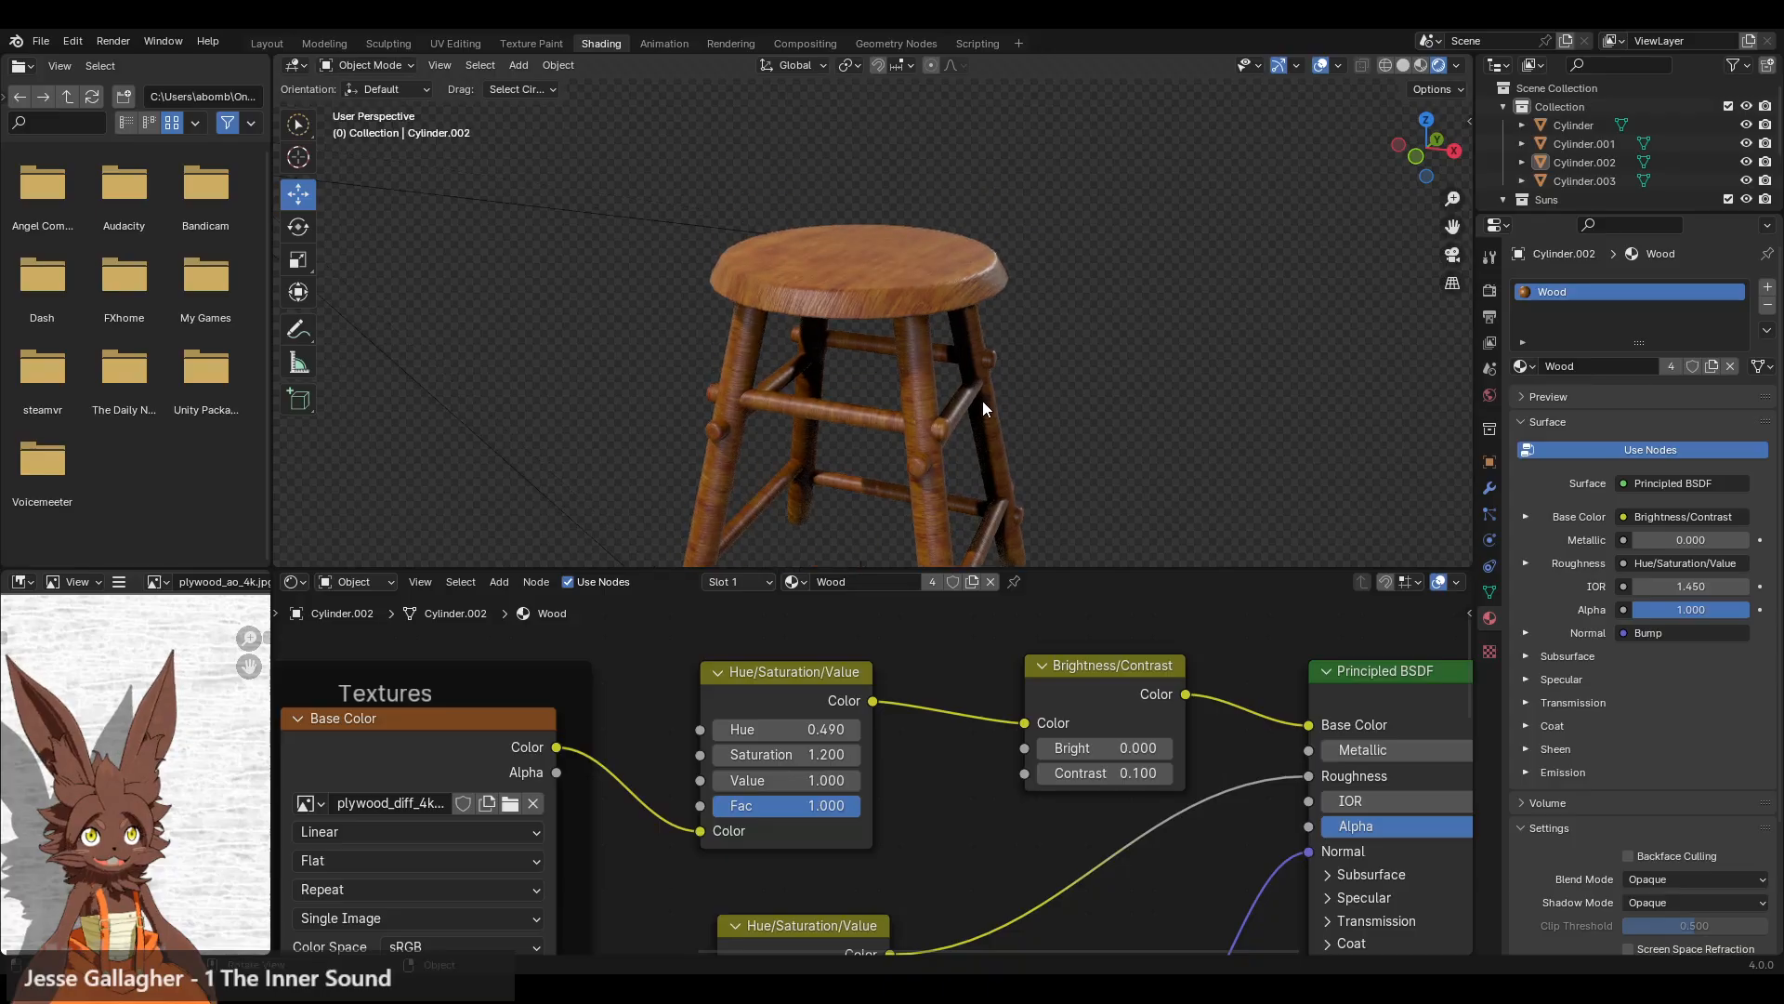
click(1045, 773)
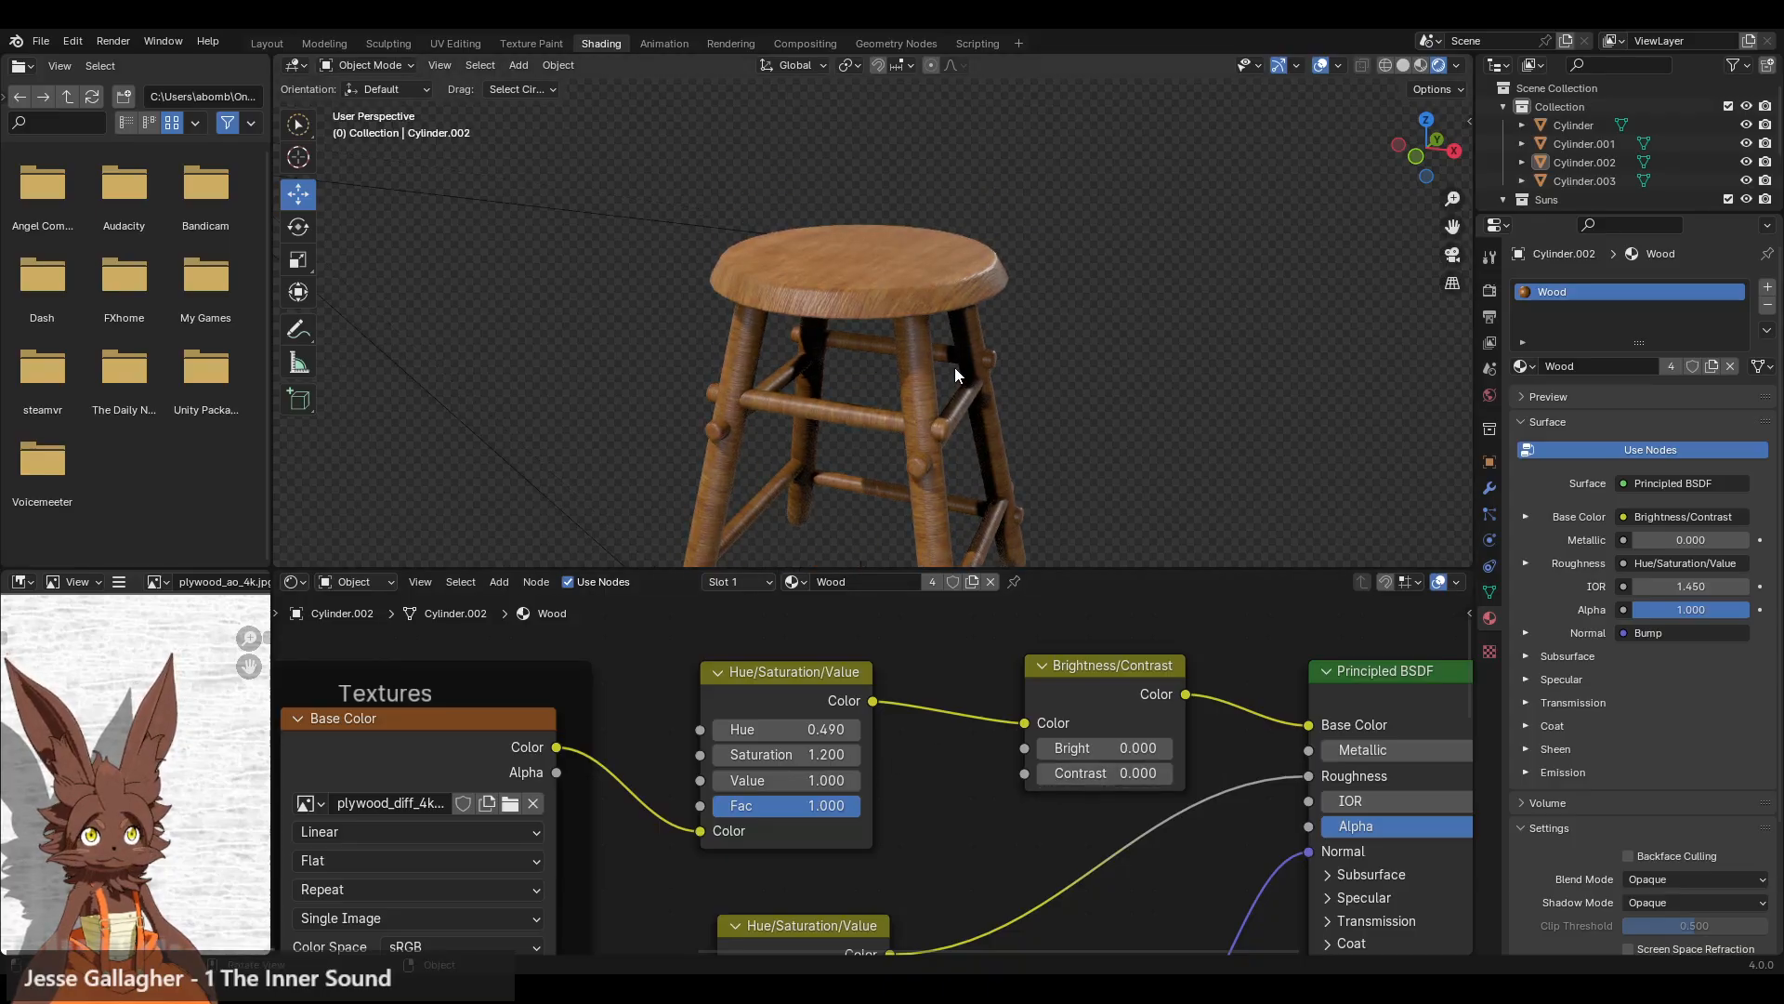
- Try a Saturation of 1.4 on the base colour Hue/Saturation/Value node, and return it to 1.2
click(851, 754)
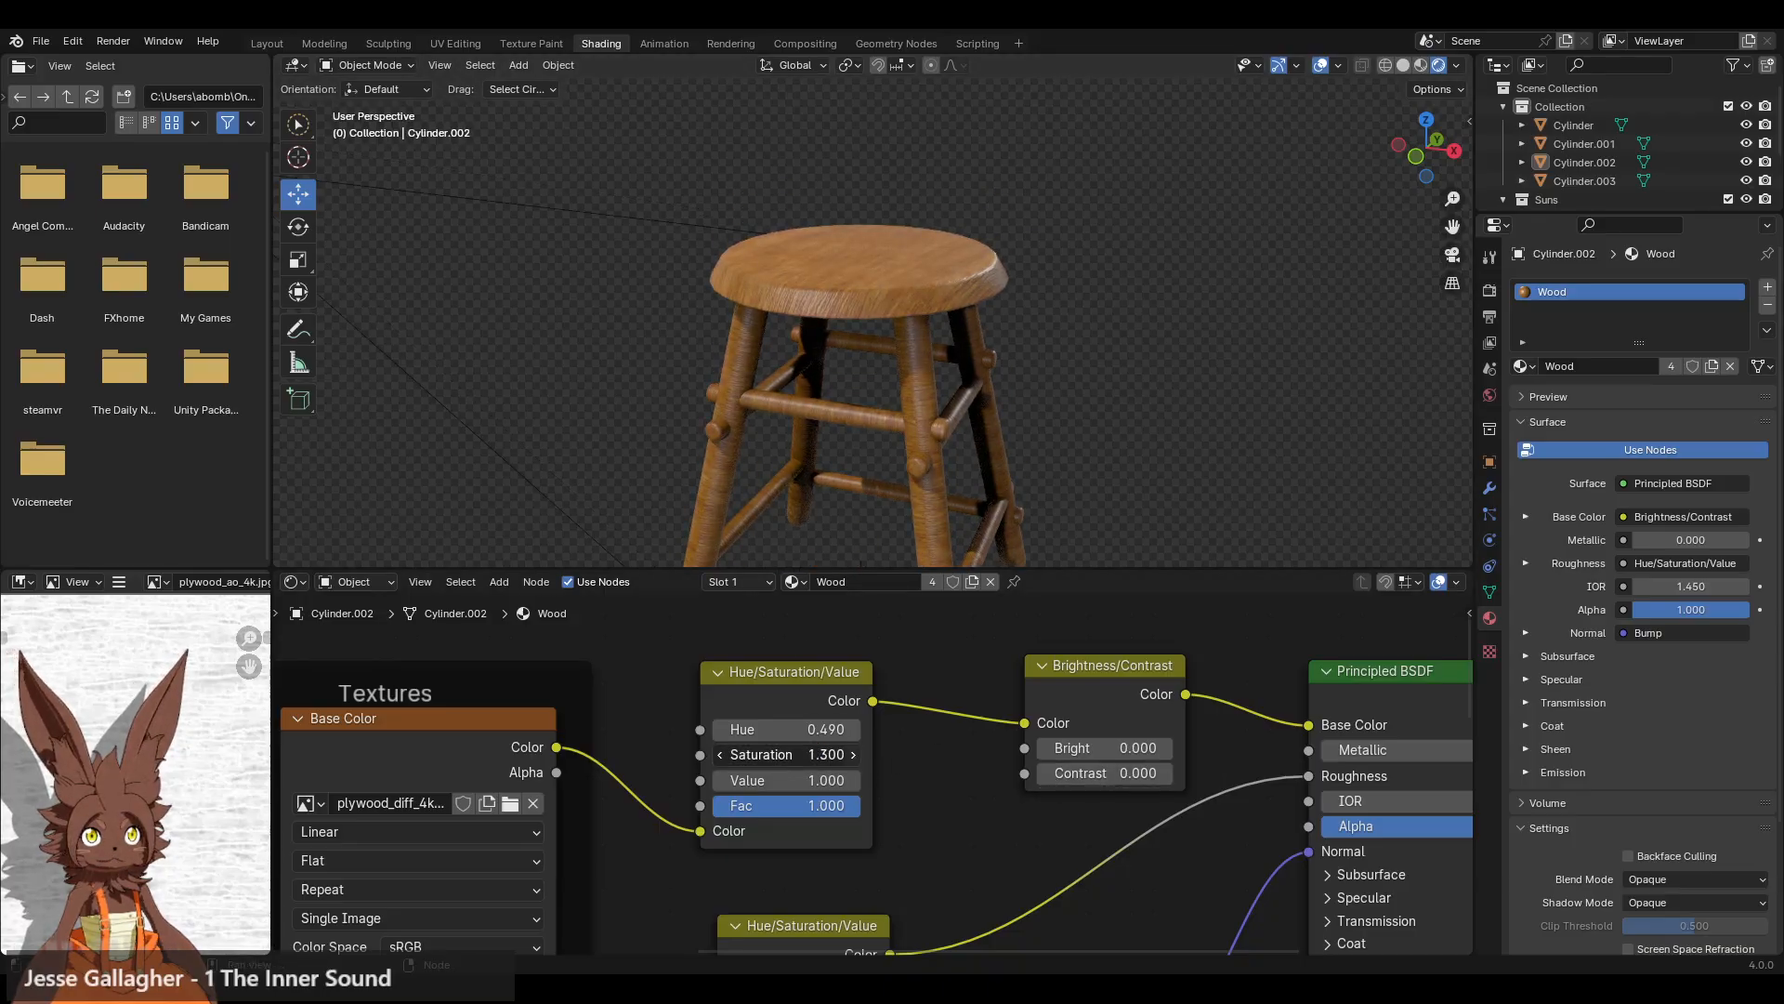
click(851, 755)
scroll(924, 440, down, 2)
mouse_move(924, 441)
middle_down()
mouse_move(1055, 399)
mouse_move(937, 422)
middle_up()
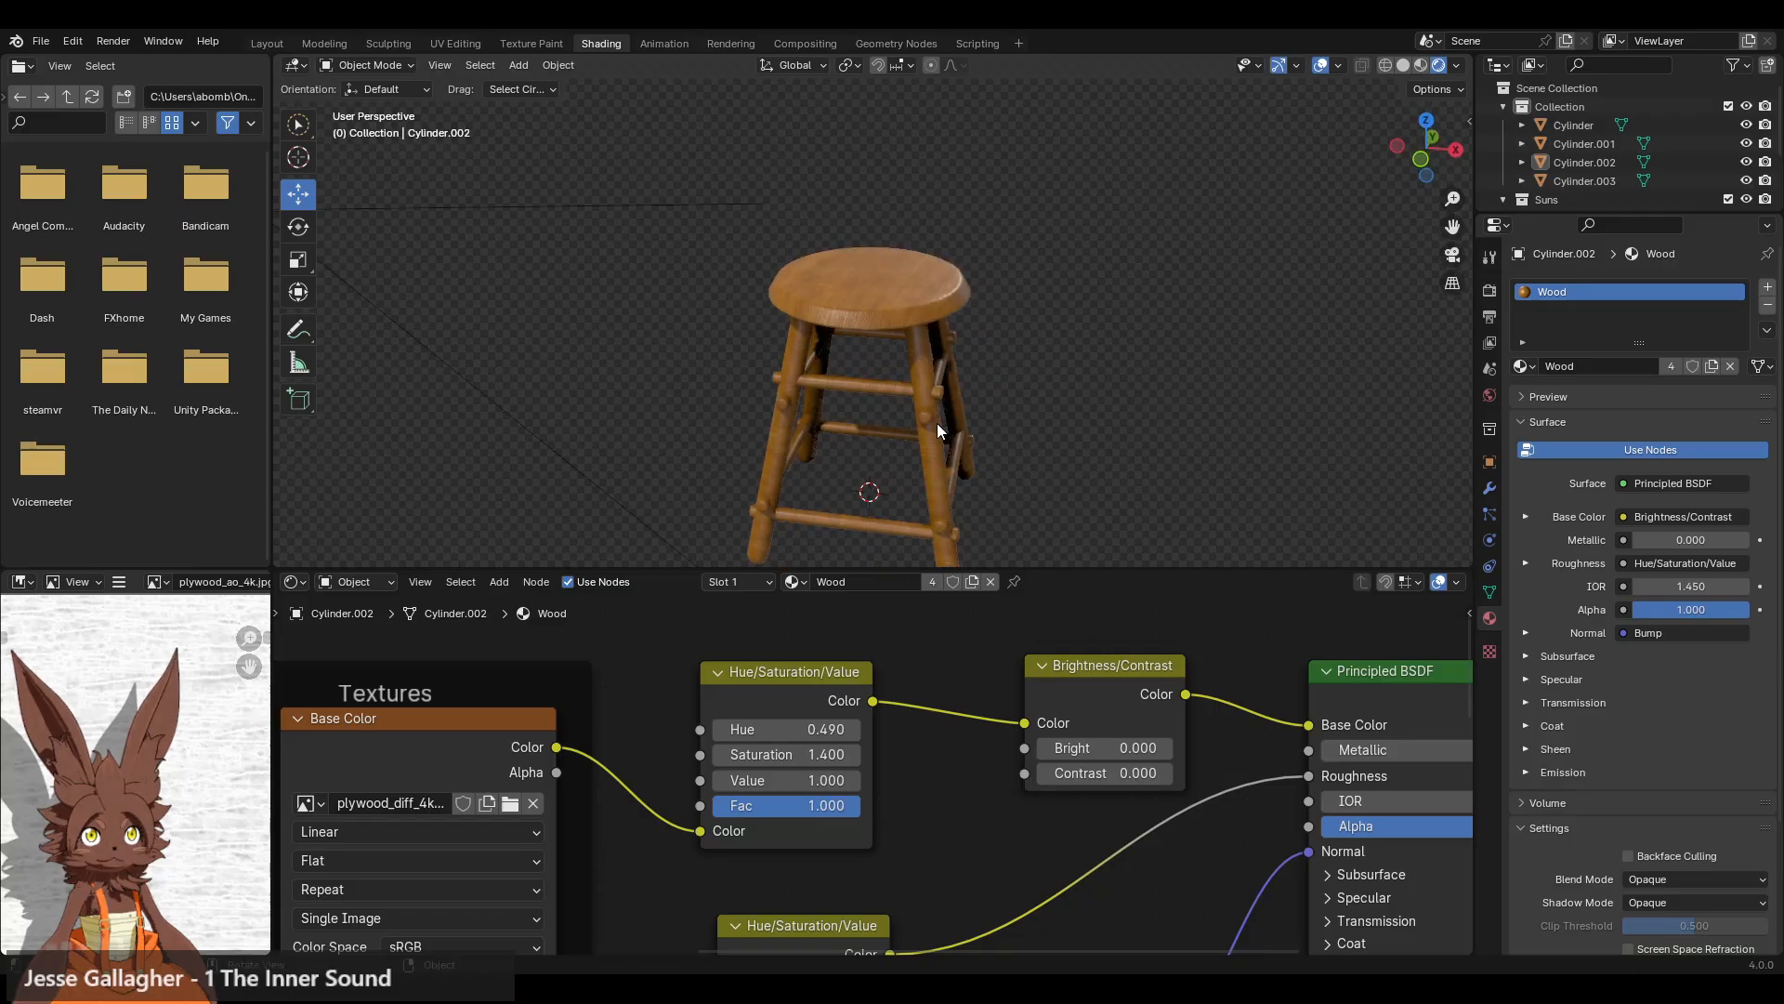
scroll(1029, 333, up, 3)
mouse_move(1029, 333)
middle_down()
mouse_move(984, 372)
mouse_move(1001, 354)
middle_up()
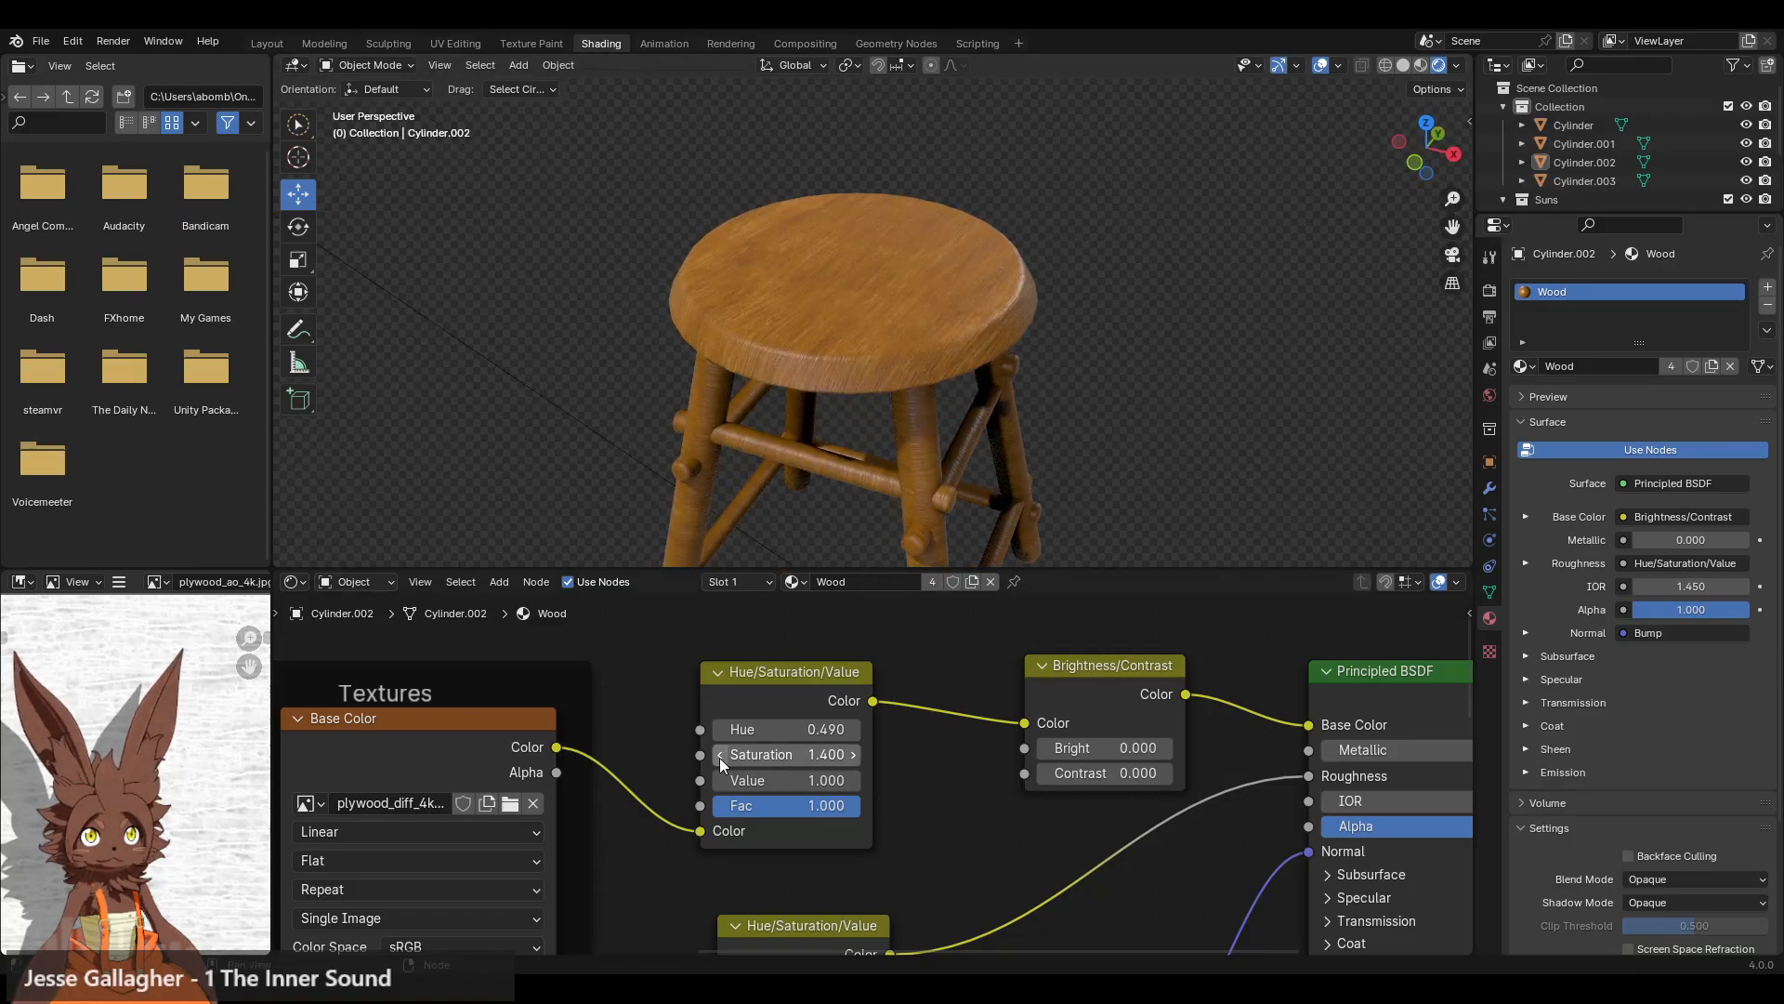
click(720, 756)
- Change the base colour Hue/Saturation/Value node's Hue to 0.48 and its Saturation to 1.3
click(765, 732)
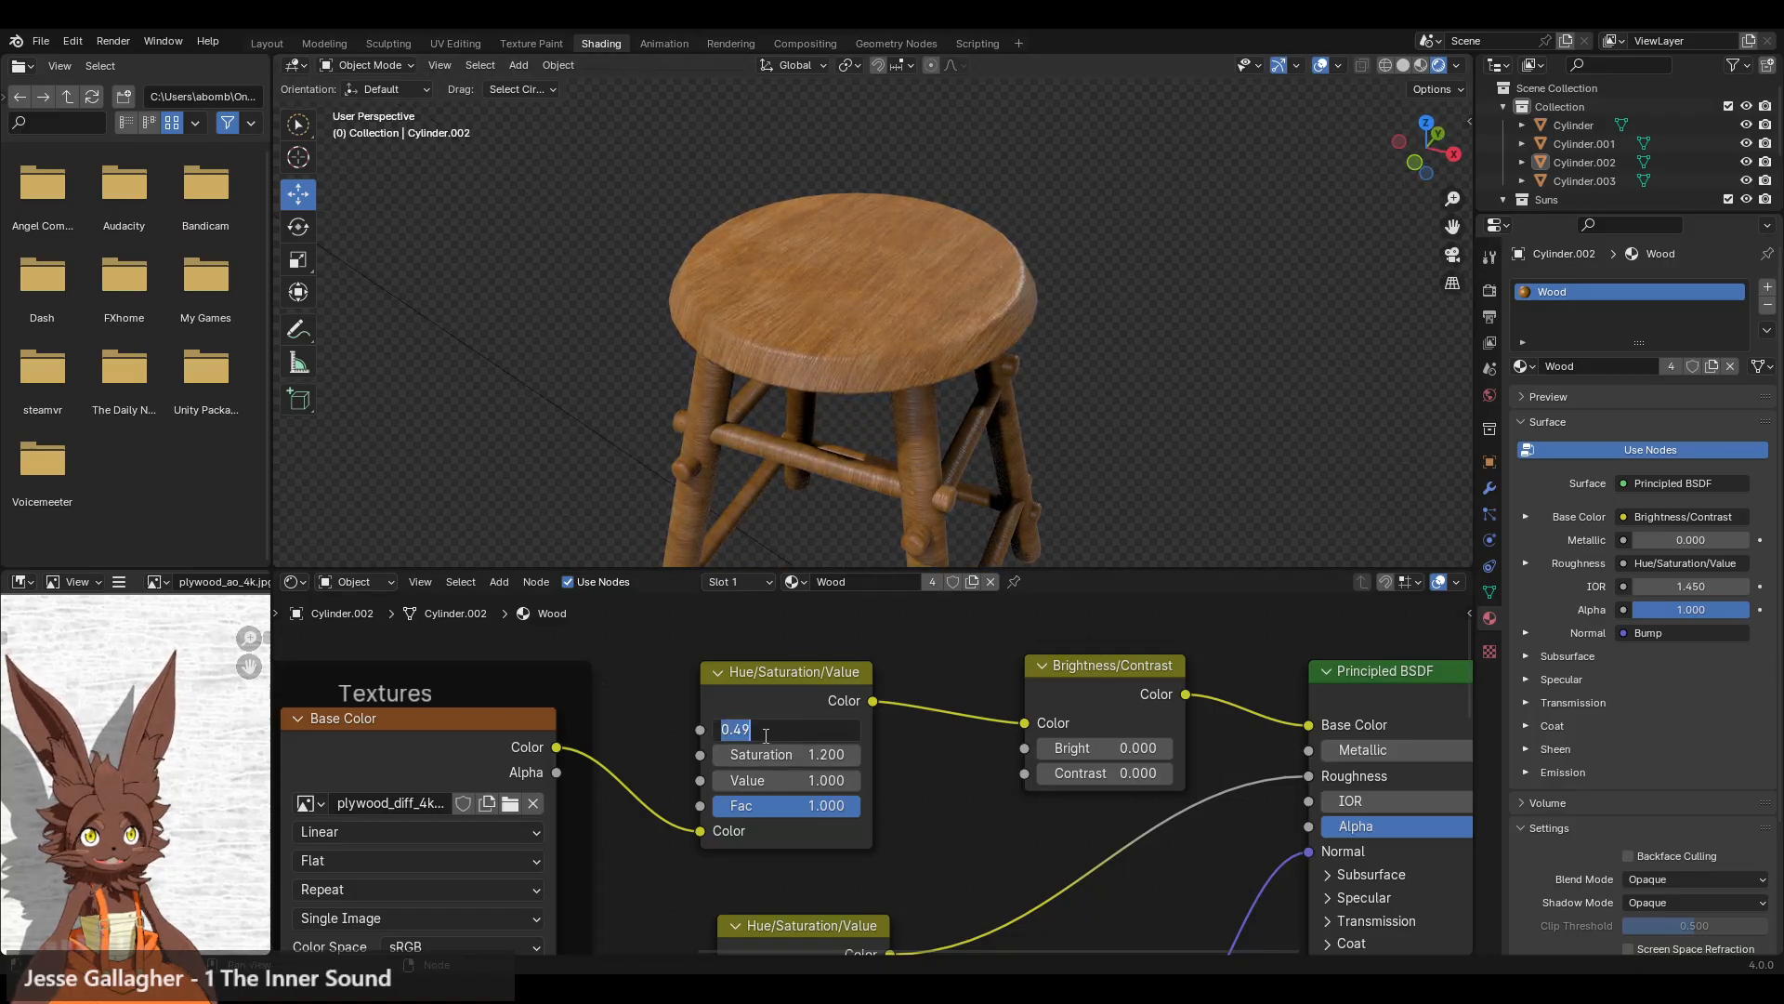
drag(746, 731, 783, 736)
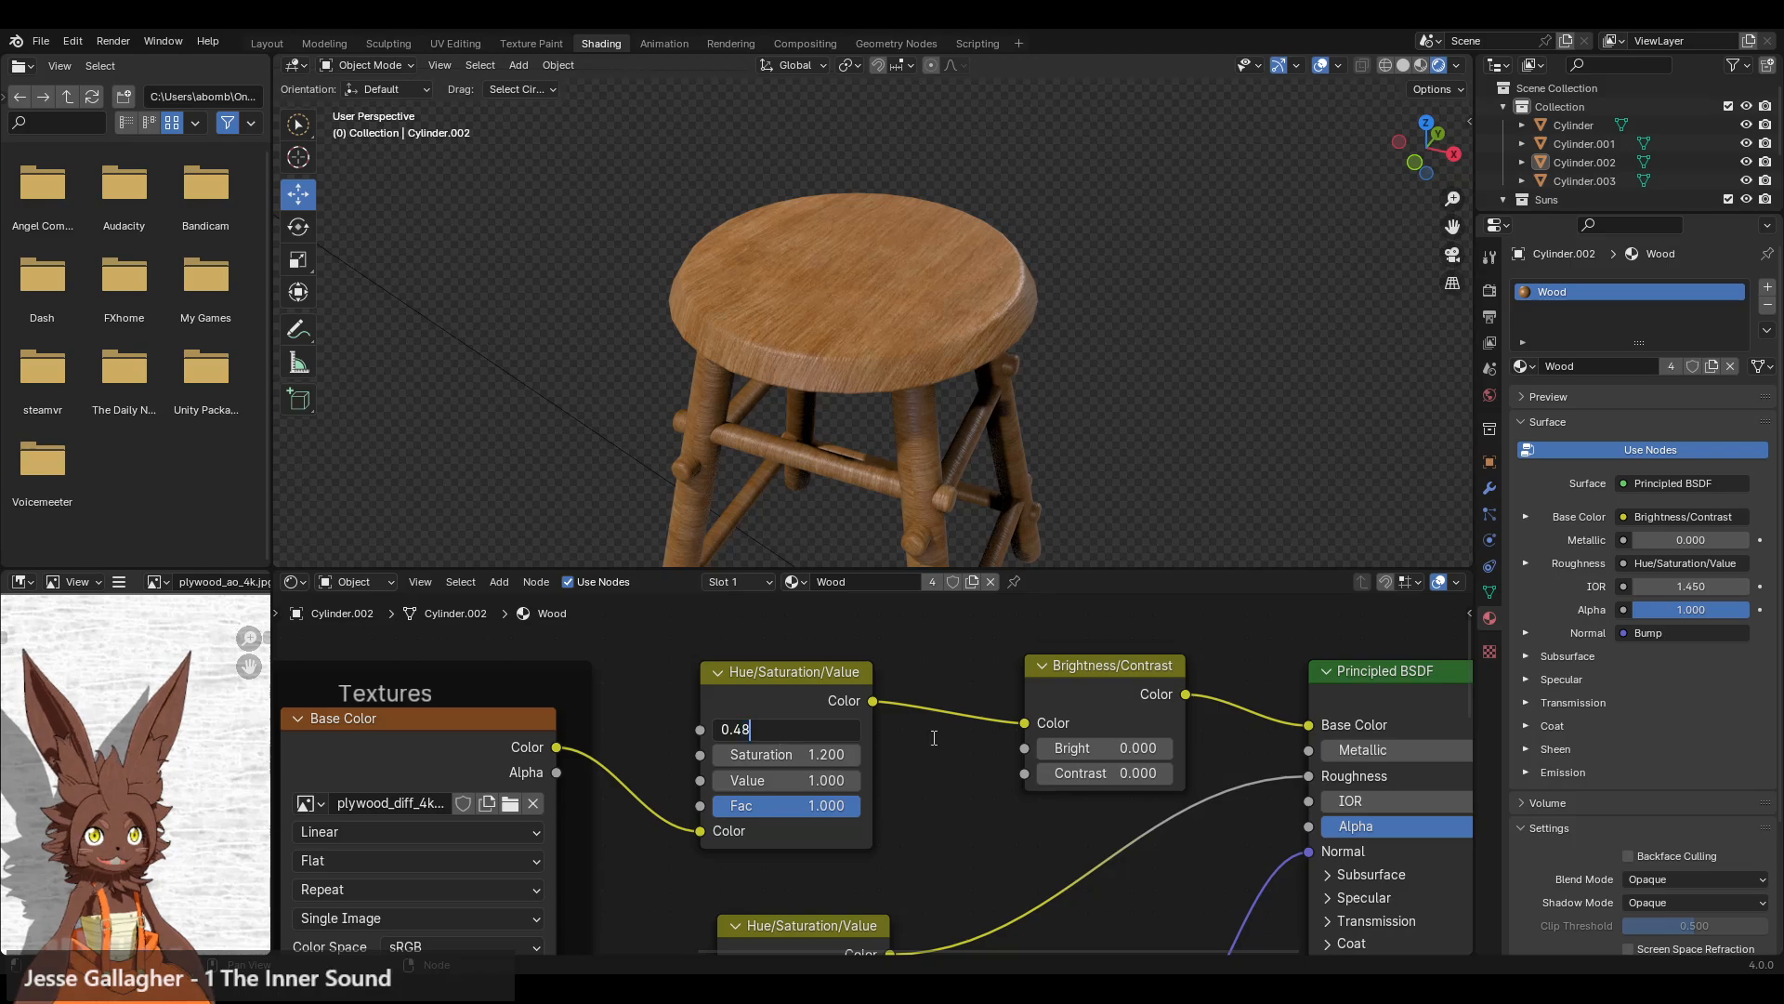
text(8)
key(Return)
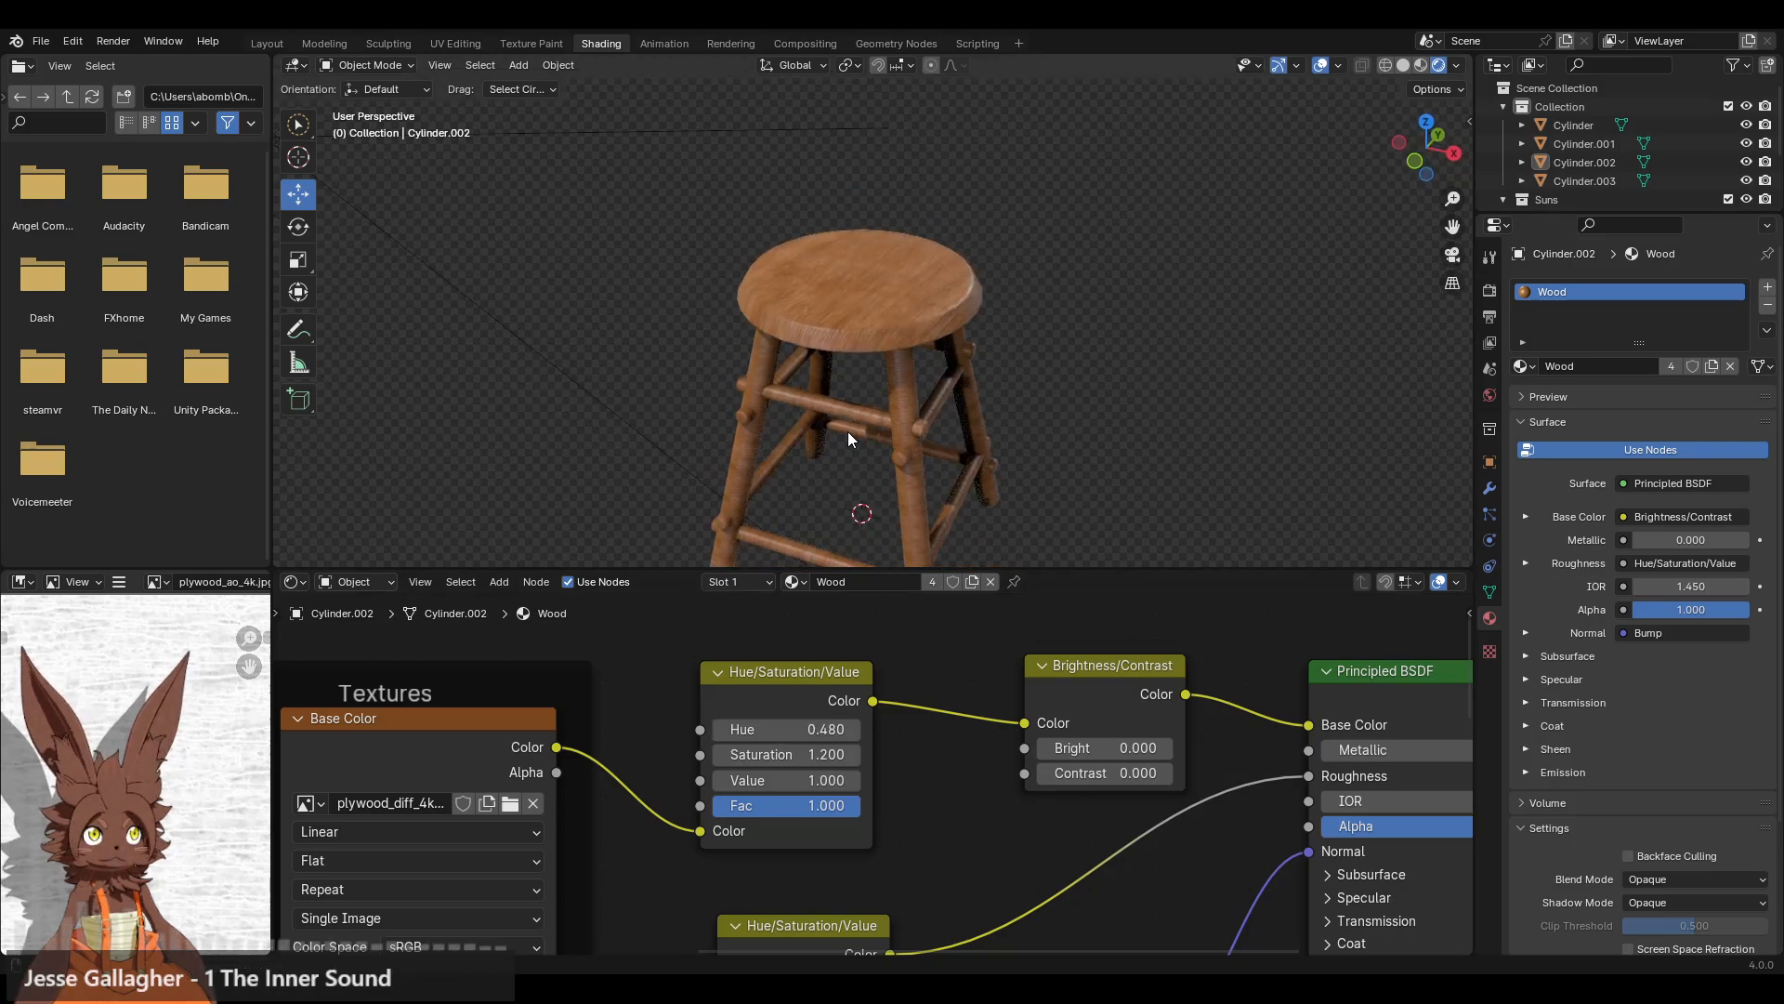
click(853, 755)
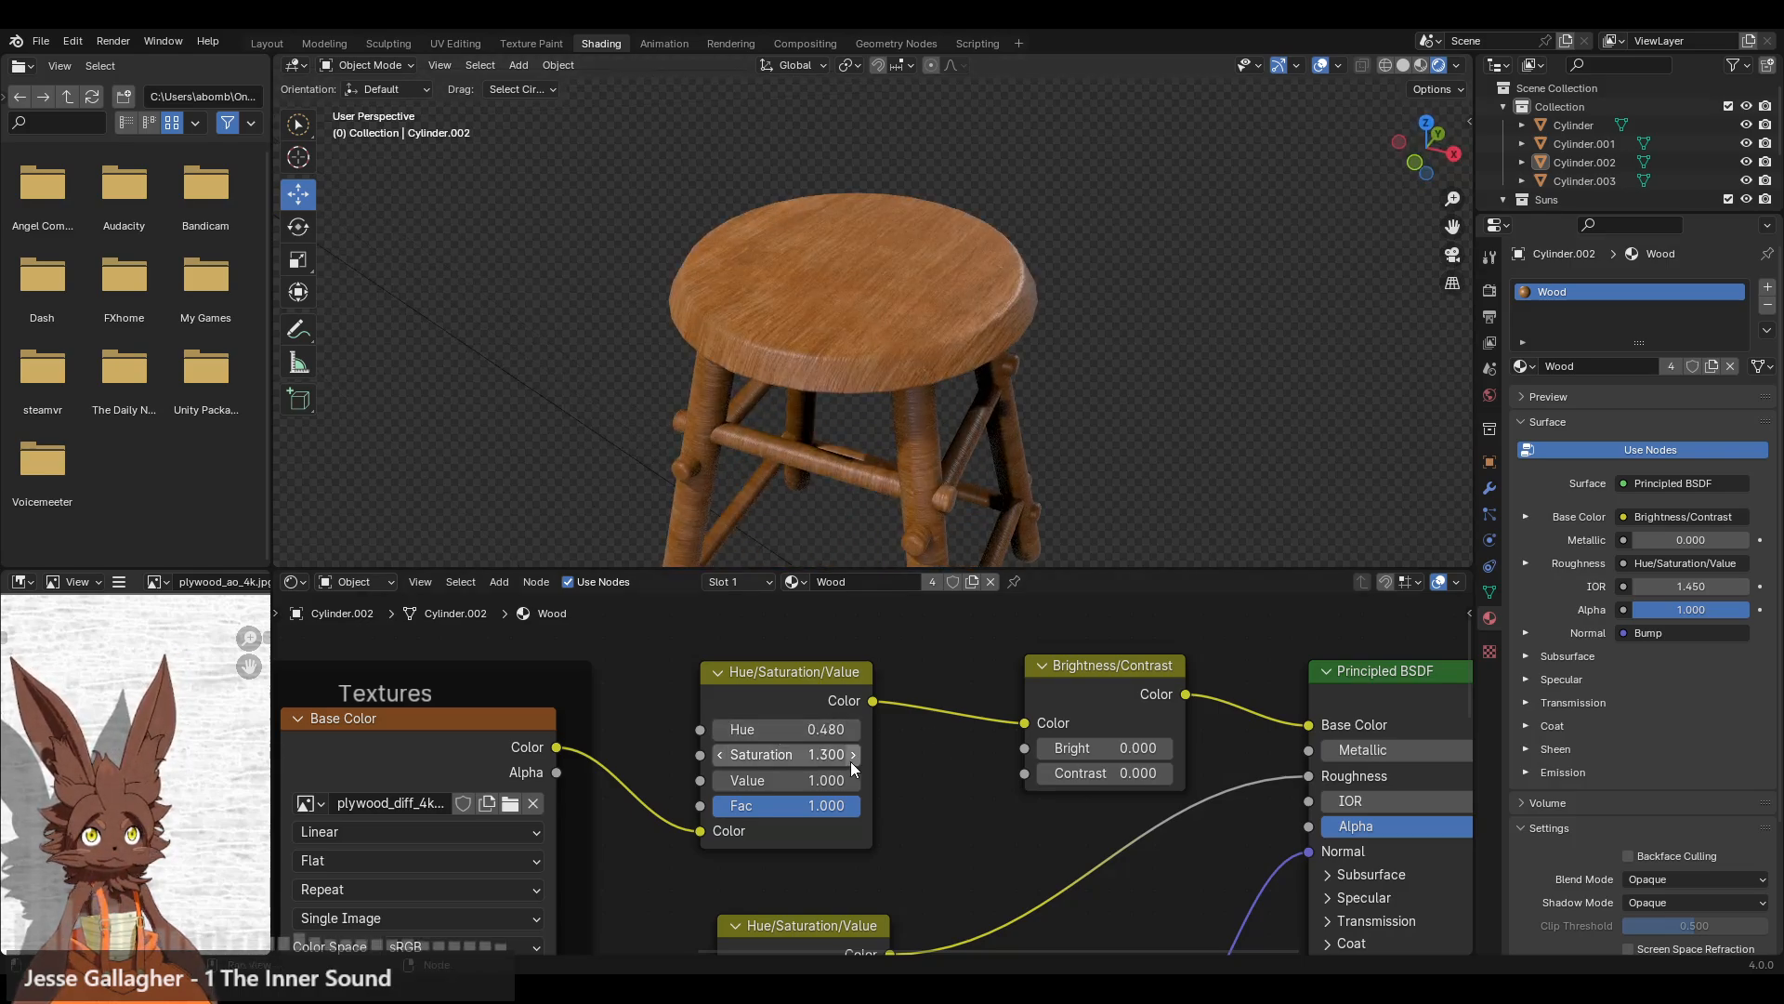
- Duplicate the Wood material as a separate copy for the Cylinder.002 crossbars
middle_drag(869, 521, 877, 393)
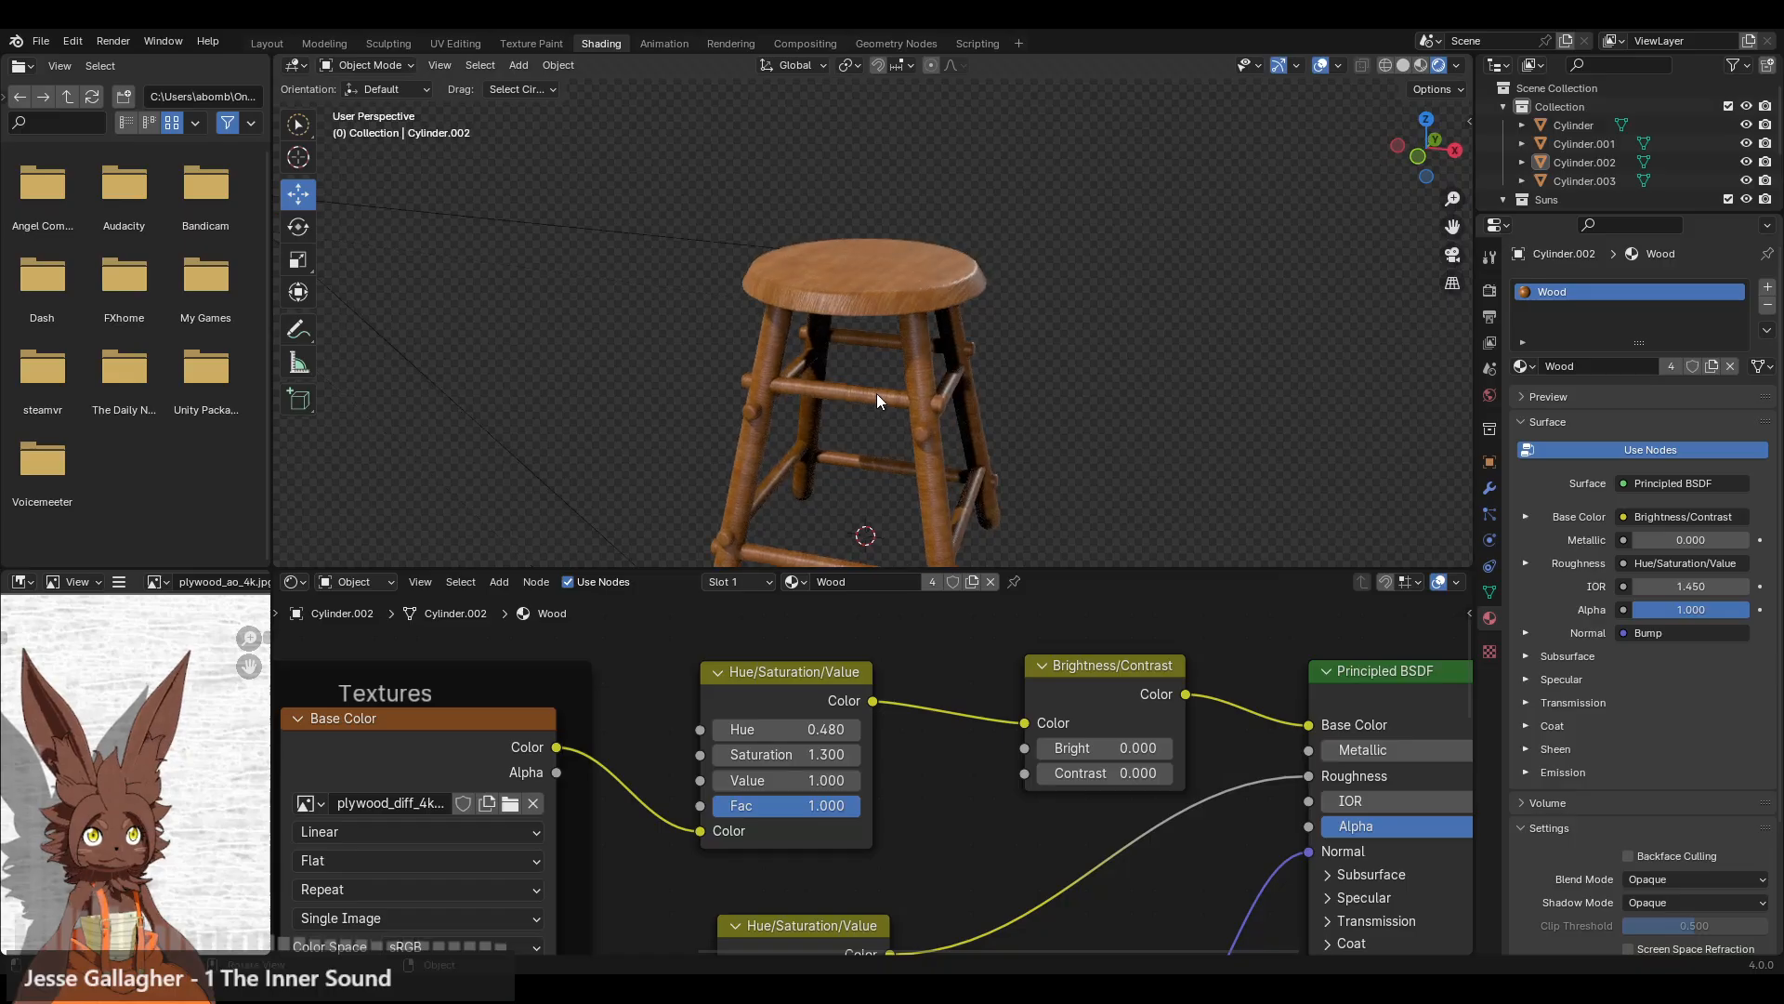
click(853, 383)
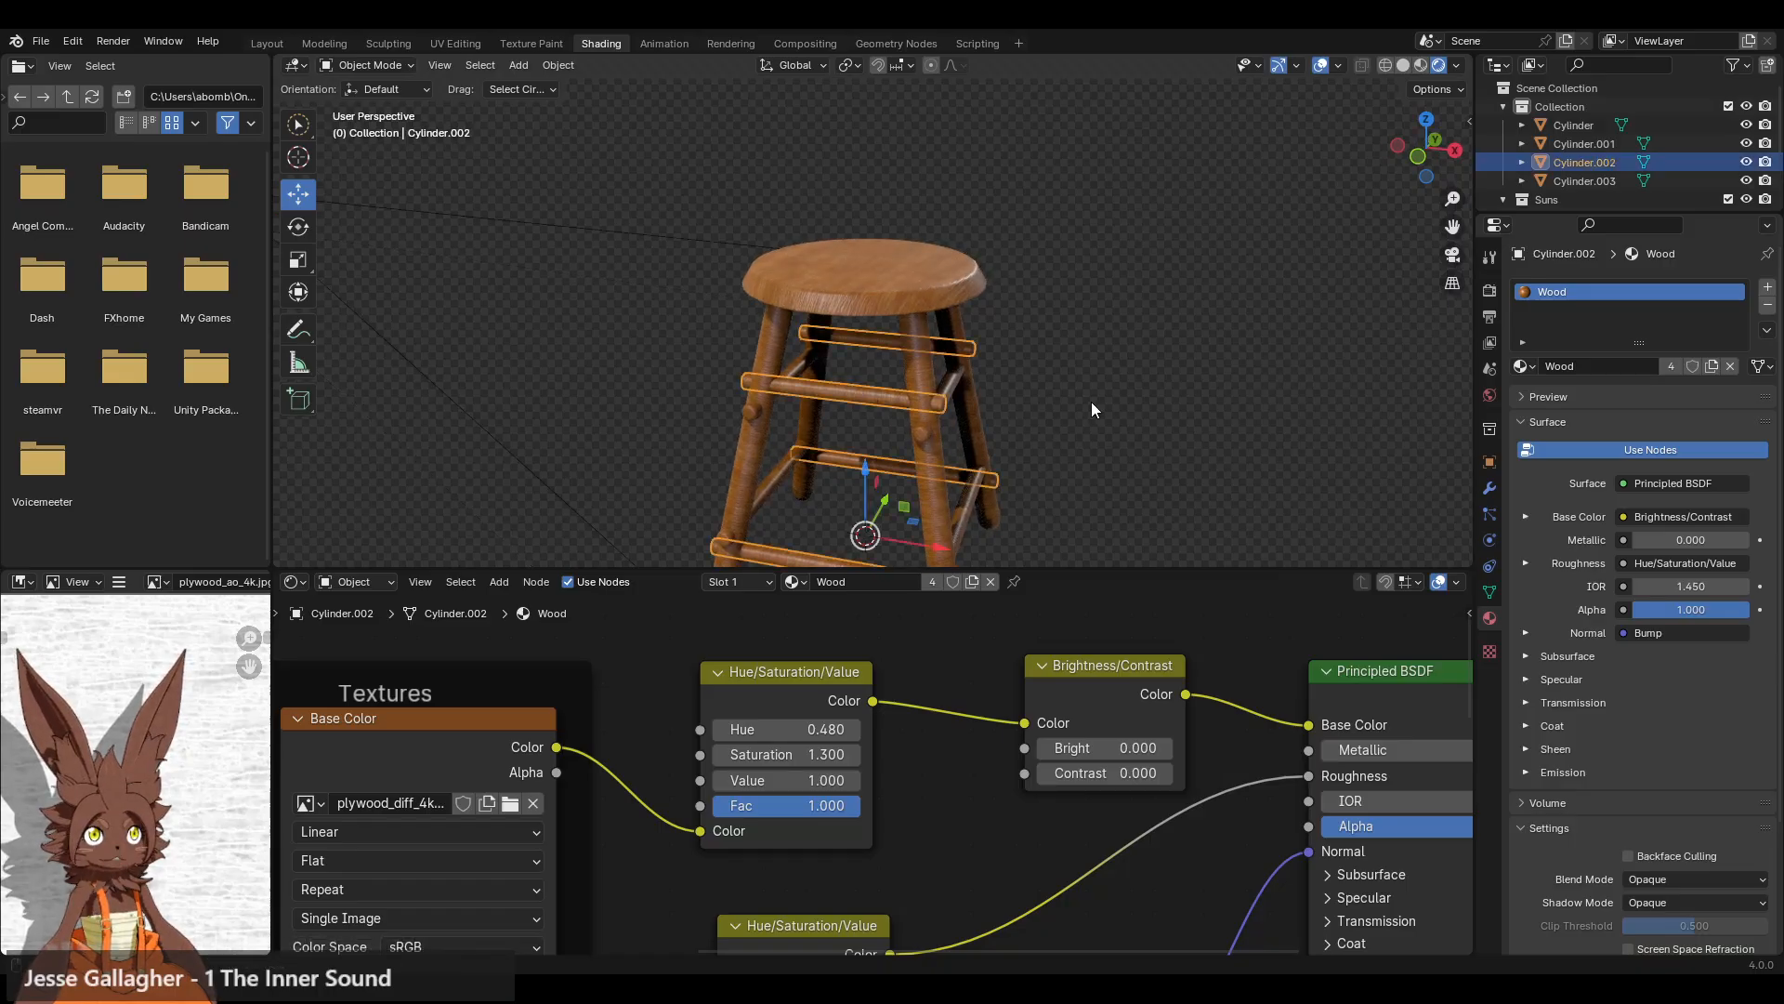
middle_drag(1091, 401, 1143, 404)
click(1712, 366)
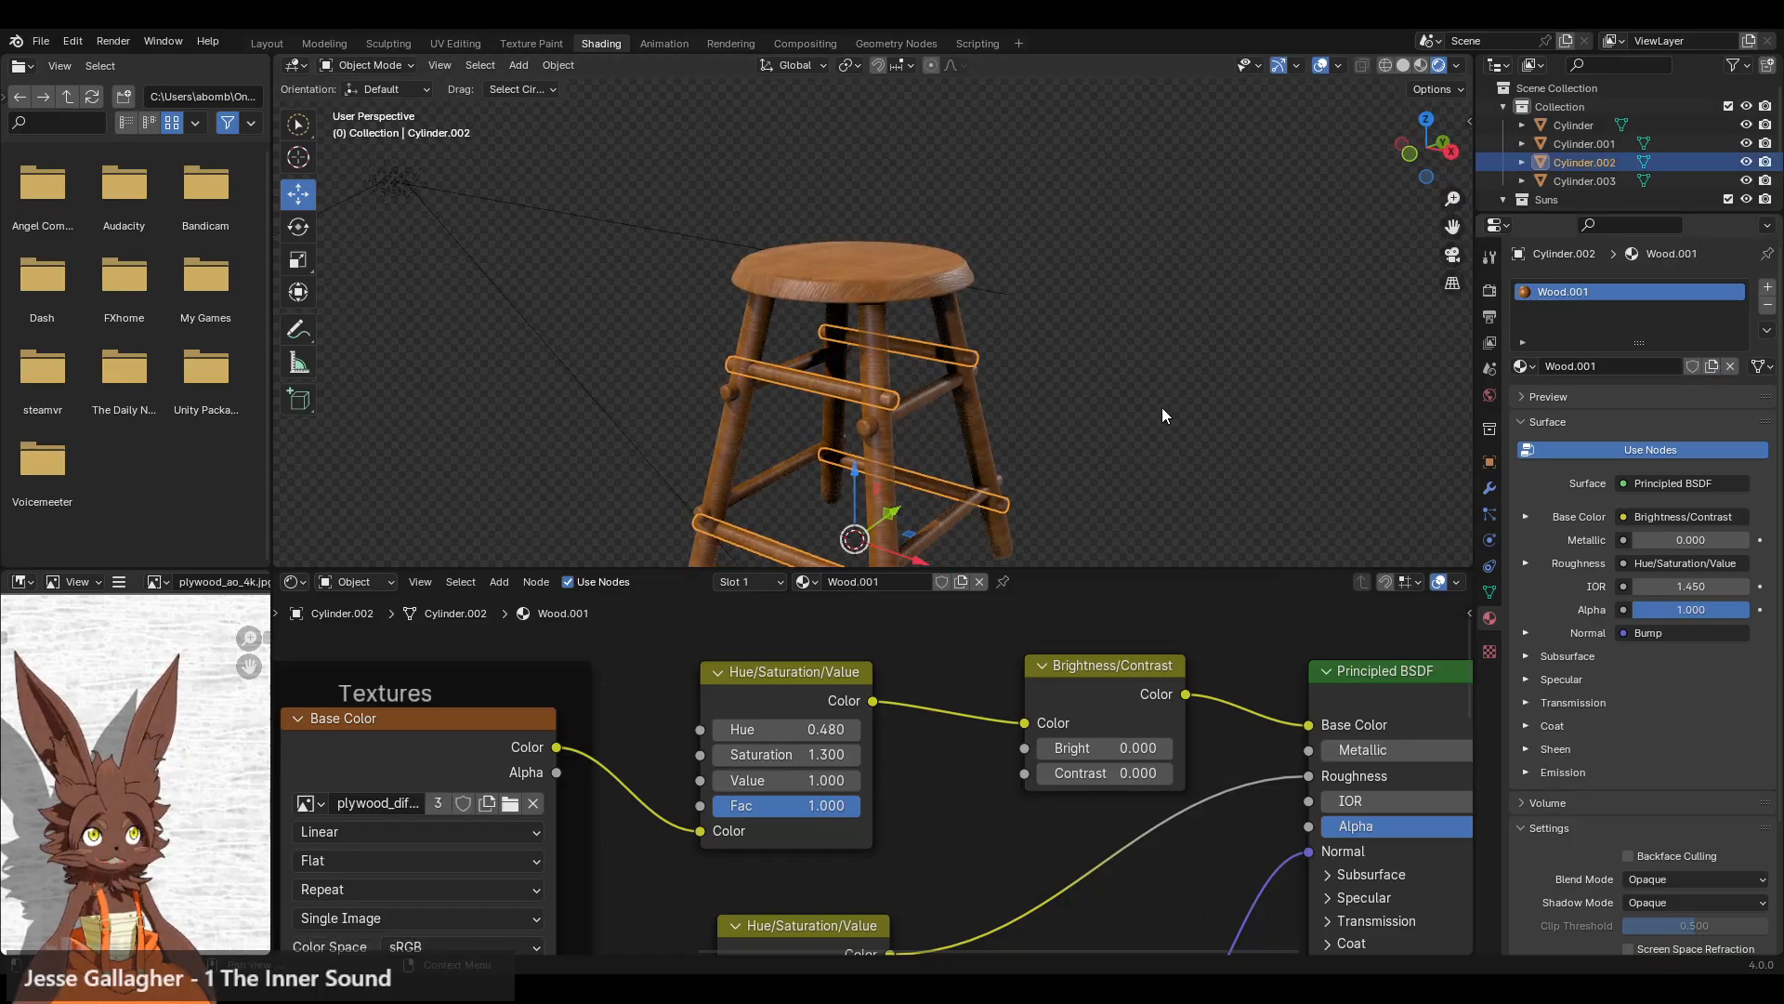
- Assign the Wood.001 material to the Cylinder.003 crossbars
click(905, 400)
click(1522, 368)
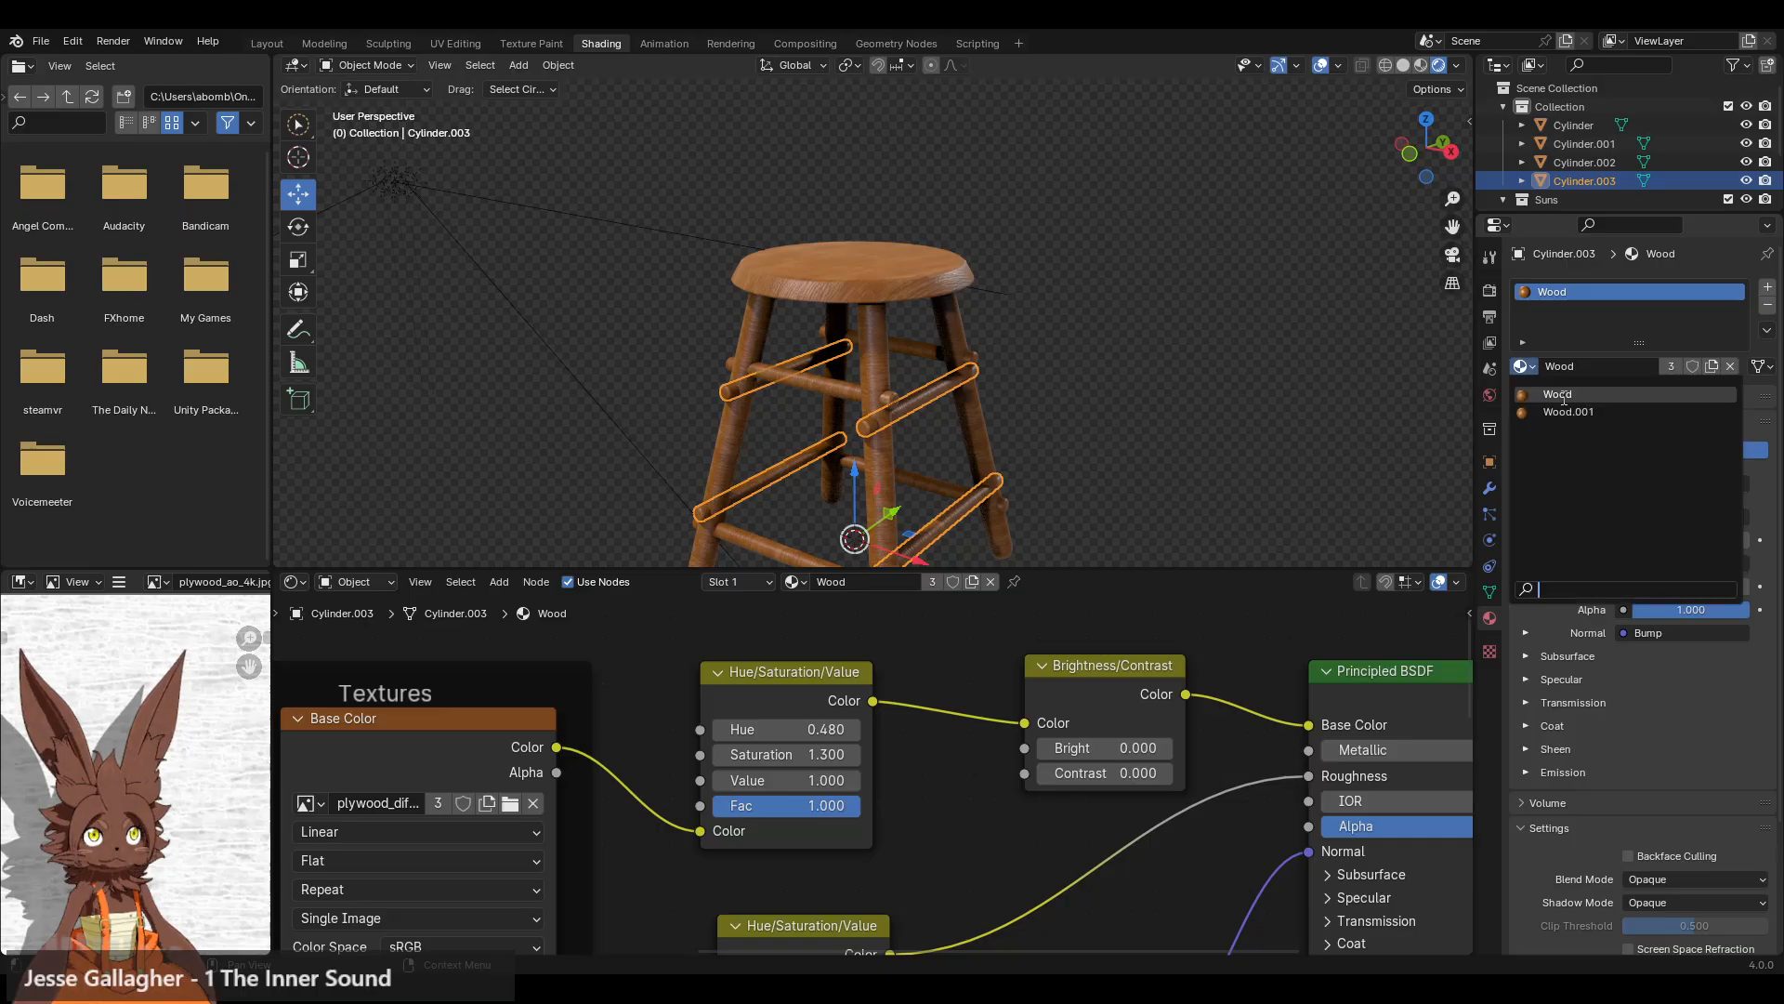
click(1505, 409)
click(1201, 333)
- Set the base colour Saturation in the crossbars' Wood.001 material to 1.0
click(852, 404)
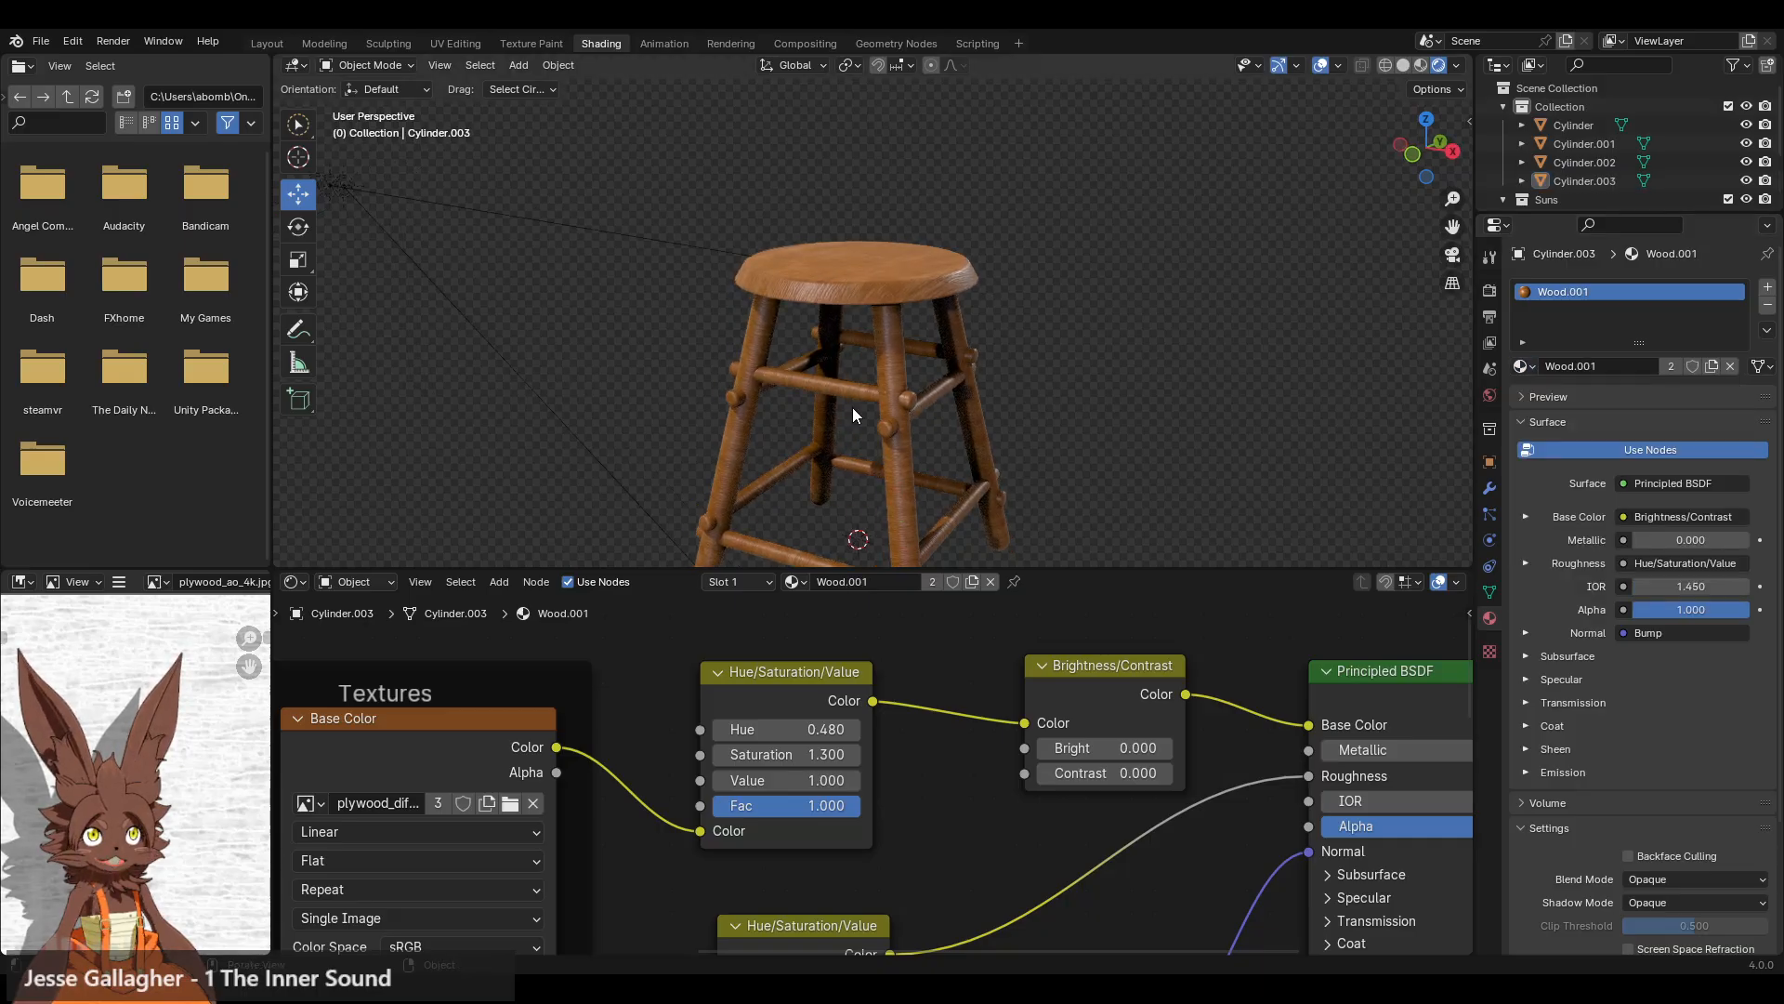
click(722, 755)
click(722, 755)
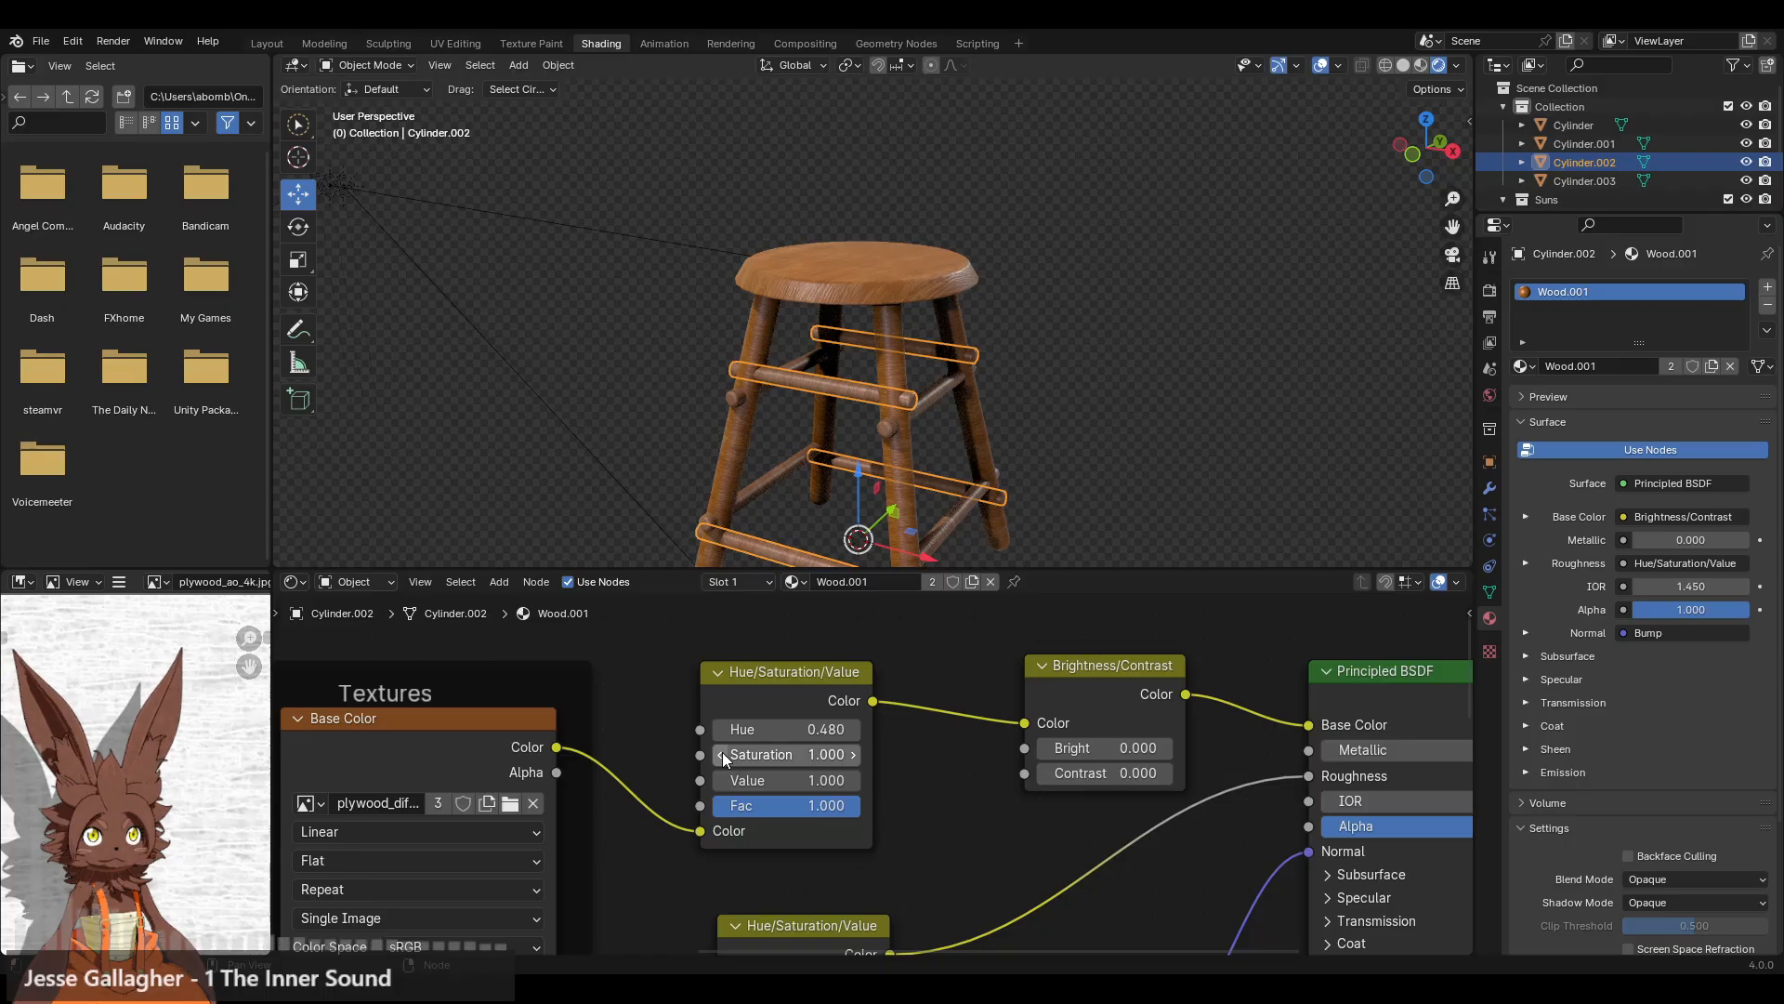
click(1101, 394)
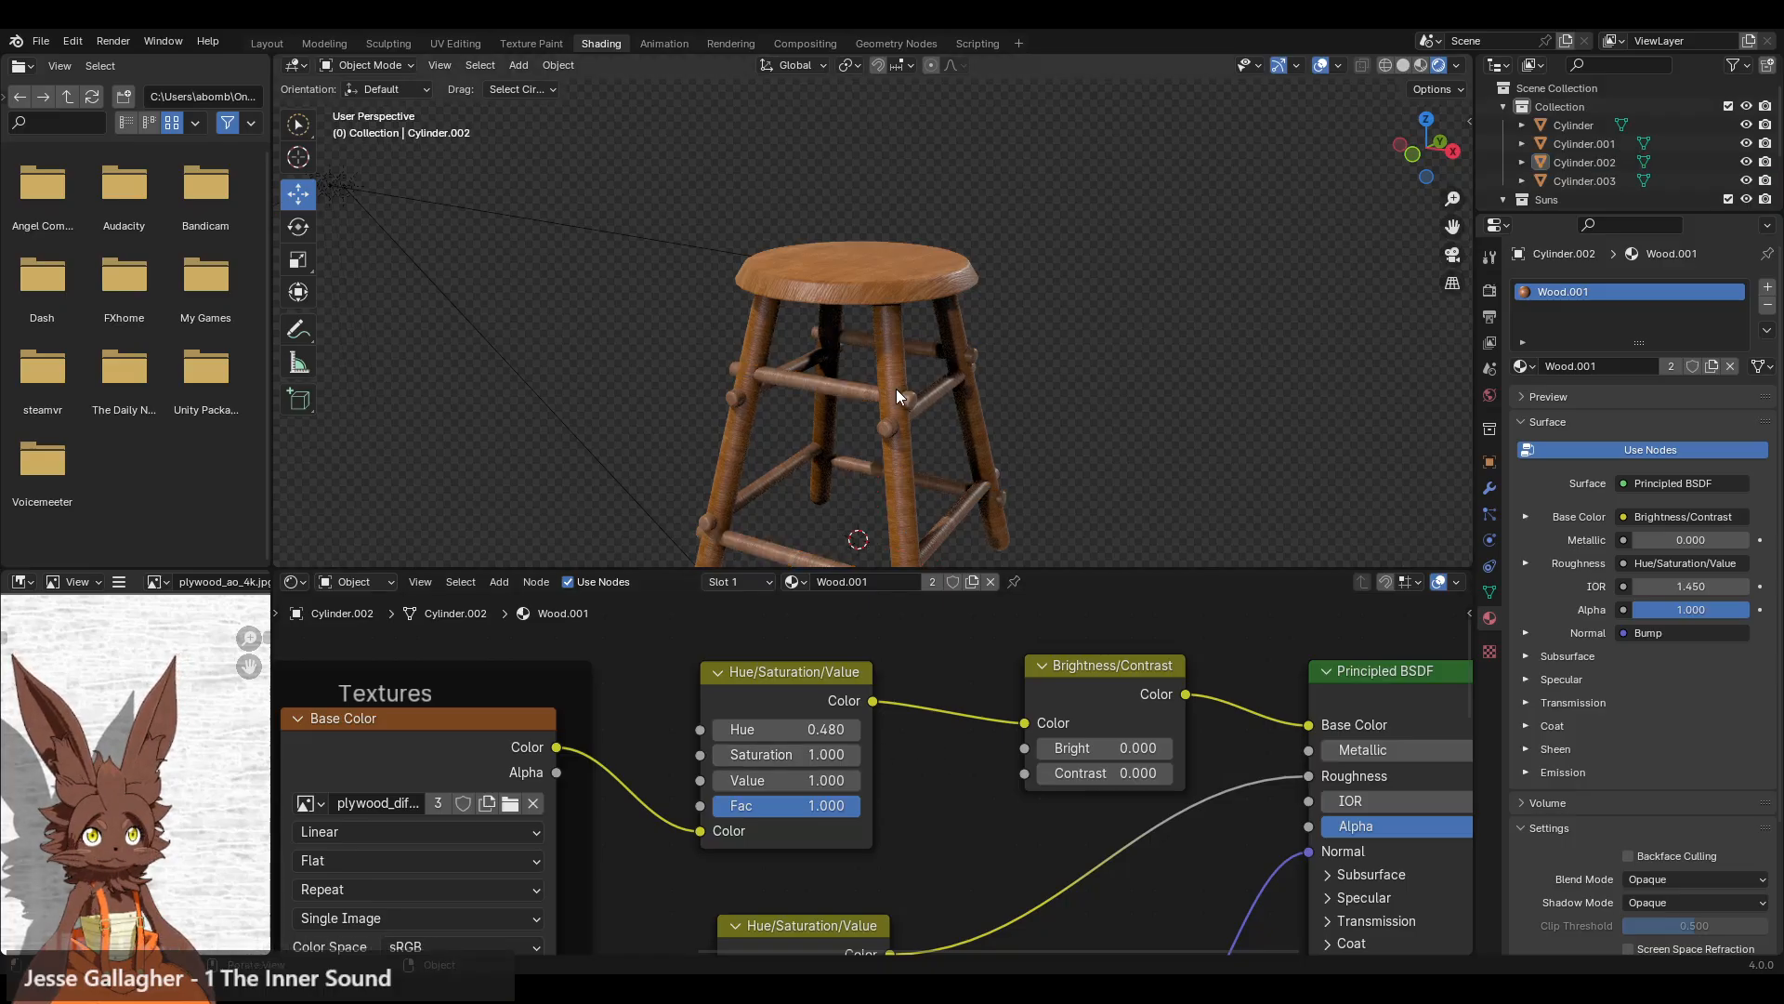
- Assign the Wood.001 material to the stool's legs and check the contrast with the seat
mouse_move(896, 389)
middle_down()
mouse_move(817, 387)
mouse_move(977, 382)
mouse_move(844, 387)
mouse_move(881, 360)
middle_up()
click(881, 360)
click(1524, 366)
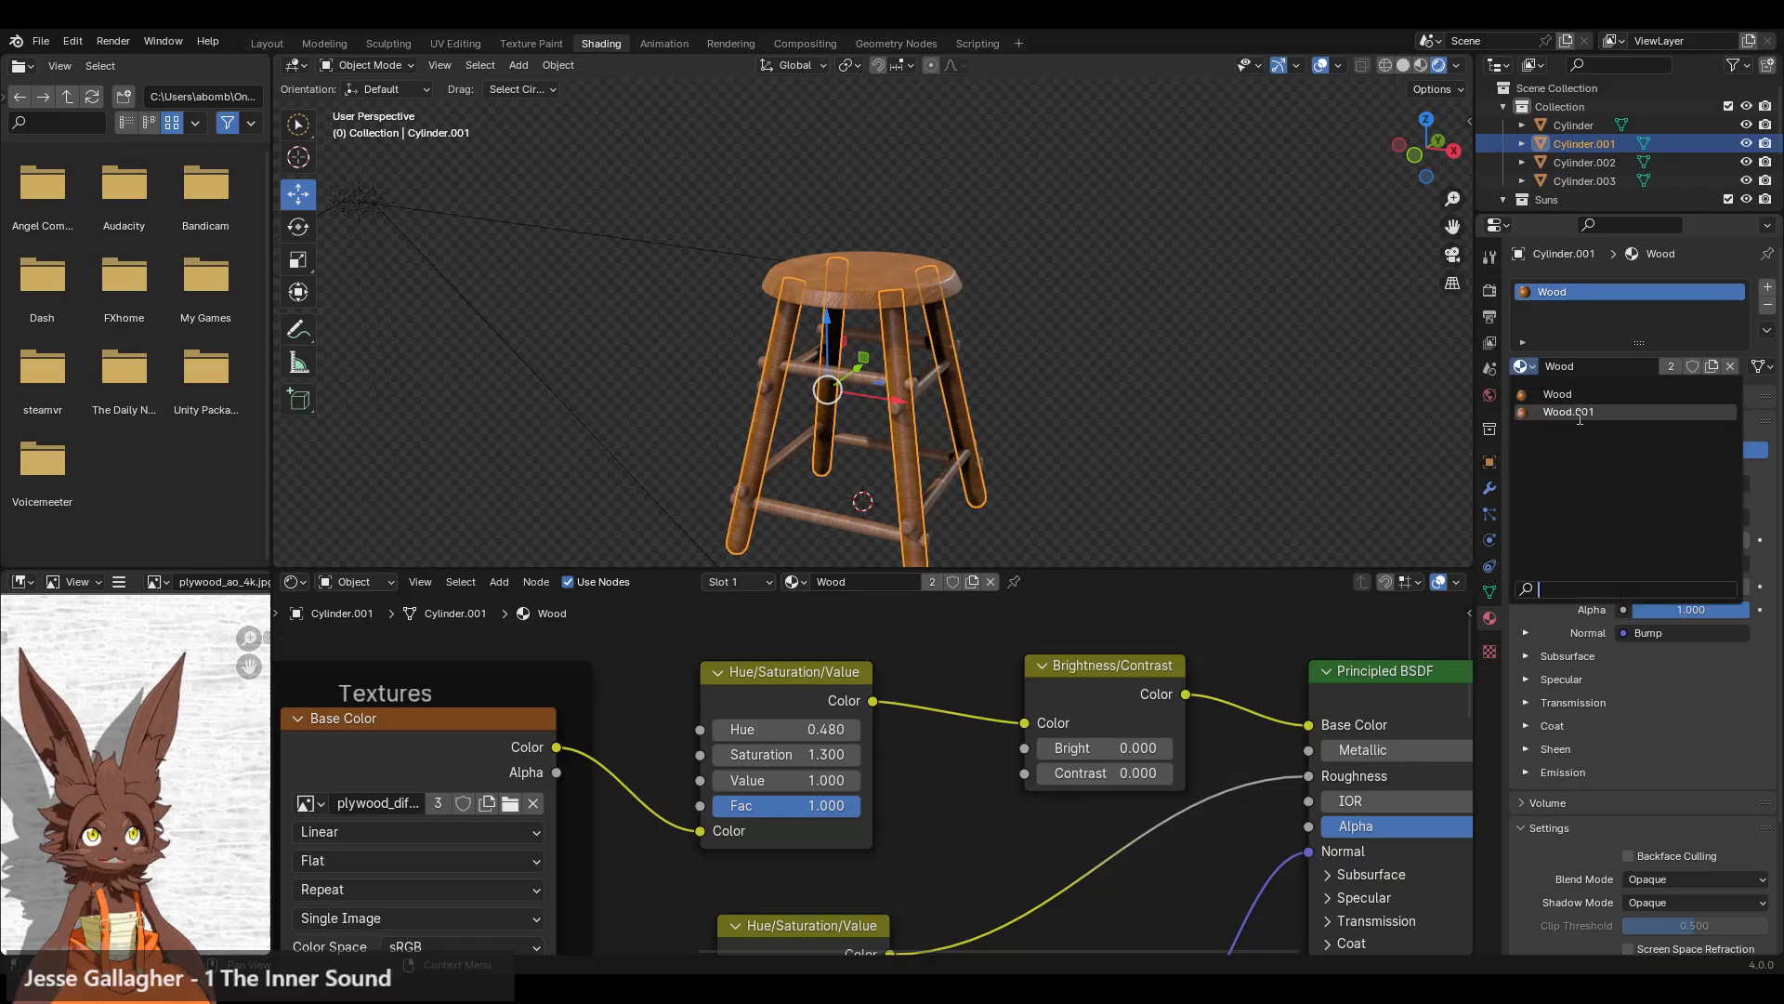
click(1581, 421)
click(1078, 286)
middle_drag(1125, 370, 1027, 399)
scroll(1011, 402, up, 4)
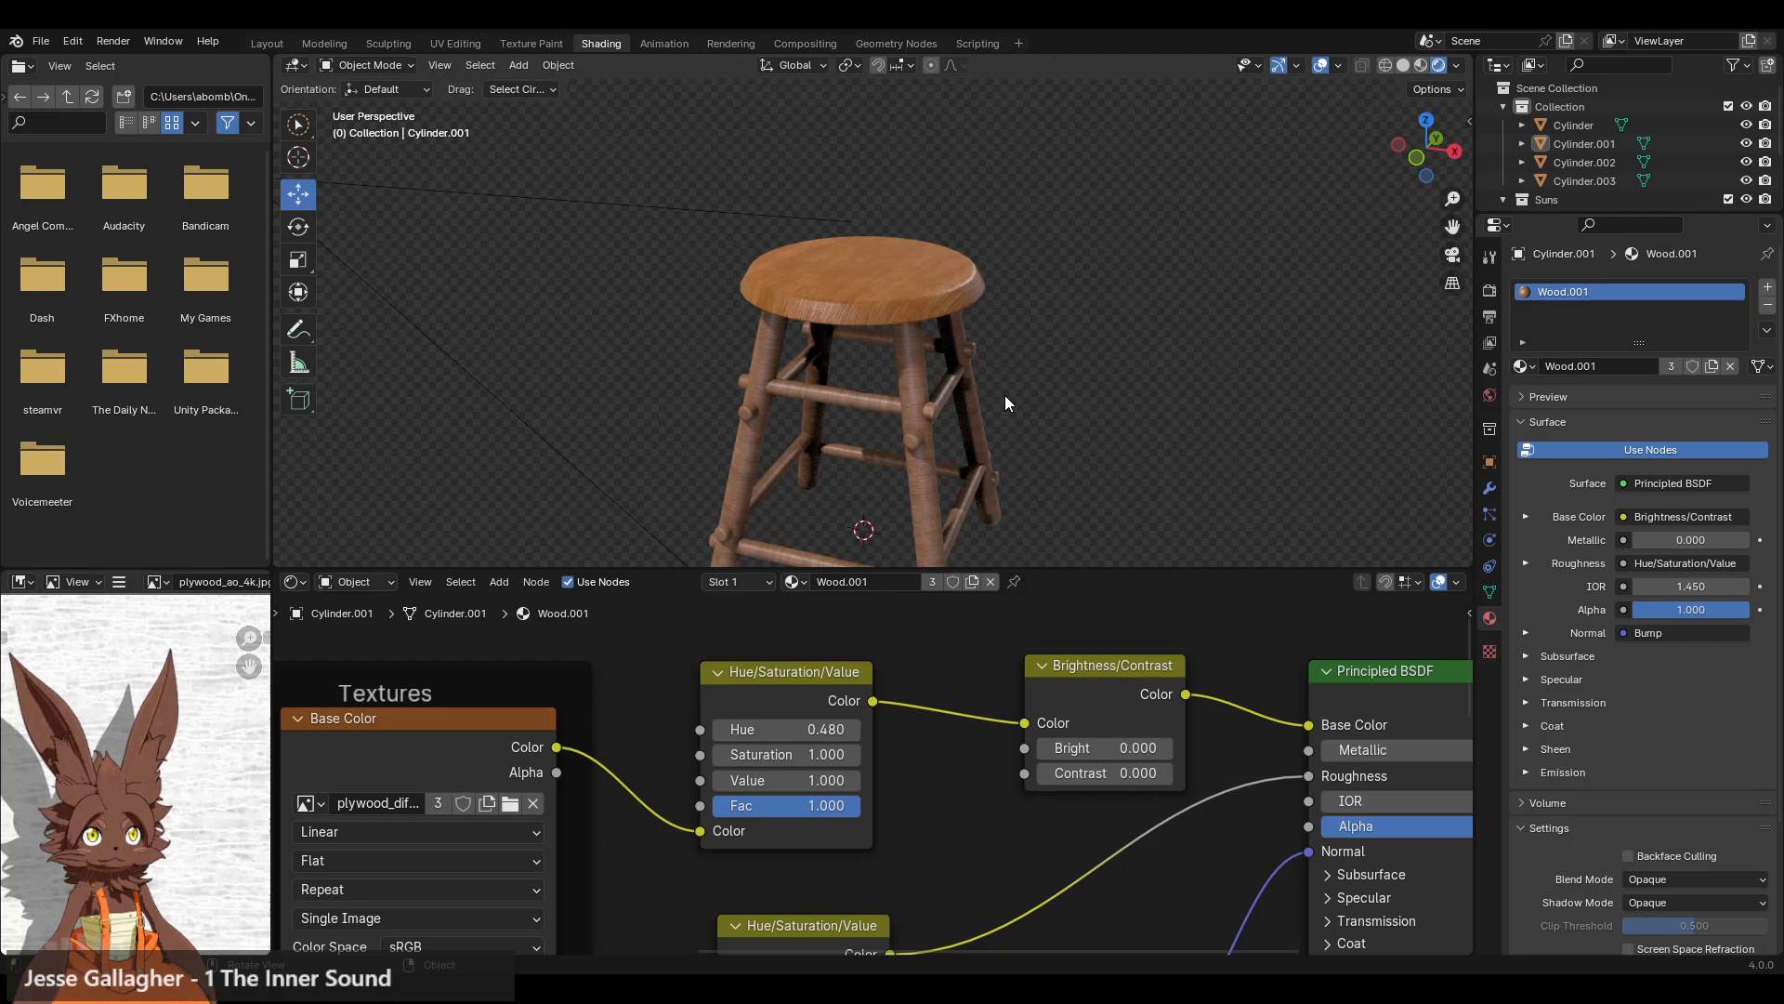
- Set the Brightness/Contrast node's Contrast to 0.1 in the crossbars' Wood.001 material, comparing it against 0.2
click(854, 406)
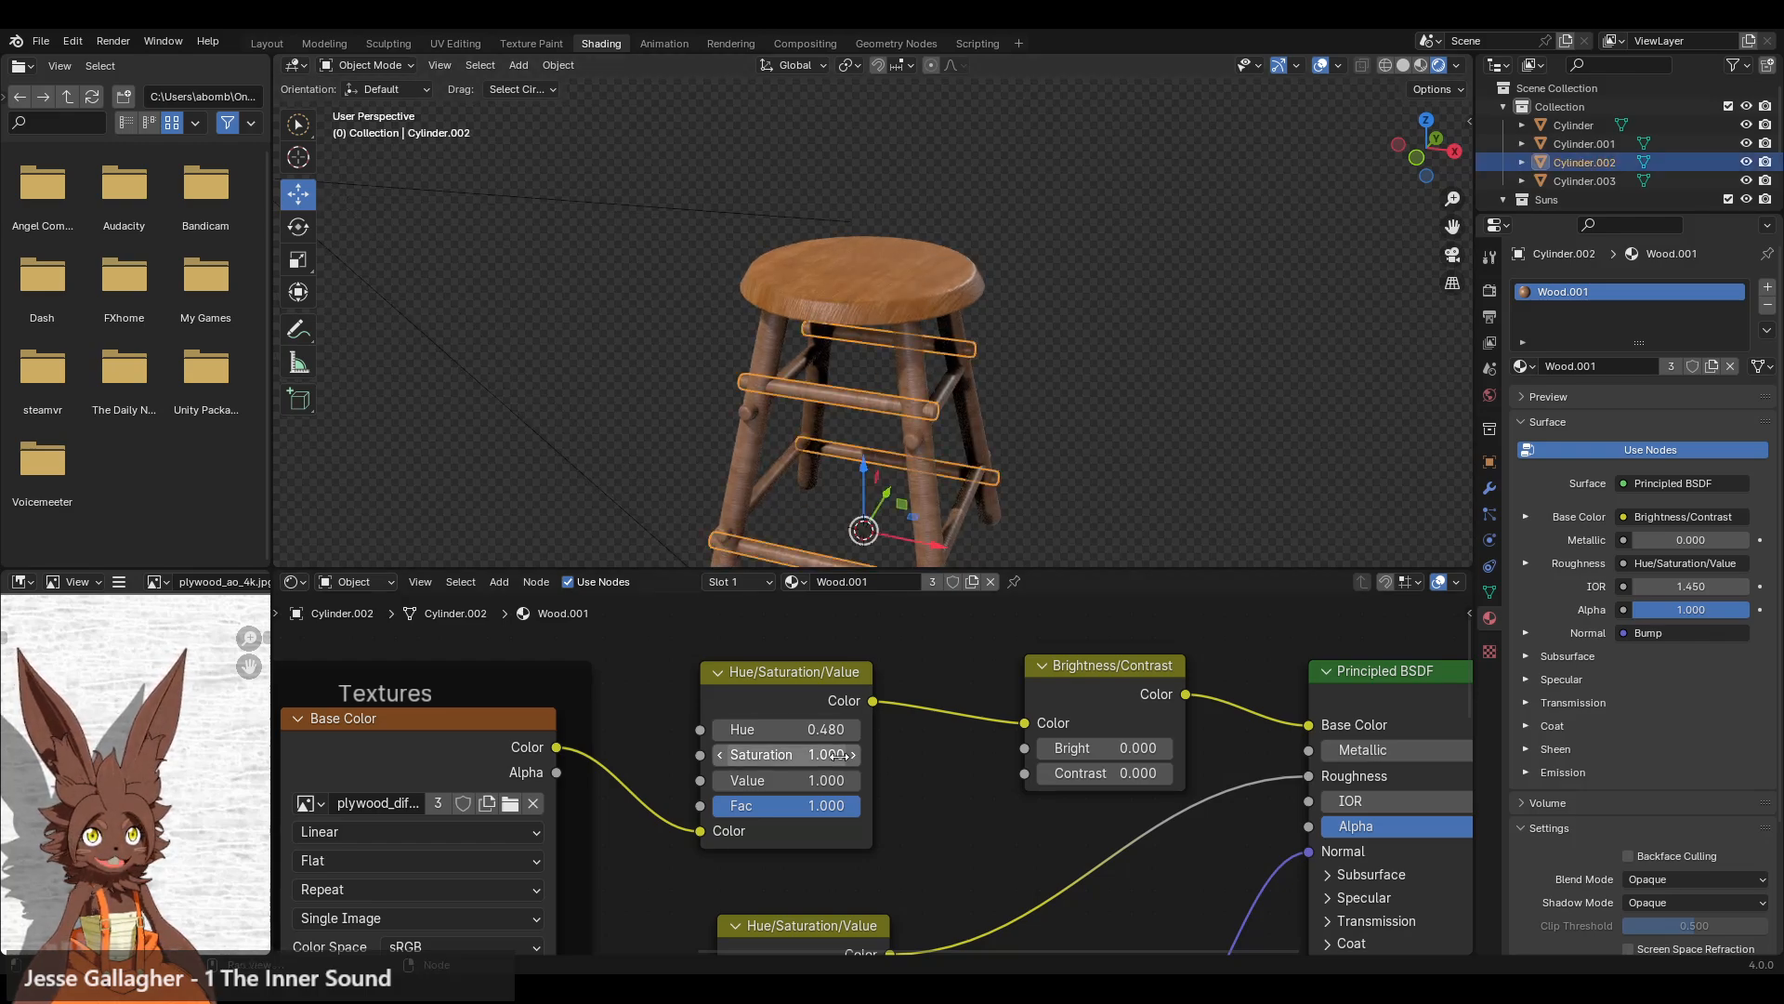
click(1167, 773)
click(1167, 774)
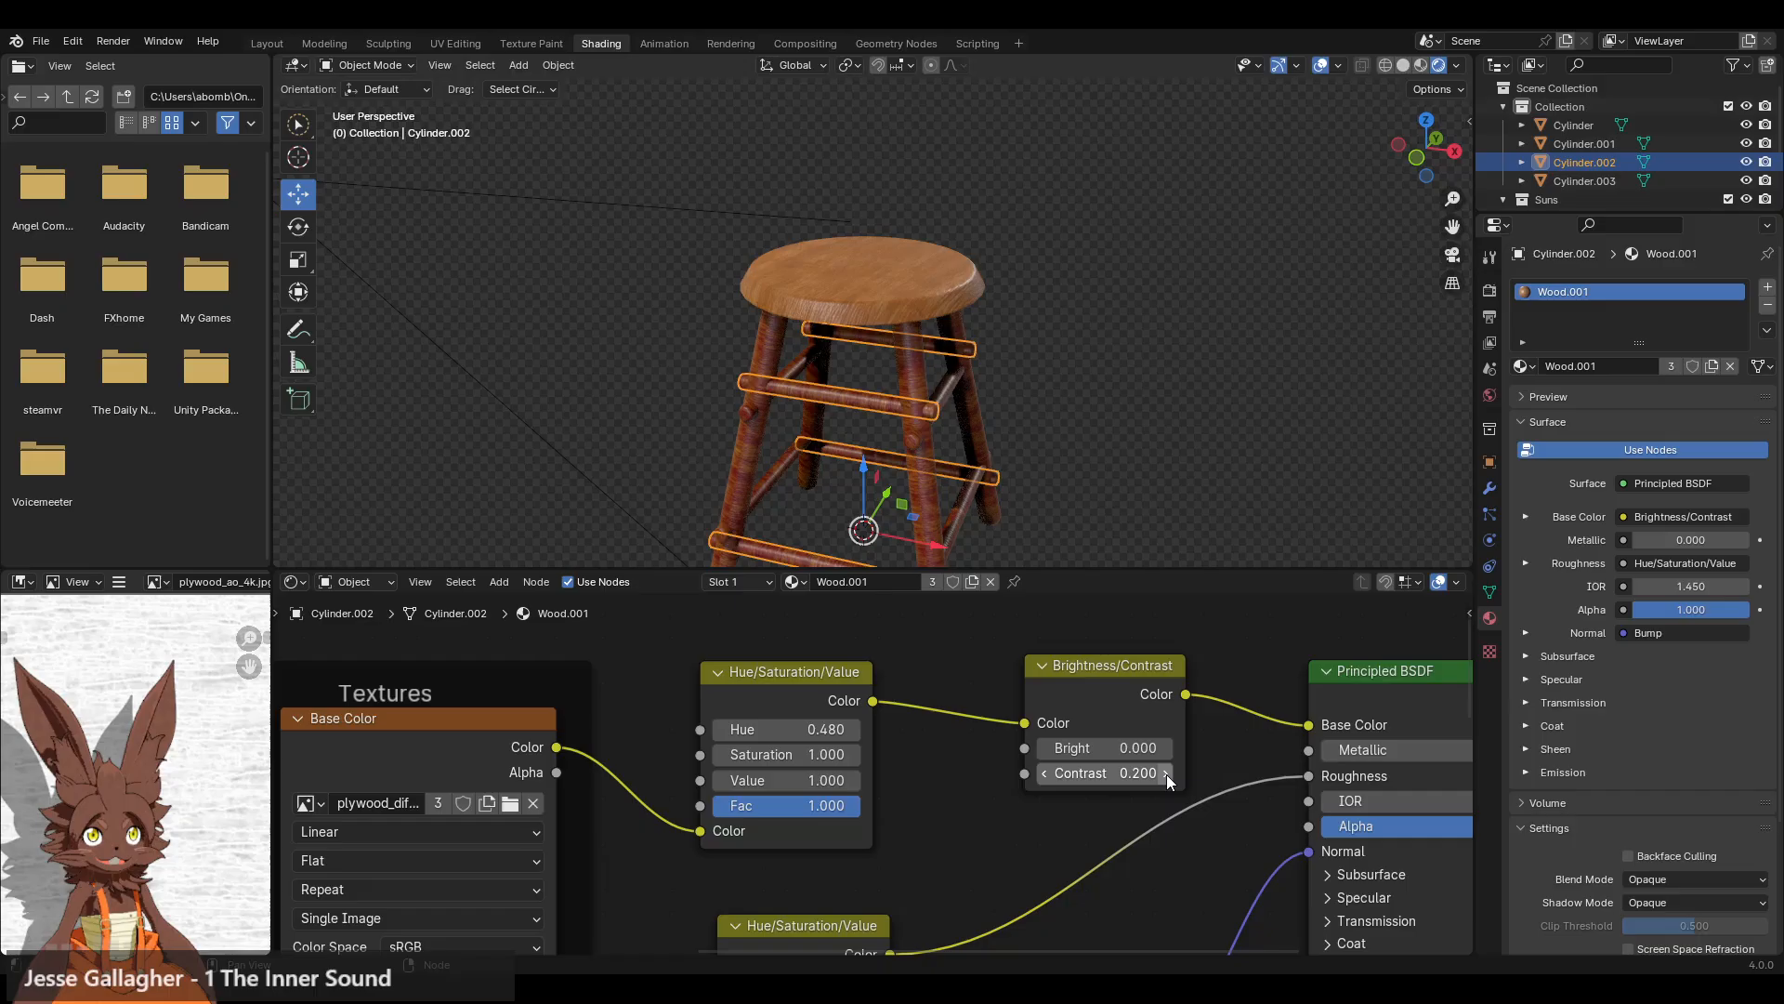
click(1060, 398)
scroll(1019, 407, down, 3)
middle_drag(1018, 407, 969, 395)
scroll(974, 411, up, 3)
click(1042, 774)
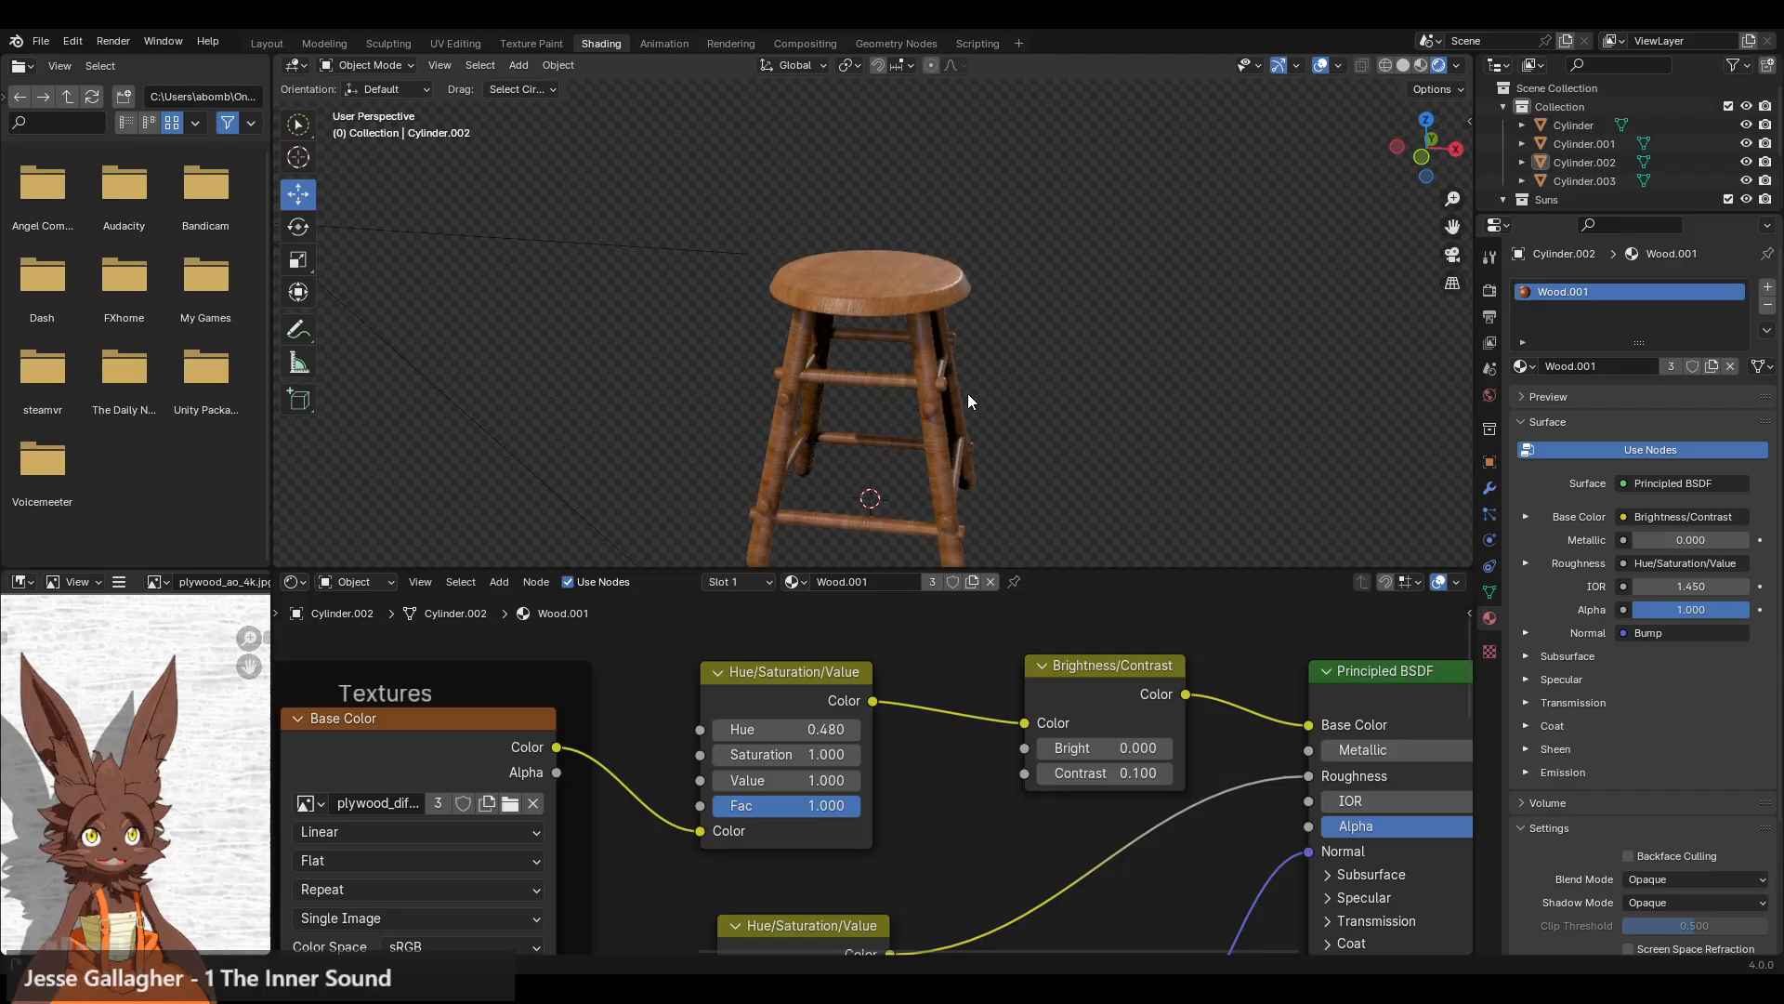
- Set the base colour Saturation in the Wood.001 material to 1.3 and check the stool from a distance
click(854, 754)
click(854, 754)
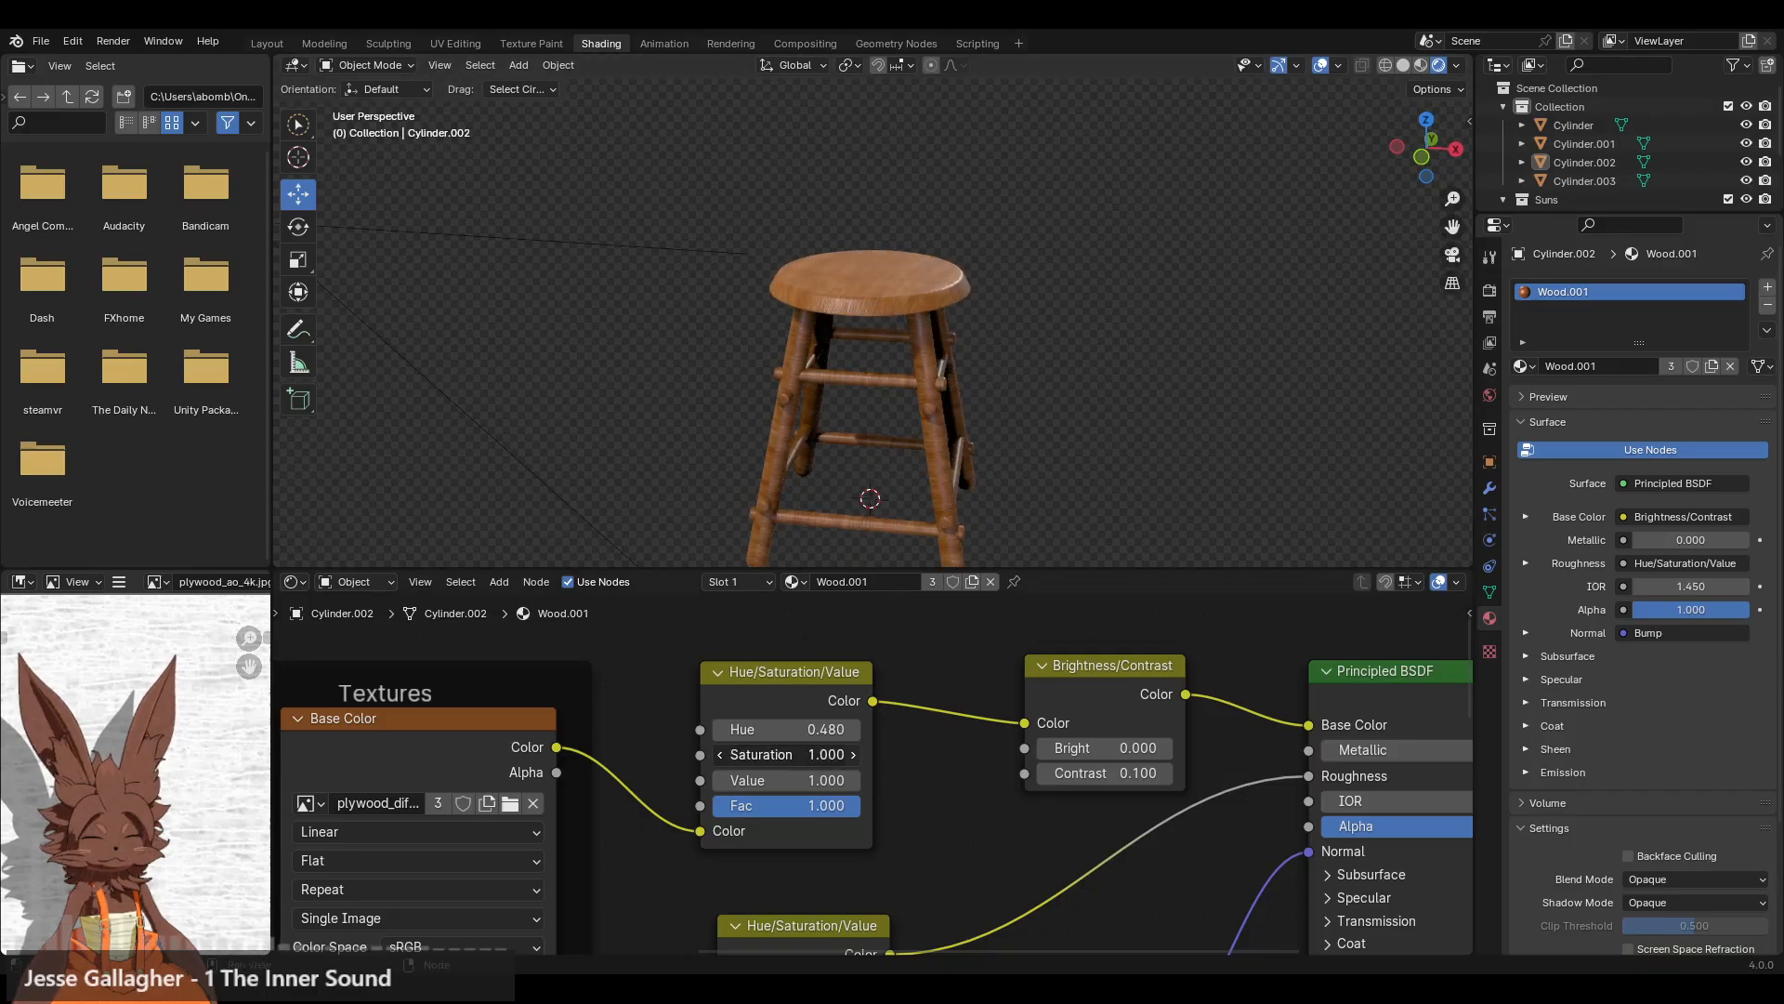
click(854, 755)
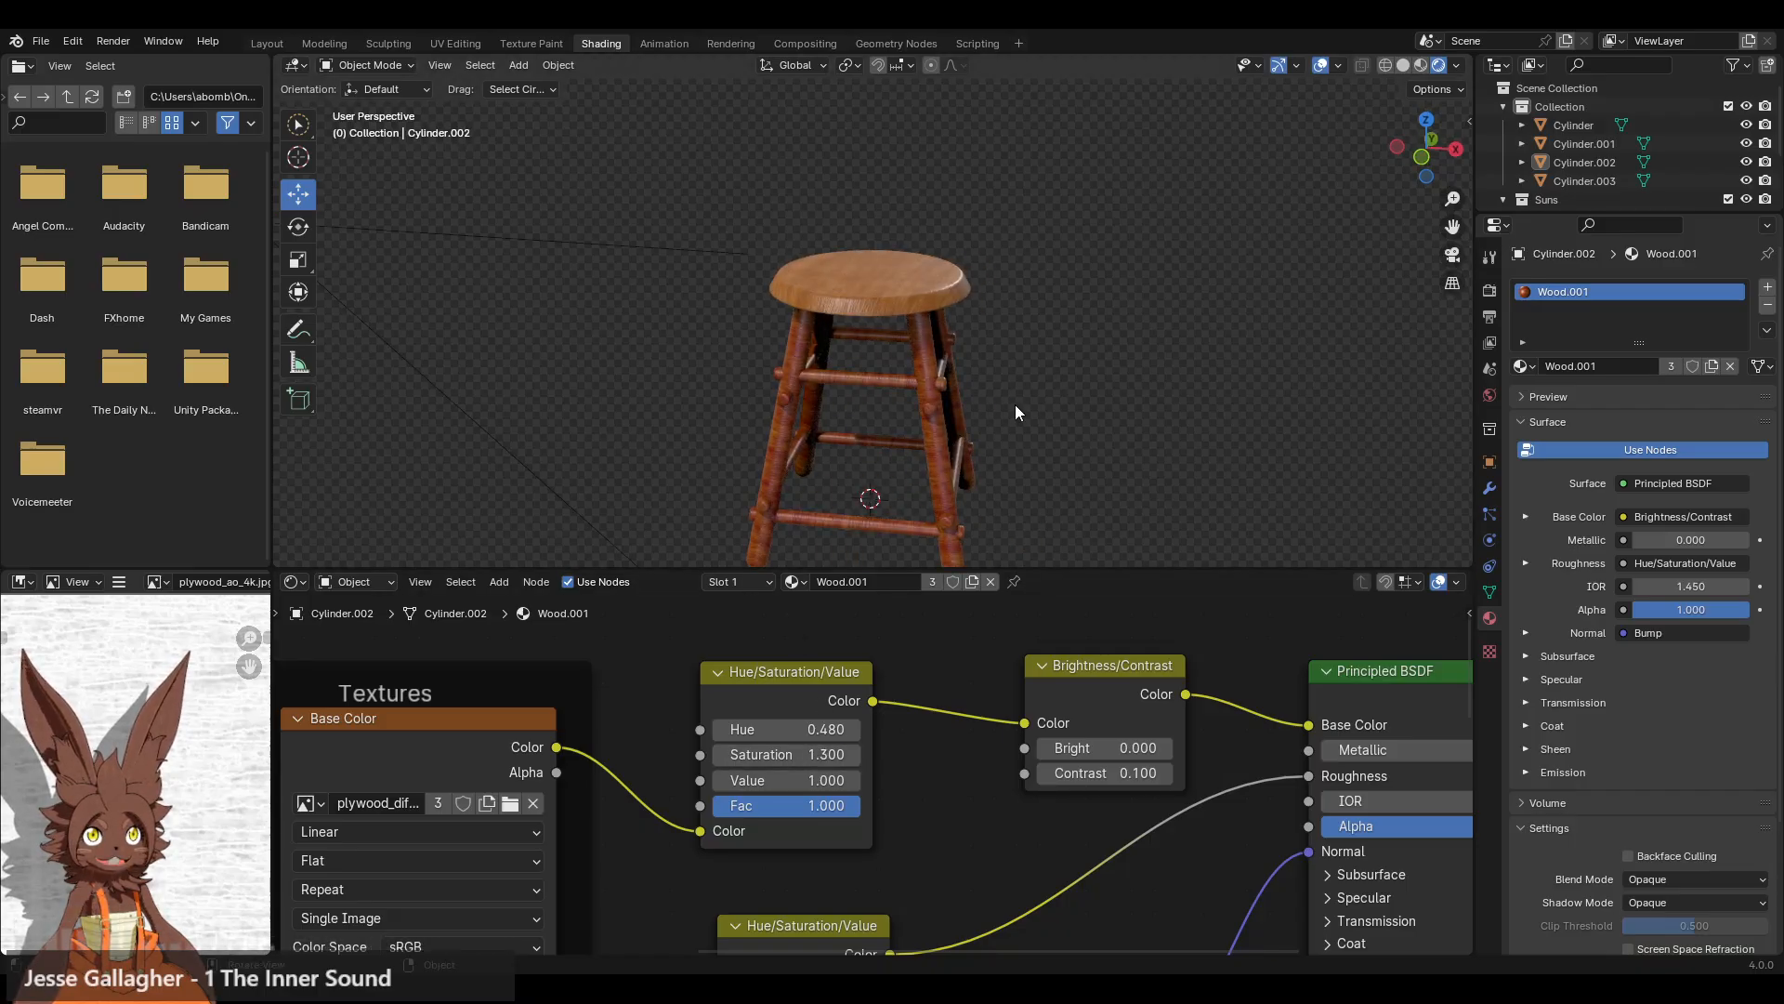
scroll(1015, 404, down, 2)
middle_drag(1015, 404, 918, 433)
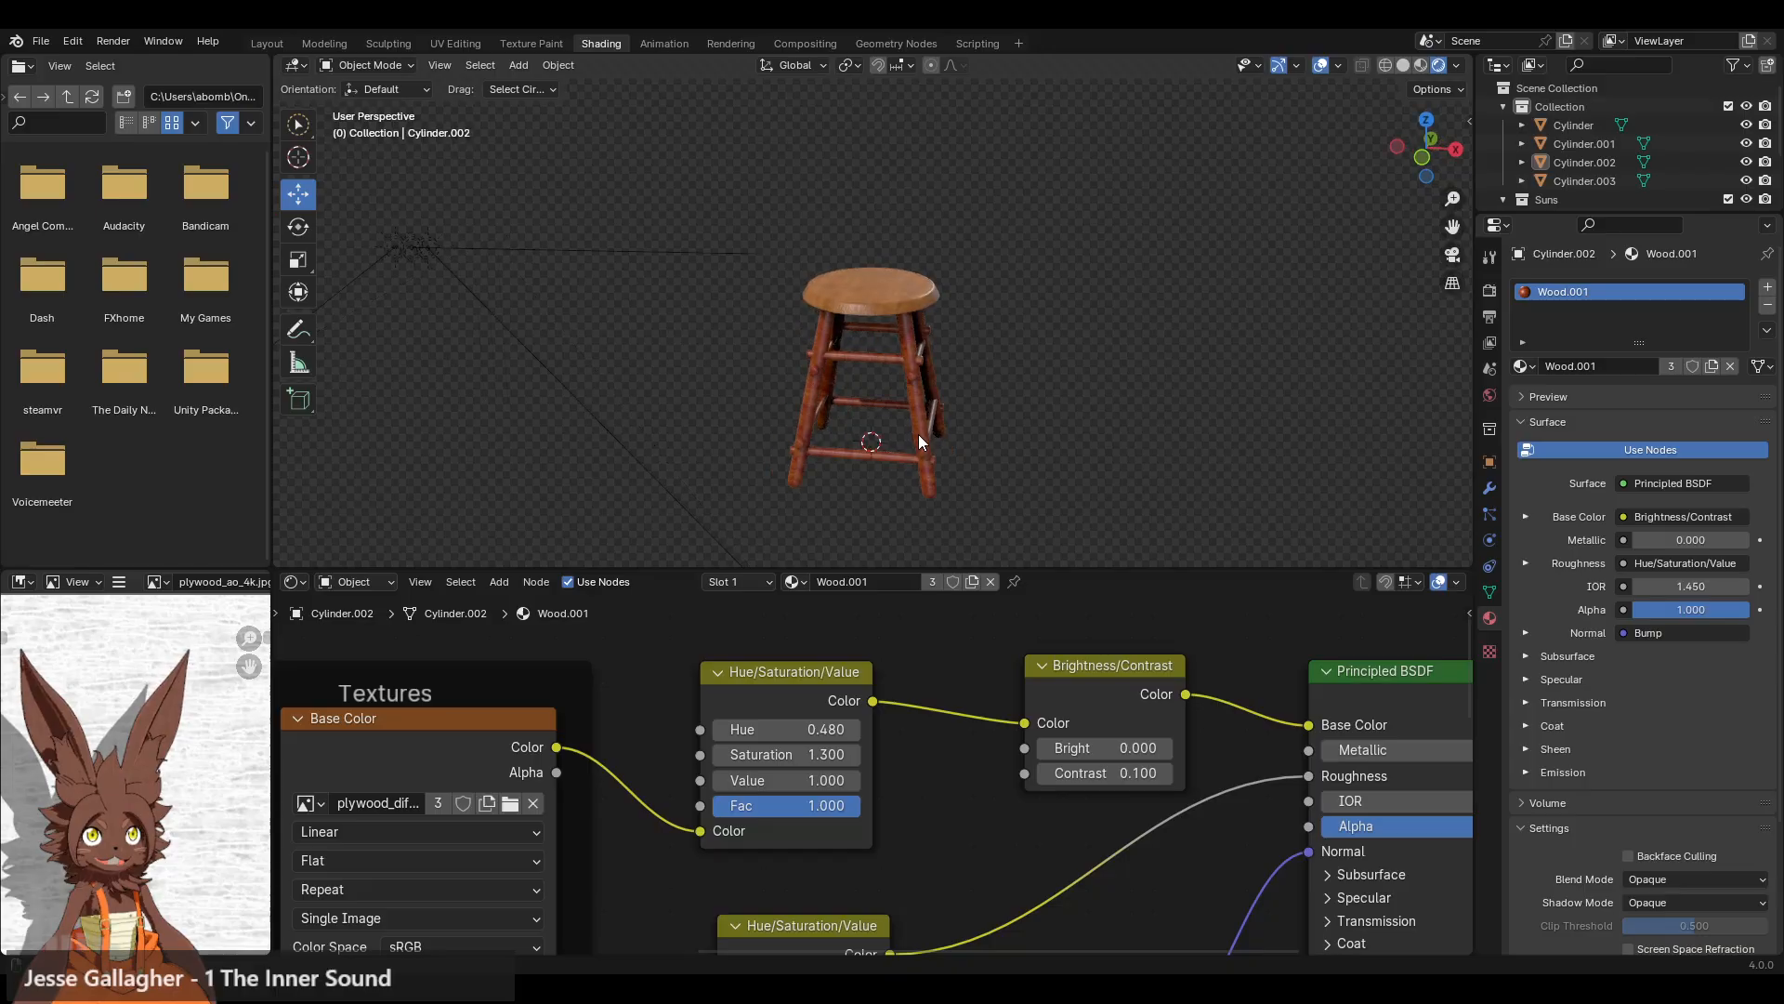
scroll(916, 434, up, 2)
- Assign the Wood material to the stool's legs so they match the seat
click(935, 365)
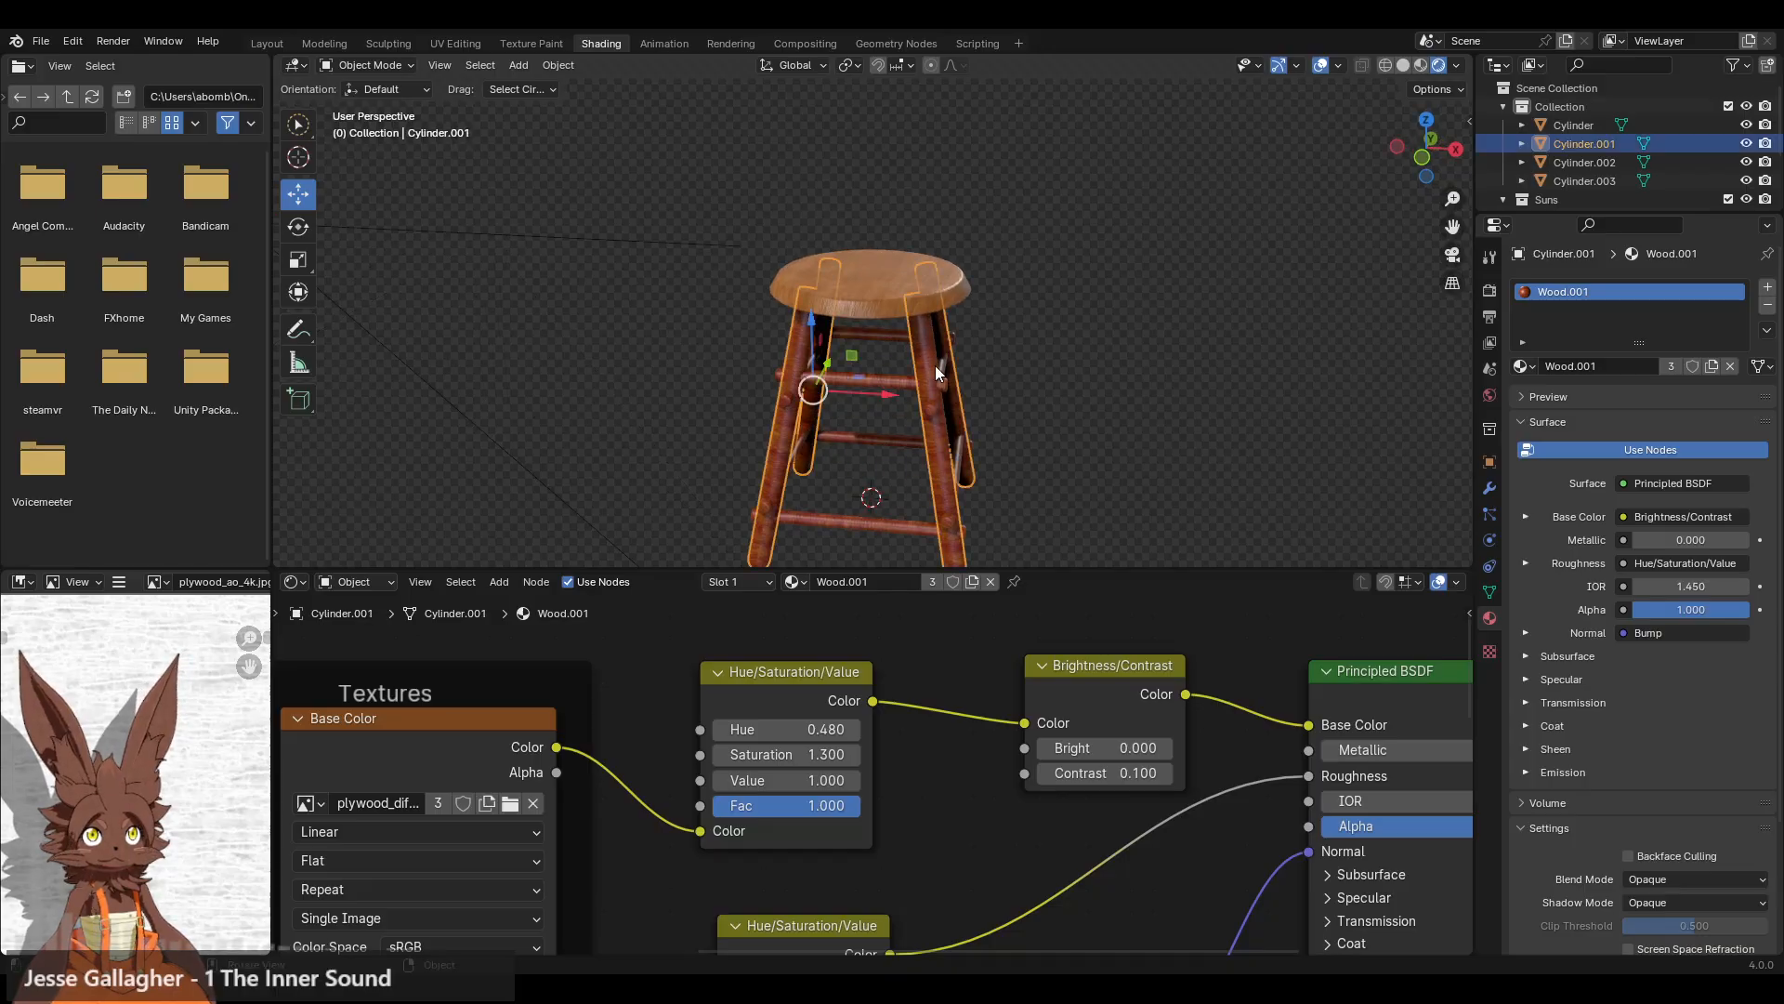
click(1522, 365)
click(1548, 395)
click(1041, 413)
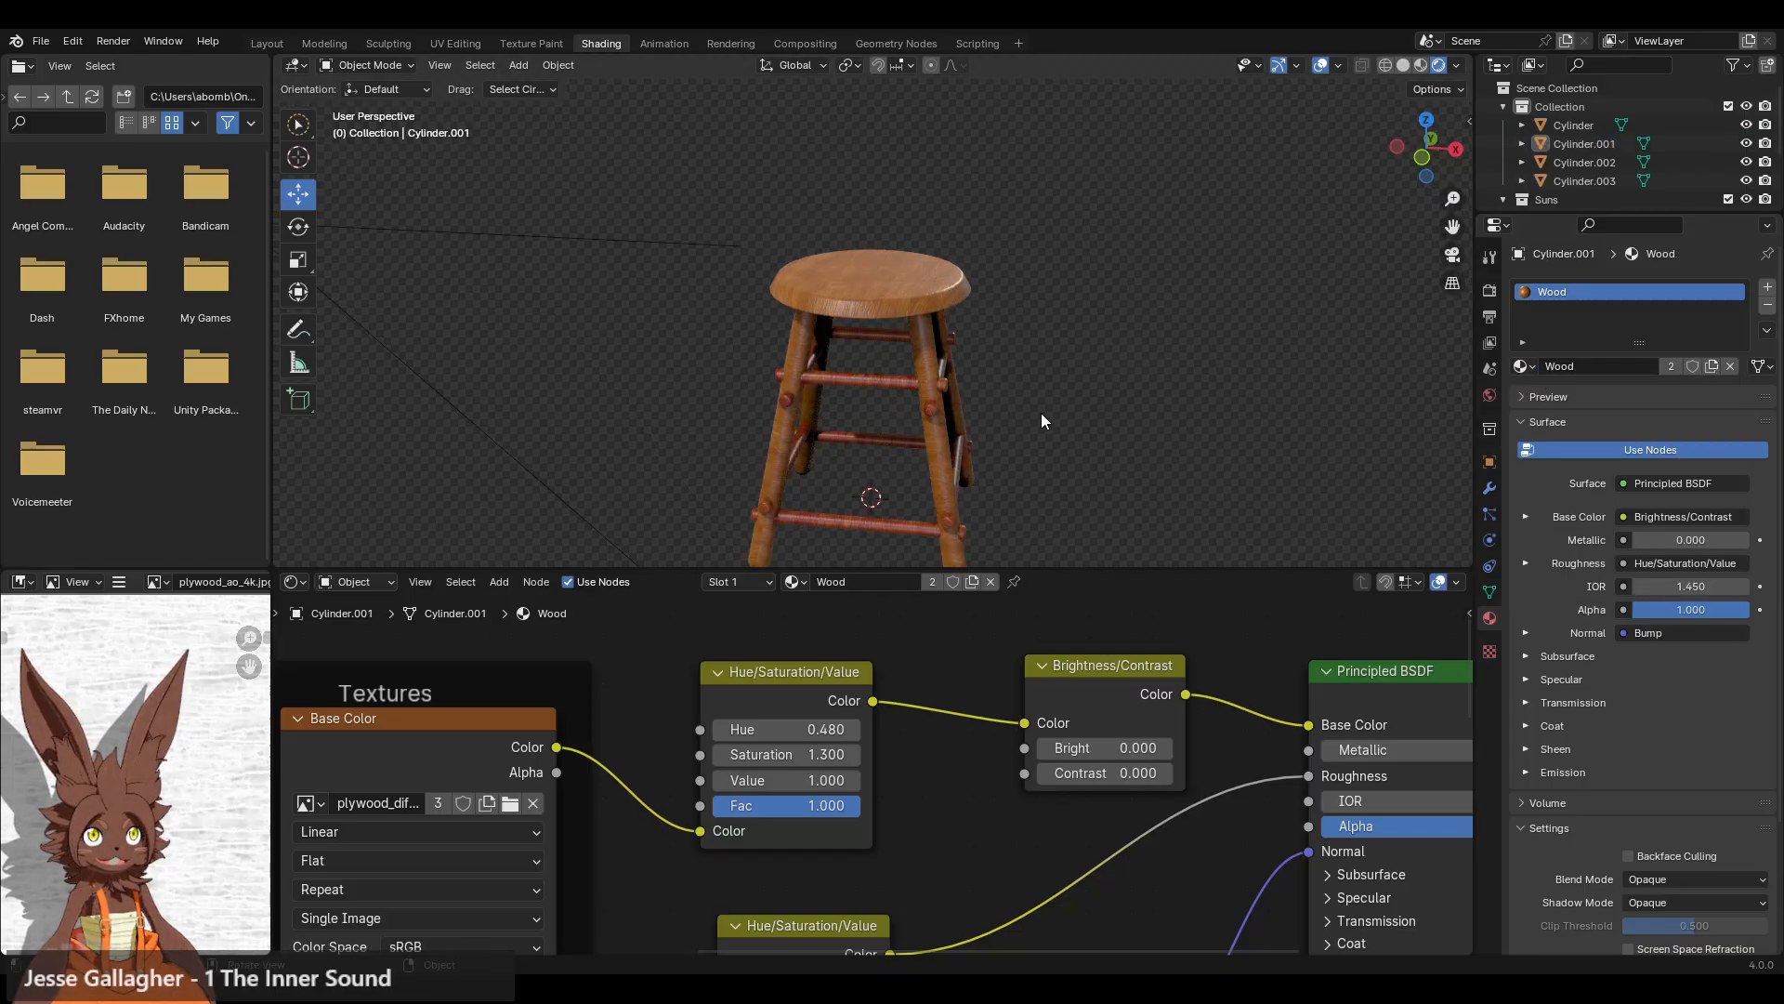
middle_drag(1039, 393, 996, 405)
scroll(996, 405, up, 2)
- Set the base colour Hue in the crossbars' Wood.001 material to 0.5
click(842, 439)
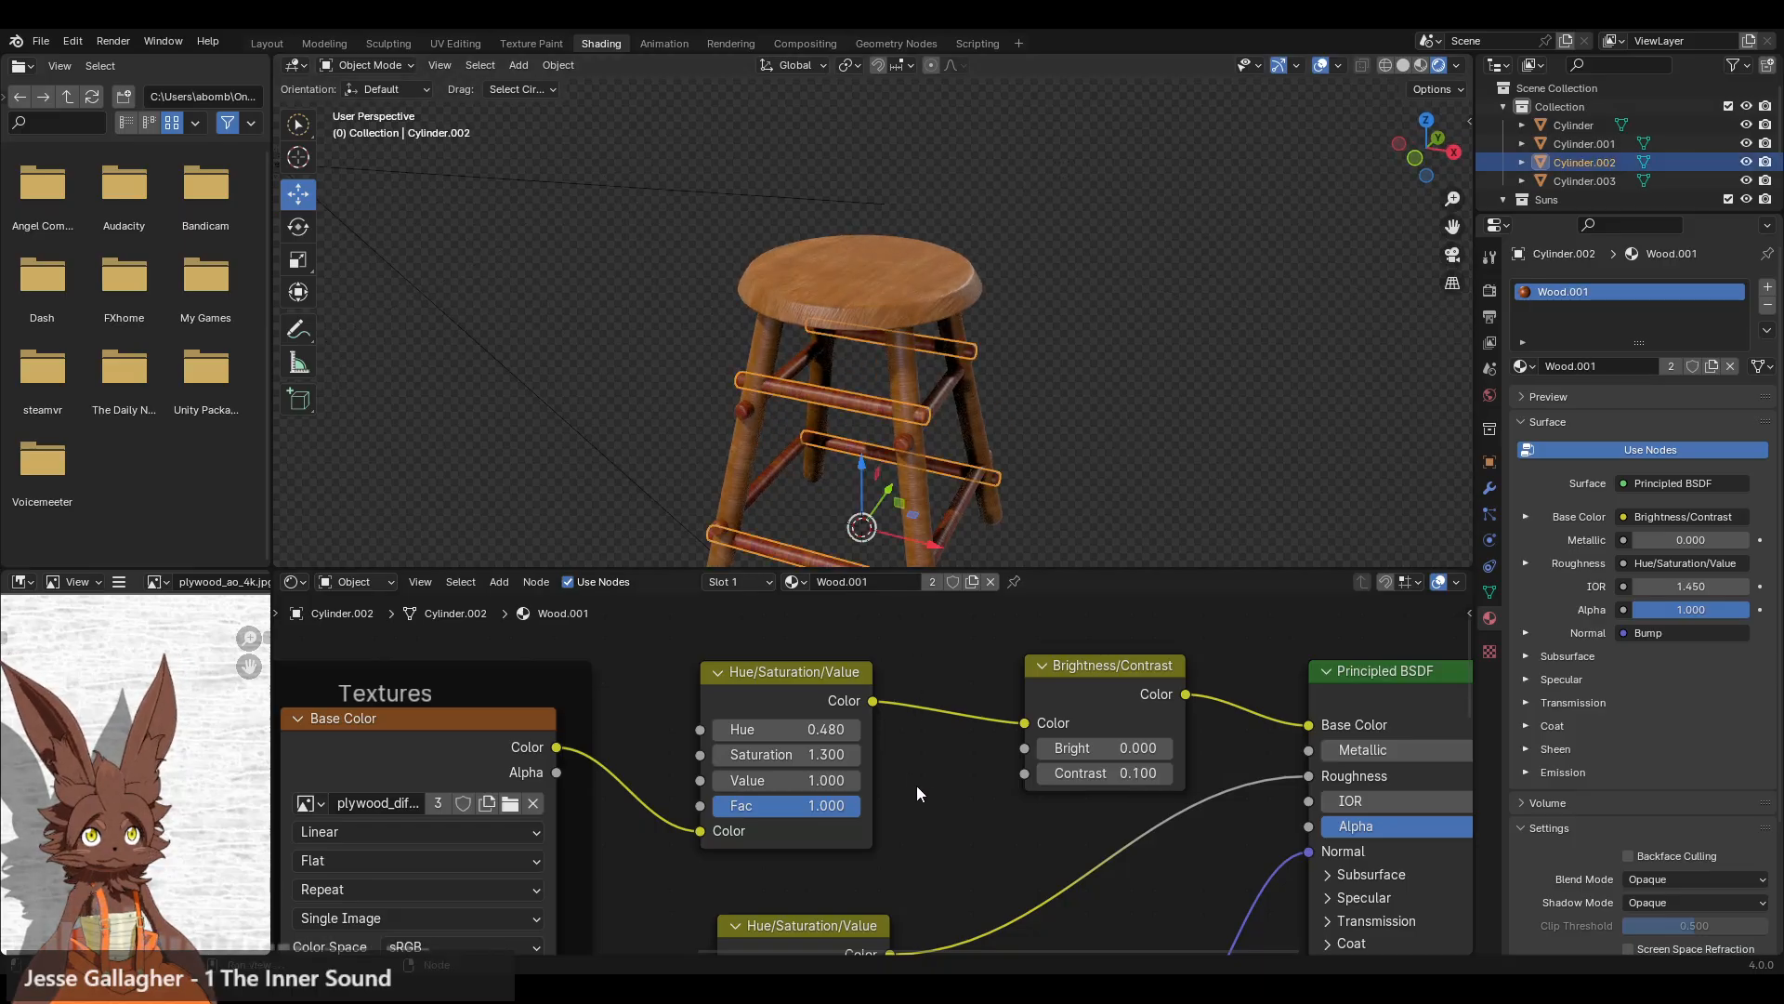
click(818, 730)
text(5)
key(Return)
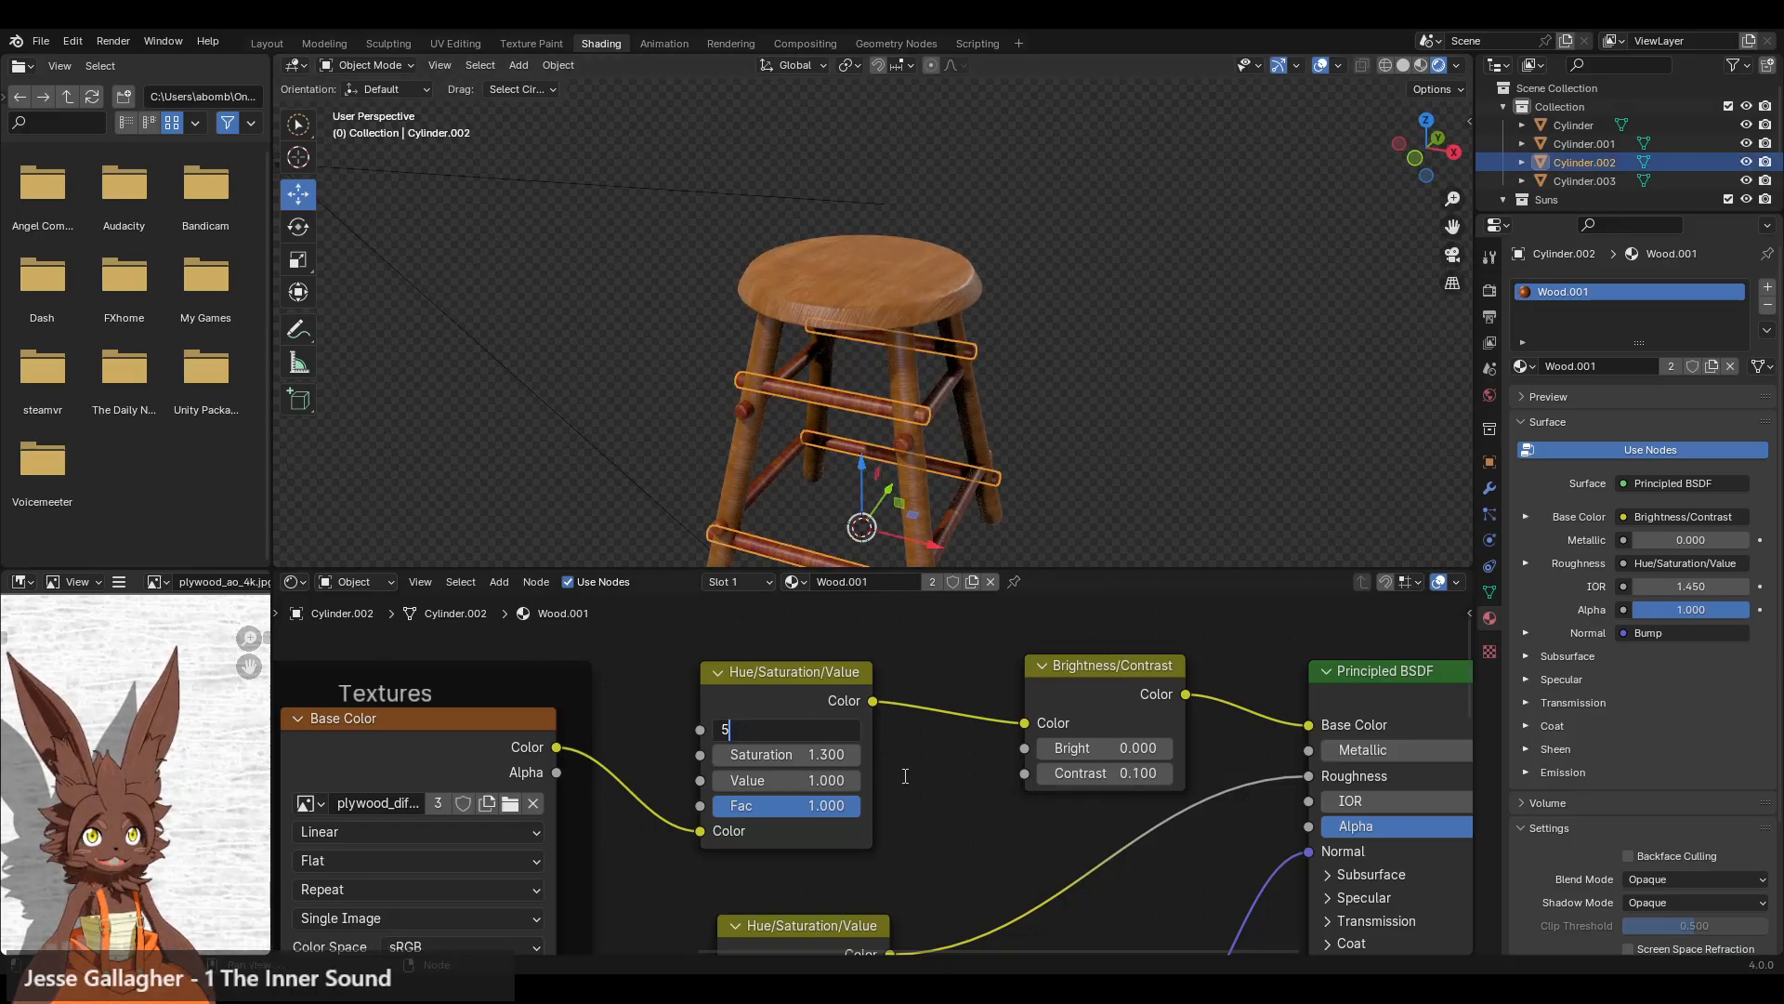
click(807, 727)
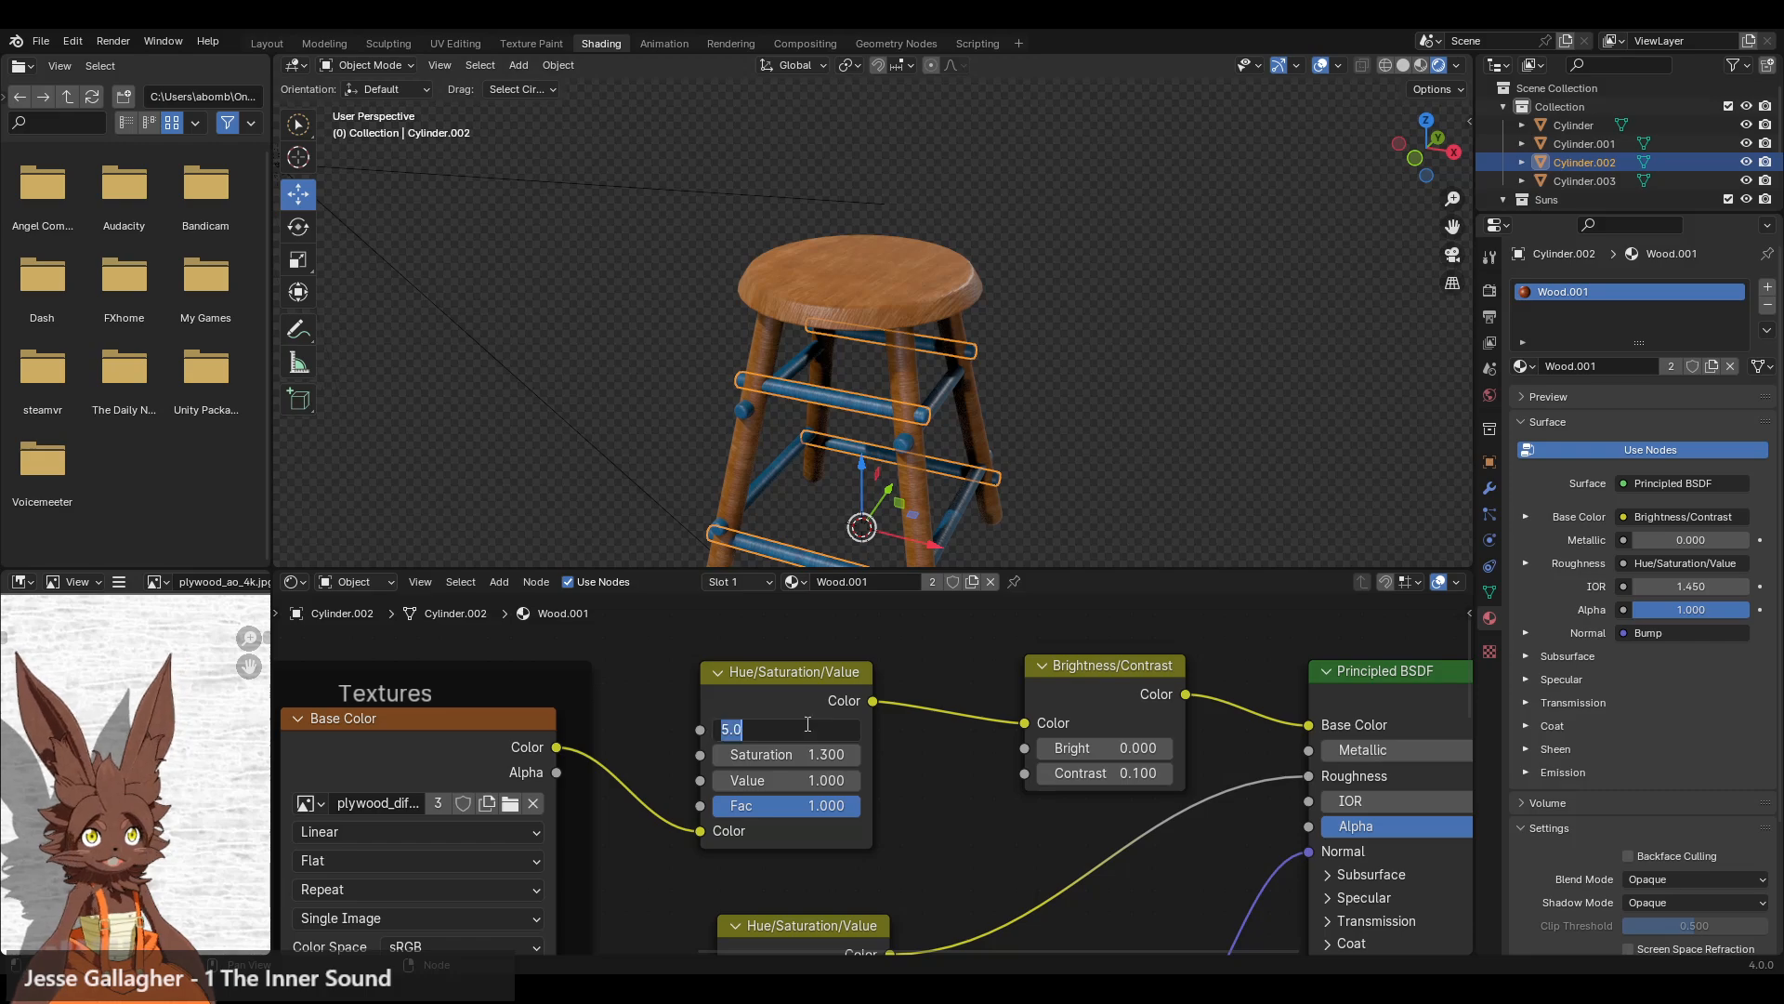
text(/)
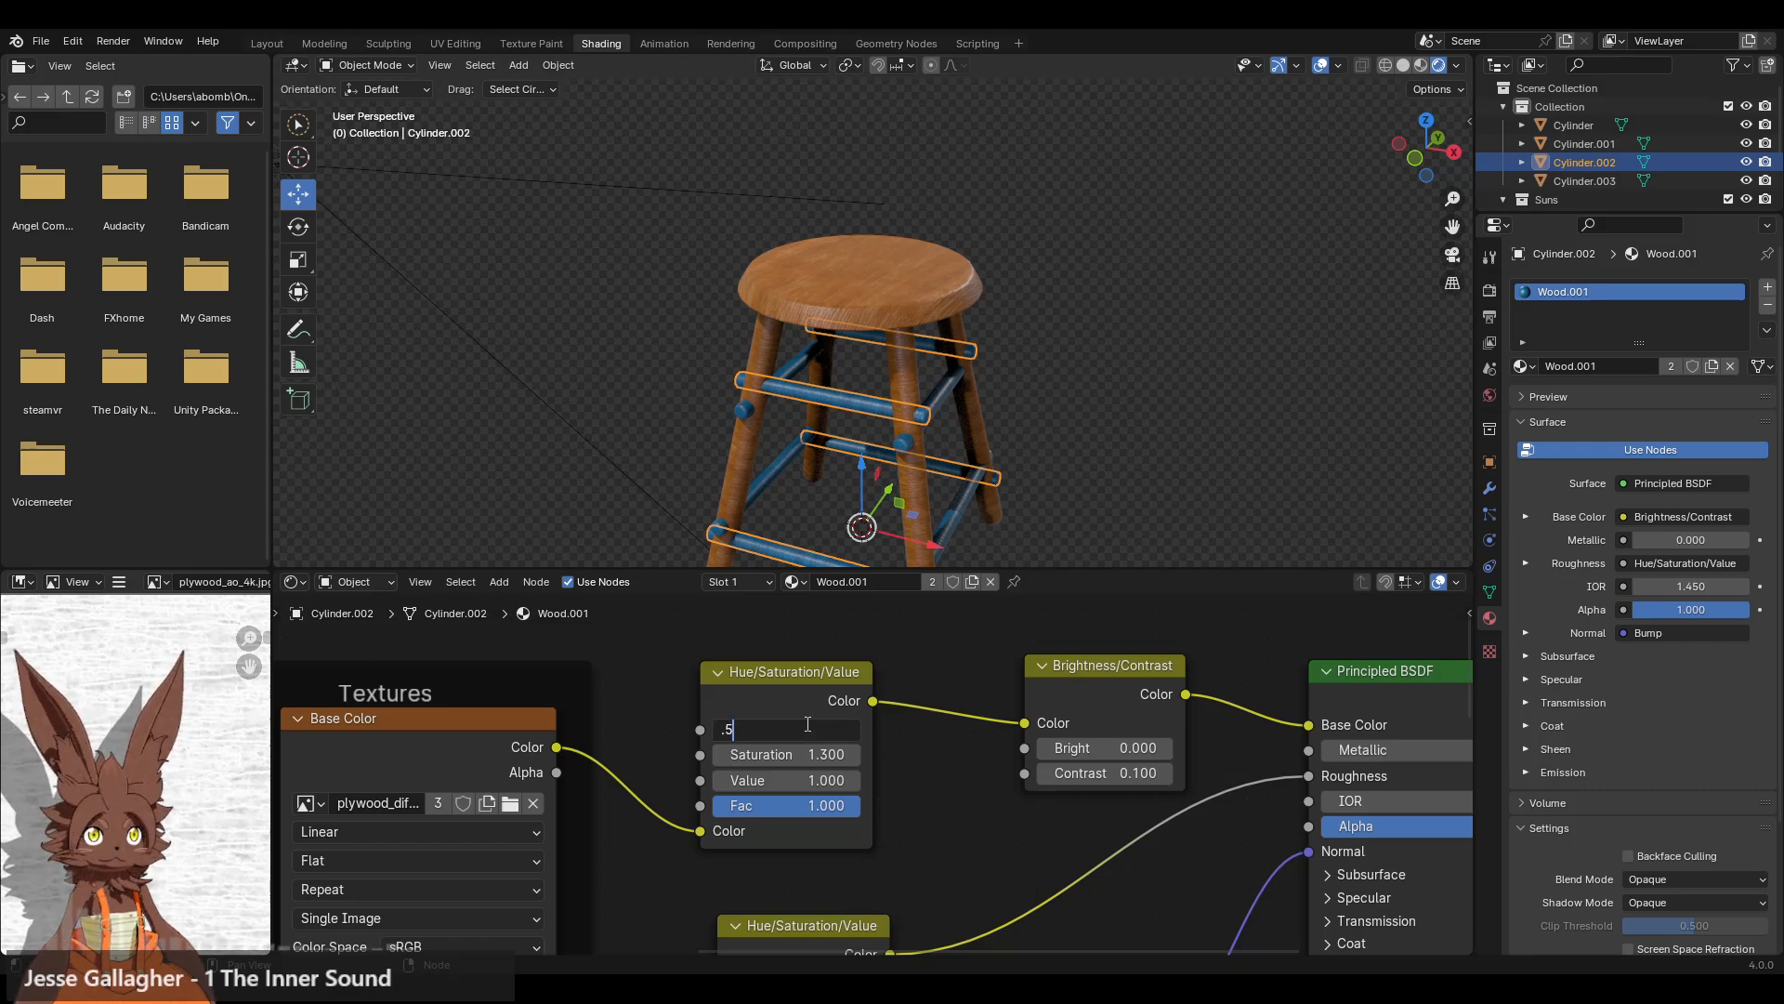
key(BackSpace)
key(BackSpace)
text(.5)
key(Return)
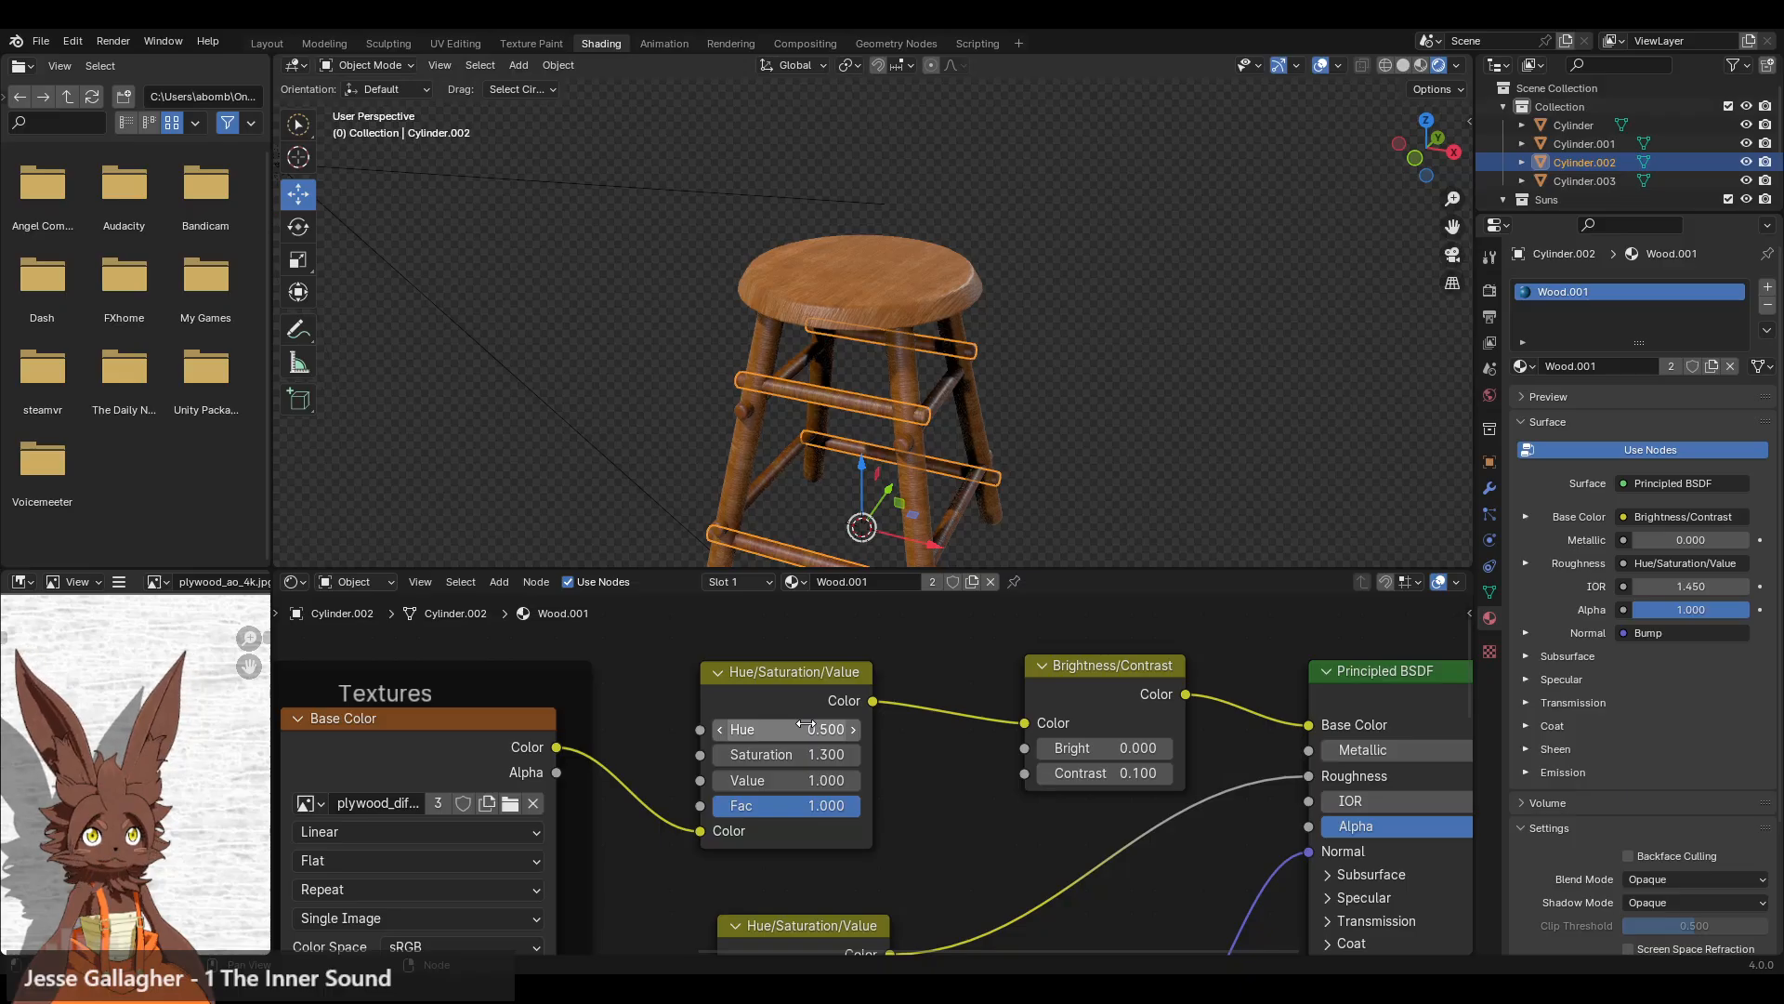
click(1092, 321)
middle_drag(1039, 420, 1022, 388)
- Try a base colour Saturation of 1.0 with a Contrast of 0.2 in Wood.001 and inspect the crossbars
click(1165, 773)
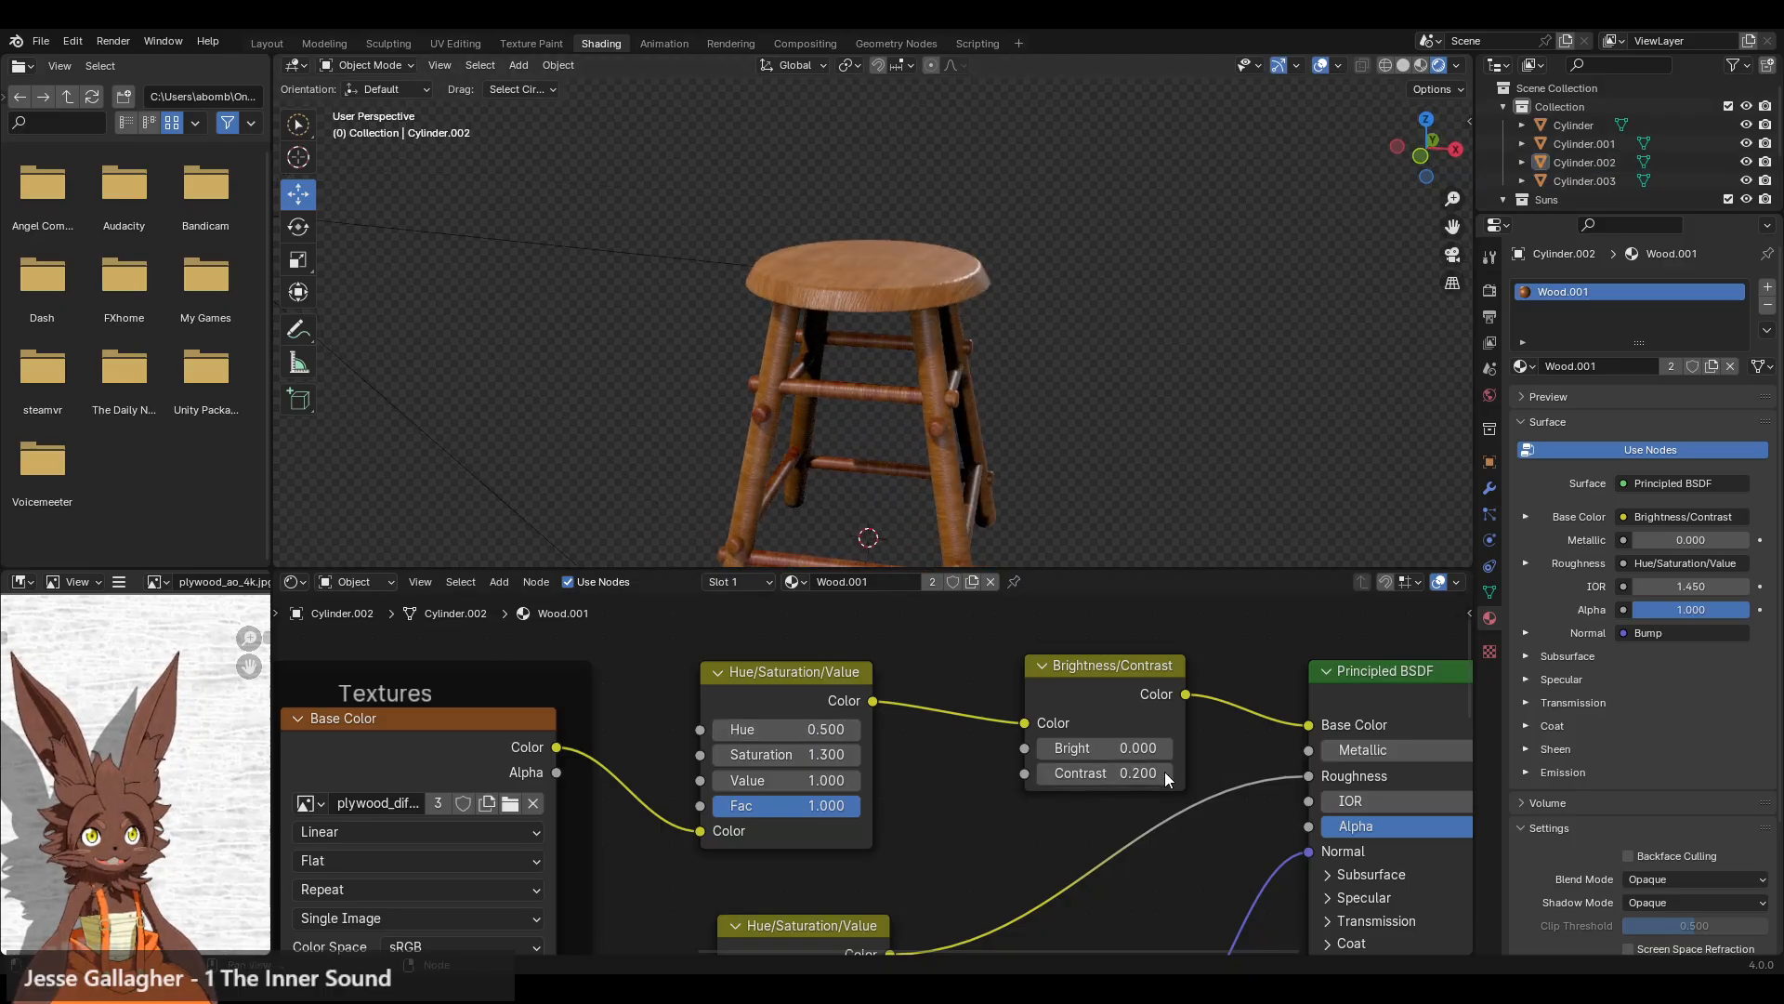
click(1080, 779)
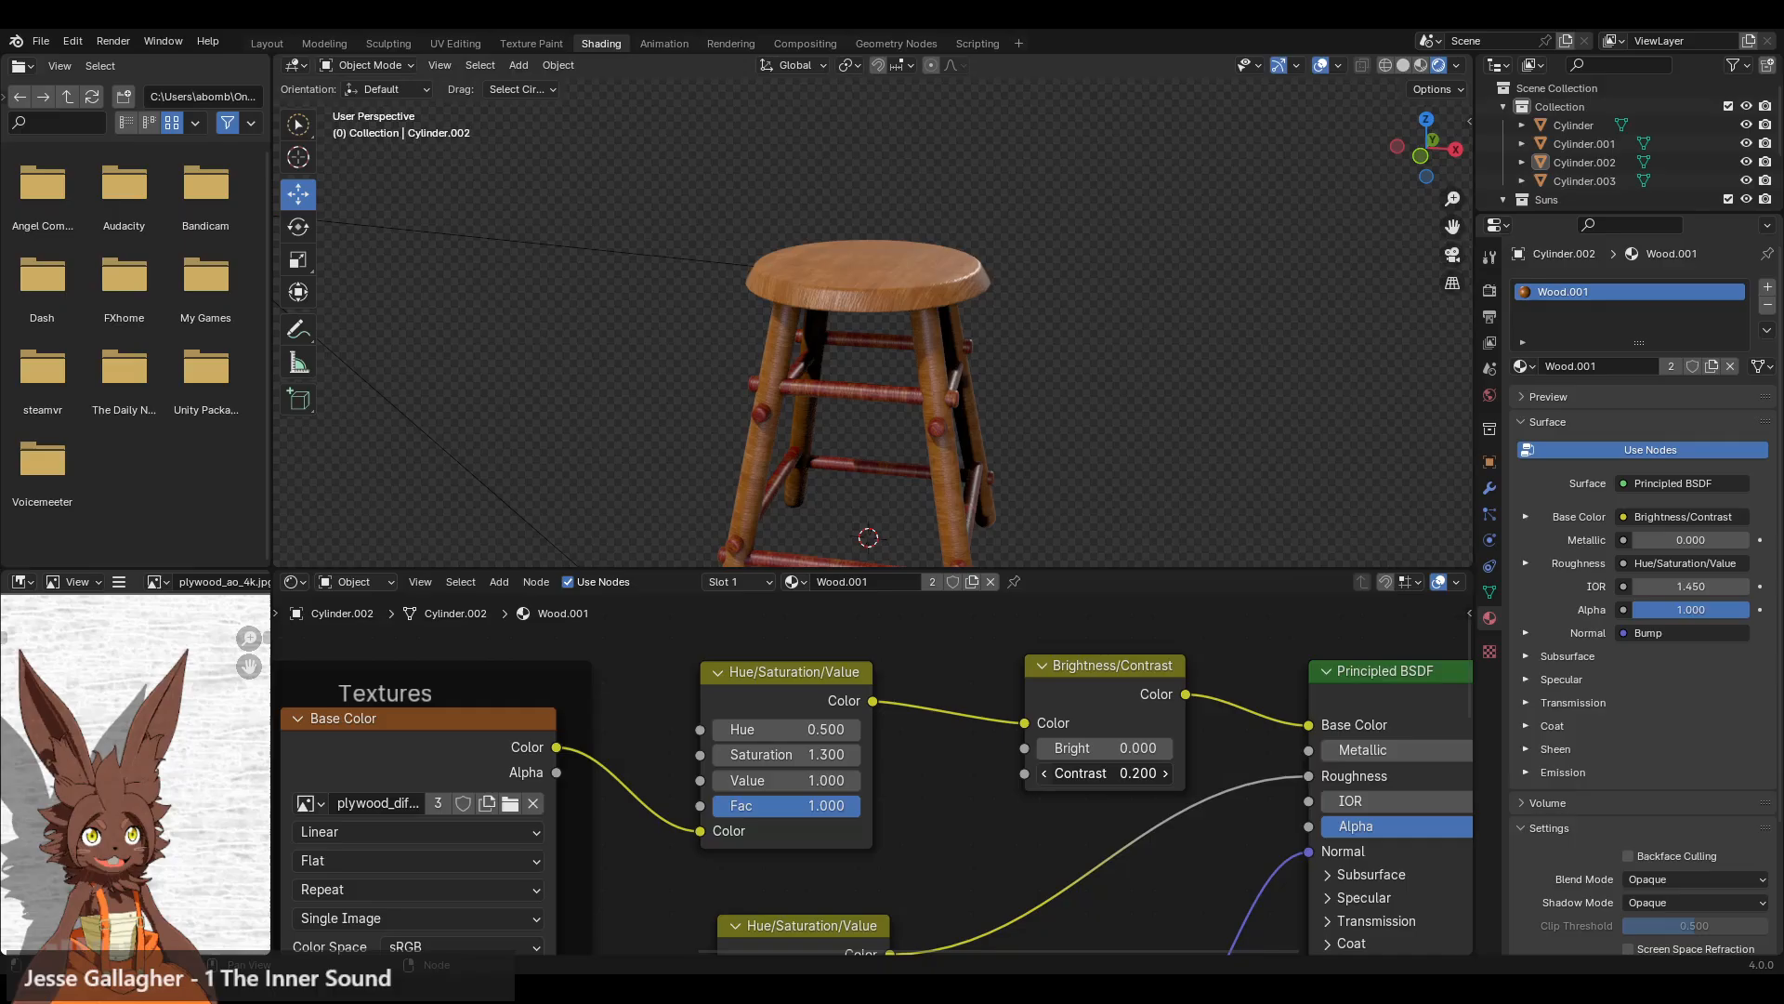
click(719, 756)
click(718, 756)
click(719, 756)
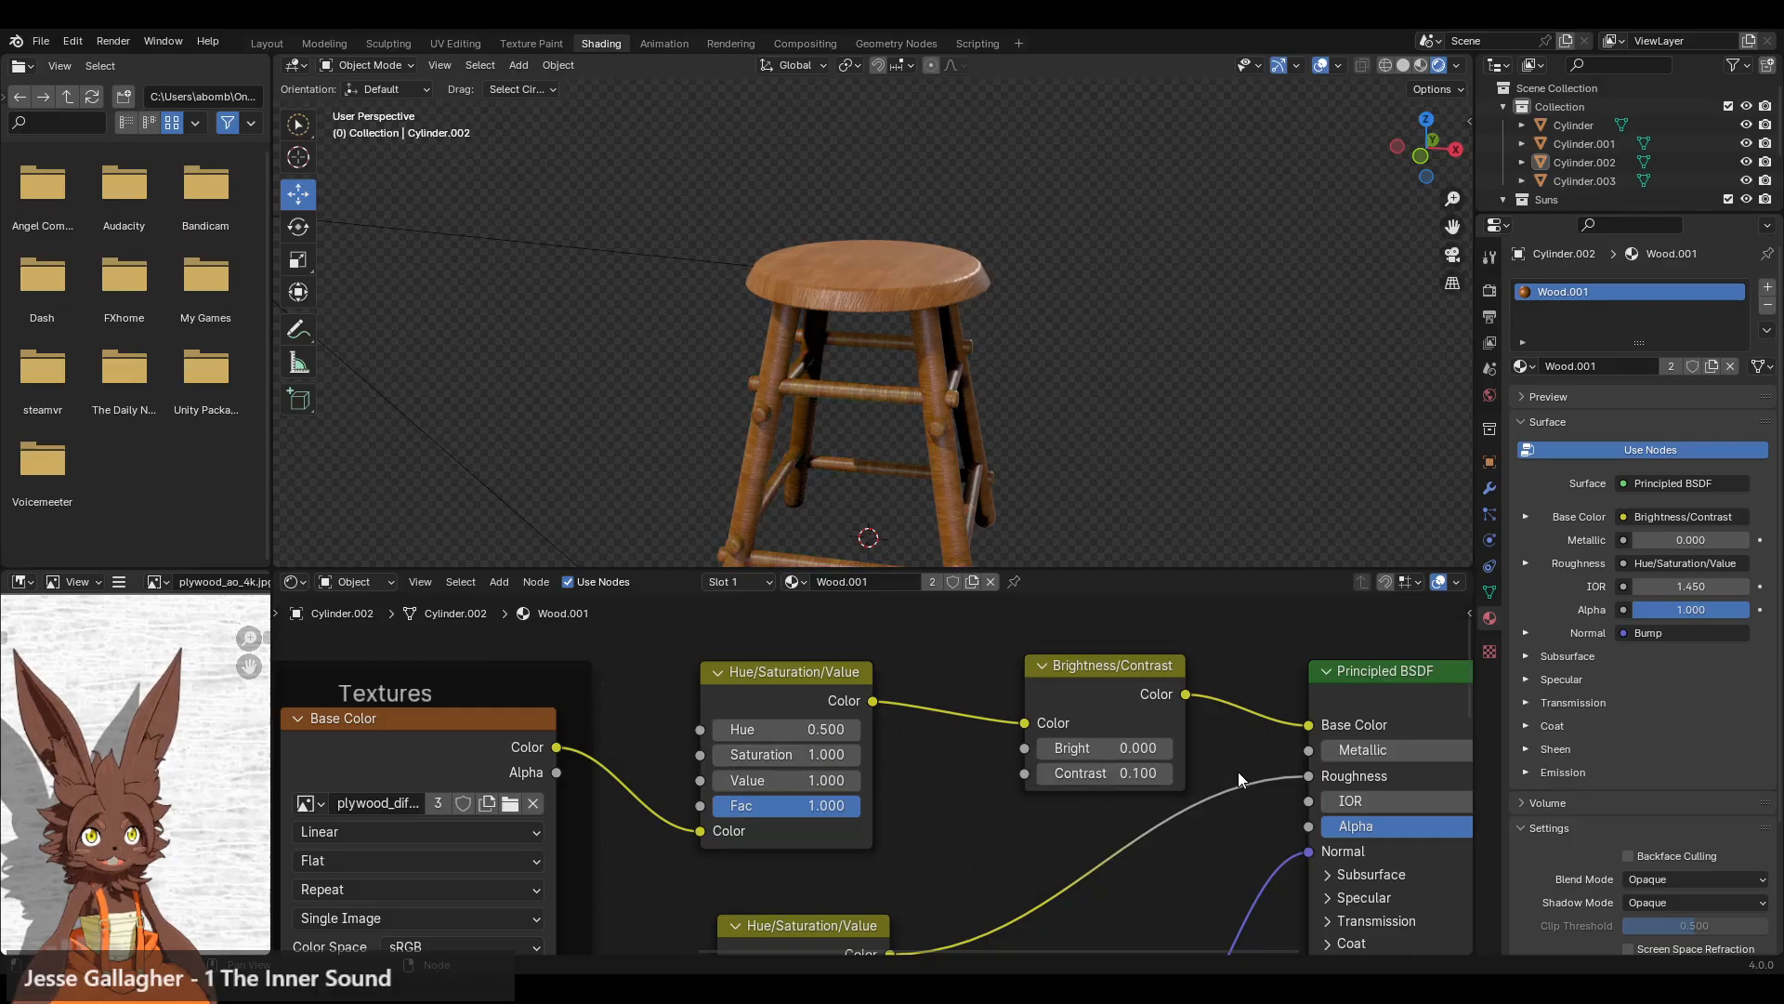
click(1163, 773)
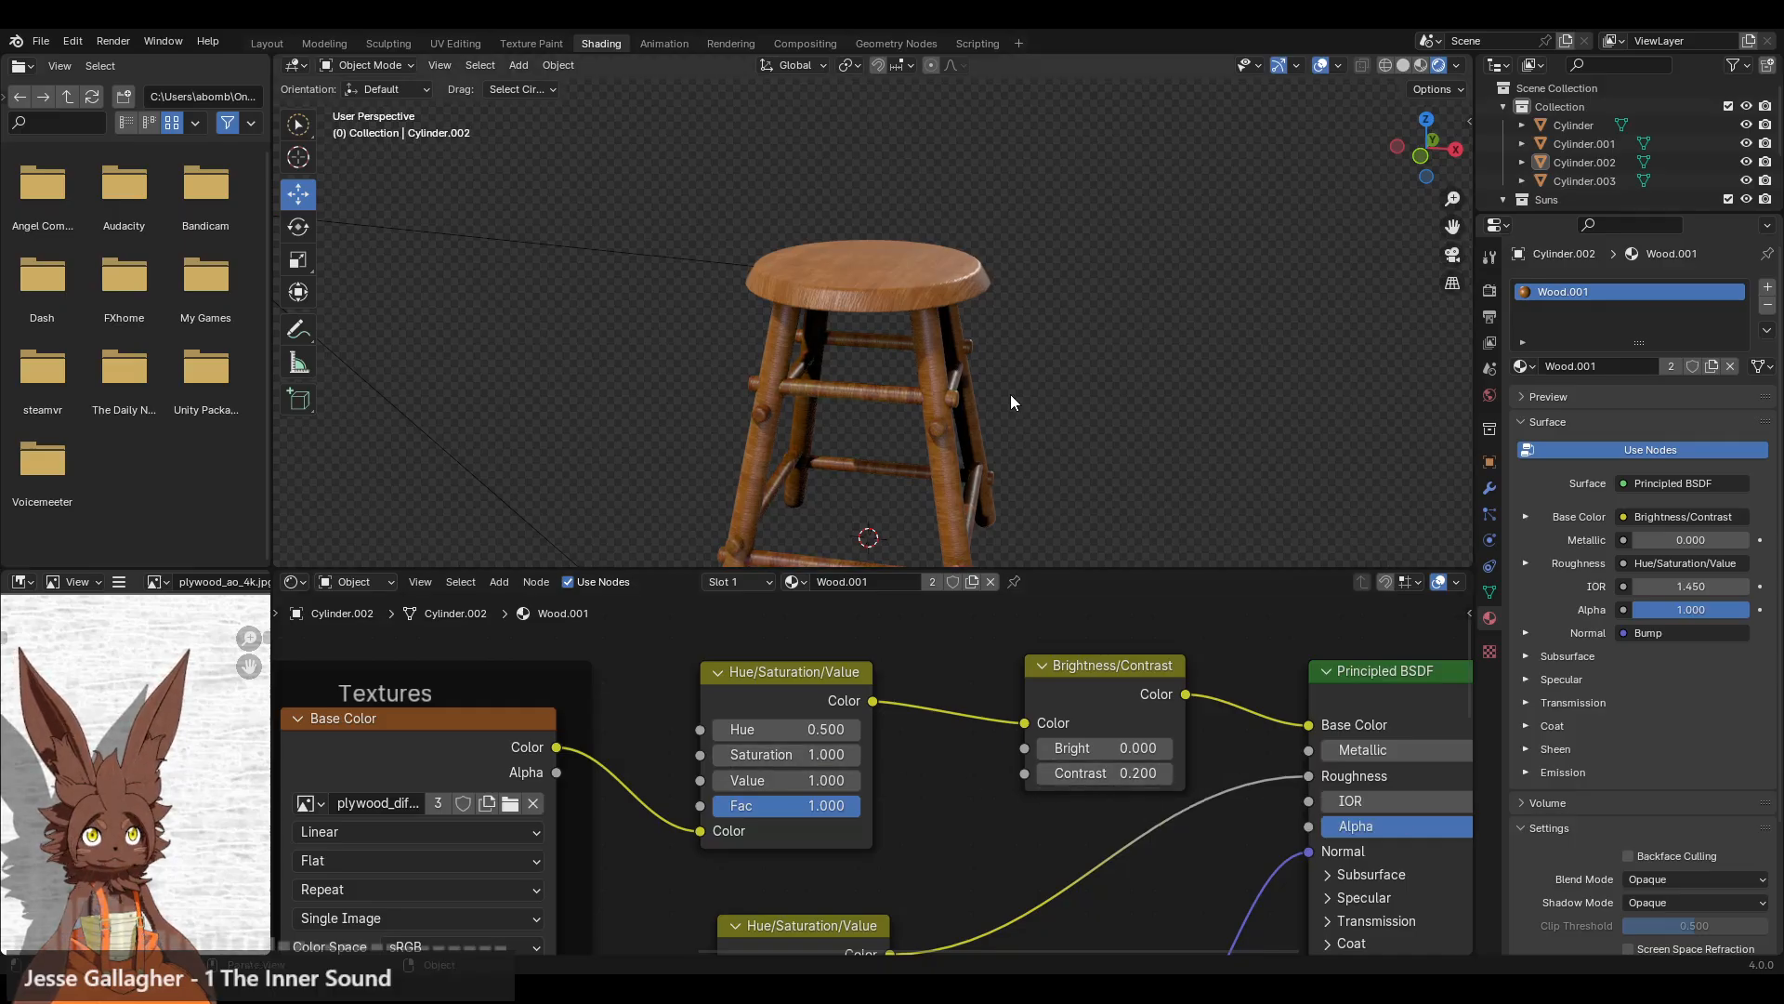
middle_drag(1011, 394, 913, 394)
middle_drag(758, 427, 847, 431)
scroll(869, 426, up, 3)
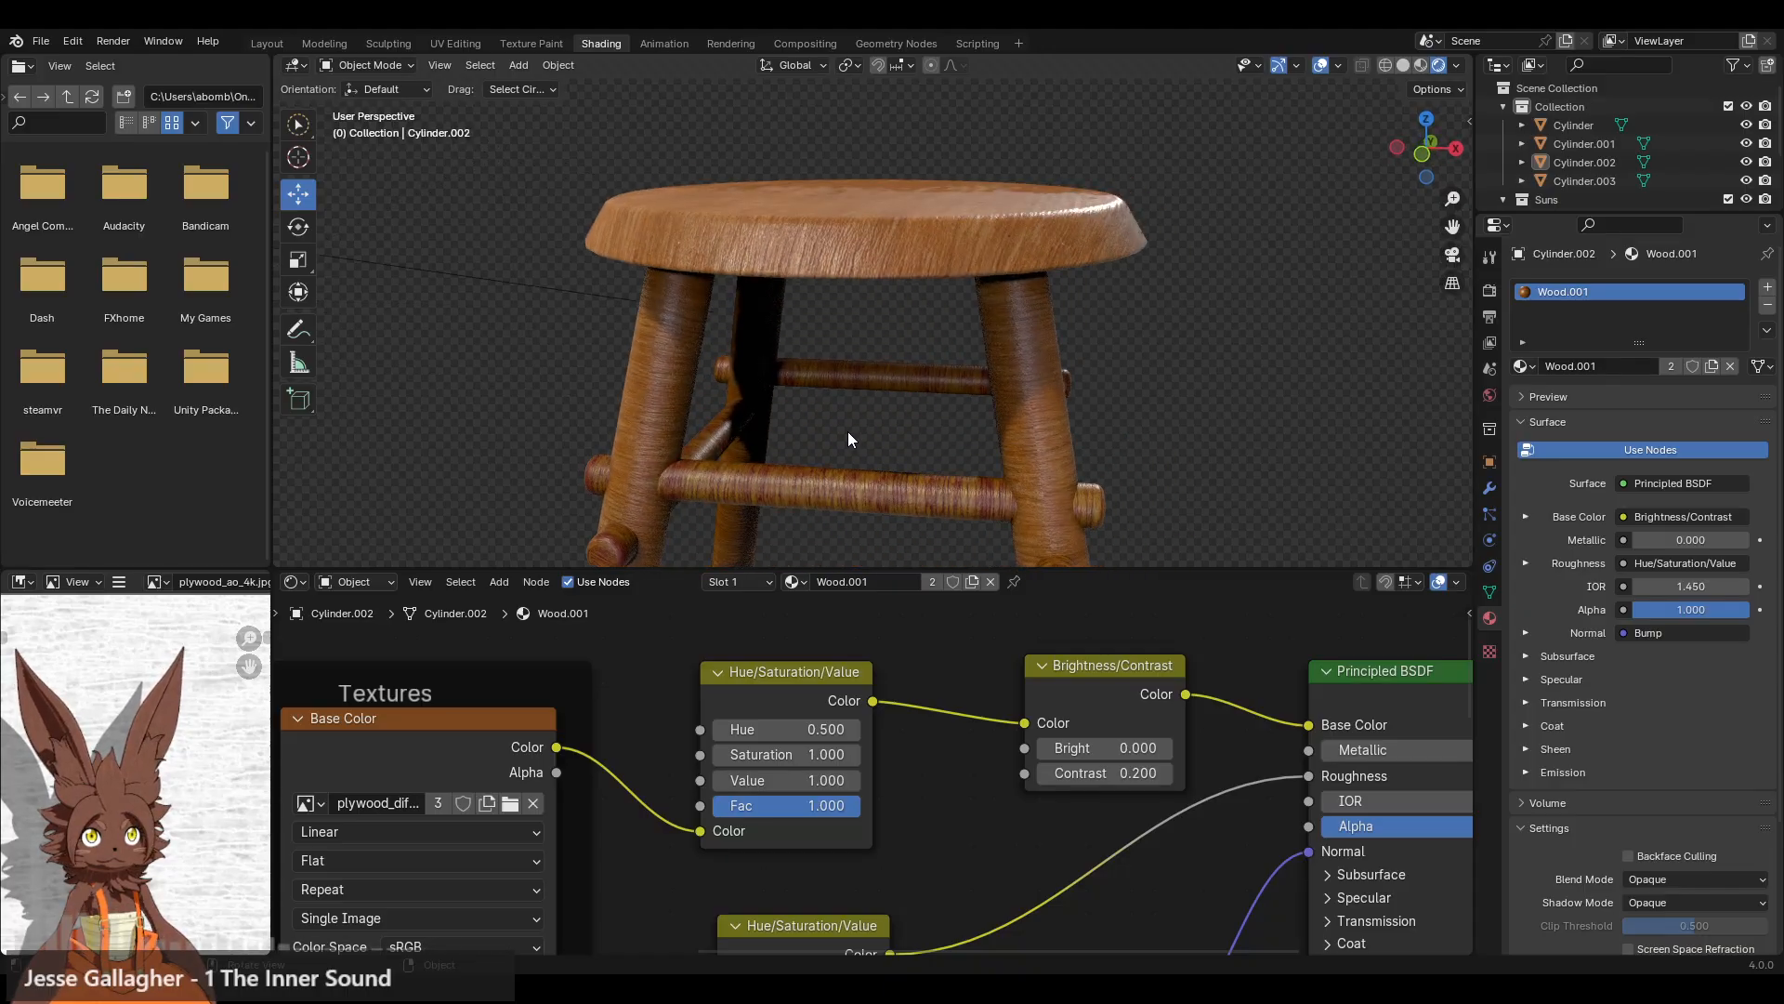
scroll(865, 472, down, 1)
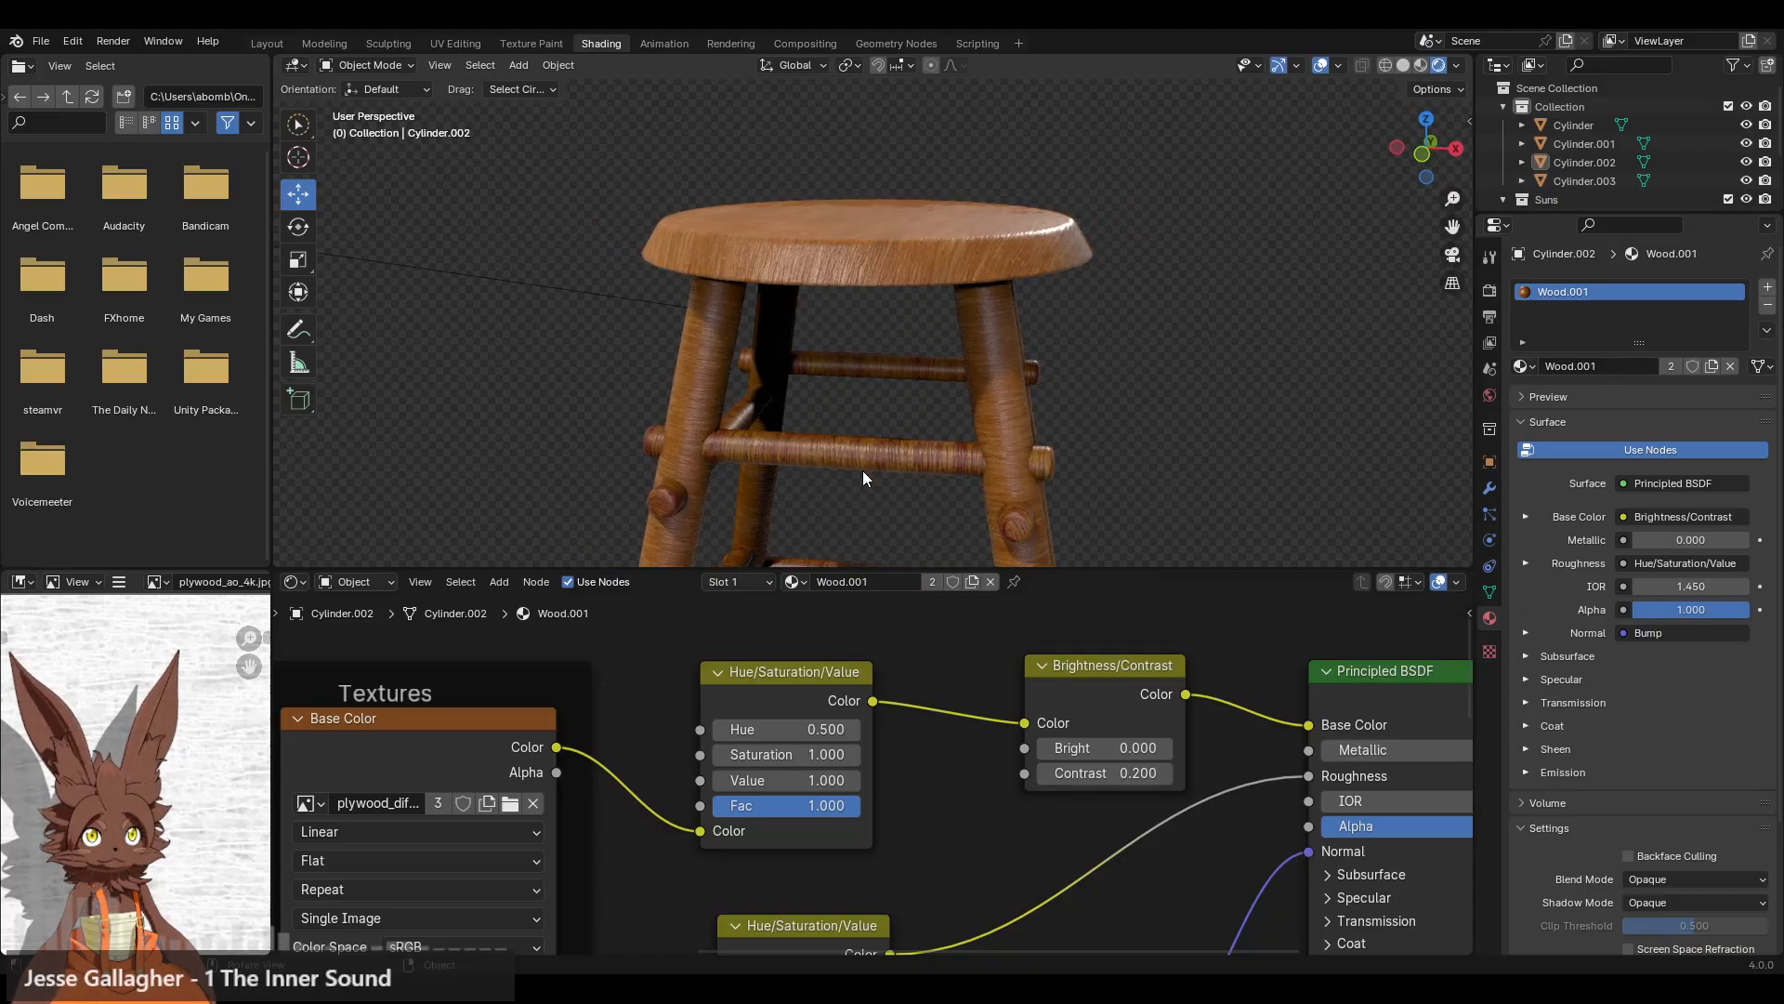
middle_drag(871, 462, 890, 418)
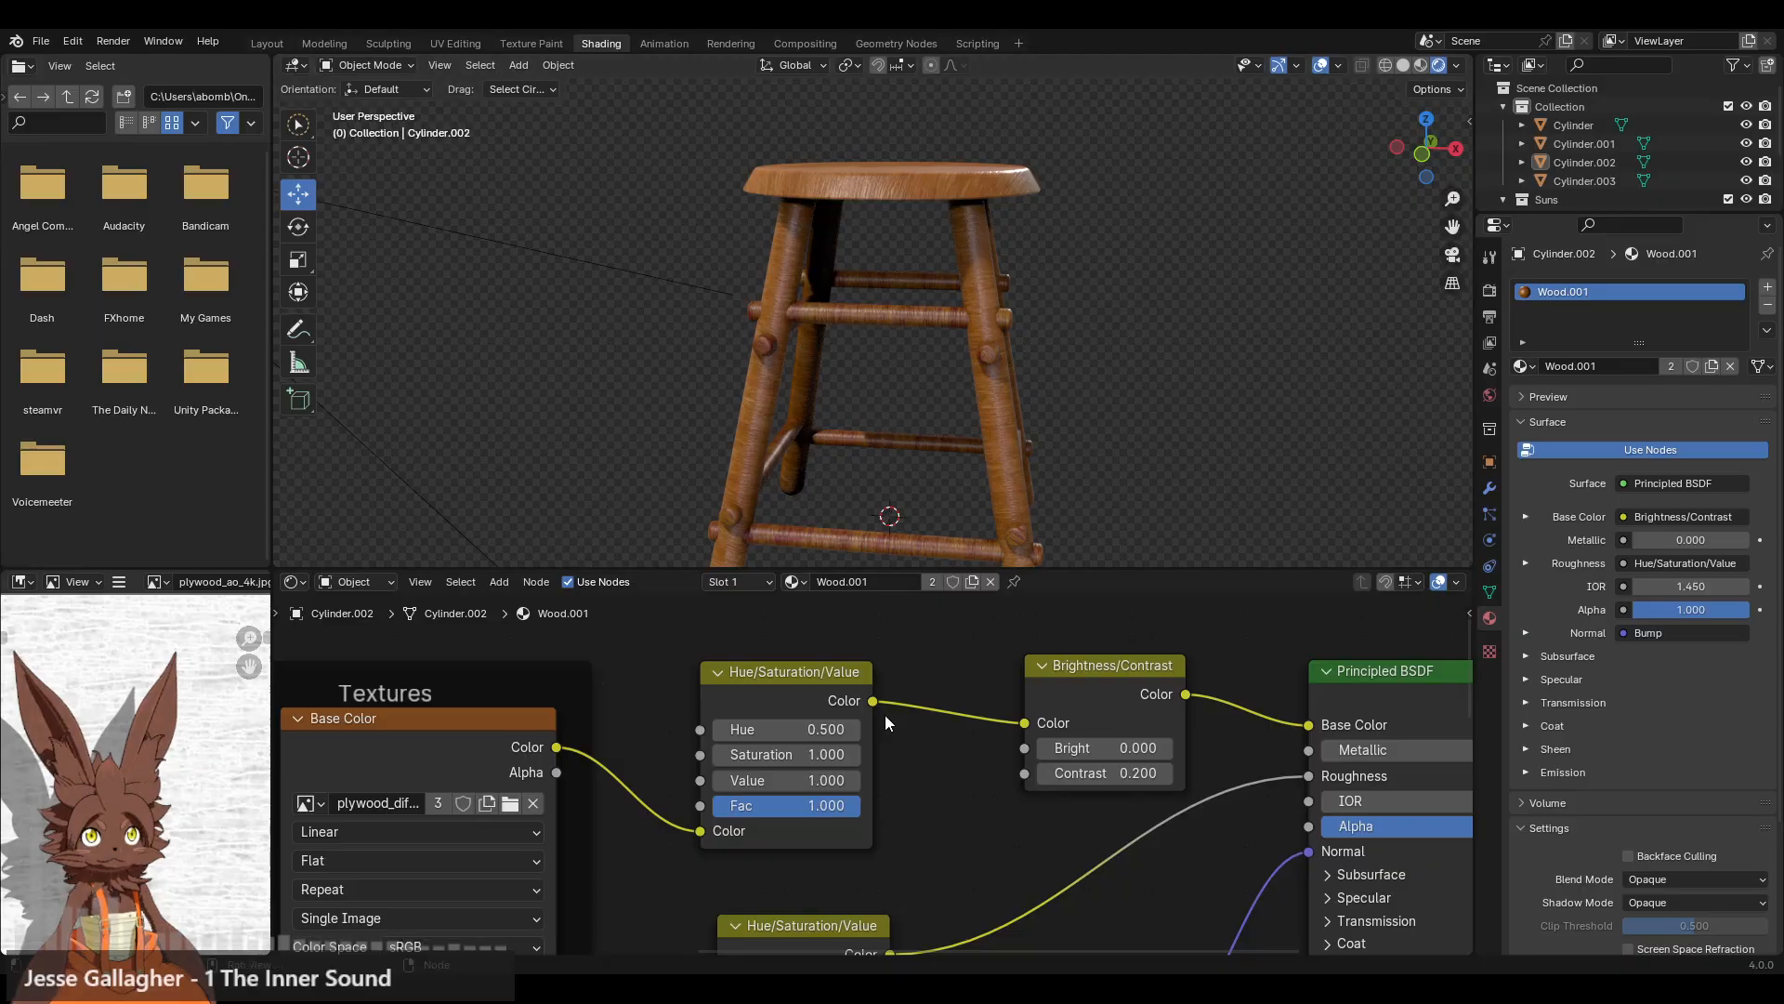
- Set the Contrast to 0.1 and the base colour Saturation to 2.0 in the Wood.001 material
click(1042, 772)
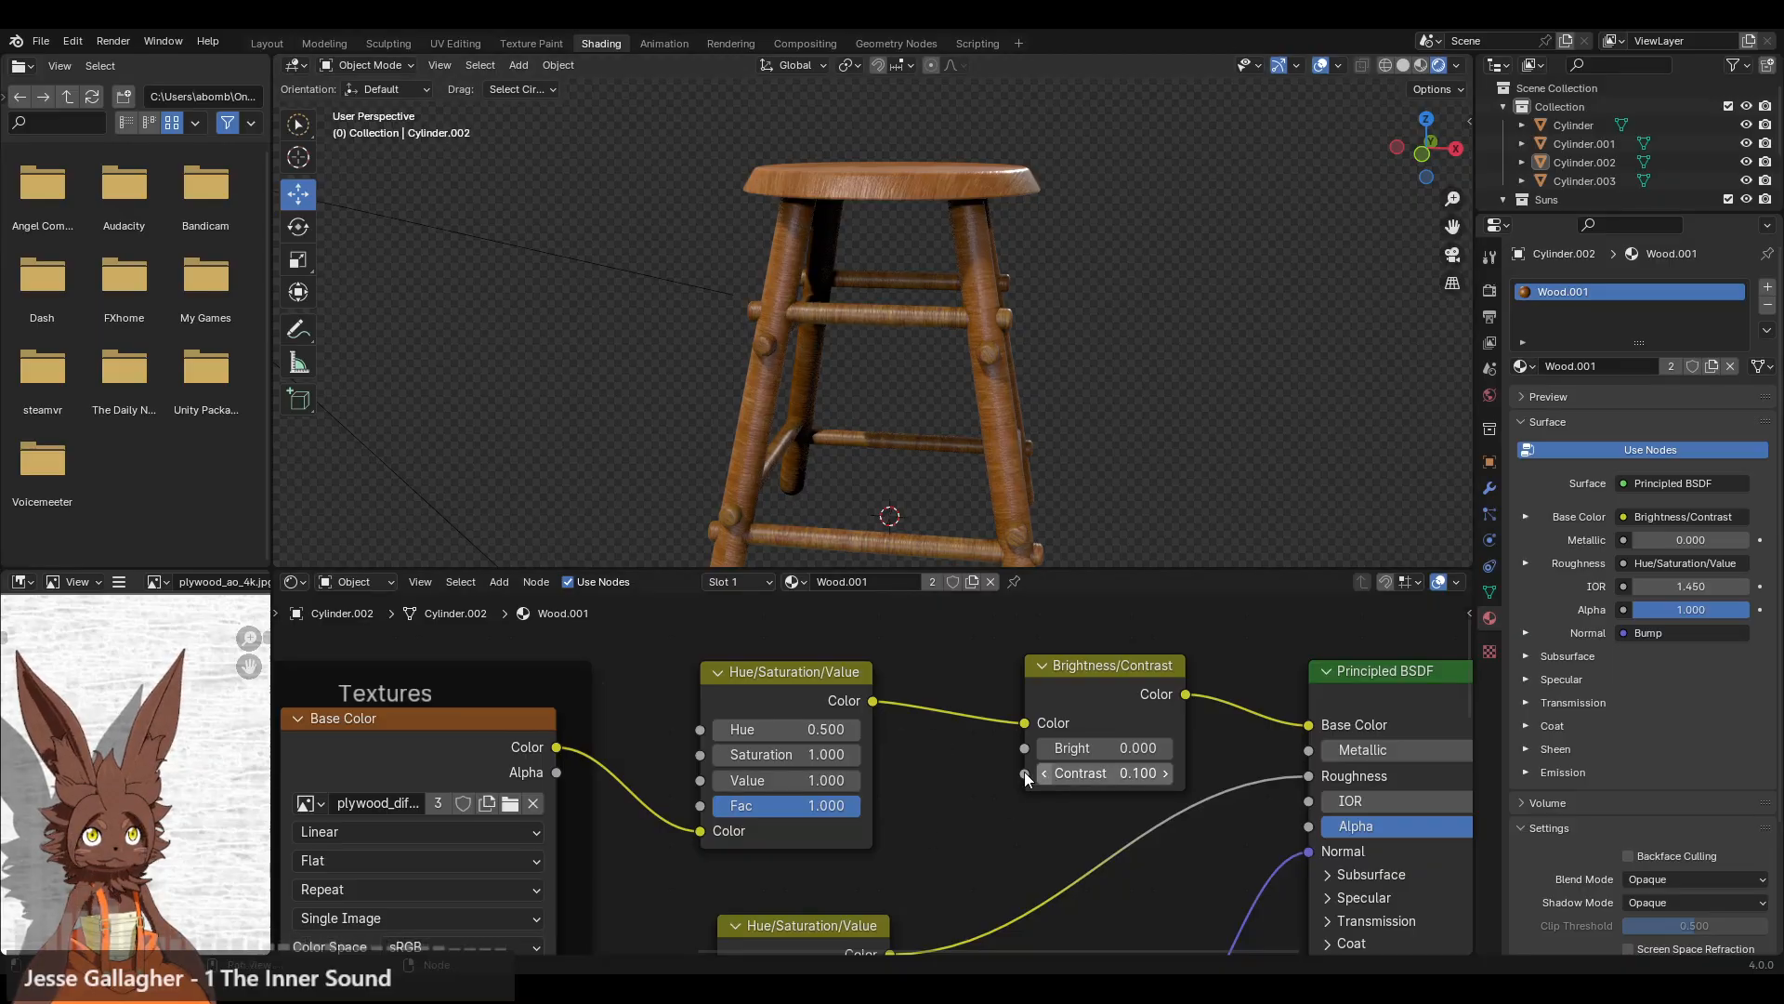
drag(806, 754, 847, 755)
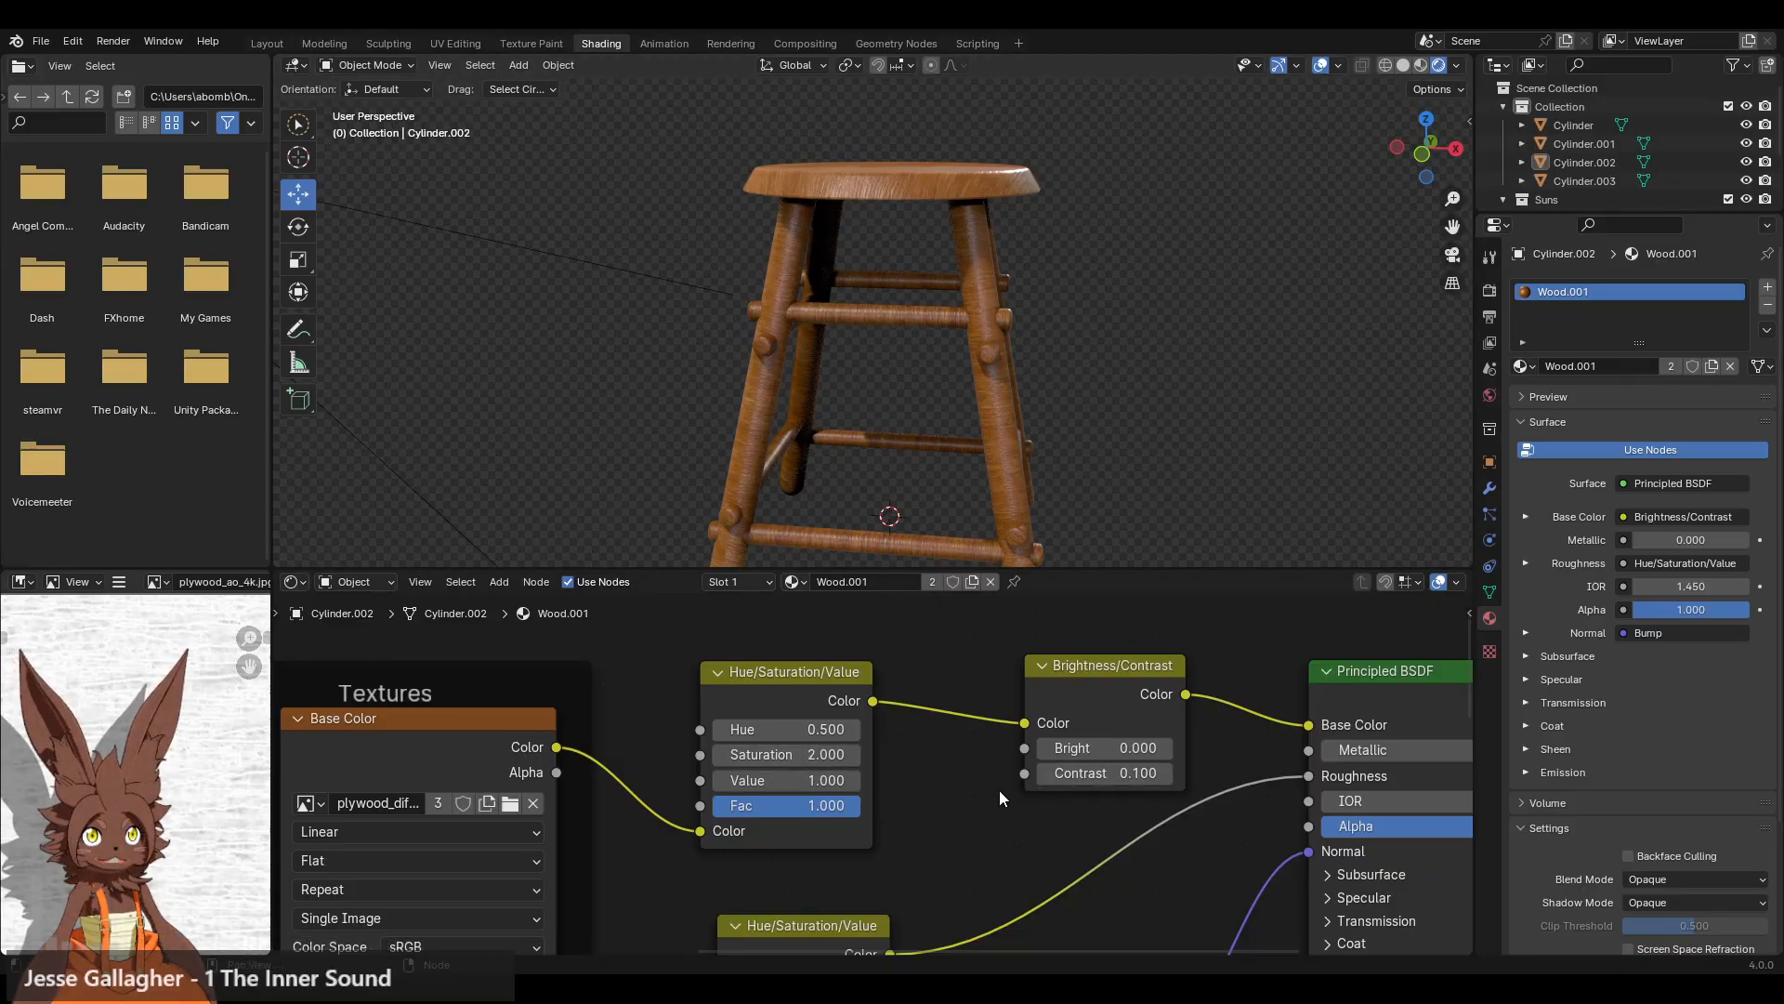
middle_drag(983, 521, 924, 472)
scroll(924, 471, up, 2)
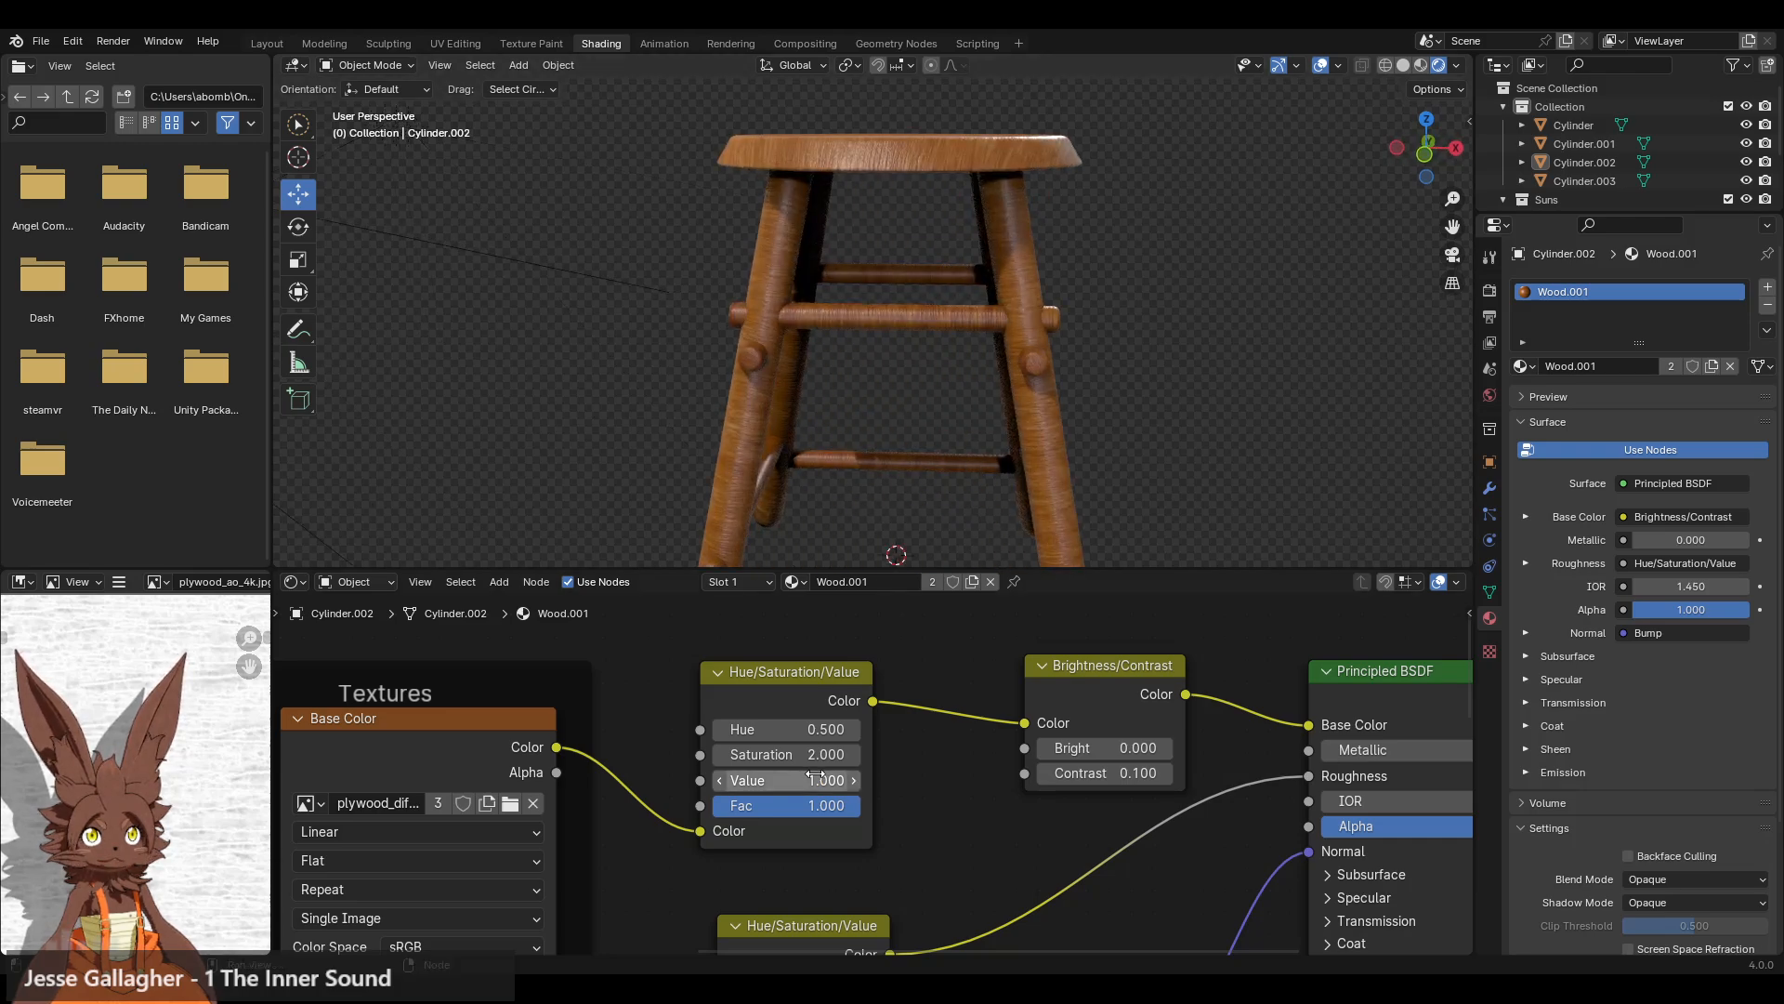
- Try the base colour Value at 2.0 and at 0.0 in Wood.001, comparing the crossbars with the legs
drag(807, 779, 851, 778)
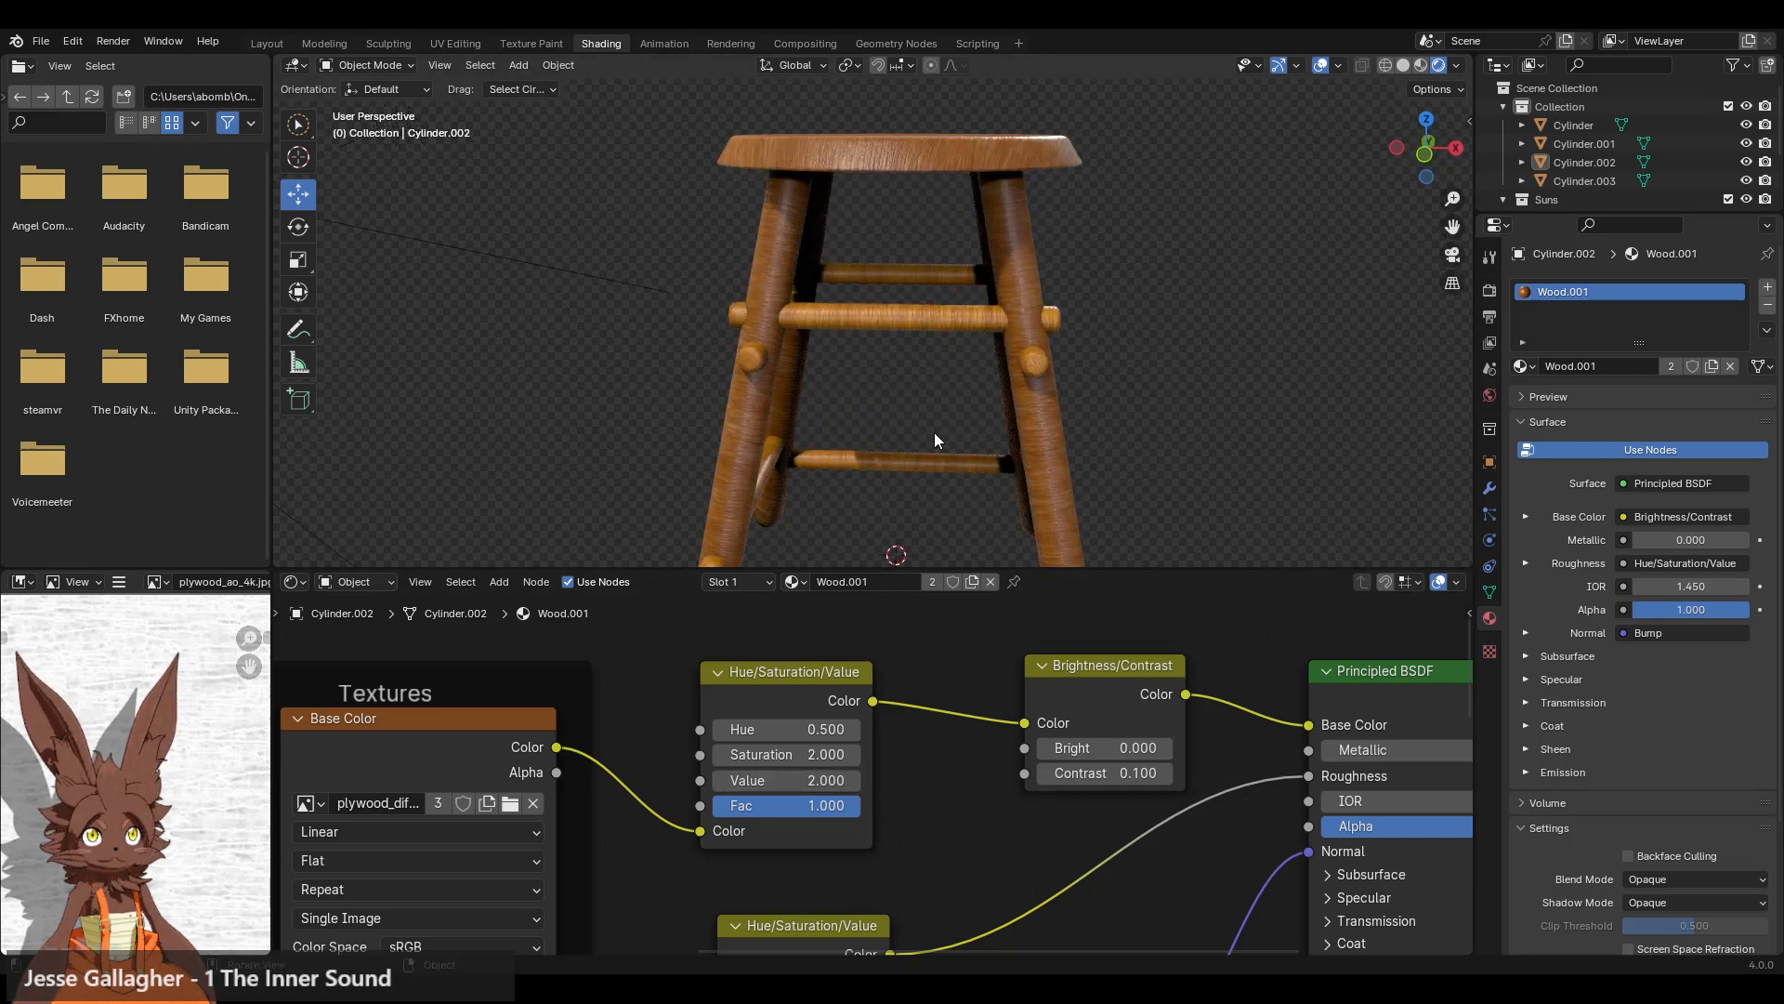
scroll(934, 432, down, 3)
middle_drag(934, 432, 907, 461)
scroll(783, 832, up, 1)
drag(809, 784, 728, 783)
scroll(1096, 350, down, 1)
middle_drag(1099, 359, 956, 410)
scroll(988, 421, up, 4)
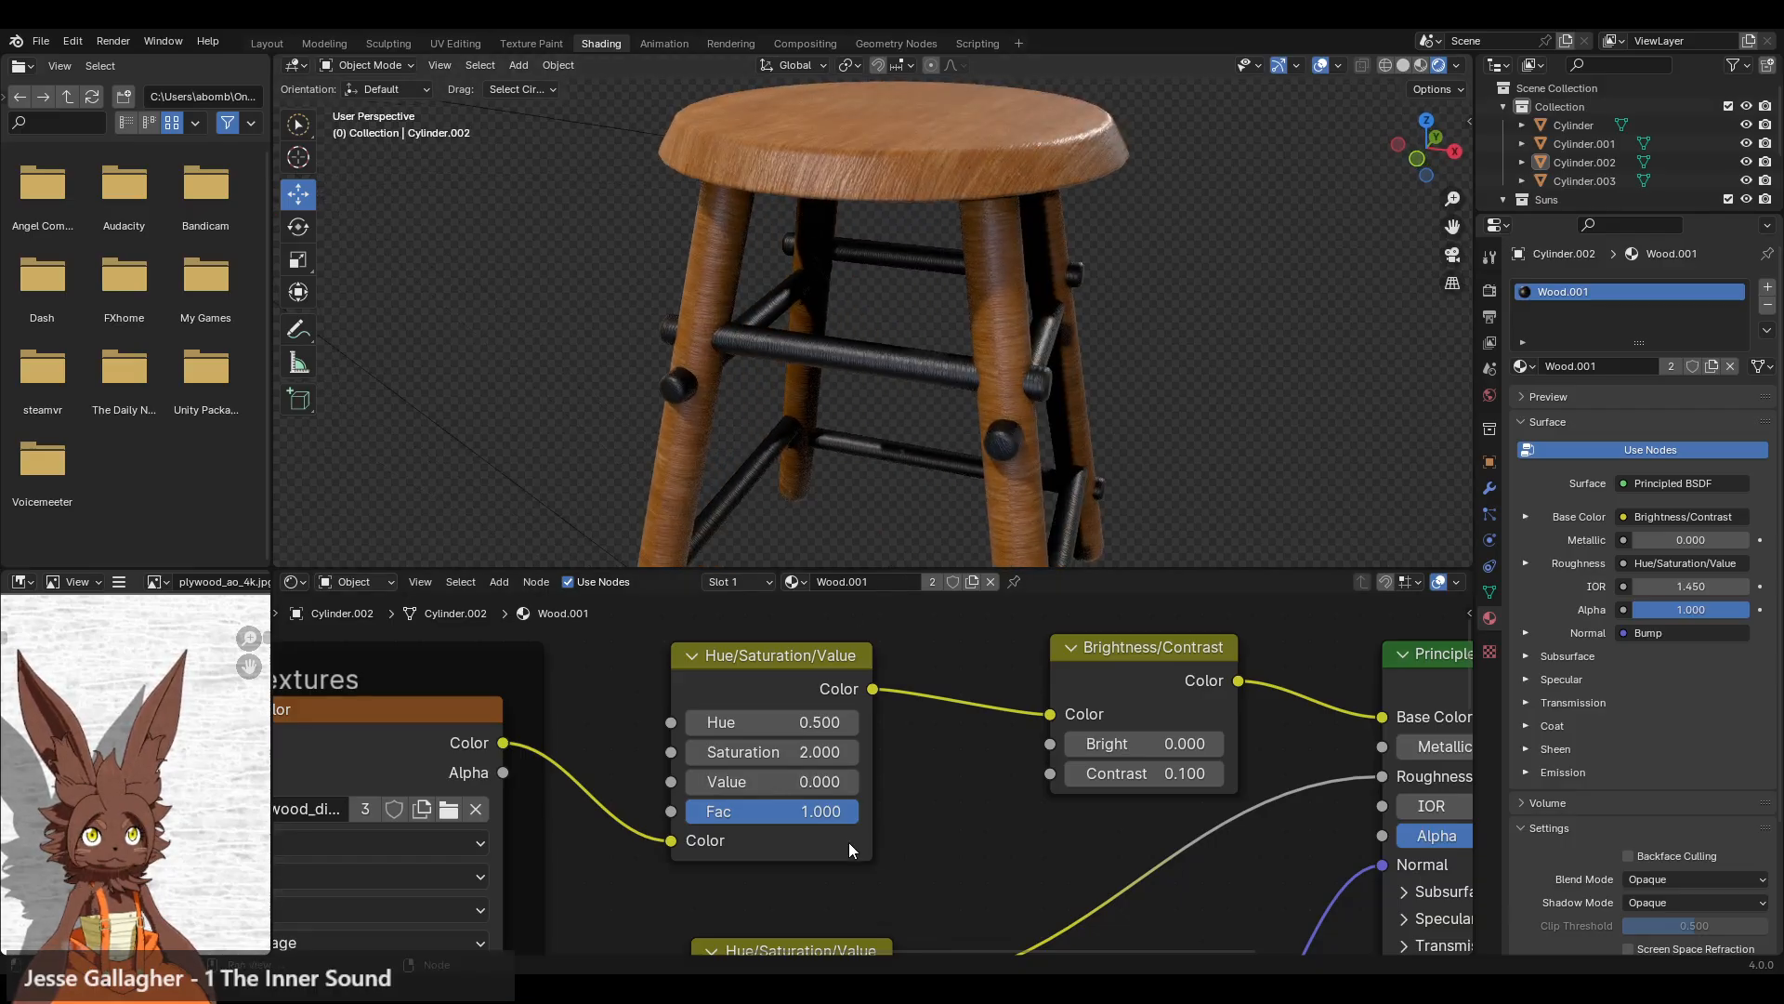
- Set the base colour Value in the Wood.001 material to 0.4 and view the whole stool
click(846, 780)
click(846, 779)
click(846, 779)
click(845, 779)
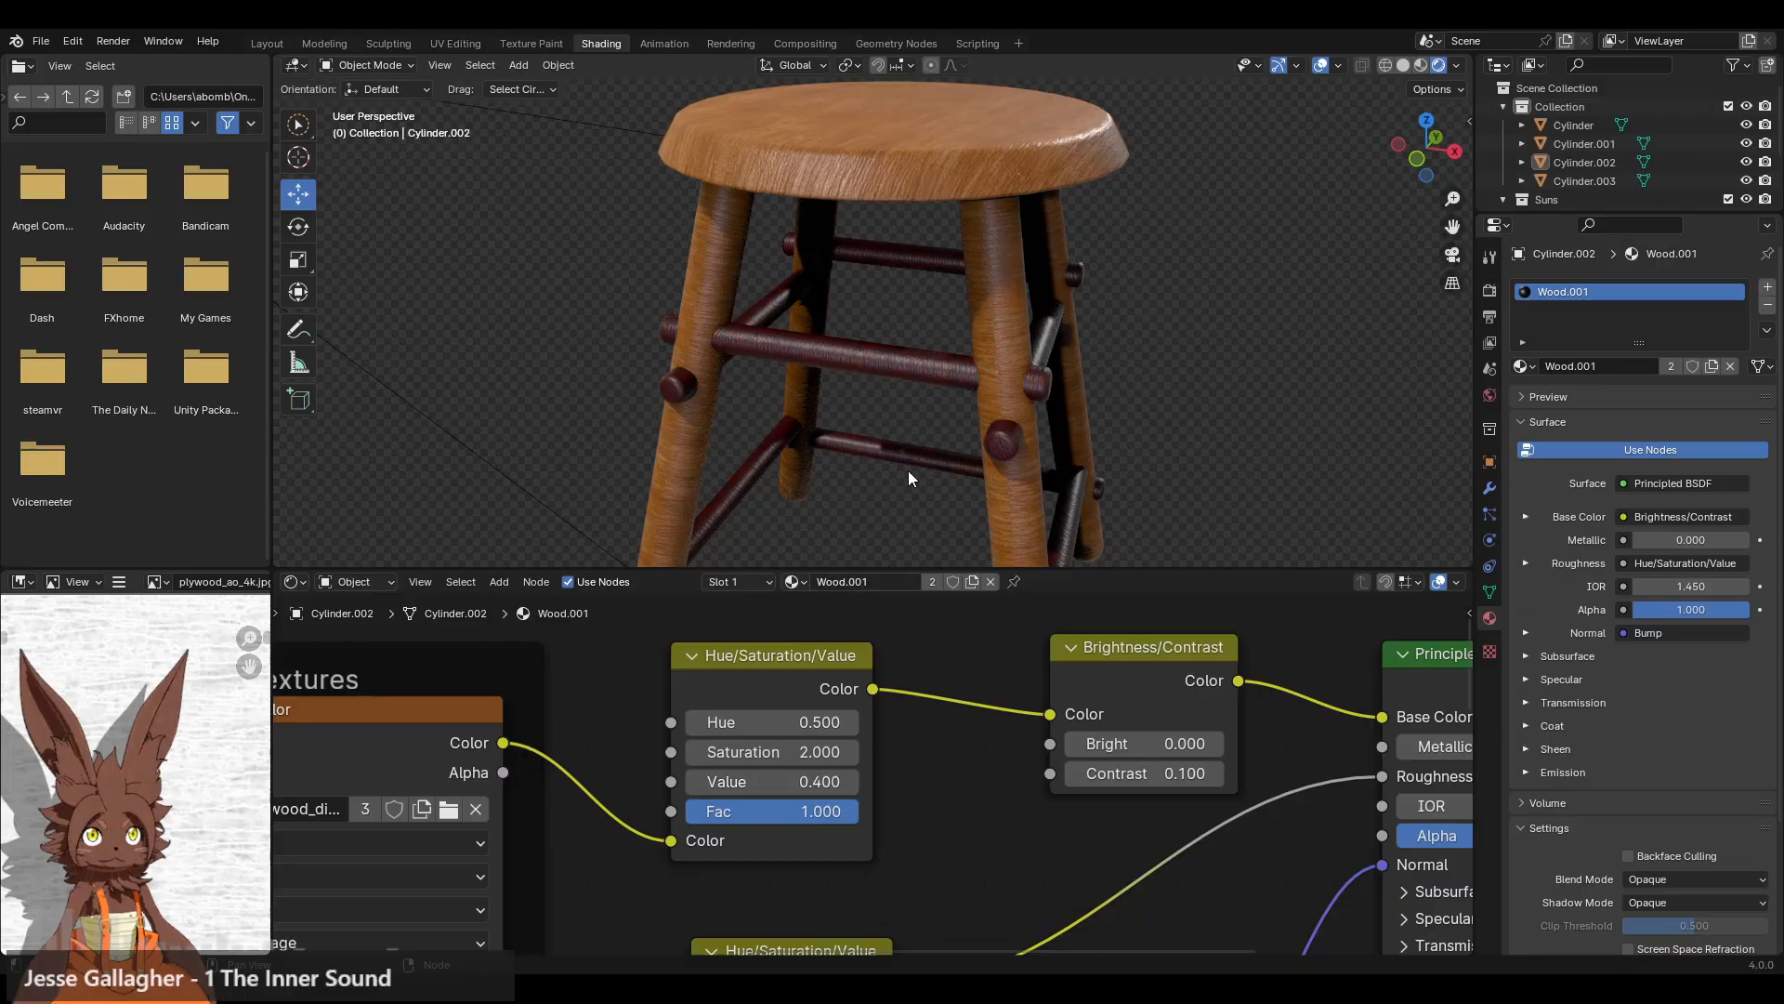
scroll(909, 437, down, 5)
middle_drag(889, 423, 873, 521)
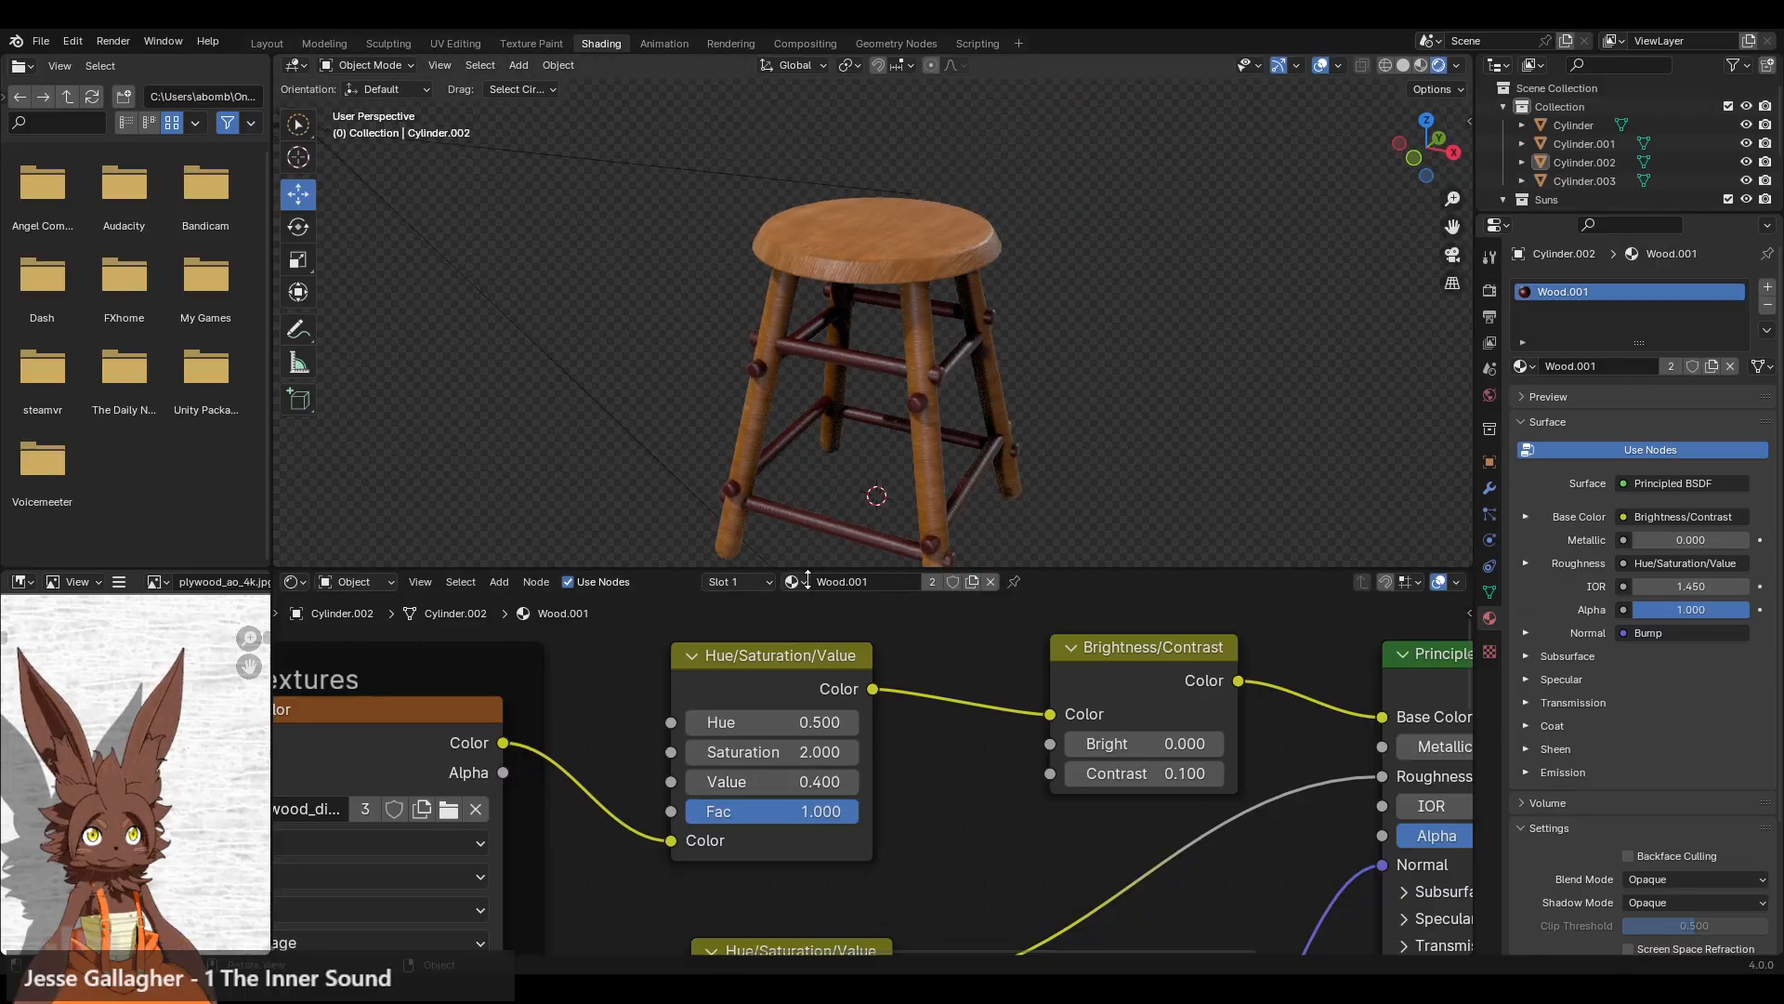
- Set the base colour Value in the Wood.001 material to 0.8 and check the stool's colours
click(851, 782)
click(851, 783)
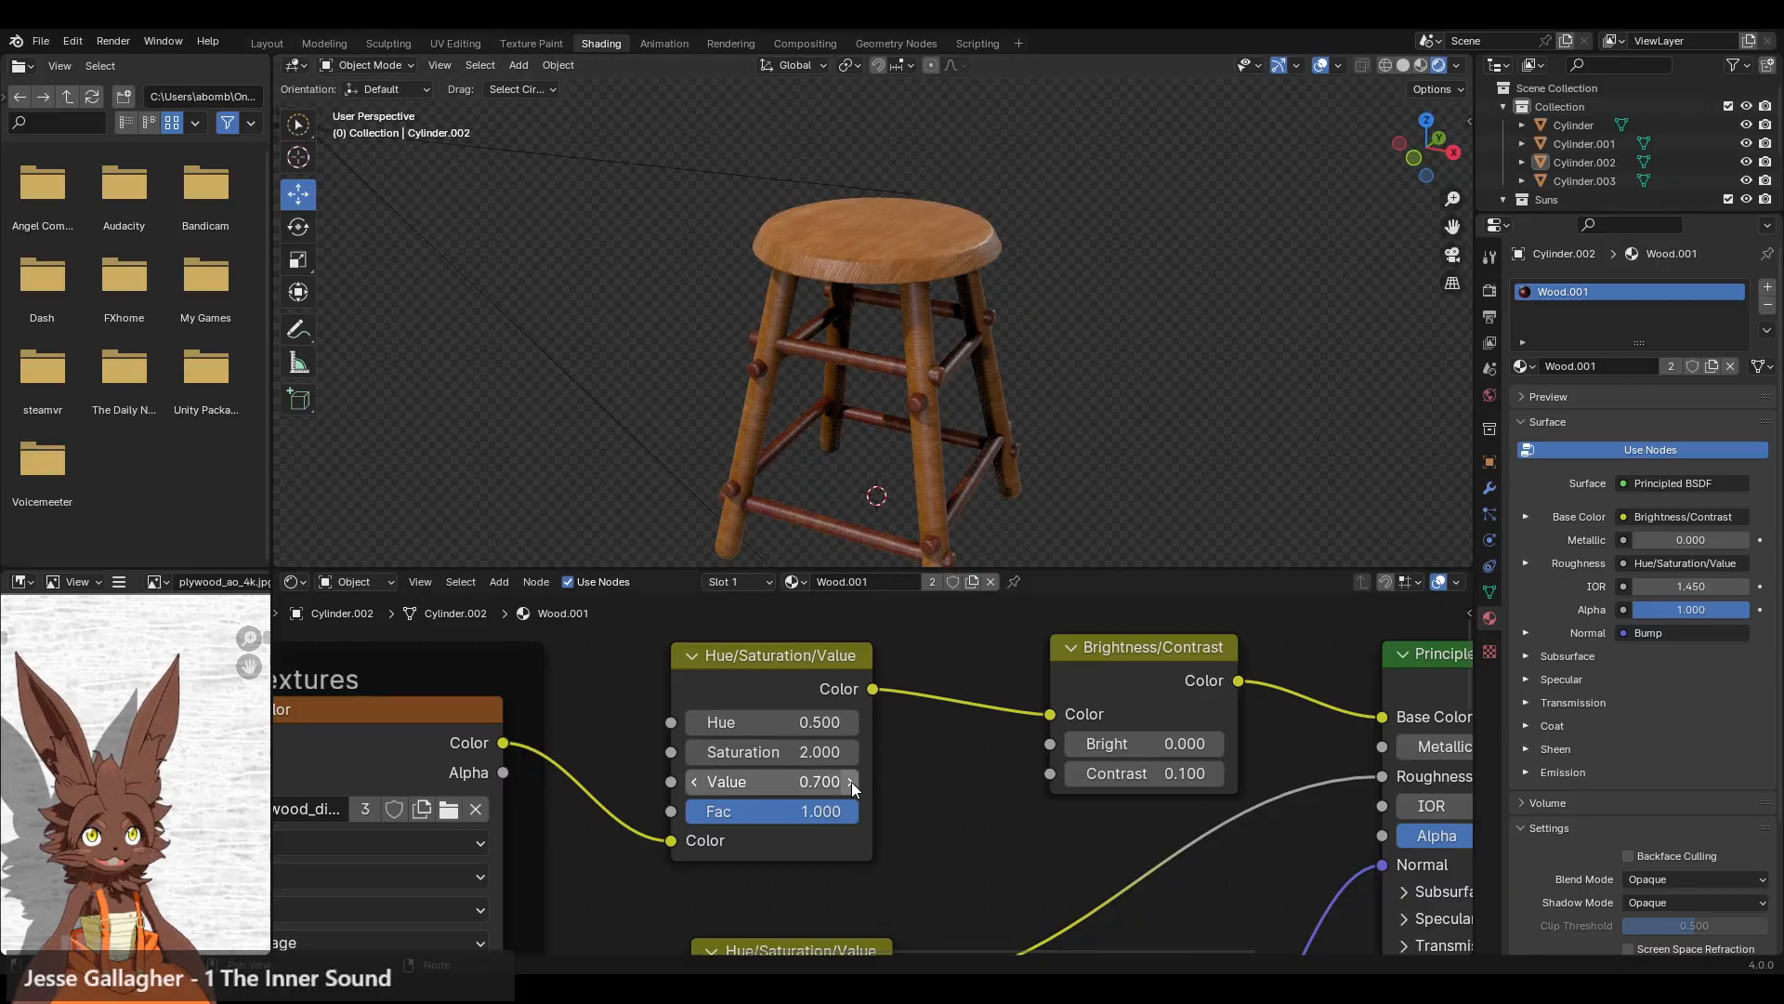
click(852, 783)
click(851, 782)
click(851, 783)
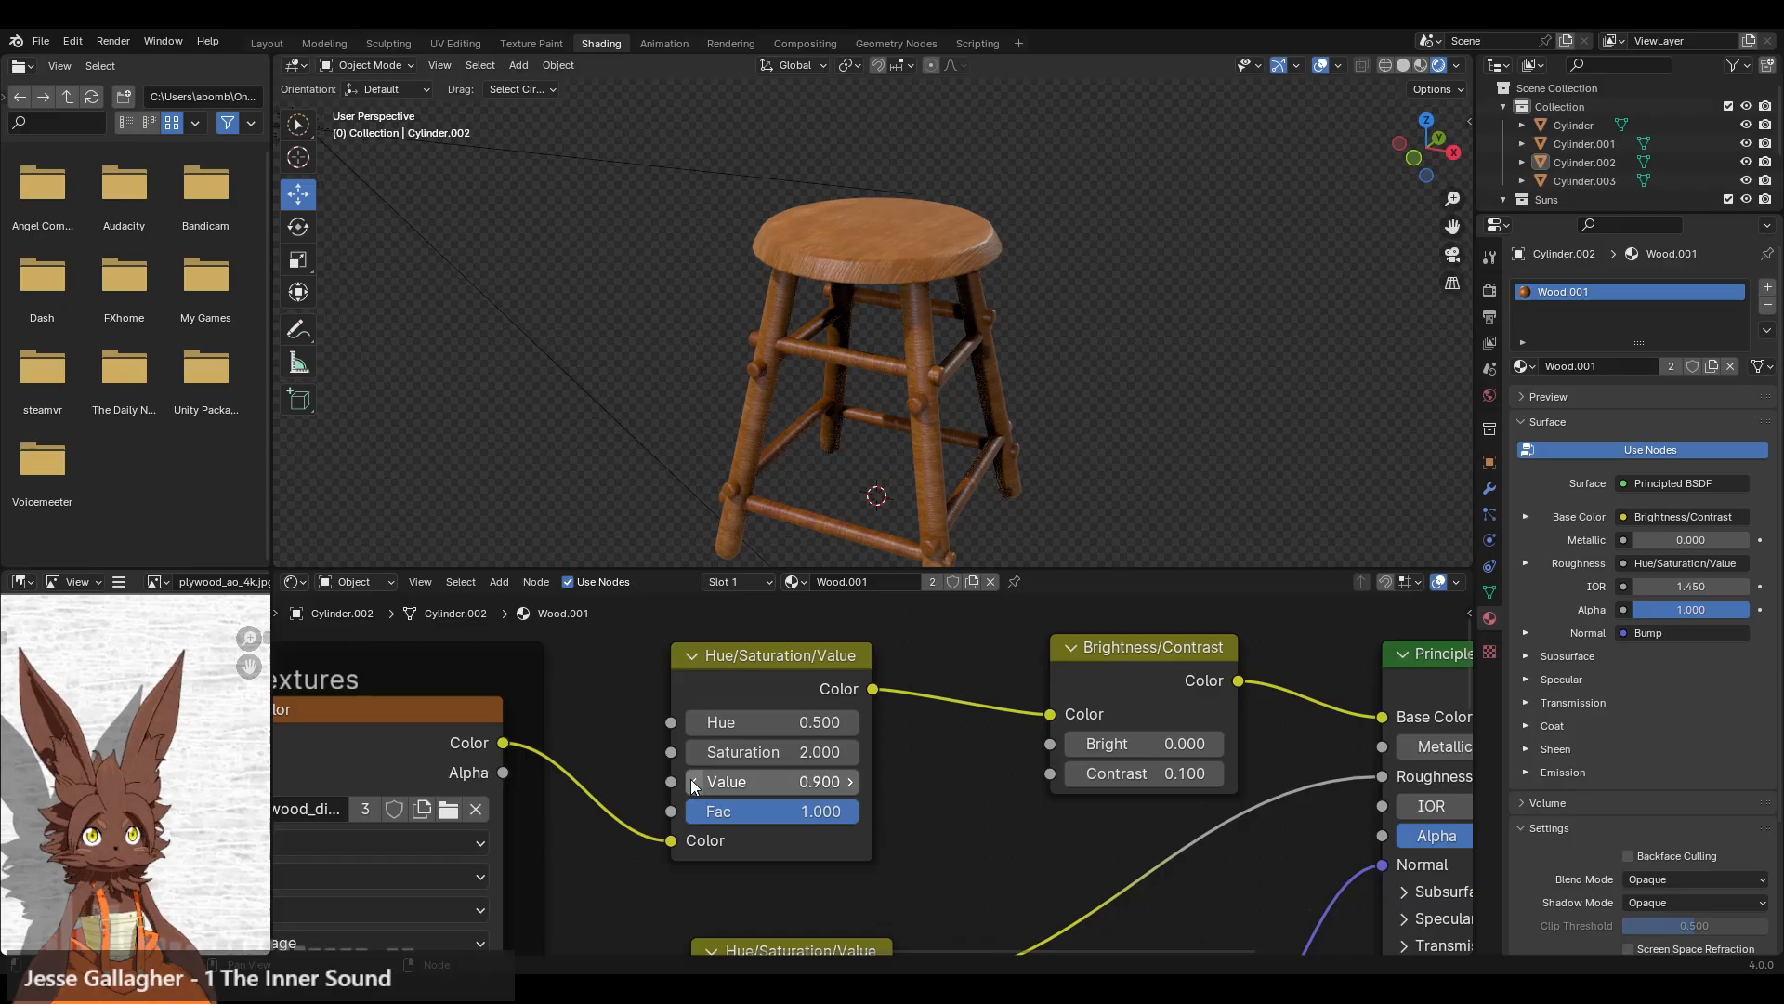
scroll(843, 432, down, 3)
middle_drag(844, 433, 897, 377)
scroll(868, 411, up, 4)
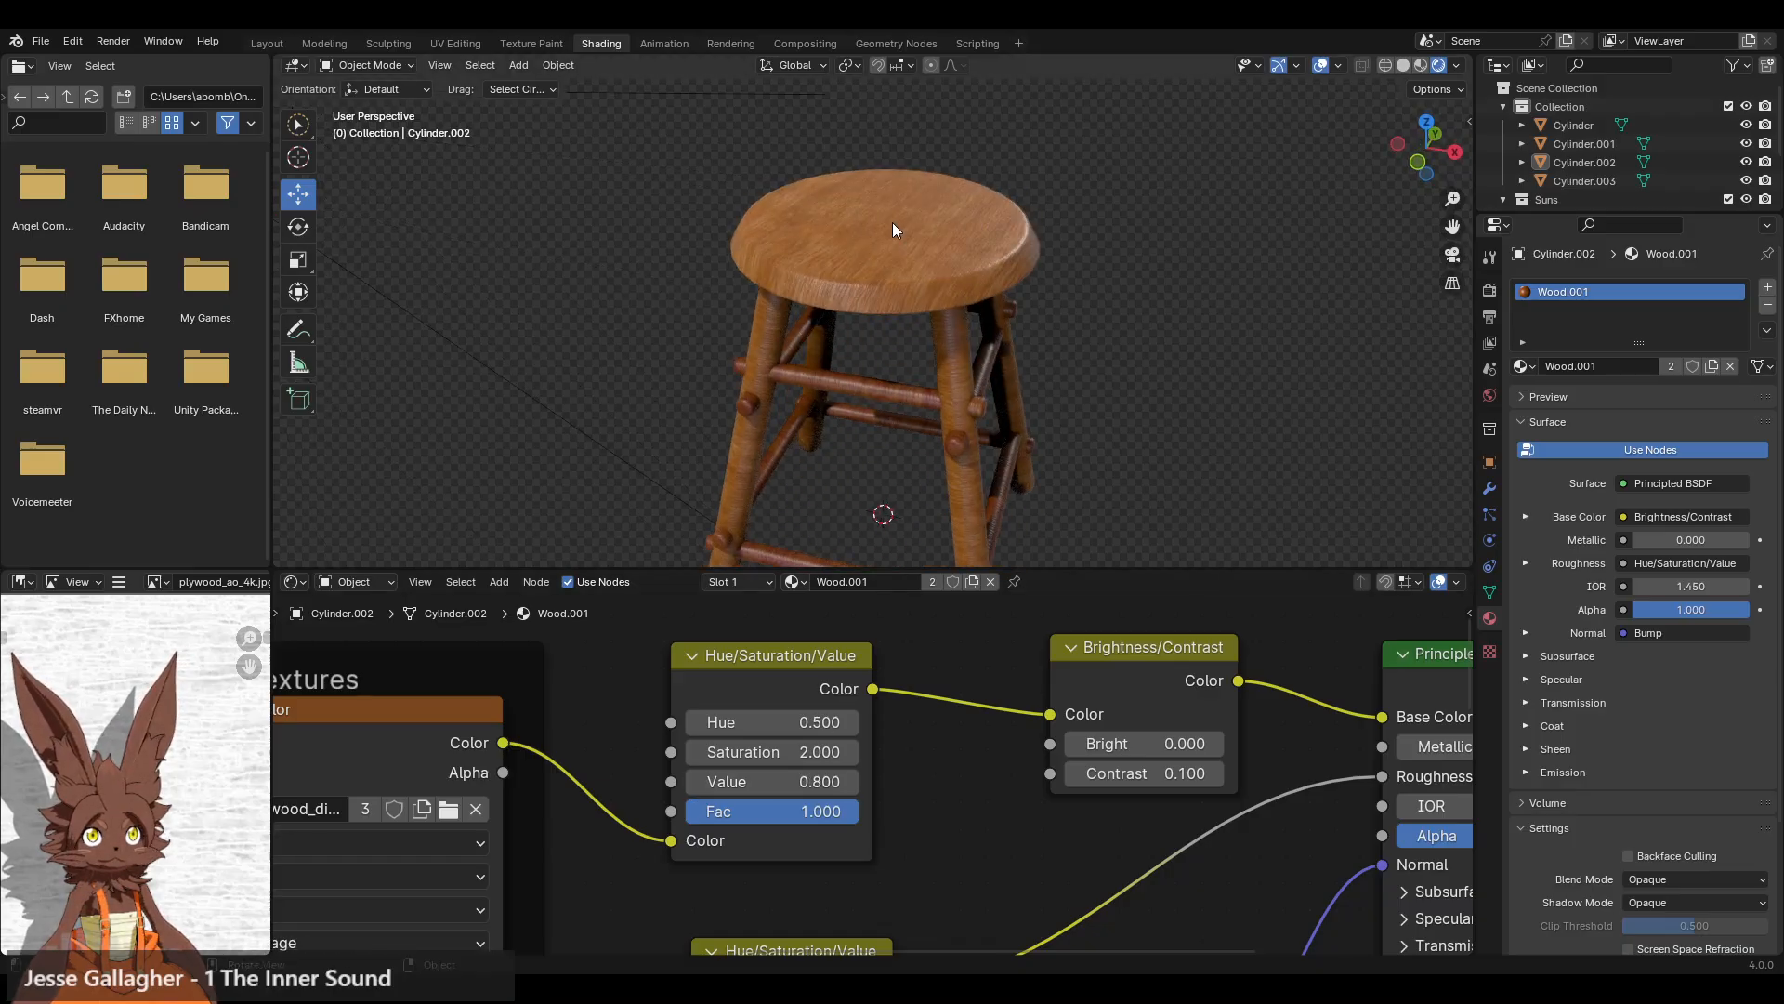
- In the Layout workspace's front view, scale the stool's seat up uniformly by about 1.18
click(277, 42)
shift+click(1395, 152)
shift+middle_drag(1040, 406, 1046, 499)
click(831, 379)
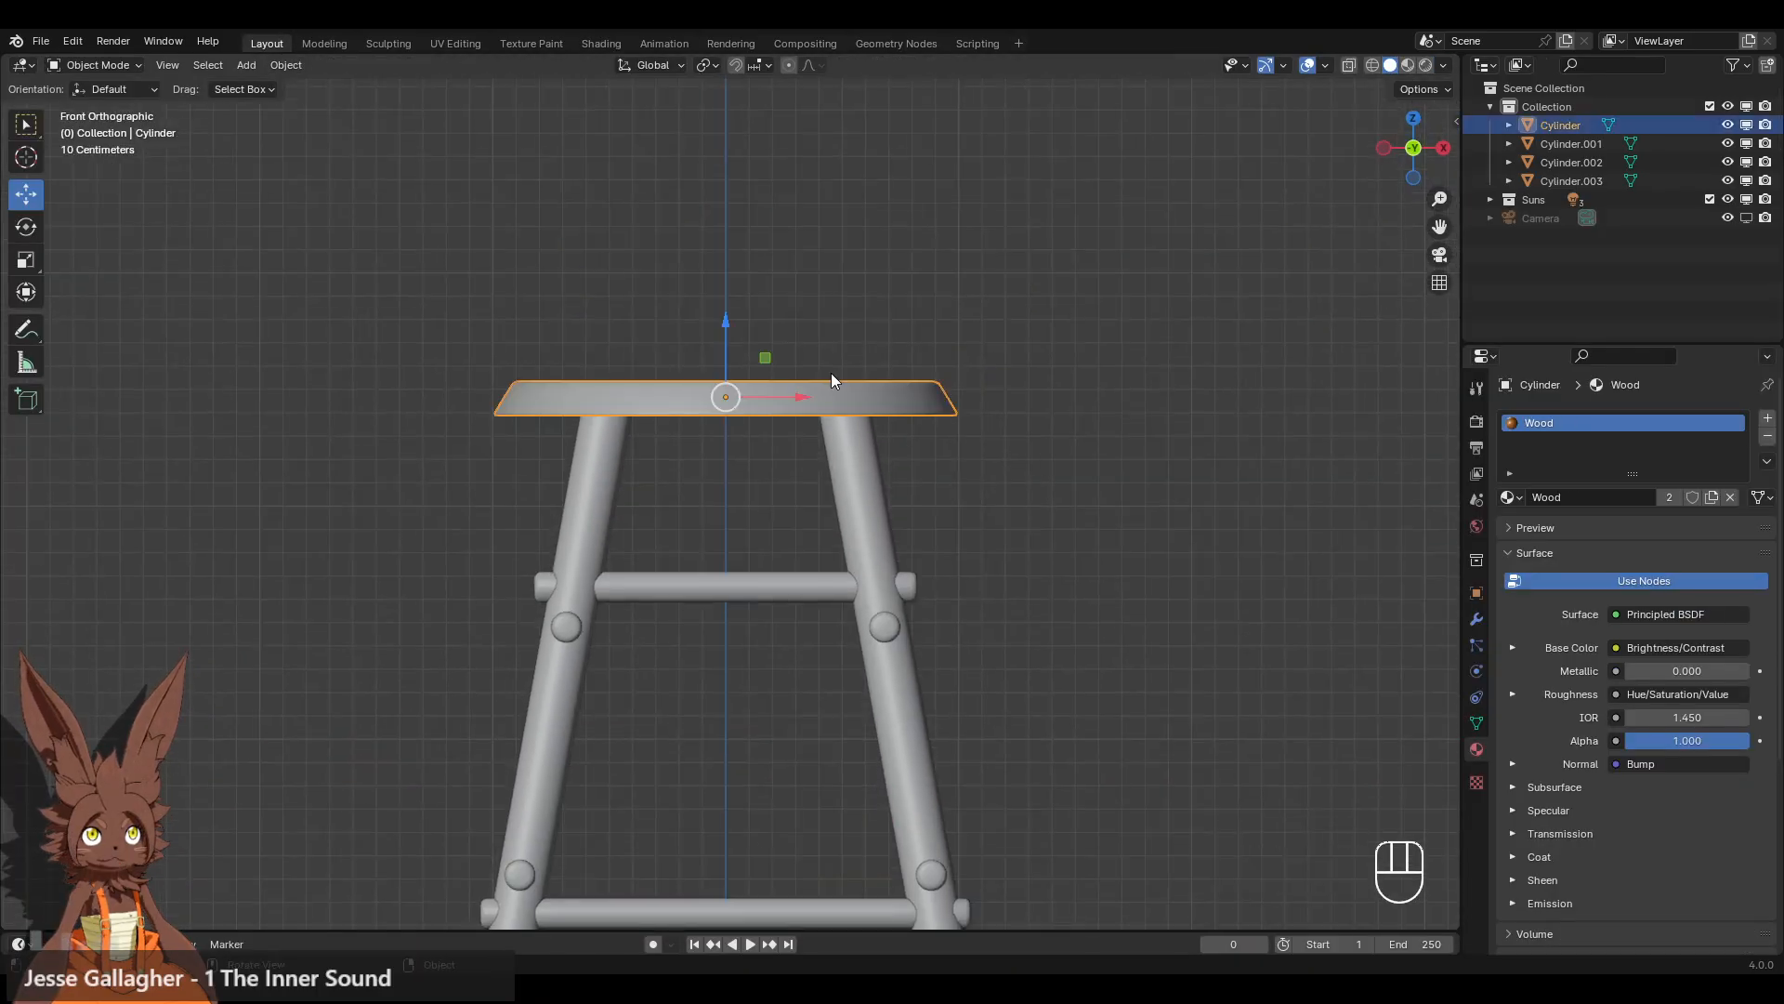
key(s)
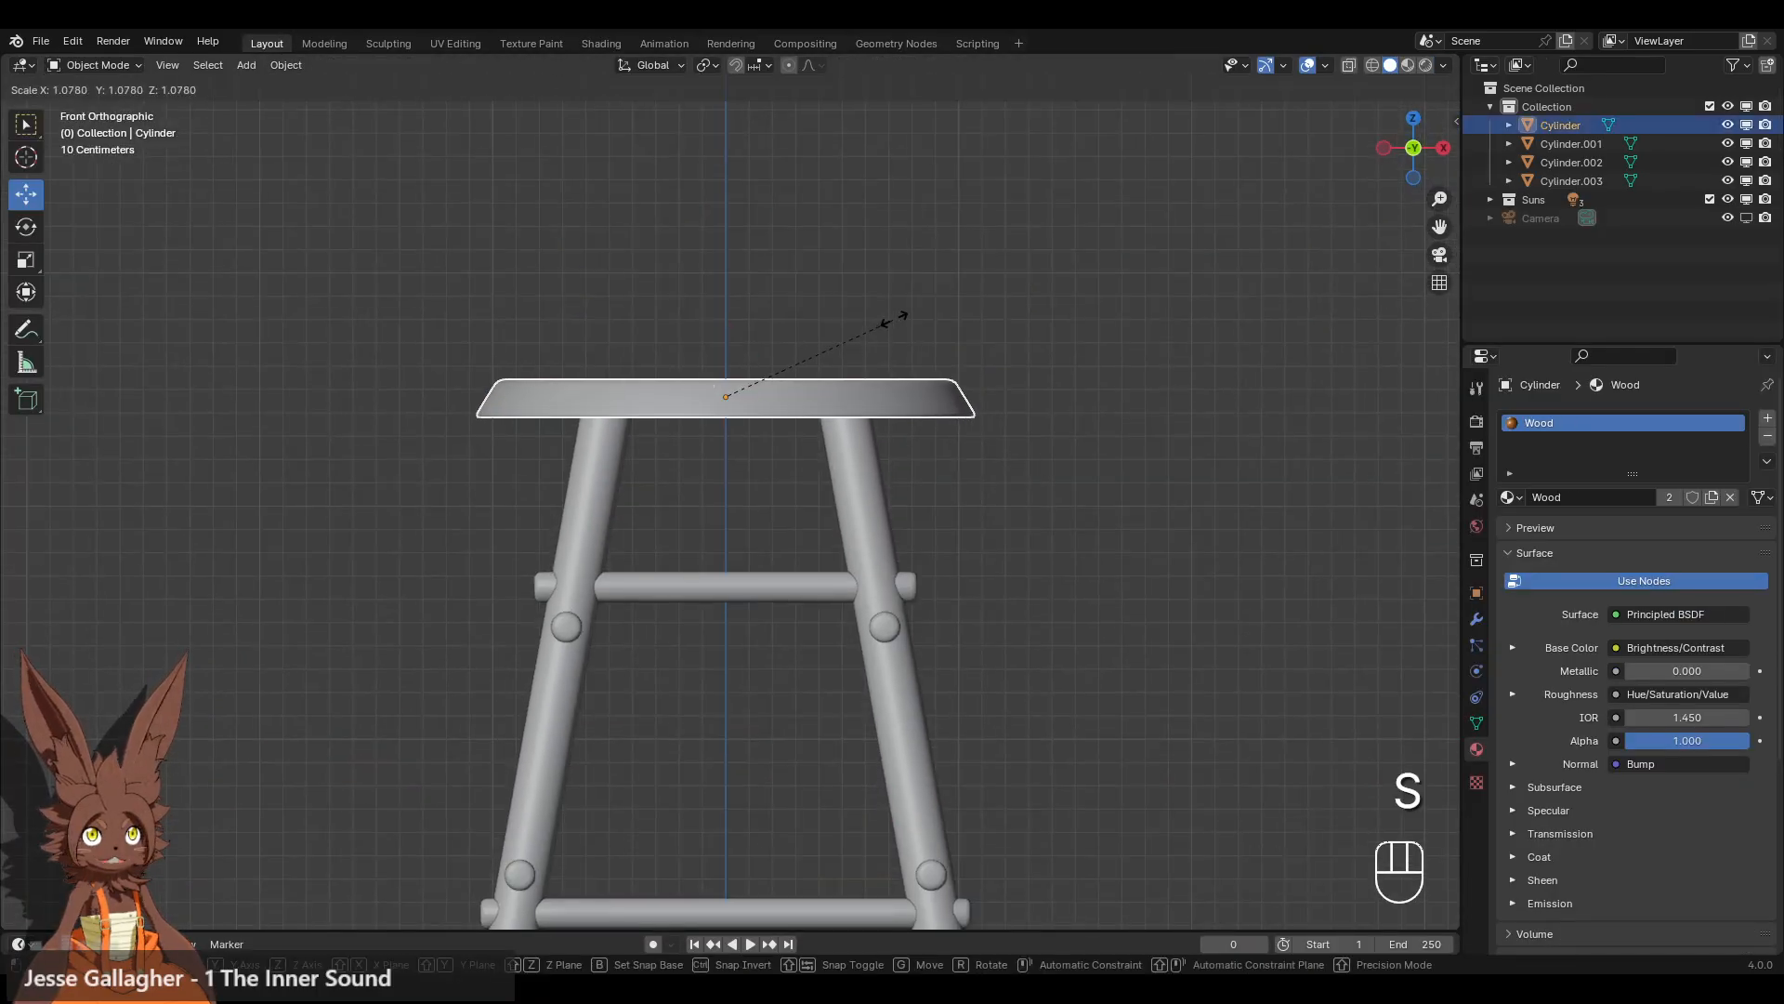
click(918, 314)
- Raise the enlarged seat slightly along the Z axis so its underside meets the tops of the legs
key(g)
key(z)
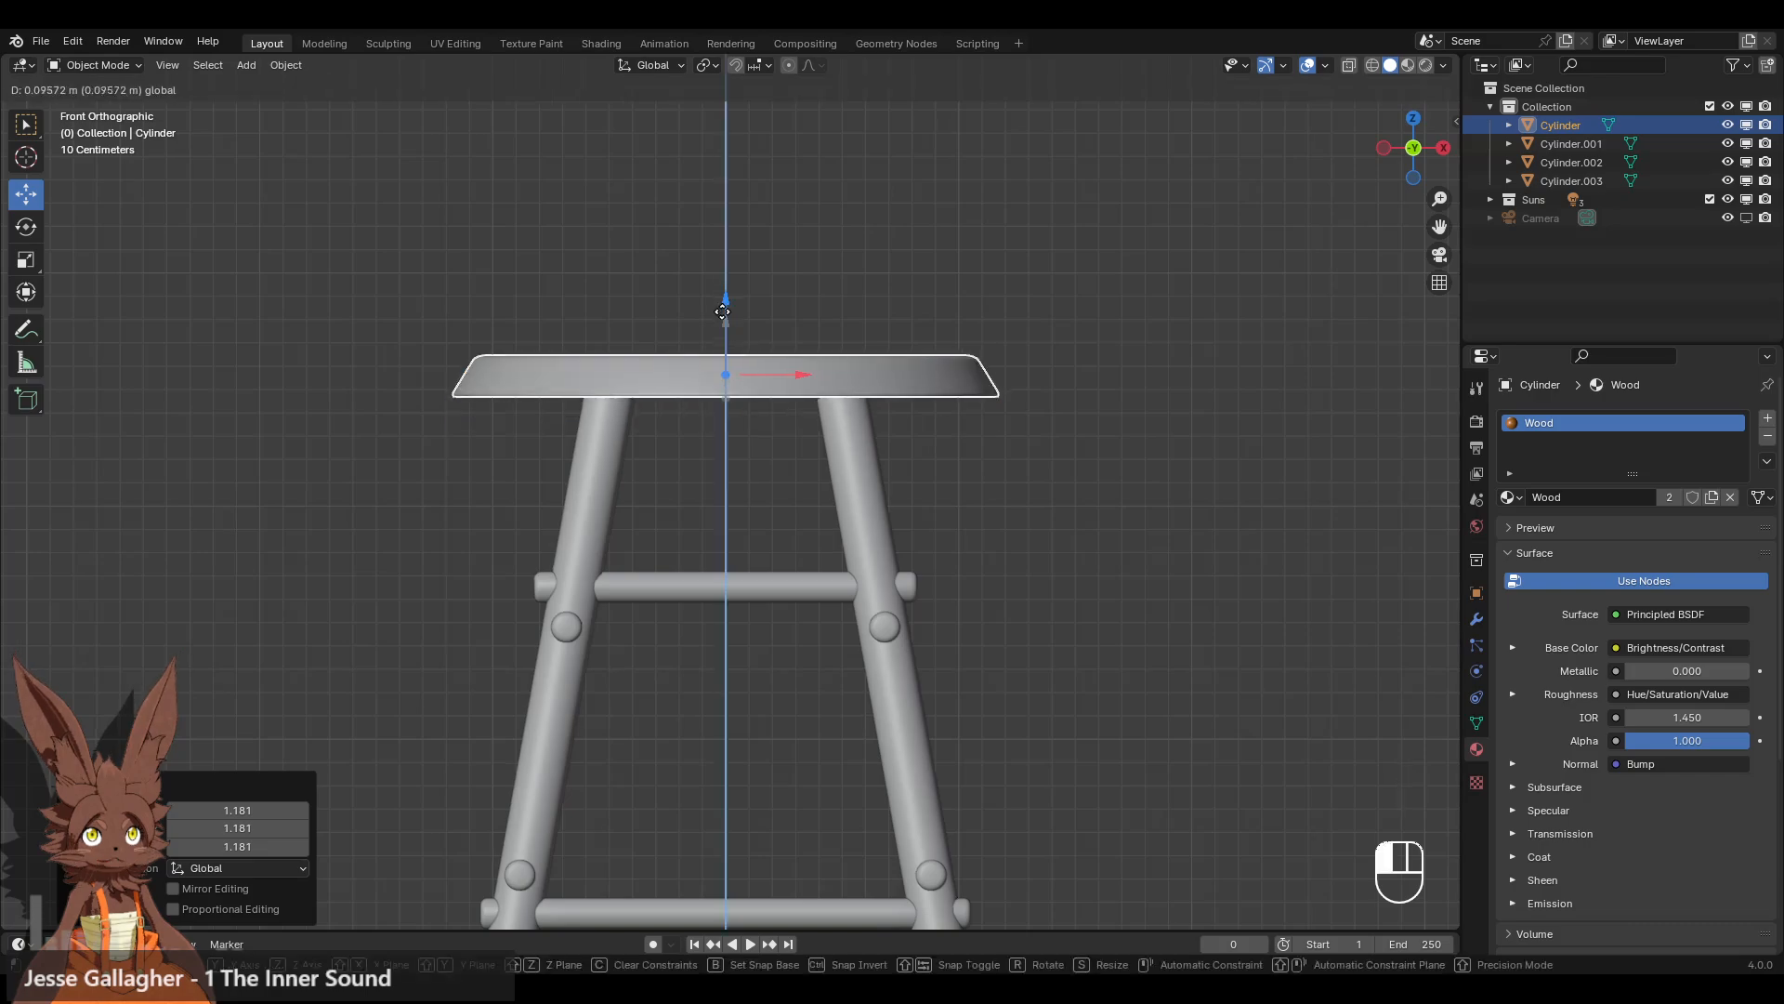
drag(727, 323, 726, 328)
click(811, 299)
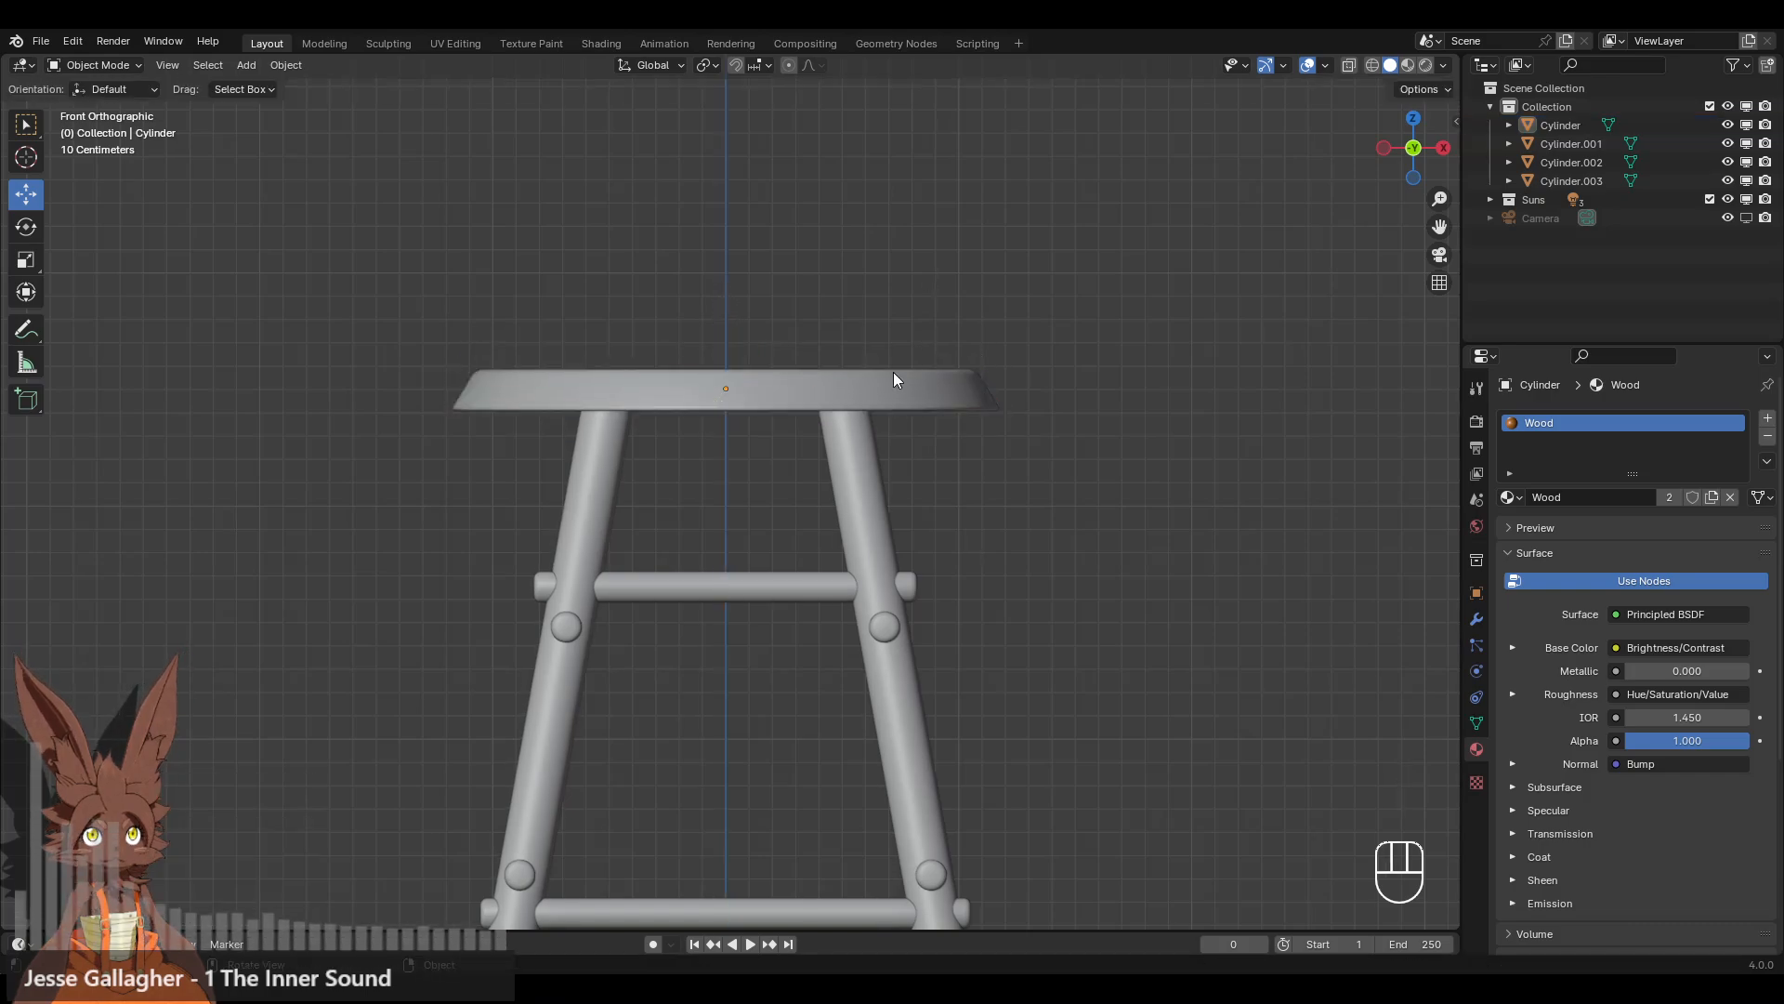
- Apply the scale transform to the enlarged seat and deselect it
click(895, 373)
key(ctrl+a)
click(945, 337)
click(1064, 299)
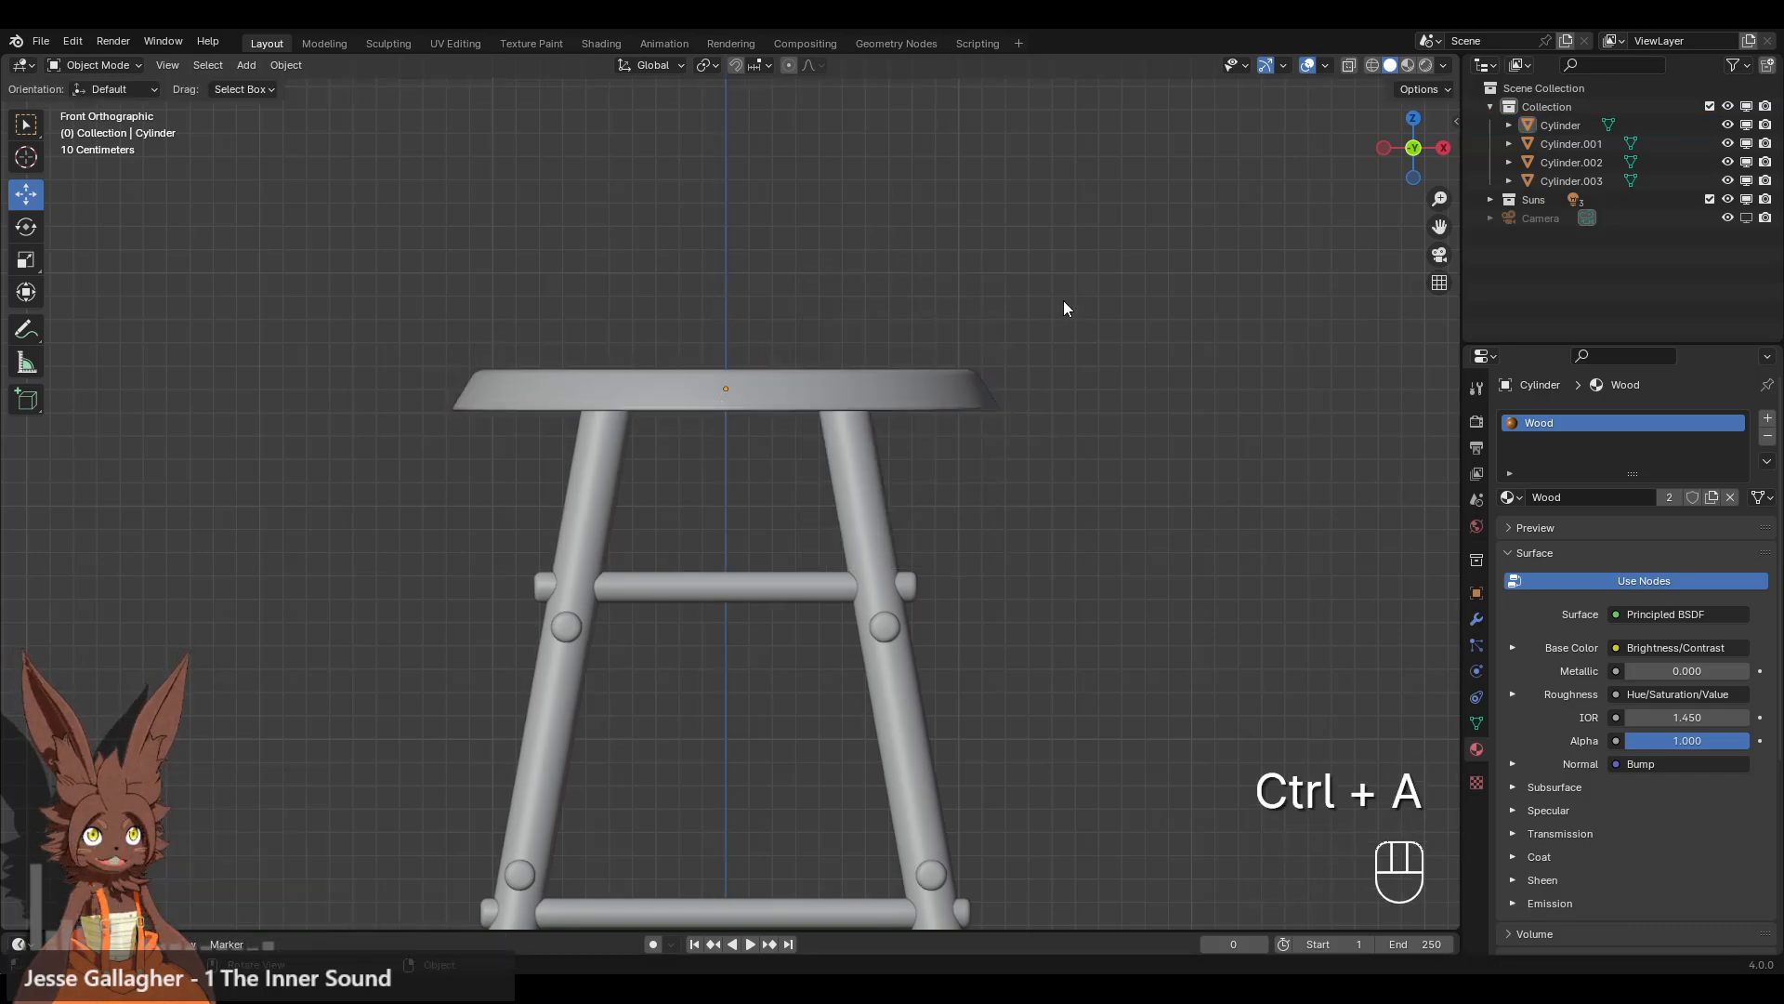
- Switch the viewport to rendered shading and examine the stool's enlarged seat, legs and crossbars from below and from around
mouse_move(1063, 299)
middle_down()
mouse_move(1028, 344)
mouse_move(740, 481)
mouse_move(794, 413)
mouse_move(689, 433)
middle_up()
click(1425, 66)
scroll(767, 444, up, 5)
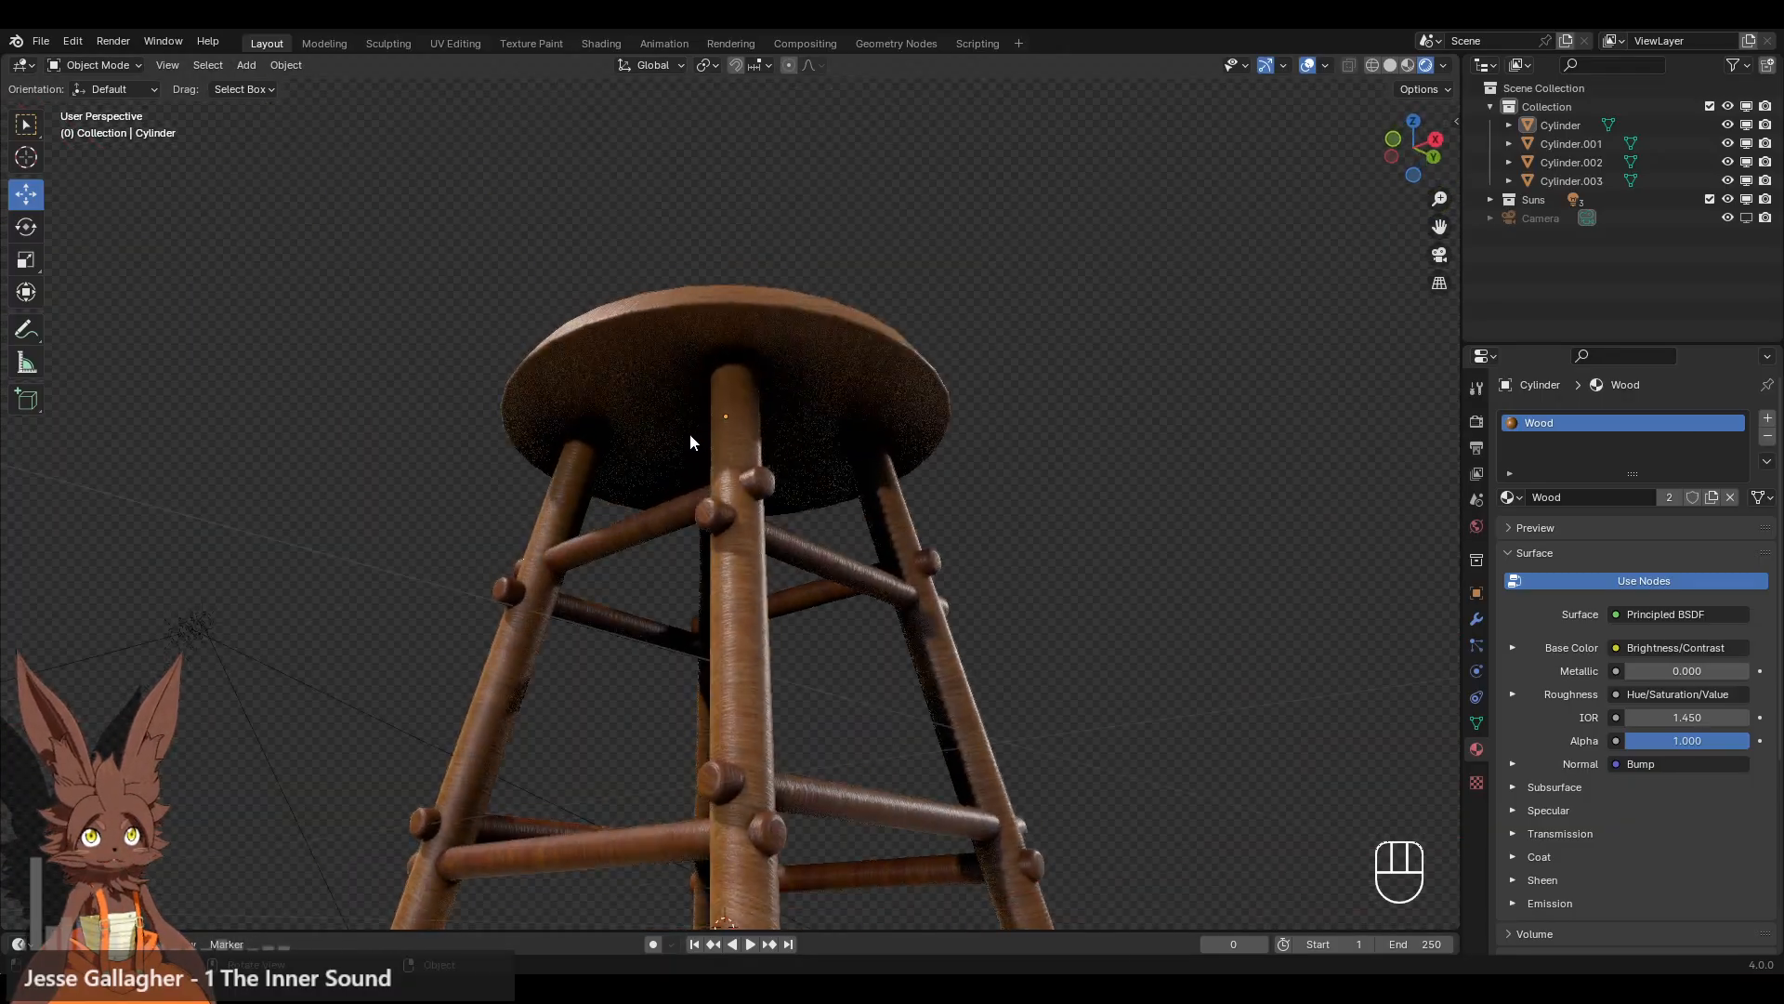
click(1390, 65)
mouse_move(1269, 164)
middle_down()
mouse_move(974, 332)
mouse_move(1359, 137)
middle_up()
click(1426, 65)
scroll(989, 249, down, 4)
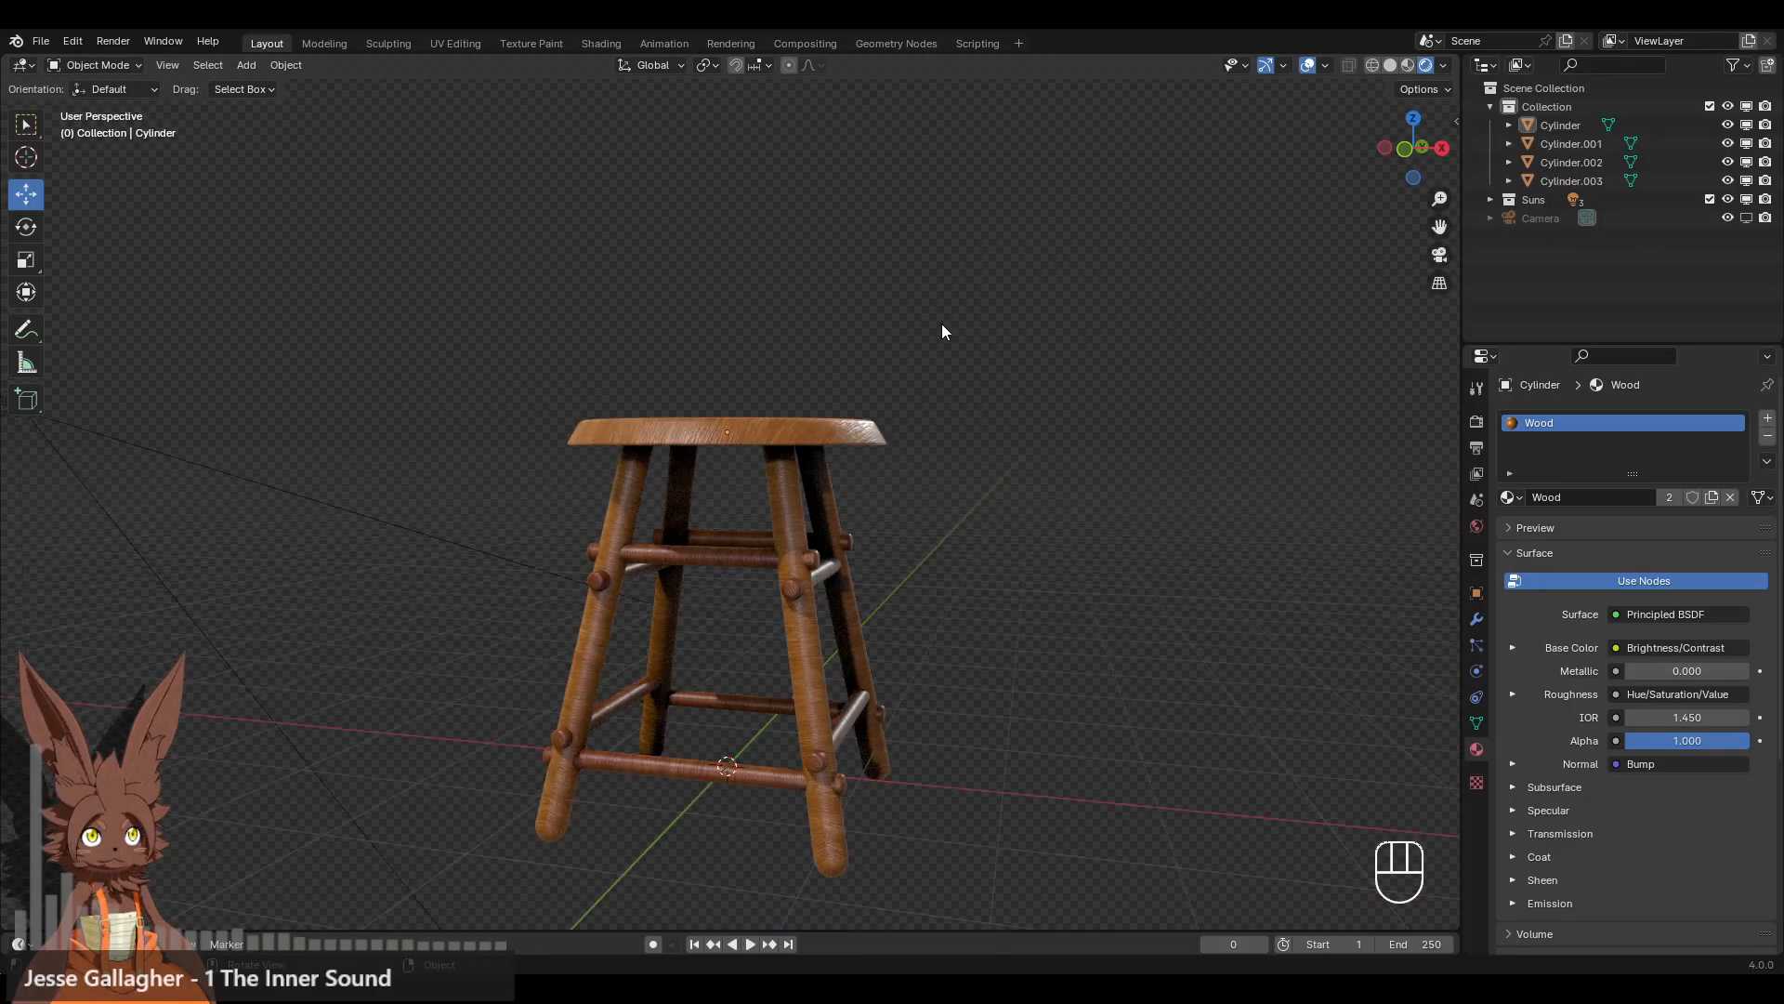
shift+middle_drag(909, 373, 1017, 422)
scroll(987, 369, down, 1)
scroll(965, 411, up, 2)
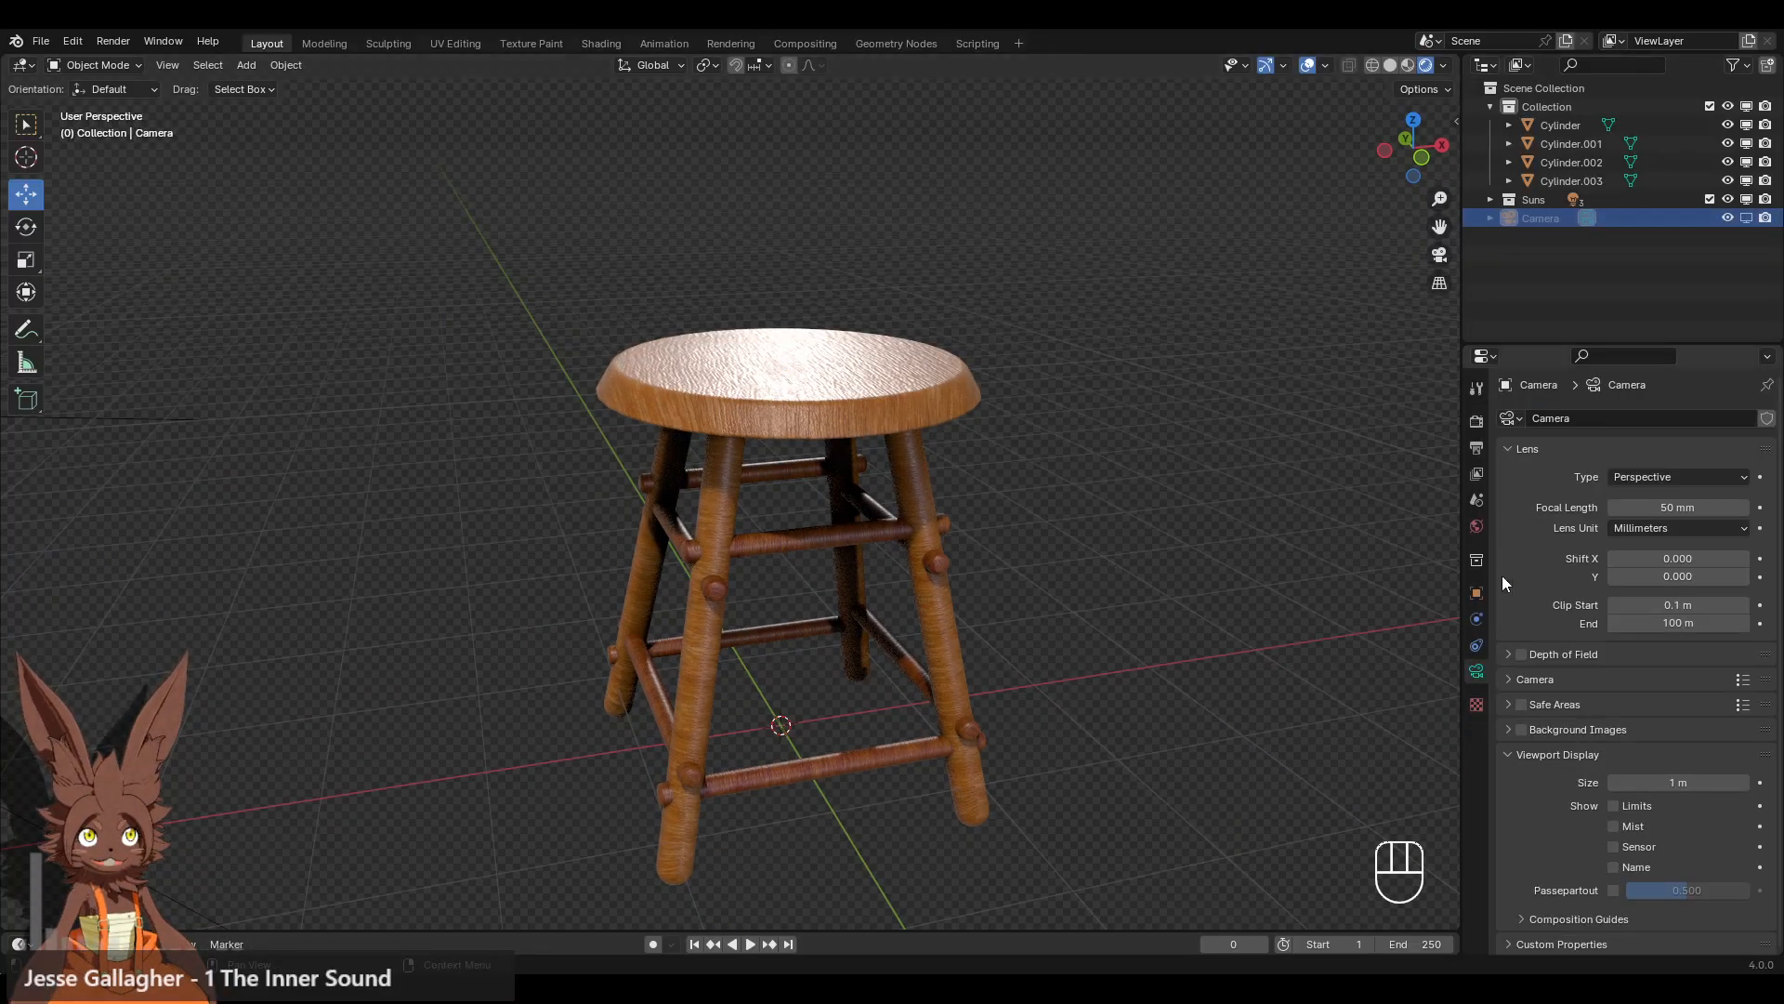
- Look at the stool through the camera and turn on the camera's passepartout
click(1440, 255)
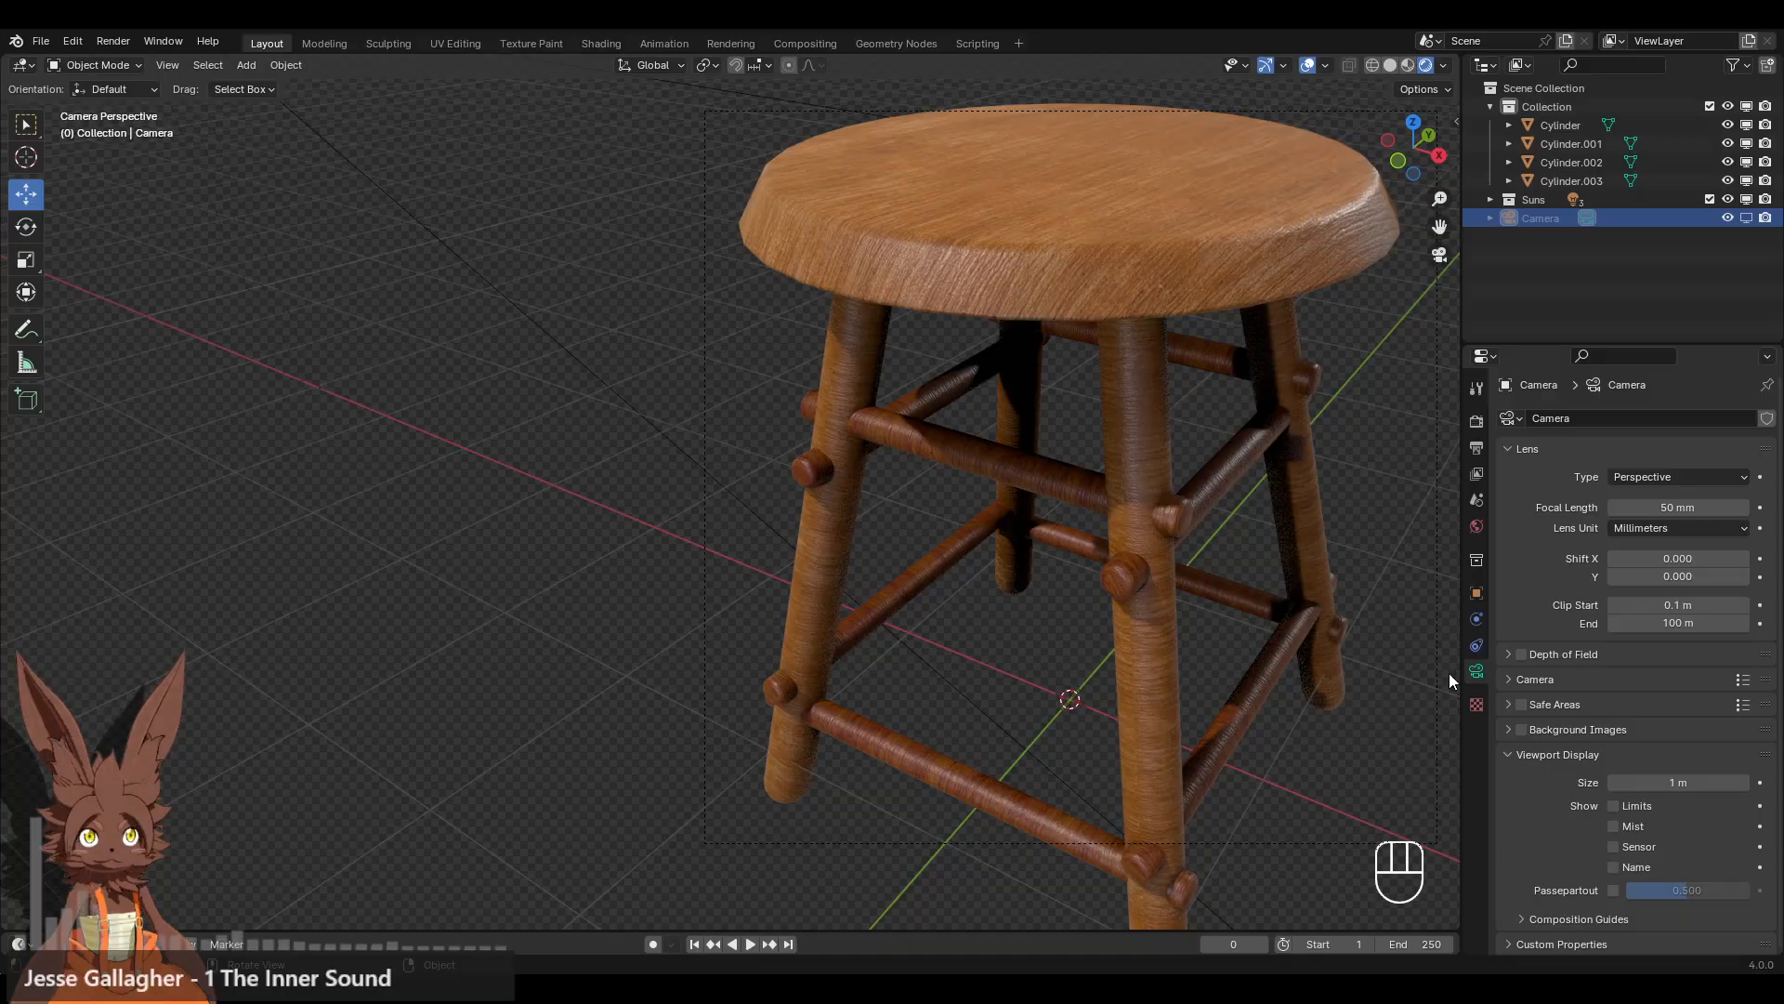
scroll(1095, 600, down, 3)
scroll(1090, 600, up, 1)
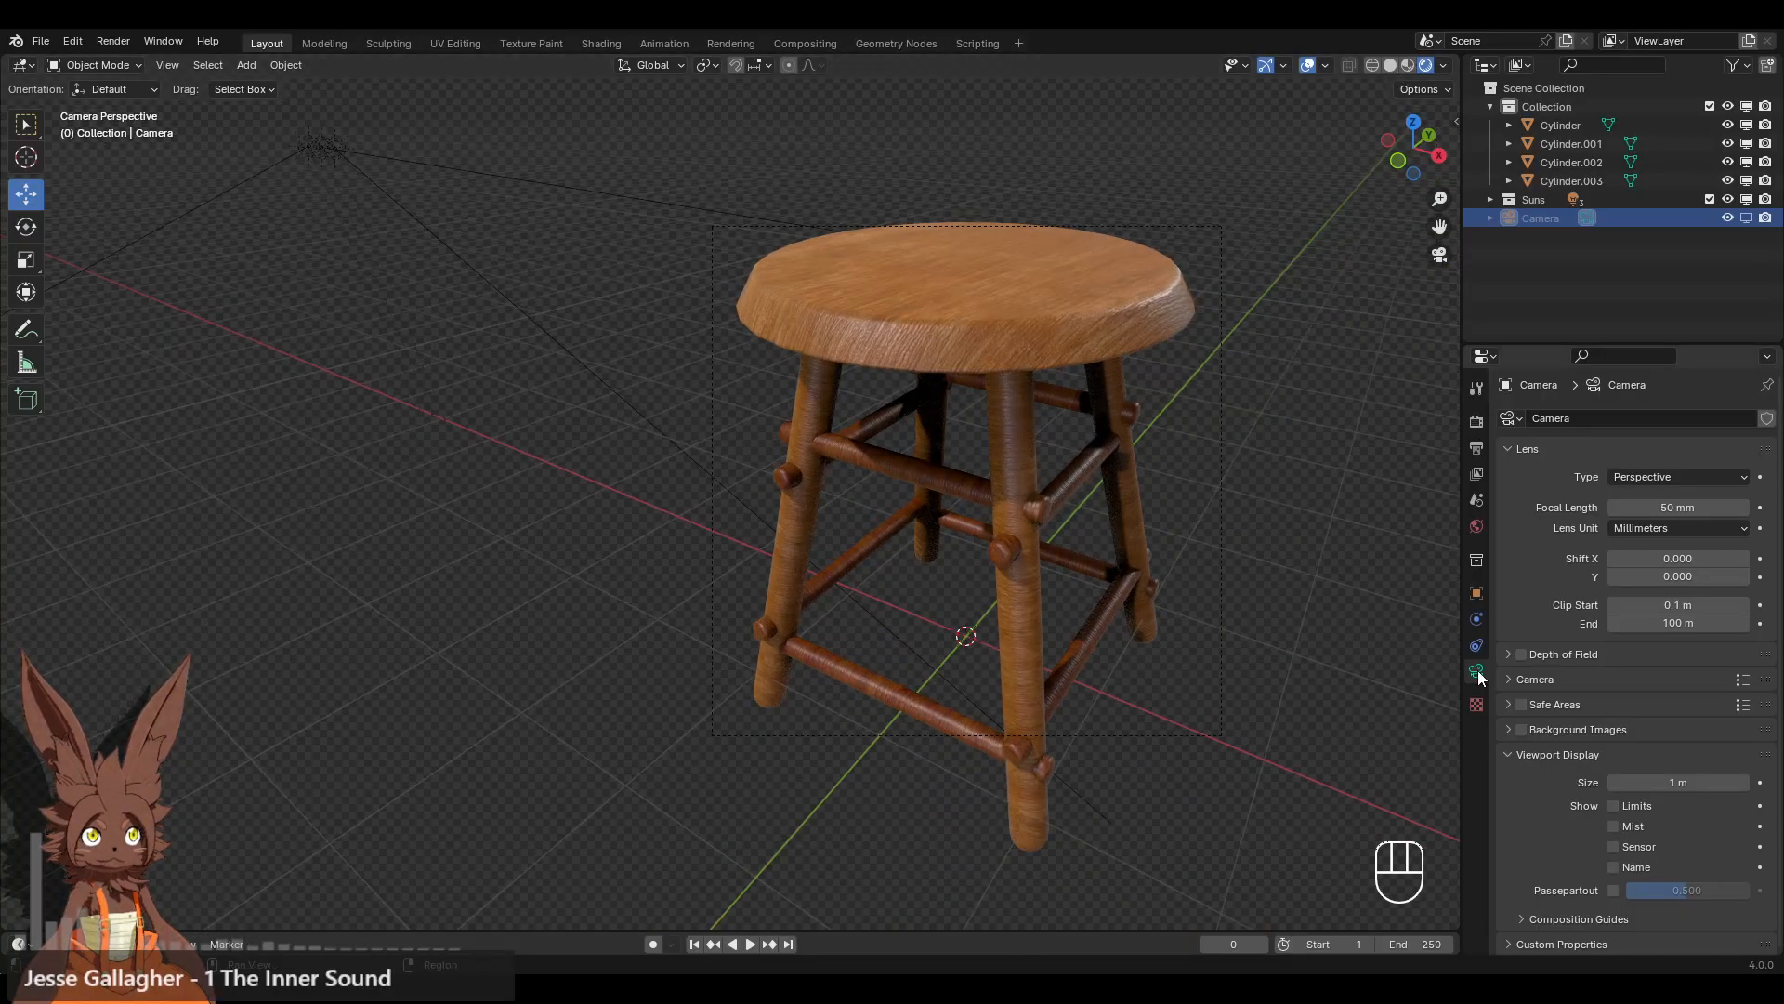
click(1476, 671)
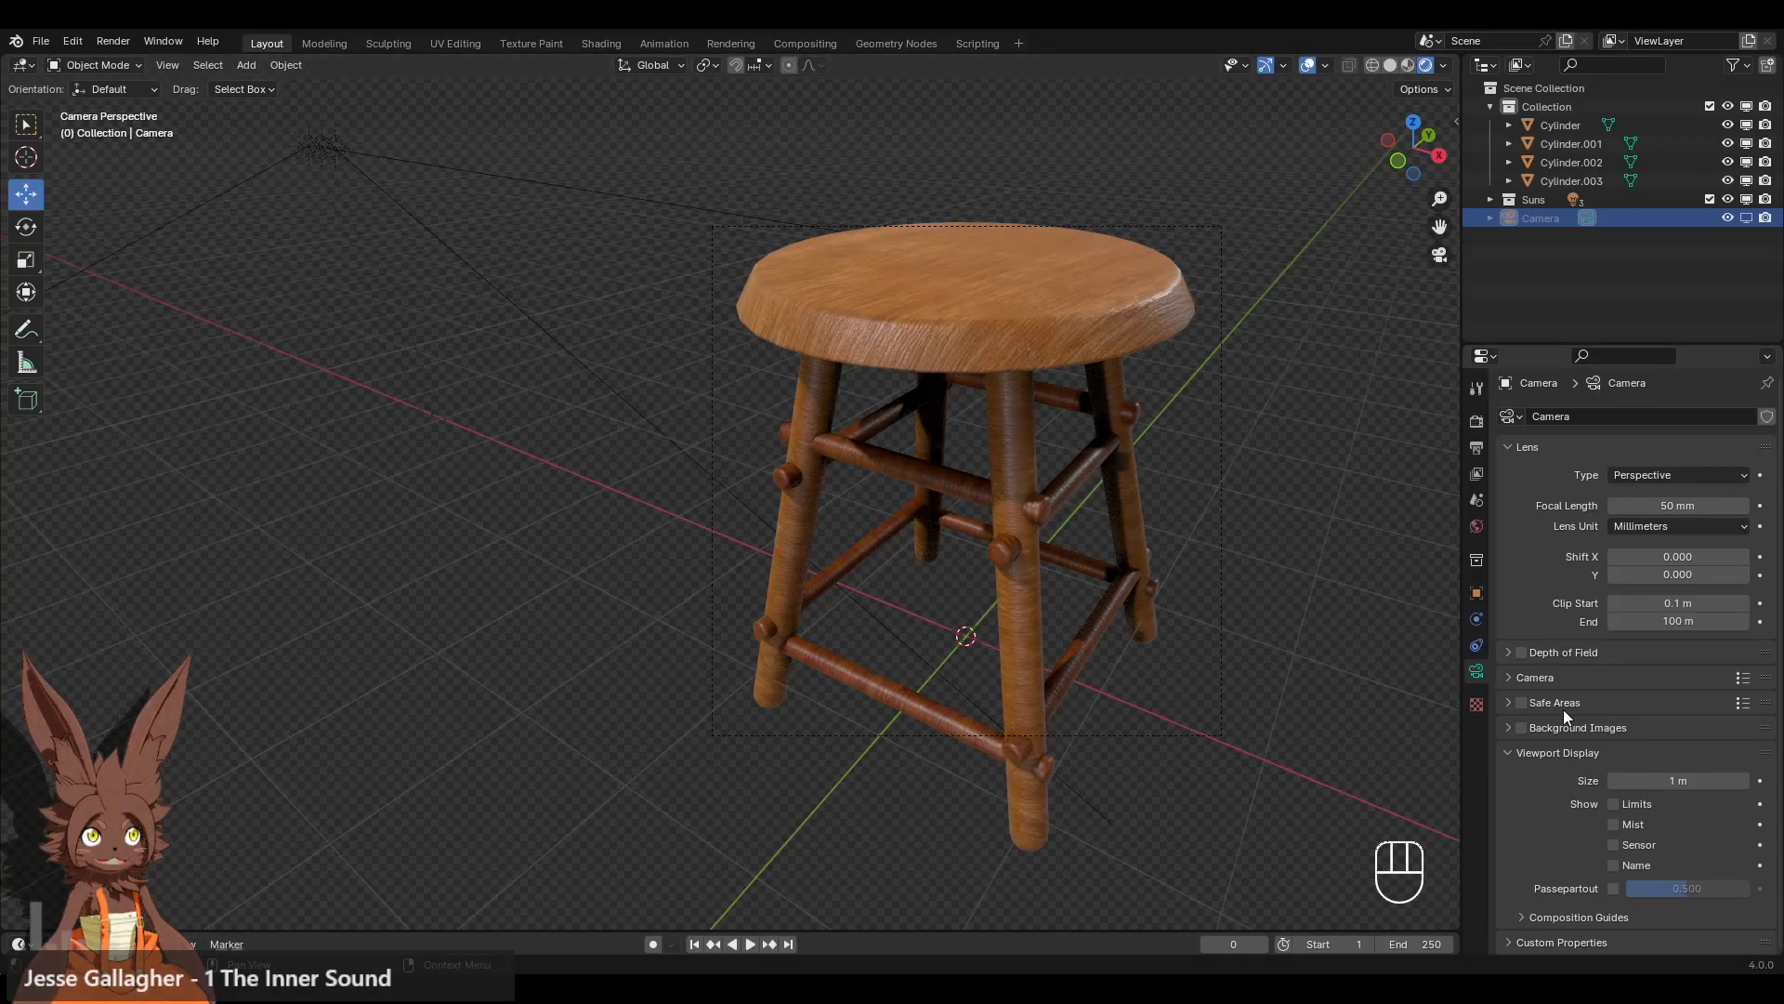
click(1614, 888)
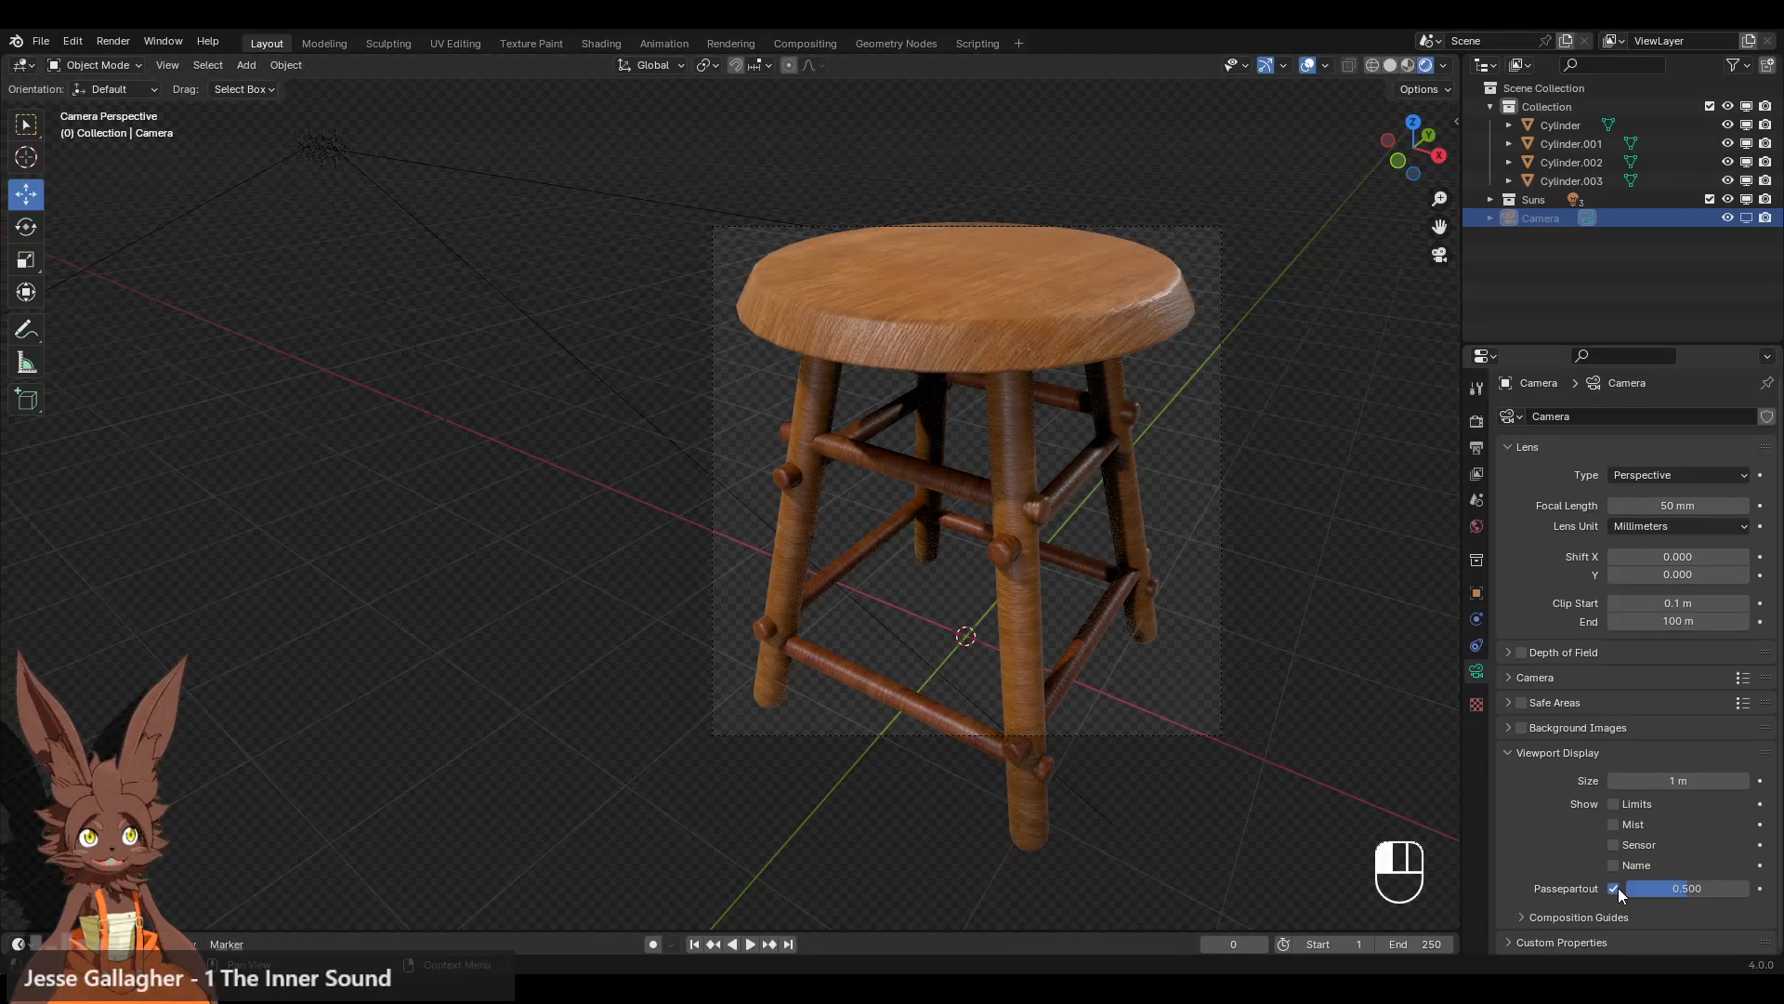
- Move the camera to X 2.72 m, Y -4.5209 m, Z 4.0018 m so the whole stool fits inside the frame
click(1476, 593)
mouse_move(1663, 513)
mouse_down()
mouse_move(1710, 513)
mouse_move(1636, 494)
mouse_move(1719, 475)
mouse_move(1692, 513)
mouse_move(1715, 513)
mouse_move(1686, 476)
mouse_move(1670, 509)
mouse_up()
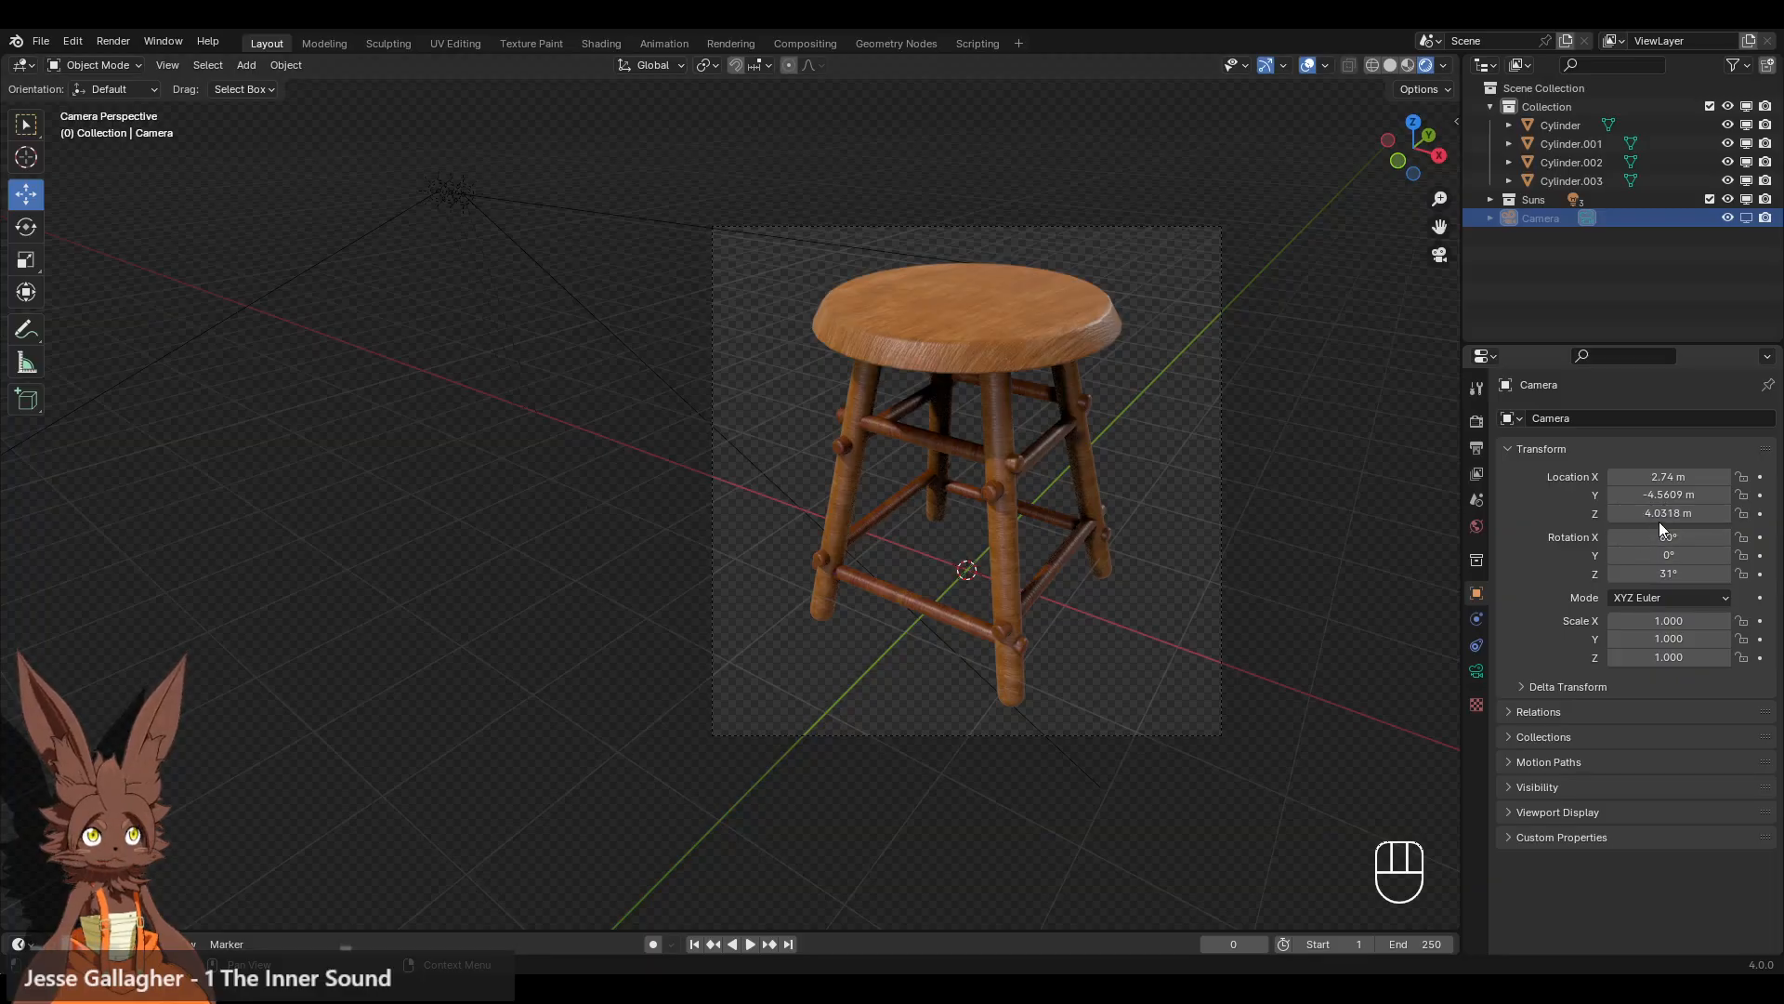
drag(1715, 495, 1727, 495)
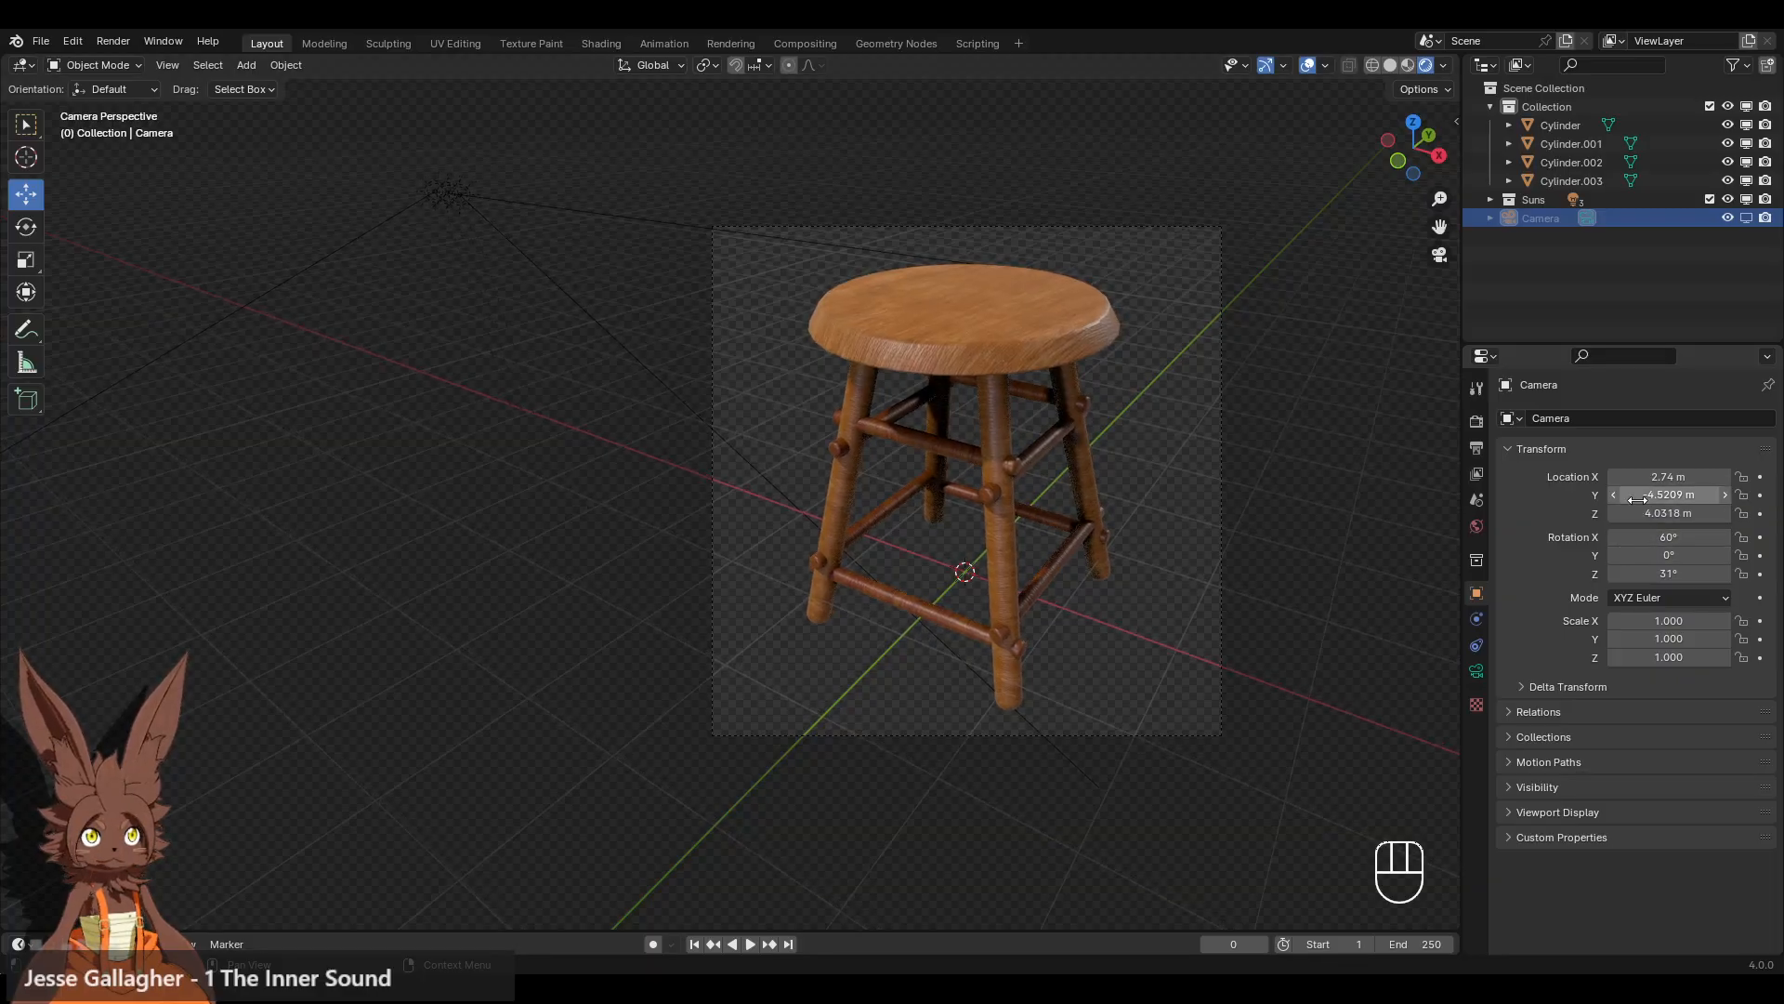
drag(1610, 510, 1613, 476)
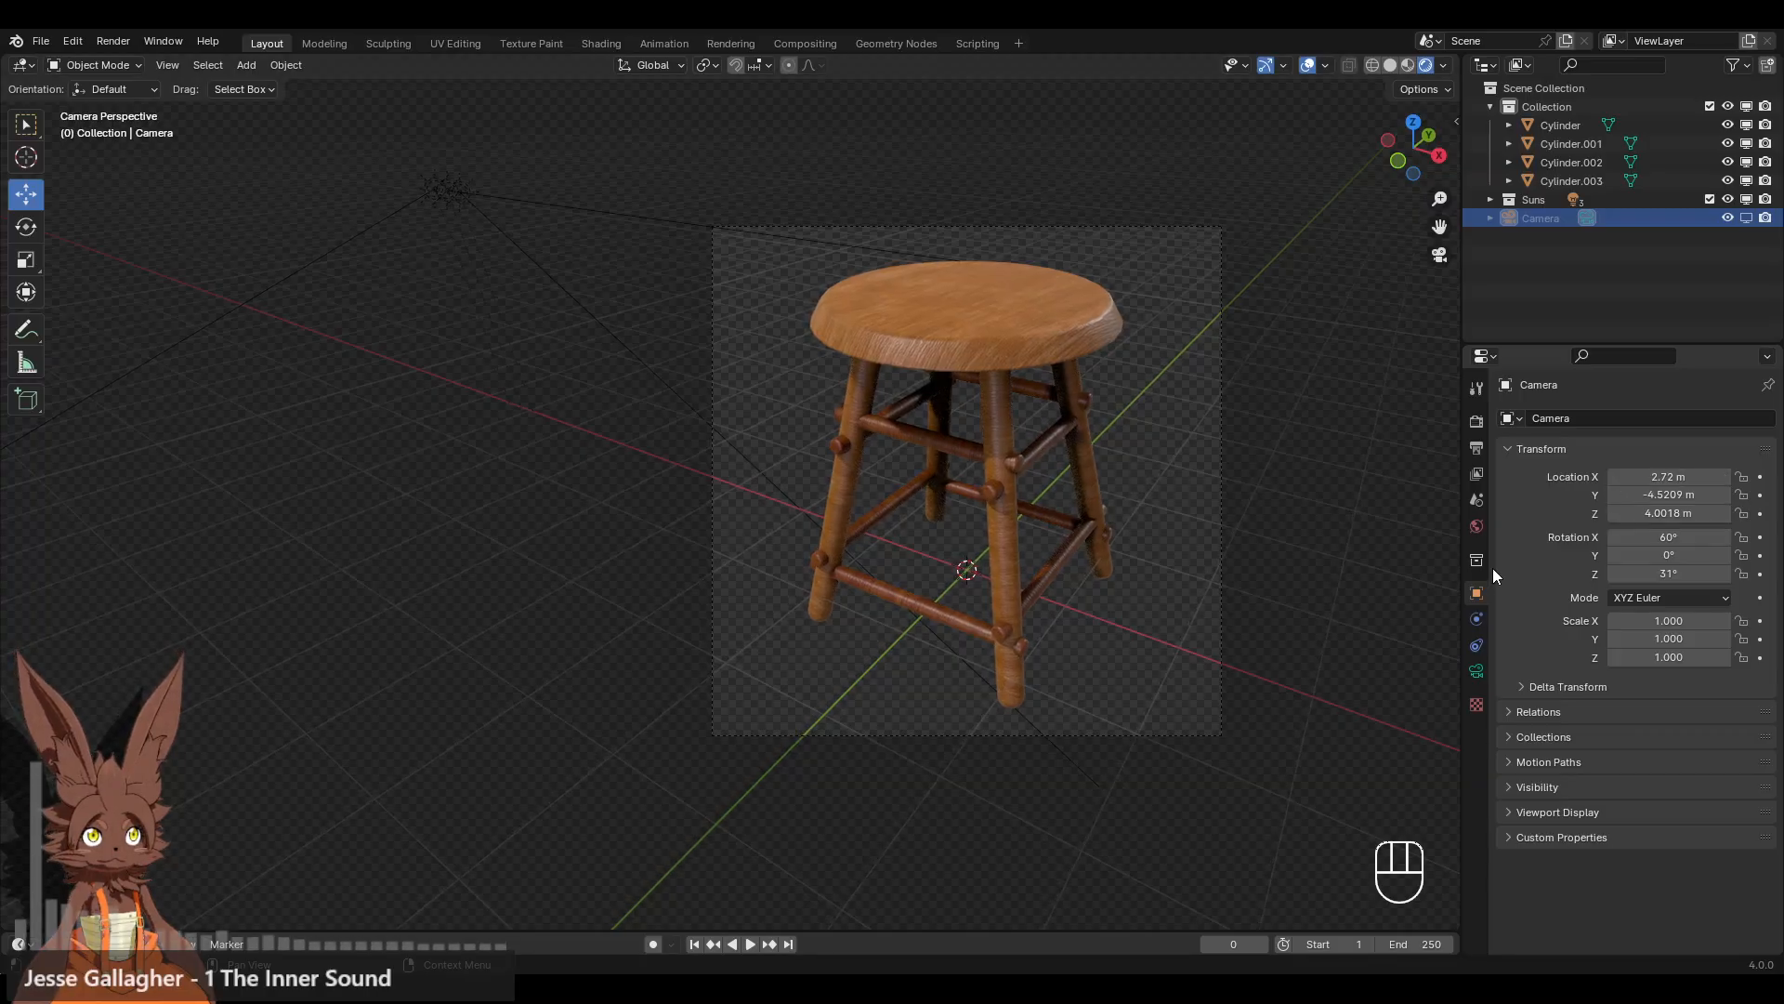
- Enlarge the framed stool in the camera view, turn off the camera's passepartout and hide the viewport overlays and gizmos
scroll(1210, 520, up, 2)
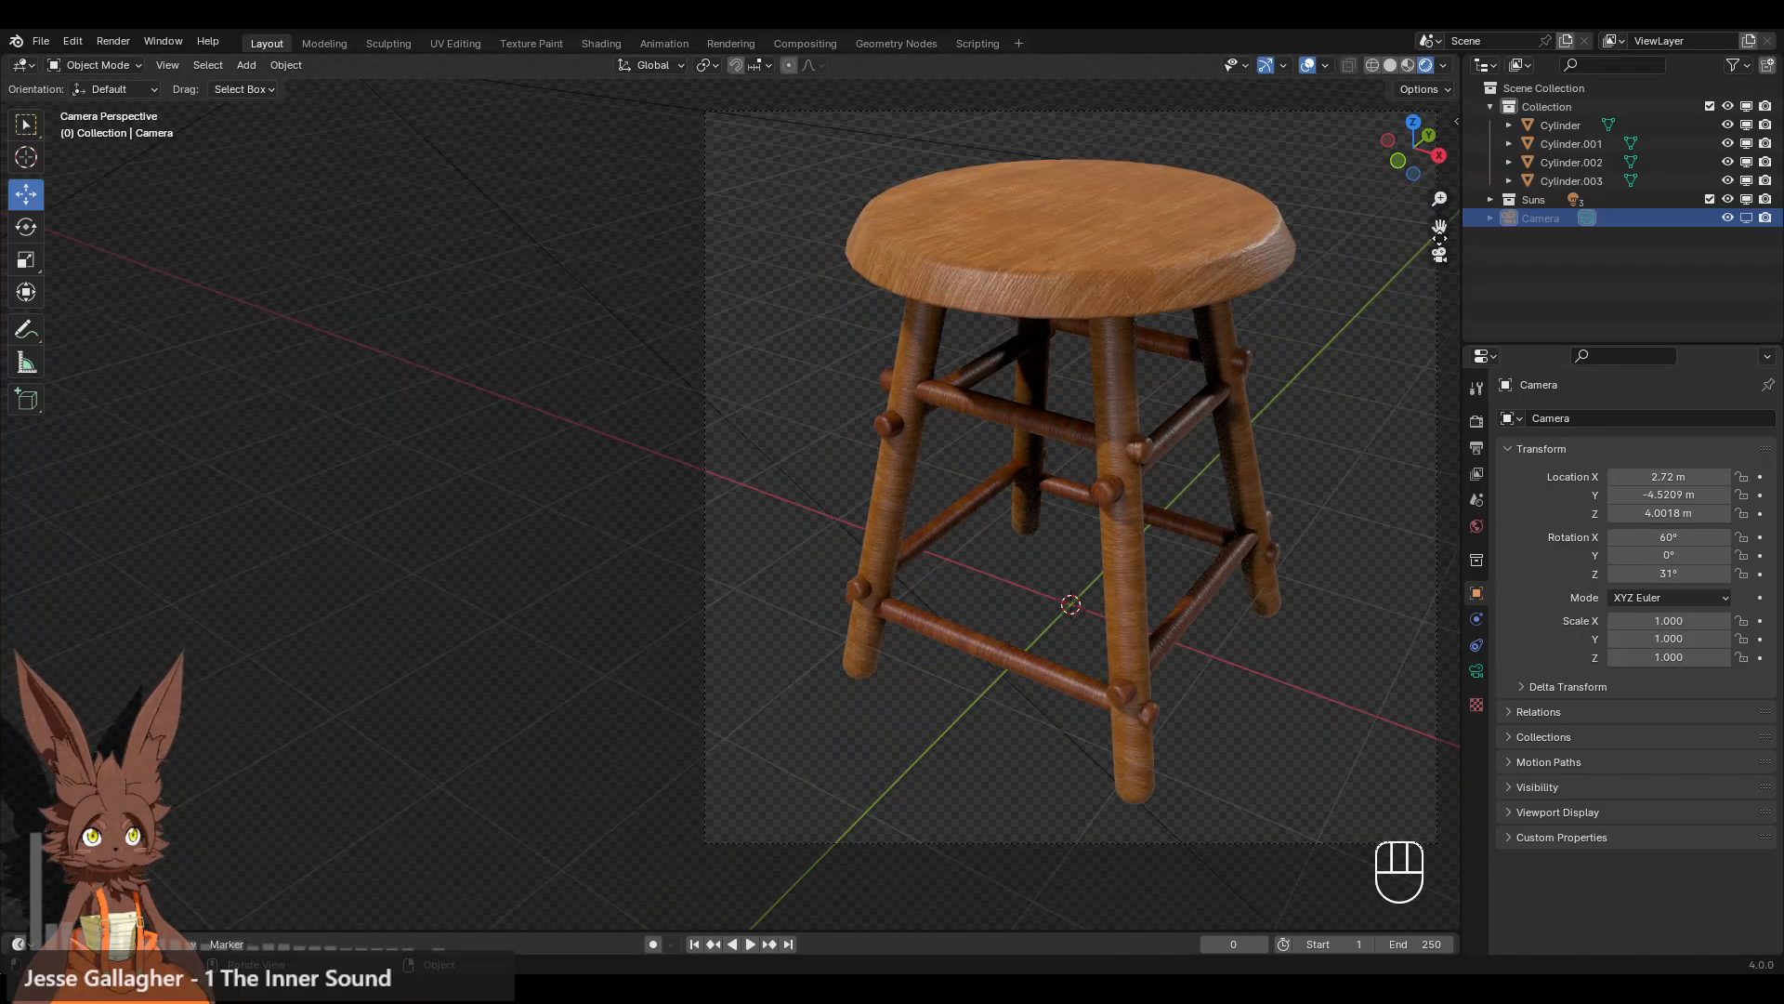
mouse_move(1439, 227)
mouse_down()
mouse_move(1412, 257)
mouse_move(1439, 187)
mouse_move(1428, 227)
mouse_up()
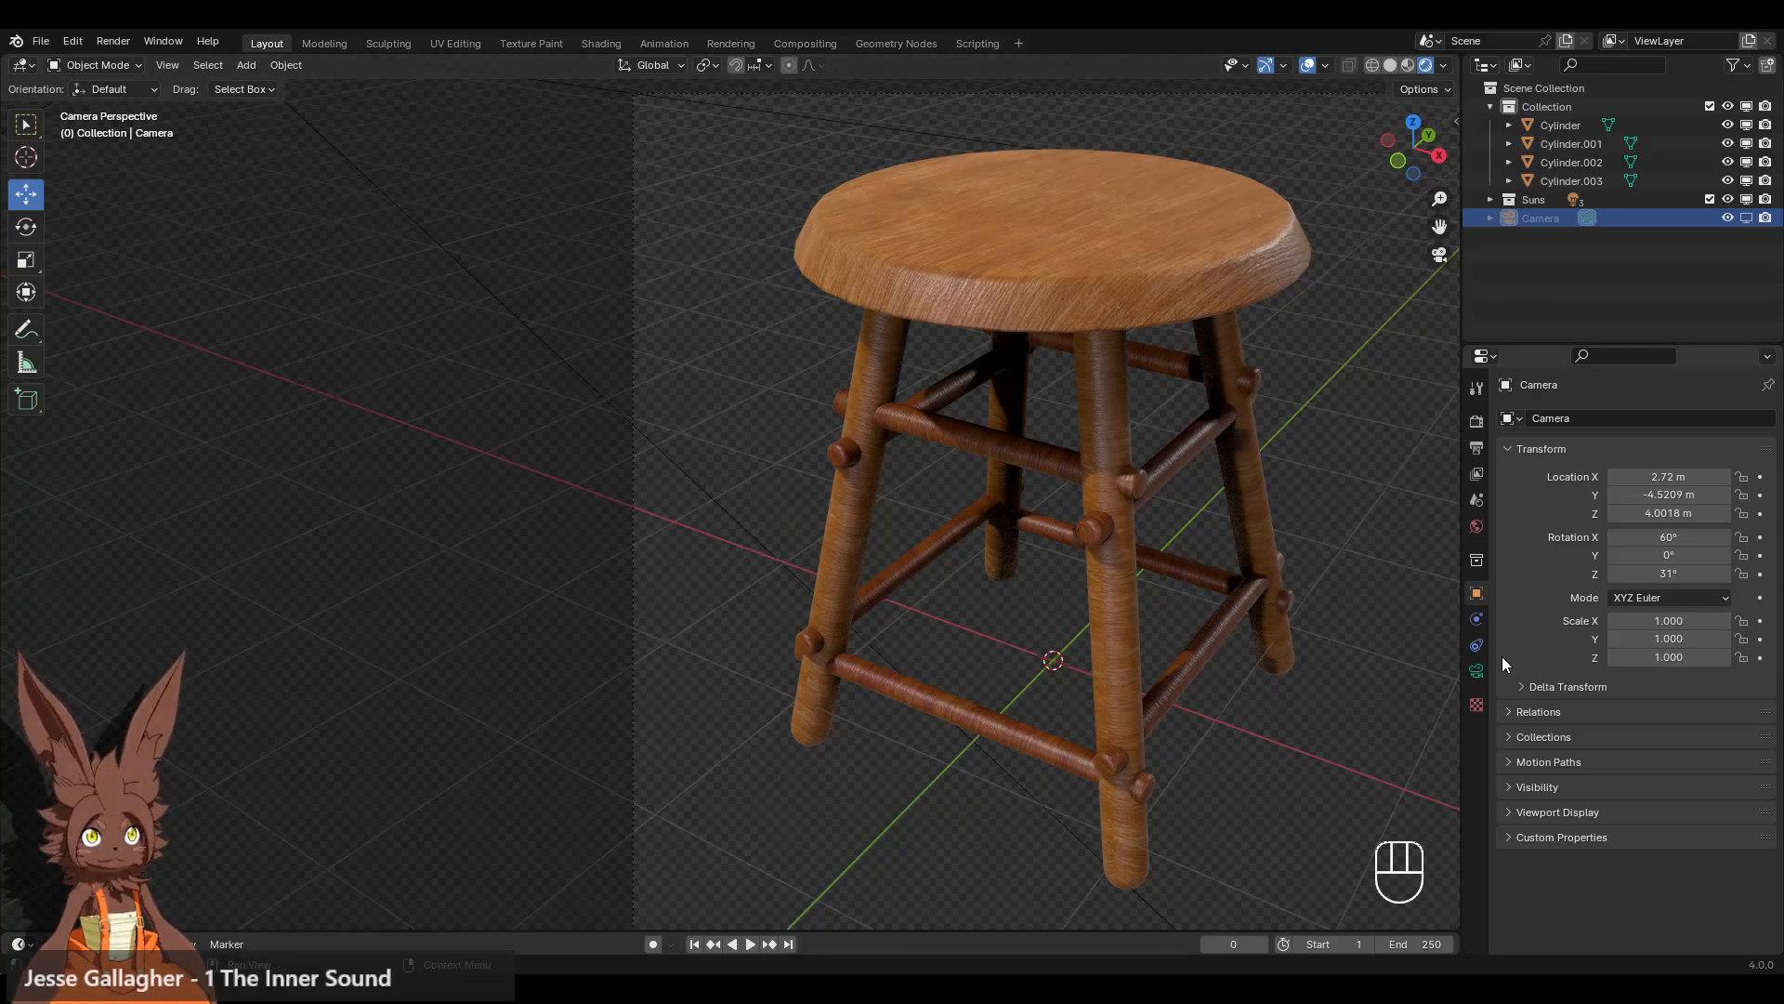
click(1476, 671)
click(1613, 890)
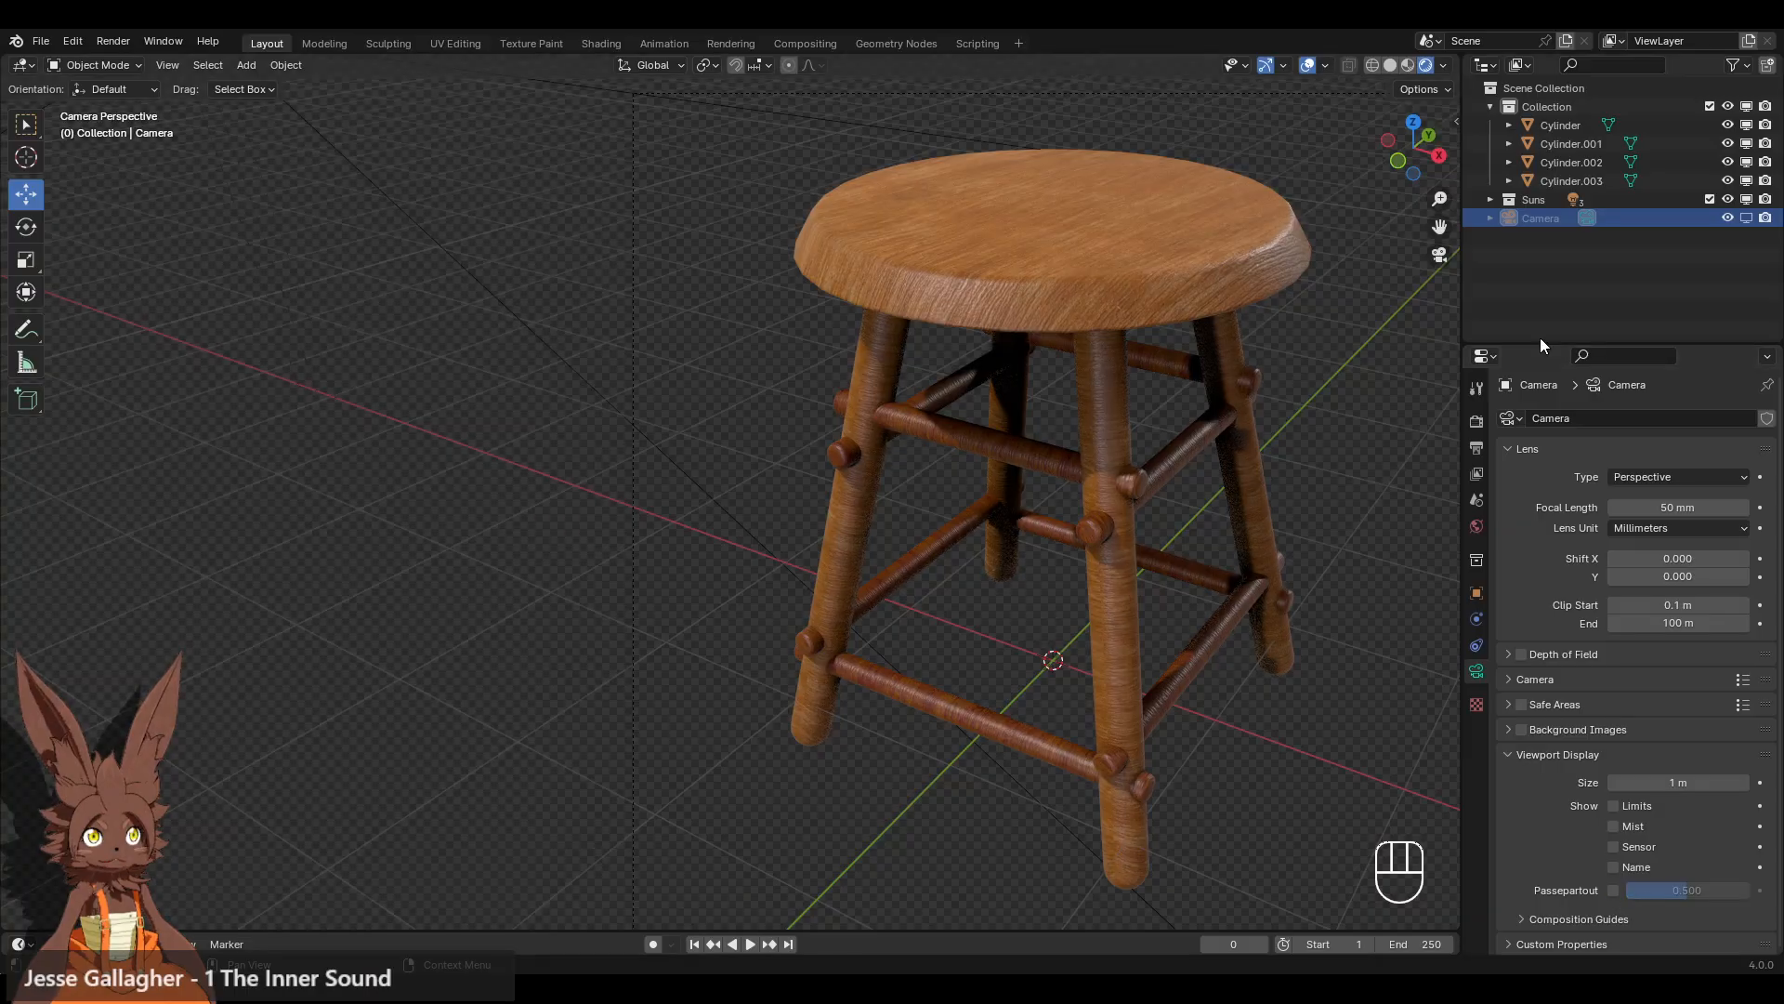
click(1307, 65)
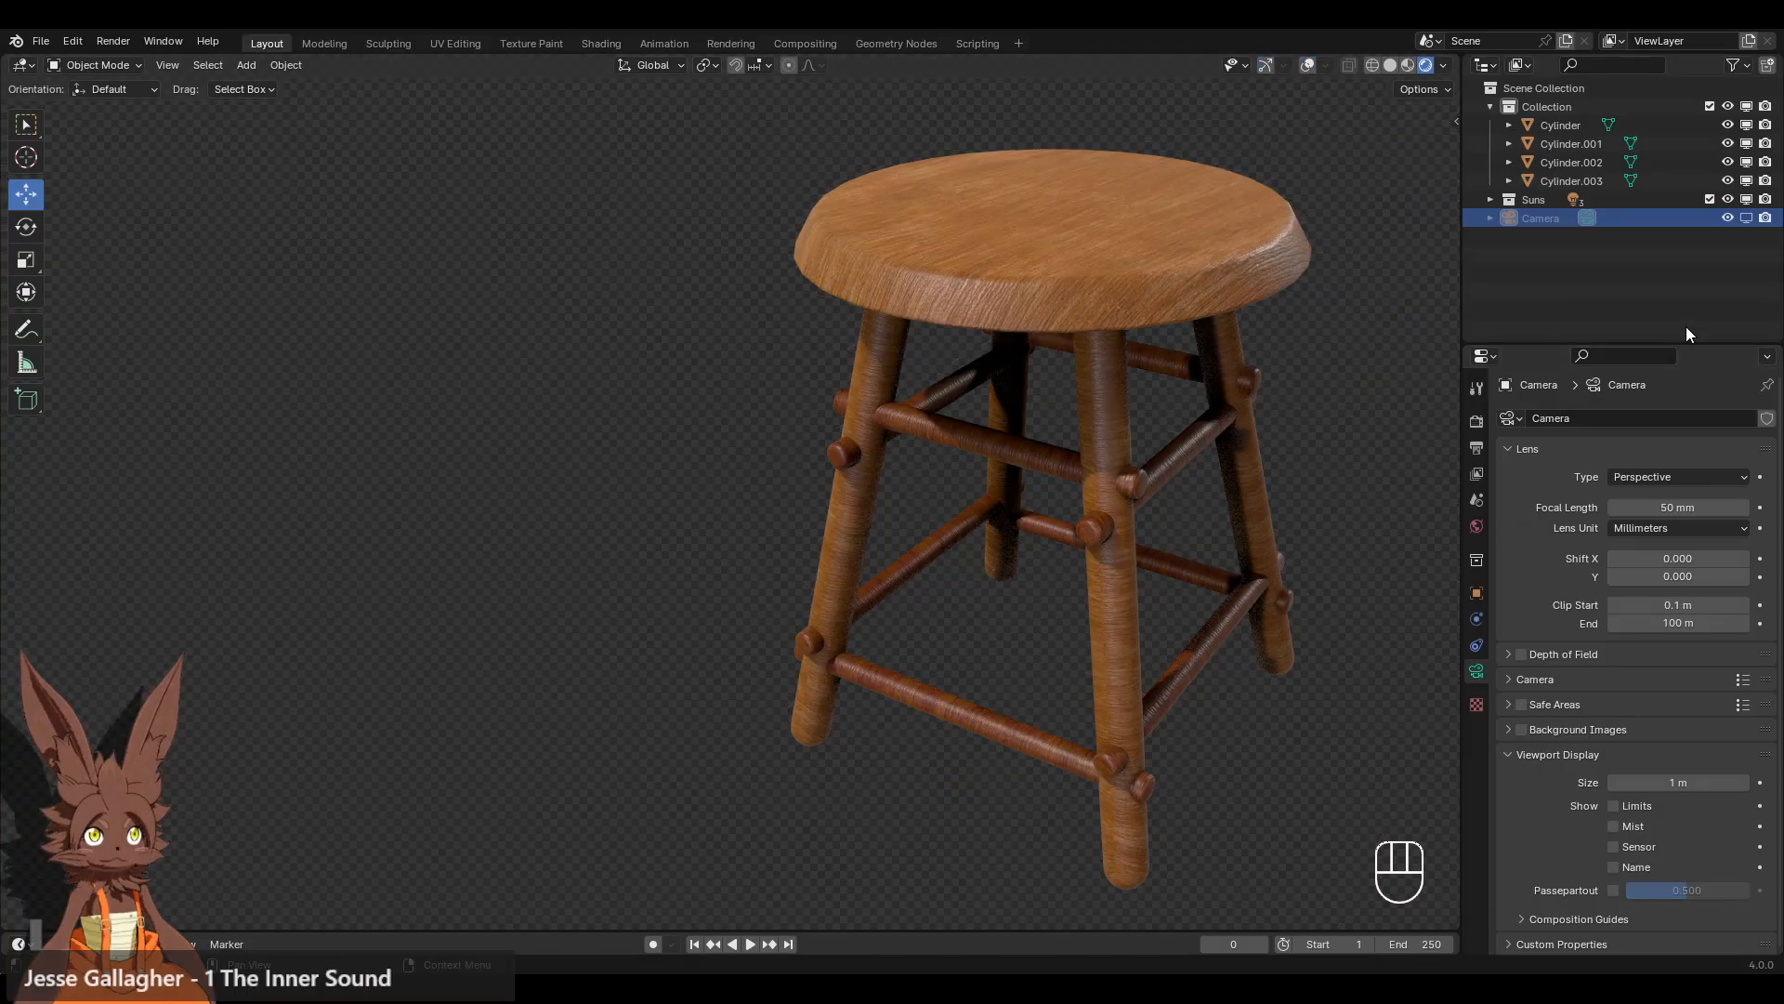